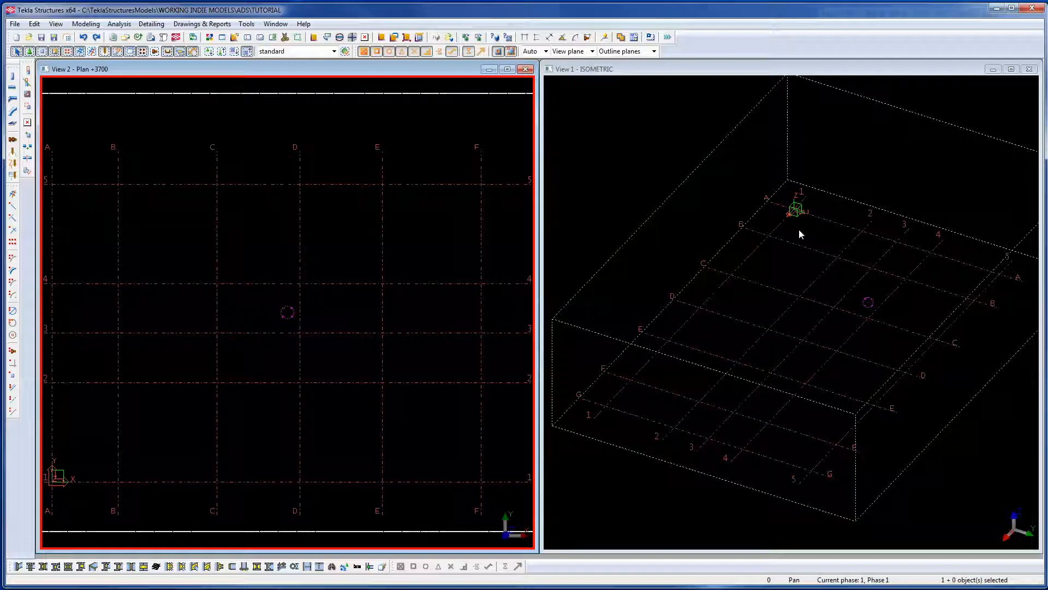
# Redraw the isometric view.
pyautogui.click(798, 228)
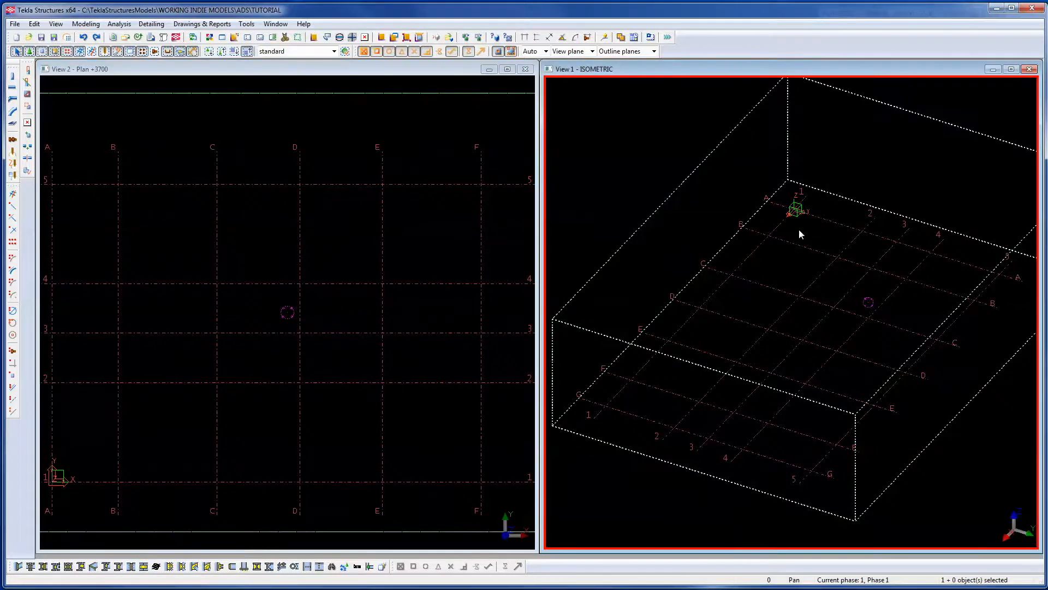
pyautogui.rightClick(624, 144)
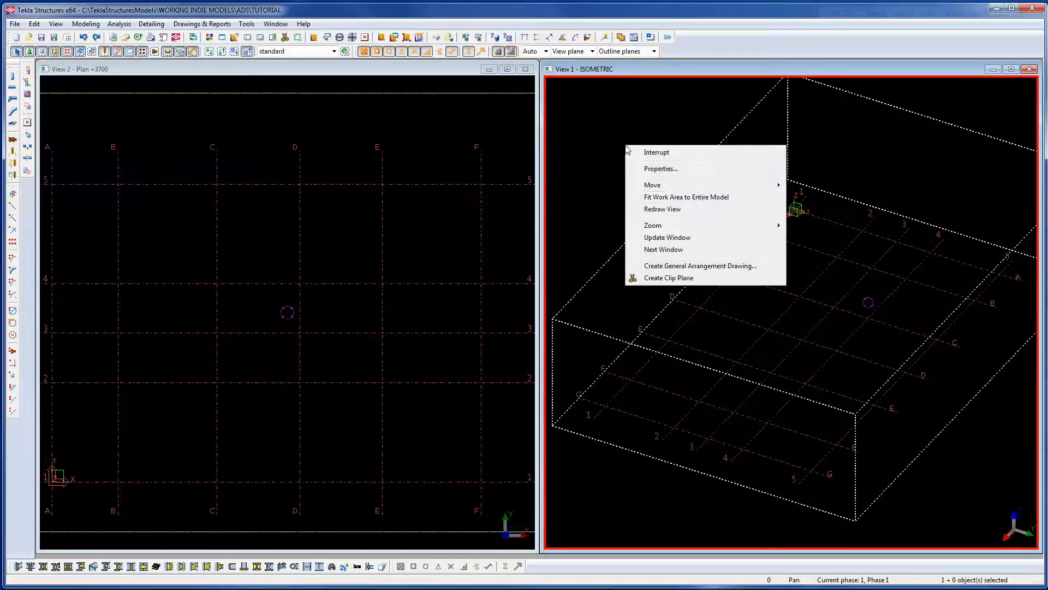
pyautogui.click(676, 212)
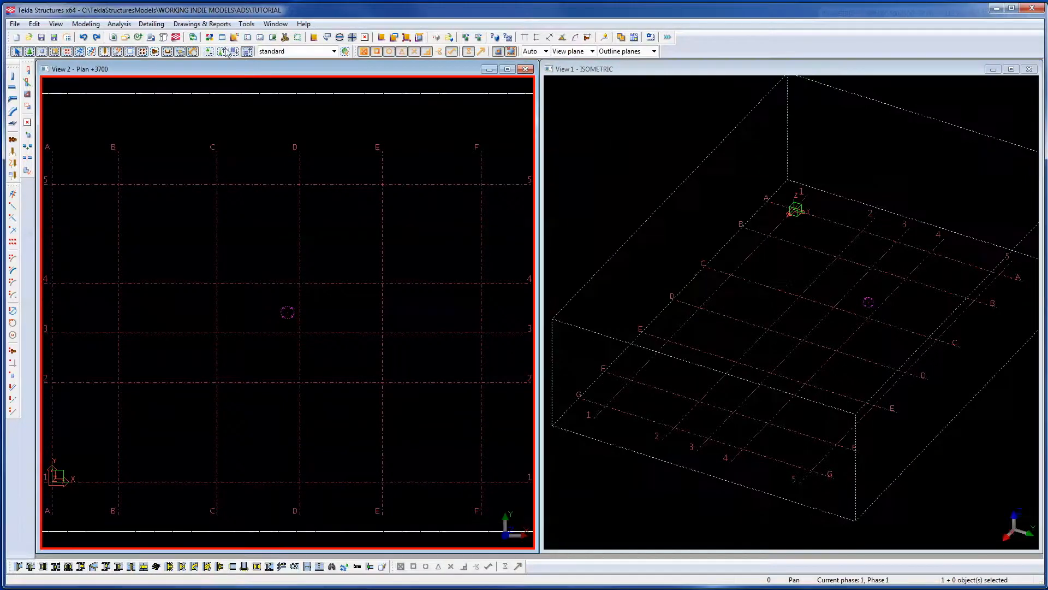
# Examine the available commands and the toolbar list in the toolbar customization settings.
pyautogui.click(247, 24)
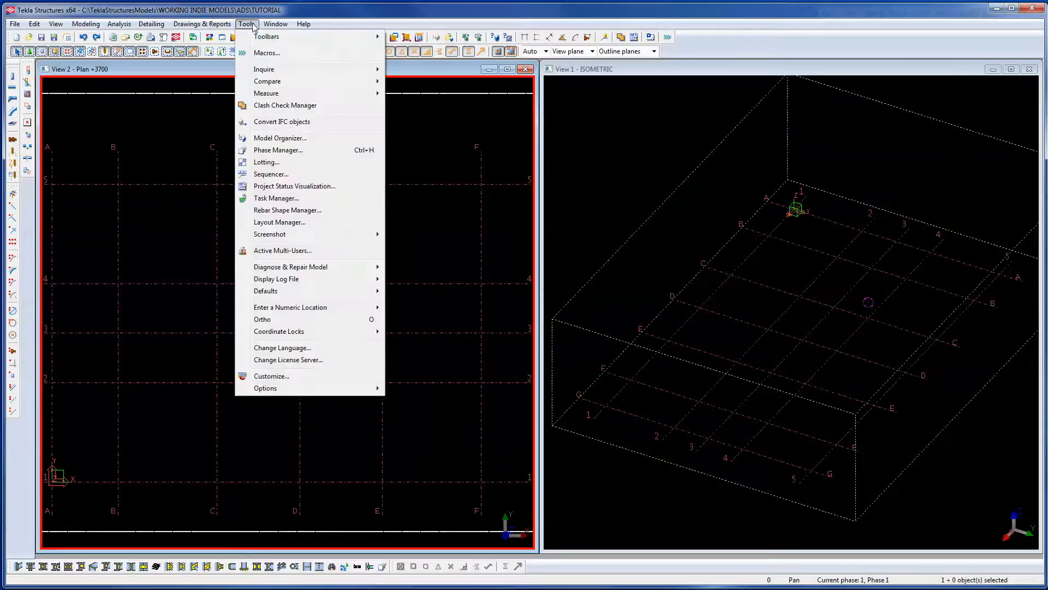
pyautogui.click(272, 376)
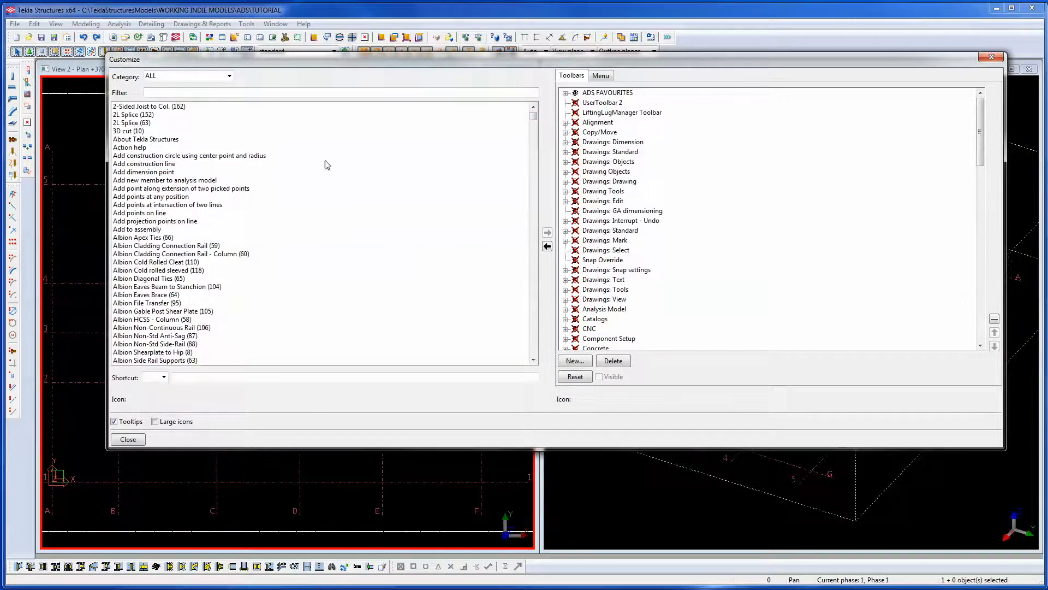
pyautogui.click(147, 254)
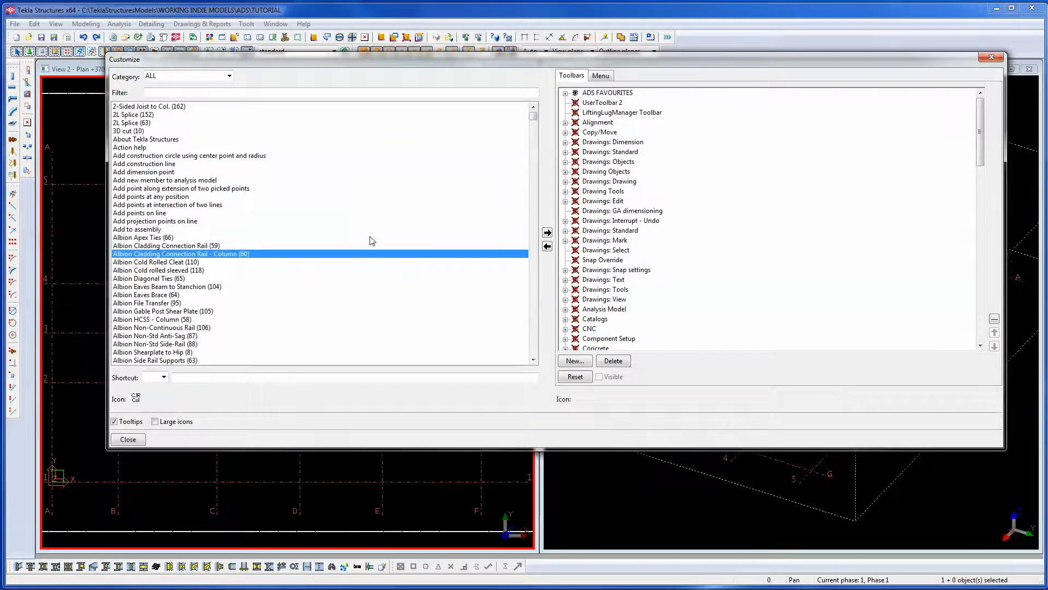
pyautogui.click(607, 93)
pyautogui.scroll(-13, 610, 180)
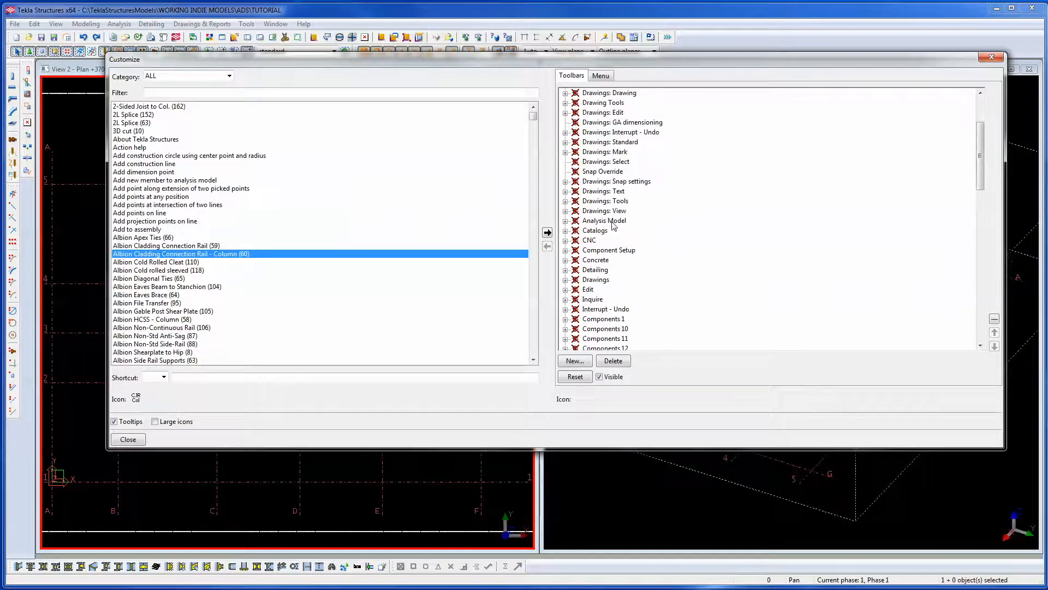
pyautogui.scroll(-9, 612, 219)
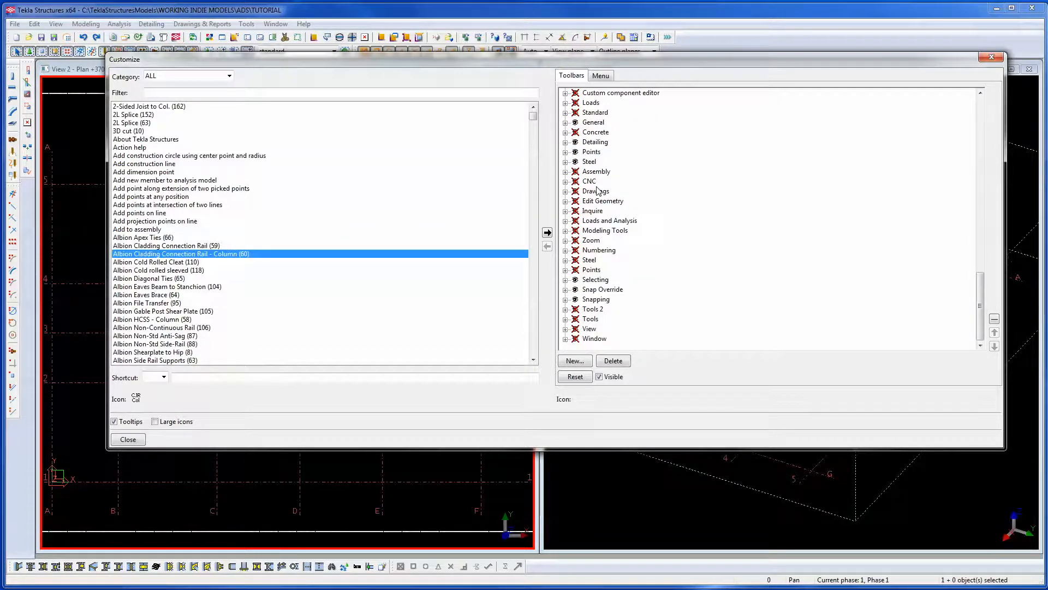
pyautogui.scroll(2, 612, 187)
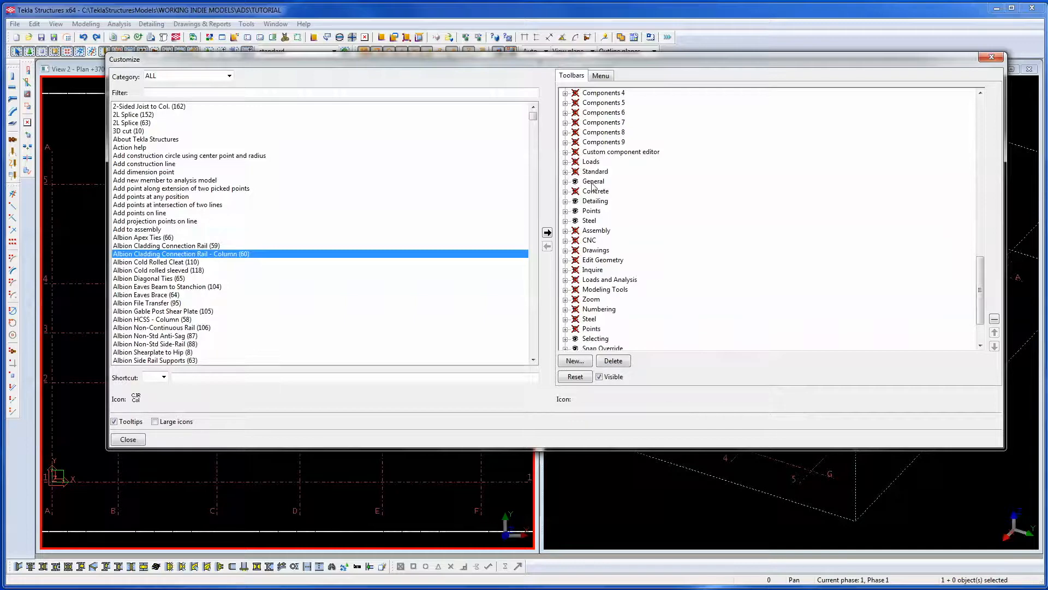
pyautogui.click(592, 182)
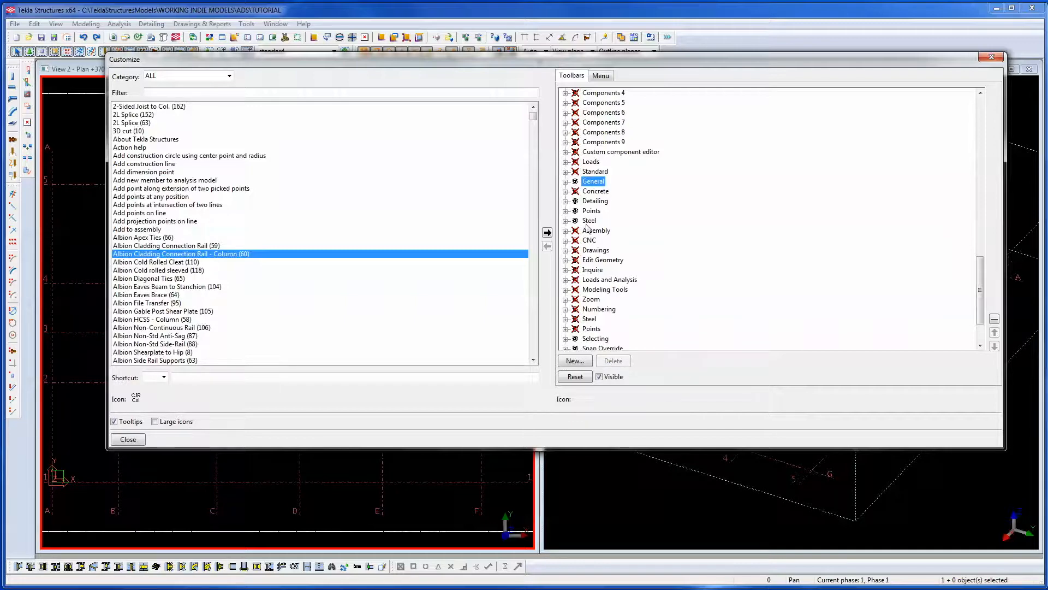
pyautogui.click(173, 295)
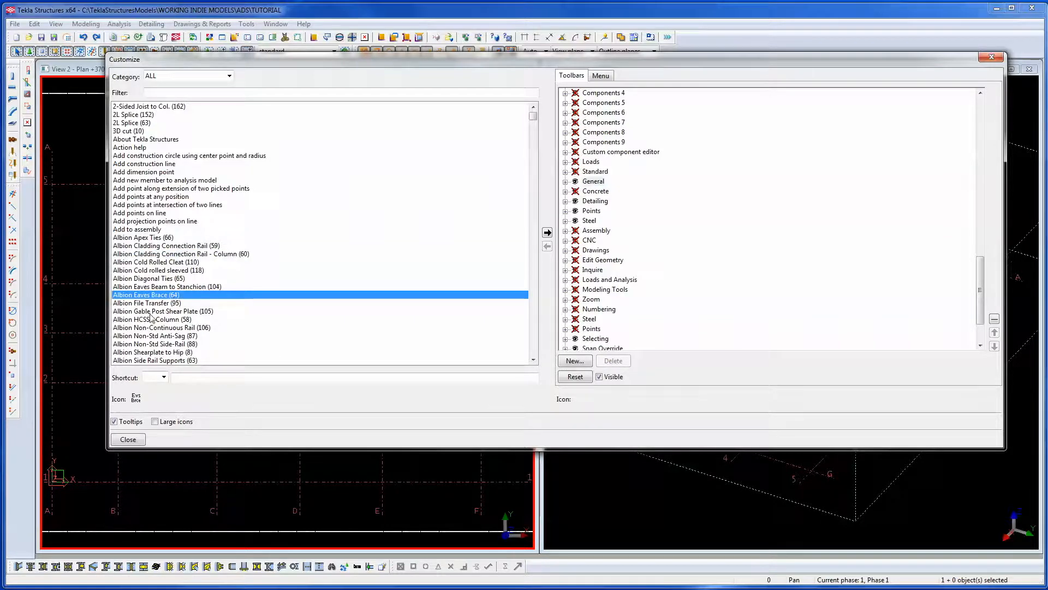
pyautogui.scroll(-15, 157, 316)
pyautogui.scroll(-20, 156, 317)
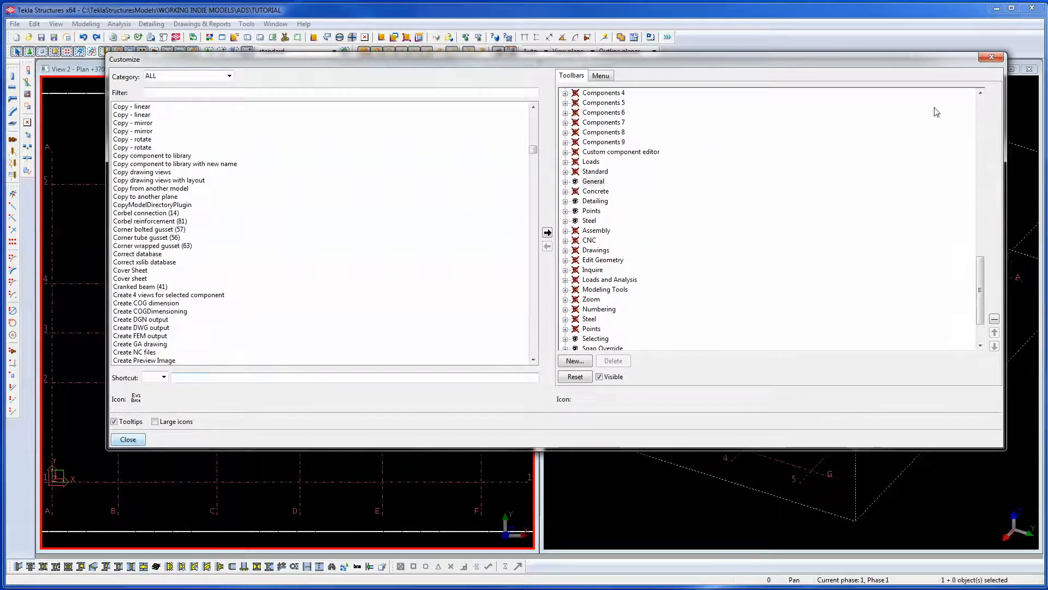
pyautogui.click(991, 56)
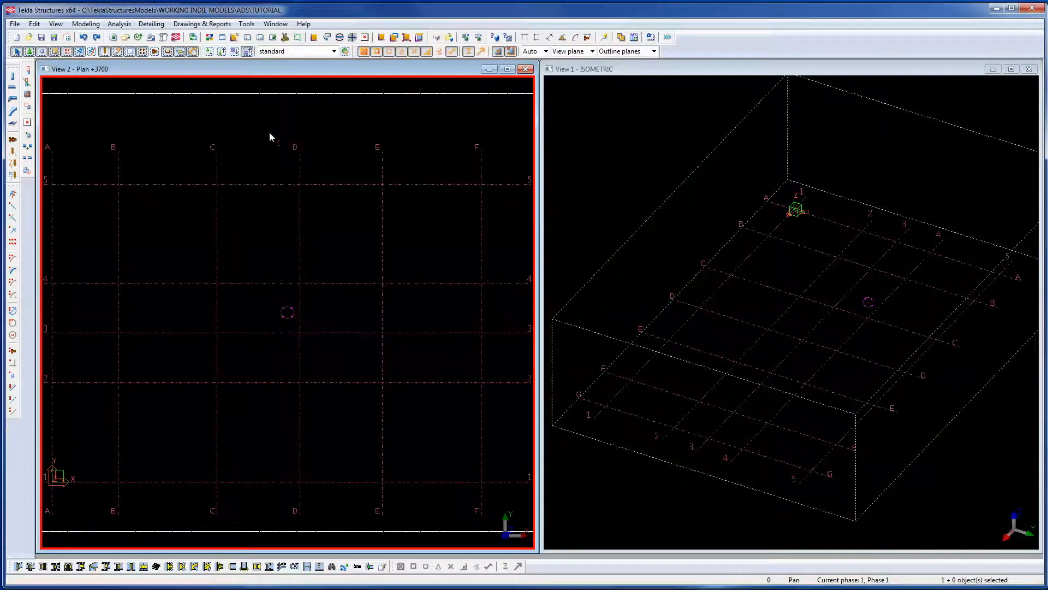
# Redraw all views to show the model's hidden columns and beams again, and make the isometric view current.
pyautogui.click(193, 37)
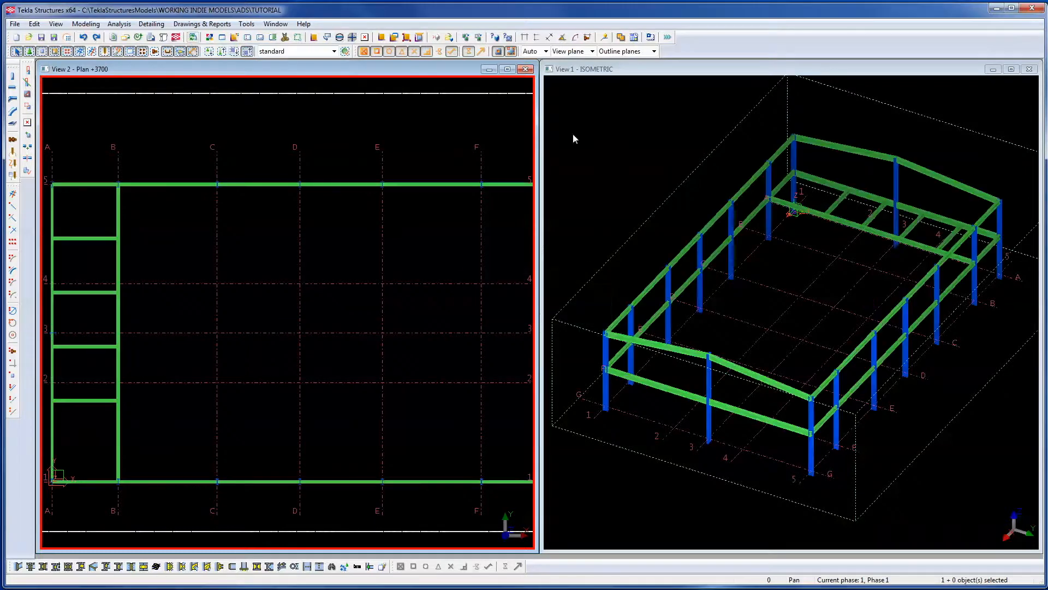
pyautogui.click(636, 138)
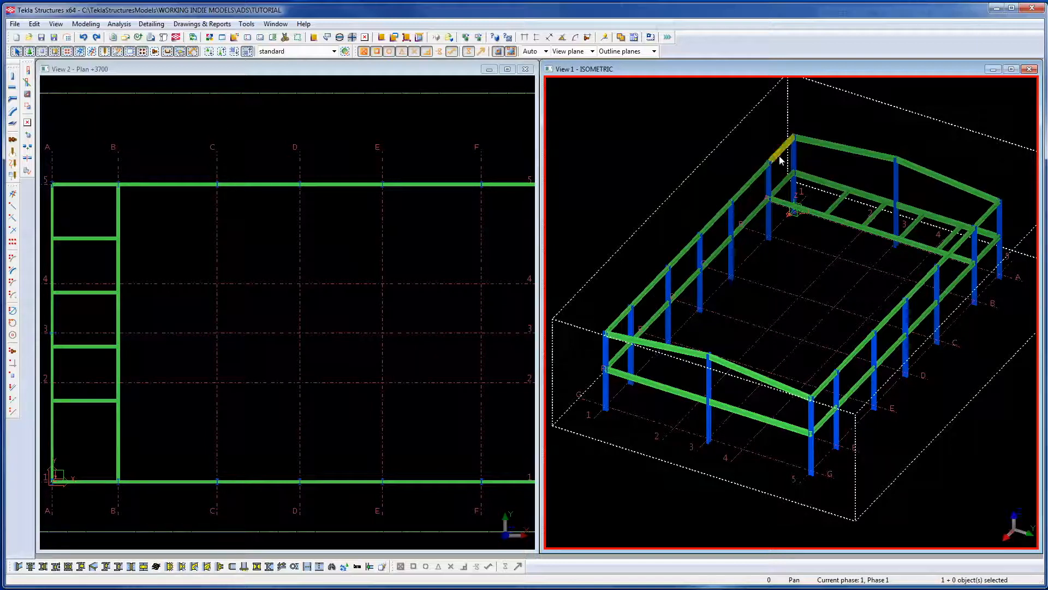
# Review the steel beam's attribute and position properties and accept them.
pyautogui.click(15, 92)
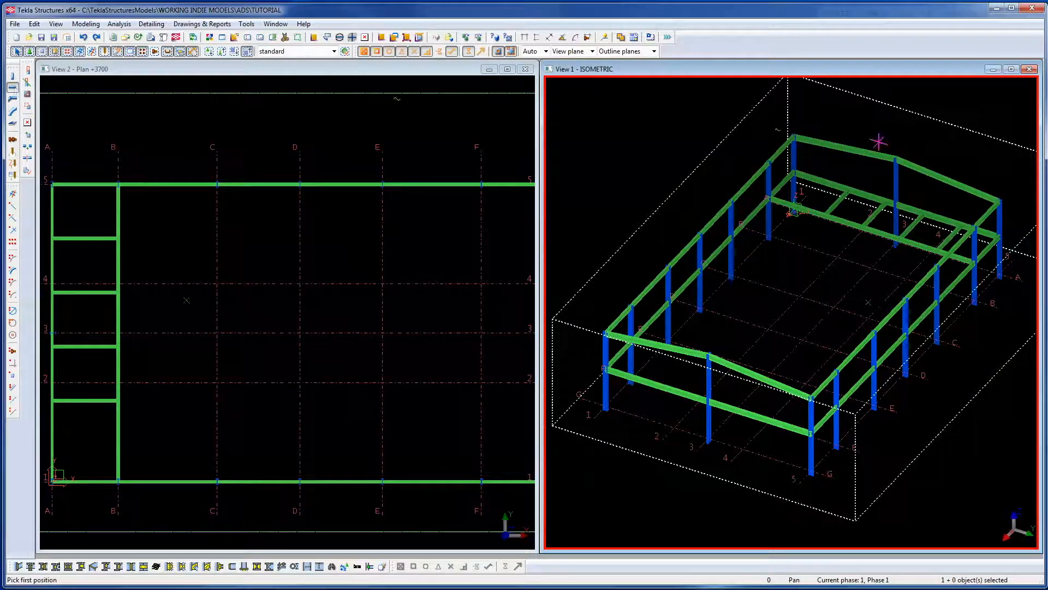
pyautogui.hotkey('alt', 'Return')
pyautogui.moveTo(428, 197); pyautogui.dragTo(337, 165)
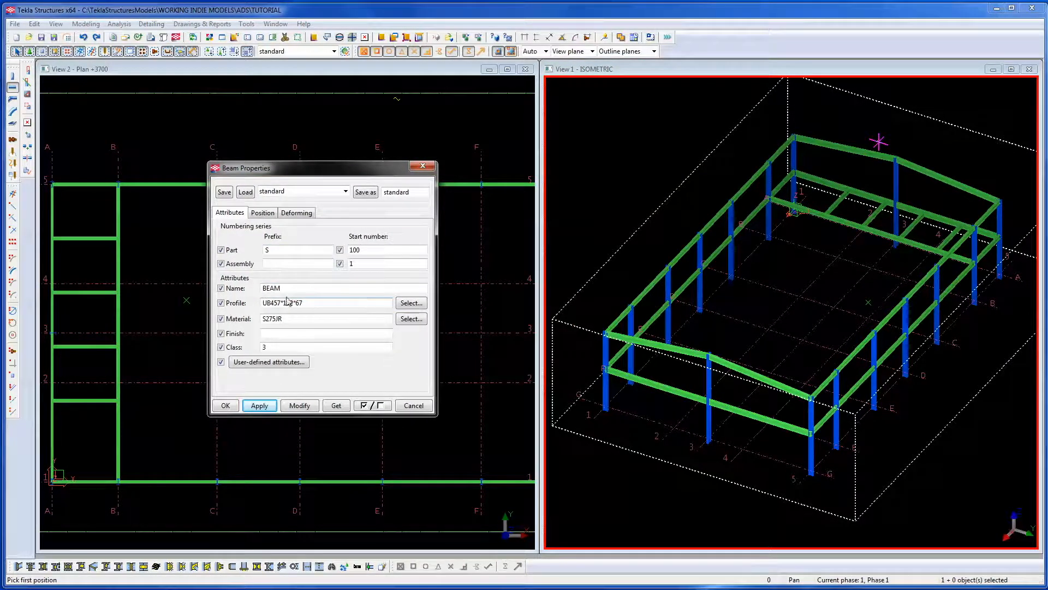
pyautogui.click(261, 213)
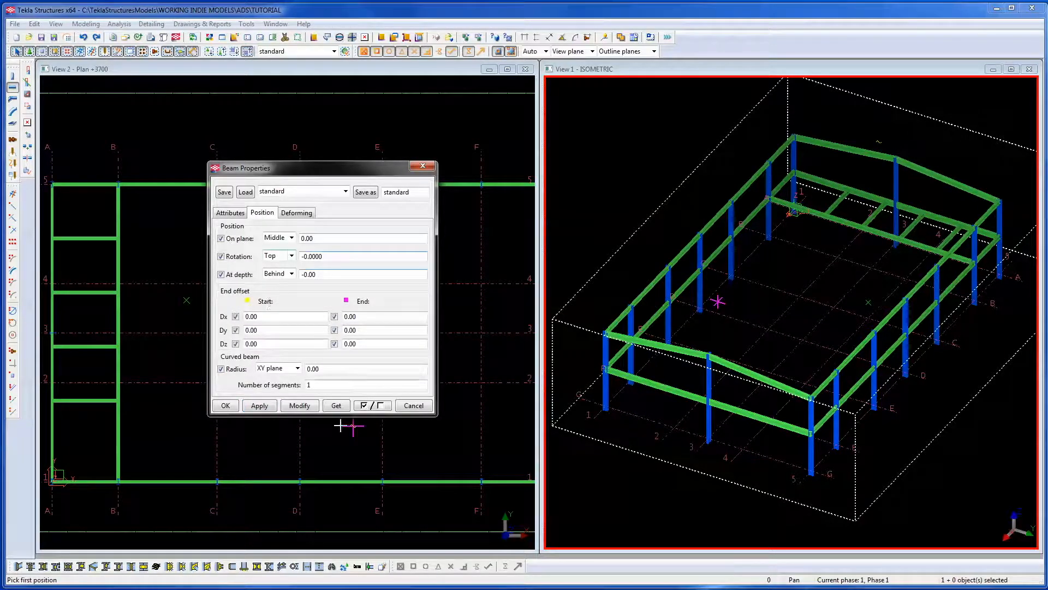
pyautogui.rightClick(839, 159)
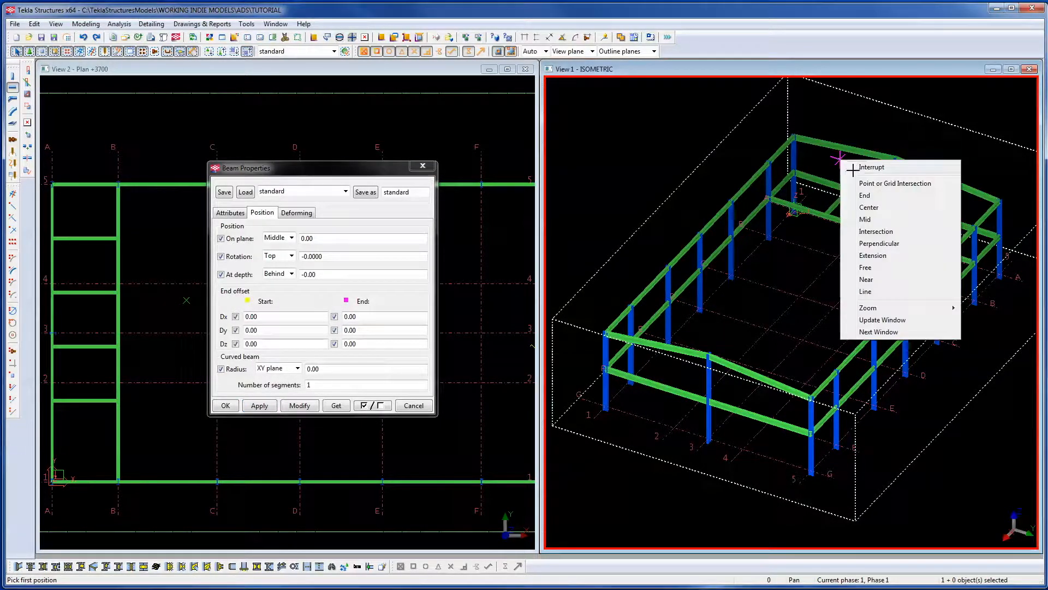
pyautogui.click(868, 167)
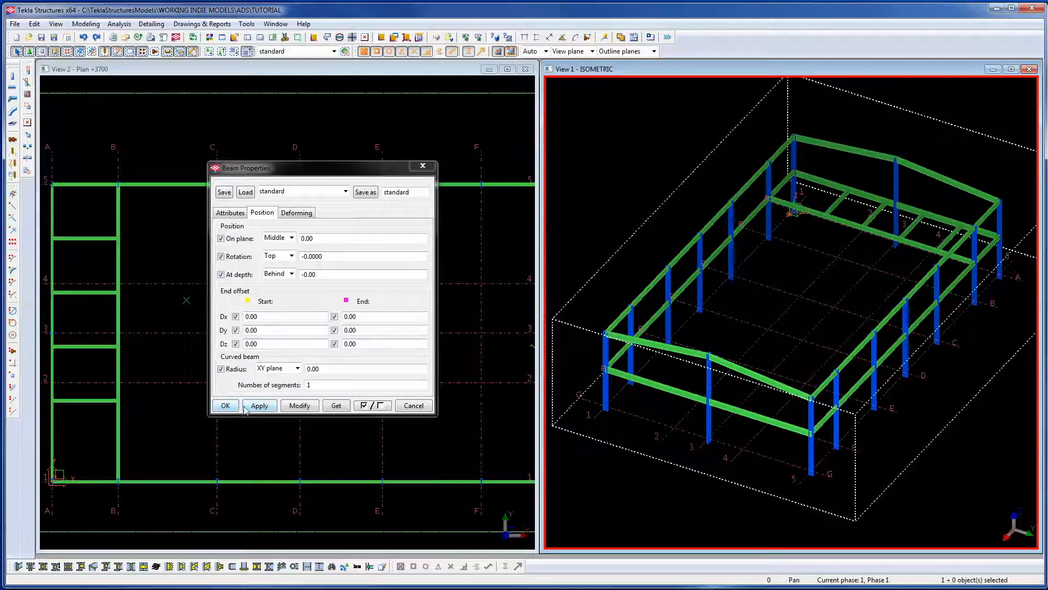
pyautogui.click(225, 405)
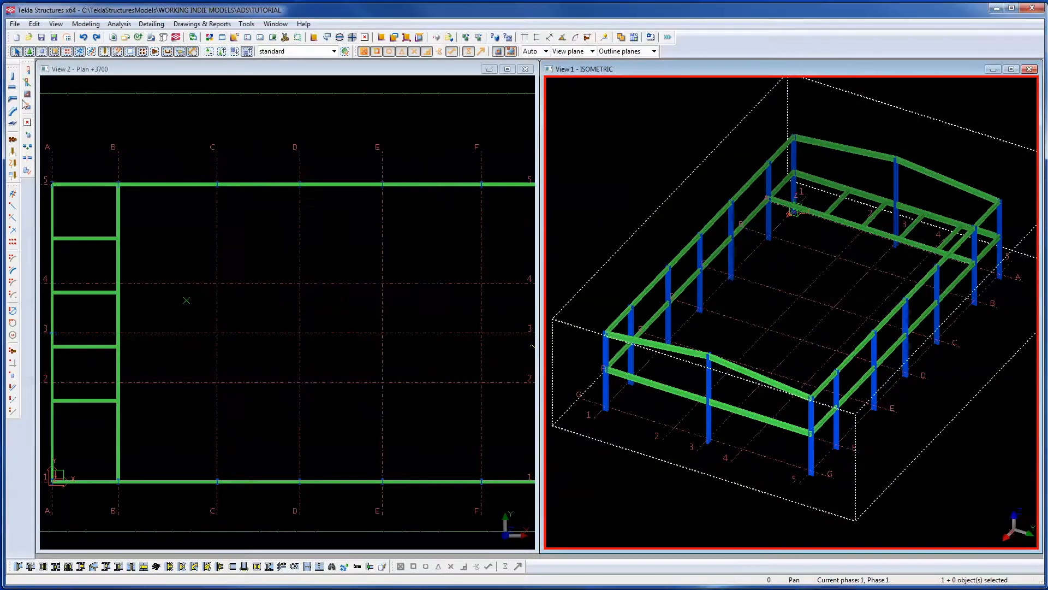
pyautogui.click(12, 87)
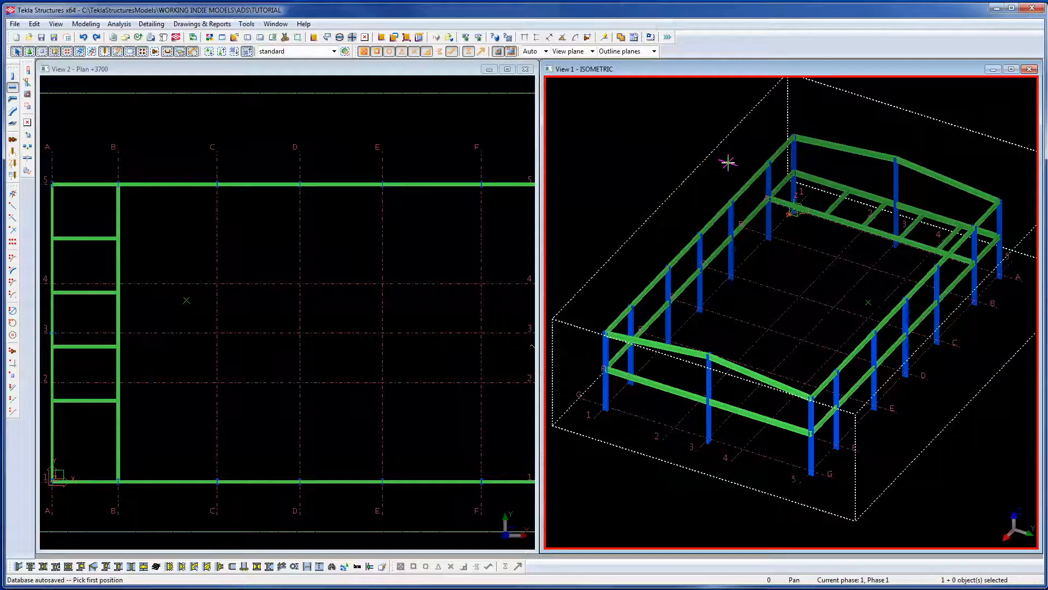
pyautogui.scroll(3, 774, 156)
pyautogui.scroll(2, 774, 156)
pyautogui.rightClick(827, 161)
pyautogui.click(868, 171)
pyautogui.scroll(-4, 690, 176)
pyautogui.click(702, 196)
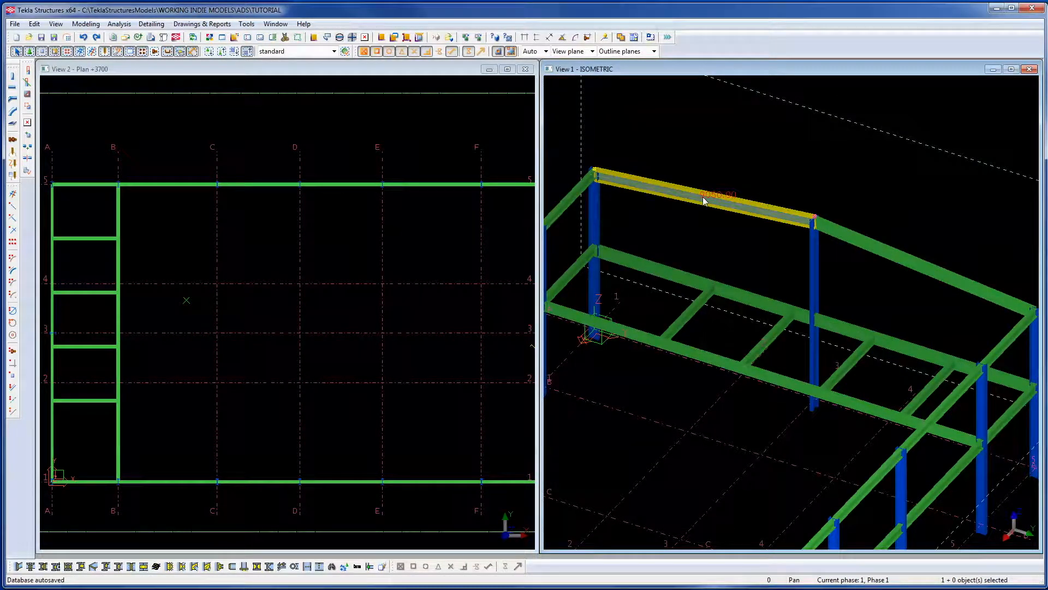
pyautogui.click(889, 247)
pyautogui.moveTo(801, 234); pyautogui.dragTo(913, 218, button='middle')
pyautogui.click(634, 172)
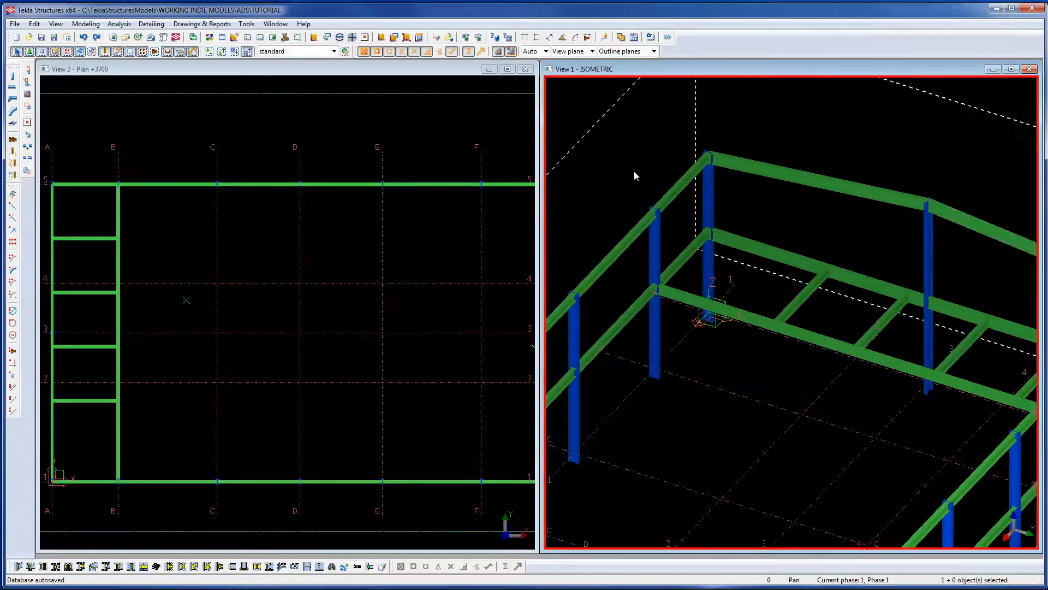
# Model a steel beam on grid line B between the column tops at grids 1 and 5.
pyautogui.click(13, 88)
pyautogui.scroll(6, 598, 256)
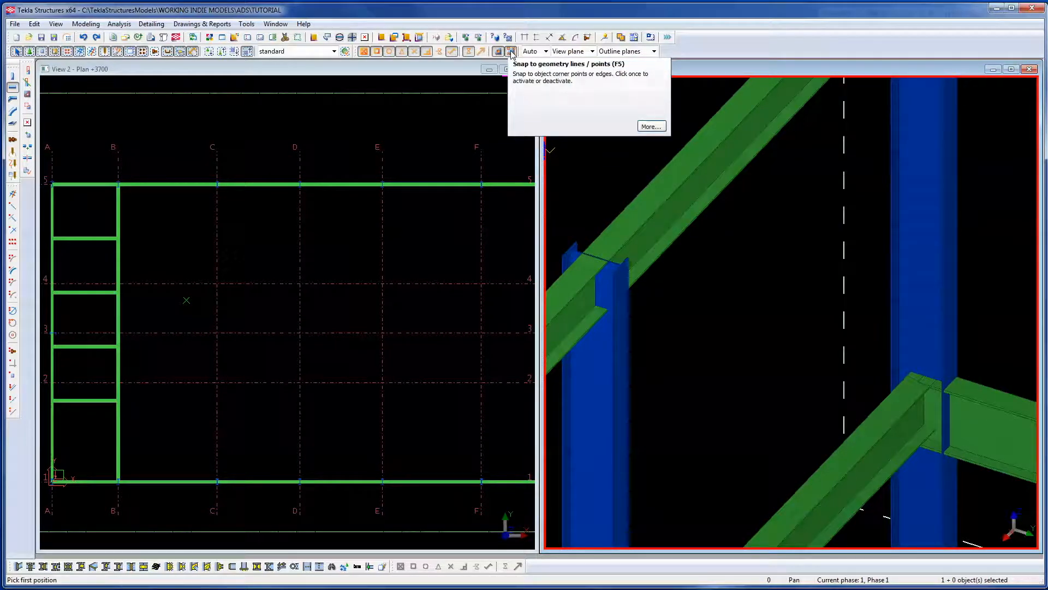
pyautogui.moveTo(662, 267); pyautogui.dragTo(851, 254, button='middle')
pyautogui.scroll(2, 745, 253)
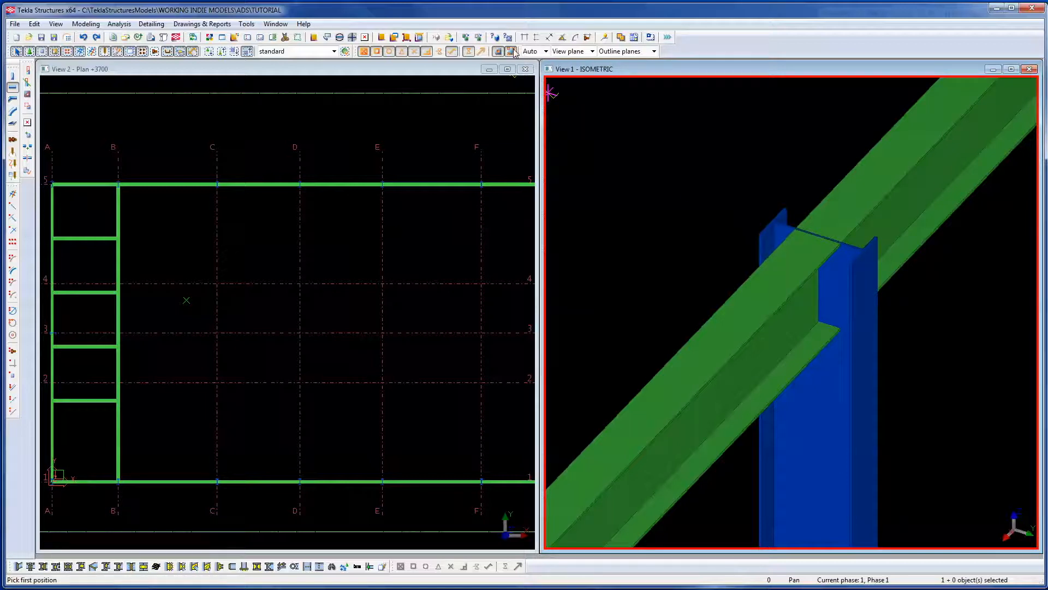
pyautogui.click(819, 235)
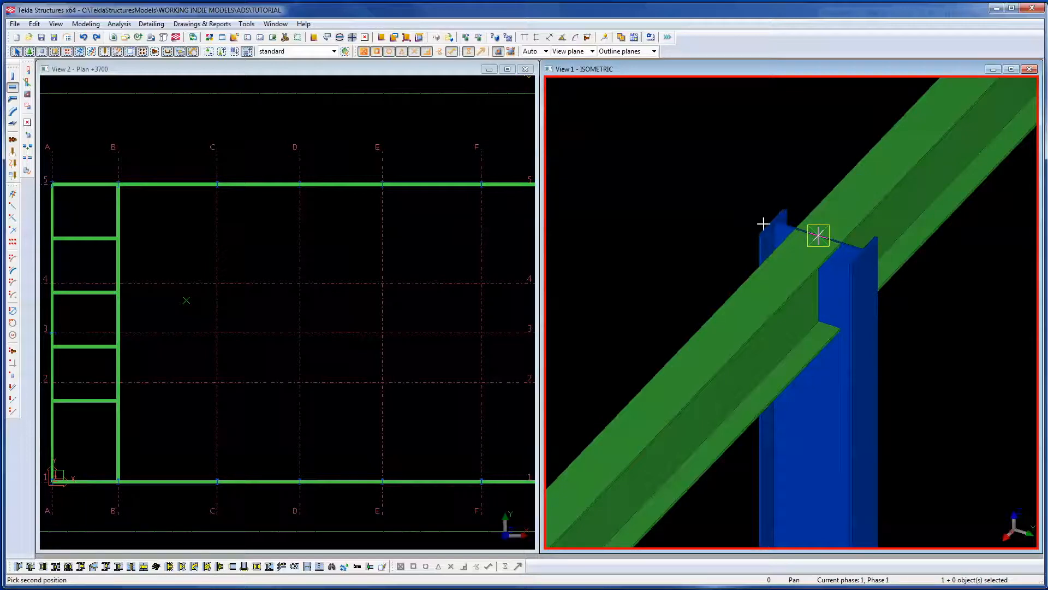
pyautogui.scroll(-1, 710, 217)
pyautogui.scroll(-8, 789, 264)
pyautogui.moveTo(879, 299); pyautogui.dragTo(725, 222, button='middle')
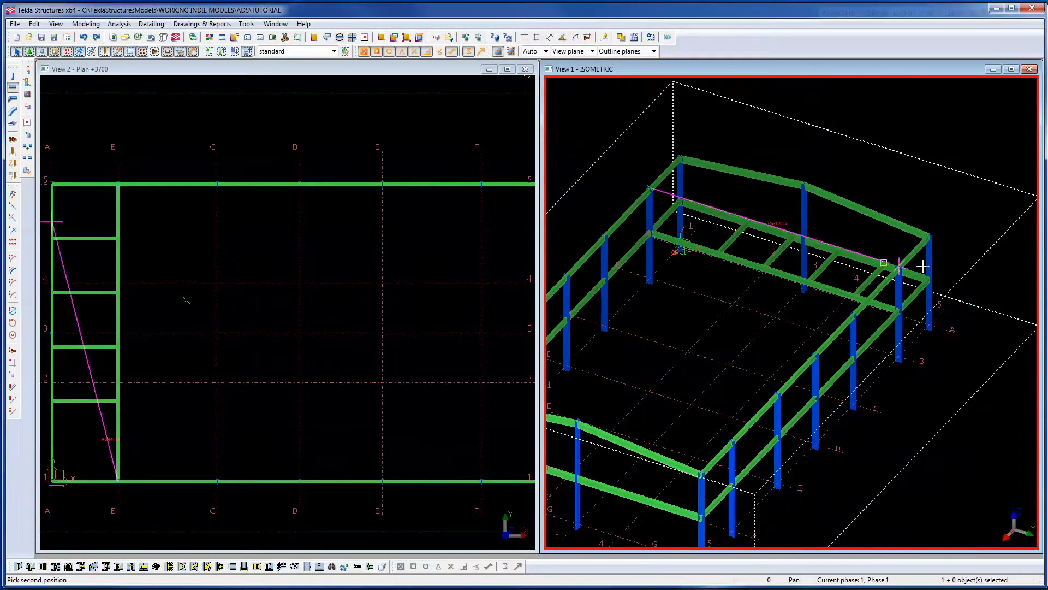
pyautogui.scroll(1, 923, 264)
pyautogui.click(906, 267)
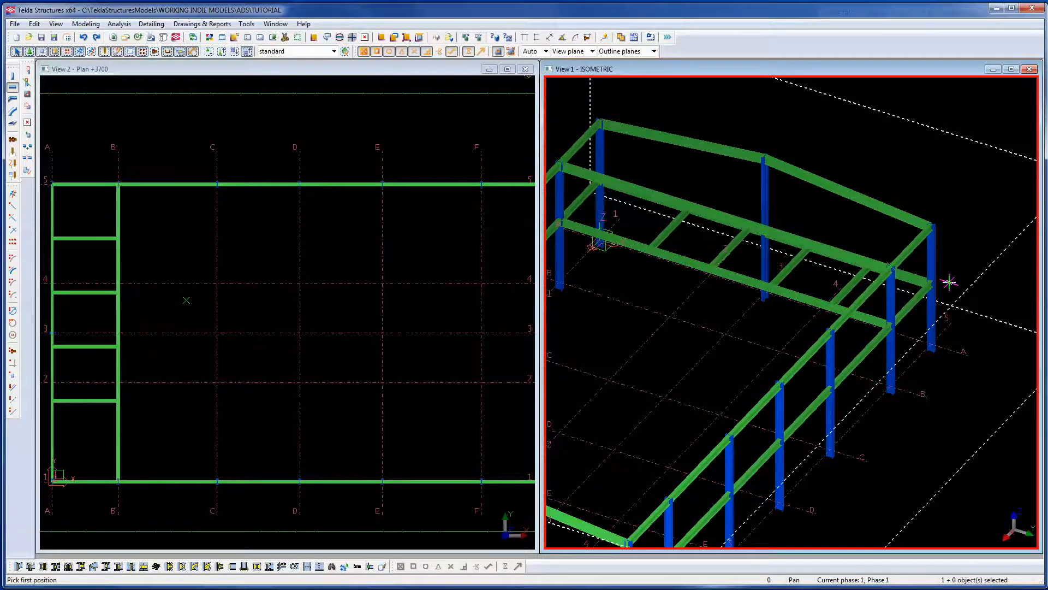
pyautogui.rightClick(881, 247)
pyautogui.click(903, 252)
# Split the upper beam on grid line B at grid line 3.
pyautogui.click(764, 244)
pyautogui.moveTo(765, 244); pyautogui.dragTo(822, 244, button='middle')
pyautogui.press('v')
pyautogui.click(819, 239)
pyautogui.keyDown('ctrl'); pyautogui.moveTo(783, 272); pyautogui.dragTo(1047, 304, button='middle'); pyautogui.keyUp('ctrl')
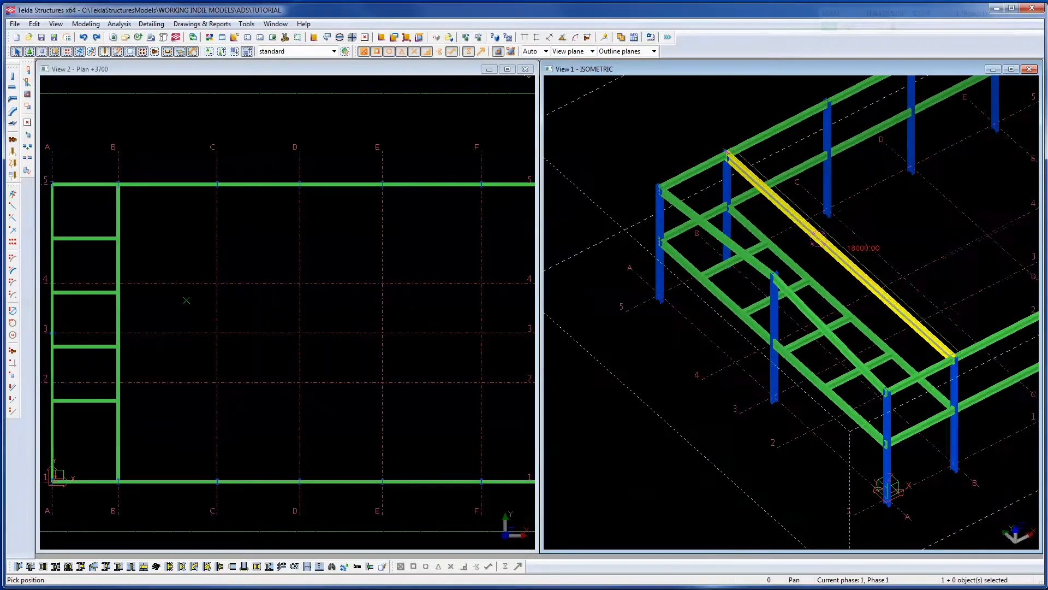
pyautogui.rightClick(895, 214)
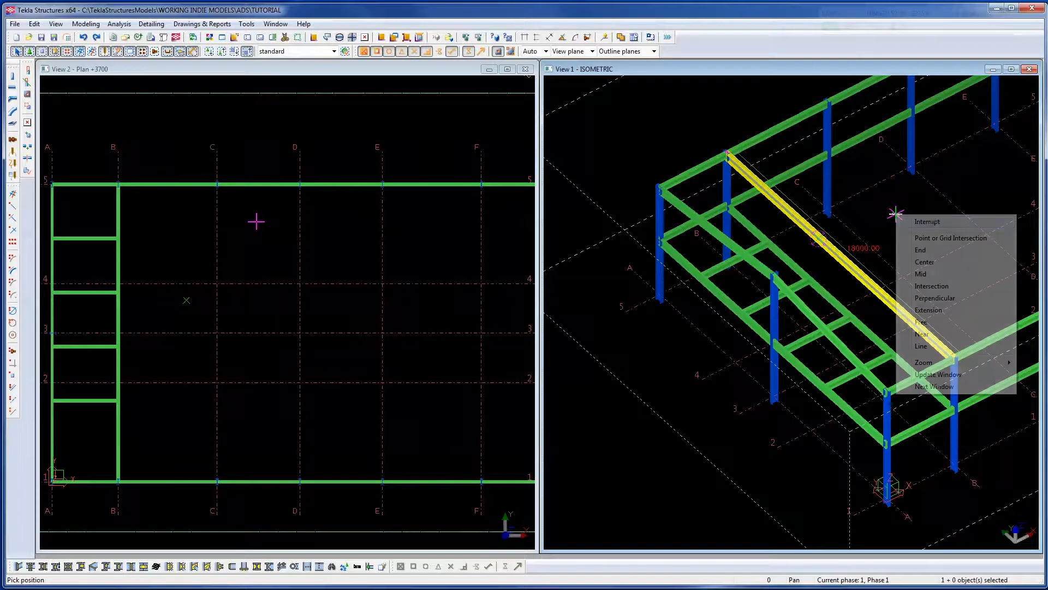
pyautogui.click(927, 222)
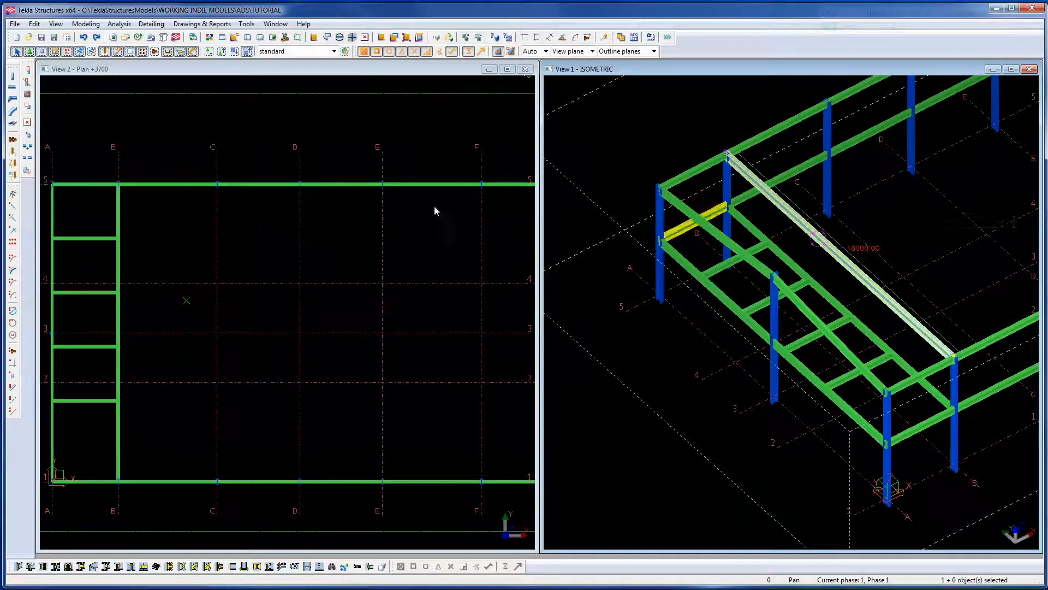
pyautogui.click(27, 158)
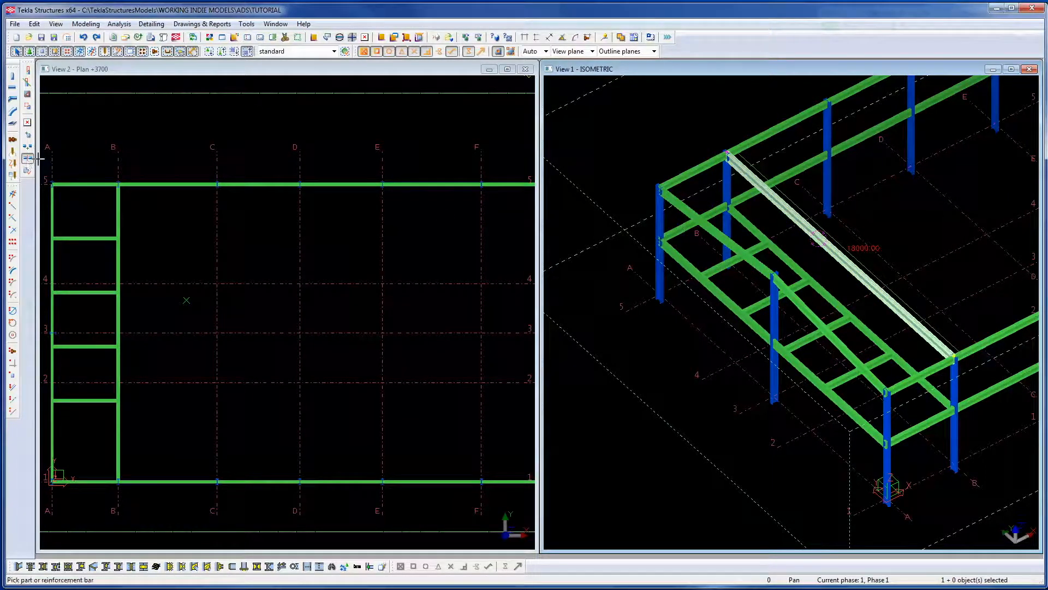
pyautogui.click(832, 256)
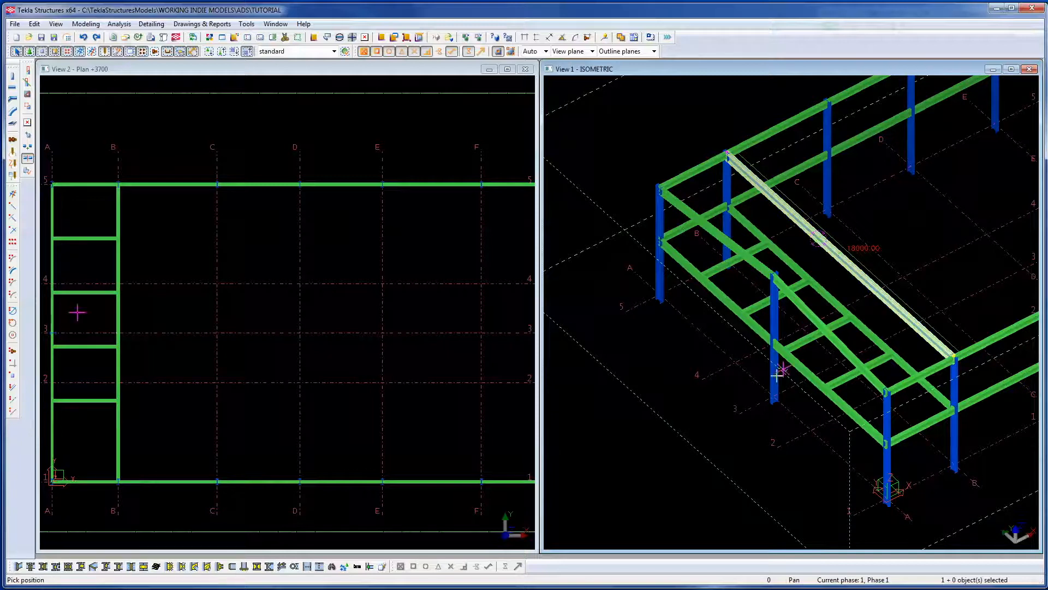
pyautogui.click(738, 413)
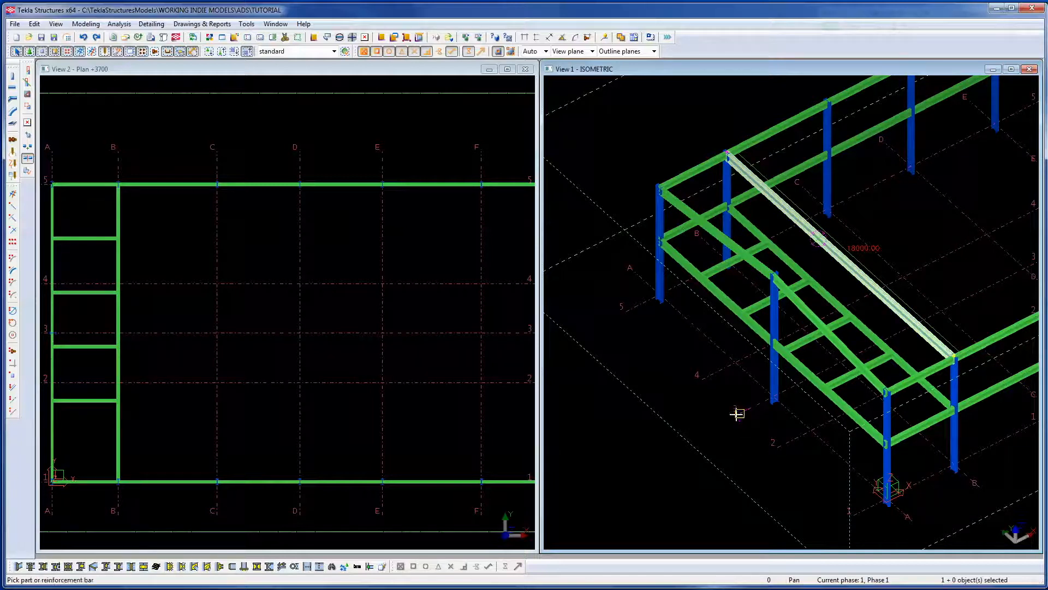
# End the splitting and examine the two halves of the upper beam on grid line B where they meet at grid line 3.
pyautogui.rightClick(890, 209)
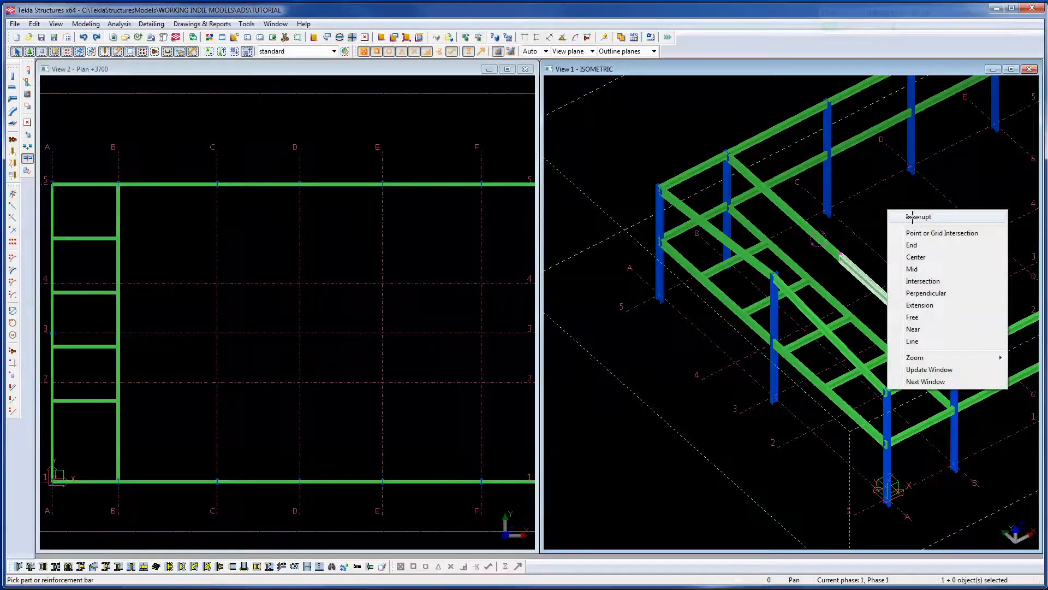
pyautogui.click(908, 216)
pyautogui.click(856, 263)
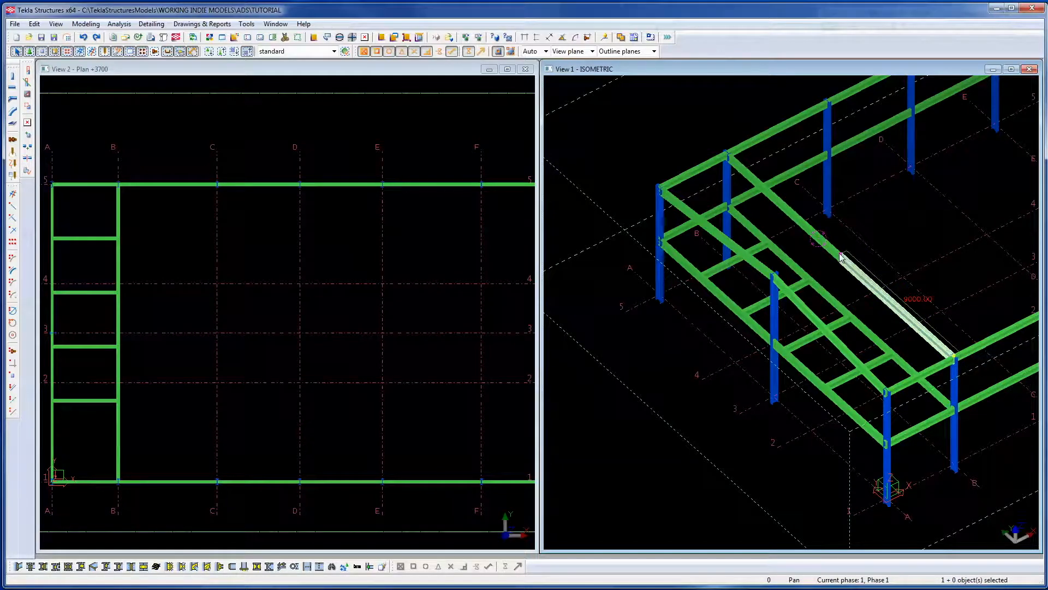
pyautogui.click(802, 219)
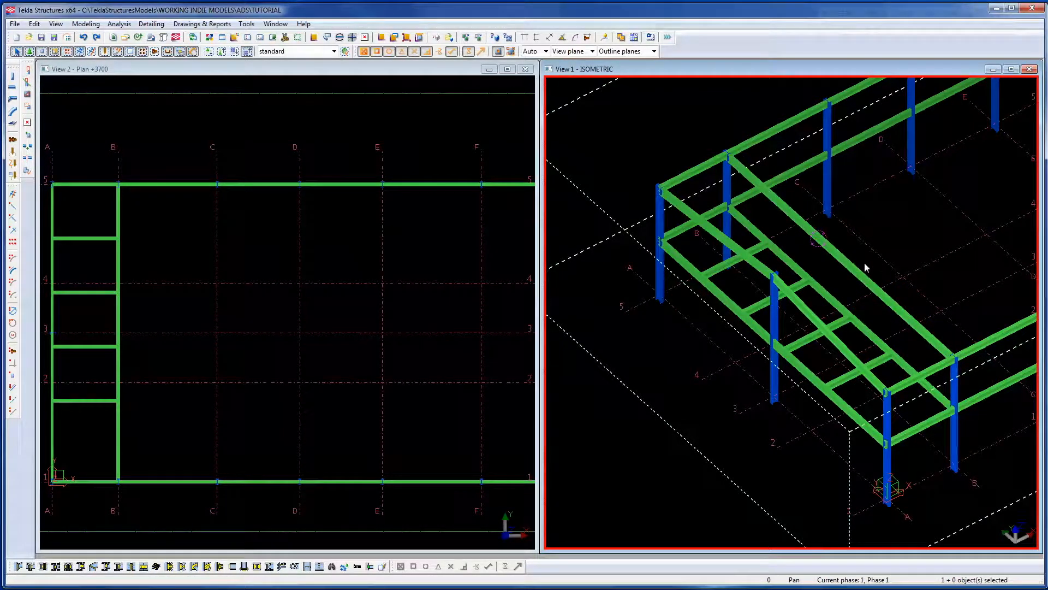
pyautogui.click(868, 276)
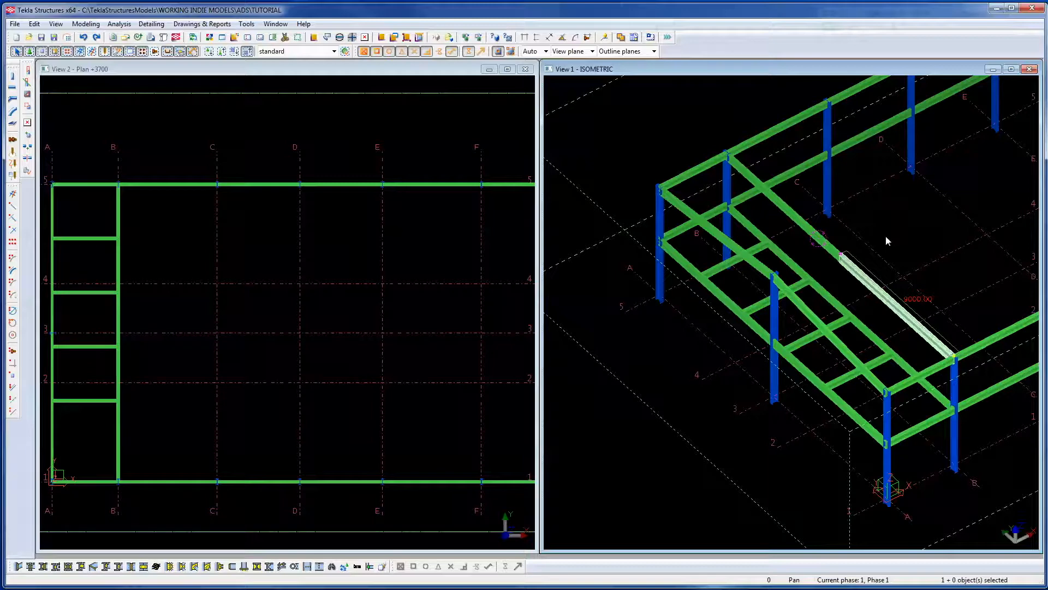
pyautogui.hotkey('ctrl', 'p')
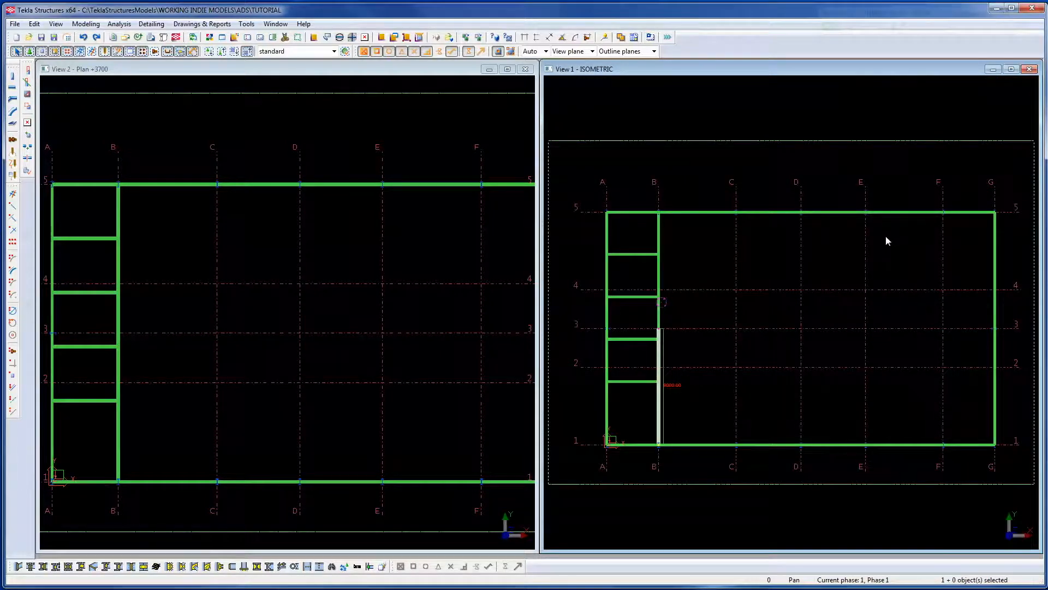
pyautogui.scroll(5, 819, 292)
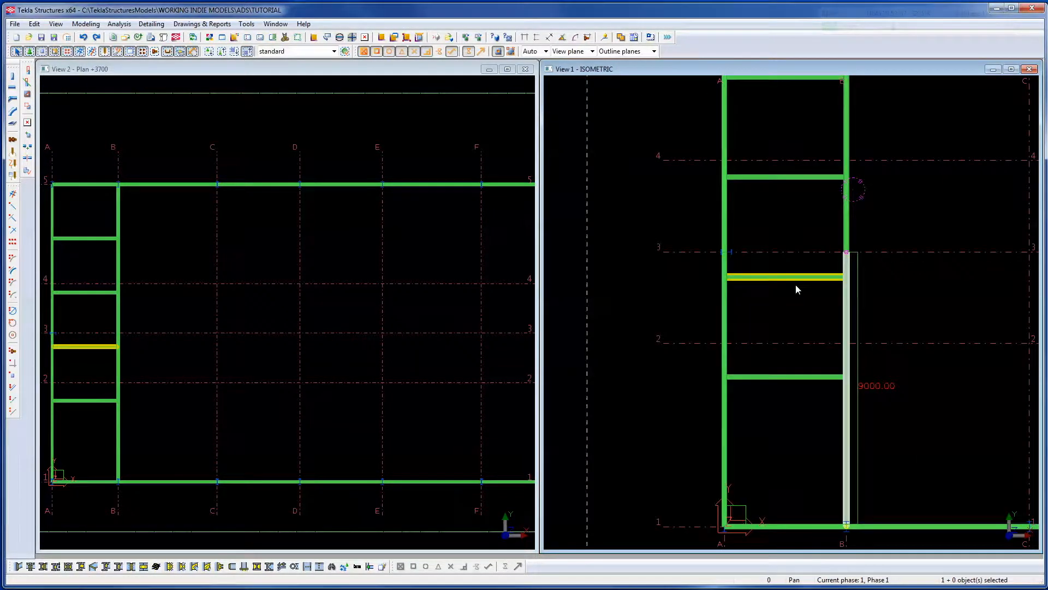
pyautogui.scroll(8, 870, 233)
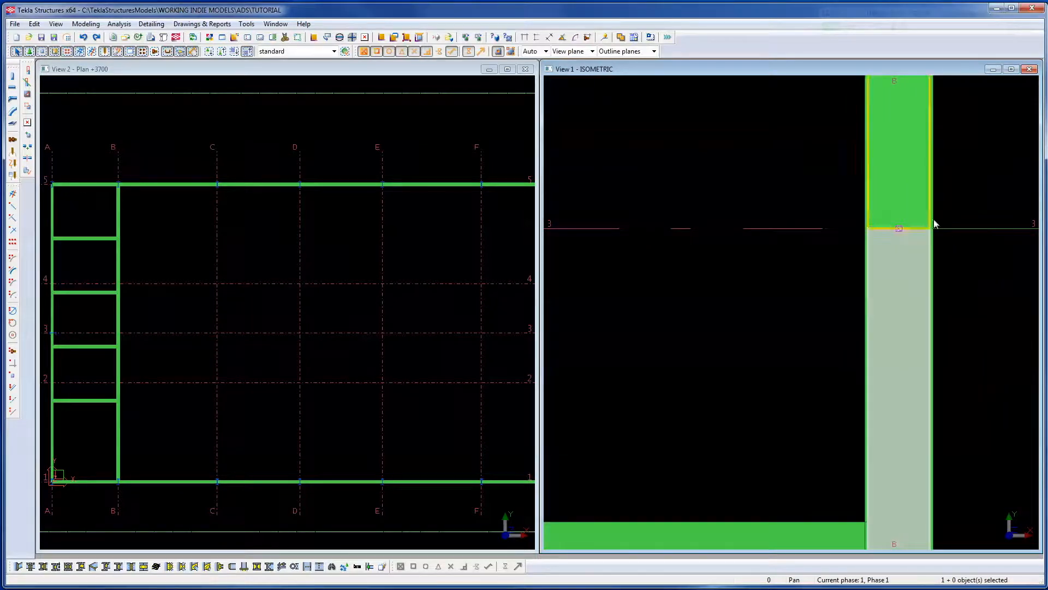
pyautogui.scroll(-8, 872, 225)
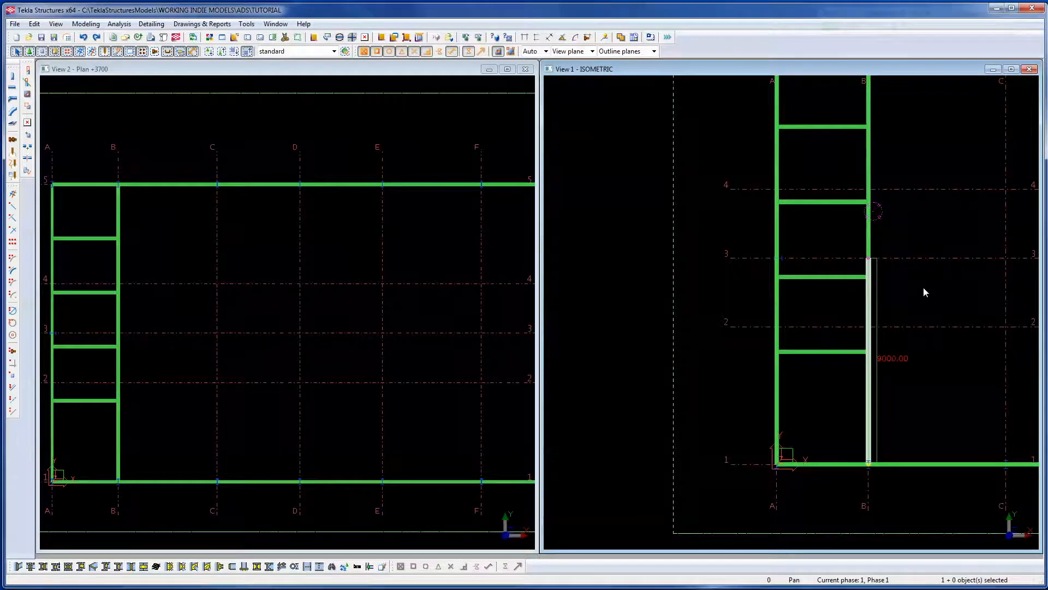
pyautogui.hotkey('ctrl', 'p')
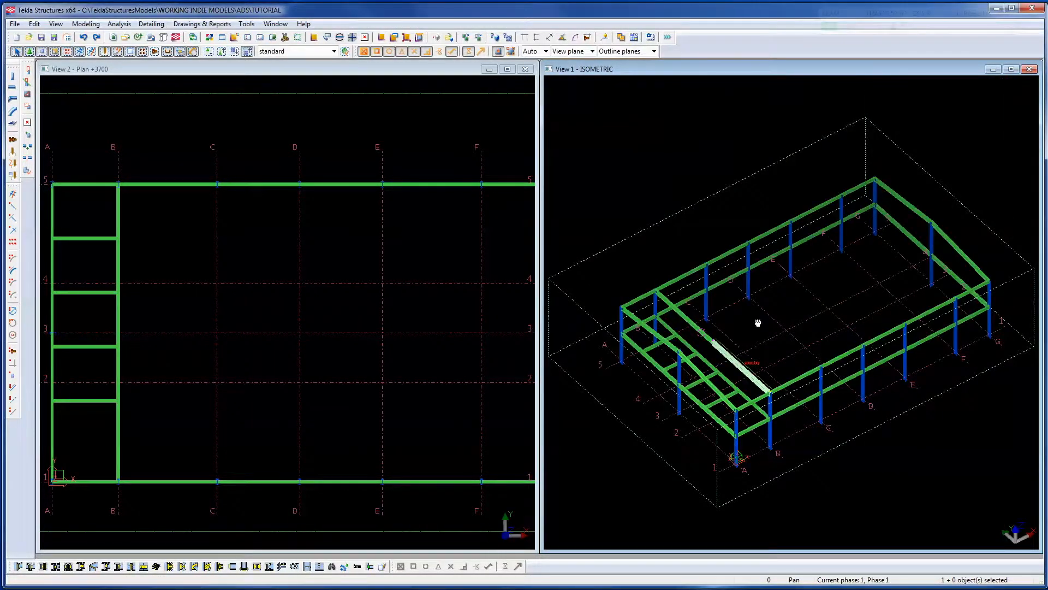
# Select the handles of both upper beam halves where they meet on grid line B at grid line 3.
pyautogui.scroll(5, 755, 321)
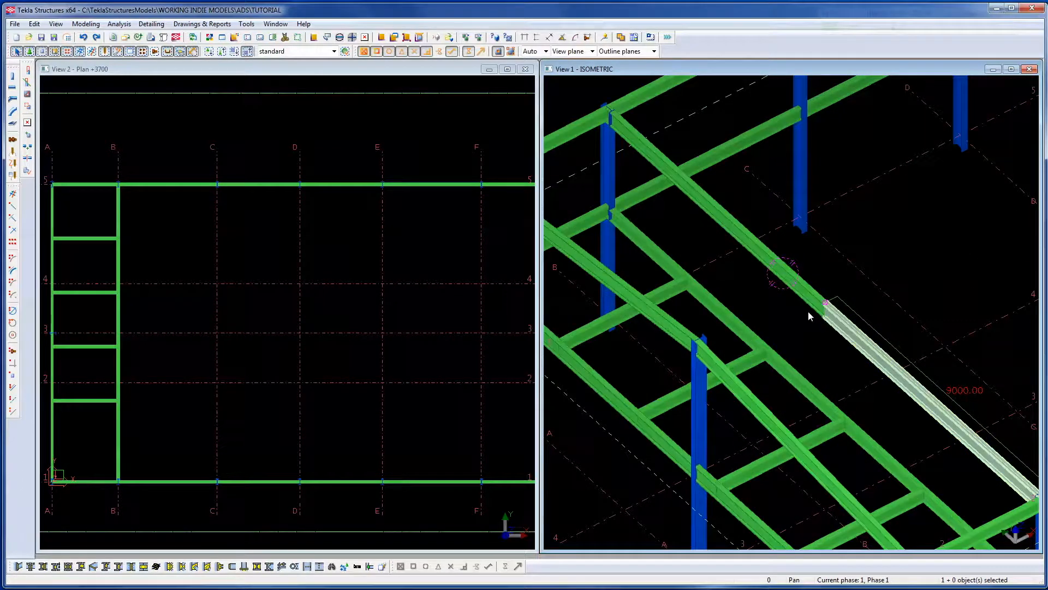
pyautogui.keyDown('ctrl'); pyautogui.click(810, 306); pyautogui.keyUp('ctrl')
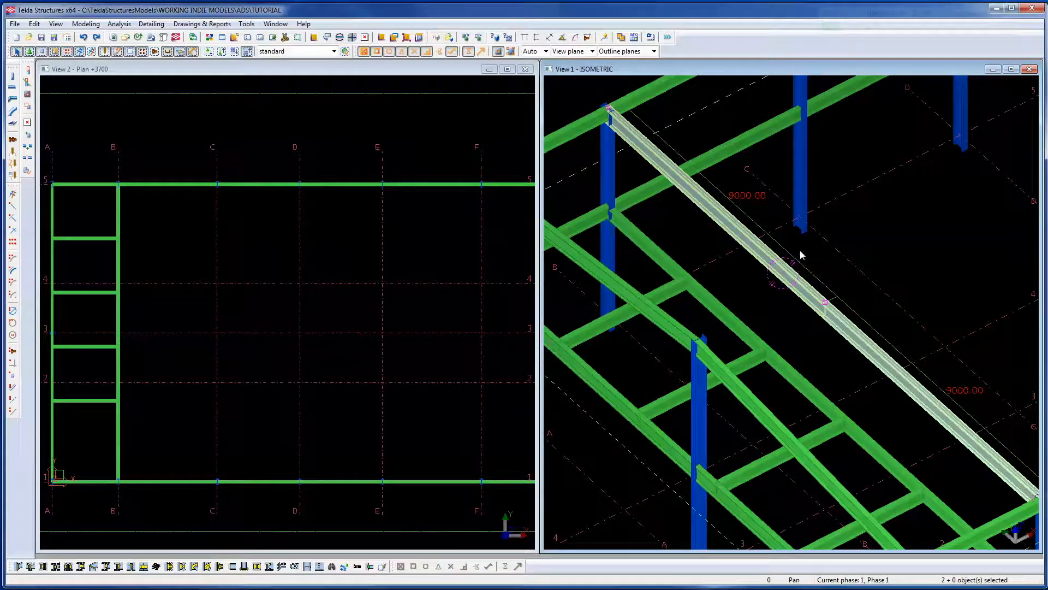
pyautogui.moveTo(801, 248); pyautogui.dragTo(873, 348)
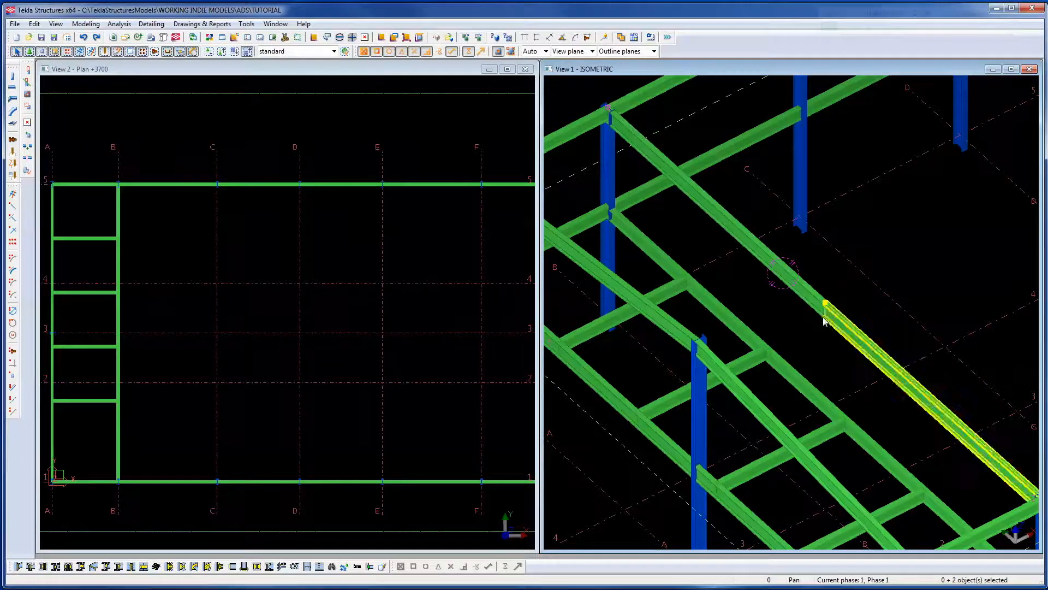
pyautogui.rightClick(882, 239)
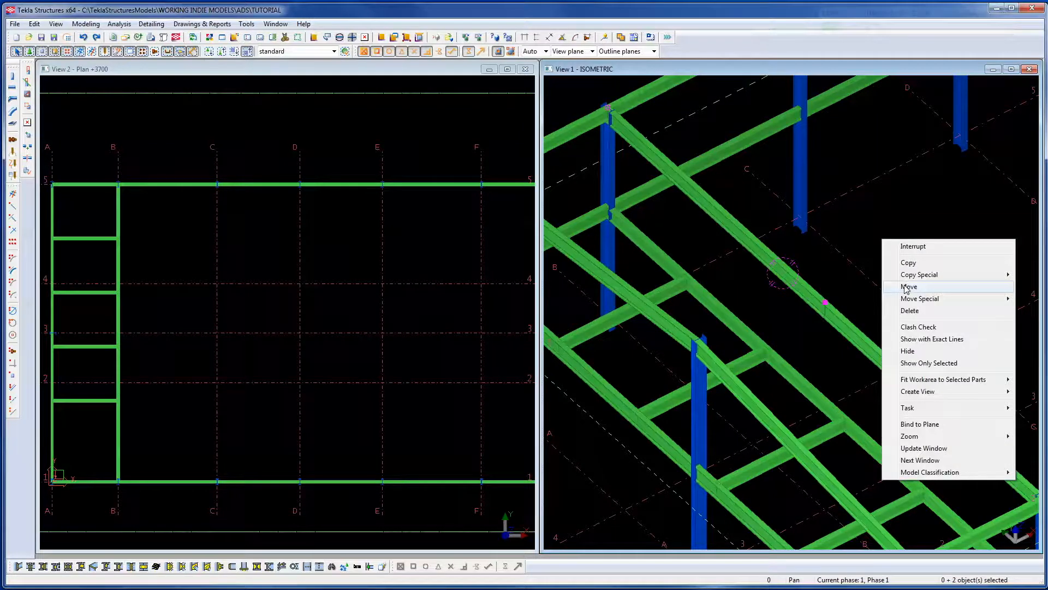
pyautogui.click(908, 287)
pyautogui.rightClick(907, 281)
# Define a linear move of the selected handles from the split point to the beam peak at the grid A-3 column.
pyautogui.rightClick(894, 267)
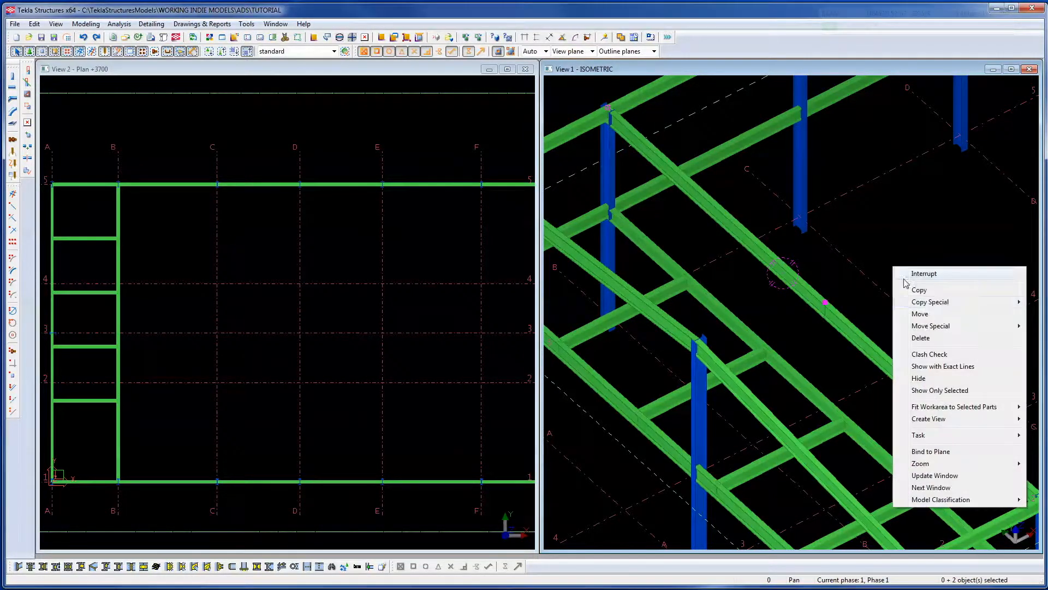
pyautogui.moveTo(931, 326)
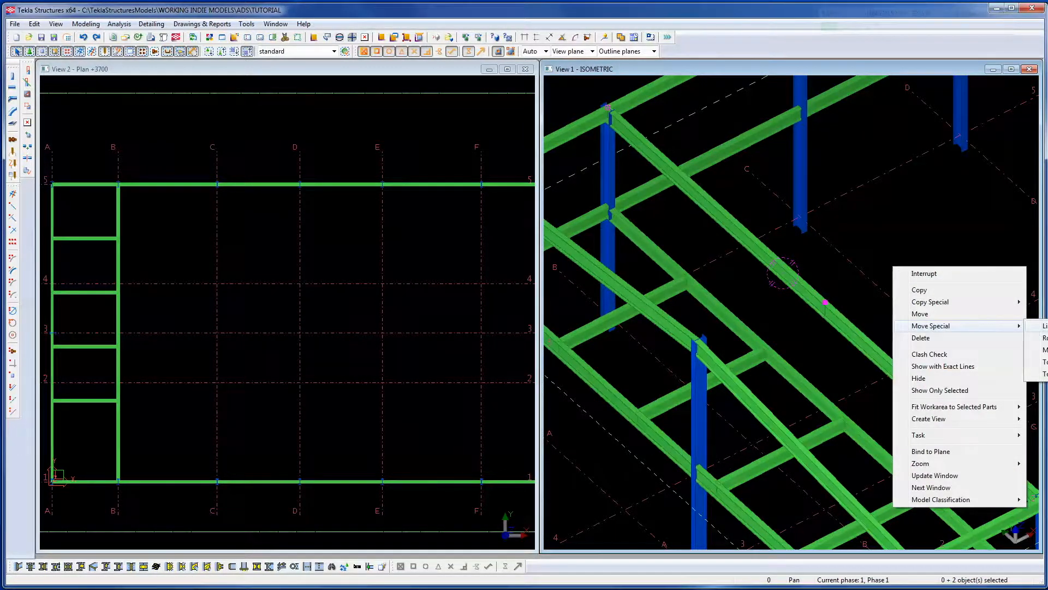
pyautogui.click(920, 314)
pyautogui.click(825, 302)
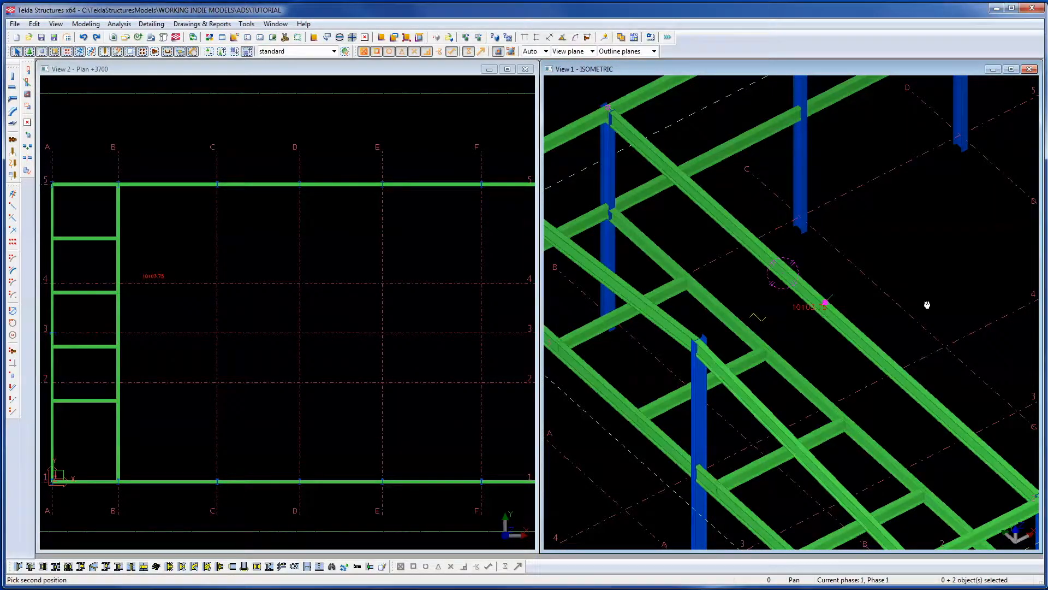
pyautogui.scroll(6, 884, 306)
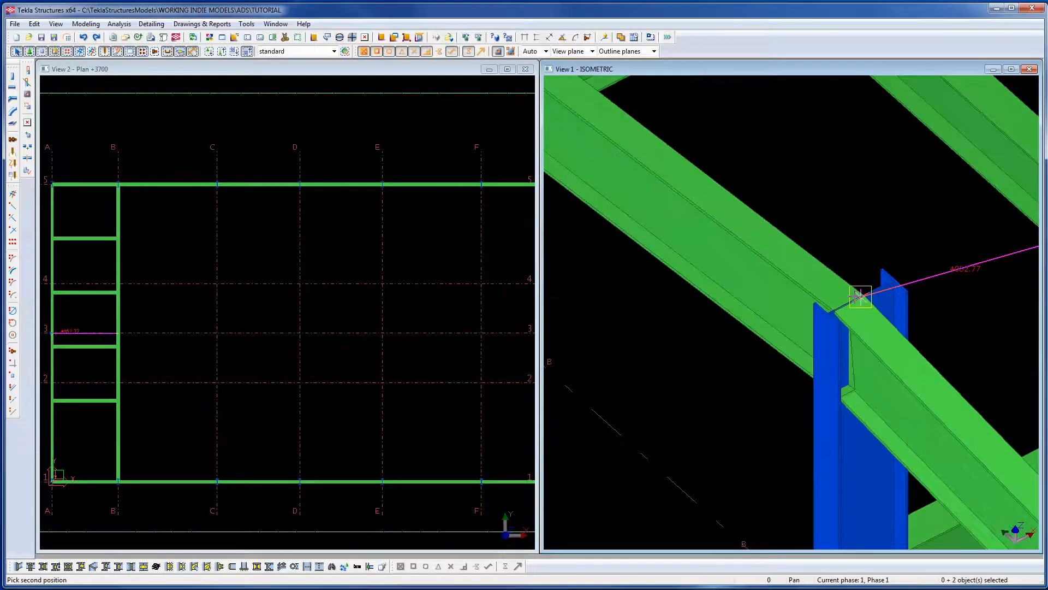
pyautogui.click(860, 297)
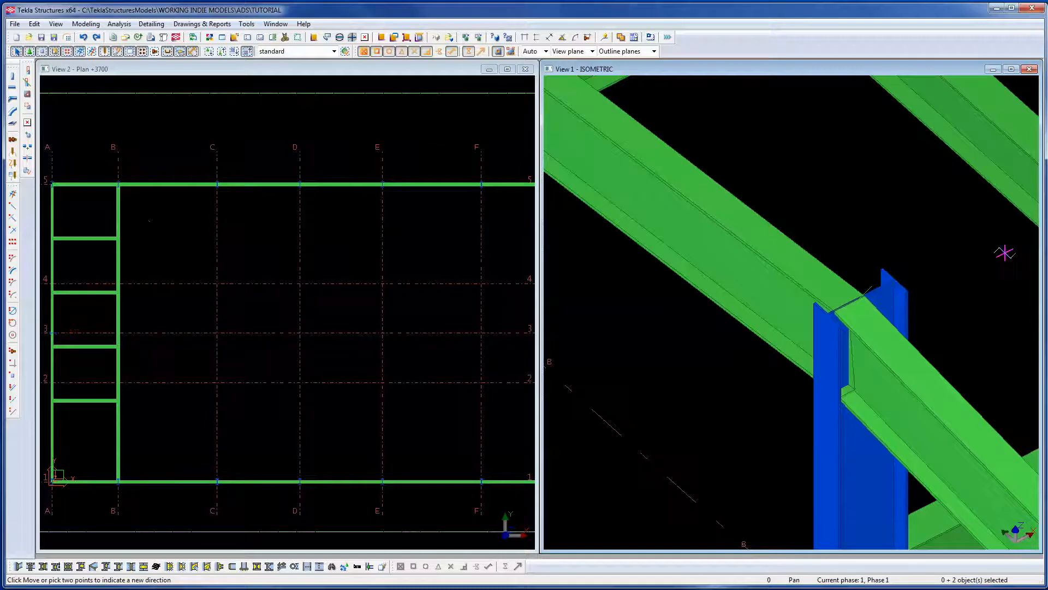
# Exclude the dX offset and move the selected beam handles linearly with dY 0.00 and dZ 950.00.
pyautogui.moveTo(1047, 191); pyautogui.dragTo(244, 322)
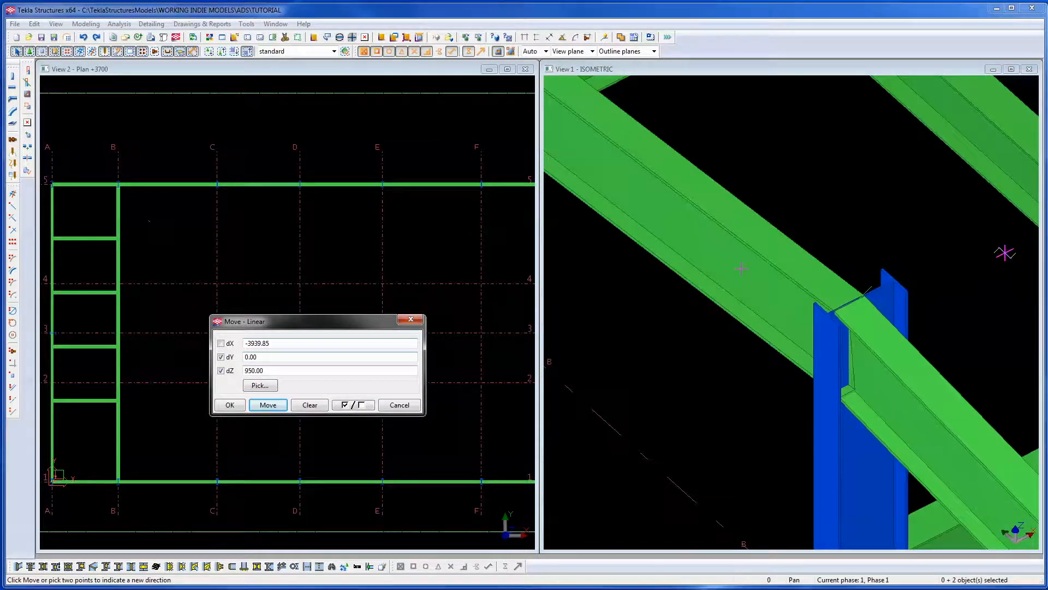
pyautogui.rightClick(830, 239)
pyautogui.click(861, 245)
pyautogui.scroll(-5, 792, 317)
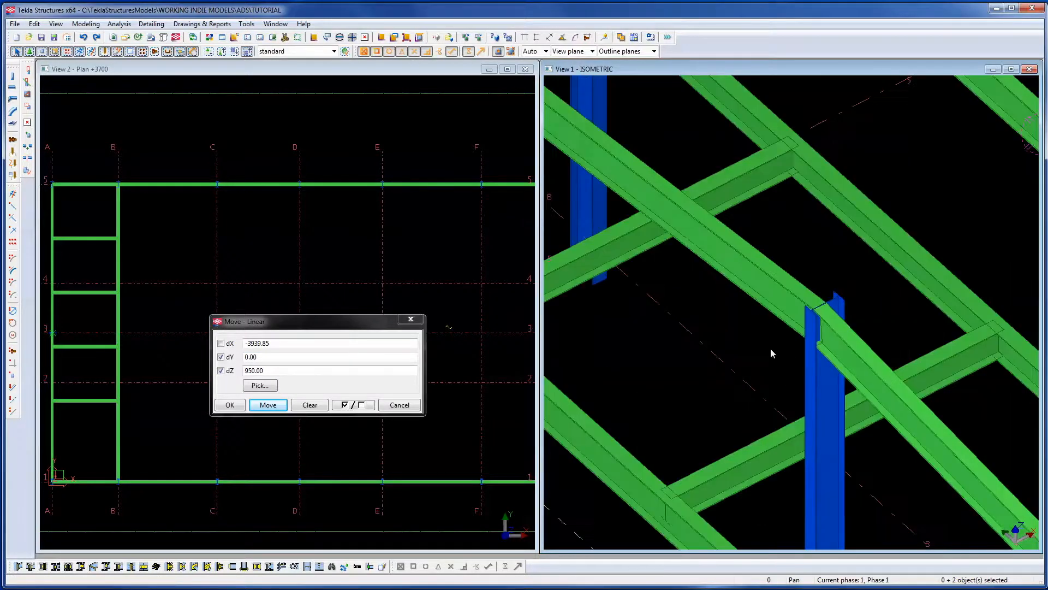
pyautogui.scroll(-5, 770, 352)
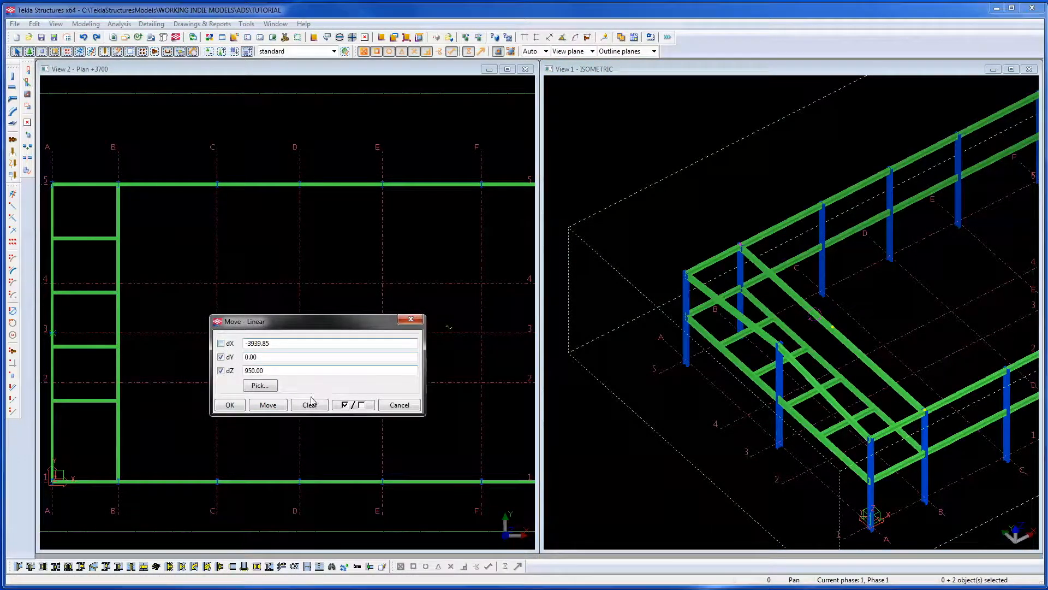
pyautogui.click(268, 406)
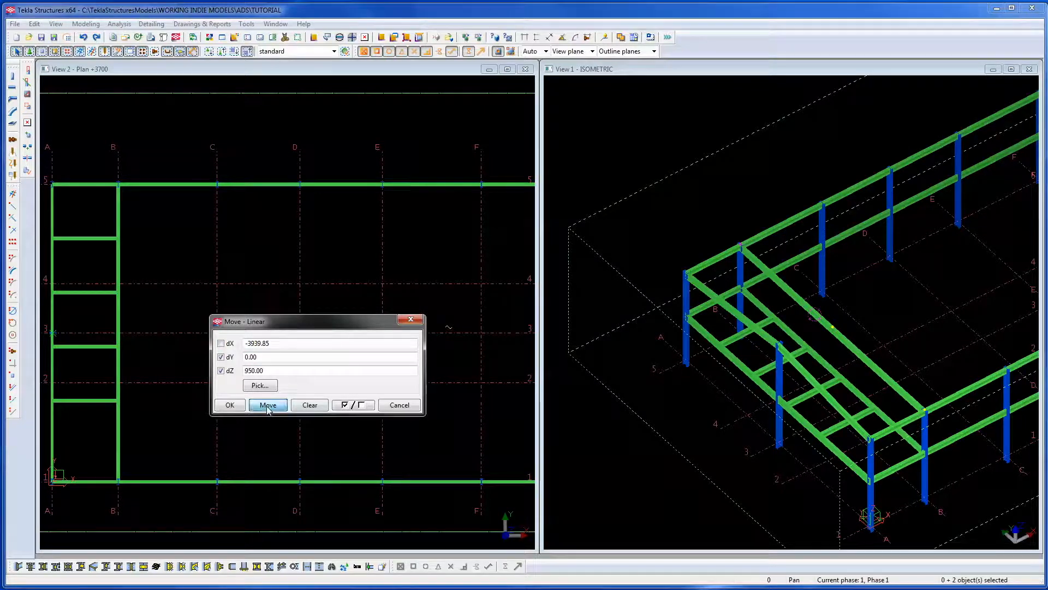
pyautogui.click(881, 312)
# Select the two sloping upper beams on grid line B for copying.
pyautogui.scroll(2, 813, 341)
pyautogui.click(764, 313)
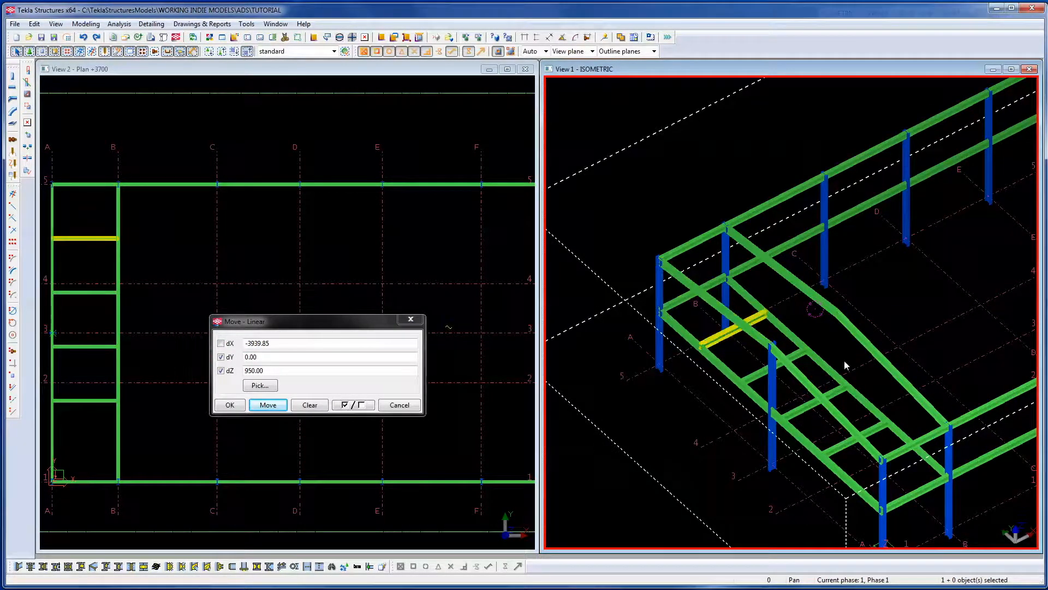
pyautogui.keyDown('shift'); pyautogui.click(858, 339); pyautogui.keyUp('shift')
pyautogui.keyDown('shift'); pyautogui.click(783, 272); pyautogui.keyUp('shift')
pyautogui.moveTo(907, 275); pyautogui.dragTo(784, 281, button='middle')
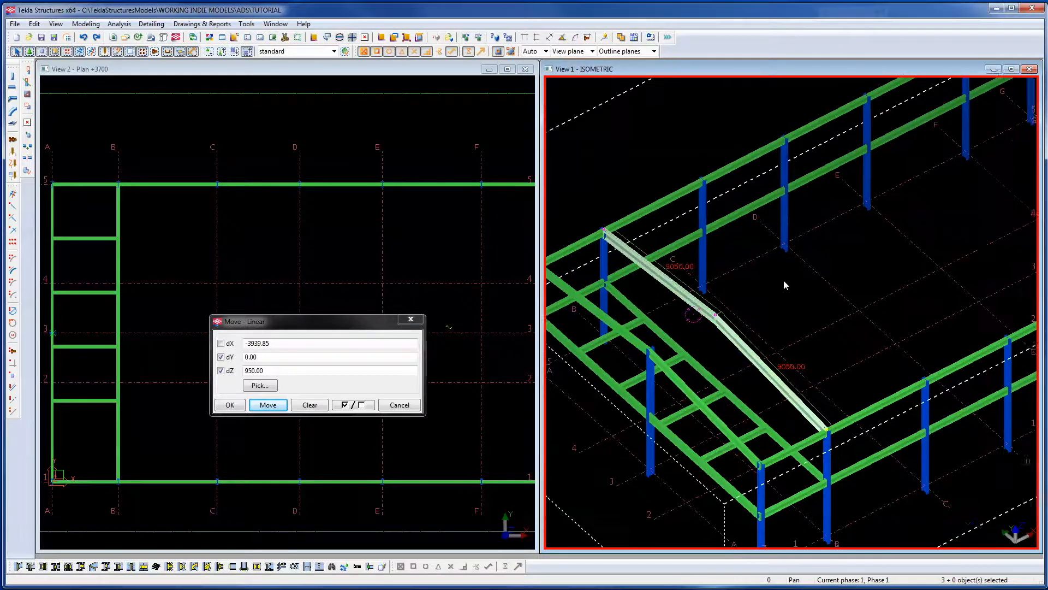
pyautogui.rightClick(784, 282)
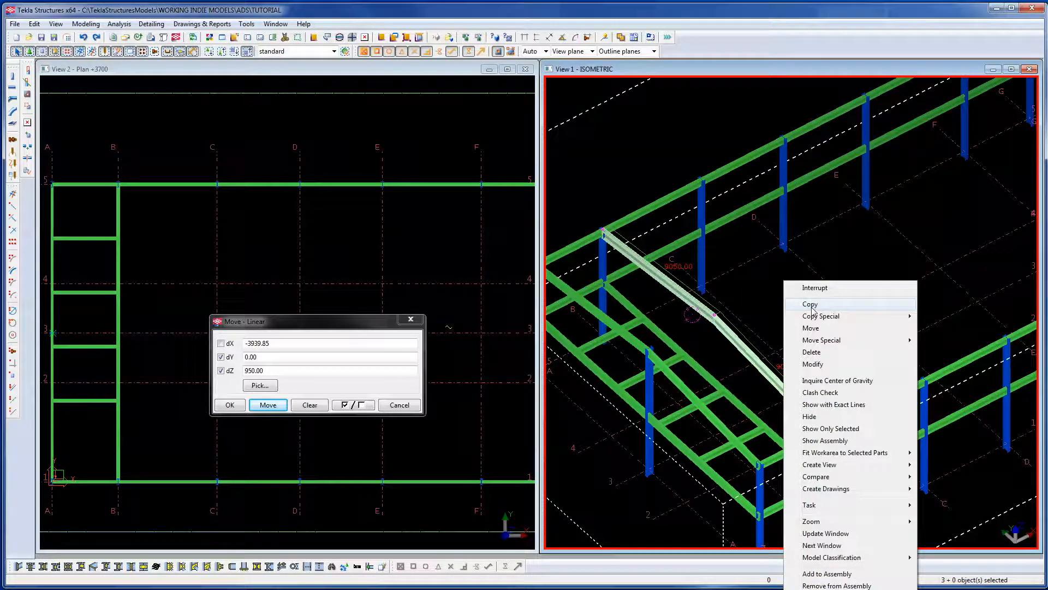
pyautogui.click(810, 304)
pyautogui.rightClick(786, 299)
pyautogui.click(814, 310)
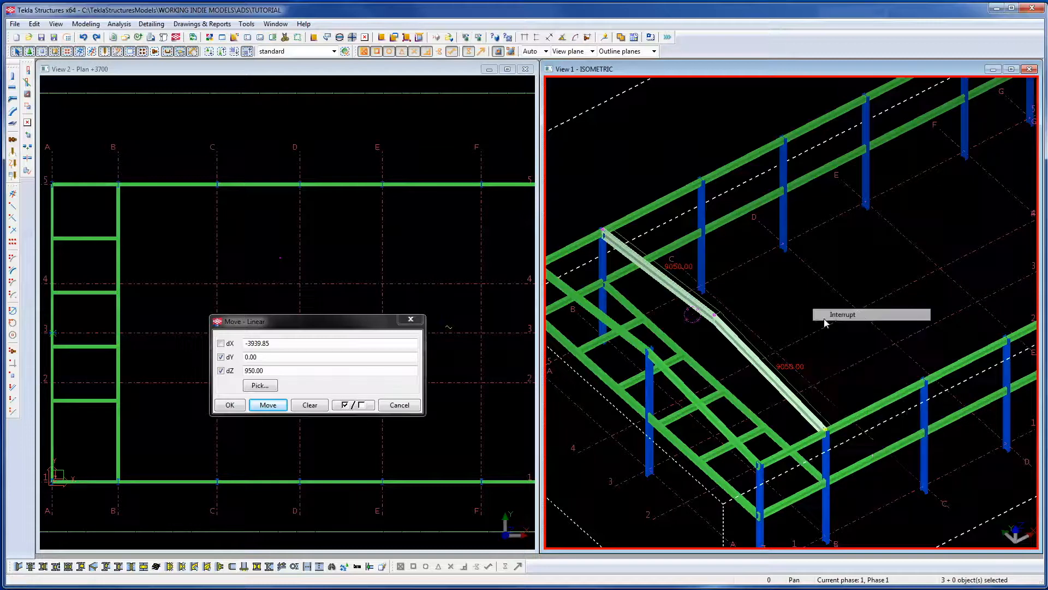
# Copy the selected beams linearly once from grid line B to C with dX 6000.00, dY 0.00 and dZ 0.00.
pyautogui.rightClick(765, 301)
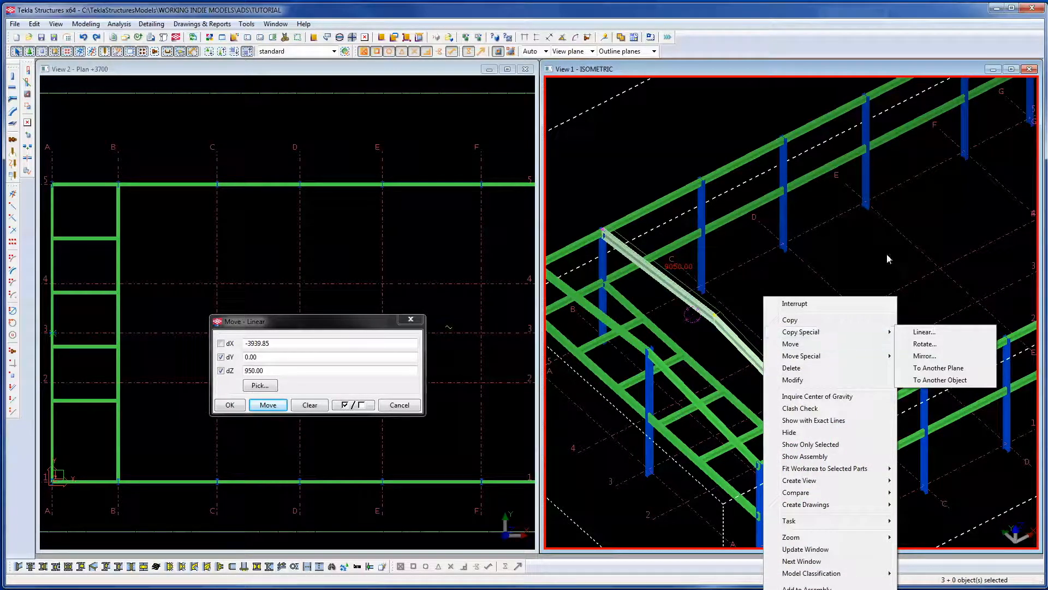
pyautogui.moveTo(805, 332)
pyautogui.click(926, 332)
pyautogui.moveTo(905, 381); pyautogui.dragTo(804, 311, button='middle')
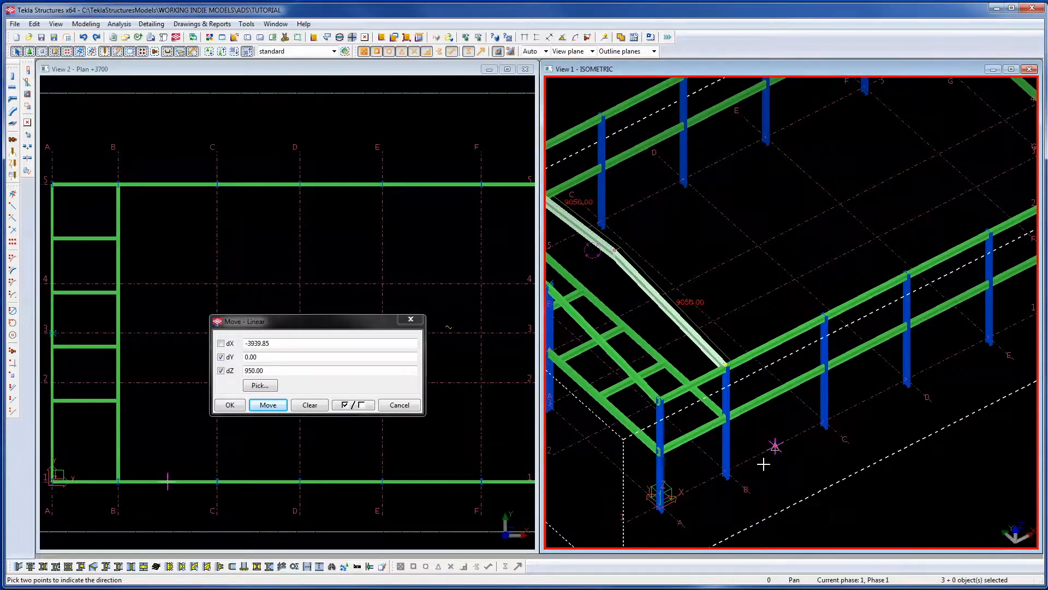
pyautogui.click(750, 491)
pyautogui.click(848, 441)
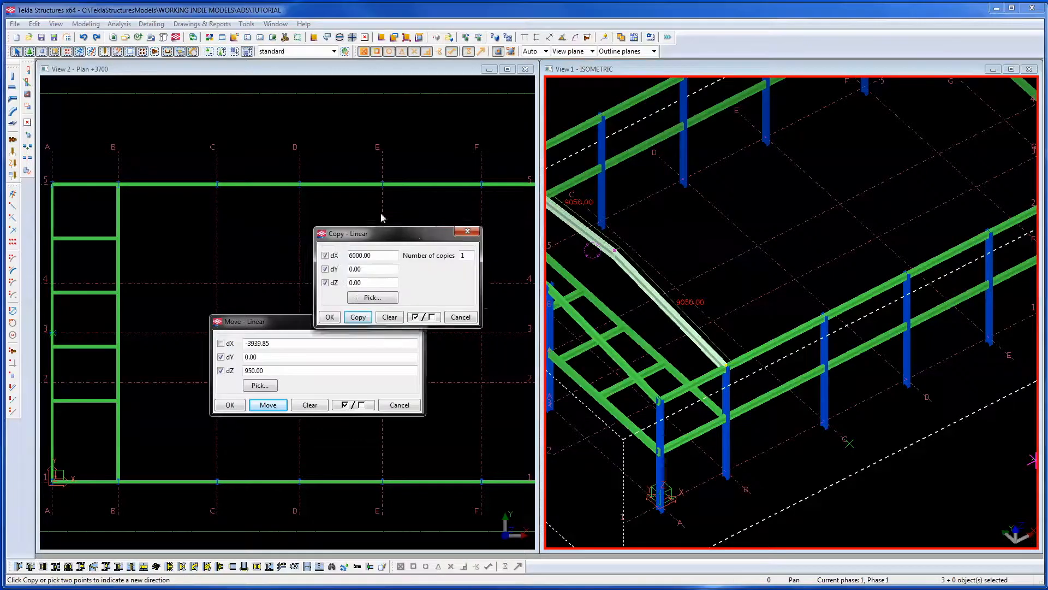
pyautogui.moveTo(419, 237); pyautogui.dragTo(351, 201)
pyautogui.click(292, 279)
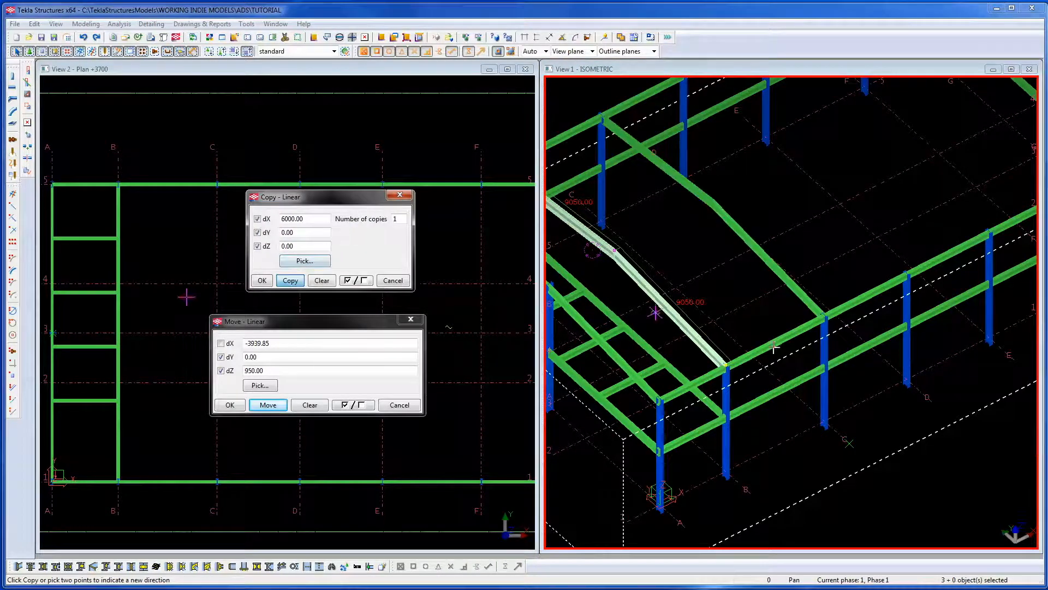
# End the copying and undo the last linear copy of the beams.
pyautogui.rightClick(763, 307)
pyautogui.rightClick(698, 261)
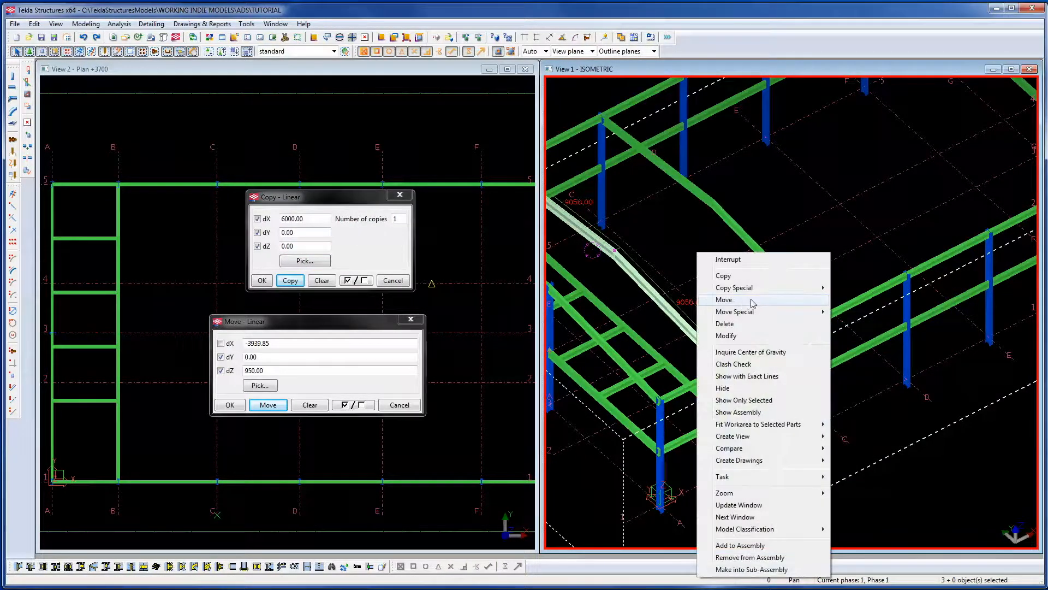
pyautogui.click(764, 171)
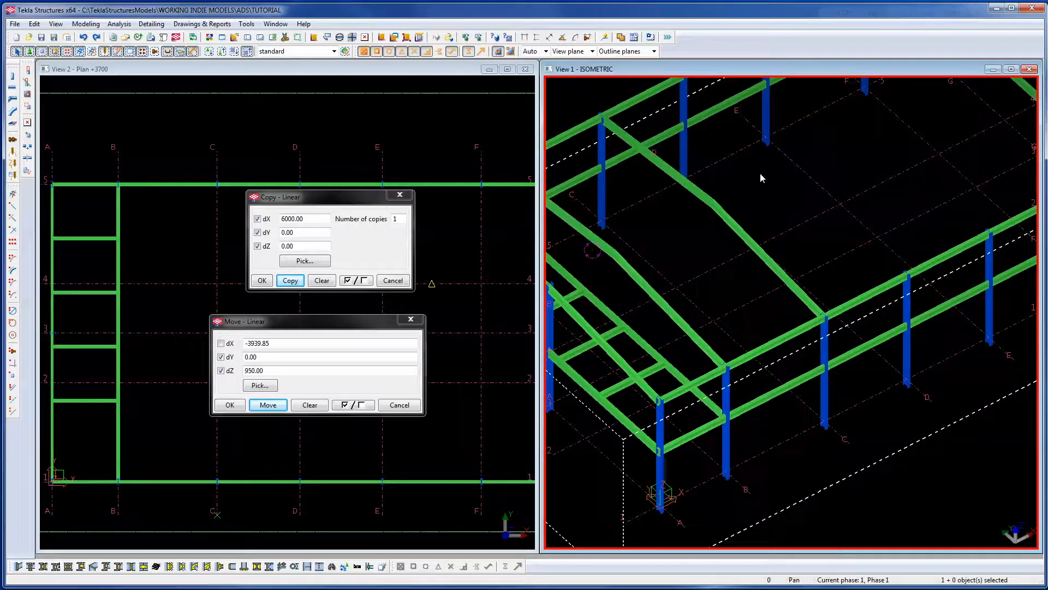
pyautogui.click(95, 37)
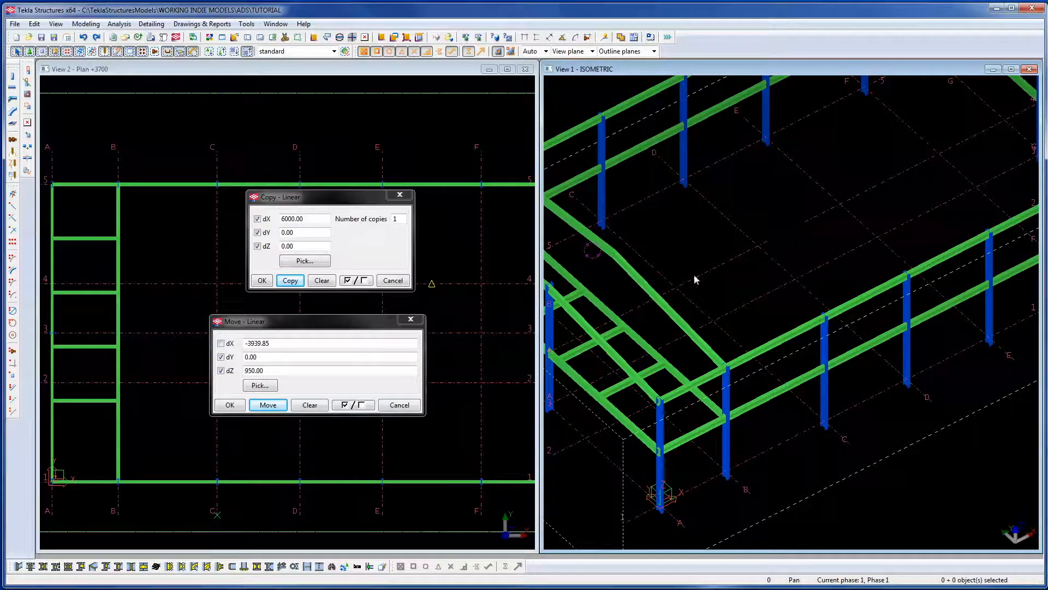
# Copy the two sloping beams on grid line B to grid lines C, D, E and F.
pyautogui.click(680, 313)
pyautogui.keyDown('ctrl'); pyautogui.click(588, 238); pyautogui.keyUp('ctrl')
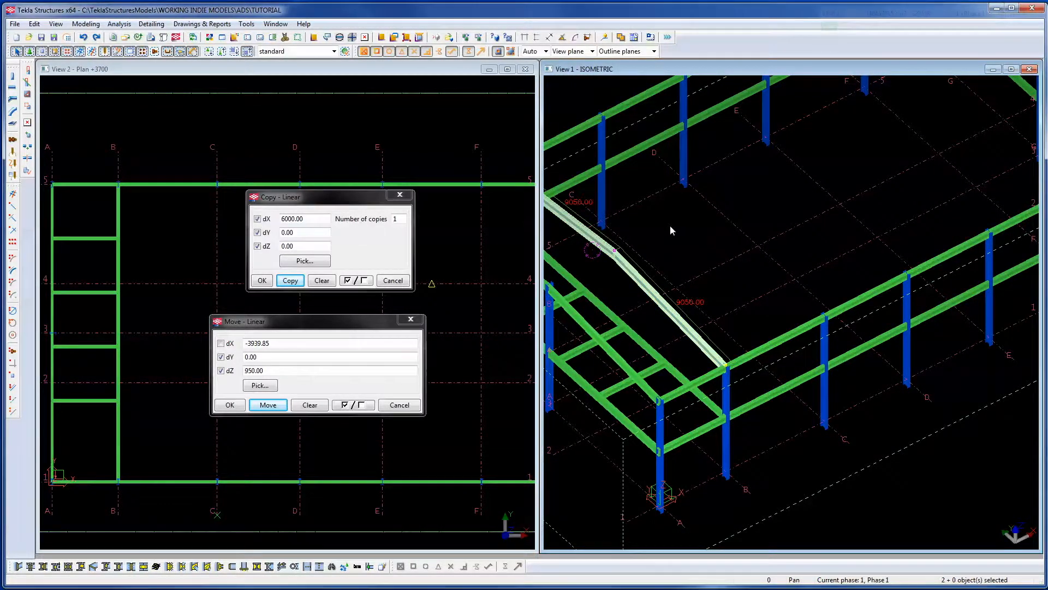
pyautogui.rightClick(669, 225)
pyautogui.click(689, 250)
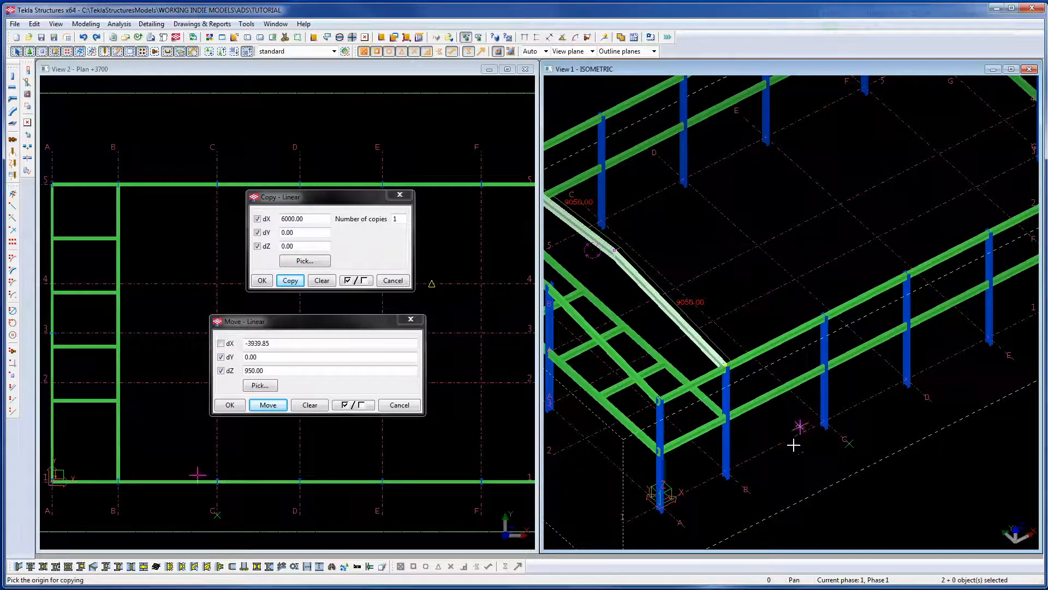
pyautogui.click(752, 494)
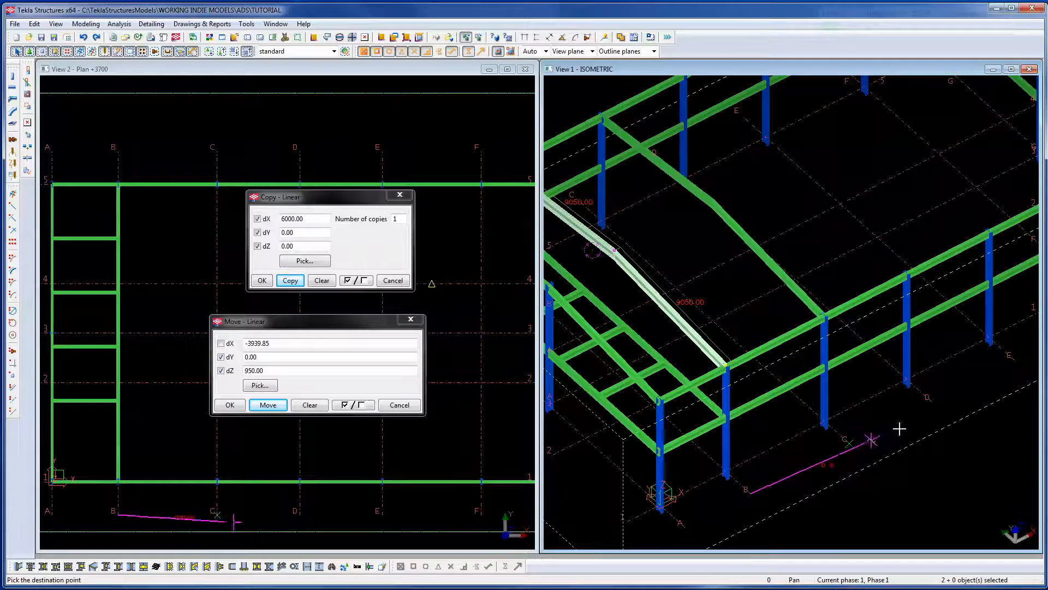
pyautogui.click(931, 402)
pyautogui.moveTo(964, 372); pyautogui.dragTo(719, 421, button='middle')
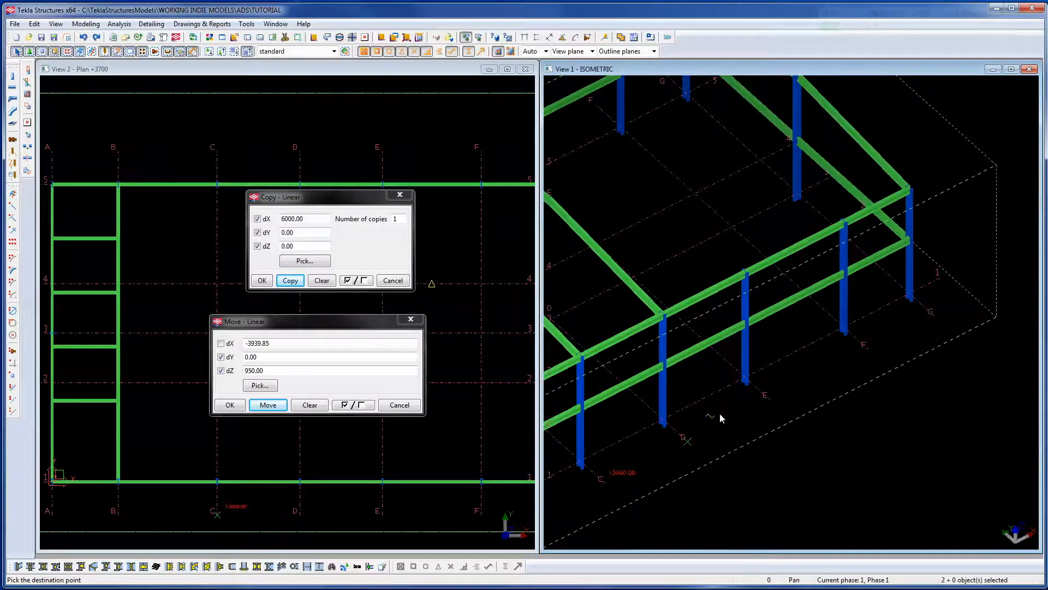
pyautogui.click(768, 401)
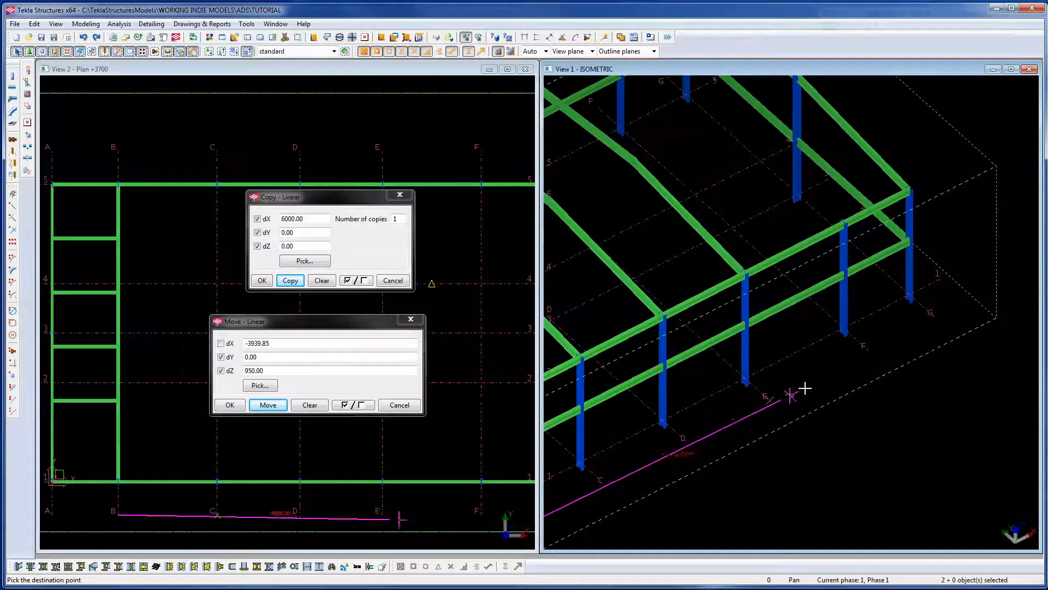
pyautogui.click(861, 353)
pyautogui.rightClick(896, 326)
pyautogui.click(918, 342)
pyautogui.click(932, 394)
# Check the copied sloping beams in a plan projection of the ISOMETRIC view and return it to 3D.
pyautogui.hotkey('ctrl', 'p')
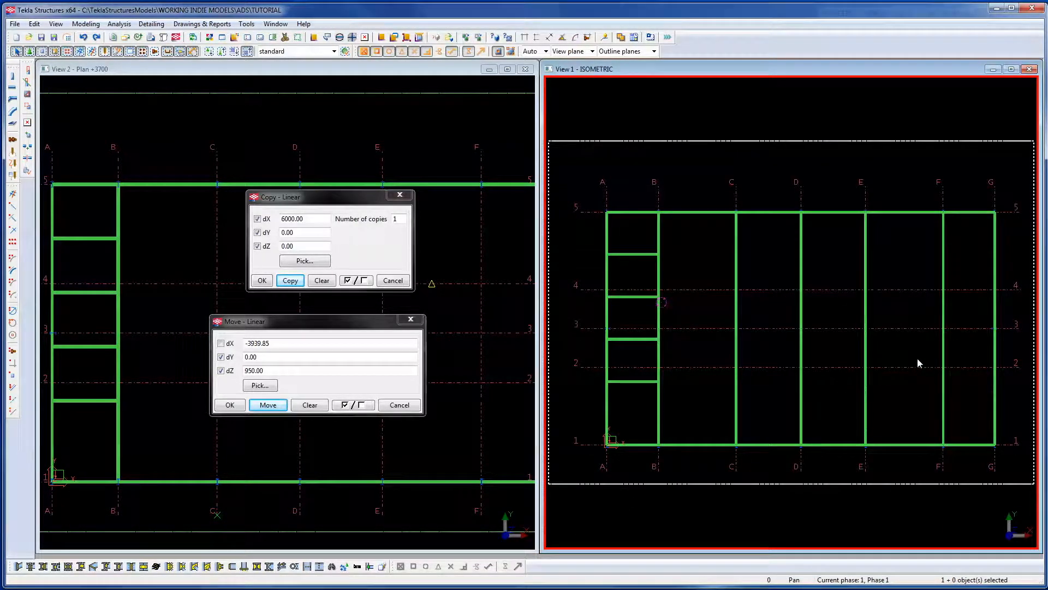
pyautogui.scroll(4, 691, 227)
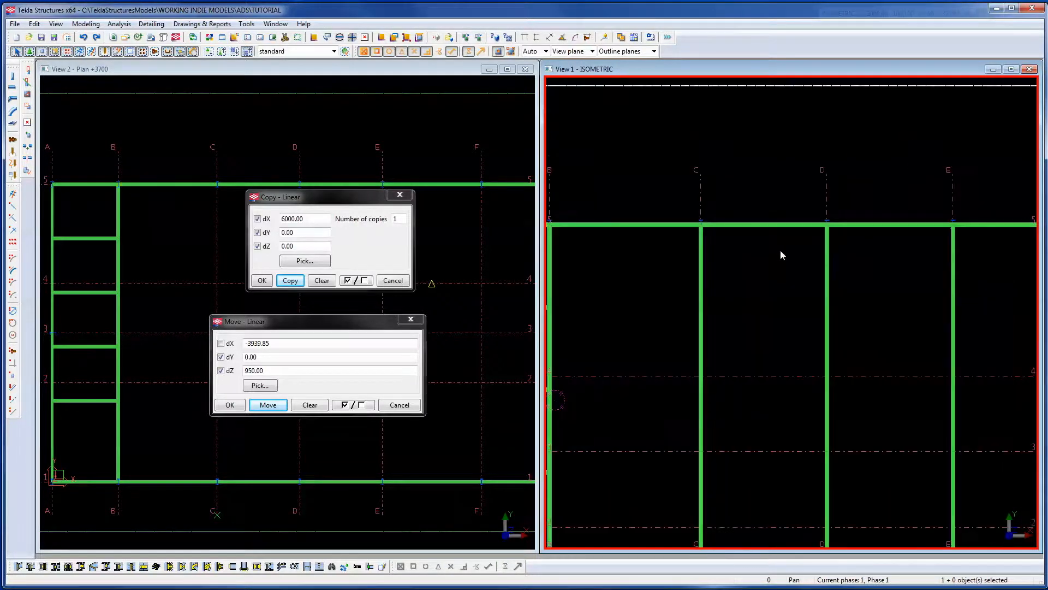
pyautogui.scroll(-4, 786, 253)
pyautogui.click(904, 270)
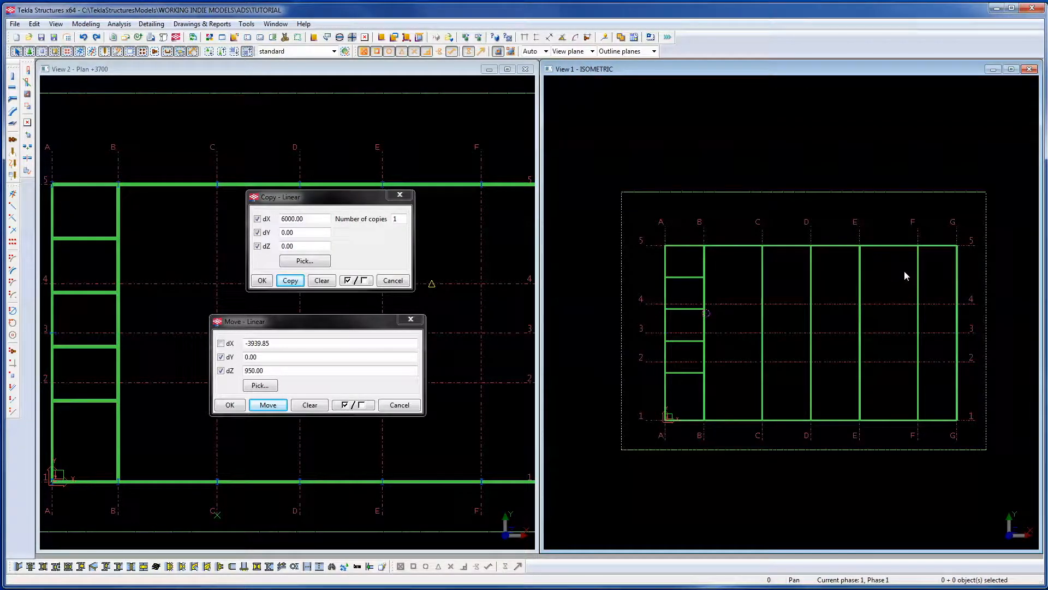
pyautogui.hotkey('ctrl', 'p')
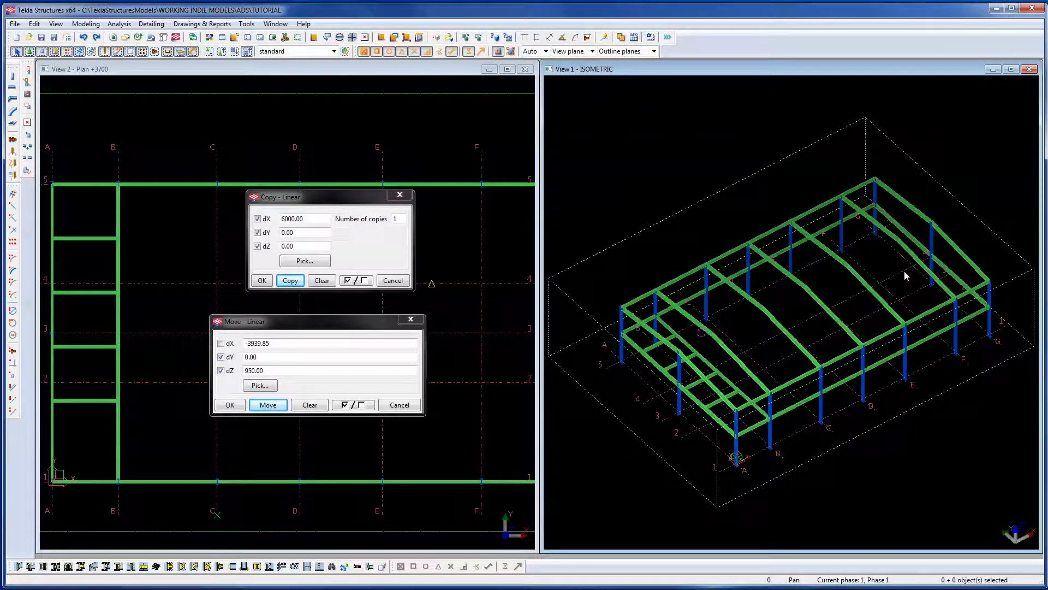
# Close the Copy - Linear and Move - Linear dialogs.
pyautogui.click(901, 444)
pyautogui.click(401, 195)
pyautogui.click(410, 319)
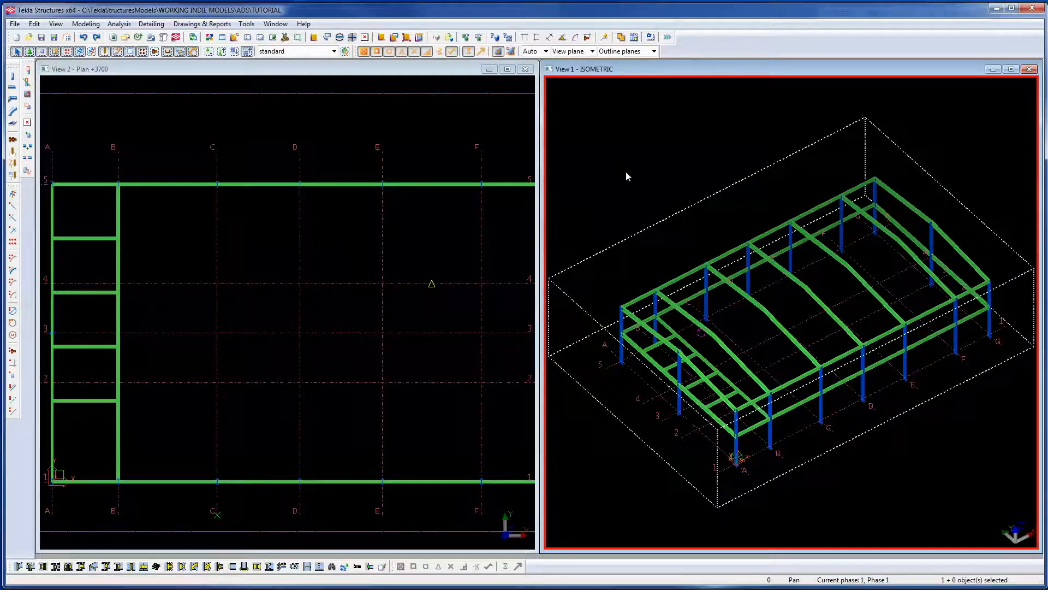
# Examine the sloping beams and the lower floor beams between grid lines A and B from several angles in 3D.
pyautogui.scroll(-1, 806, 332)
pyautogui.scroll(8, 802, 322)
pyautogui.moveTo(775, 302); pyautogui.dragTo(712, 336, button='middle')
pyautogui.press('v')
pyautogui.click(797, 330)
pyautogui.keyDown('ctrl'); pyautogui.moveTo(797, 330); pyautogui.dragTo(875, 285, button='middle'); pyautogui.keyUp('ctrl')
pyautogui.rightClick(614, 119)
pyautogui.click(674, 133)
pyautogui.scroll(3, 826, 287)
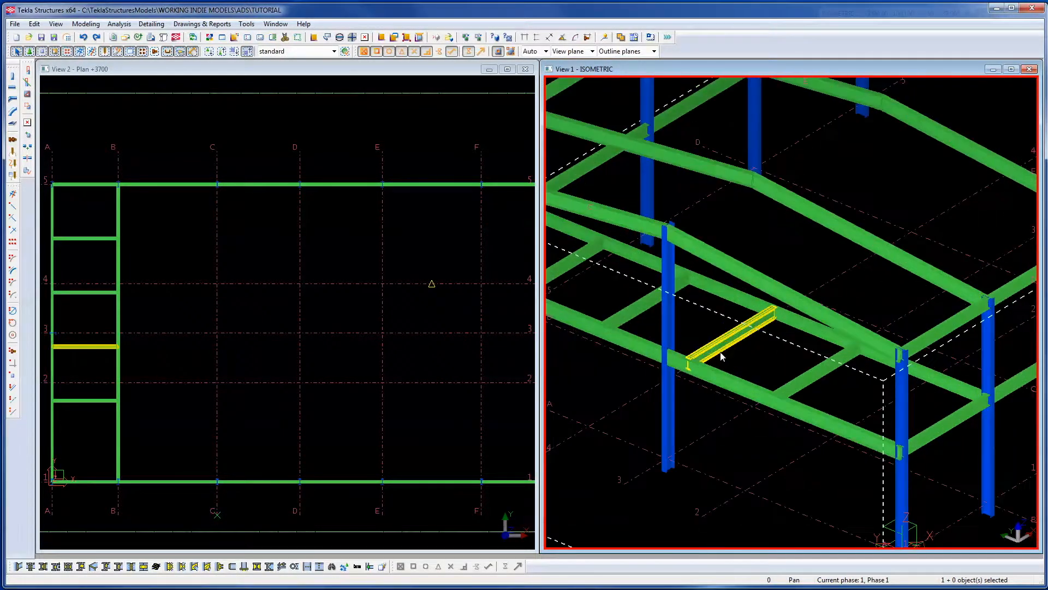
pyautogui.scroll(-1, 742, 374)
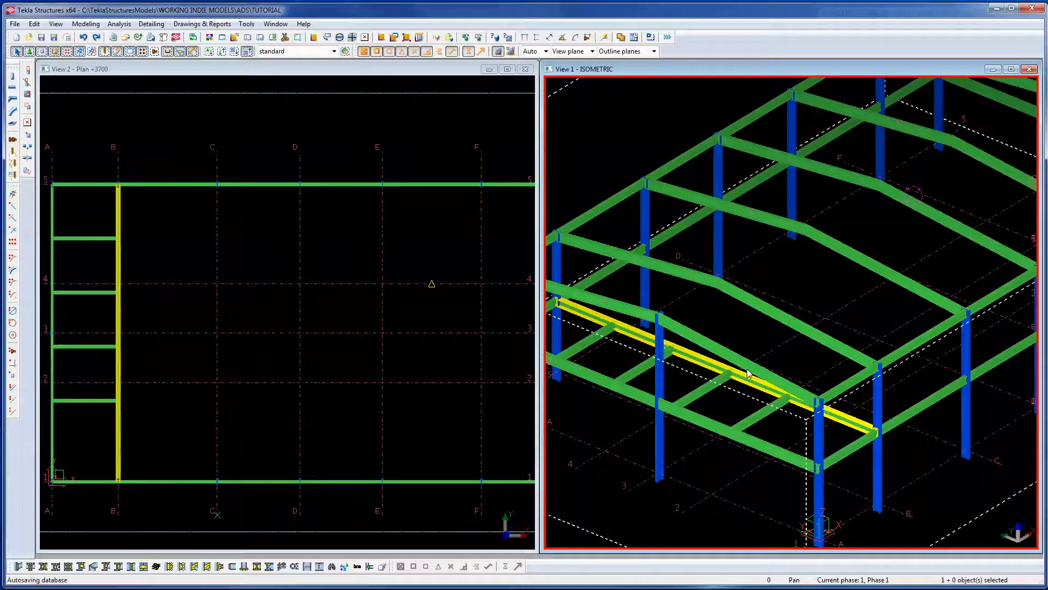
pyautogui.moveTo(741, 377)
pyautogui.keyDown('ctrl'); pyautogui.mouseDown(button='middle')
pyautogui.moveTo(689, 403)
pyautogui.moveTo(753, 392)
pyautogui.mouseUp(button='middle'); pyautogui.keyUp('ctrl')
pyautogui.rightClick(742, 143)
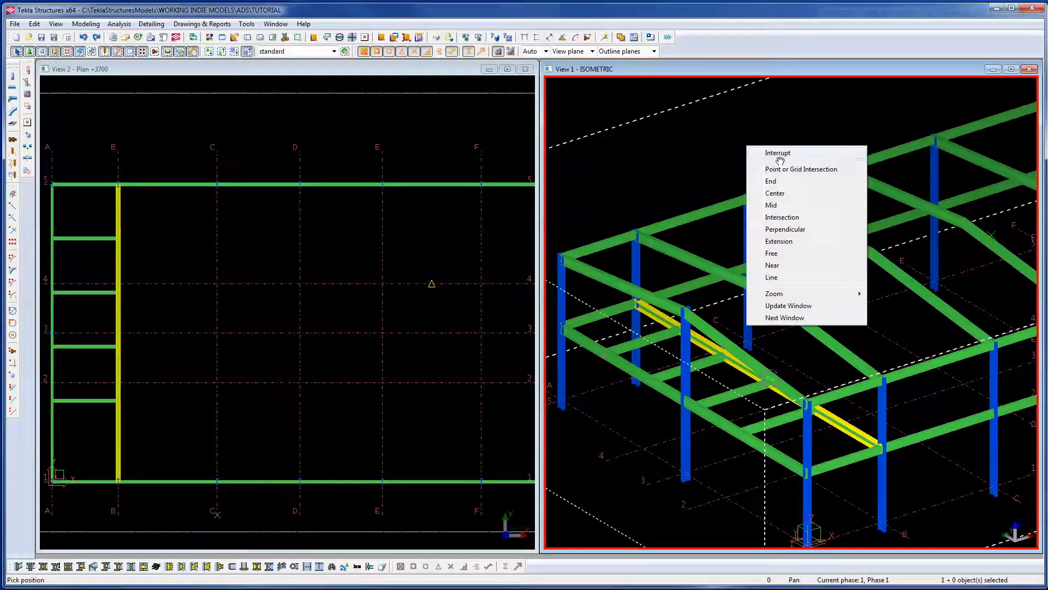
pyautogui.click(767, 151)
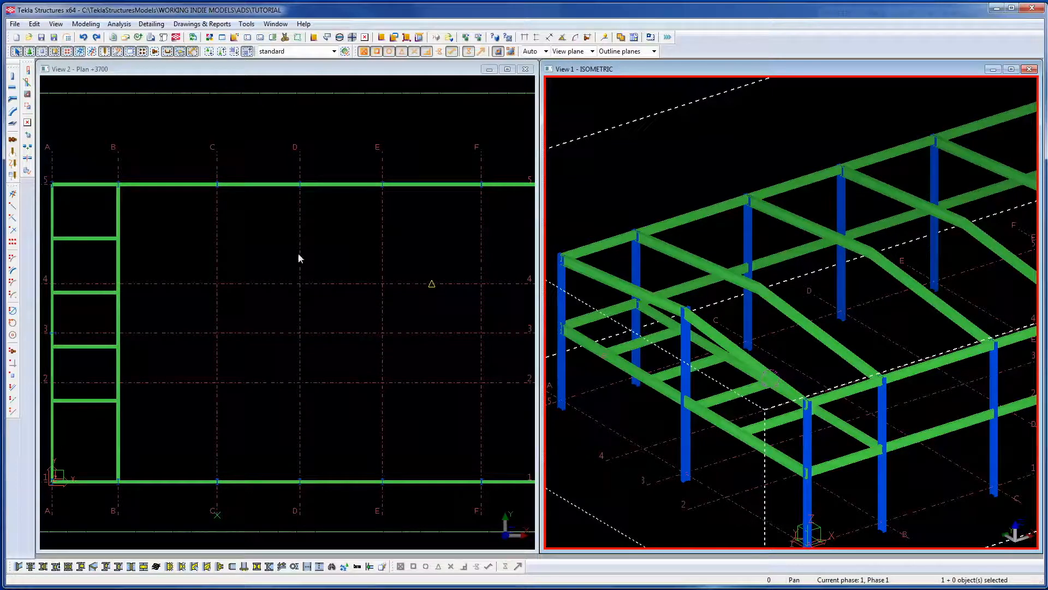
# Review the named views and the visible ISOMETRIC and Plan +3700 views, and close the view list.
pyautogui.scroll(-2, 263, 237)
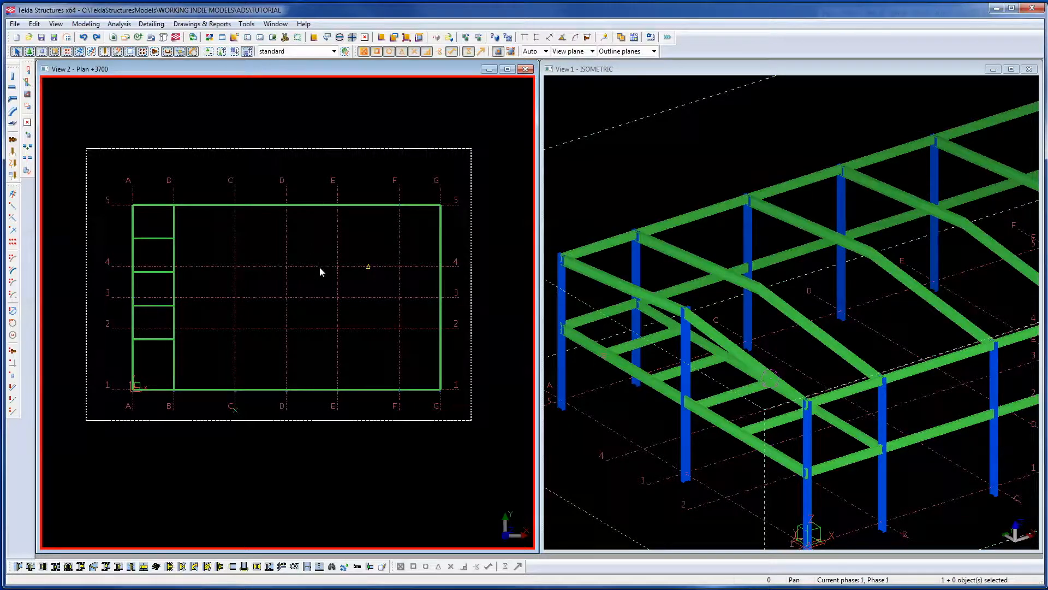
pyautogui.click(272, 38)
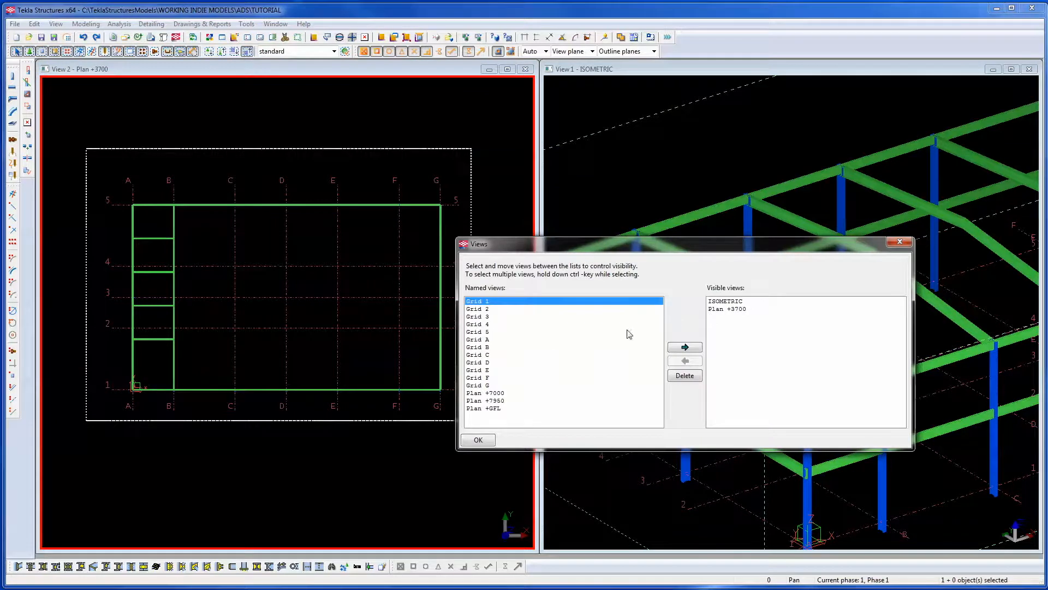
pyautogui.click(731, 310)
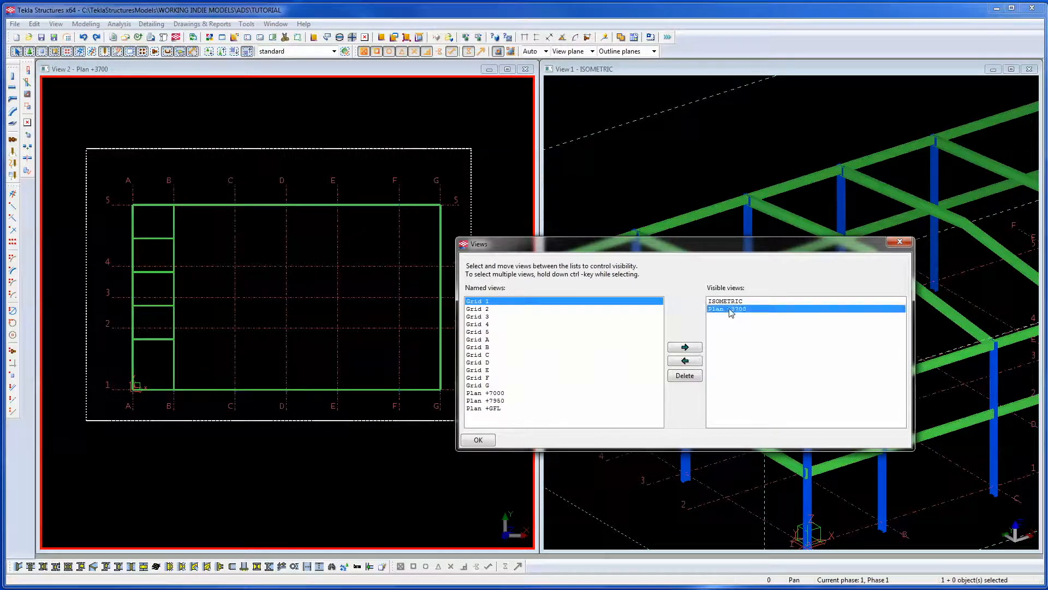
pyautogui.click(1032, 408)
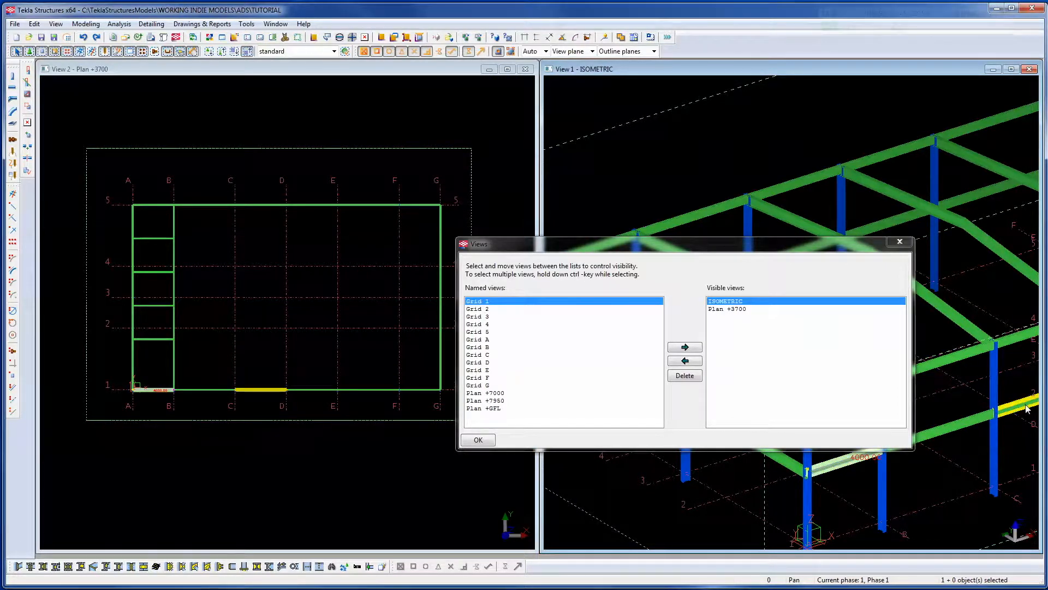
pyautogui.click(731, 325)
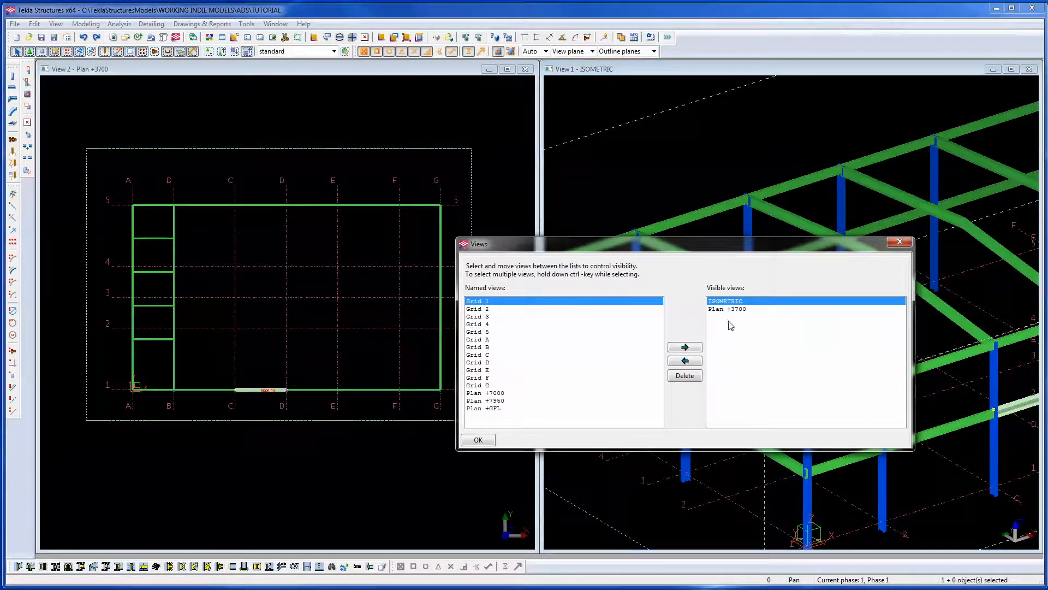
pyautogui.click(899, 242)
pyautogui.click(485, 106)
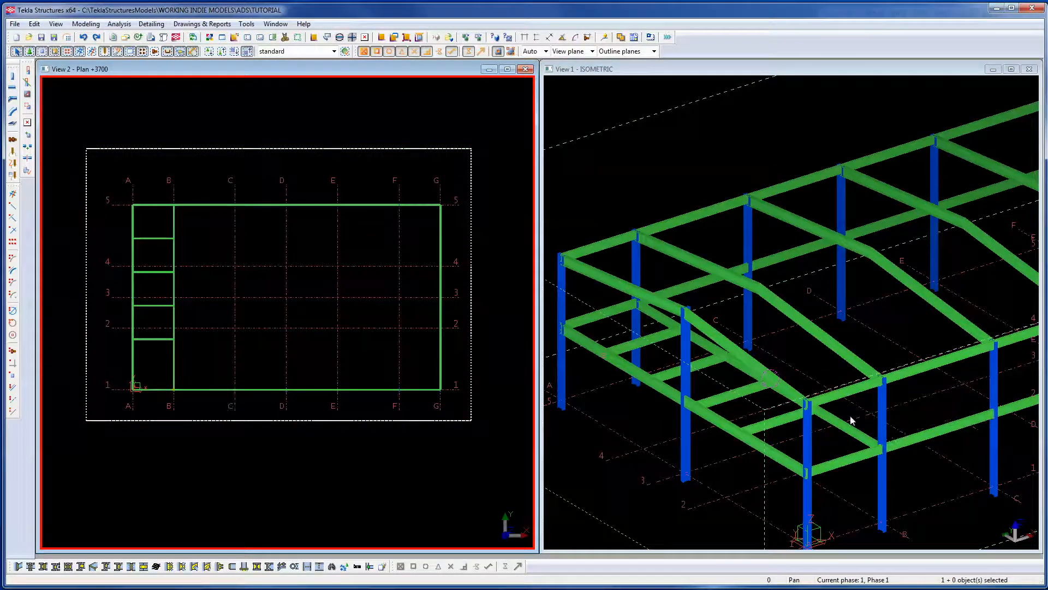
# Apply the properties of the lower grid line 1 beam between B and C (UB356*171*45, S275JR, class 3) as the current beam settings.
pyautogui.click(959, 433)
pyautogui.doubleClick(957, 429)
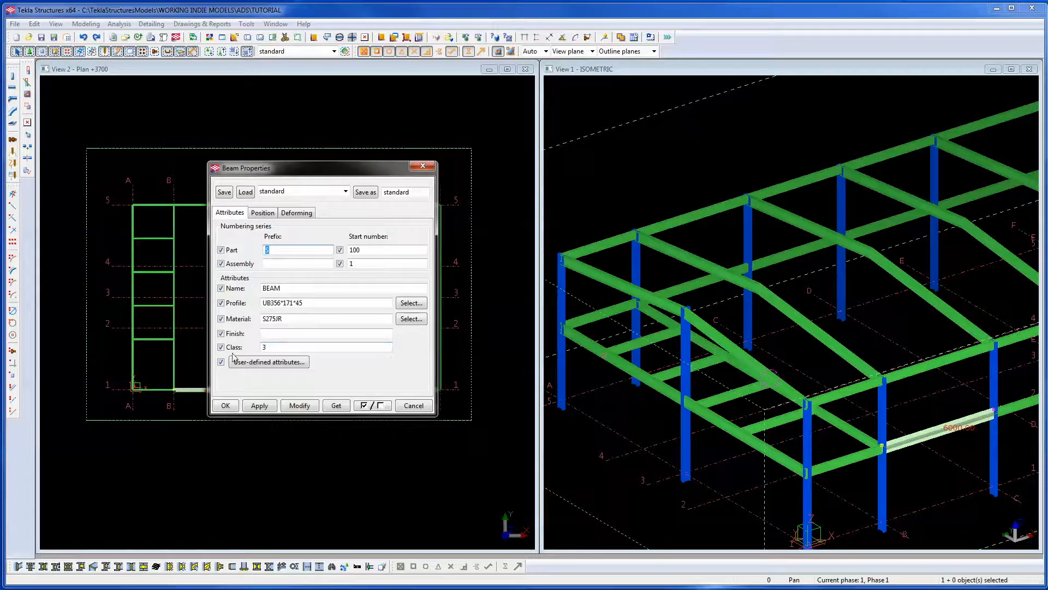
pyautogui.click(260, 407)
pyautogui.click(225, 405)
# Maximise the Plan +3700 view to fill the workspace.
pyautogui.click(290, 239)
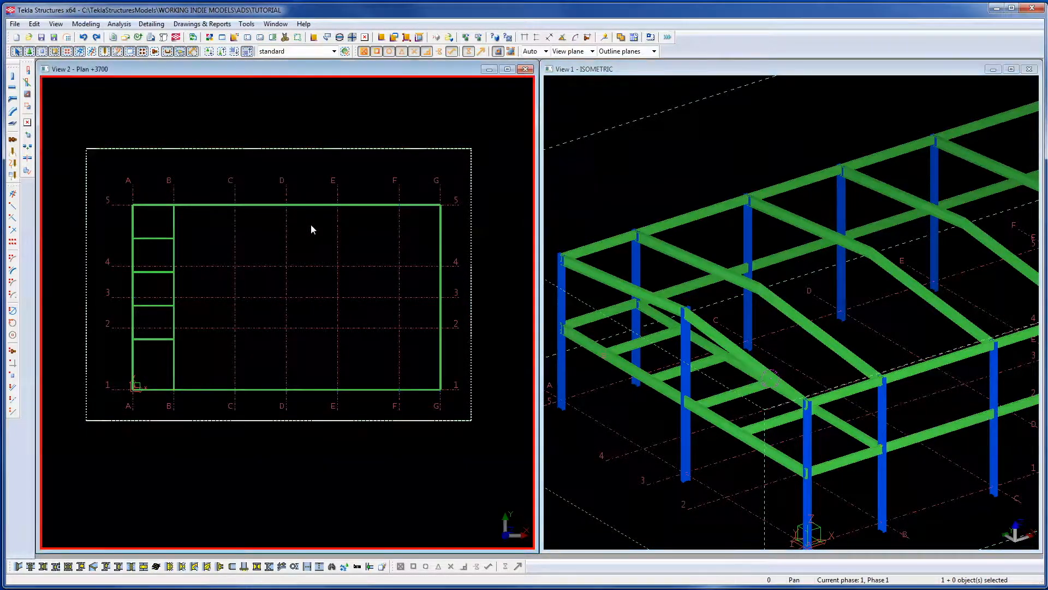
pyautogui.click(507, 69)
pyautogui.scroll(3, 585, 218)
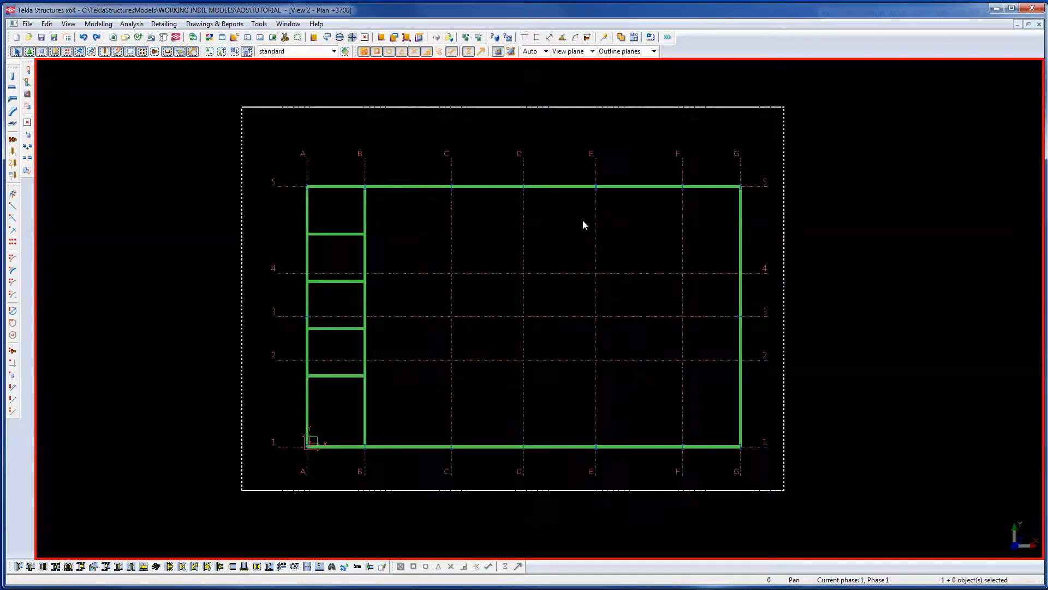
pyautogui.scroll(-1, 435, 351)
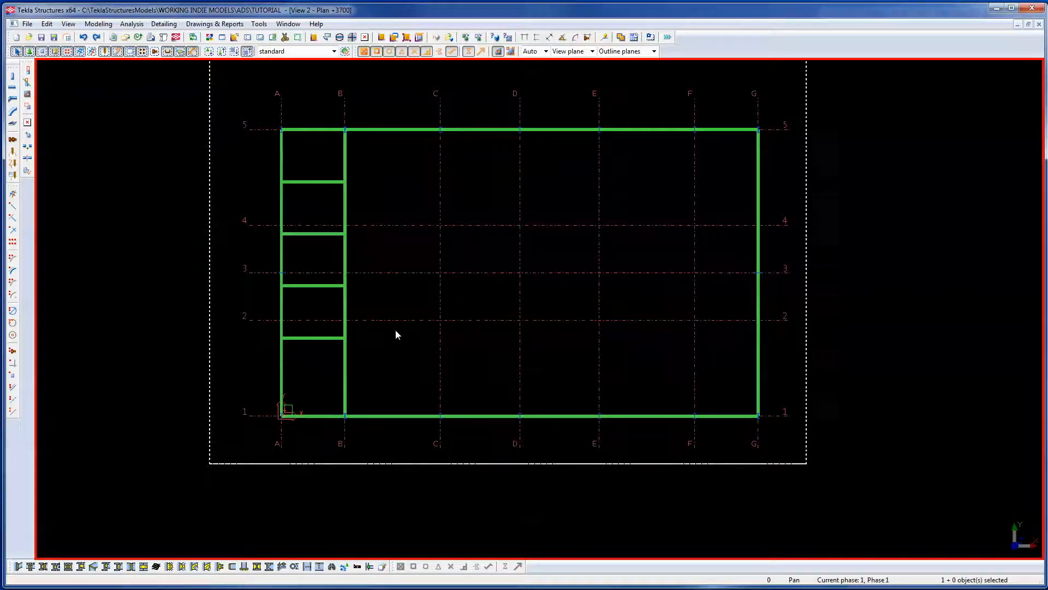
# Create a steel beam along grid line 2 from grid line B to grid line F in the Plan +3700 view.
pyautogui.click(13, 86)
pyautogui.scroll(2, 356, 326)
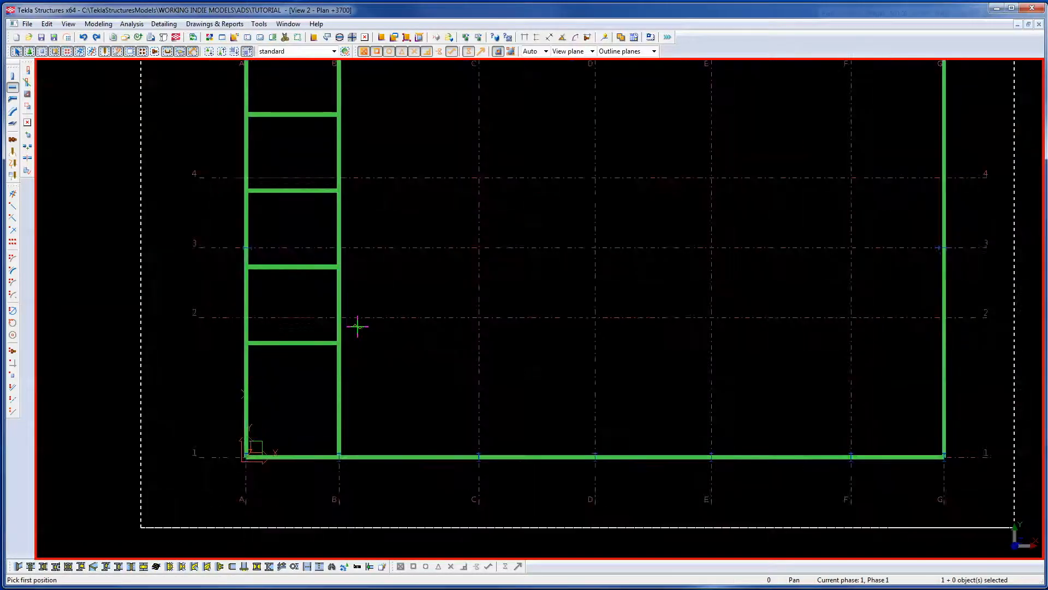
pyautogui.scroll(3, 358, 325)
pyautogui.click(314, 304)
pyautogui.scroll(-2, 327, 305)
pyautogui.moveTo(779, 326); pyautogui.dragTo(569, 274, button='middle')
pyautogui.scroll(-1, 568, 273)
pyautogui.click(689, 269)
pyautogui.rightClick(618, 229)
pyautogui.click(636, 241)
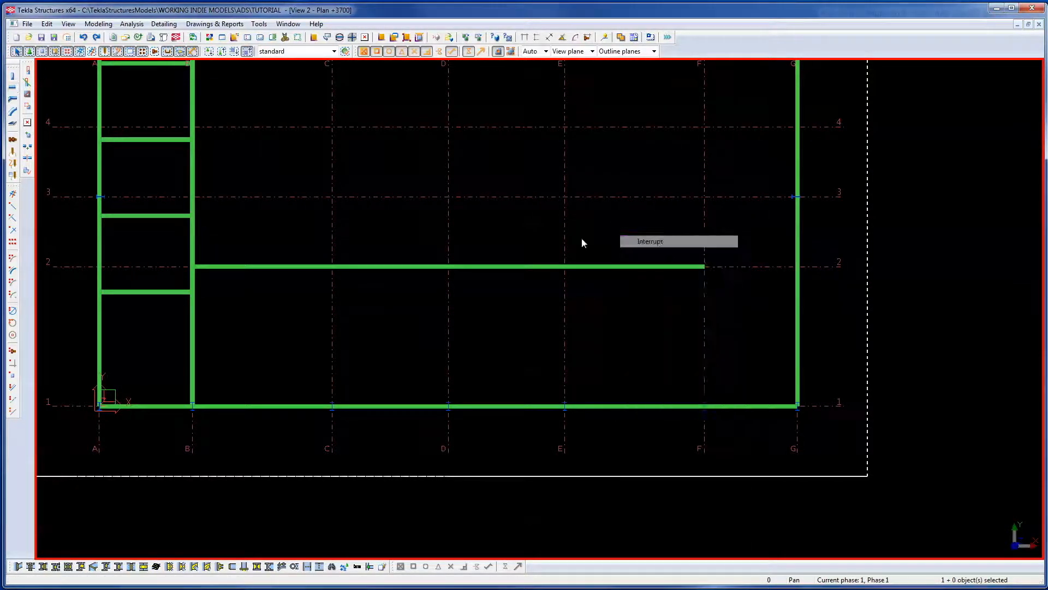
# Mirror-copy the four short beams between grid lines A and B and the beam on grid line B about grid line D.
pyautogui.scroll(-3, 687, 244)
pyautogui.click(457, 310)
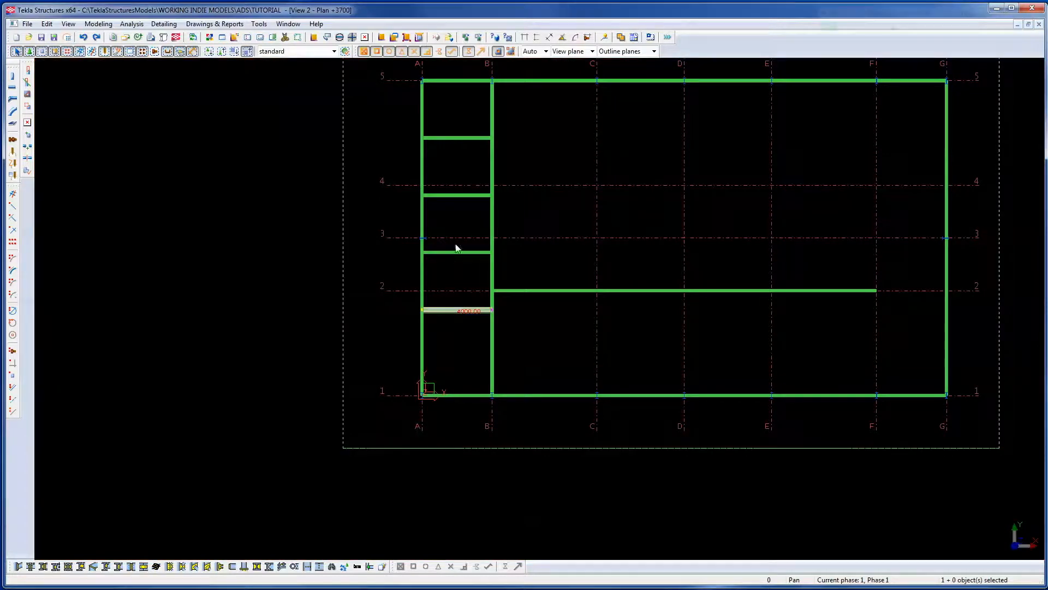
pyautogui.keyDown('ctrl'); pyautogui.click(455, 253); pyautogui.keyUp('ctrl')
pyautogui.keyDown('ctrl'); pyautogui.click(451, 196); pyautogui.keyUp('ctrl')
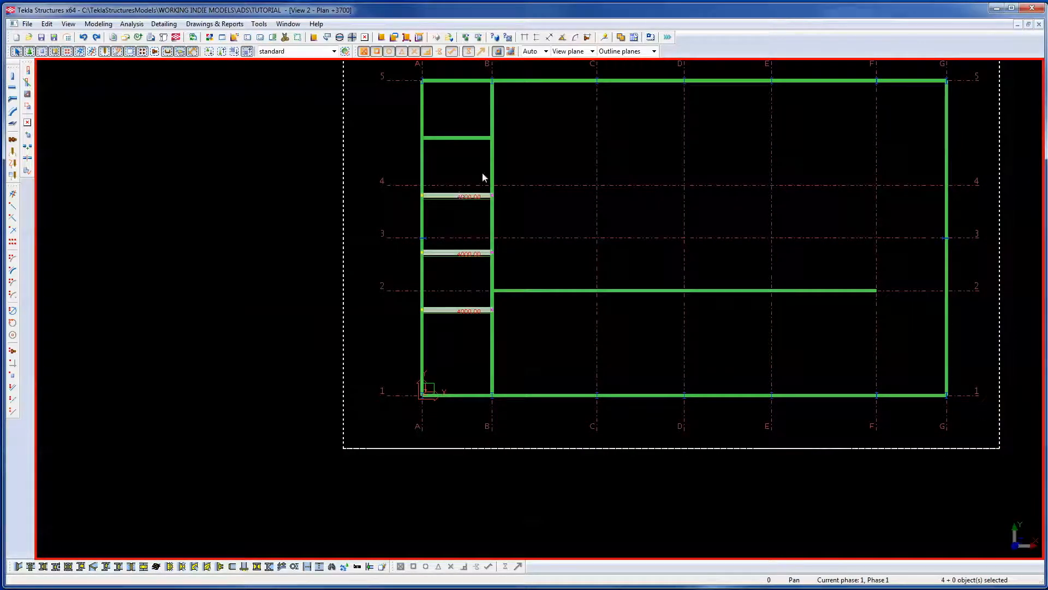
pyautogui.keyDown('ctrl'); pyautogui.click(490, 166); pyautogui.keyUp('ctrl')
pyautogui.keyDown('ctrl'); pyautogui.click(469, 140); pyautogui.keyUp('ctrl')
pyautogui.moveTo(717, 161); pyautogui.dragTo(704, 217, button='middle')
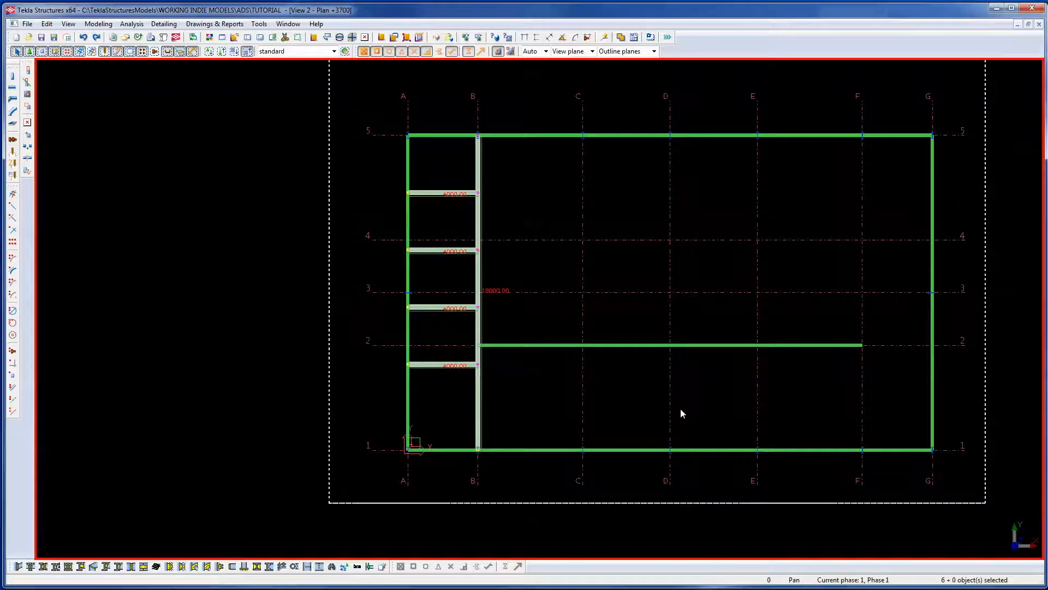
pyautogui.rightClick(704, 192)
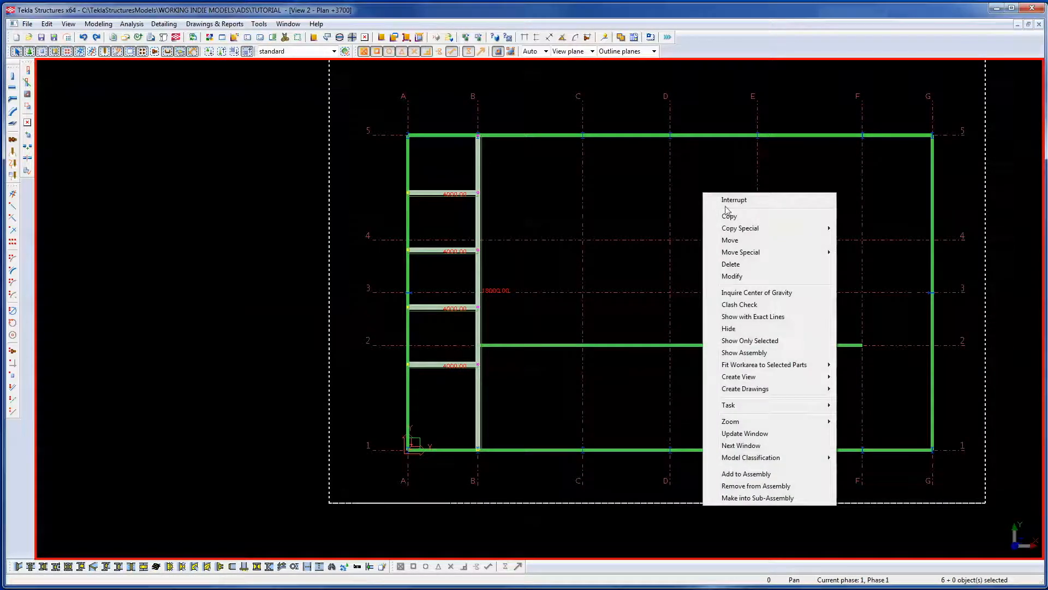
pyautogui.moveTo(792, 230)
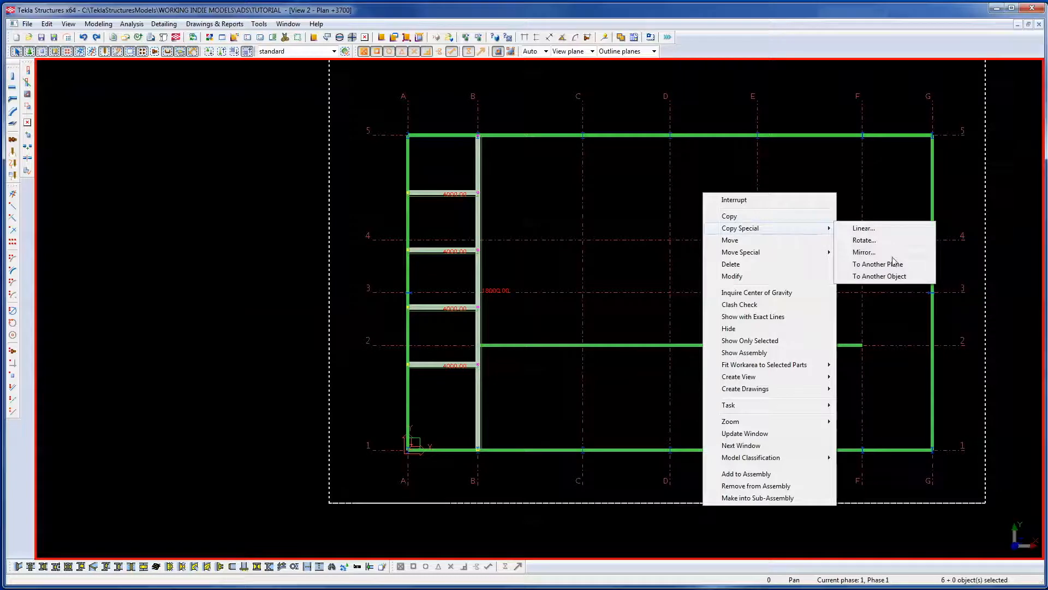
pyautogui.click(857, 253)
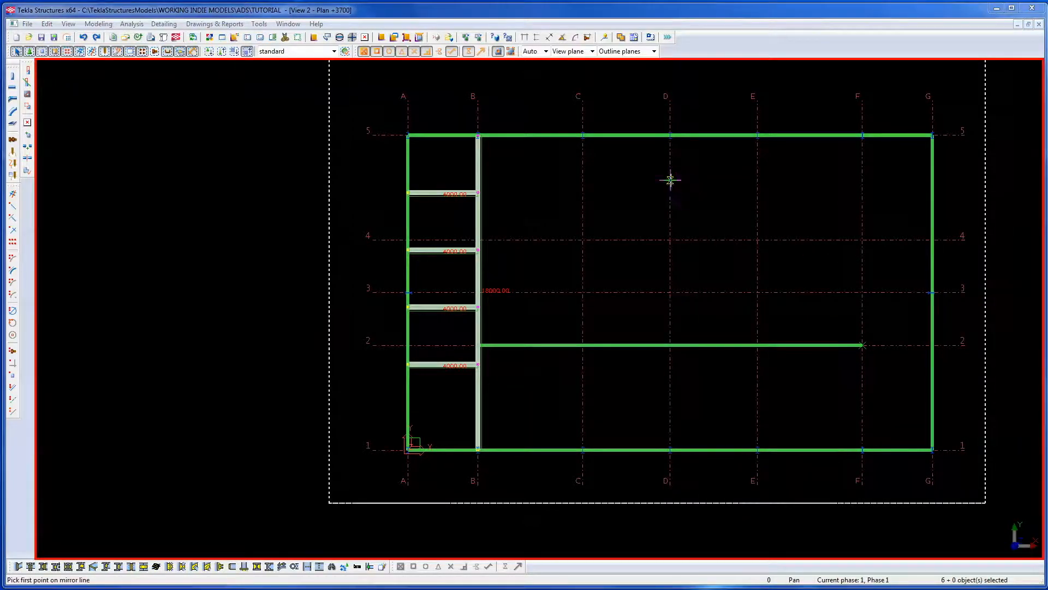
pyautogui.click(670, 180)
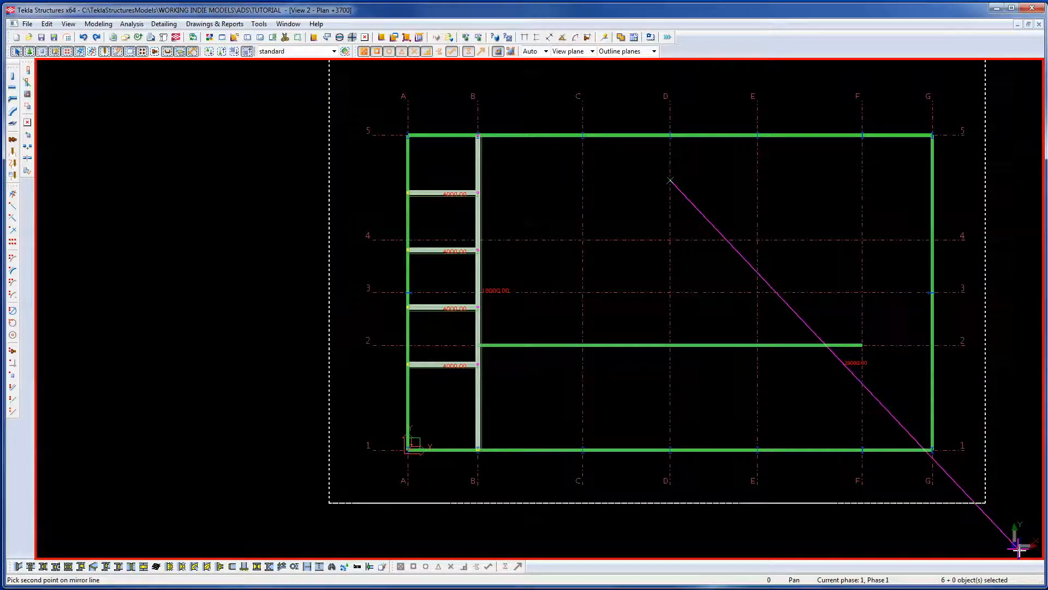
pyautogui.click(671, 391)
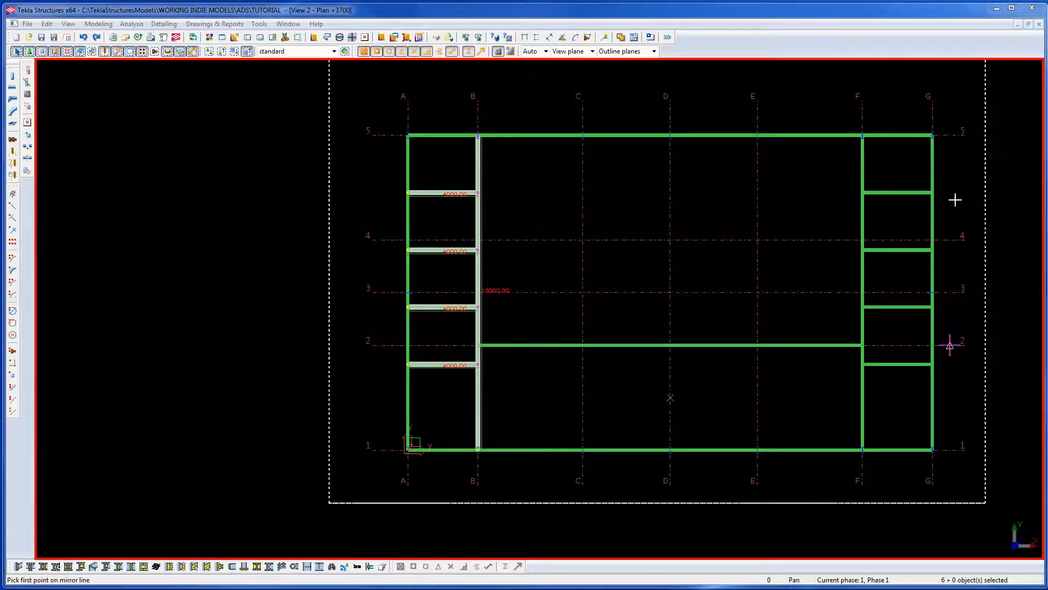
pyautogui.rightClick(807, 182)
pyautogui.click(835, 190)
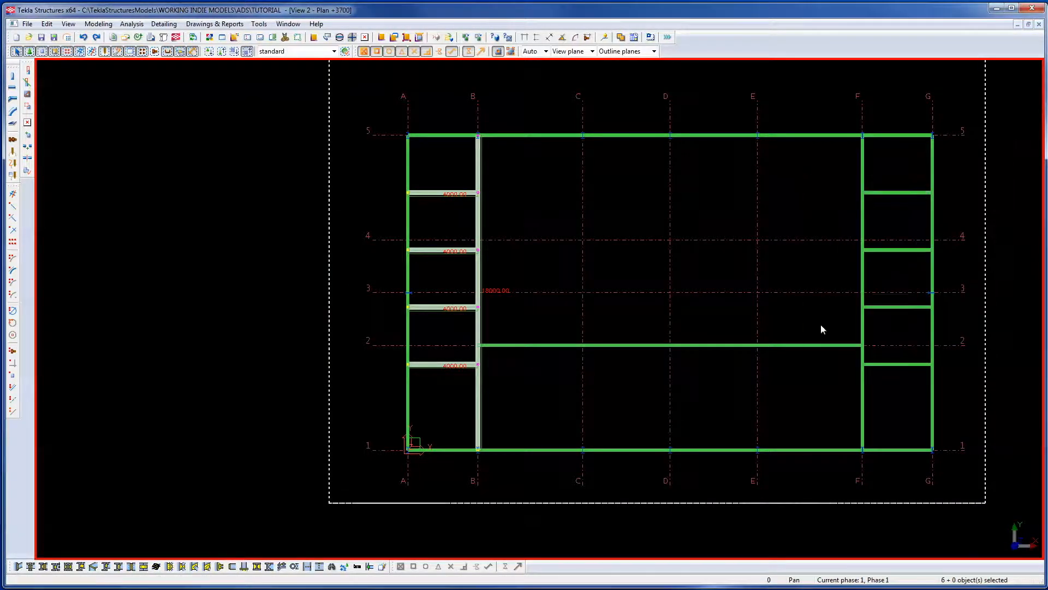
# Copy the grid line 2 beam to grid line 4, between grid lines B and F.
pyautogui.click(814, 345)
pyautogui.rightClick(803, 185)
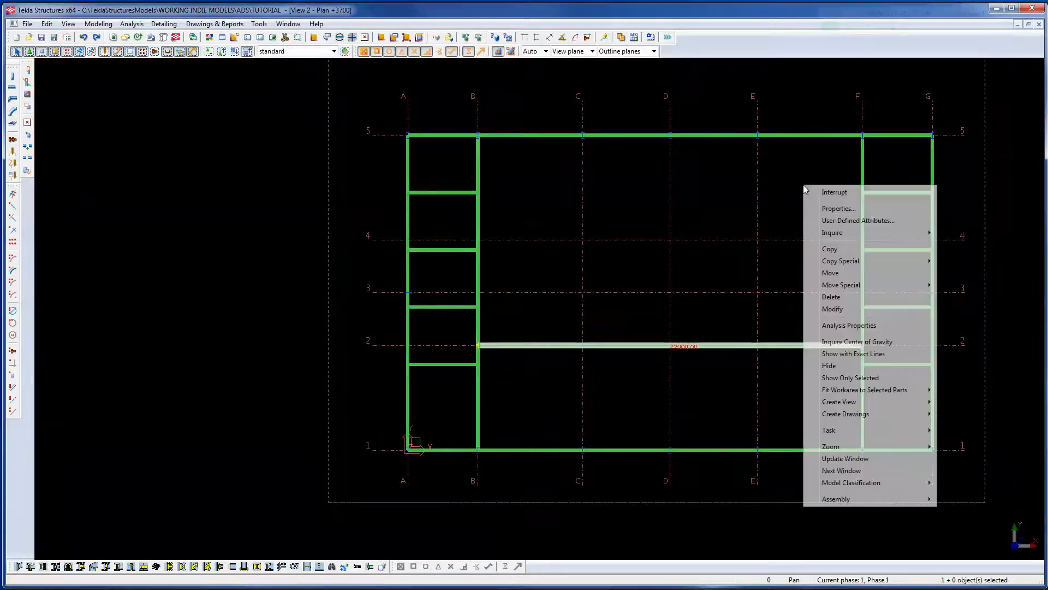
pyautogui.click(830, 249)
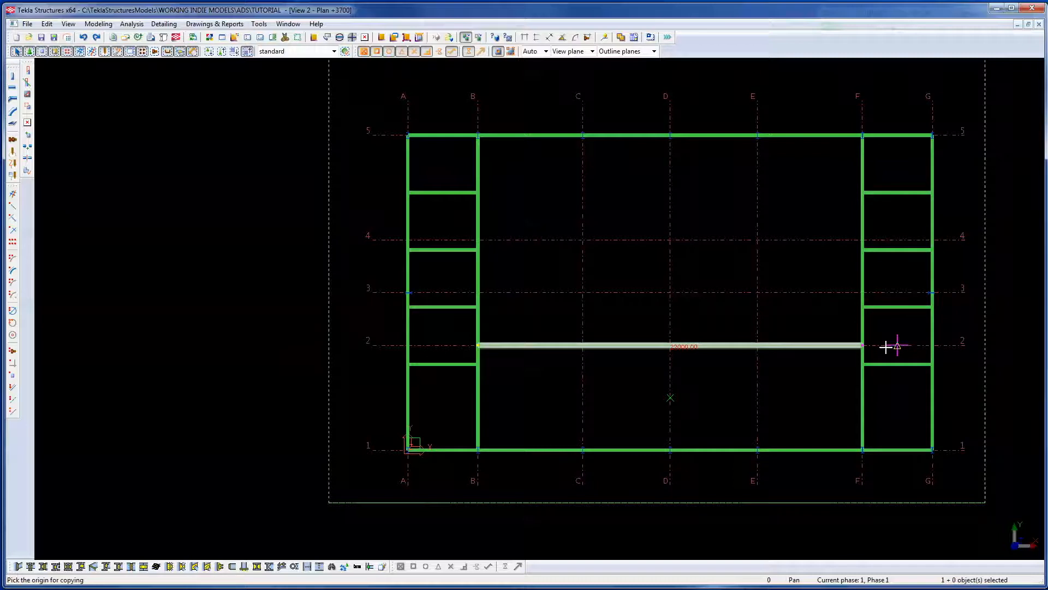
pyautogui.click(908, 346)
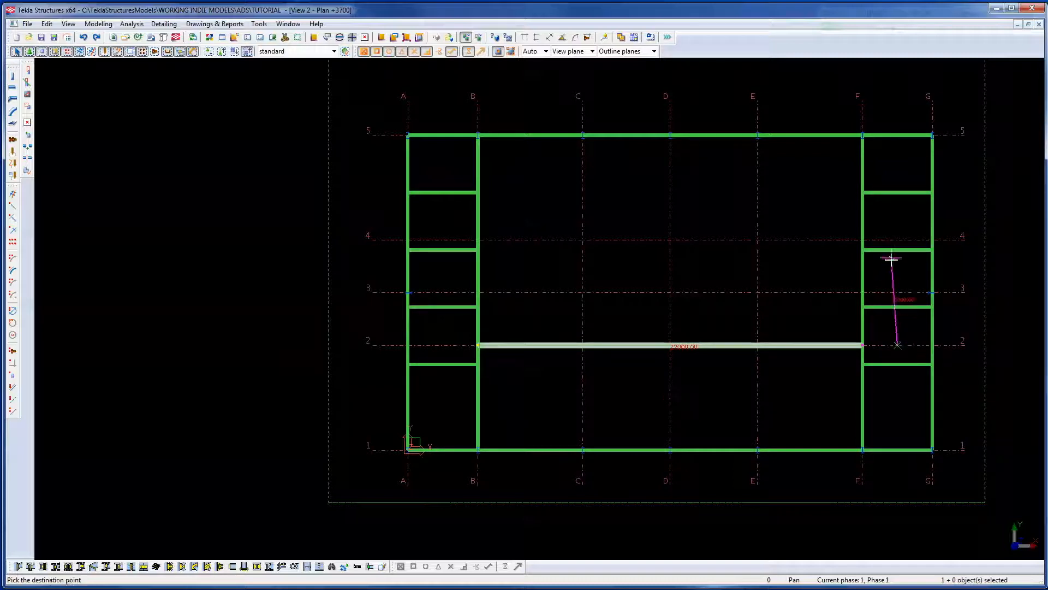
pyautogui.click(898, 241)
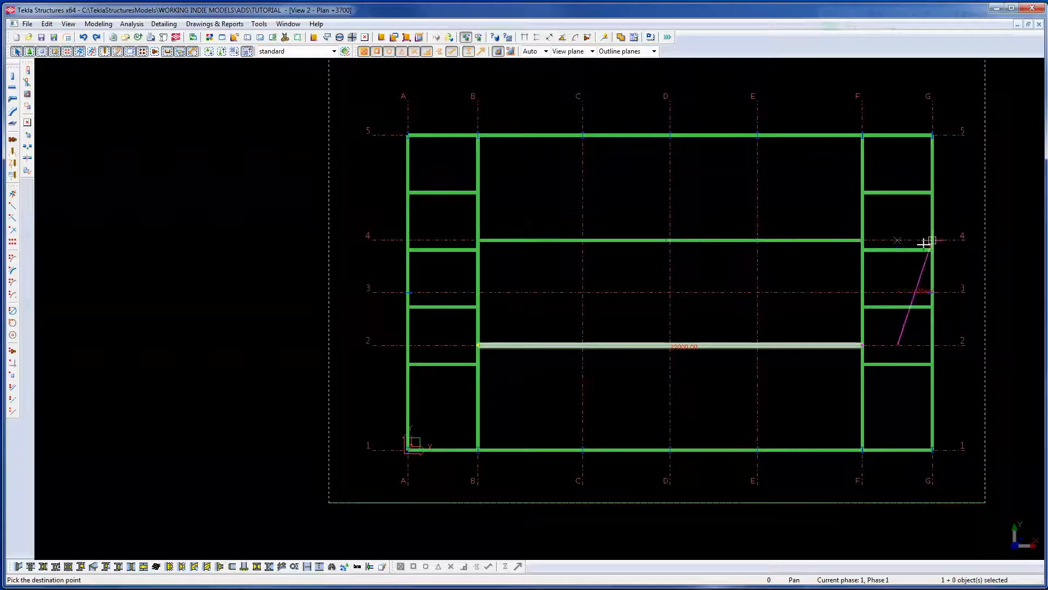
pyautogui.rightClick(826, 205)
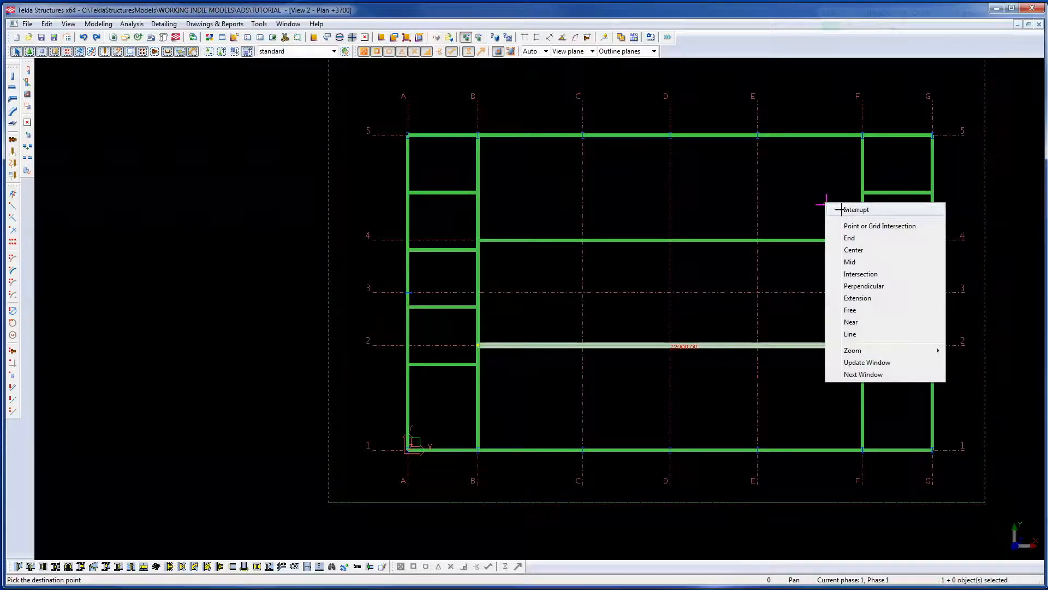
pyautogui.click(855, 210)
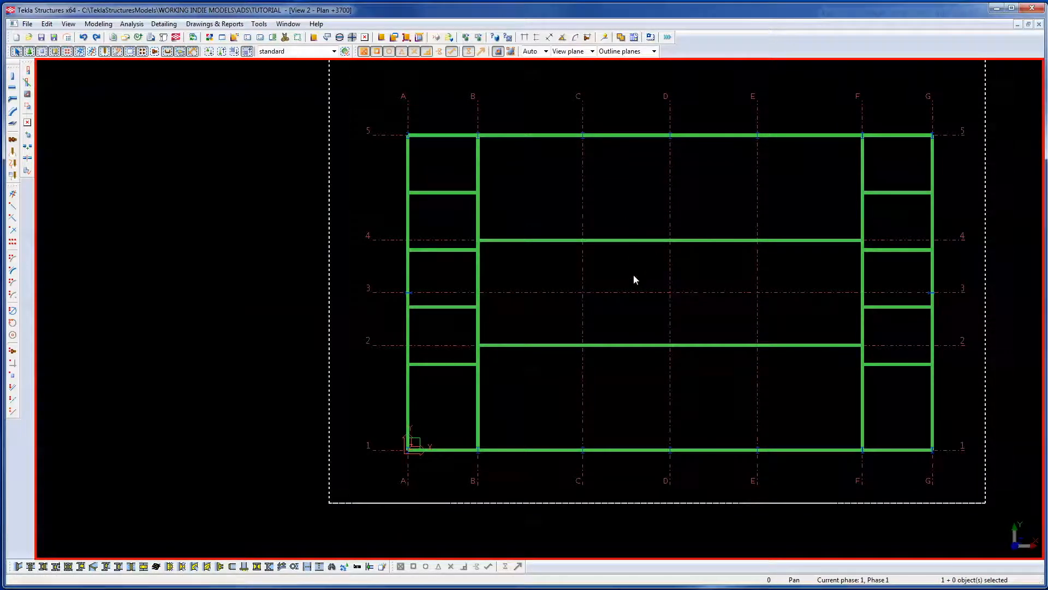
# Create a steel beam along grid line C from grid line 1 to grid line 5.
pyautogui.click(12, 92)
pyautogui.scroll(1, 590, 435)
pyautogui.scroll(3, 590, 437)
pyautogui.click(576, 465)
pyautogui.scroll(-4, 576, 466)
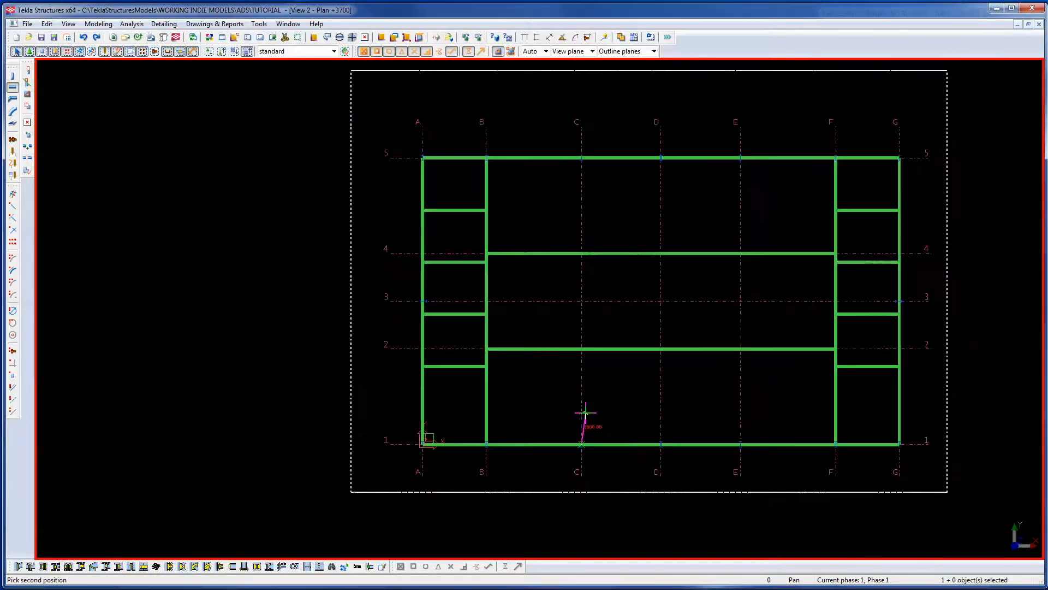
pyautogui.click(582, 158)
pyautogui.rightClick(611, 234)
pyautogui.click(619, 236)
# Split the grid line C beam at grid line 2 and delete its segment between grid lines 1 and 2.
pyautogui.click(28, 157)
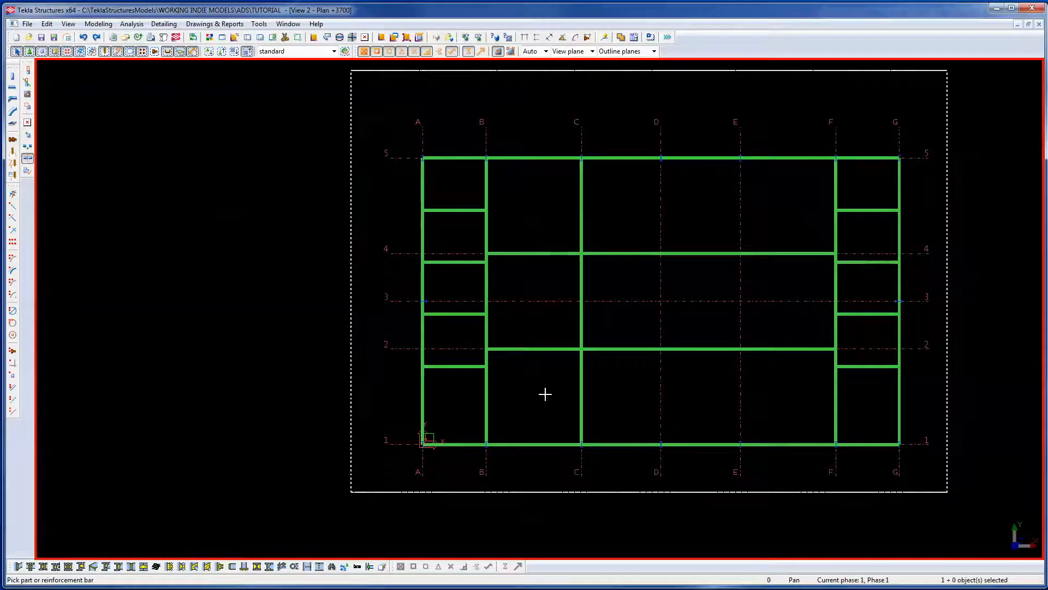
pyautogui.click(581, 371)
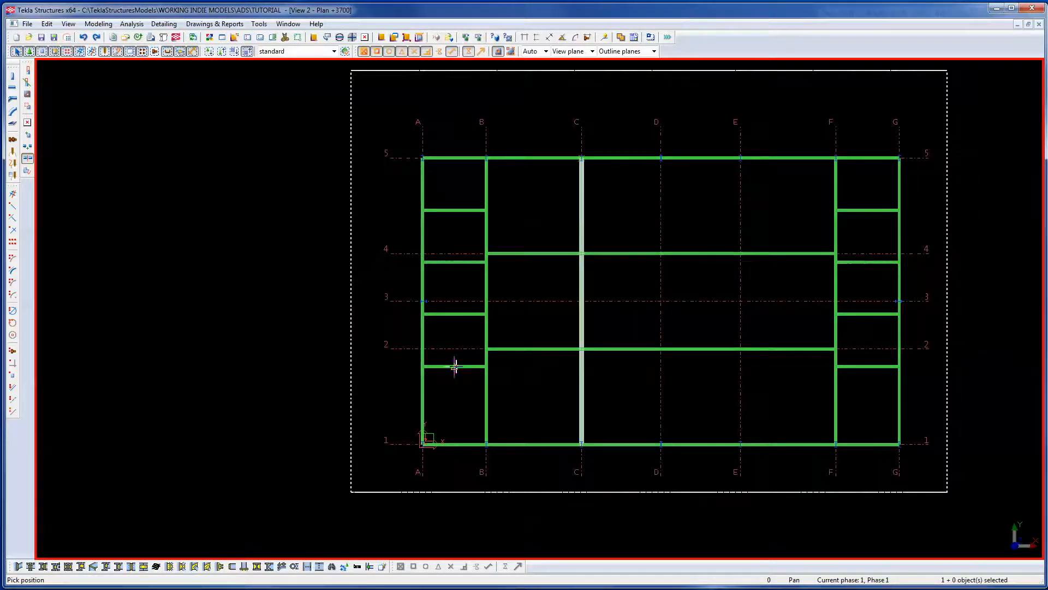
pyautogui.click(406, 350)
pyautogui.rightClick(621, 364)
pyautogui.click(632, 370)
pyautogui.click(585, 377)
pyautogui.press('Delete')
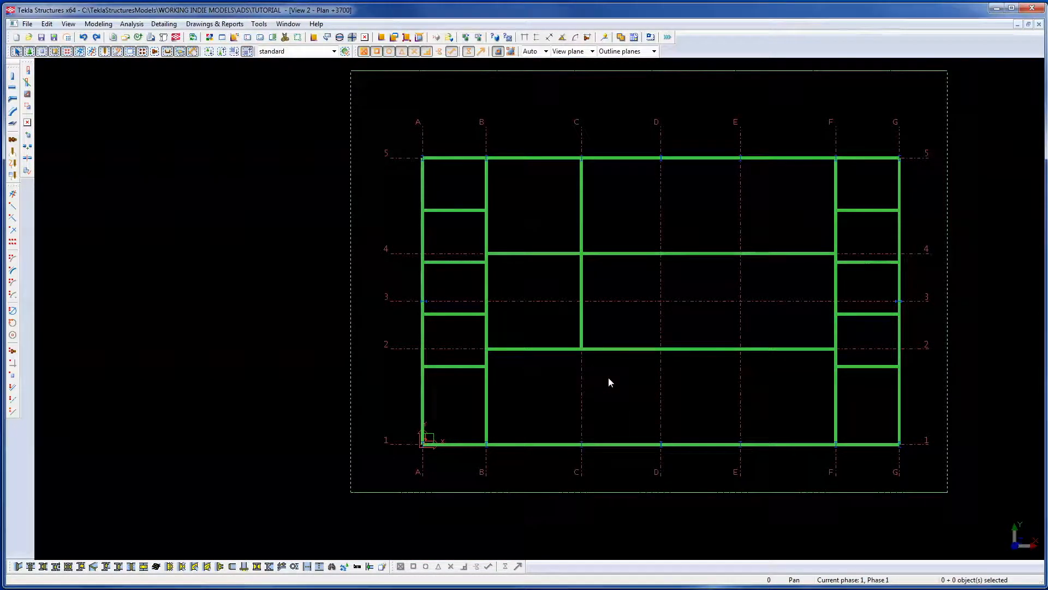
# Restore the side-by-side views and examine the new beams on grid lines 2, 4 and C in the isometric view.
pyautogui.click(1028, 25)
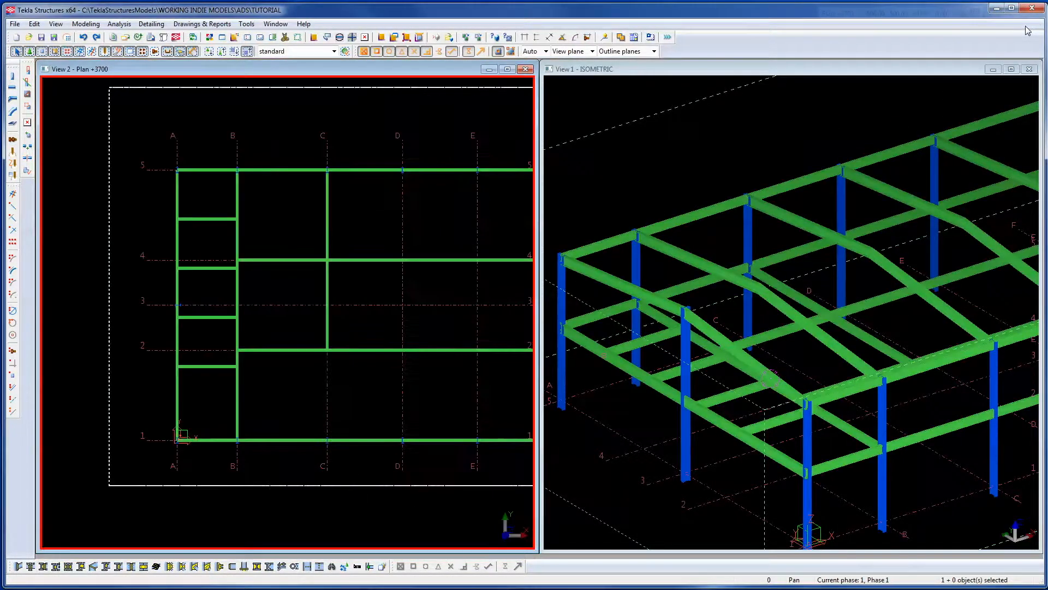
pyautogui.click(676, 171)
pyautogui.click(416, 350)
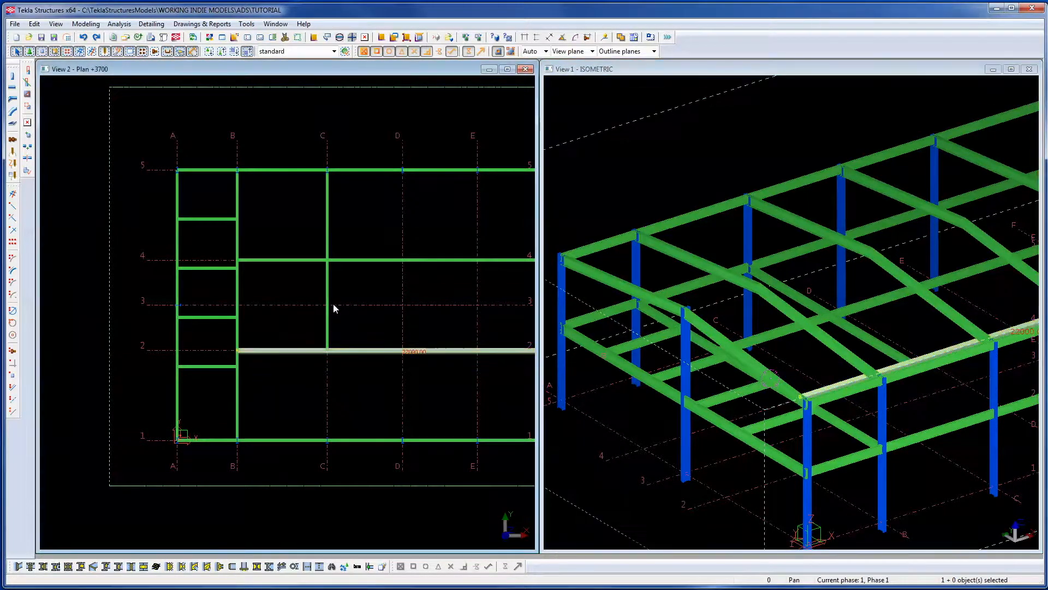
pyautogui.keyDown('ctrl'); pyautogui.click(328, 323); pyautogui.keyUp('ctrl')
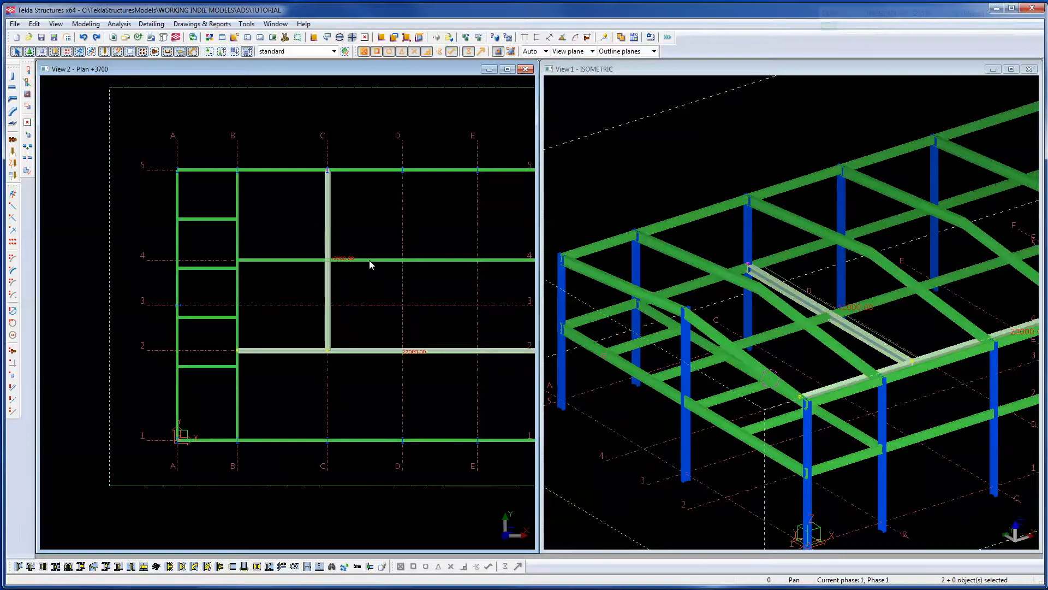
pyautogui.keyDown('ctrl'); pyautogui.click(366, 261); pyautogui.keyUp('ctrl')
pyautogui.keyDown('ctrl'); pyautogui.click(276, 260); pyautogui.keyUp('ctrl')
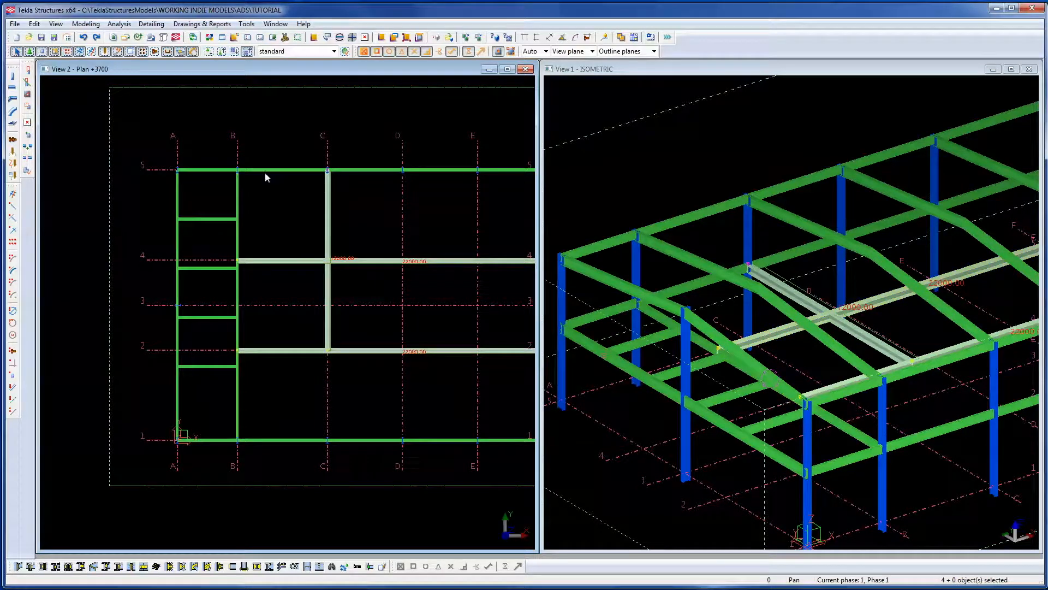
pyautogui.moveTo(380, 227); pyautogui.dragTo(282, 220, button='middle')
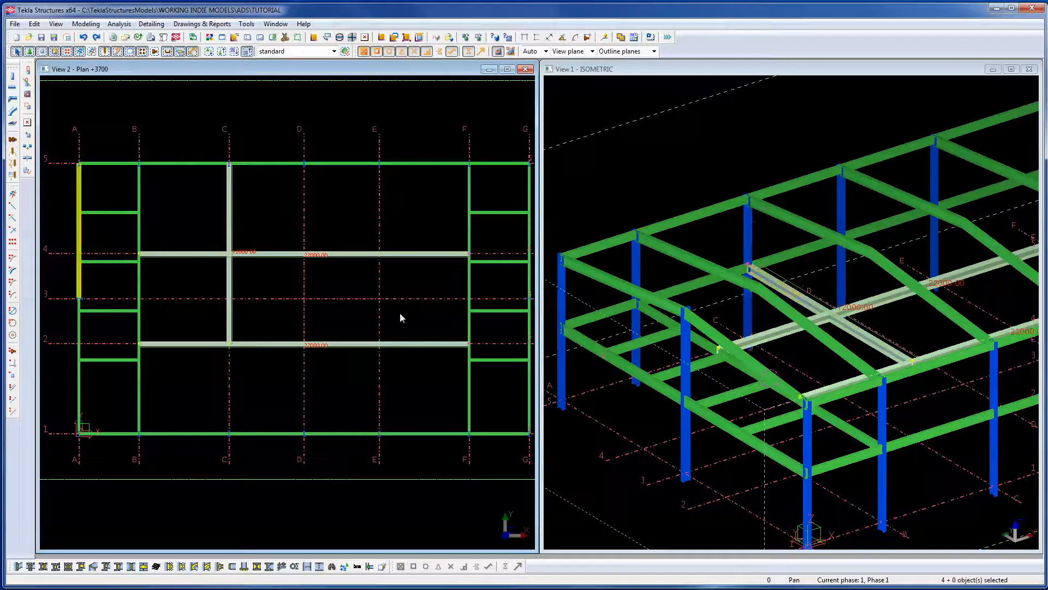
pyautogui.scroll(1, 828, 306)
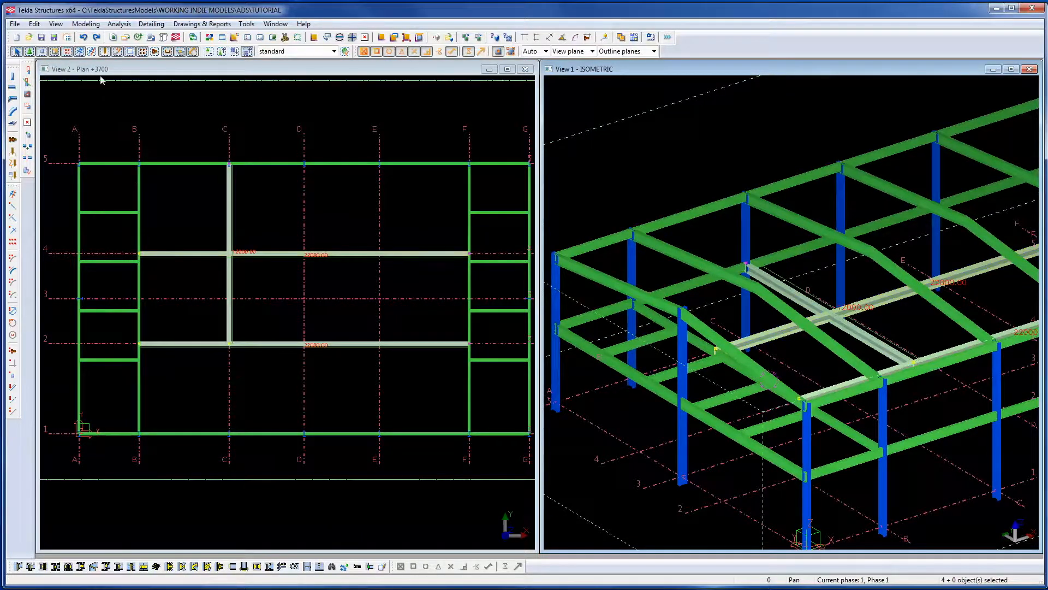
pyautogui.scroll(3, 819, 333)
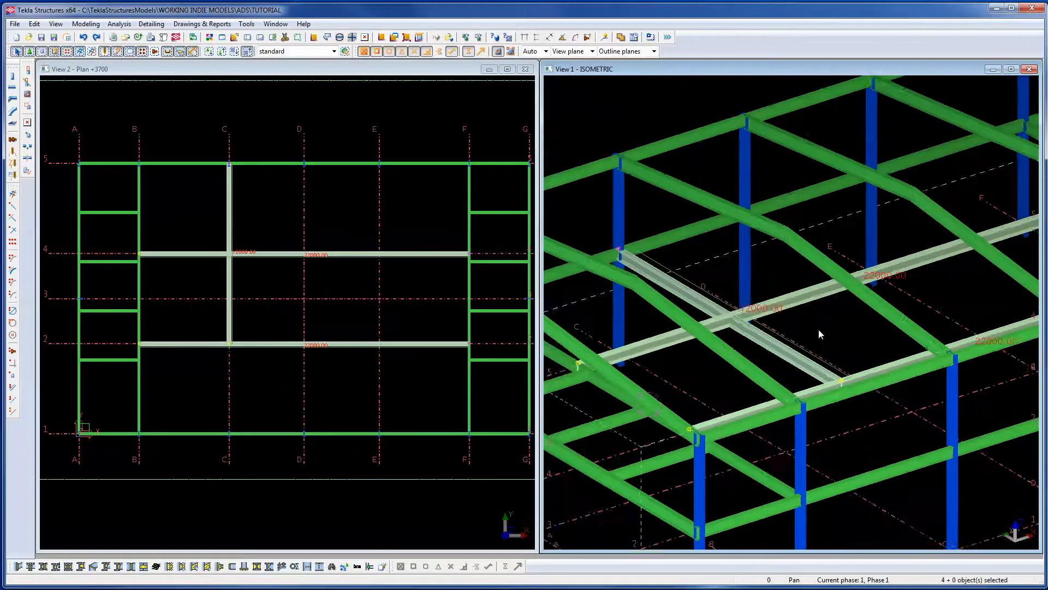
pyautogui.scroll(-5, 818, 329)
pyautogui.scroll(2, 784, 383)
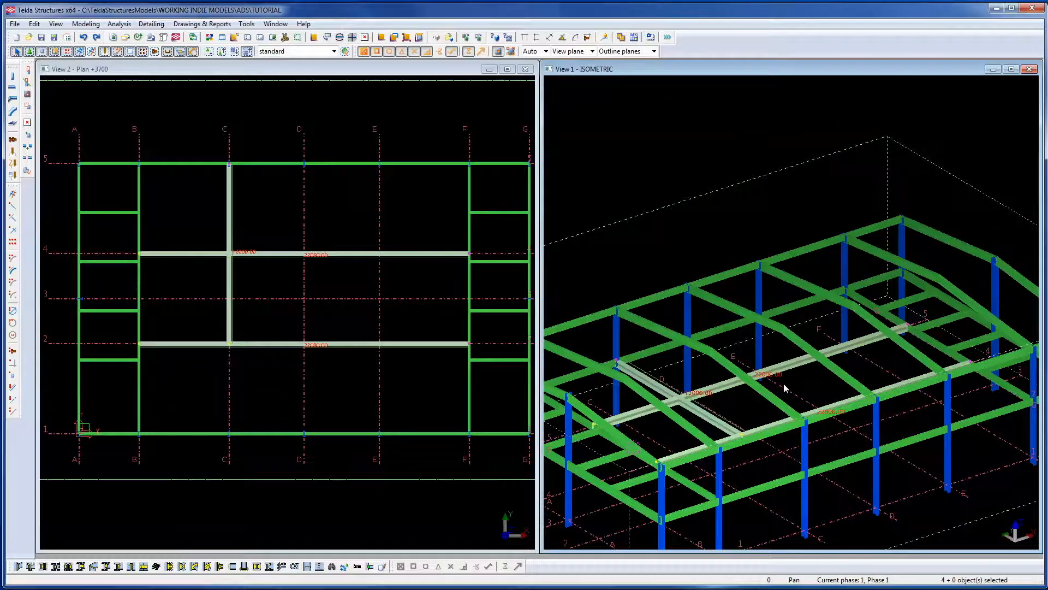
pyautogui.scroll(-4, 784, 383)
pyautogui.click(904, 479)
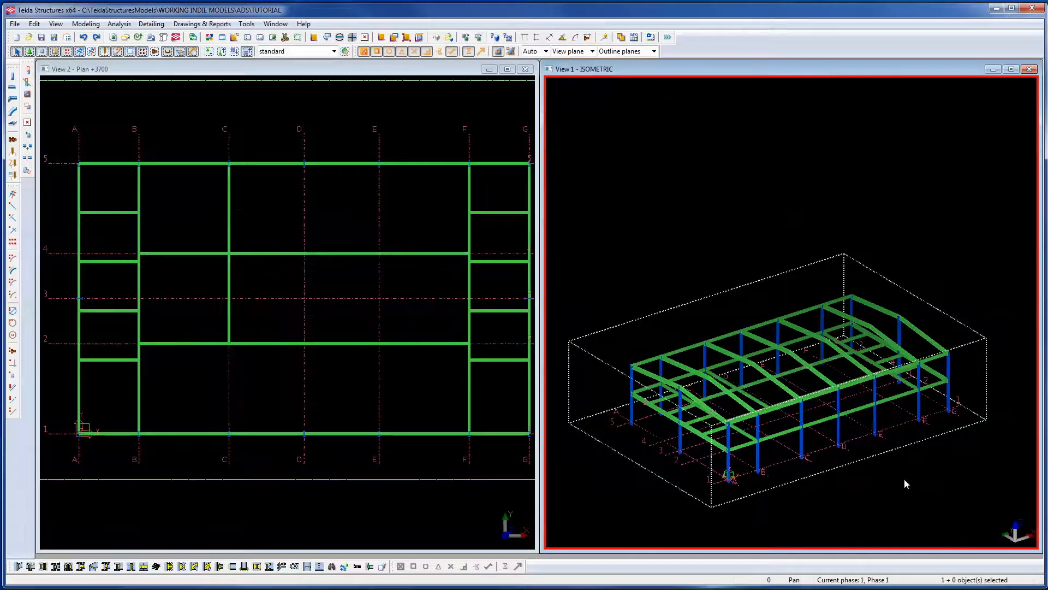
# Switch the isometric view to plan and create a trial beam between grid lines 4 and 5, from between B and C to E.
pyautogui.hotkey('ctrl', 'p')
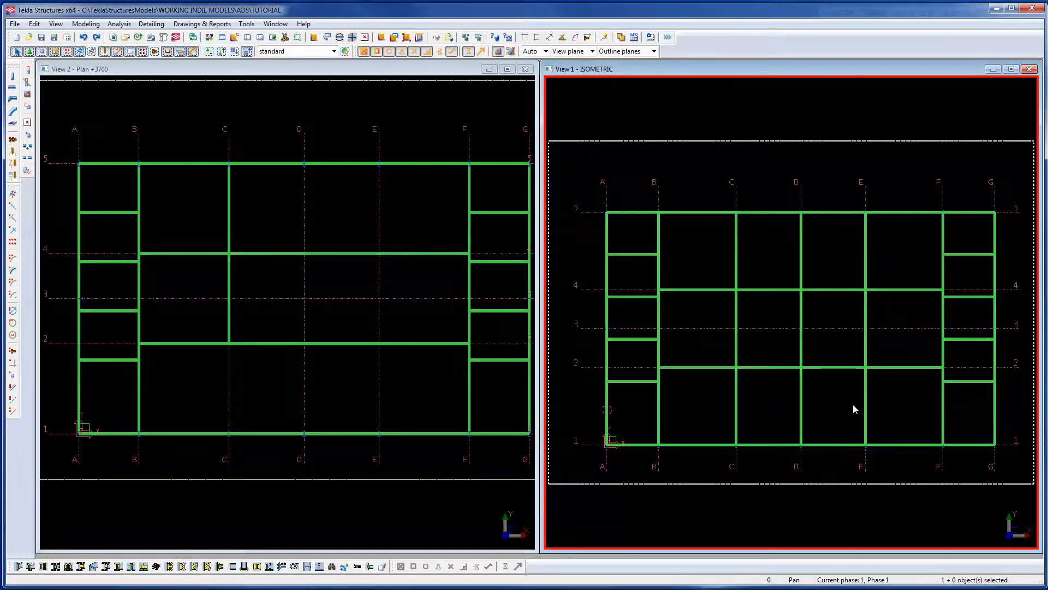
pyautogui.click(16, 88)
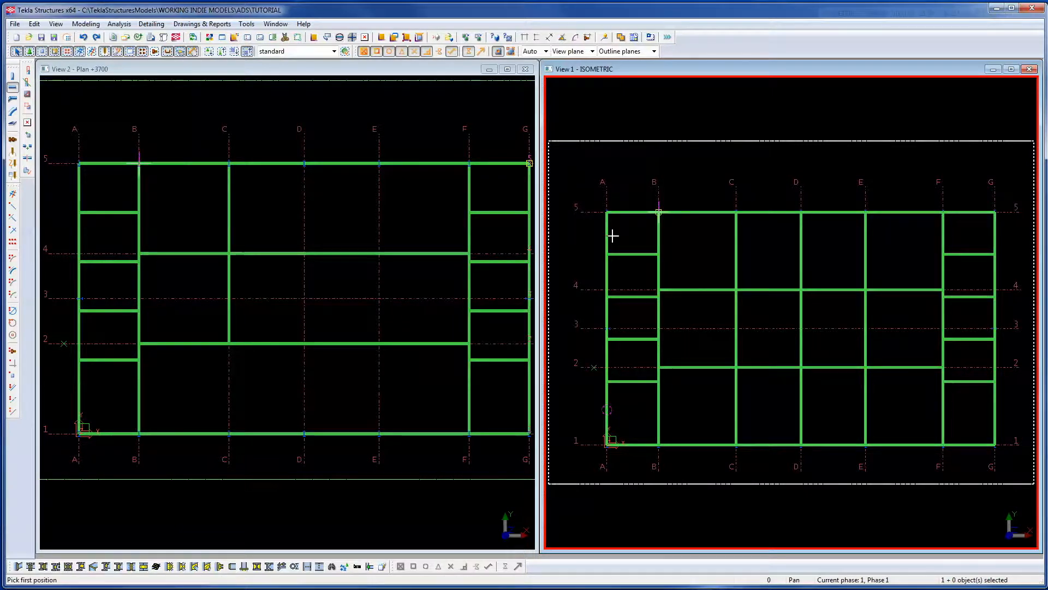
pyautogui.click(690, 247)
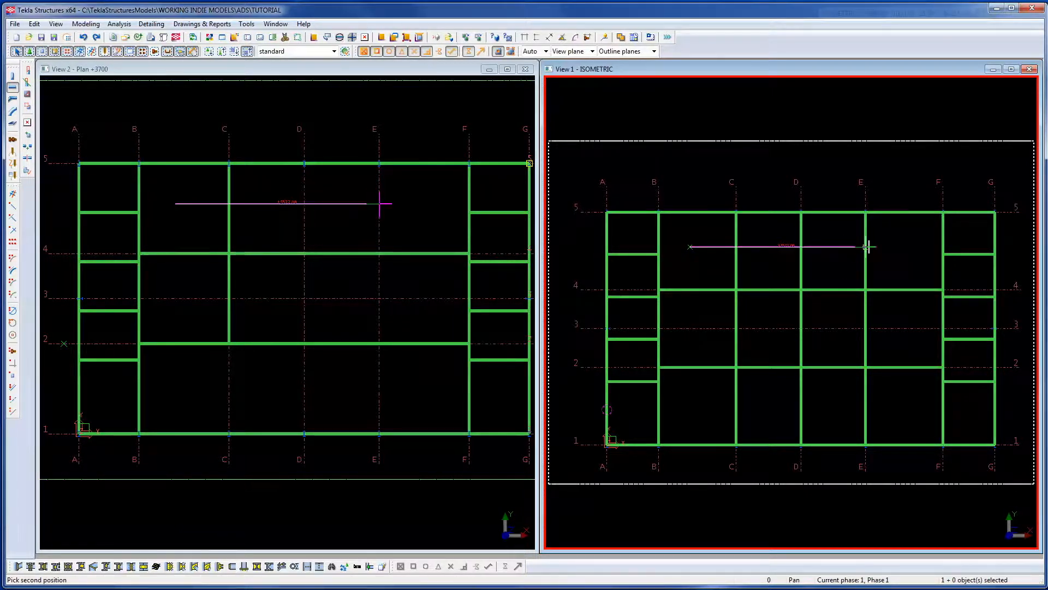
pyautogui.click(895, 245)
pyautogui.rightClick(896, 244)
pyautogui.click(928, 250)
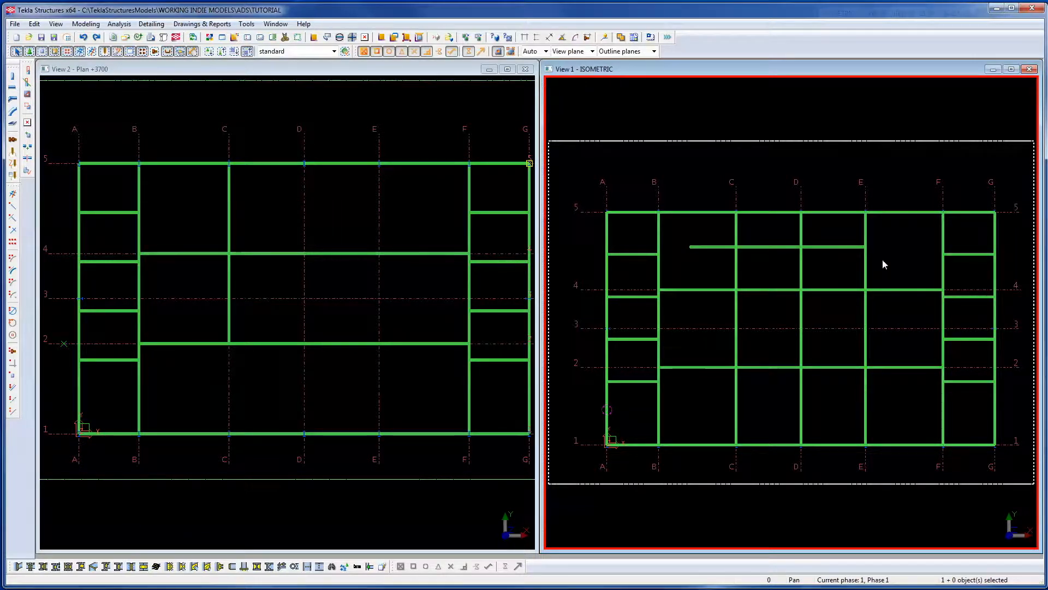
# Return the view to 3D, inspect the trial beam's level from a low angle, and delete the beam.
pyautogui.hotkey('ctrl', 'p')
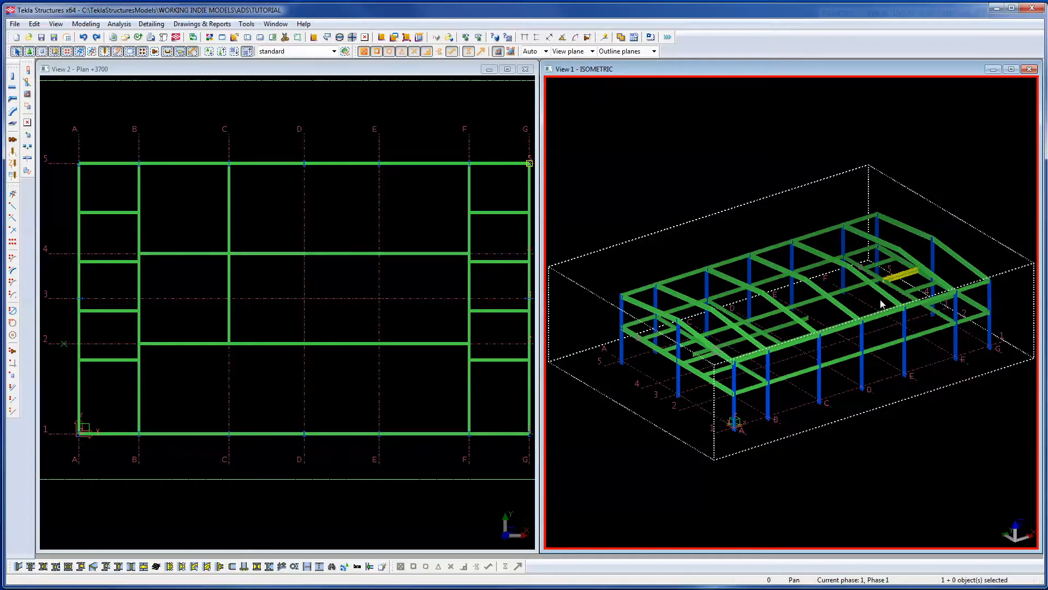
pyautogui.scroll(2, 753, 377)
pyautogui.press('v')
pyautogui.click(702, 347)
pyautogui.keyDown('ctrl'); pyautogui.moveTo(702, 347); pyautogui.dragTo(757, 310, button='middle'); pyautogui.keyUp('ctrl')
pyautogui.scroll(5, 757, 310)
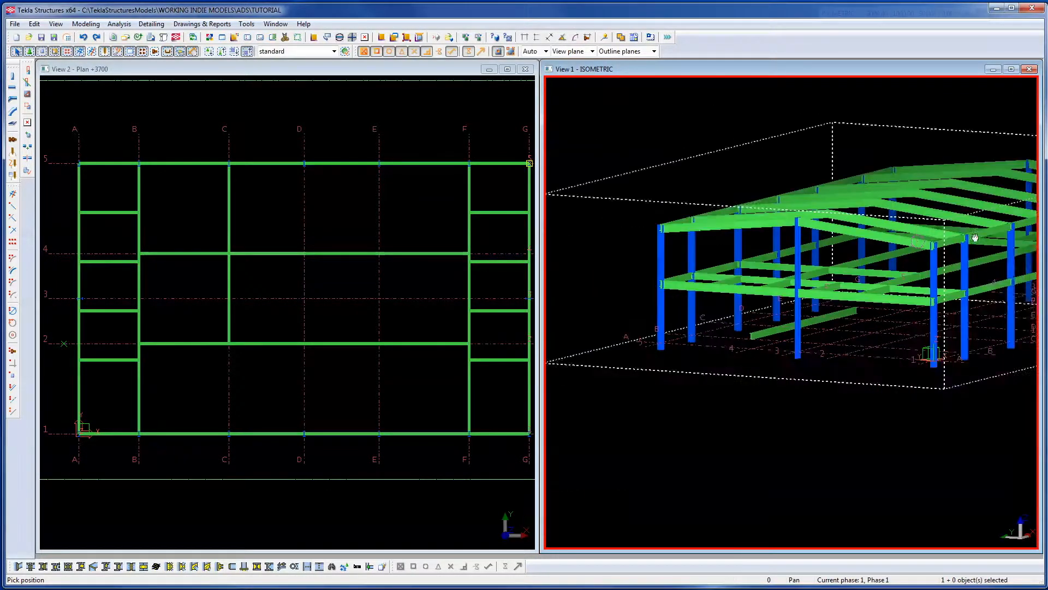
pyautogui.rightClick(884, 299)
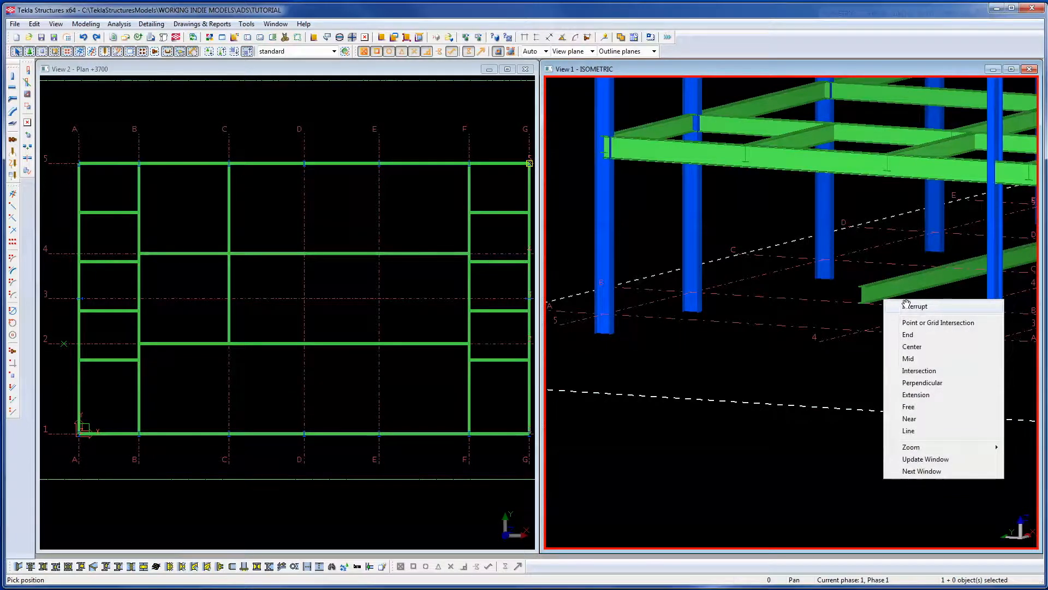
pyautogui.click(912, 306)
pyautogui.press('Delete')
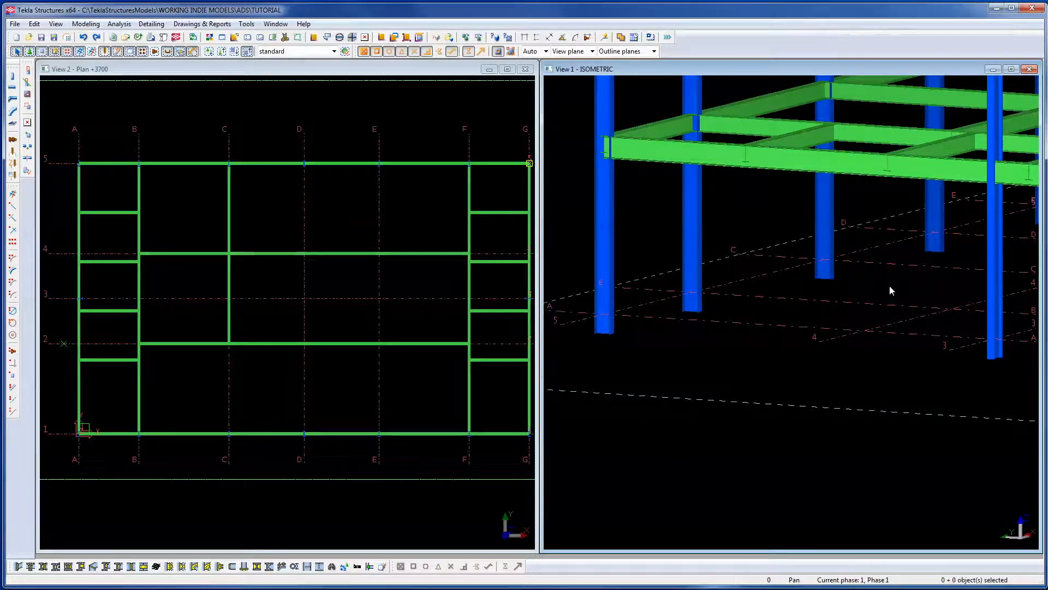
pyautogui.click(263, 253)
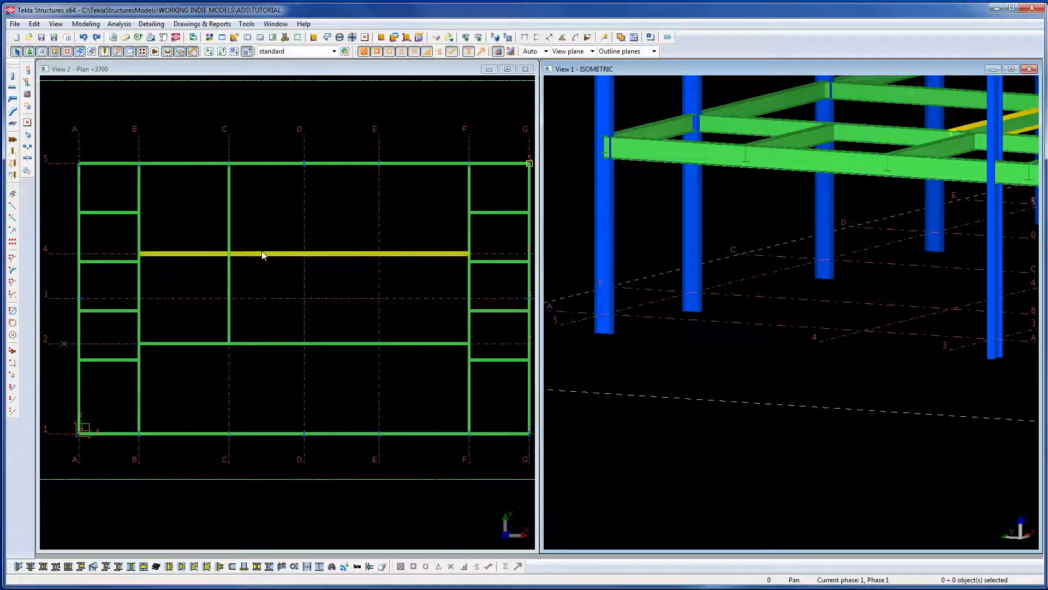
pyautogui.click(263, 254)
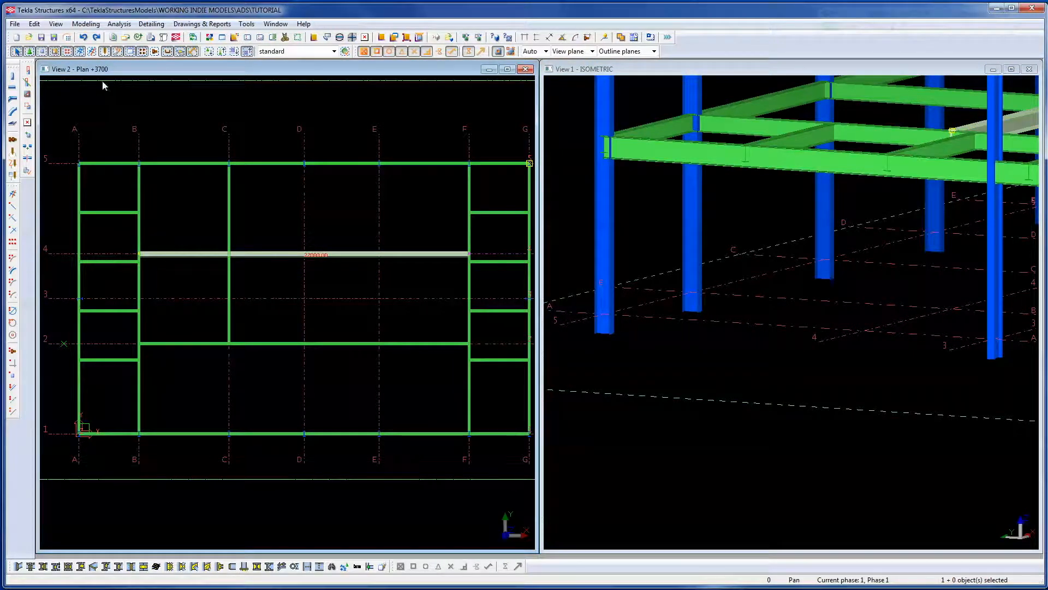
pyautogui.click(229, 217)
pyautogui.rightClick(253, 191)
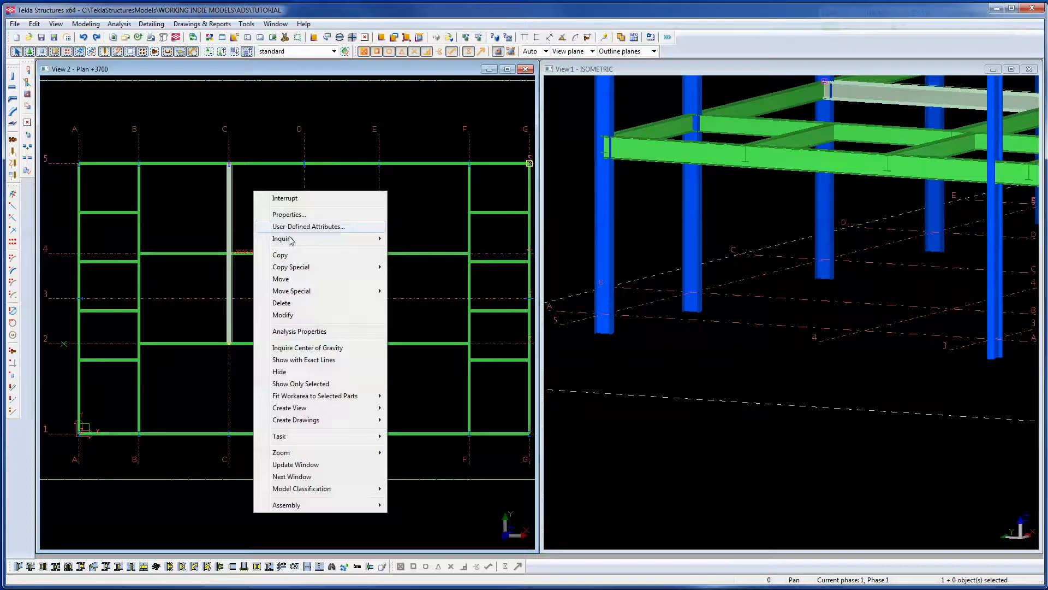
pyautogui.click(280, 255)
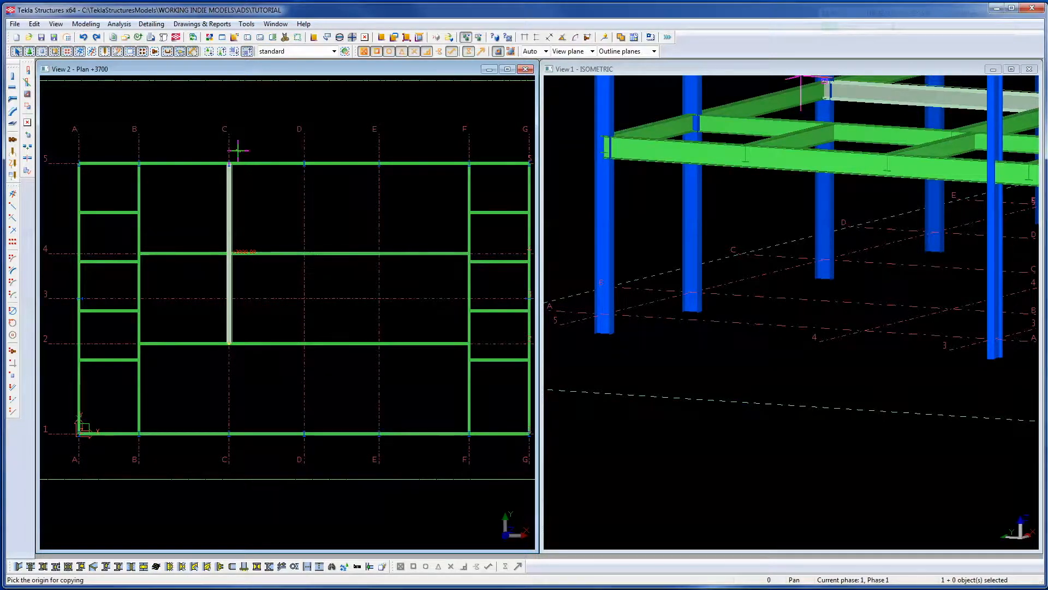
pyautogui.click(230, 148)
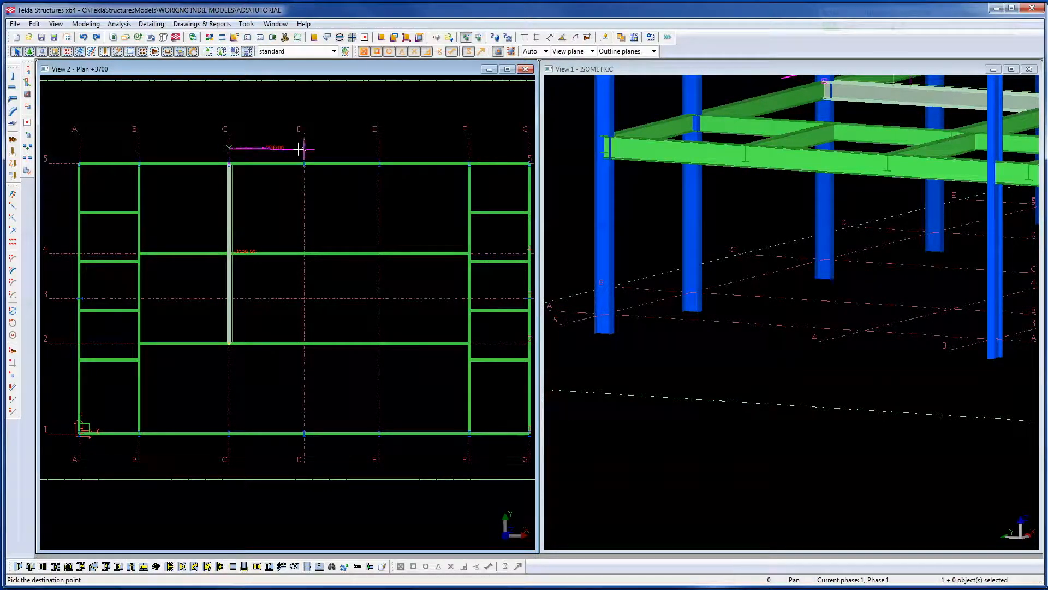
pyautogui.rightClick(305, 148)
pyautogui.click(325, 153)
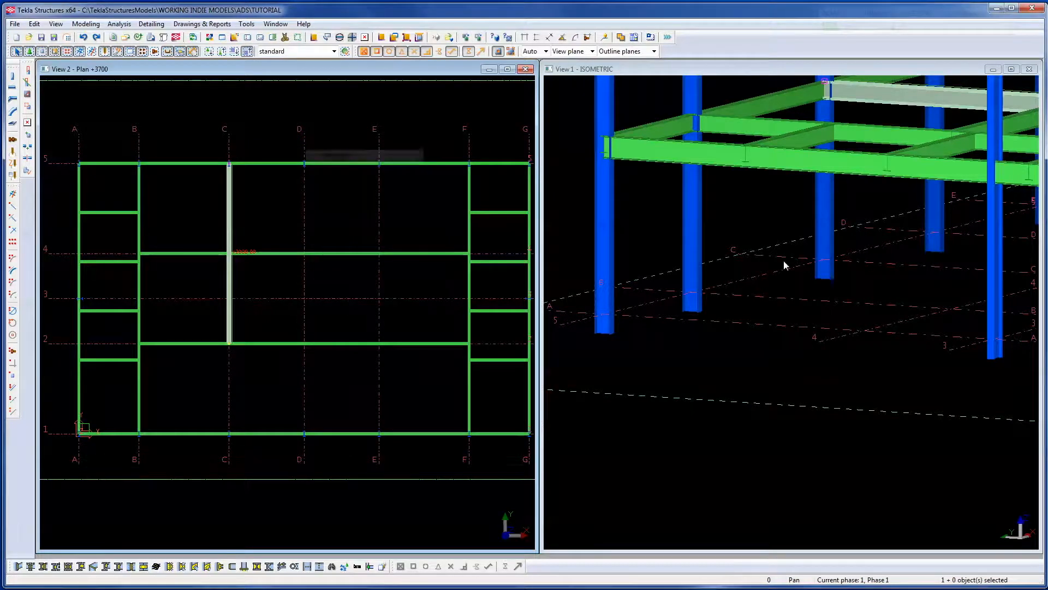
# Change the profile of the grid line C beam between grid lines 2 and 5 to UB610*229*125.
pyautogui.click(769, 225)
pyautogui.moveTo(768, 219); pyautogui.dragTo(781, 362, button='middle')
pyautogui.press('v')
pyautogui.click(826, 293)
pyautogui.keyDown('ctrl'); pyautogui.moveTo(830, 295); pyautogui.dragTo(712, 381, button='middle'); pyautogui.keyUp('ctrl')
pyautogui.scroll(-2, 687, 341)
pyautogui.moveTo(579, 403); pyautogui.dragTo(941, 165, button='middle')
pyautogui.moveTo(870, 202); pyautogui.dragTo(844, 324, button='middle')
pyautogui.rightClick(856, 249)
pyautogui.click(895, 258)
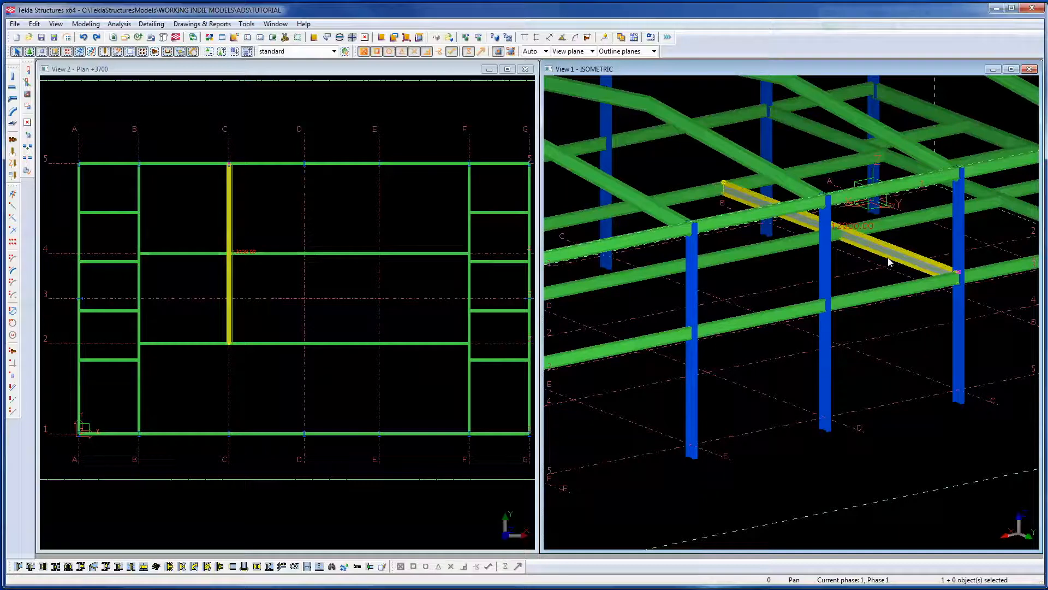
pyautogui.doubleClick(890, 251)
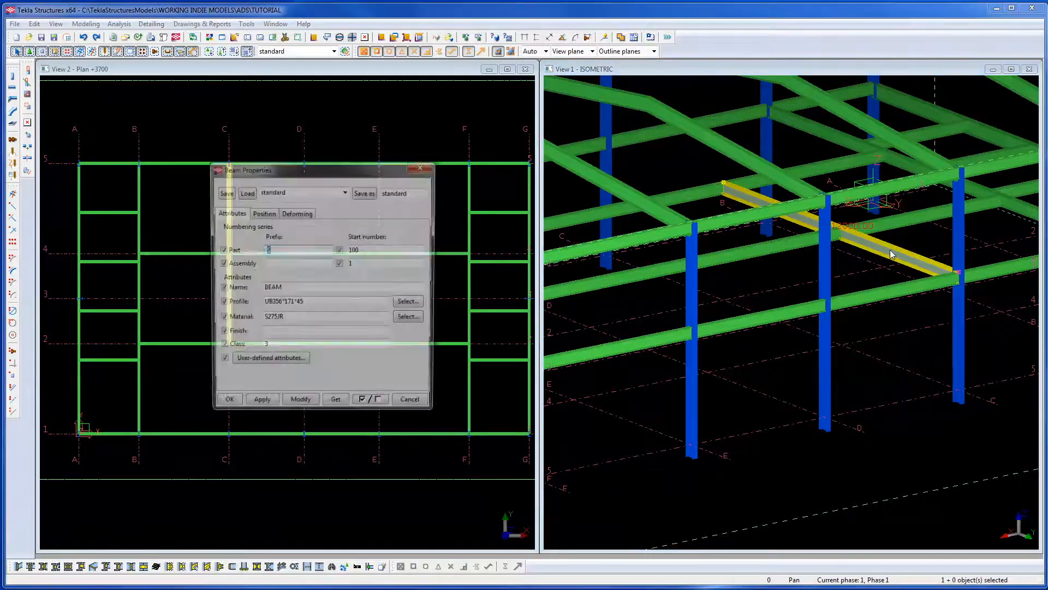
pyautogui.click(418, 302)
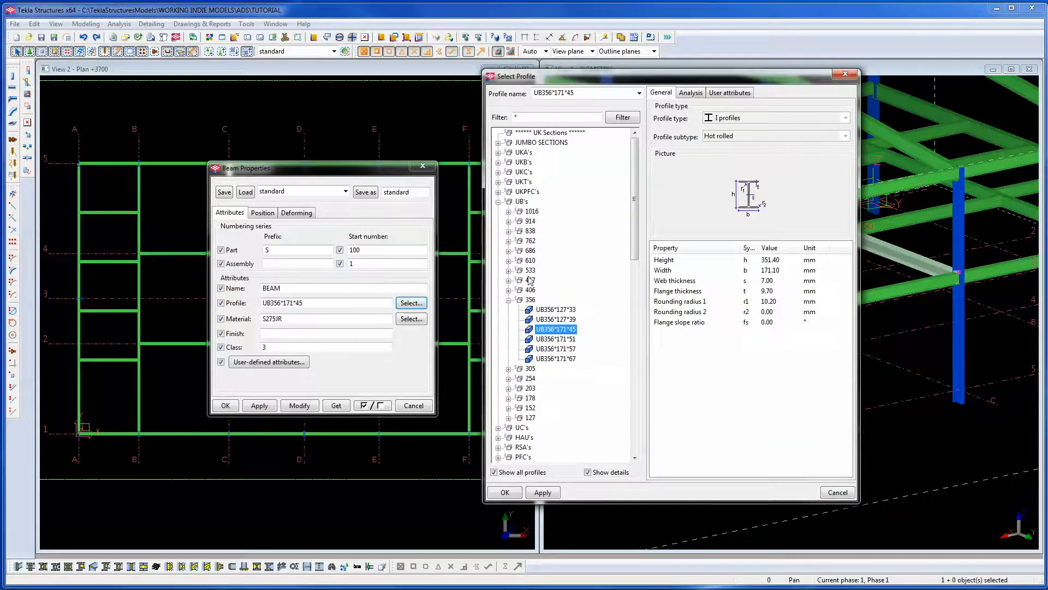
pyautogui.click(508, 261)
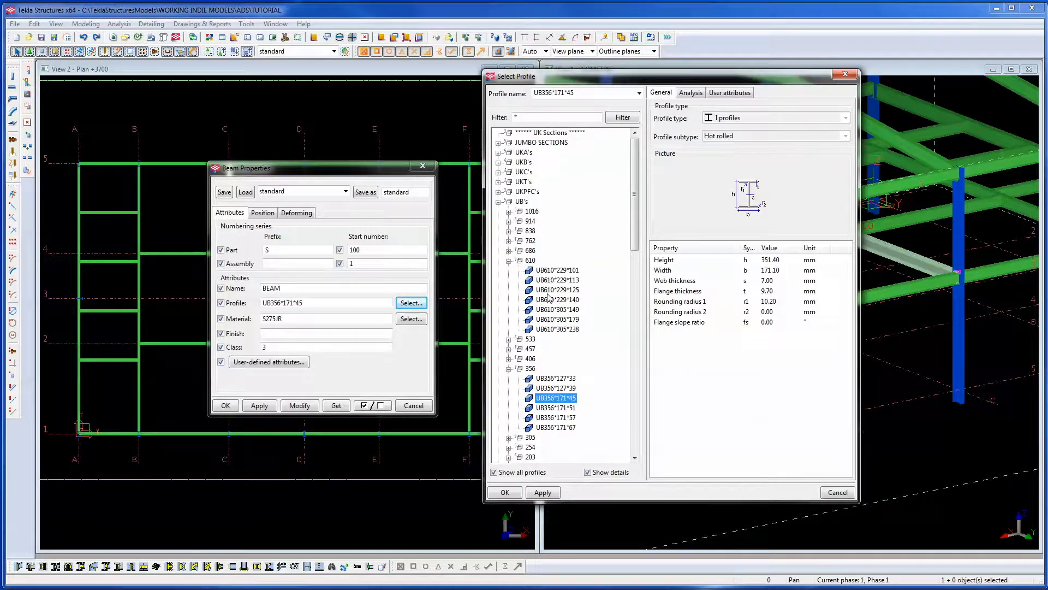
pyautogui.doubleClick(549, 291)
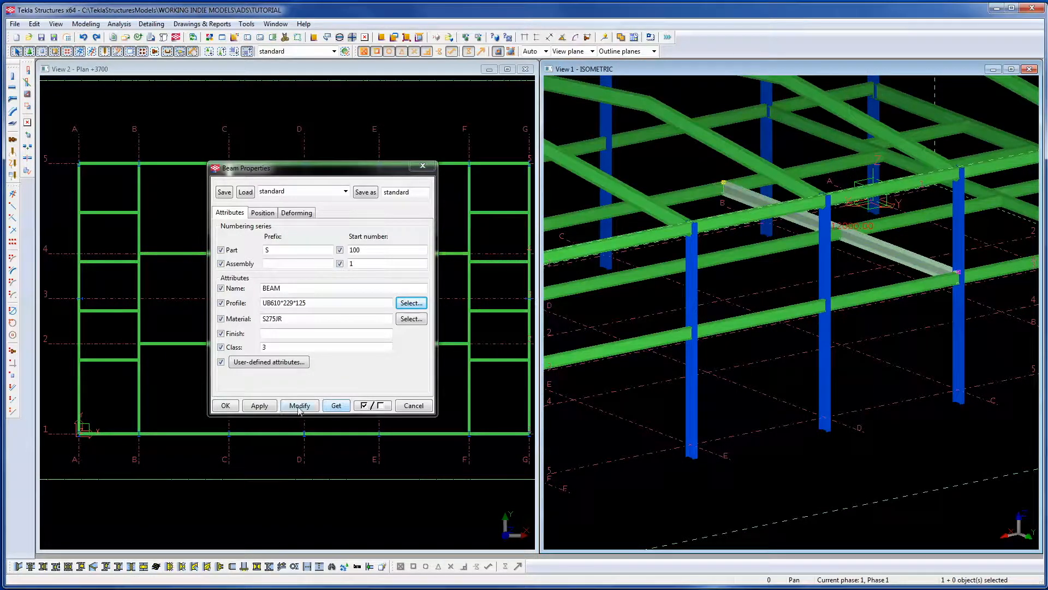
pyautogui.click(298, 407)
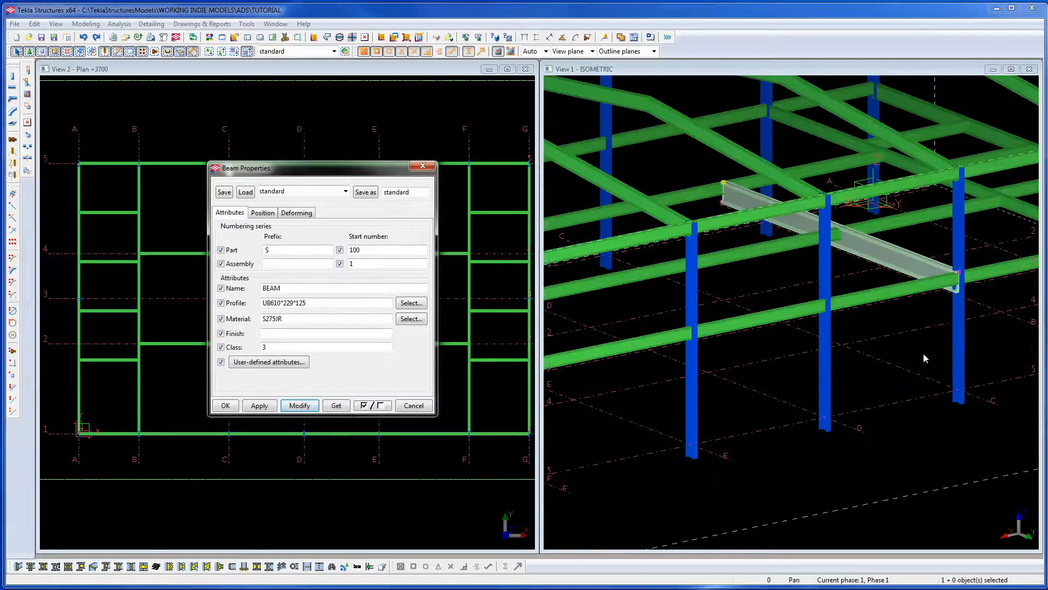
# Copy the grid line C beam to grid lines D and E using Copy Special to another object, with the grid line 5 columns as references.
pyautogui.rightClick(915, 261)
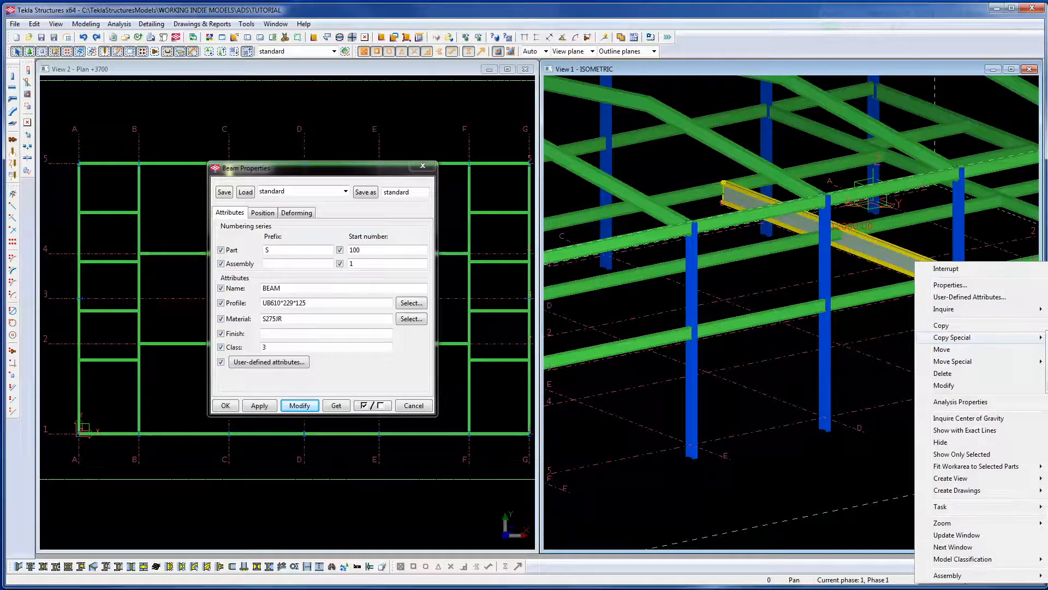
pyautogui.click(1047, 385)
pyautogui.scroll(-5, 687, 385)
pyautogui.moveTo(781, 382); pyautogui.dragTo(868, 333, button='middle')
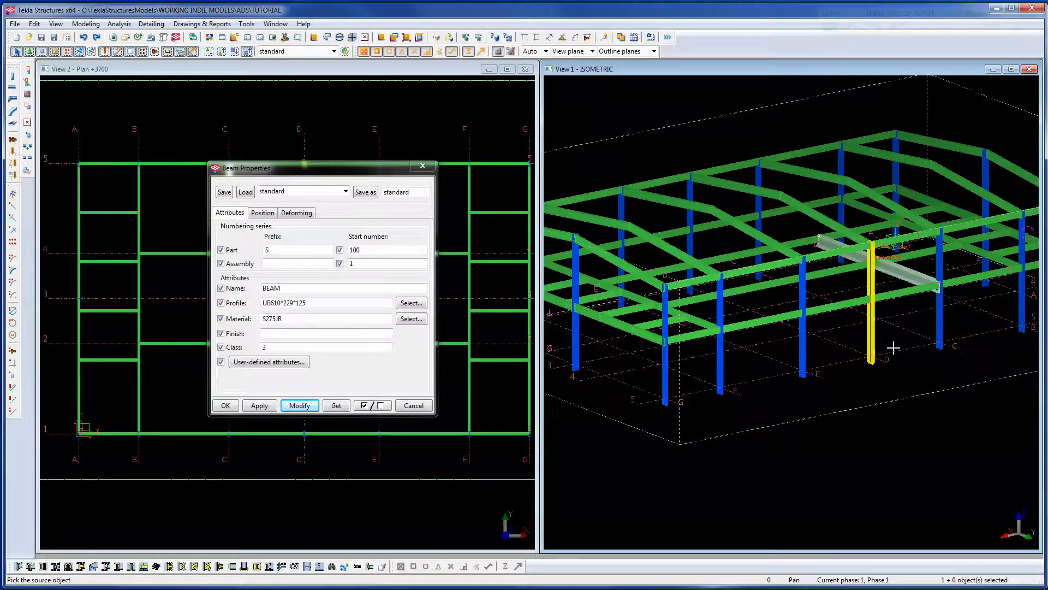
pyautogui.click(945, 319)
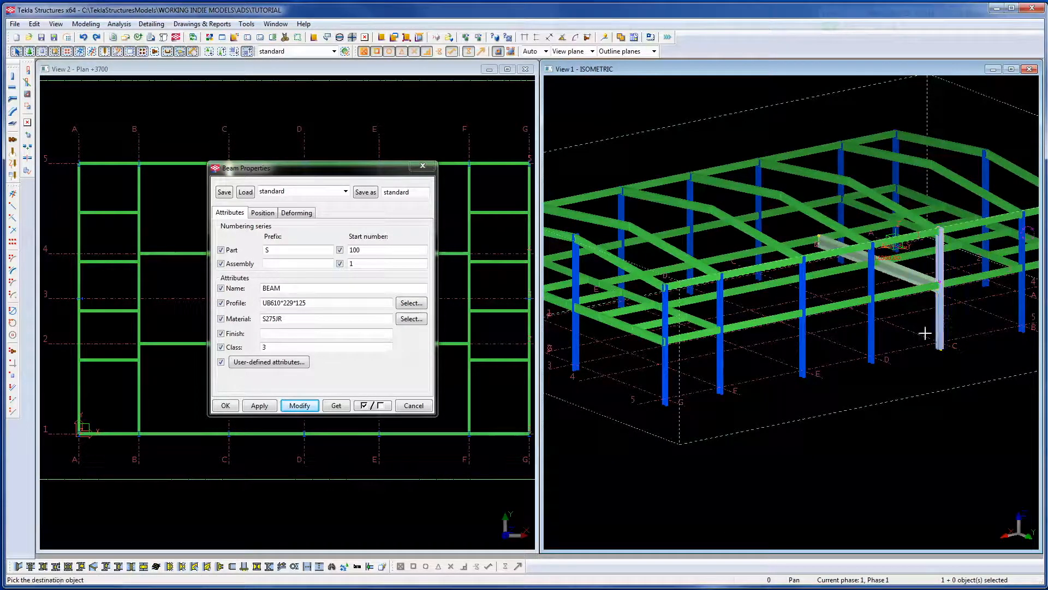
pyautogui.click(875, 341)
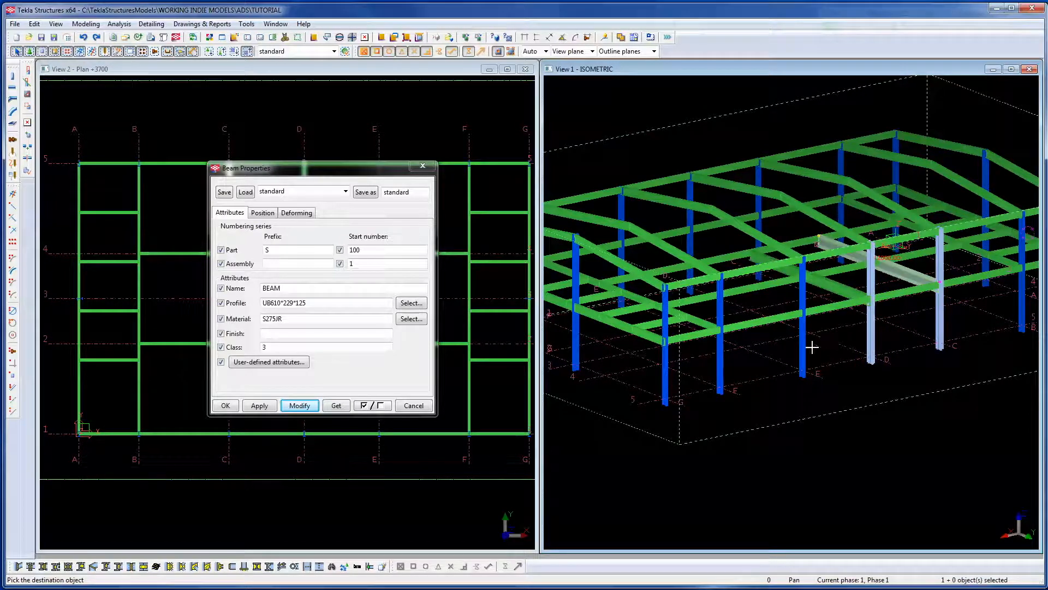
pyautogui.click(803, 353)
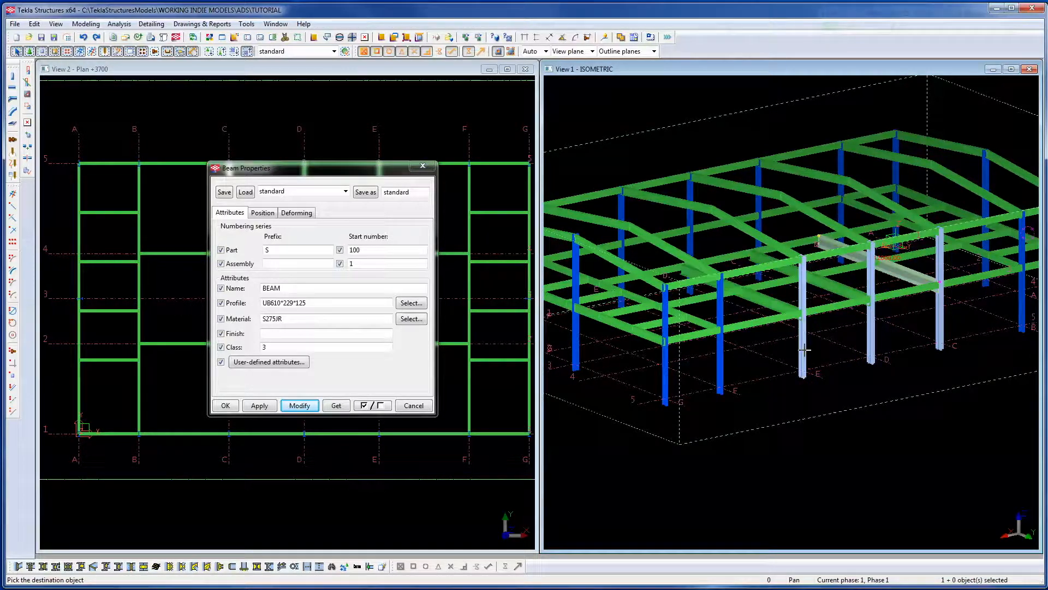
pyautogui.rightClick(781, 396)
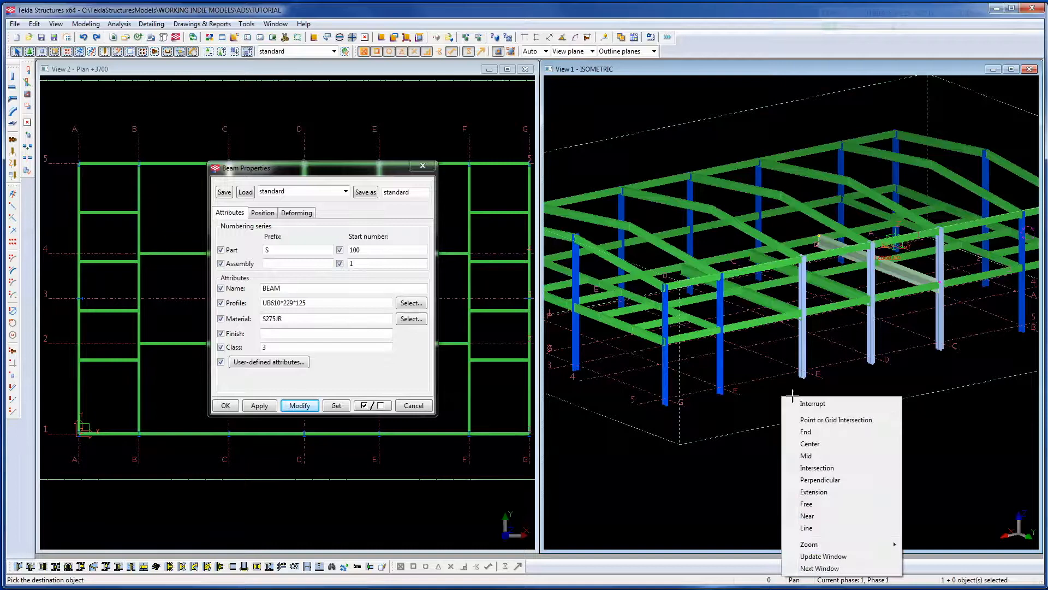
pyautogui.click(803, 403)
# Load the properties of a UB356*171*45 beam and try applying all of them to the grid line D beam.
pyautogui.moveTo(864, 368); pyautogui.dragTo(909, 392, button='middle')
pyautogui.scroll(5, 908, 392)
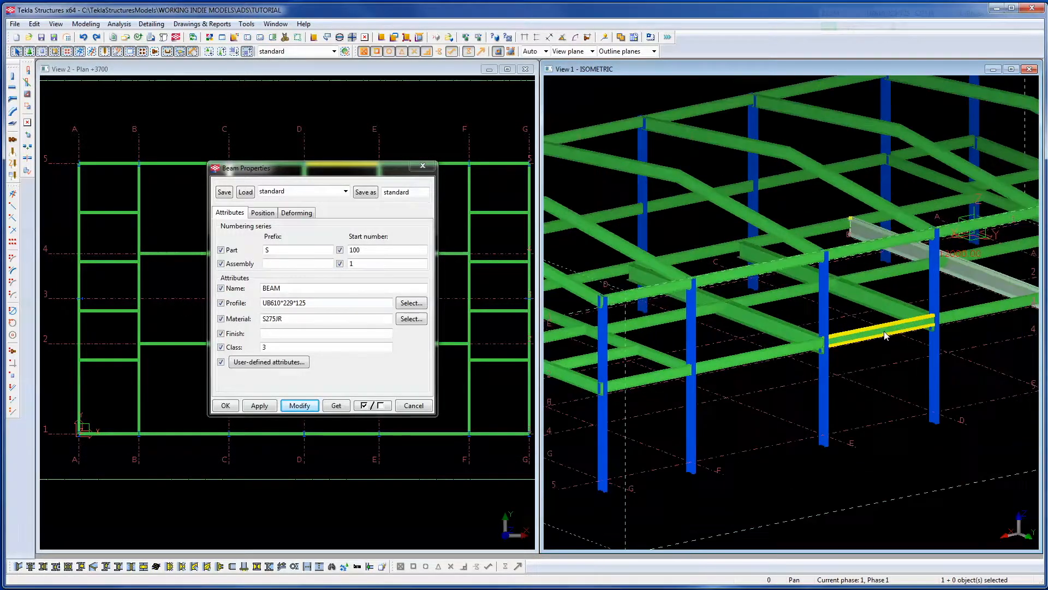
pyautogui.click(880, 305)
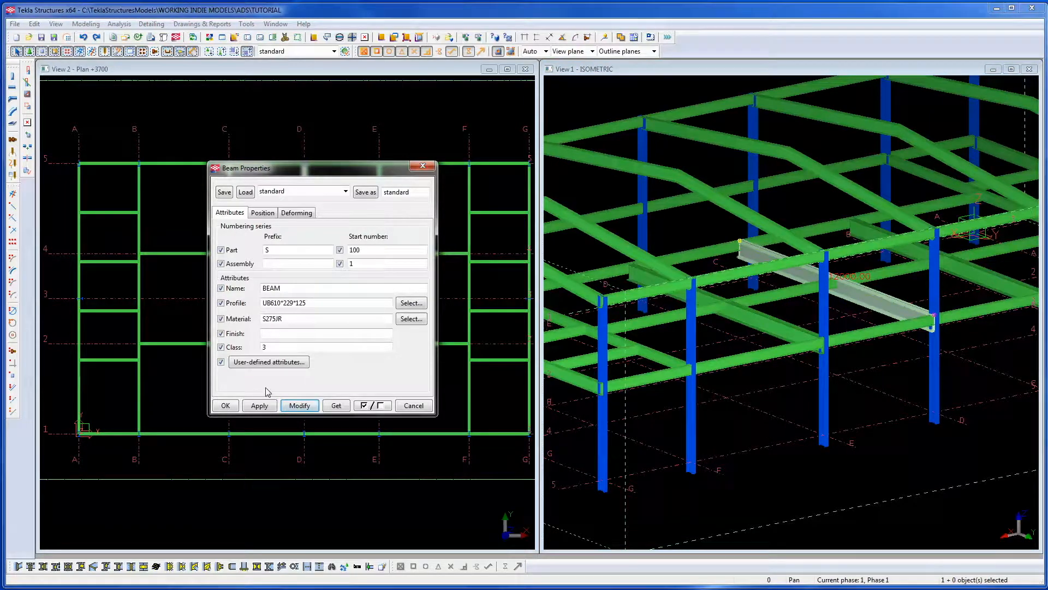
pyautogui.click(299, 406)
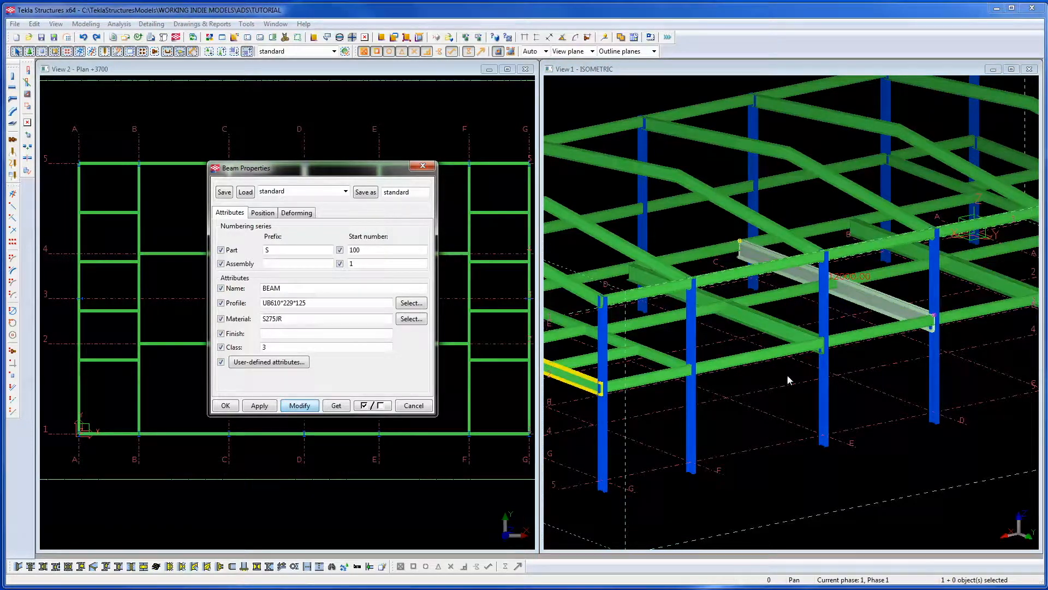
pyautogui.doubleClick(786, 291)
pyautogui.click(792, 261)
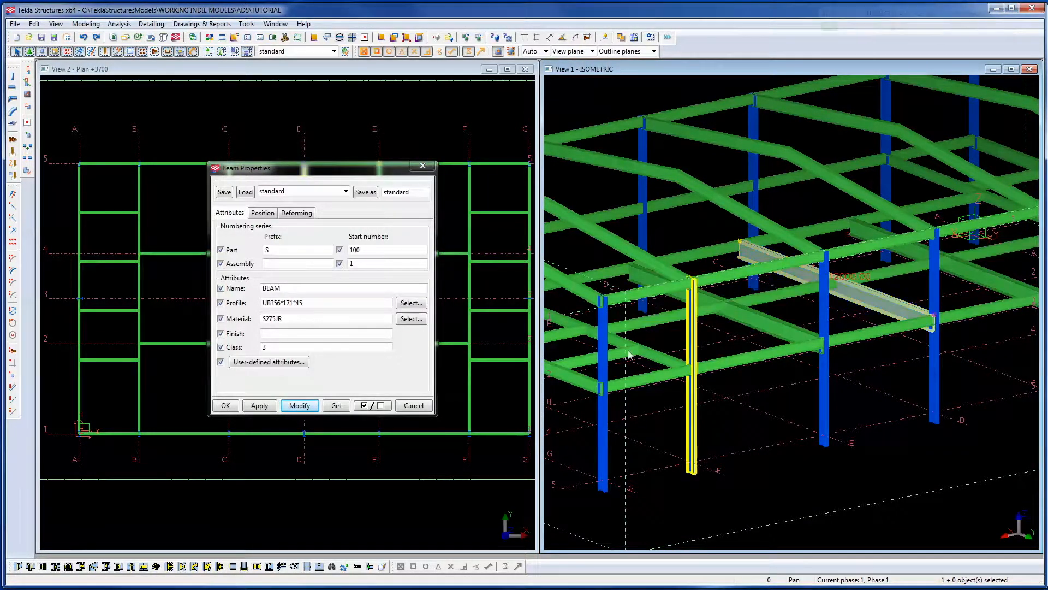
pyautogui.click(299, 406)
pyautogui.click(887, 380)
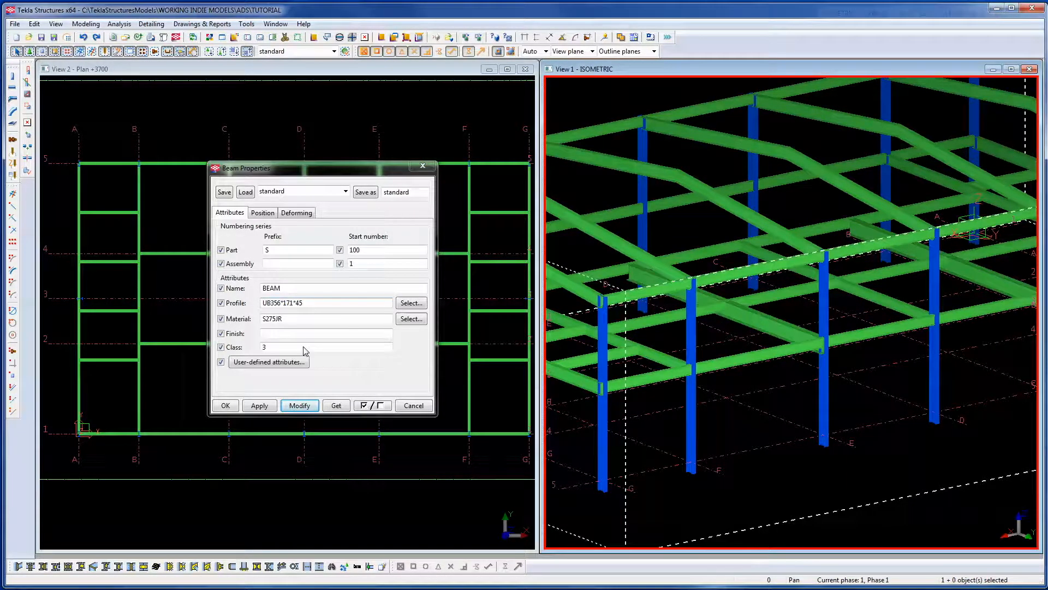
# Deactivate all the beam property filters and change only the rotation of the grid line E beam to Back.
pyautogui.click(367, 406)
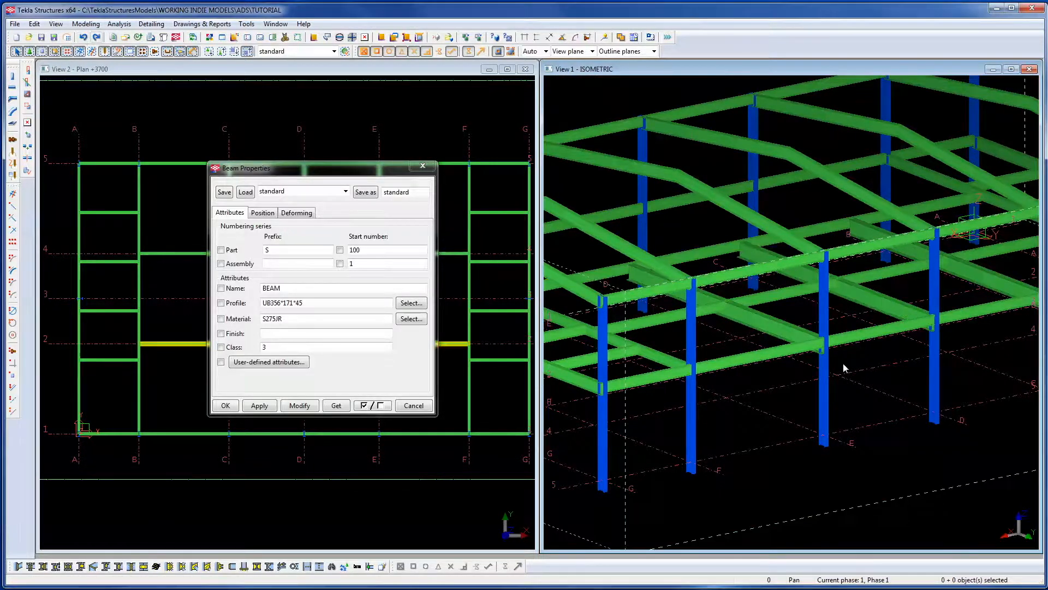
pyautogui.click(785, 336)
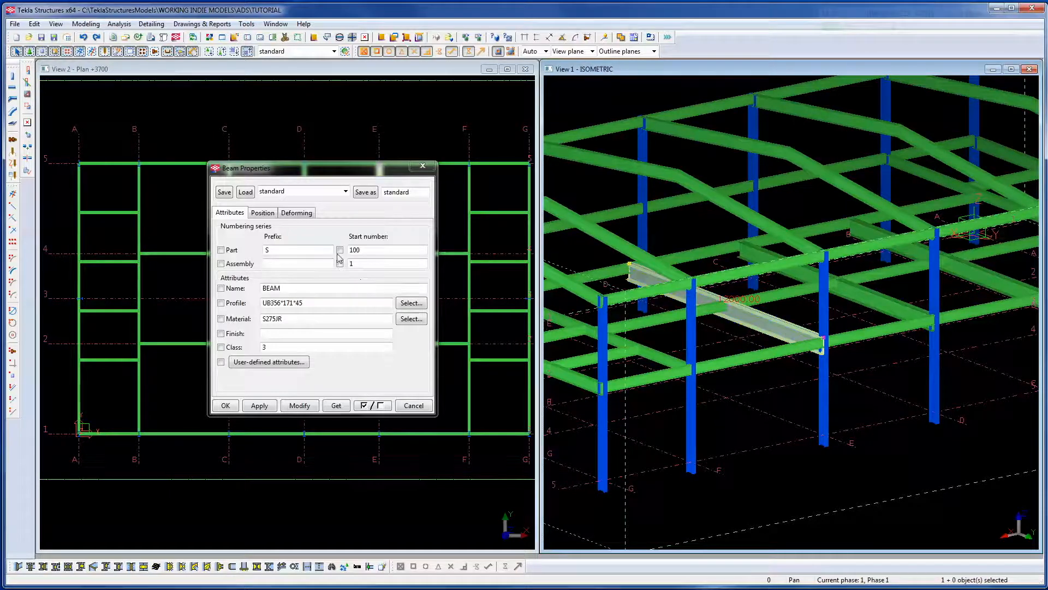
pyautogui.click(263, 213)
pyautogui.click(282, 256)
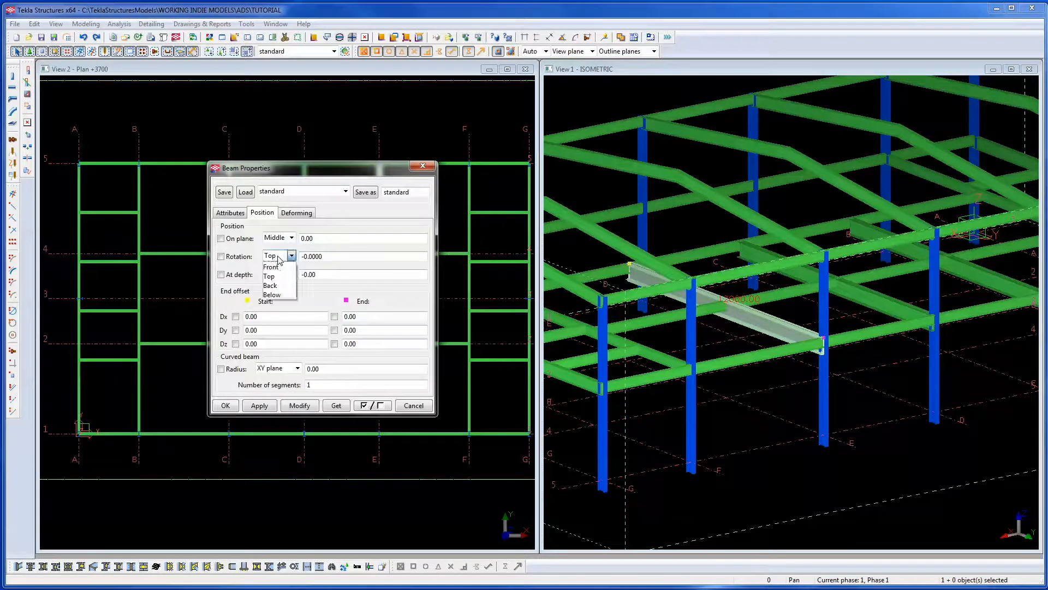
pyautogui.click(273, 286)
pyautogui.click(289, 406)
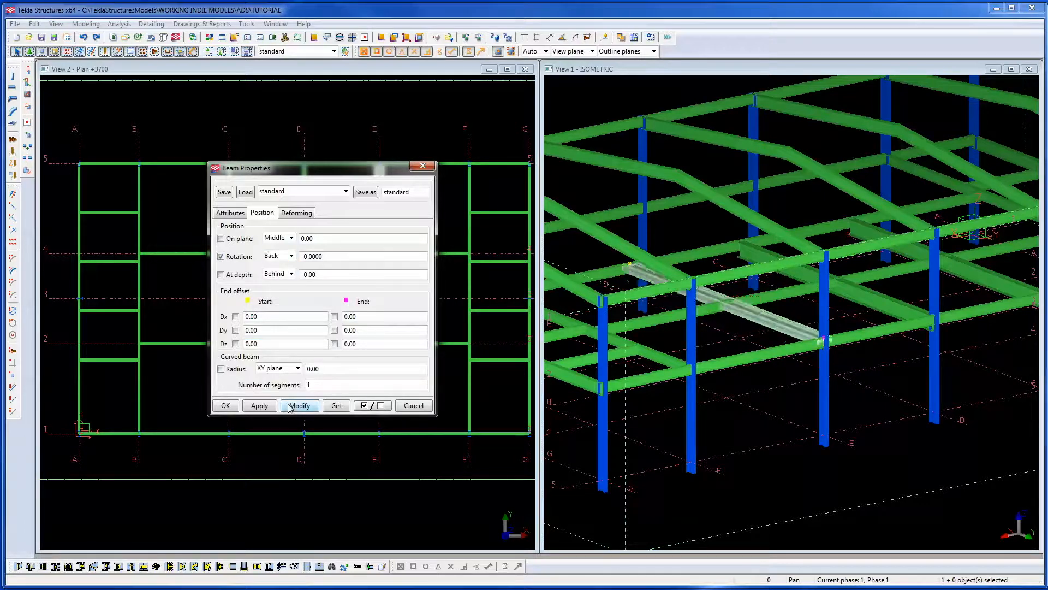
# Load the rotated grid line E beam's properties and apply all of them to the grid line 4 beam.
pyautogui.scroll(6, 873, 406)
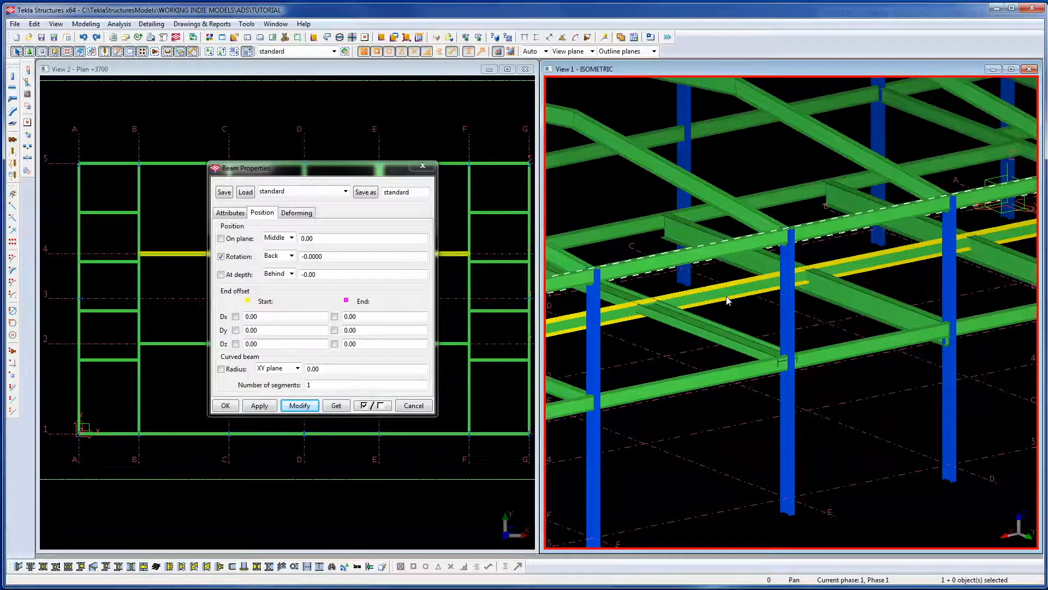
pyautogui.doubleClick(724, 299)
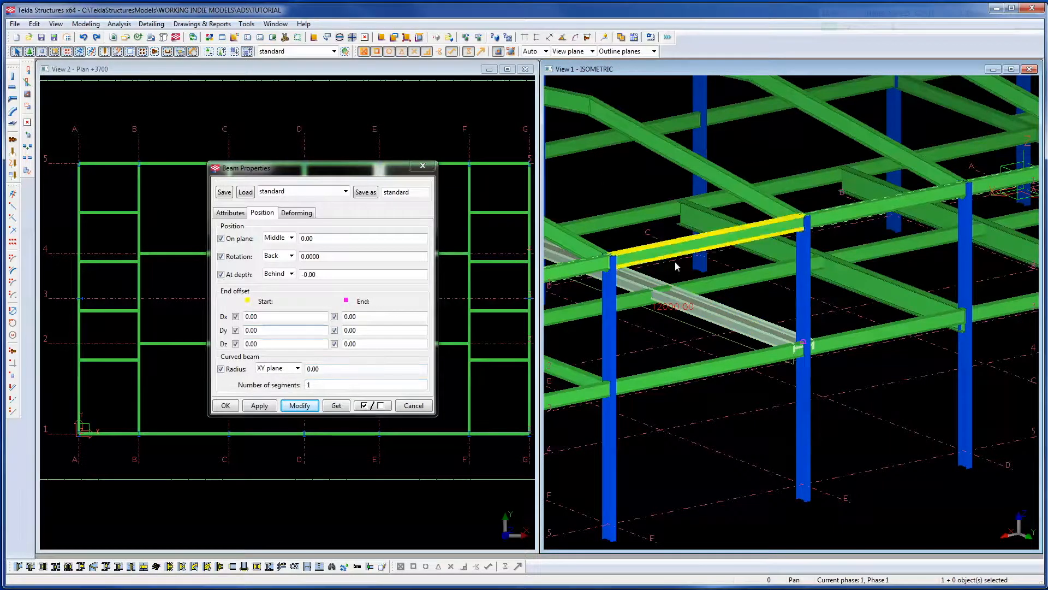
pyautogui.click(738, 283)
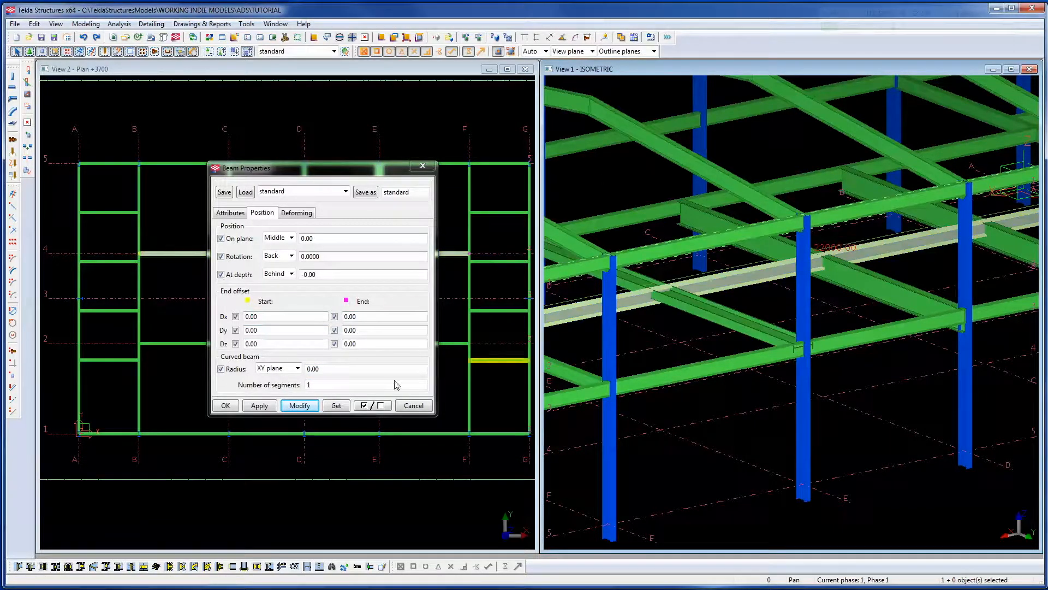
pyautogui.click(293, 408)
# Inspect the modified grid line 4 beam up close and undo the properties applied to it.
pyautogui.moveTo(609, 330); pyautogui.dragTo(813, 427, button='middle')
pyautogui.scroll(5, 833, 306)
pyautogui.scroll(4, 662, 364)
pyautogui.press('v')
pyautogui.click(807, 414)
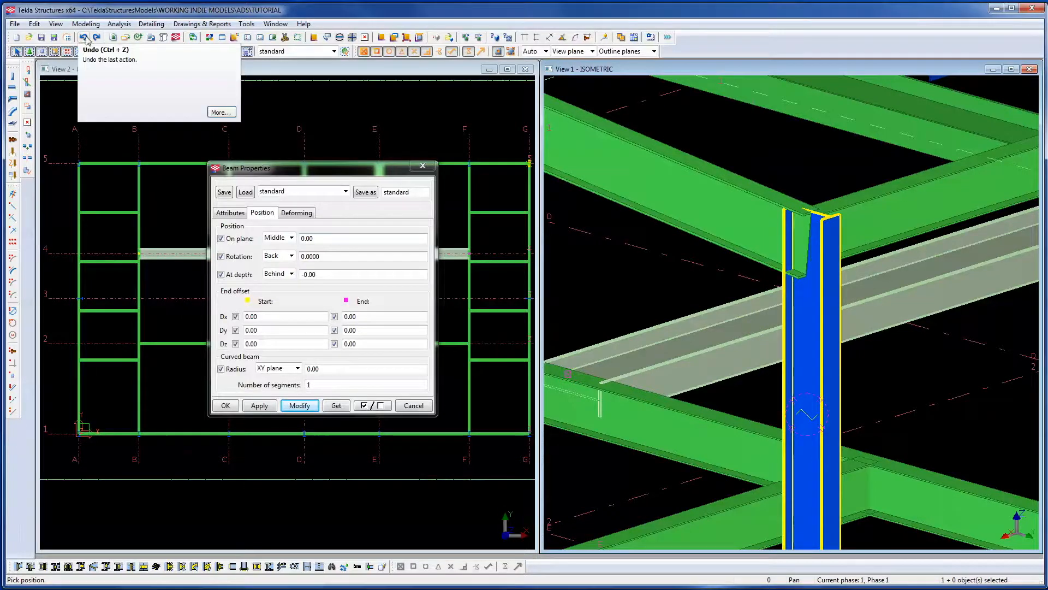
pyautogui.rightClick(576, 298)
pyautogui.click(603, 306)
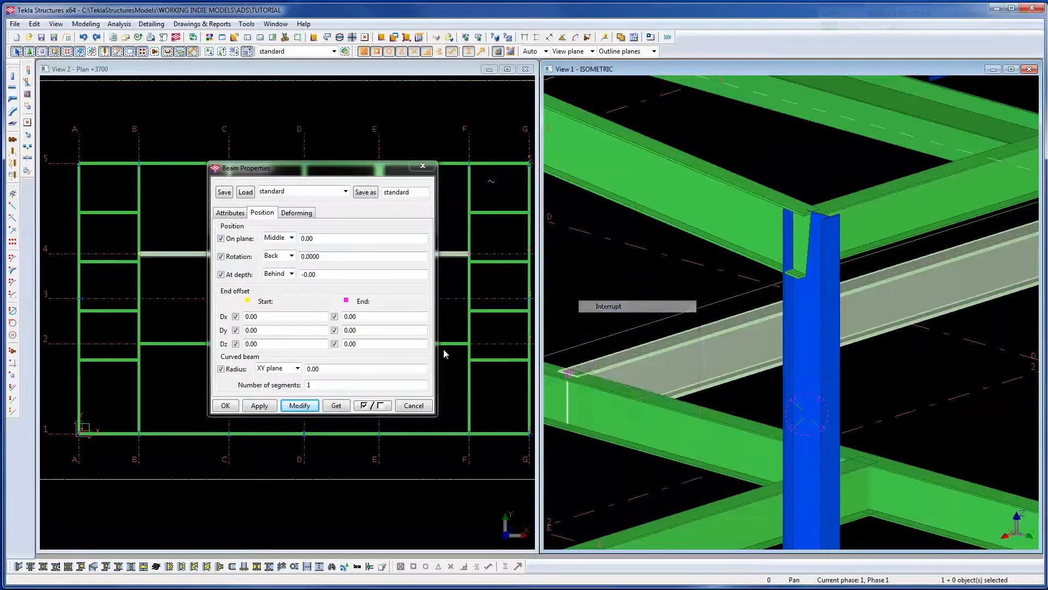
# Apply only the UB610*229*125 profile to the grid line 4 beam, inspect it and undo the change.
pyautogui.click(364, 406)
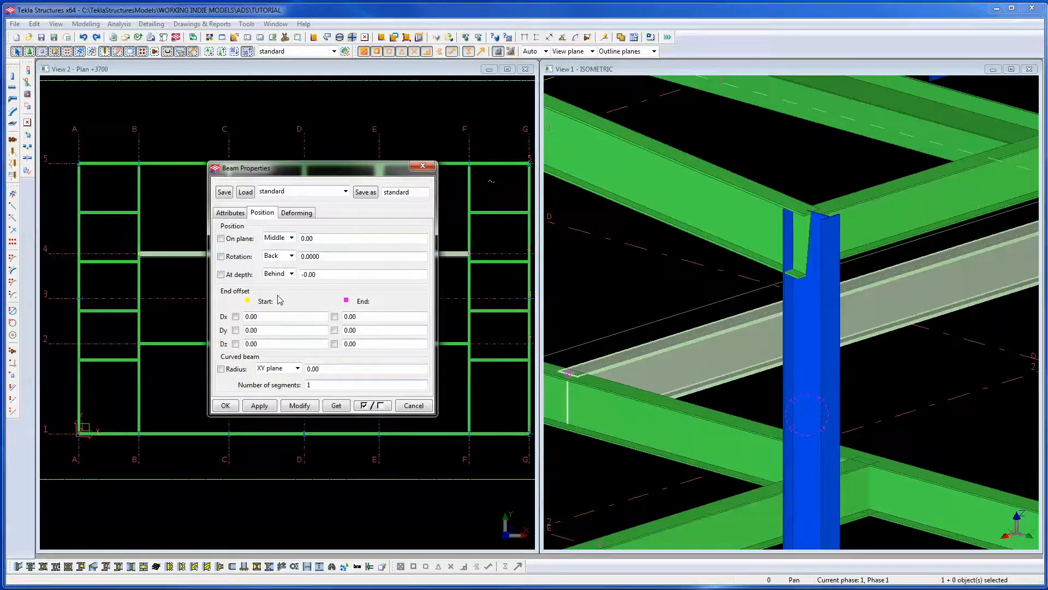
pyautogui.click(231, 213)
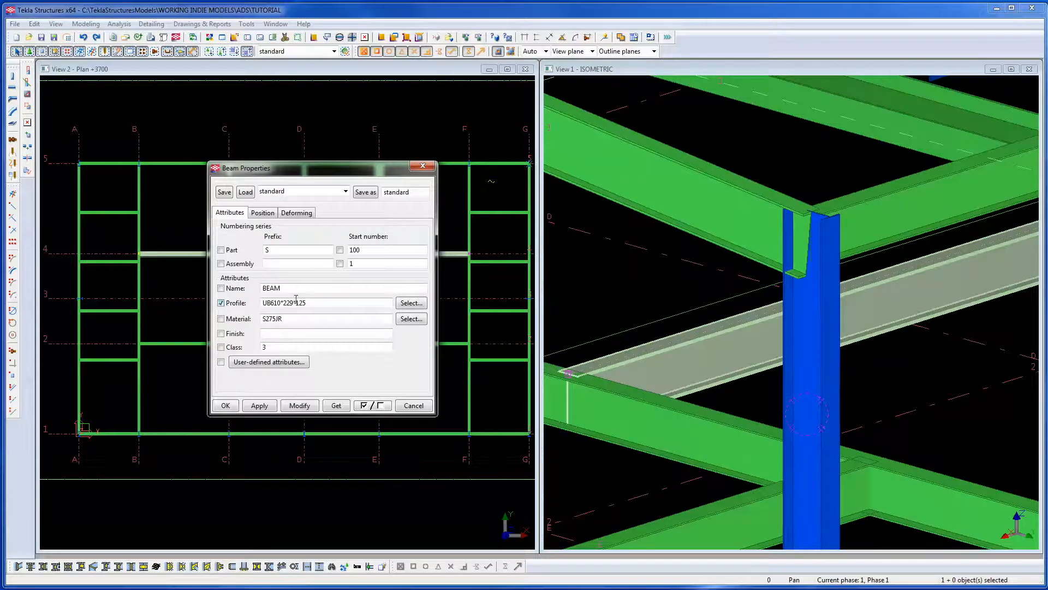
pyautogui.click(298, 405)
pyautogui.scroll(-5, 847, 379)
pyautogui.moveTo(847, 379); pyautogui.dragTo(782, 375, button='middle')
pyautogui.scroll(-3, 782, 376)
pyautogui.moveTo(878, 343); pyautogui.dragTo(716, 403, button='middle')
pyautogui.scroll(2, 802, 386)
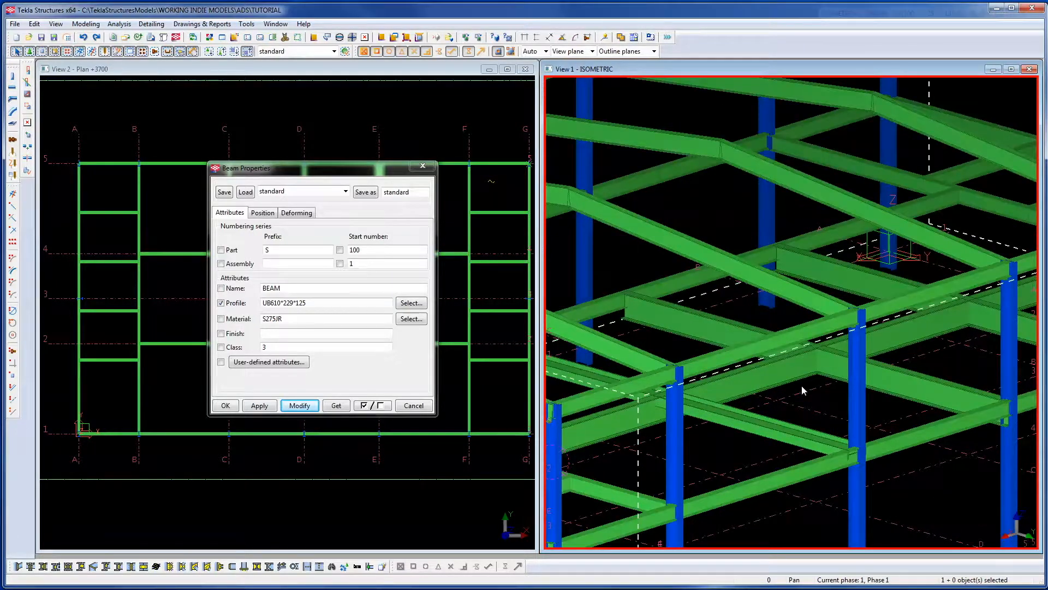
pyautogui.scroll(-2, 802, 388)
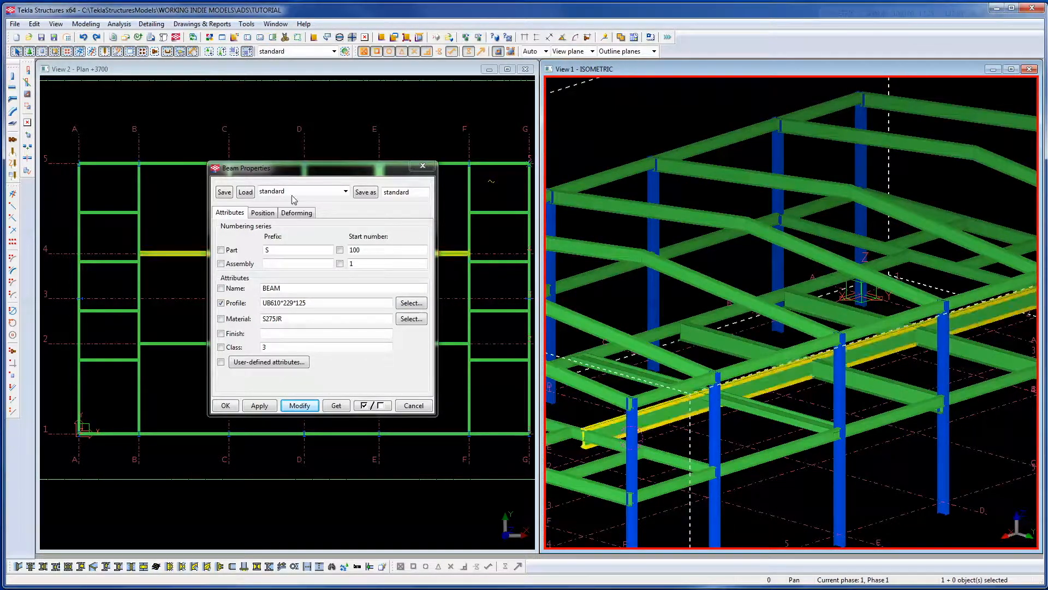
pyautogui.click(84, 38)
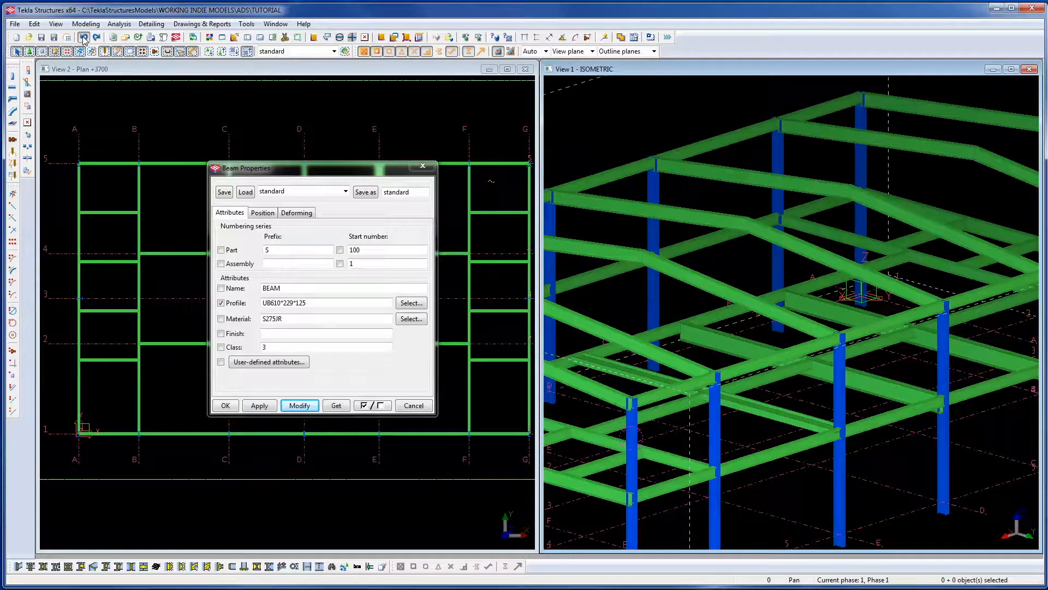
# Load the rotated grid line E beam's properties and examine the beam's flat orientation up close in the isometric view.
pyautogui.click(898, 393)
pyautogui.doubleClick(808, 429)
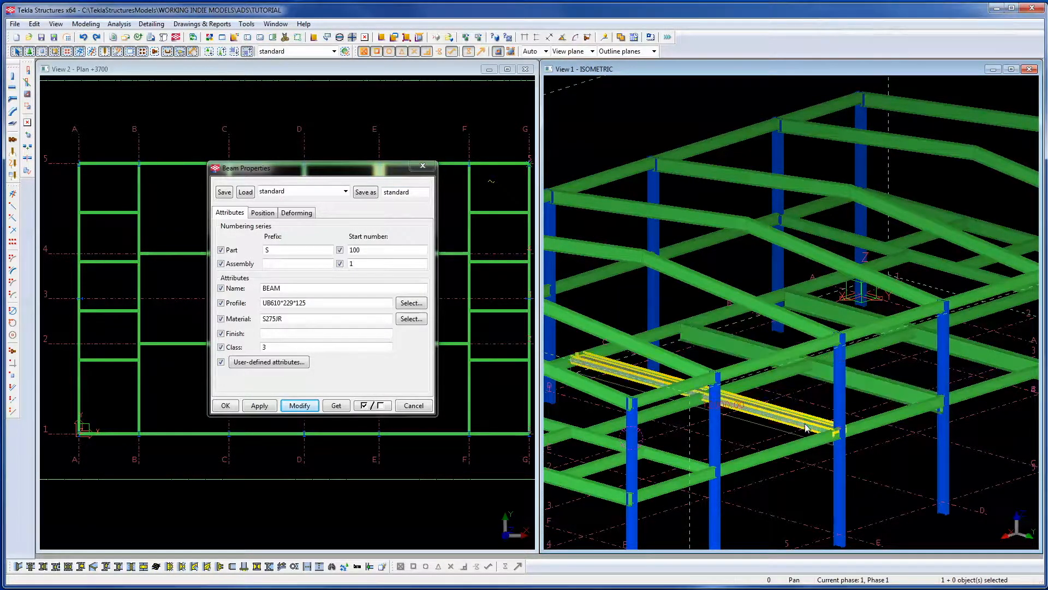
pyautogui.click(869, 421)
pyautogui.moveTo(704, 399); pyautogui.dragTo(924, 320, button='middle')
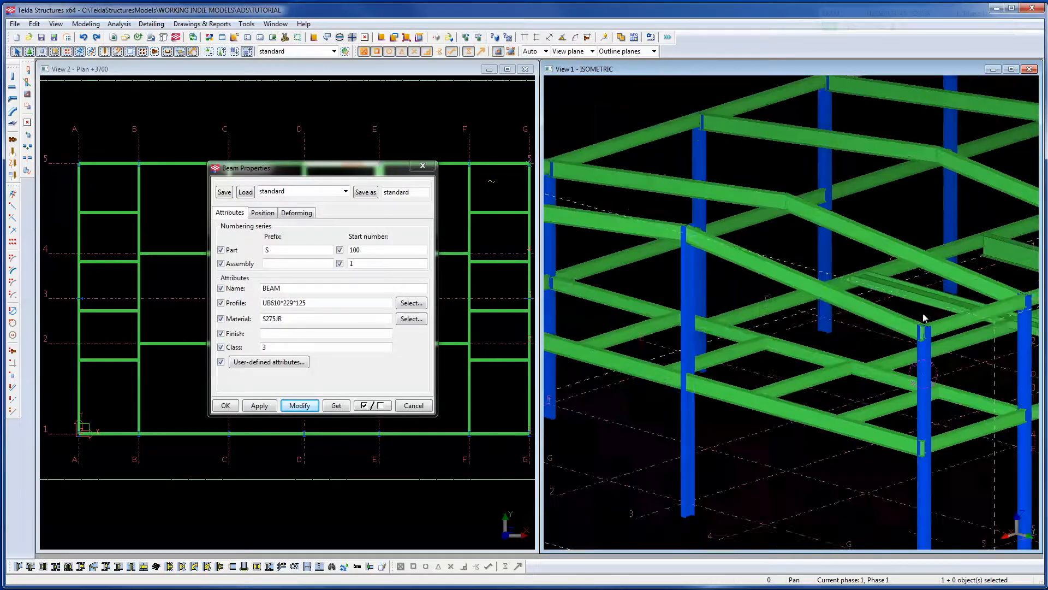
pyautogui.scroll(3, 840, 262)
pyautogui.scroll(2, 842, 267)
pyautogui.moveTo(972, 280); pyautogui.dragTo(786, 293, button='middle')
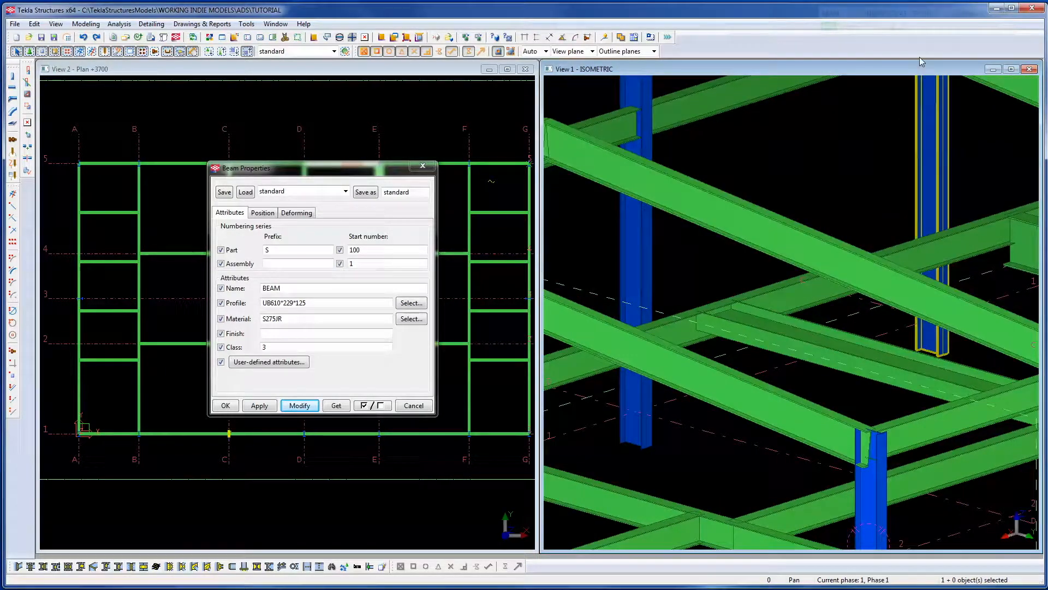
# Move the contextual toolbar into the isometric view above the grid line E beam and pin it there.
pyautogui.moveTo(880, 19)
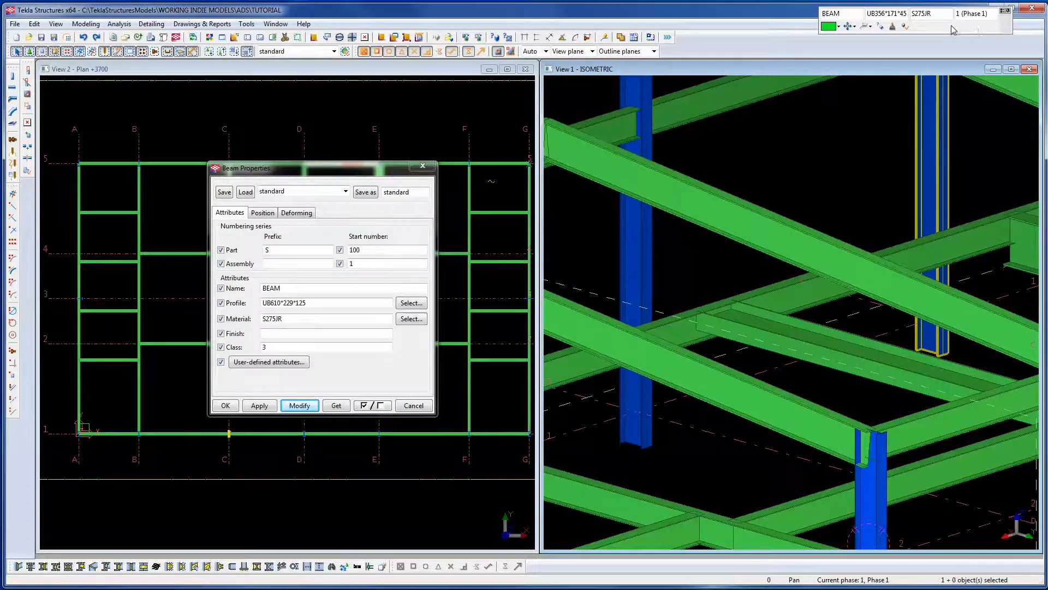
pyautogui.moveTo(951, 25); pyautogui.dragTo(842, 166)
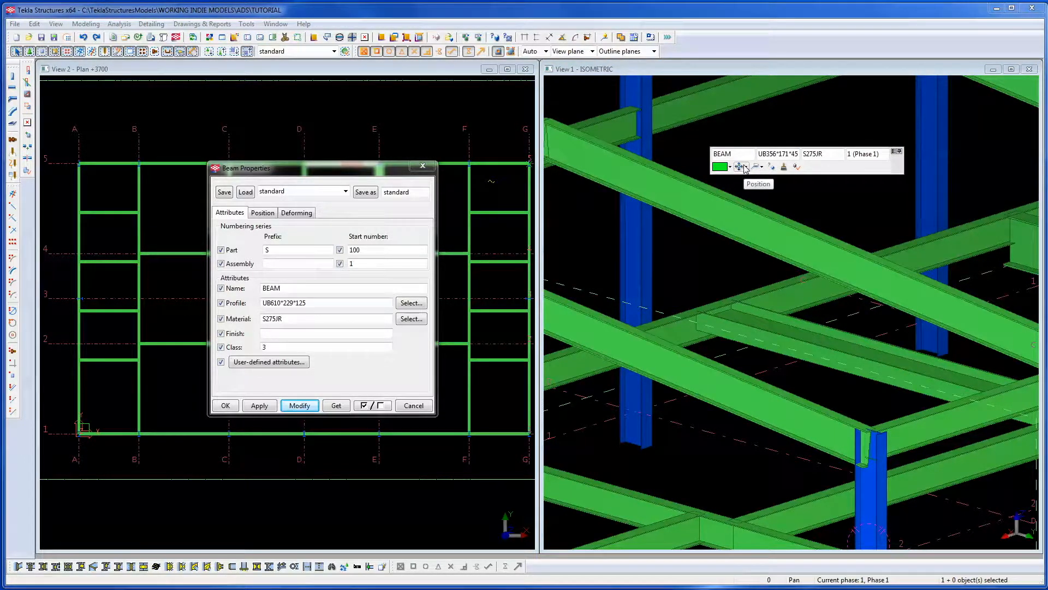
pyautogui.click(762, 335)
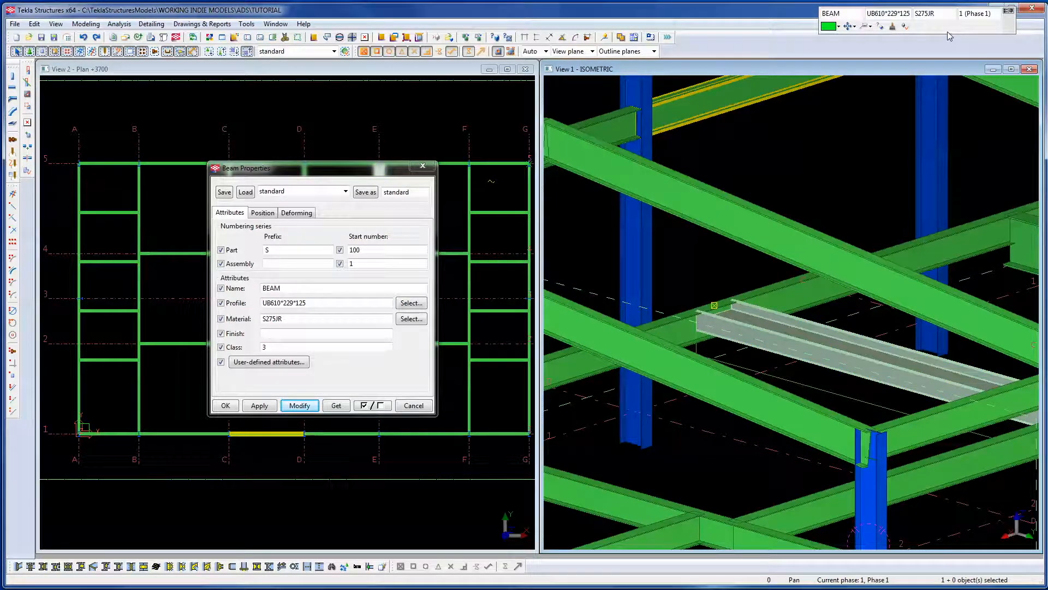
pyautogui.moveTo(1012, 13); pyautogui.dragTo(941, 135)
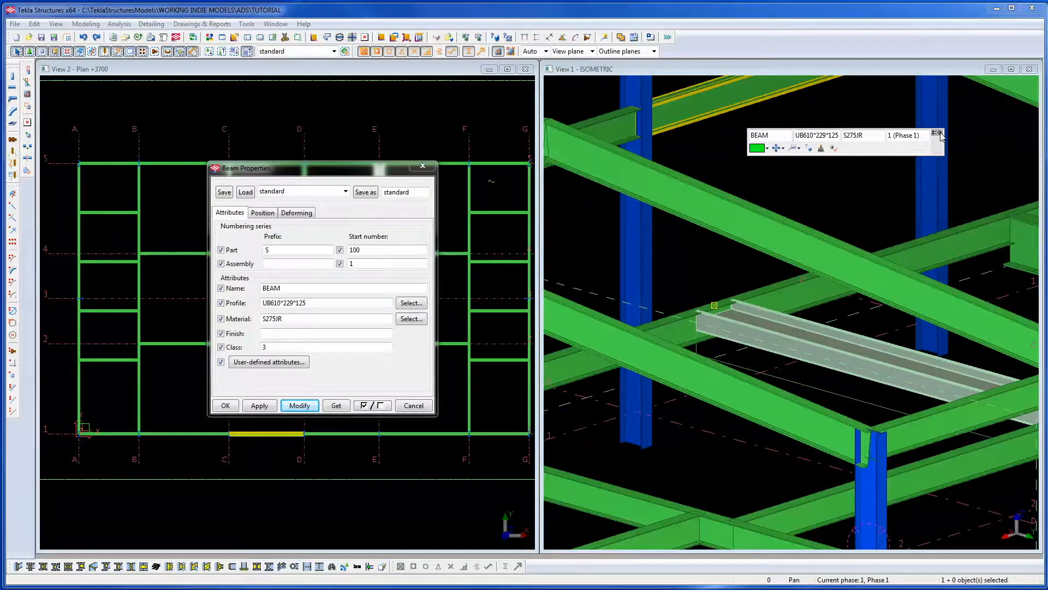
pyautogui.click(845, 186)
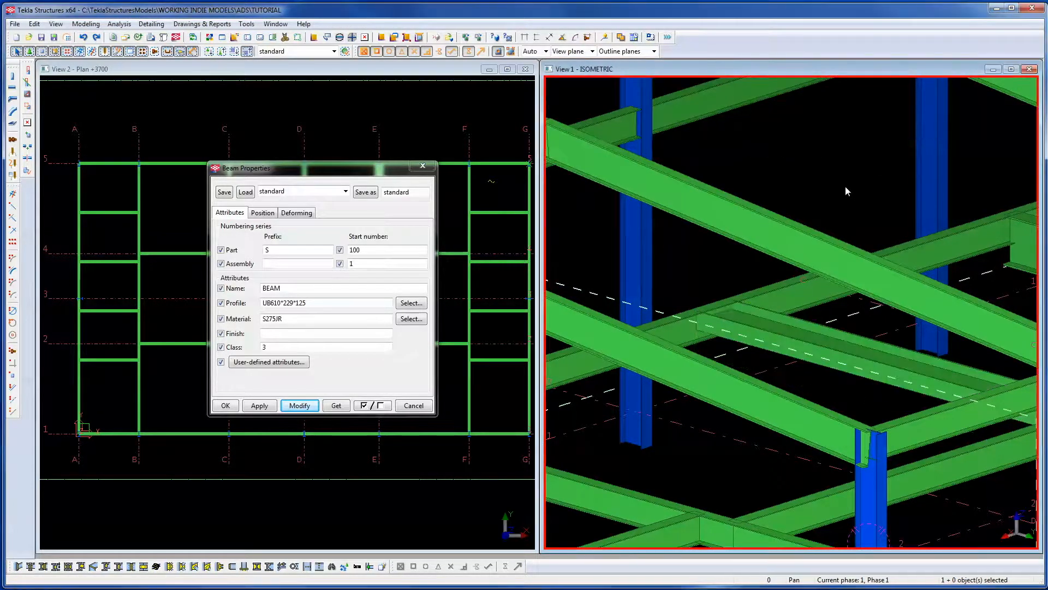
# Set the grid line E beam's rotation angle to 0.00 and its position to the upper middle using the contextual toolbar.
pyautogui.click(759, 329)
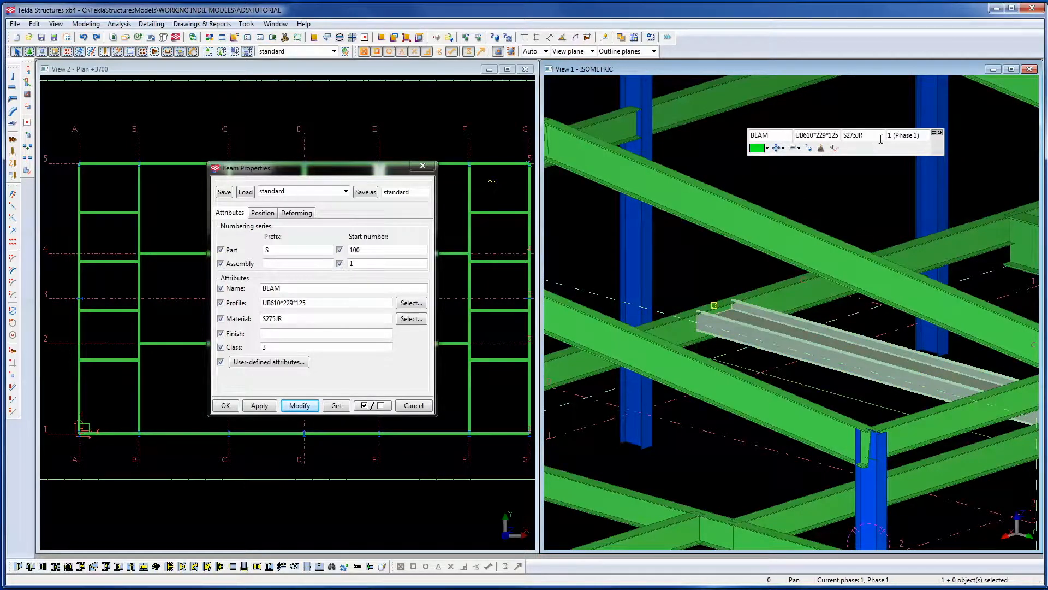
pyautogui.click(783, 148)
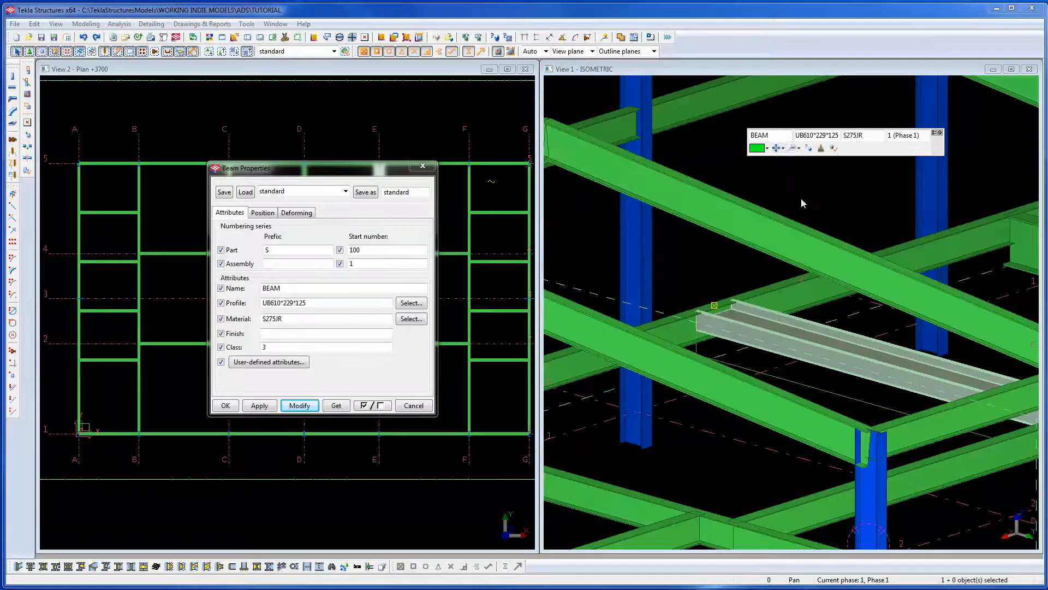
pyautogui.click(786, 152)
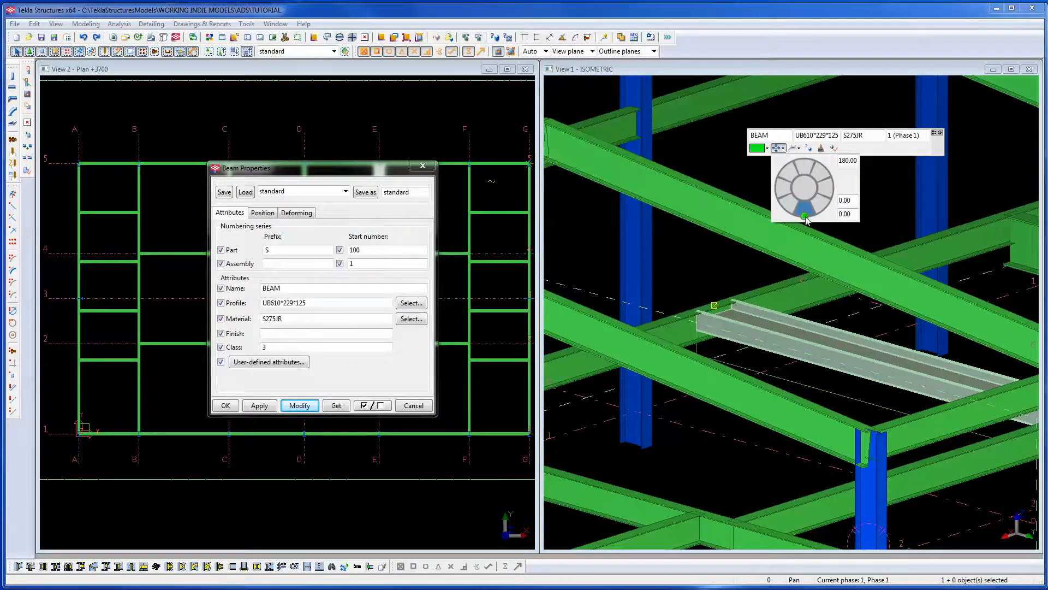
pyautogui.moveTo(803, 215); pyautogui.dragTo(805, 172)
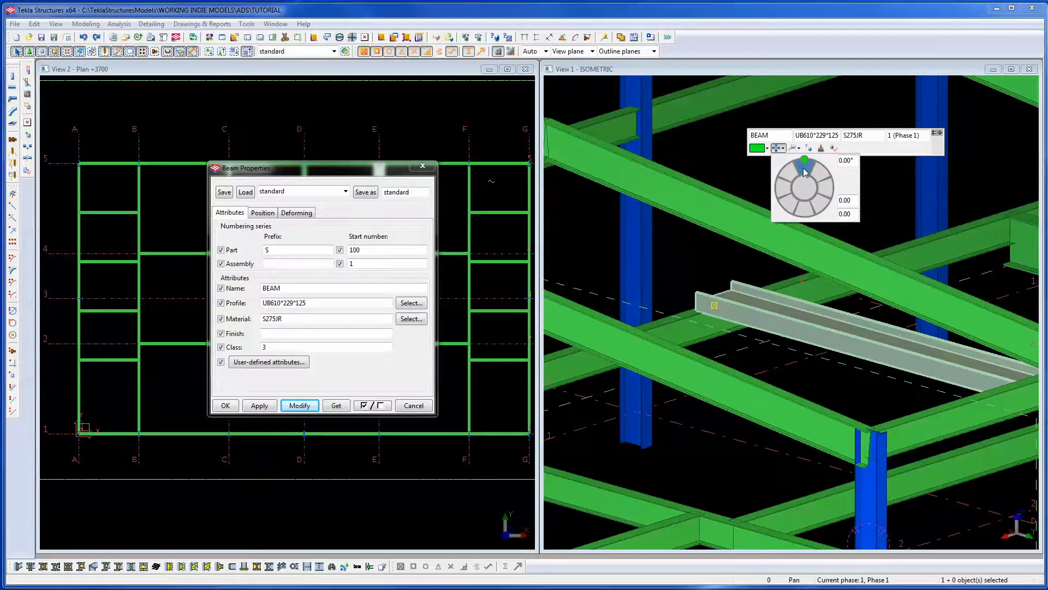
# Try the other position options around the wheel for the grid line E beam and return it to the upper middle.
pyautogui.click(789, 174)
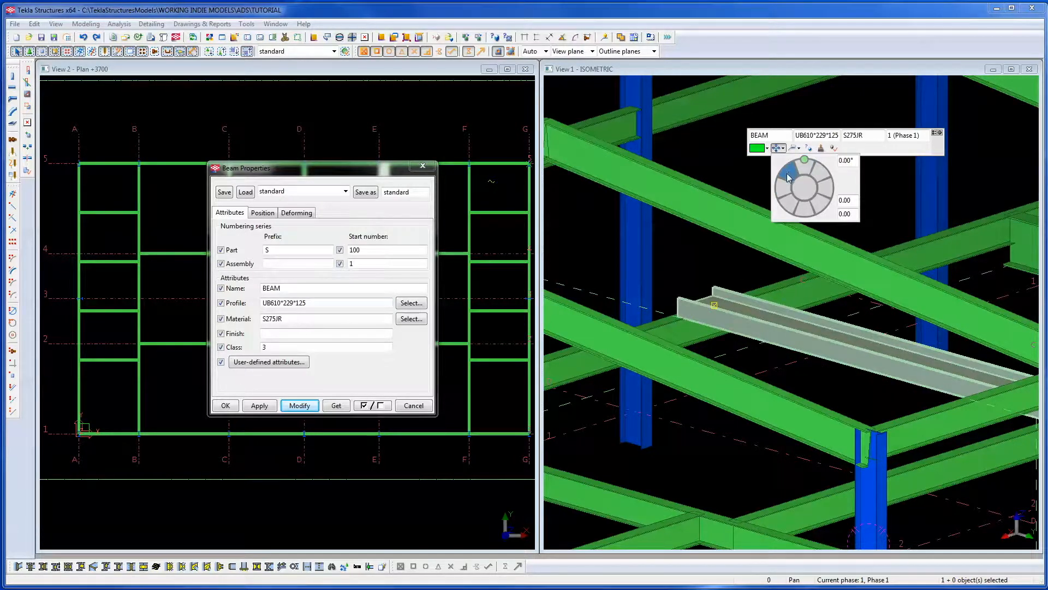
pyautogui.click(785, 188)
pyautogui.click(788, 209)
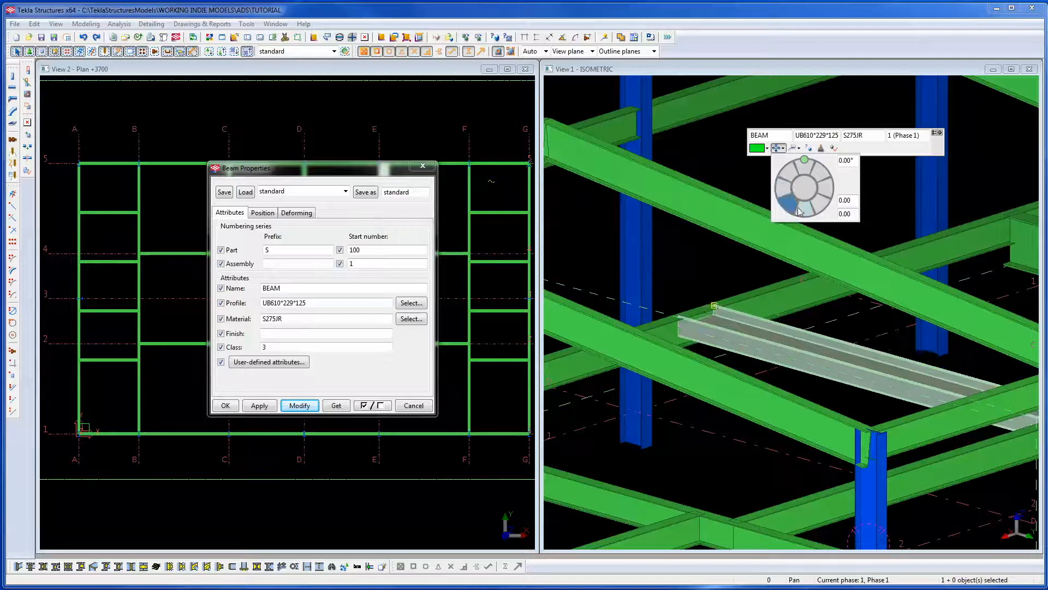
pyautogui.click(802, 213)
pyautogui.click(823, 201)
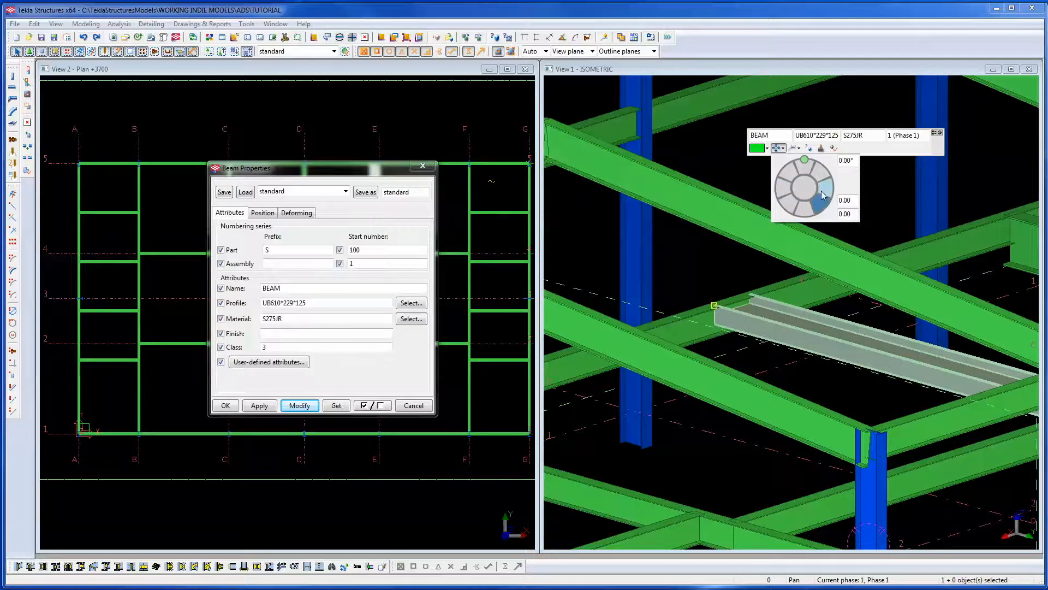
pyautogui.click(825, 190)
pyautogui.click(820, 173)
pyautogui.click(807, 170)
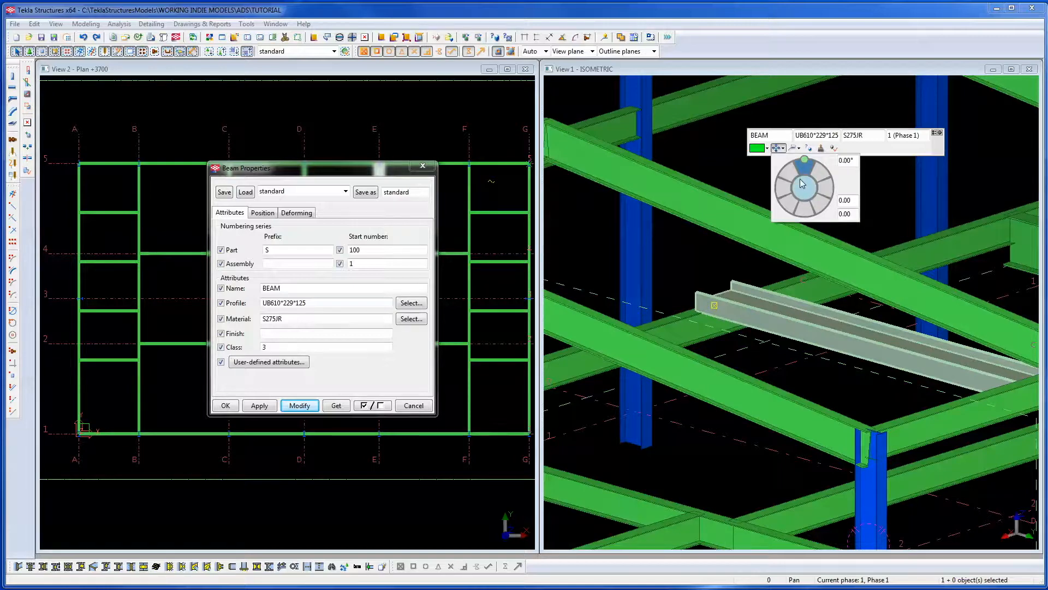
pyautogui.click(904, 196)
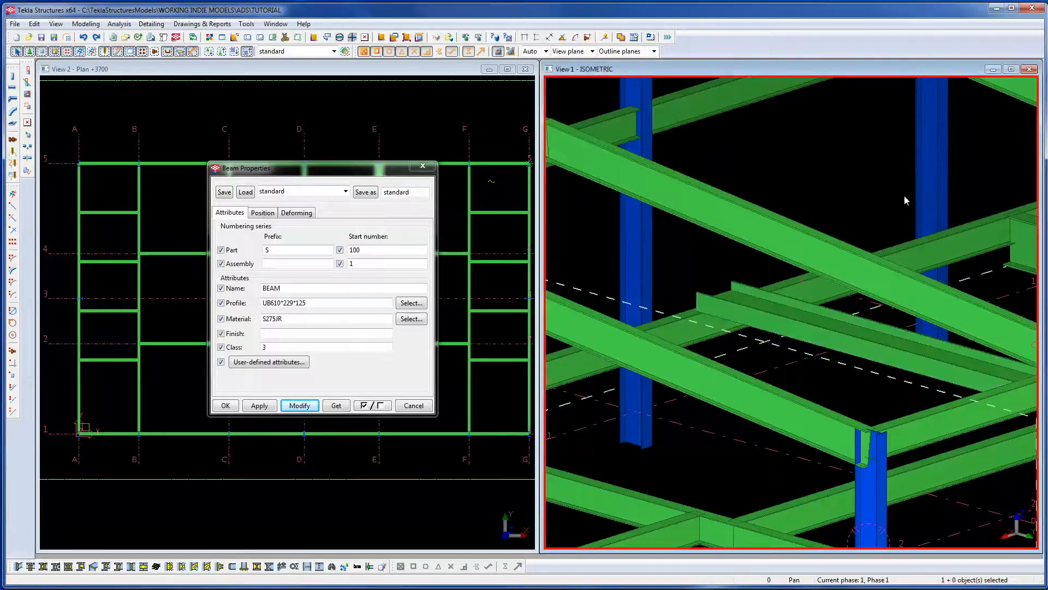
# Load the grid line D beam's properties, apply all of them to the flat grid line E beam, and close the properties dialog.
pyautogui.moveTo(988, 171); pyautogui.dragTo(817, 165, button='middle')
pyautogui.click(907, 269)
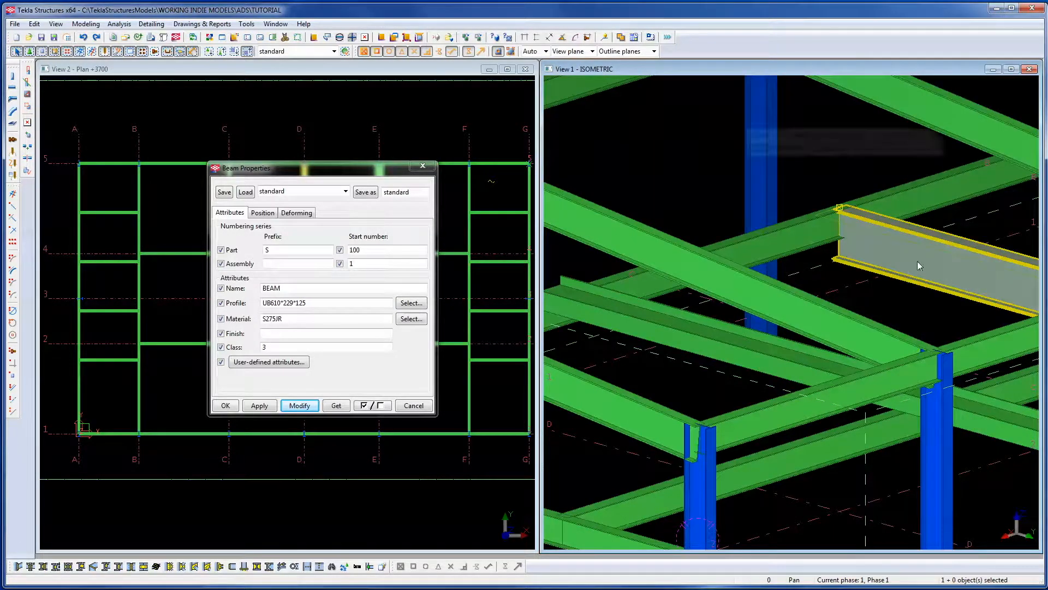
pyautogui.click(628, 317)
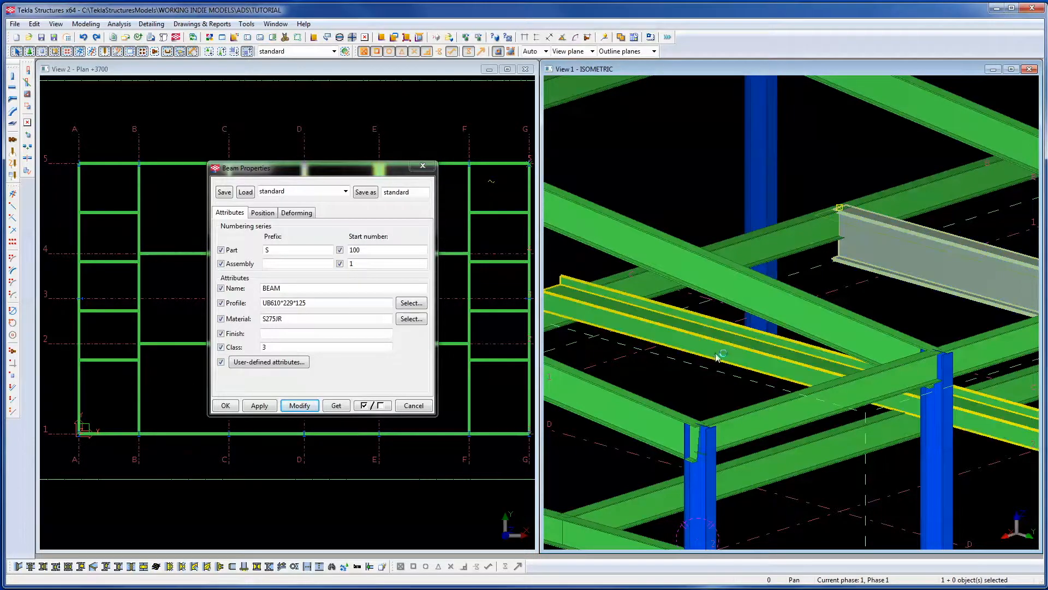
pyautogui.click(287, 408)
pyautogui.click(640, 182)
pyautogui.scroll(-3, 781, 168)
pyautogui.click(923, 244)
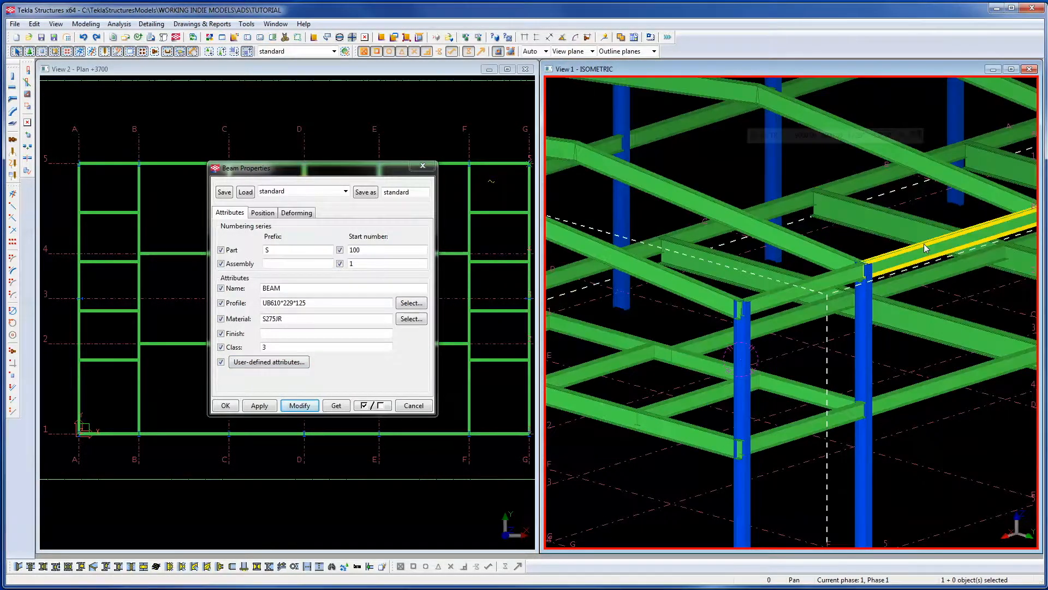
pyautogui.moveTo(925, 248); pyautogui.dragTo(873, 282, button='middle')
pyautogui.scroll(-2, 873, 280)
pyautogui.click(342, 124)
pyautogui.moveTo(374, 172); pyautogui.dragTo(918, 187)
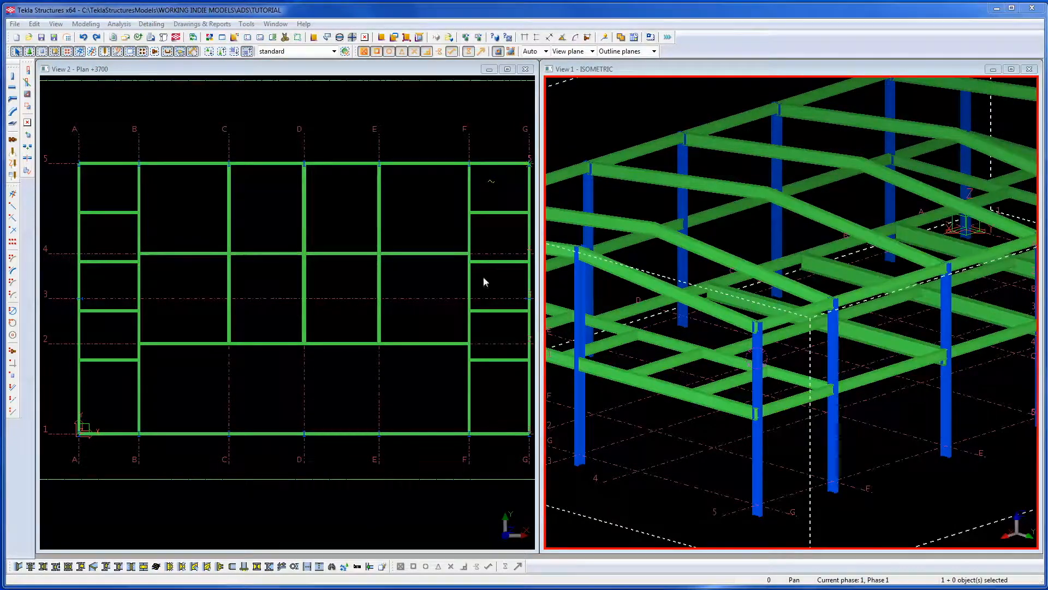
# Select the +3700 floor beams on grid lines 2, C, D and E and change only their class to 12.
pyautogui.click(414, 325)
pyautogui.click(411, 343)
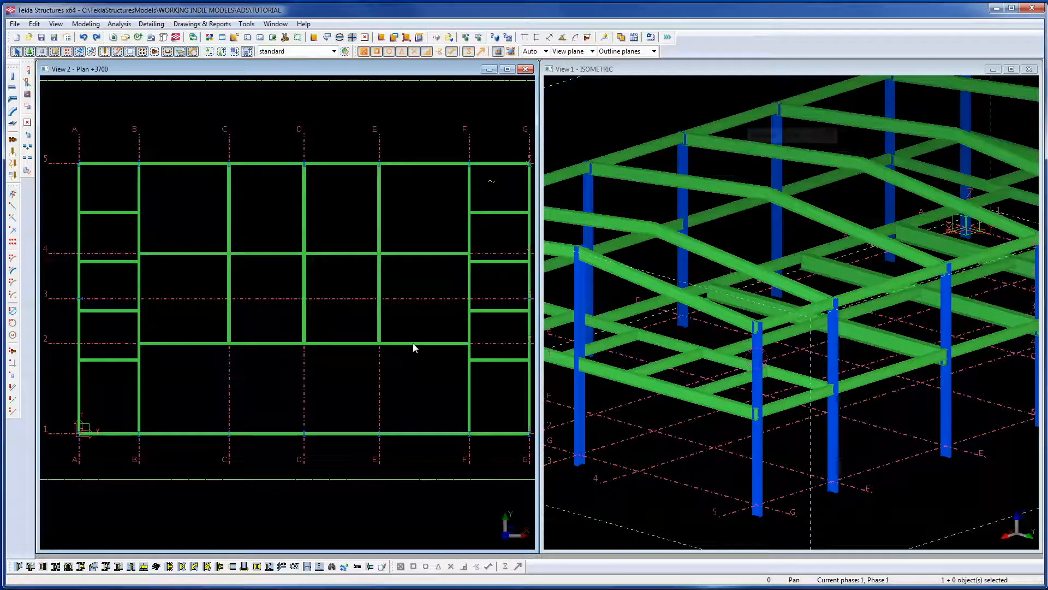
pyautogui.click(414, 344)
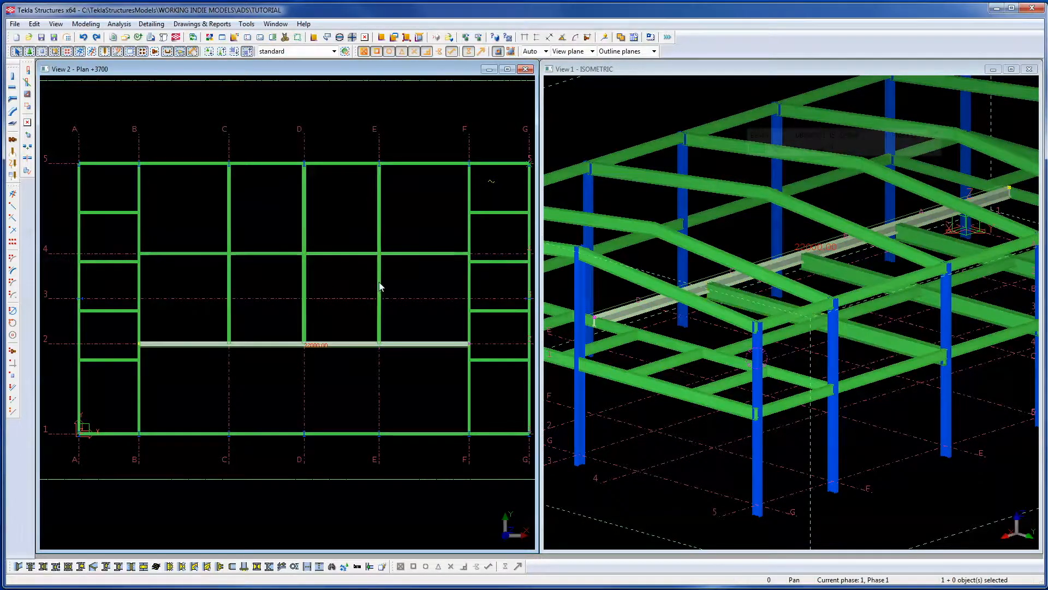
pyautogui.keyDown('ctrl'); pyautogui.click(306, 276); pyautogui.keyUp('ctrl')
pyautogui.keyDown('ctrl'); pyautogui.click(378, 273); pyautogui.keyUp('ctrl')
pyautogui.keyDown('ctrl'); pyautogui.moveTo(393, 274); pyautogui.dragTo(191, 228); pyautogui.keyUp('ctrl')
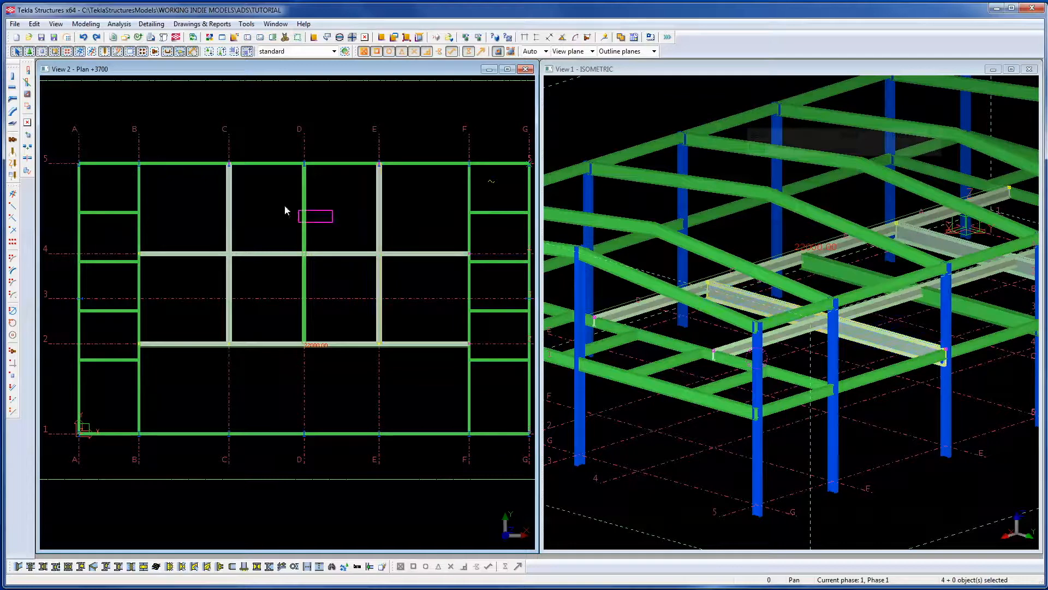
pyautogui.keyDown('ctrl'); pyautogui.moveTo(284, 206); pyautogui.dragTo(284, 205); pyautogui.keyUp('ctrl')
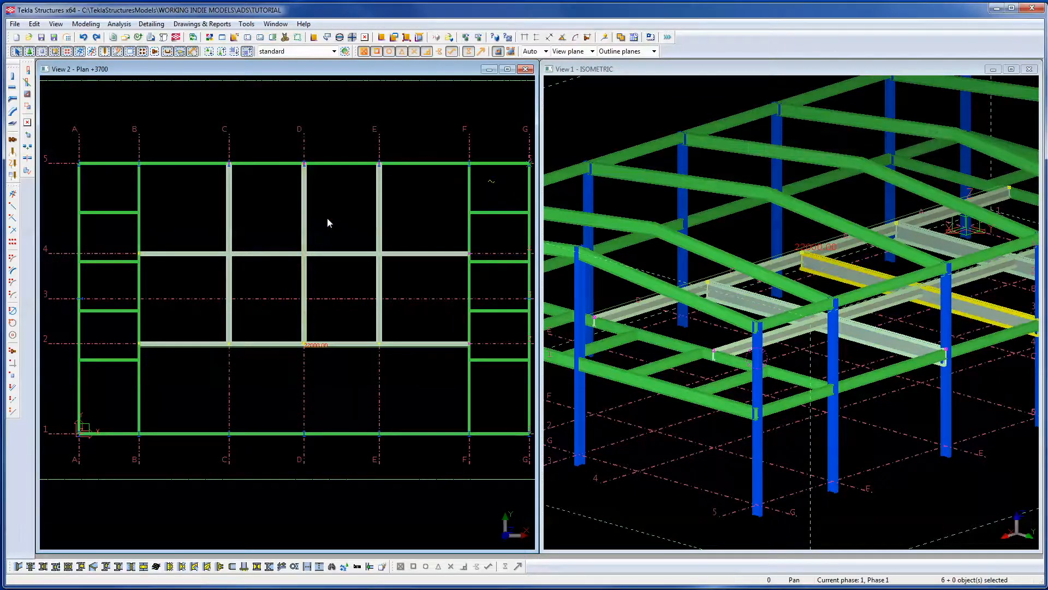
pyautogui.keyDown('ctrl'); pyautogui.doubleClick(338, 254); pyautogui.keyUp('ctrl')
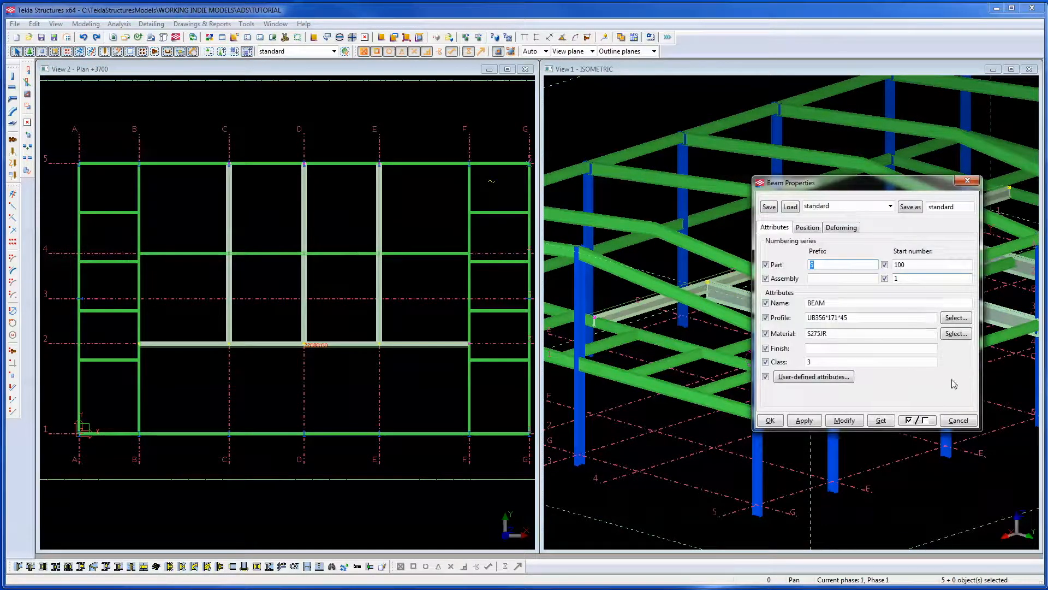
pyautogui.click(923, 420)
pyautogui.doubleClick(808, 363)
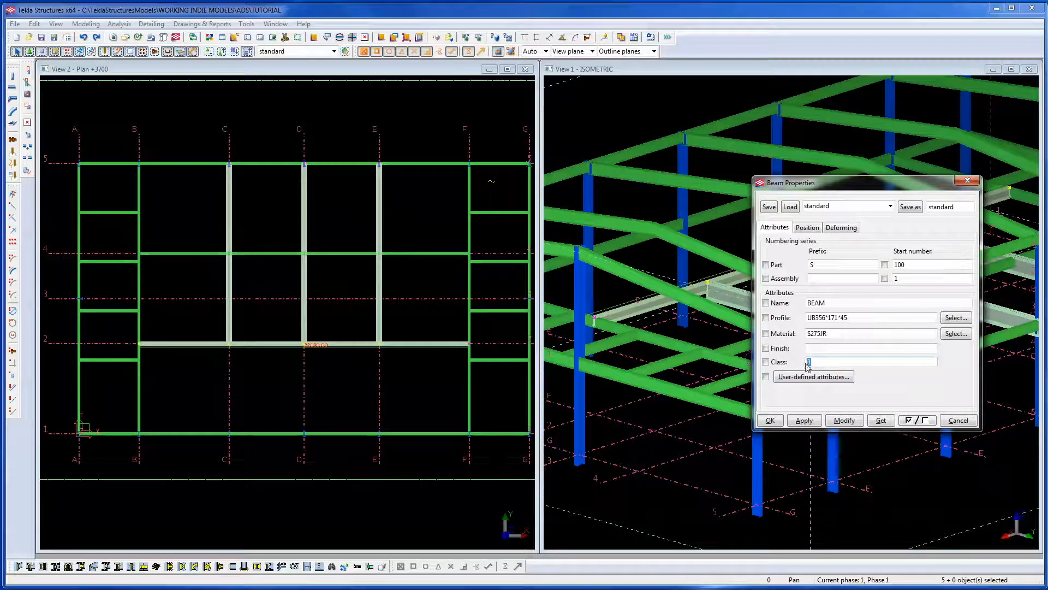
pyautogui.write('12')
pyautogui.click(844, 420)
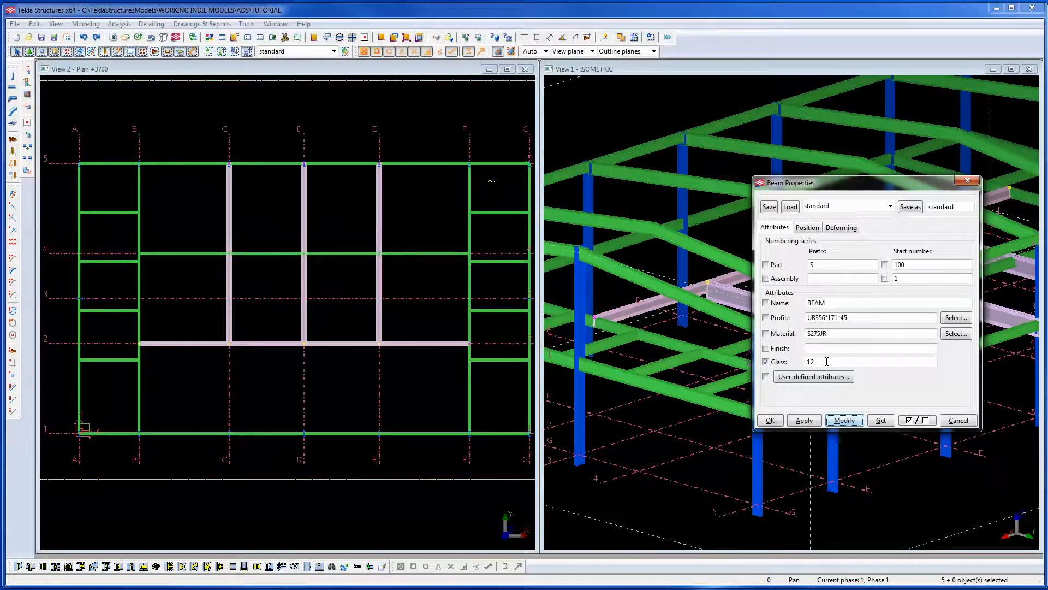
# Apply class 12 to the grid line 4 beam as well and close the beam properties.
pyautogui.click(451, 253)
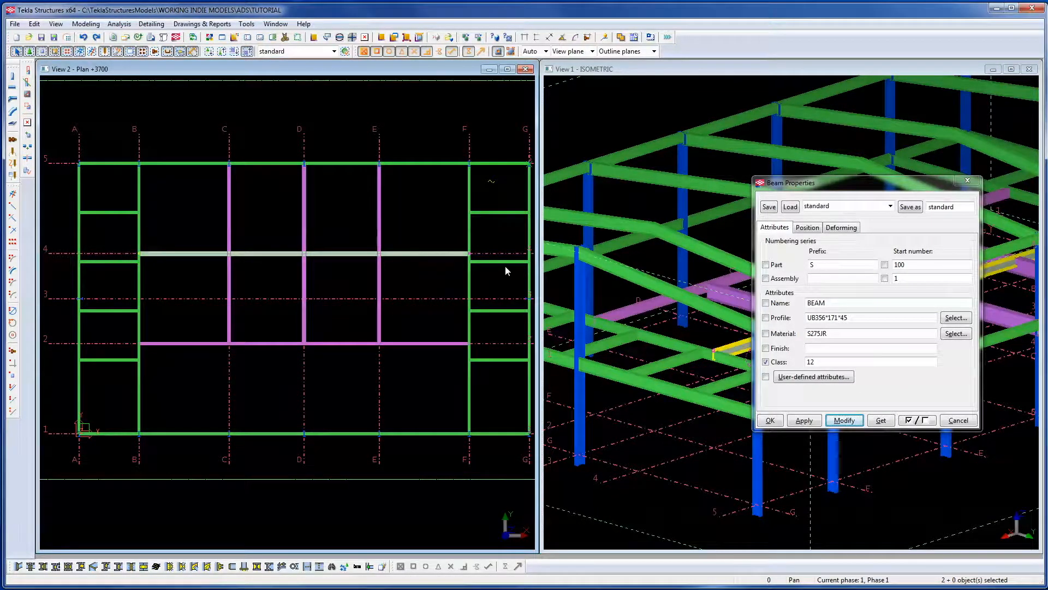
pyautogui.click(855, 423)
pyautogui.click(967, 181)
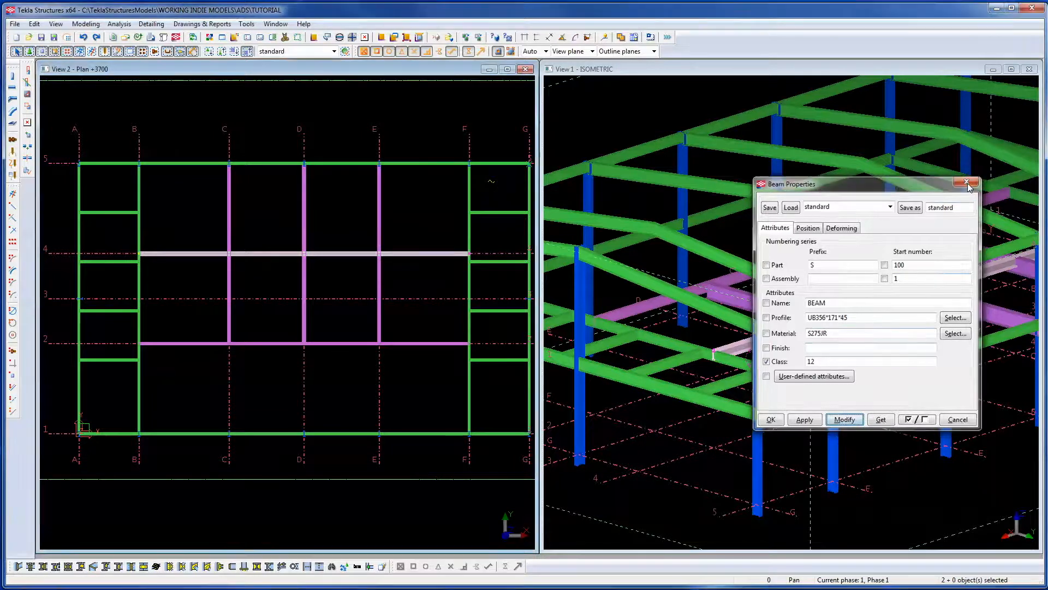
pyautogui.click(897, 418)
# Apply only the UB610*229*125 profile from the grid line E beam to the +3700 beam on grid line 2, and close the properties.
pyautogui.scroll(2, 735, 309)
pyautogui.moveTo(735, 309); pyautogui.dragTo(829, 305, button='middle')
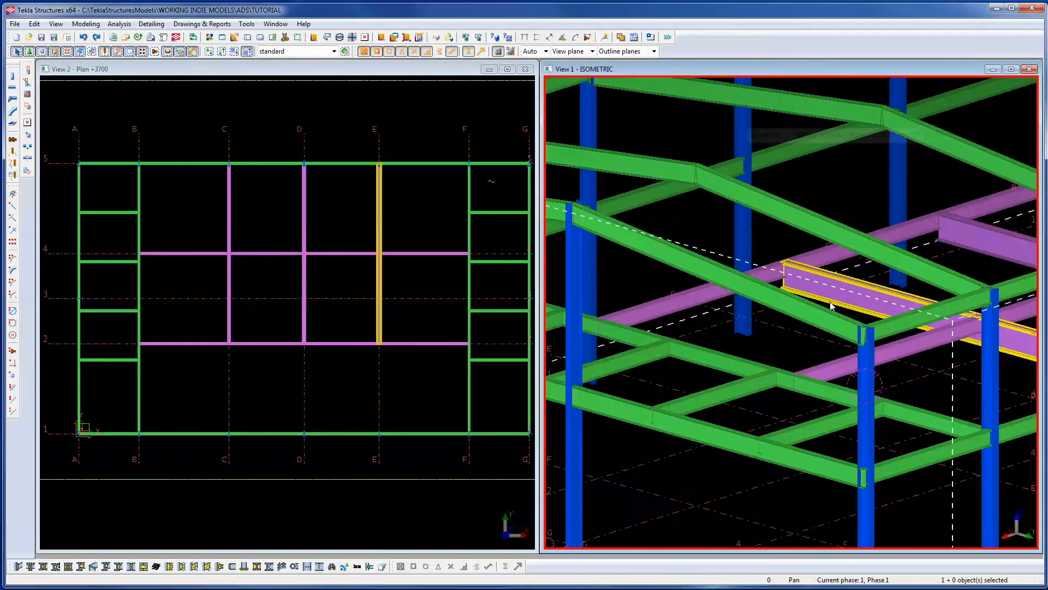
pyautogui.scroll(2, 831, 304)
pyautogui.doubleClick(839, 301)
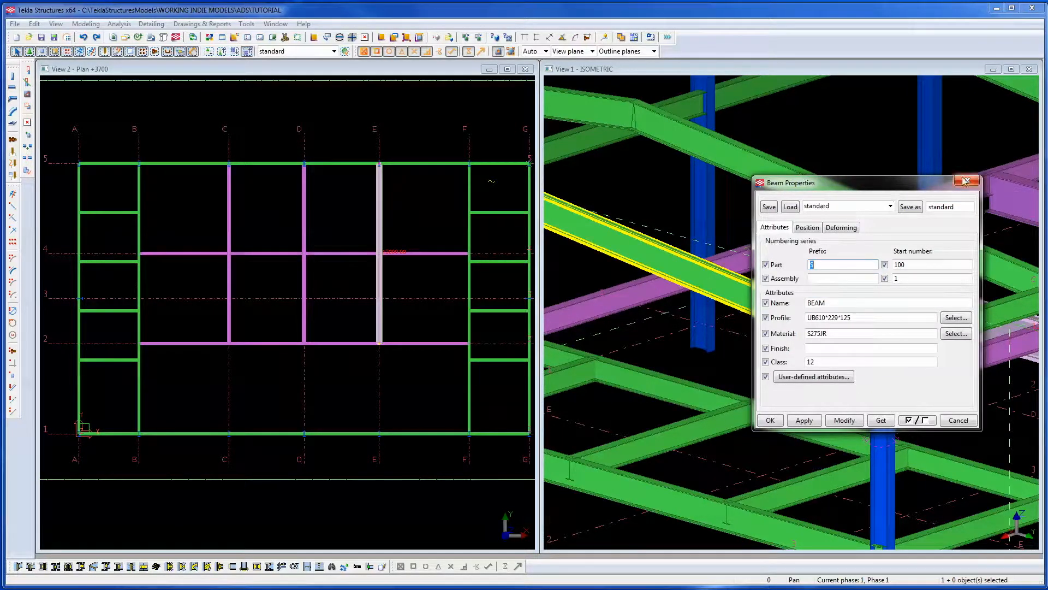
pyautogui.moveTo(872, 189); pyautogui.dragTo(275, 200)
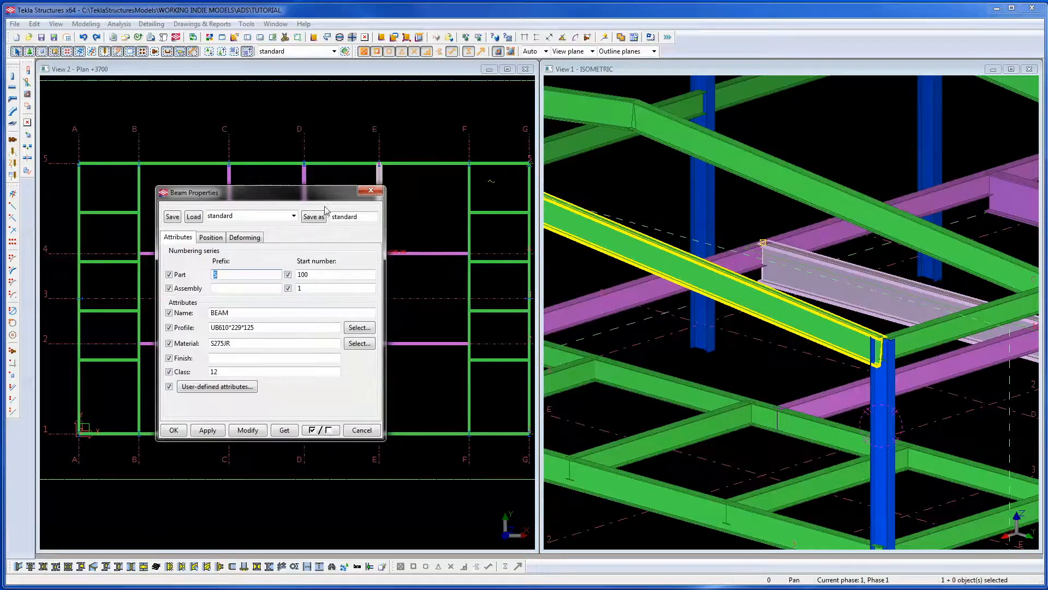
pyautogui.click(611, 315)
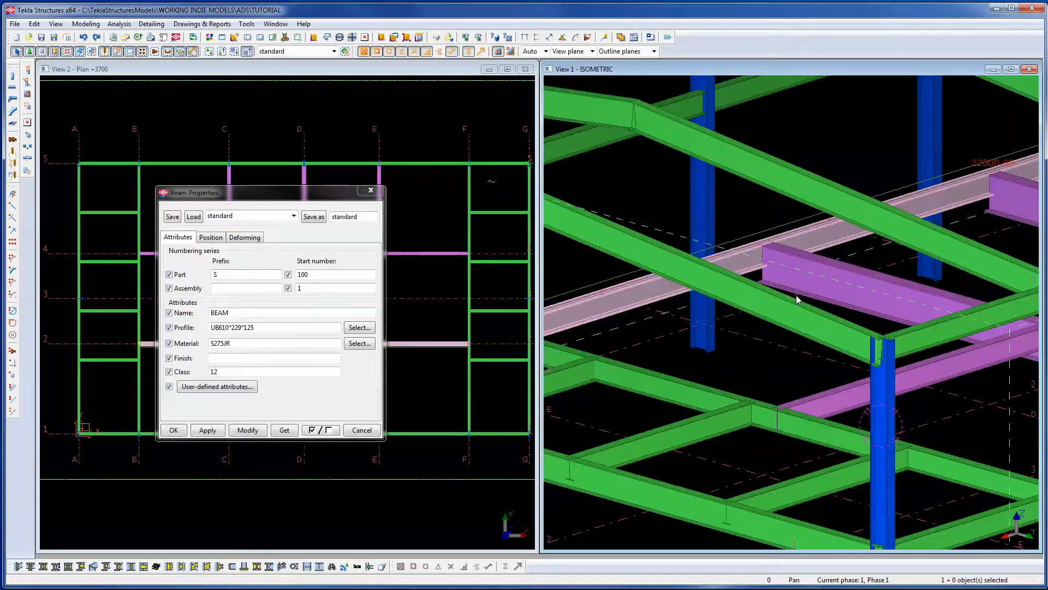
pyautogui.click(814, 293)
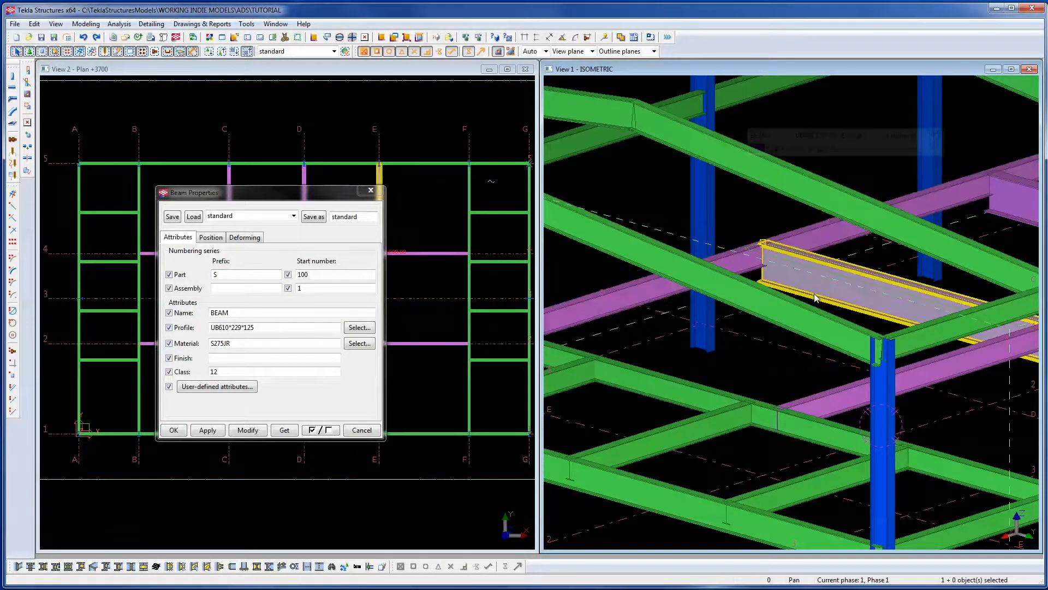
pyautogui.click(629, 312)
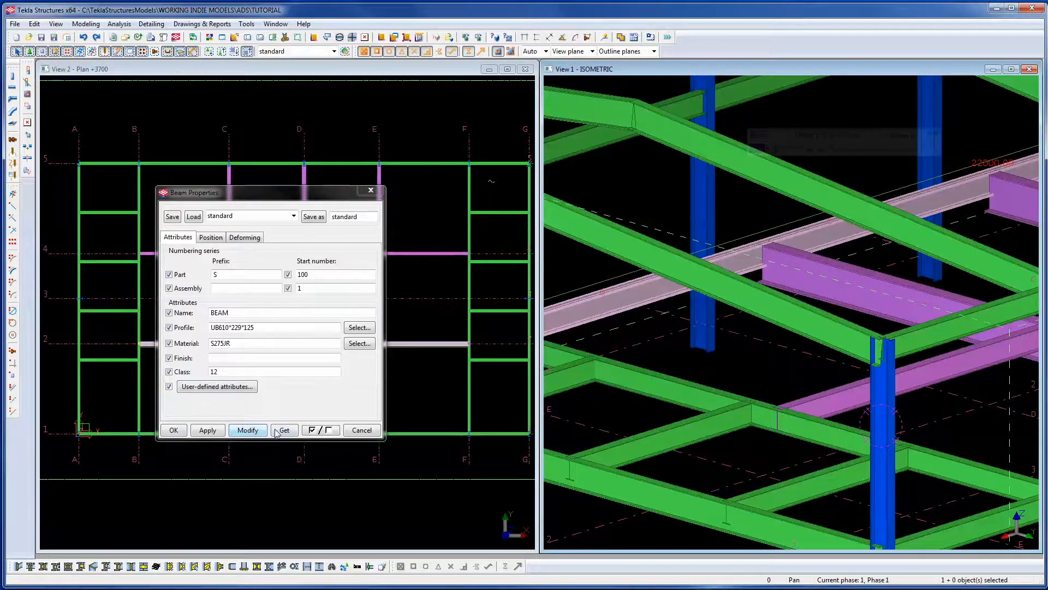
pyautogui.click(321, 430)
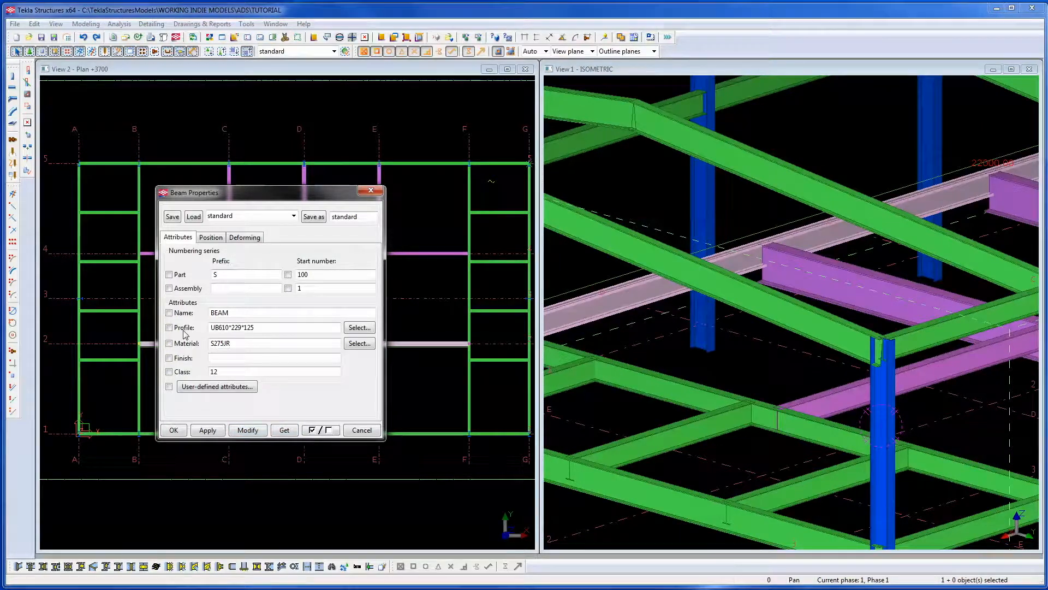
pyautogui.click(248, 430)
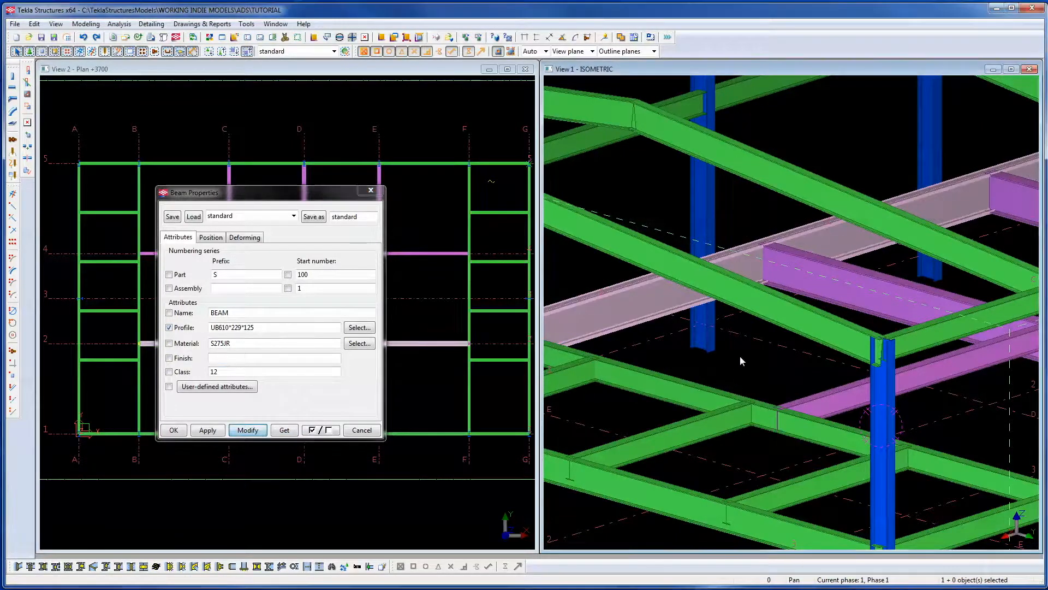
pyautogui.click(823, 280)
pyautogui.scroll(-5, 823, 279)
pyautogui.click(899, 309)
pyautogui.keyDown('ctrl'); pyautogui.moveTo(885, 318); pyautogui.dragTo(806, 345, button='middle'); pyautogui.keyUp('ctrl')
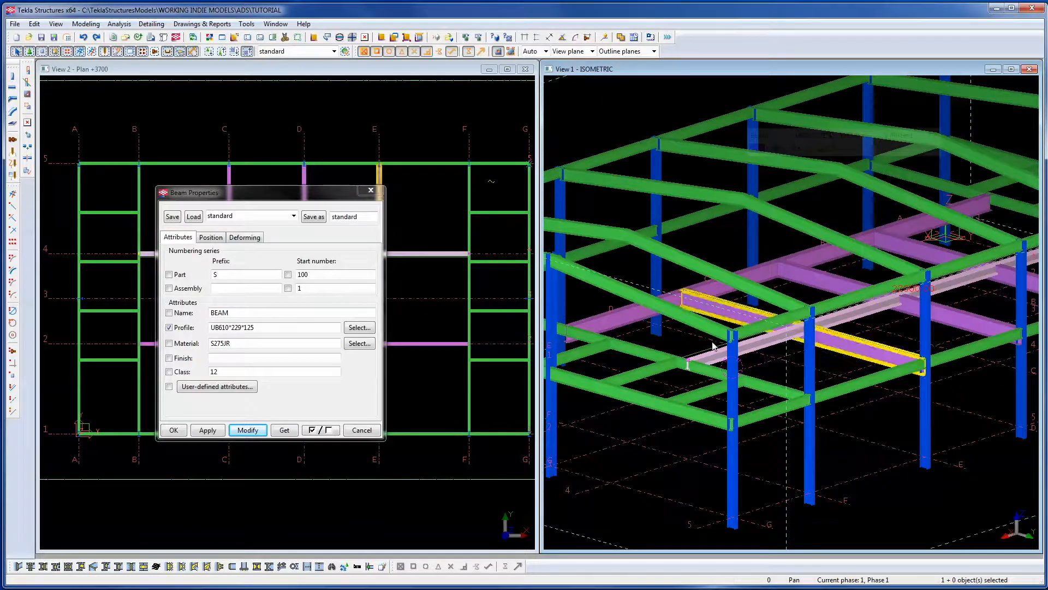
pyautogui.click(371, 190)
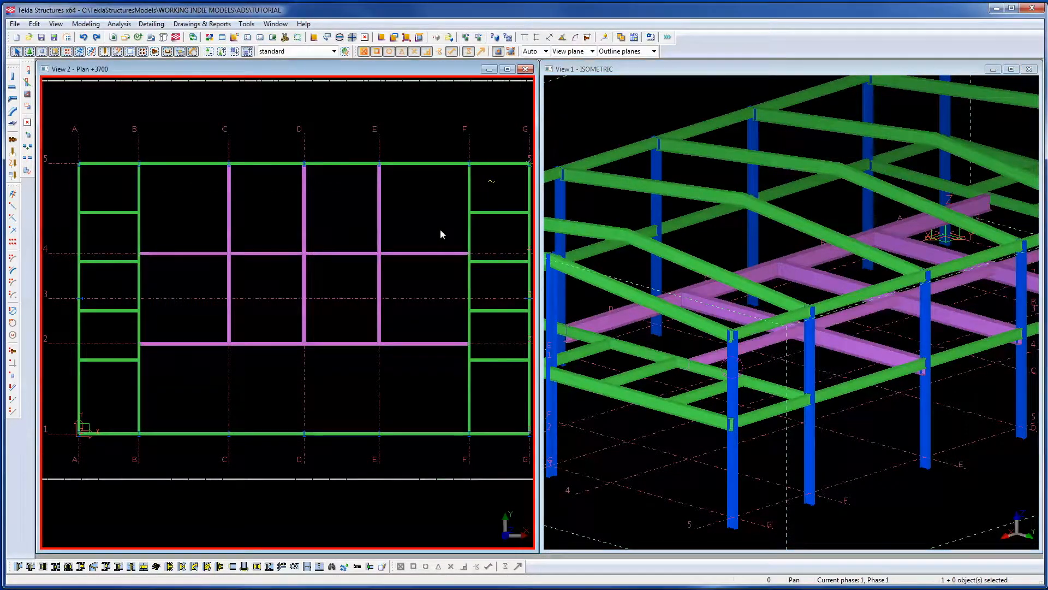
# Move the grid line 4 beam linearly by dY 2727.28, picking from the F/4 intersection to the secondary beam's end between grid lines 4 and 5.
pyautogui.rightClick(435, 224)
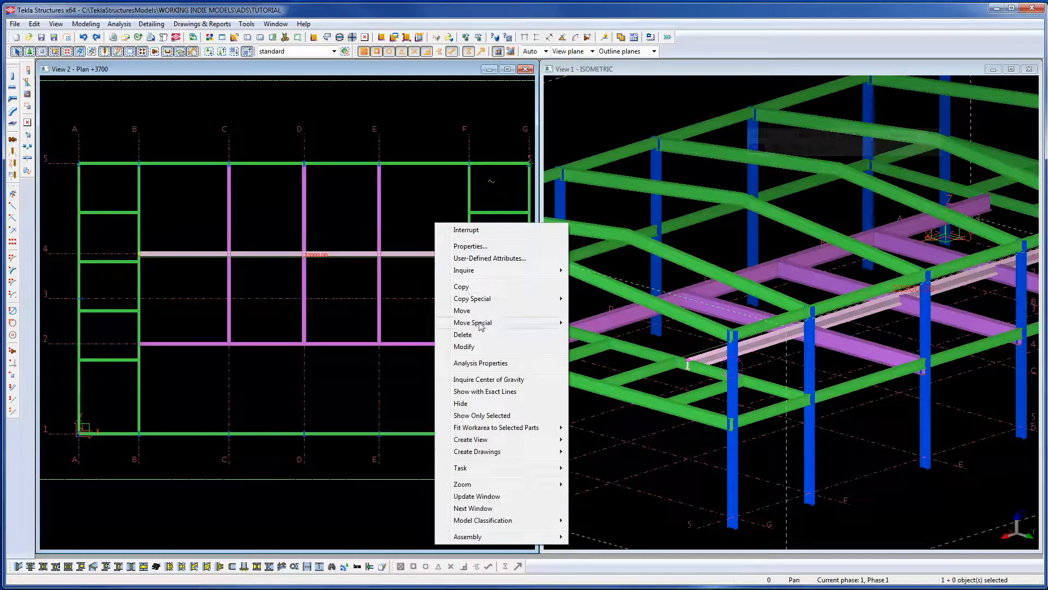
pyautogui.moveTo(557, 323)
pyautogui.click(588, 328)
pyautogui.scroll(5, 471, 268)
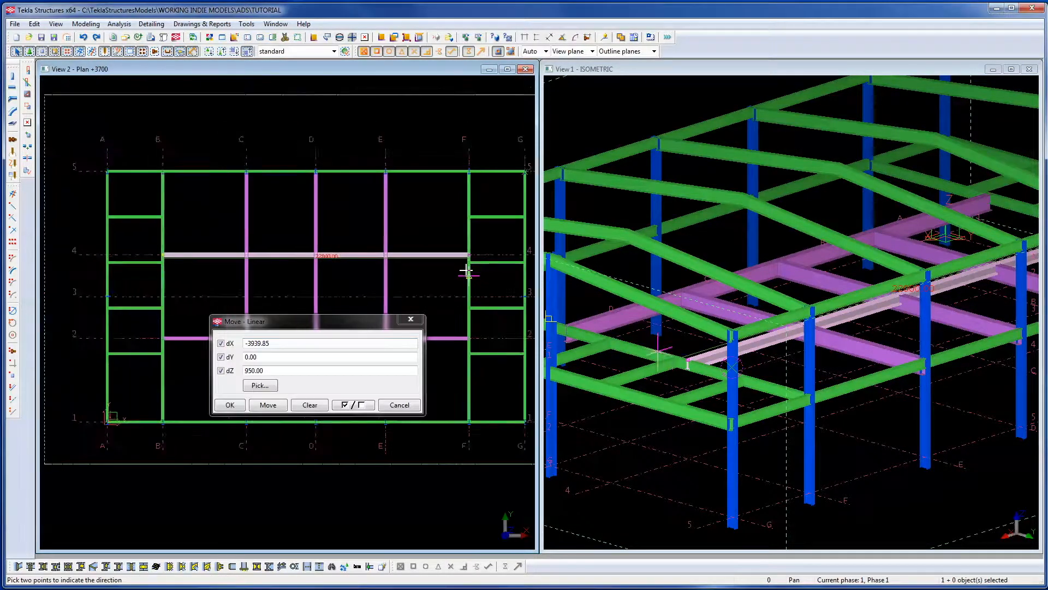
pyautogui.click(471, 215)
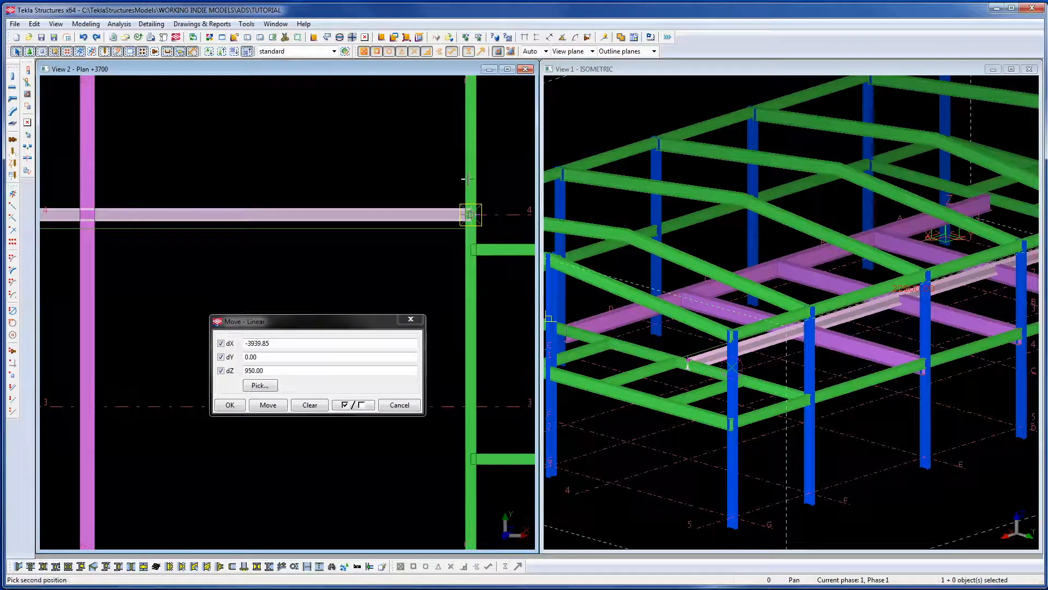
pyautogui.moveTo(471, 217); pyautogui.dragTo(426, 447, button='middle')
pyautogui.click(427, 270)
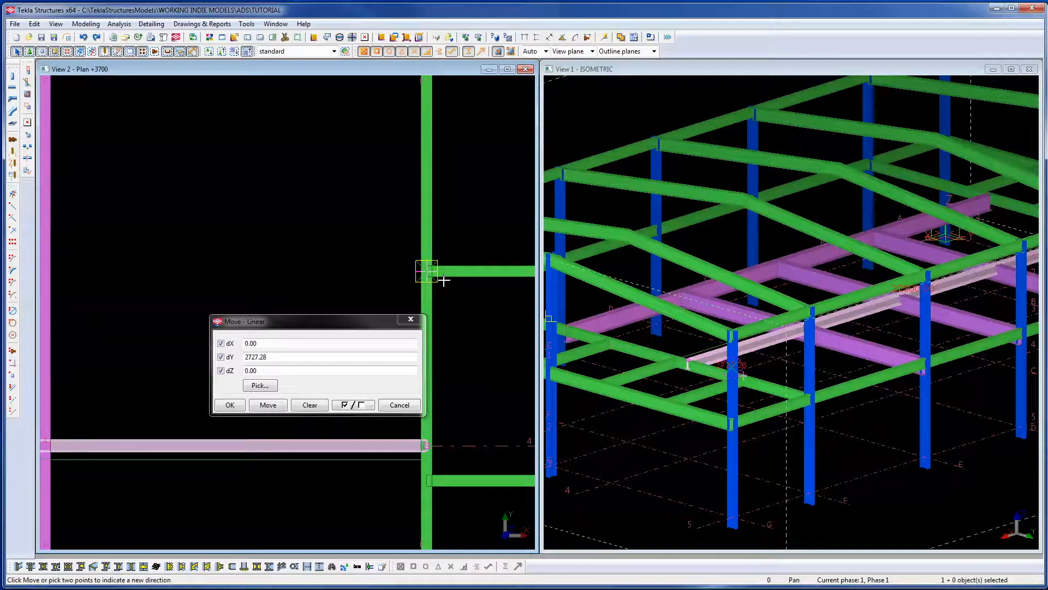
pyautogui.click(275, 404)
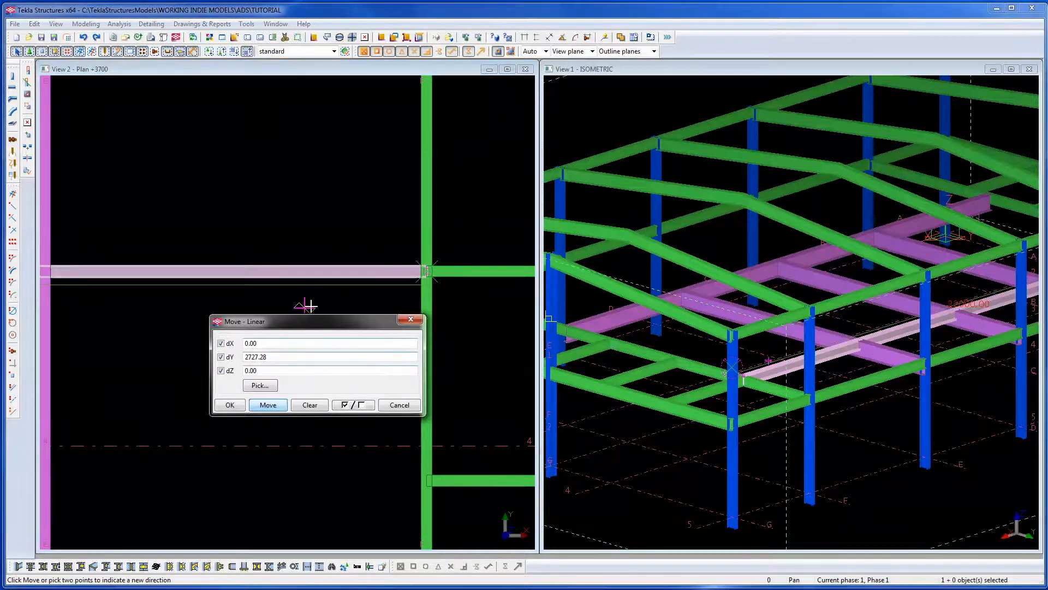
pyautogui.rightClick(384, 310)
pyautogui.click(411, 318)
pyautogui.moveTo(807, 336); pyautogui.dragTo(988, 312, button='middle')
pyautogui.scroll(-4, 366, 218)
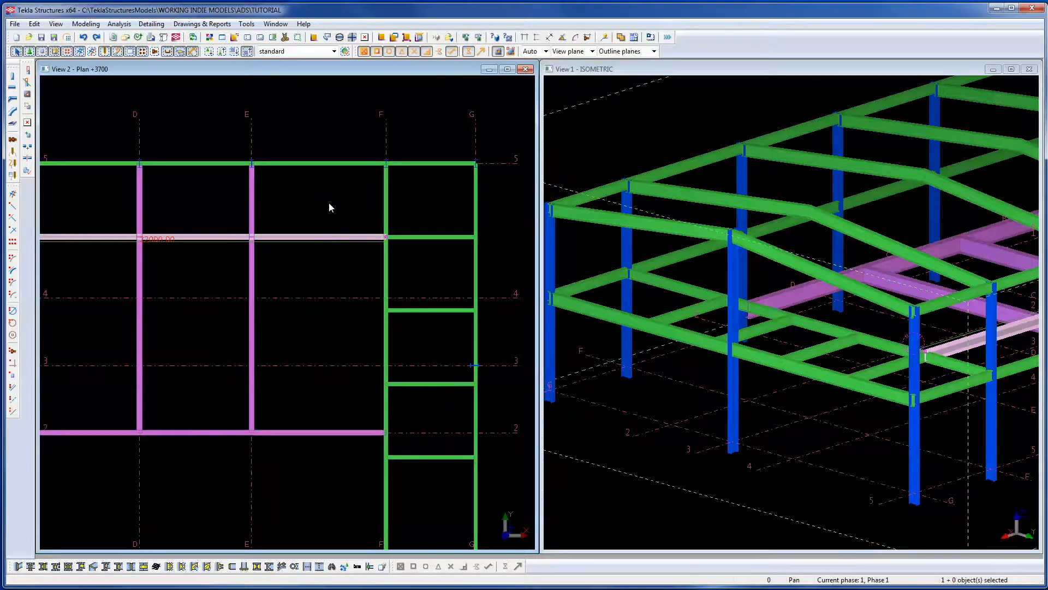
# Split the long secondary beam between grid lines 4 and 5 where it crosses grid lines C, D and E.
pyautogui.moveTo(329, 202); pyautogui.dragTo(422, 205, button='middle')
pyautogui.click(421, 205)
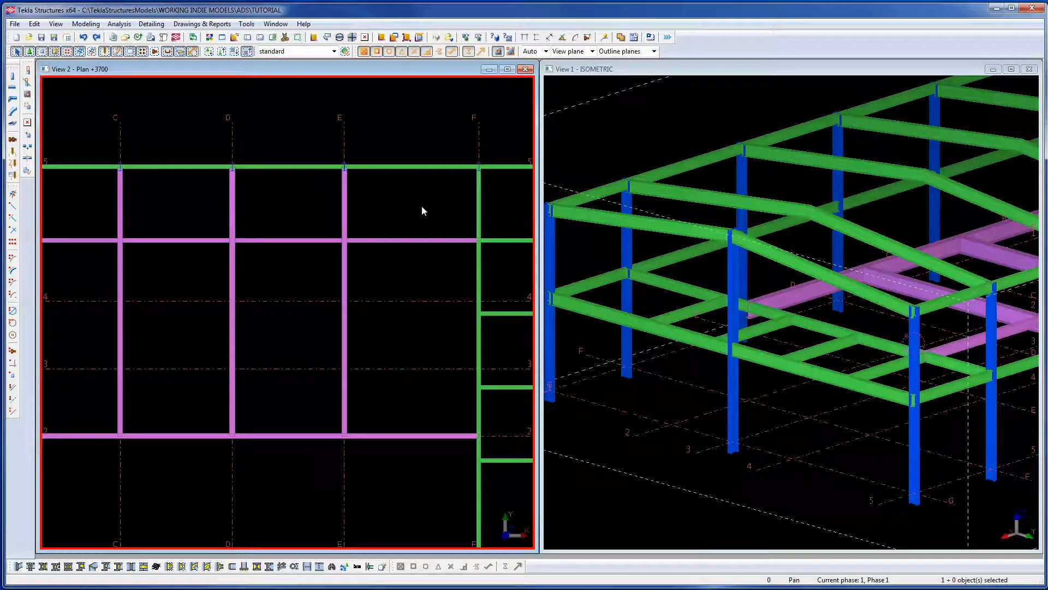
pyautogui.click(405, 239)
pyautogui.moveTo(406, 250); pyautogui.dragTo(497, 258, button='middle')
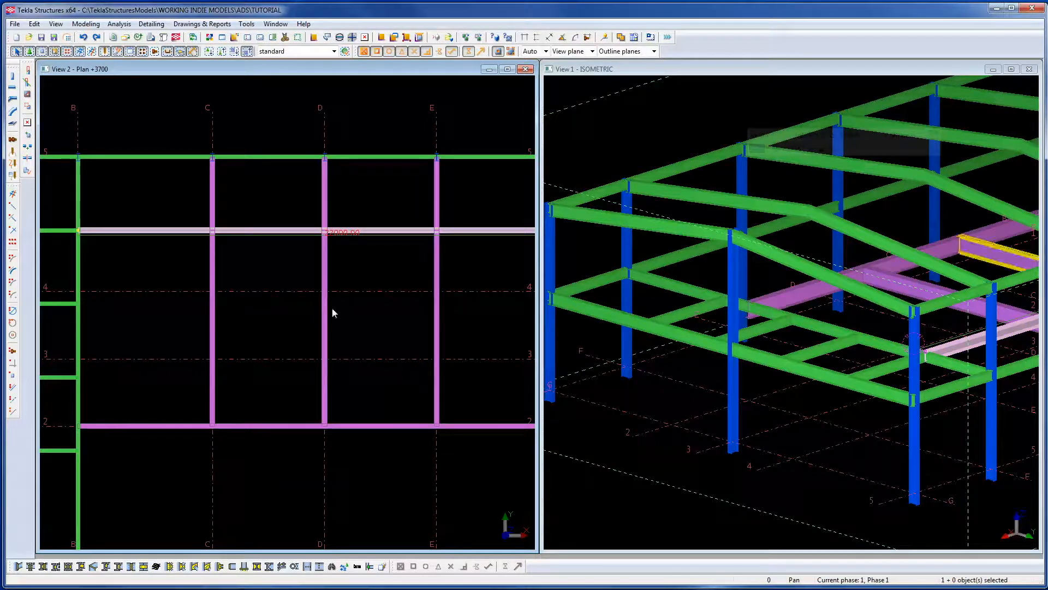
pyautogui.click(242, 191)
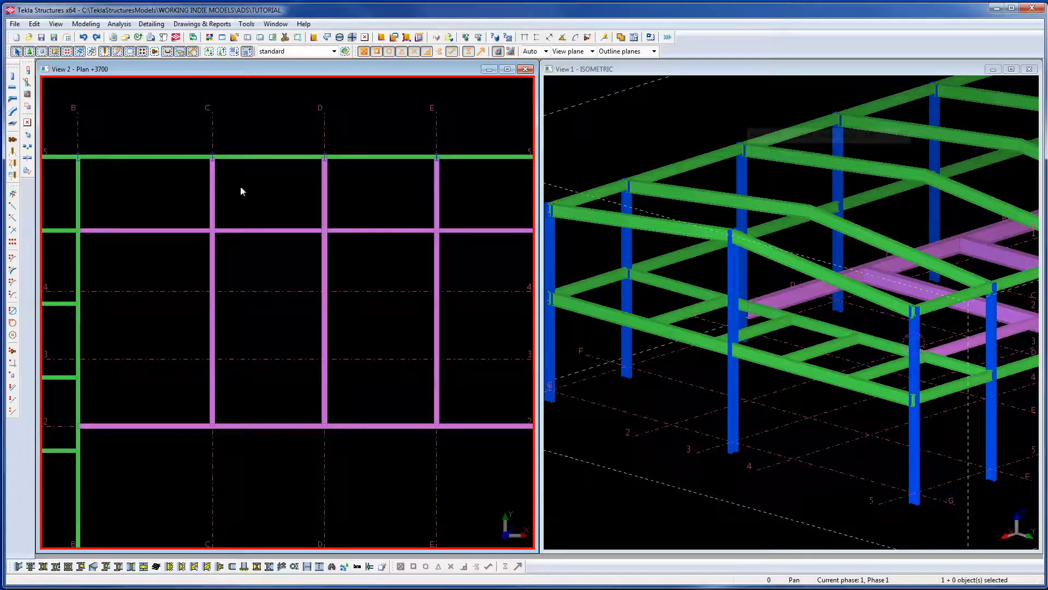
pyautogui.click(28, 158)
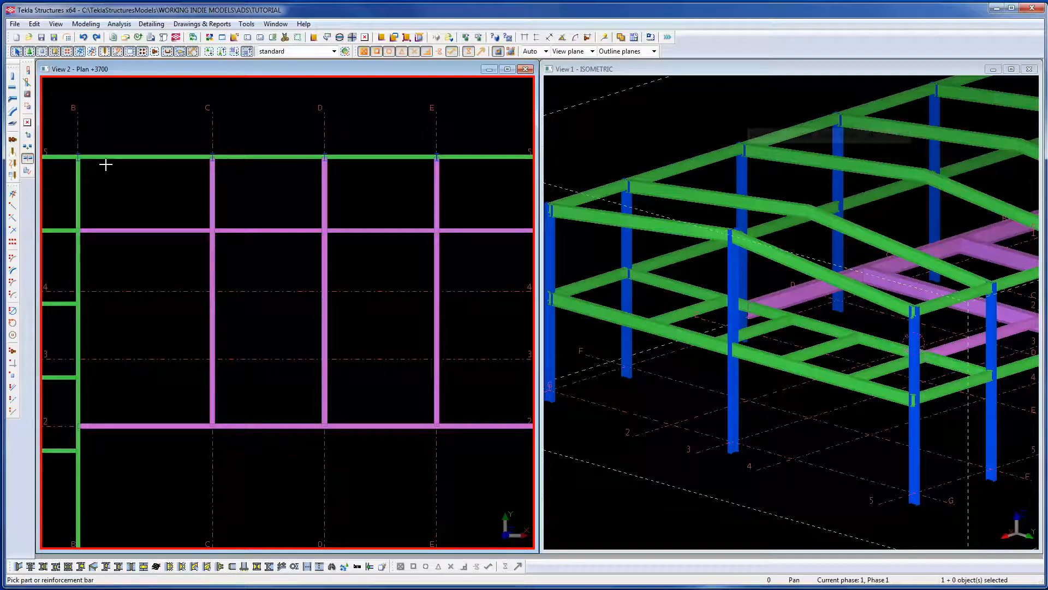
pyautogui.click(228, 234)
pyautogui.click(211, 130)
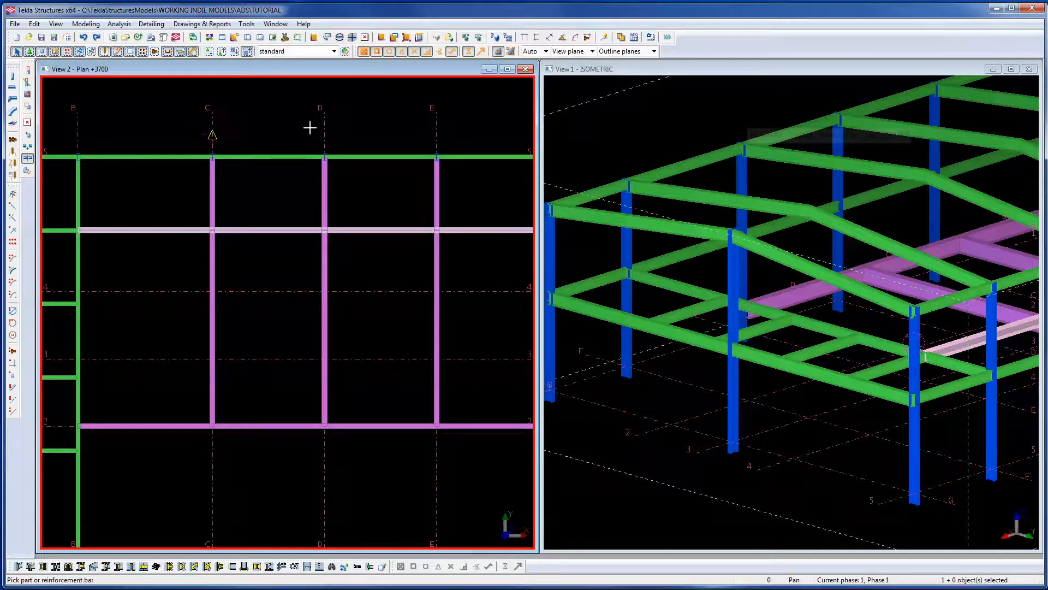
pyautogui.click(358, 231)
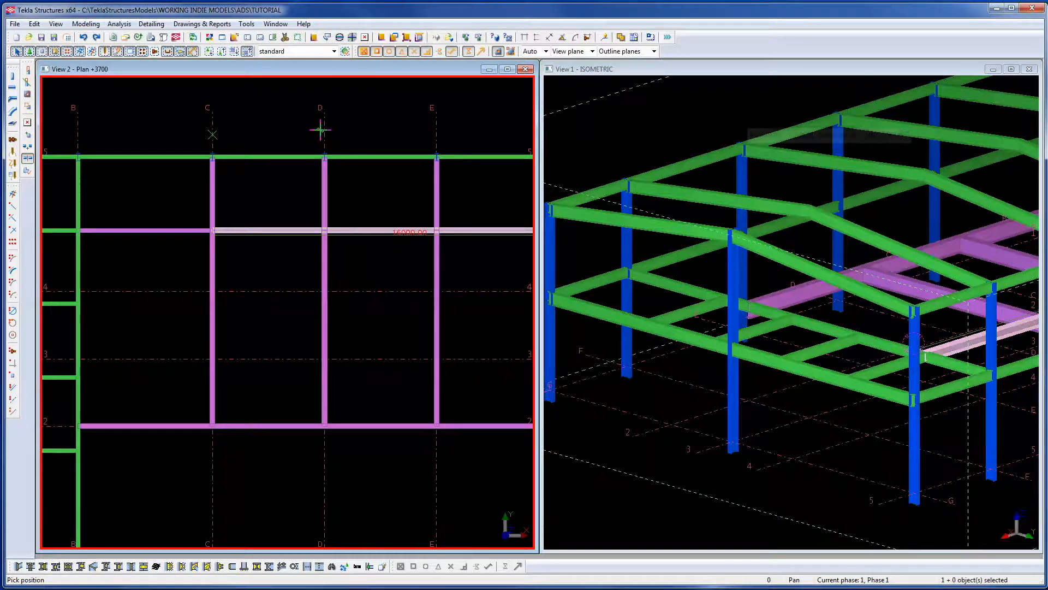
pyautogui.click(322, 133)
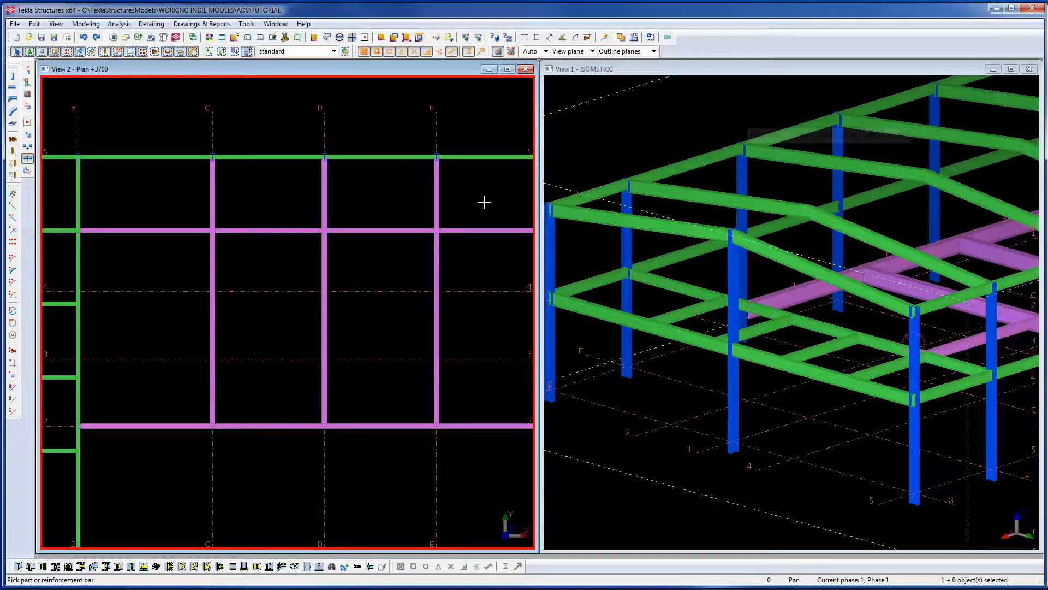
pyautogui.moveTo(484, 202); pyautogui.dragTo(375, 208, button='middle')
pyautogui.rightClick(382, 213)
pyautogui.click(385, 215)
# Copy the four split beam segments to another object, using the uppermost A–B secondary beam as source and the two beams below it as destinations.
pyautogui.click(386, 237)
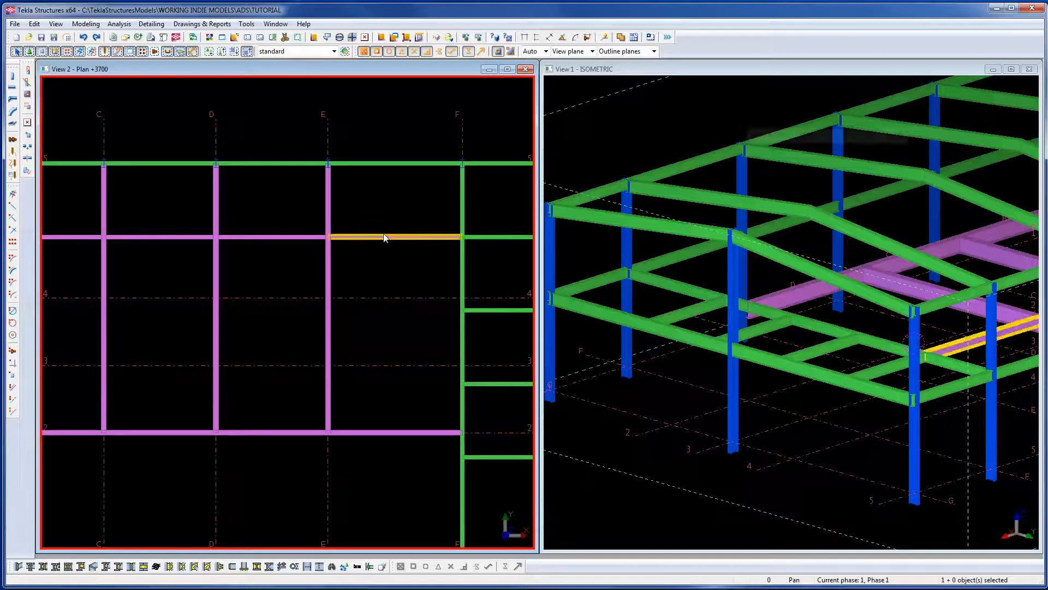
pyautogui.keyDown('shift'); pyautogui.click(281, 238); pyautogui.keyUp('shift')
pyautogui.keyDown('shift'); pyautogui.click(159, 238); pyautogui.keyUp('shift')
pyautogui.keyDown('shift'); pyautogui.click(76, 238); pyautogui.keyUp('shift')
pyautogui.moveTo(171, 253); pyautogui.dragTo(354, 244, button='middle')
pyautogui.rightClick(259, 243)
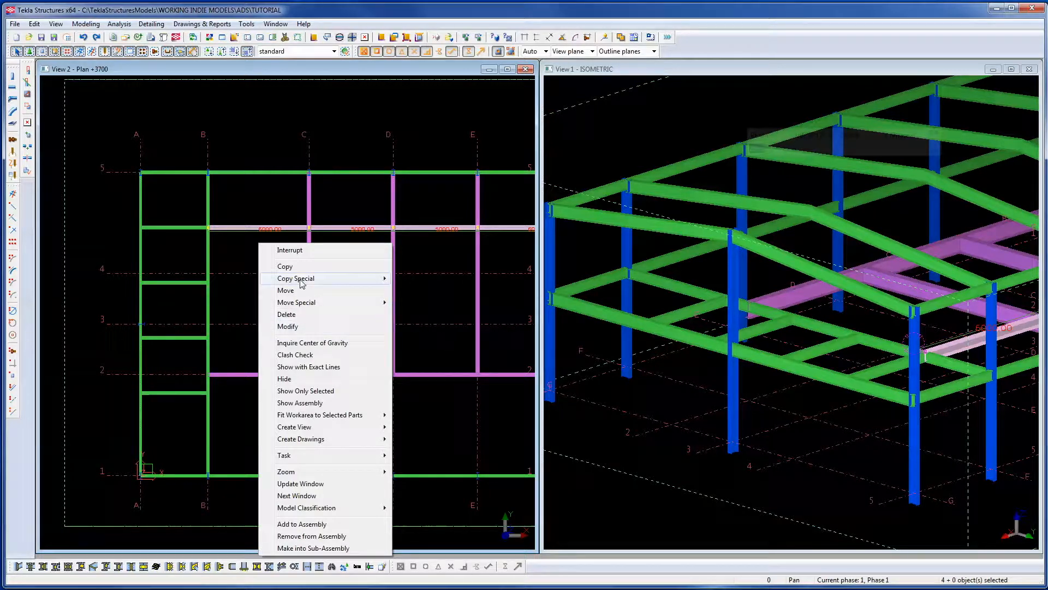
pyautogui.moveTo(302, 283)
pyautogui.click(434, 326)
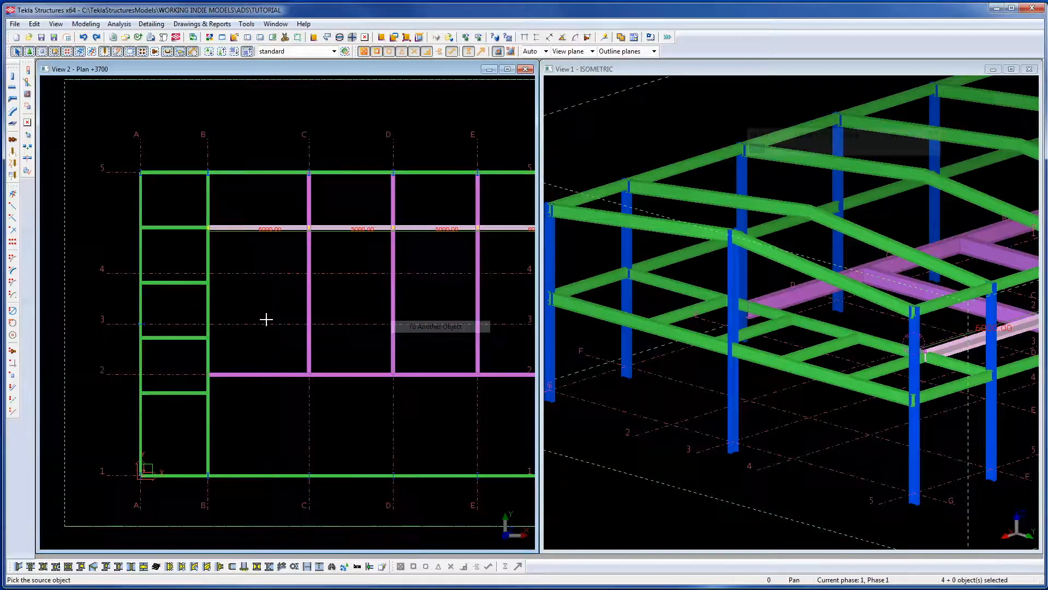
pyautogui.click(158, 282)
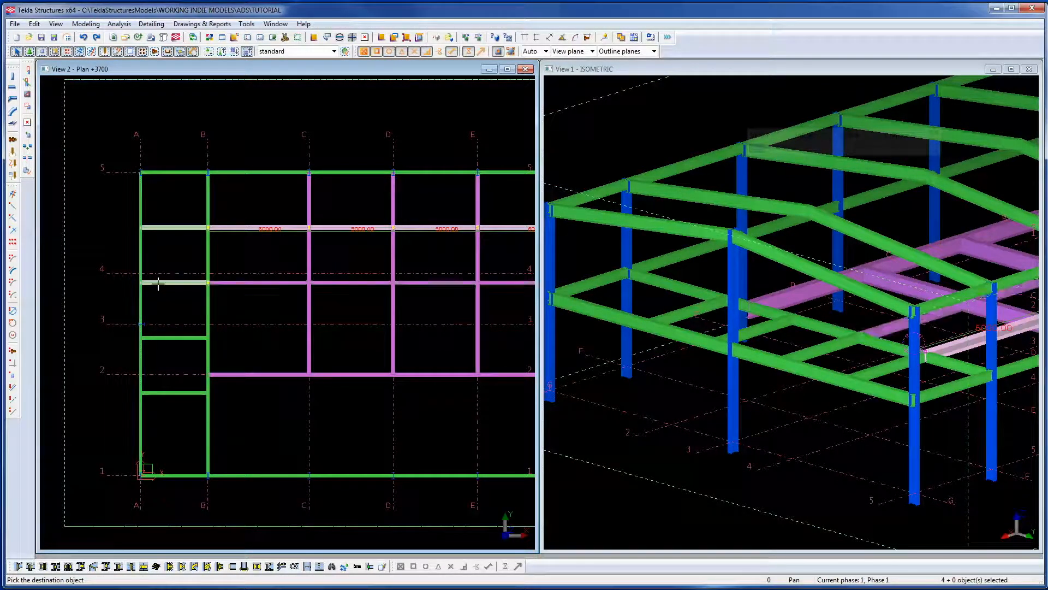
pyautogui.click(179, 344)
pyautogui.rightClick(241, 305)
pyautogui.click(254, 312)
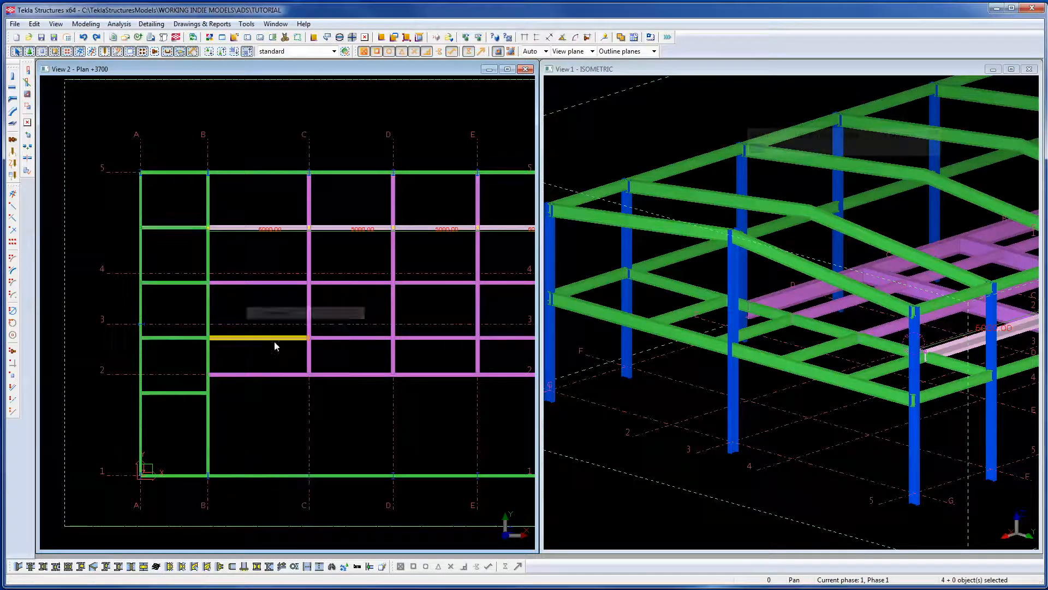
# Maximize the Plan +3700 view so the whole floor layout fills the window.
pyautogui.moveTo(273, 355); pyautogui.dragTo(208, 309, button='middle')
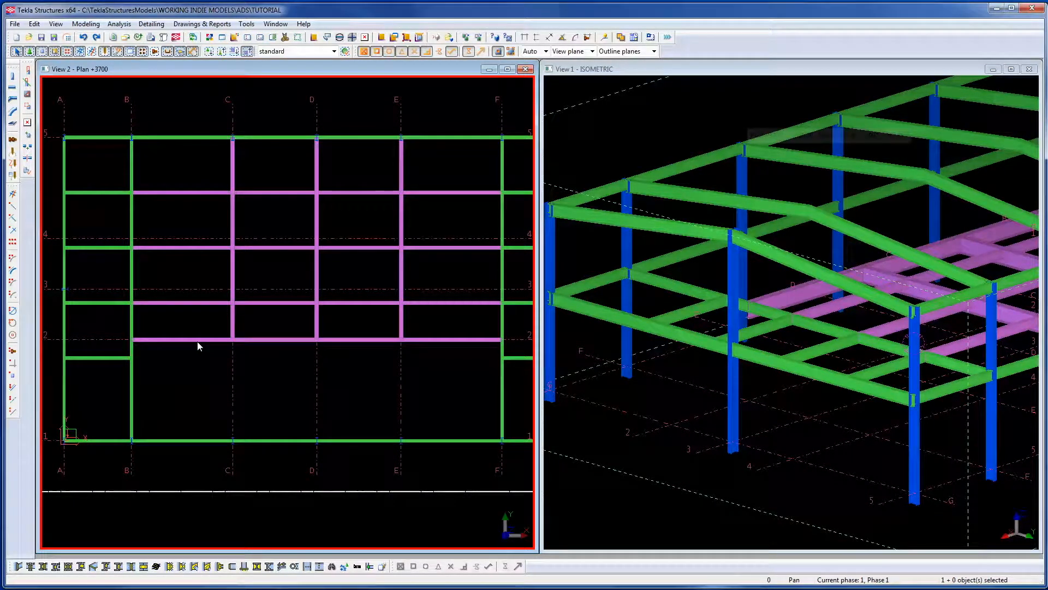
pyautogui.moveTo(381, 353); pyautogui.dragTo(429, 337, button='middle')
pyautogui.moveTo(347, 320); pyautogui.dragTo(191, 301)
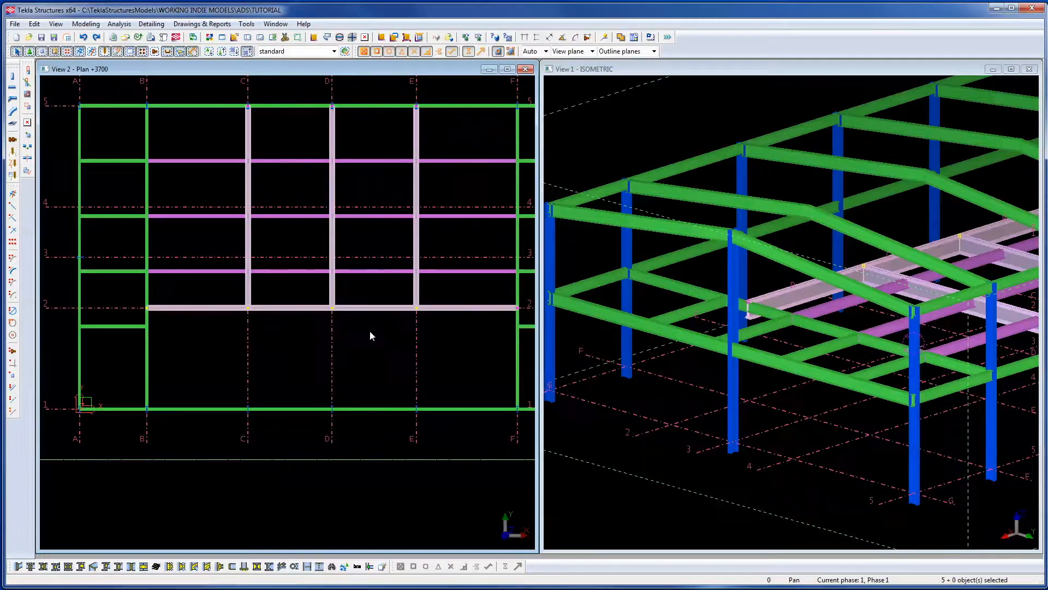
pyautogui.scroll(-2, 473, 341)
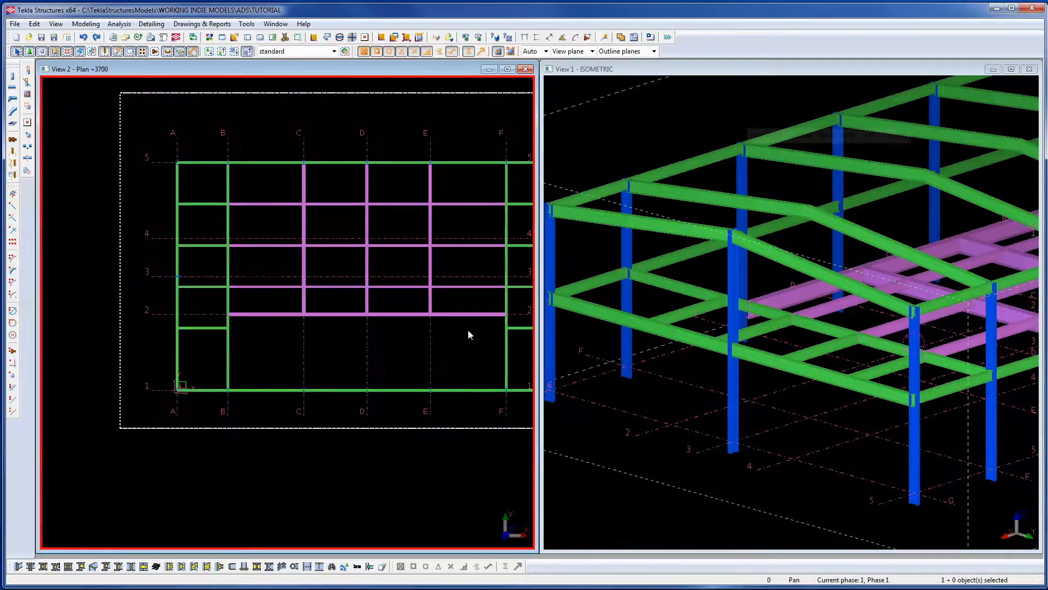
pyautogui.click(507, 69)
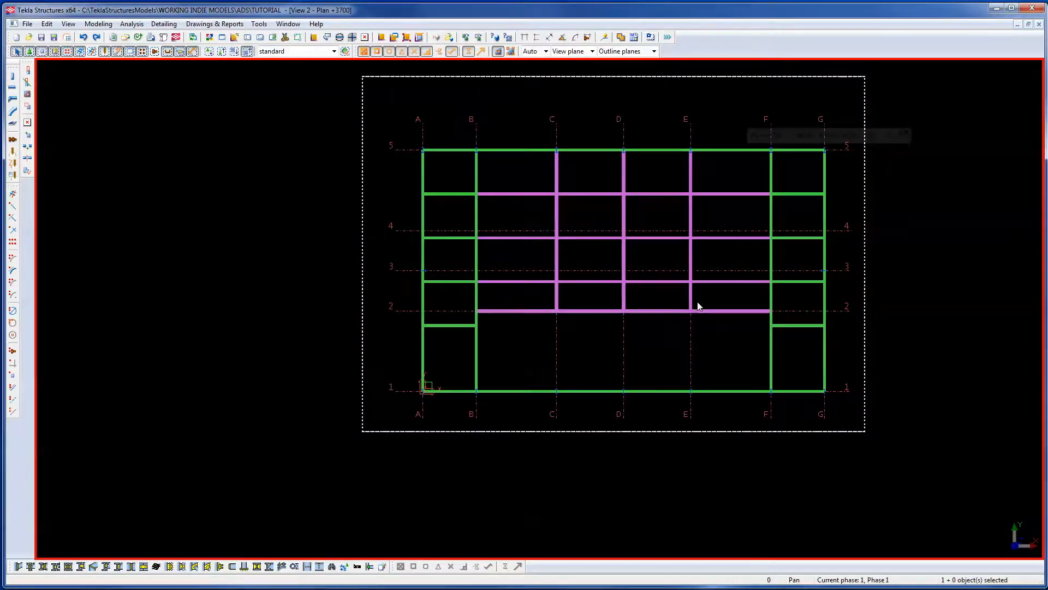
pyautogui.scroll(2, 699, 306)
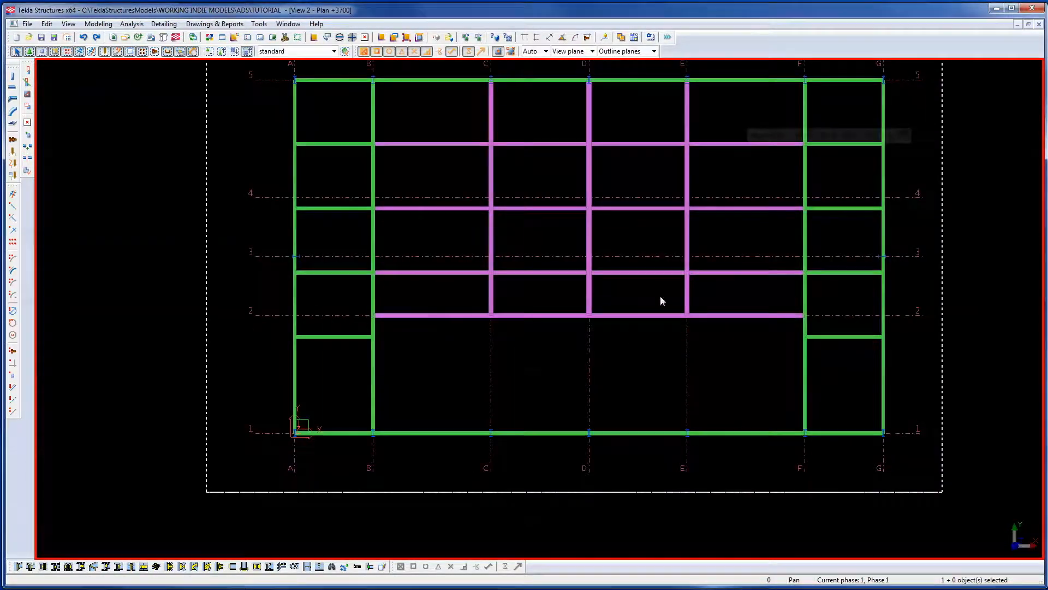
pyautogui.click(768, 322)
pyautogui.click(426, 359)
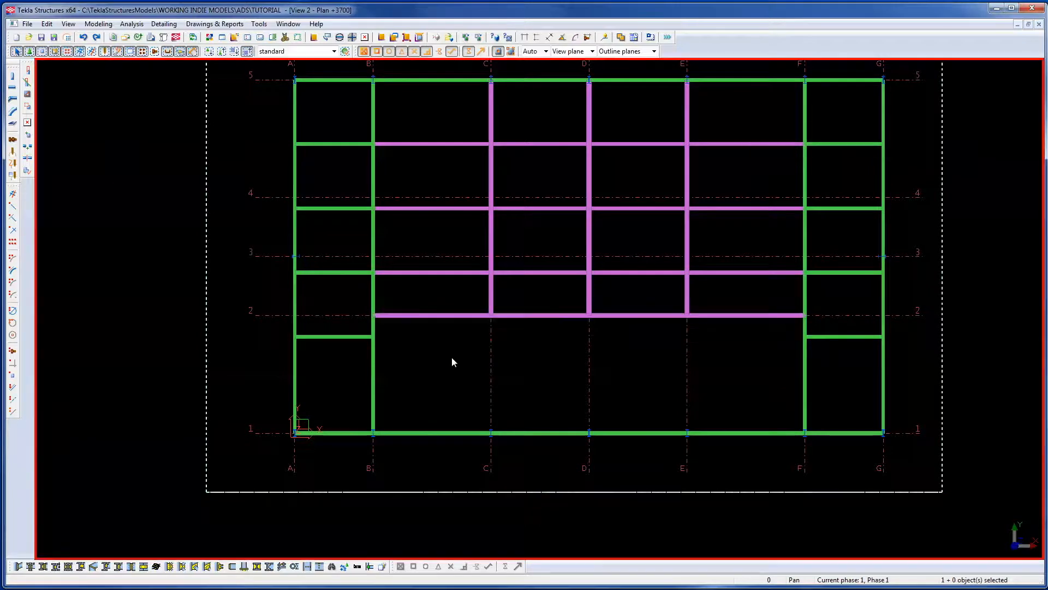
# Move the five handles along grid line 2 linearly by dY -1090.88 with dX excluded, down to the lowest A–B secondary beam's end.
pyautogui.moveTo(713, 333); pyautogui.dragTo(446, 301)
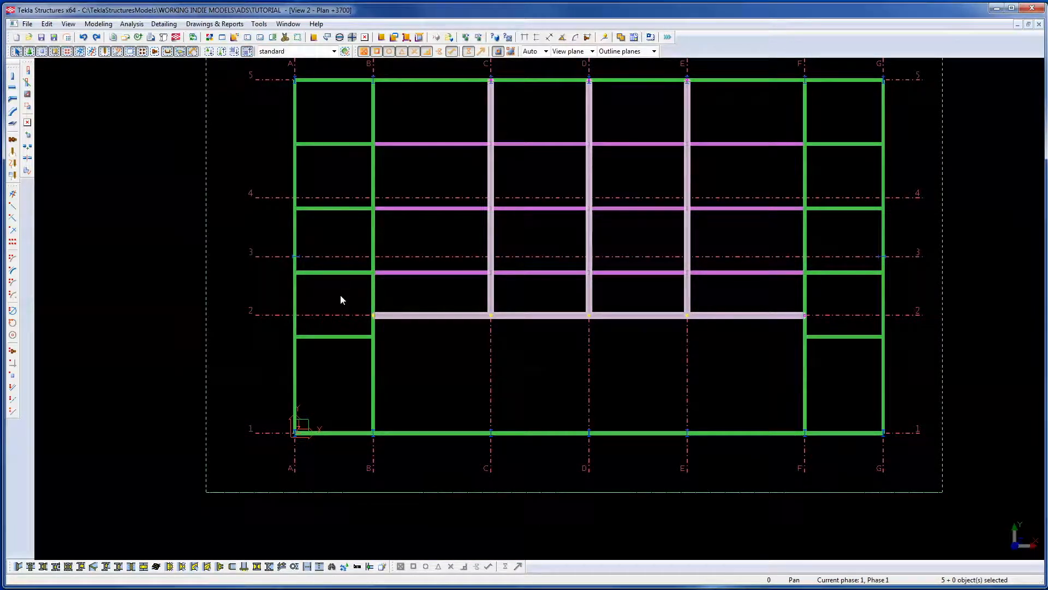
pyautogui.moveTo(341, 296); pyautogui.dragTo(825, 336)
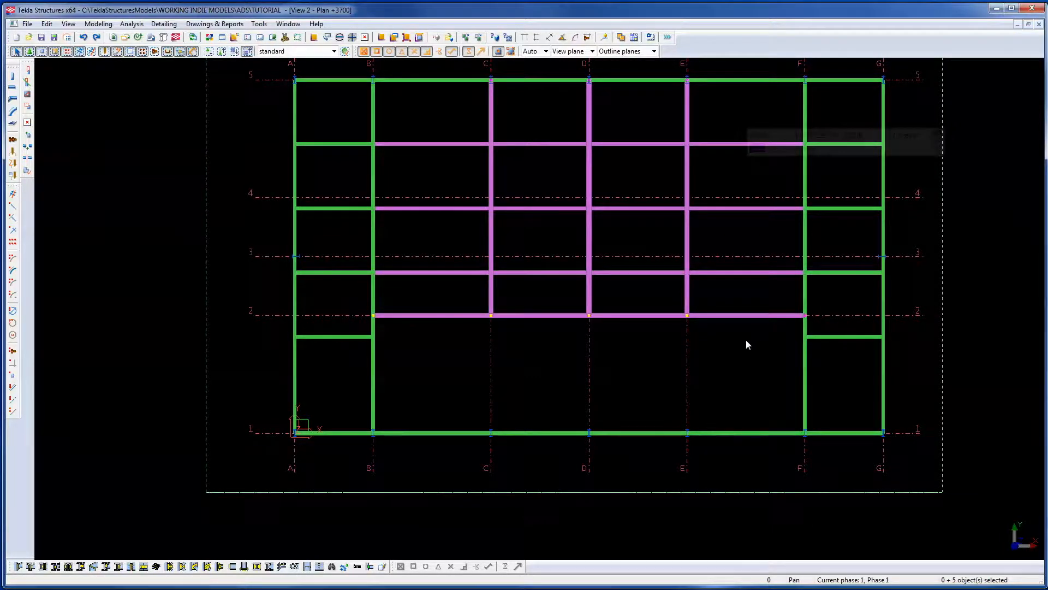
pyautogui.scroll(2, 381, 330)
pyautogui.scroll(3, 381, 334)
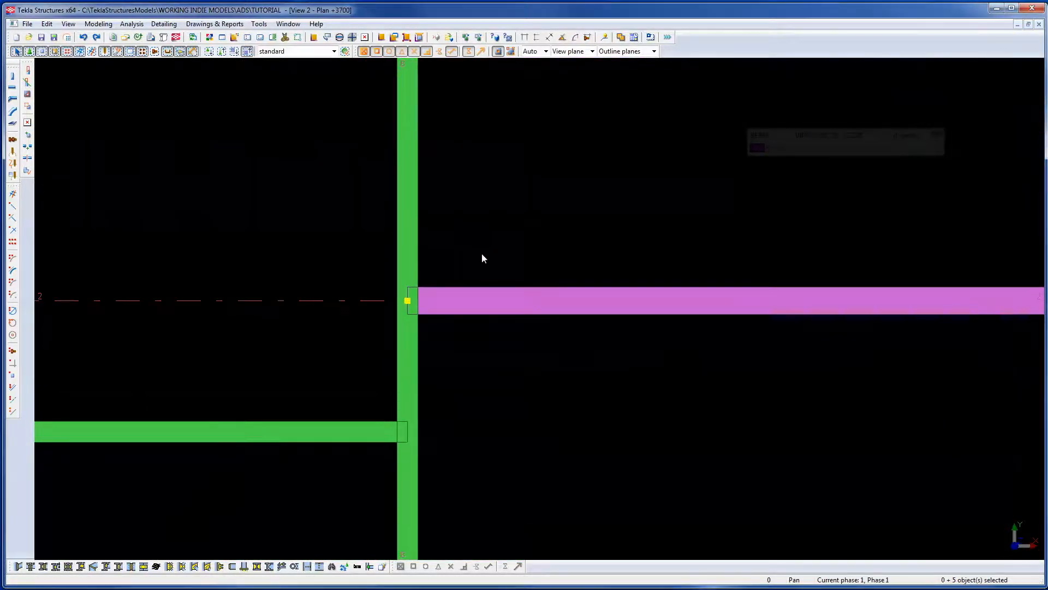
pyautogui.rightClick(511, 240)
pyautogui.moveTo(545, 299)
pyautogui.click(673, 302)
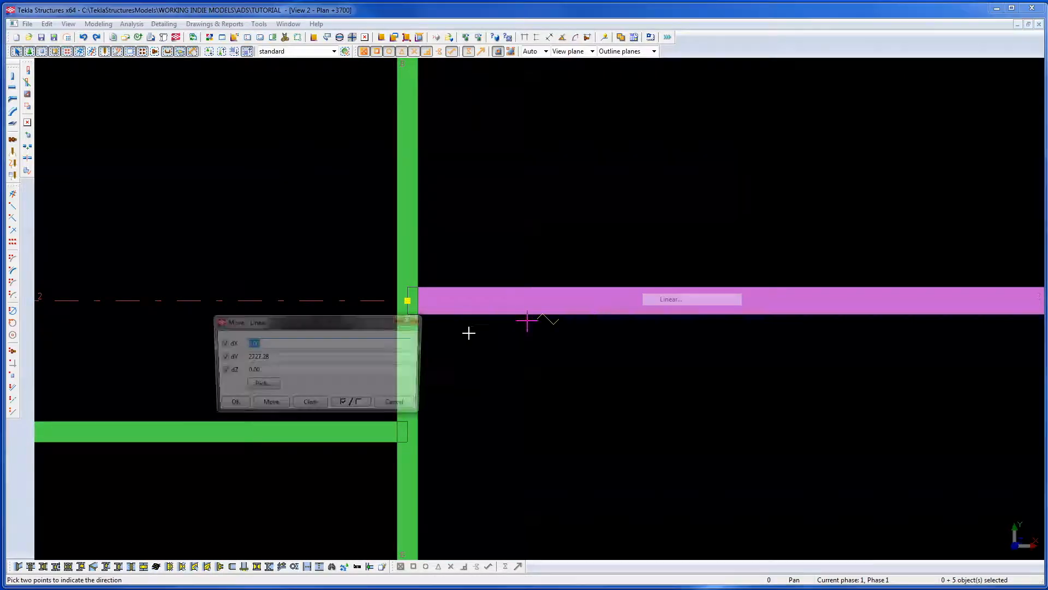
pyautogui.click(377, 300)
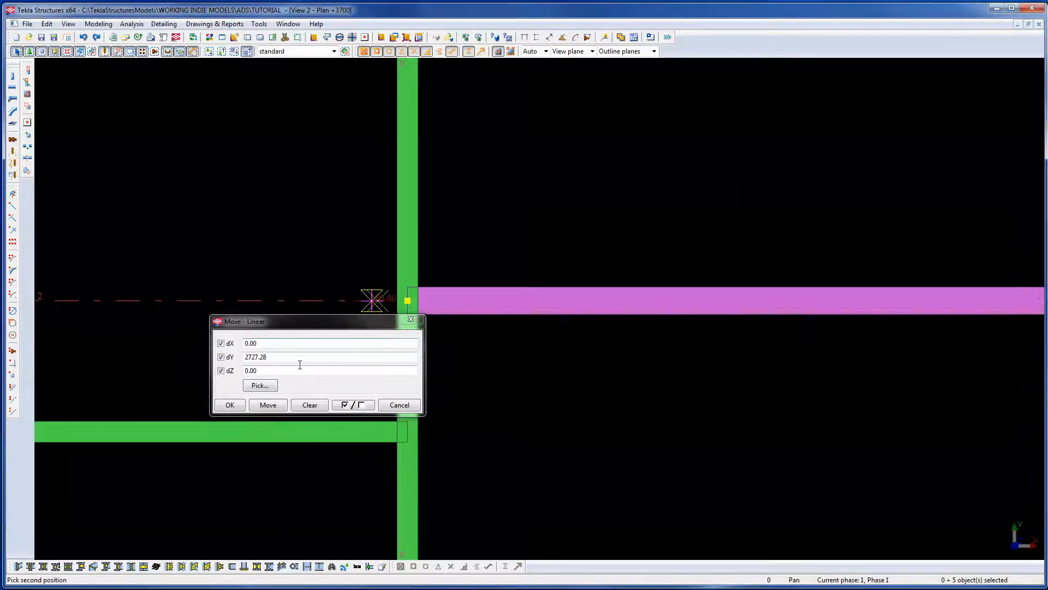
pyautogui.scroll(1, 406, 436)
pyautogui.moveTo(422, 448); pyautogui.dragTo(691, 473, button='middle')
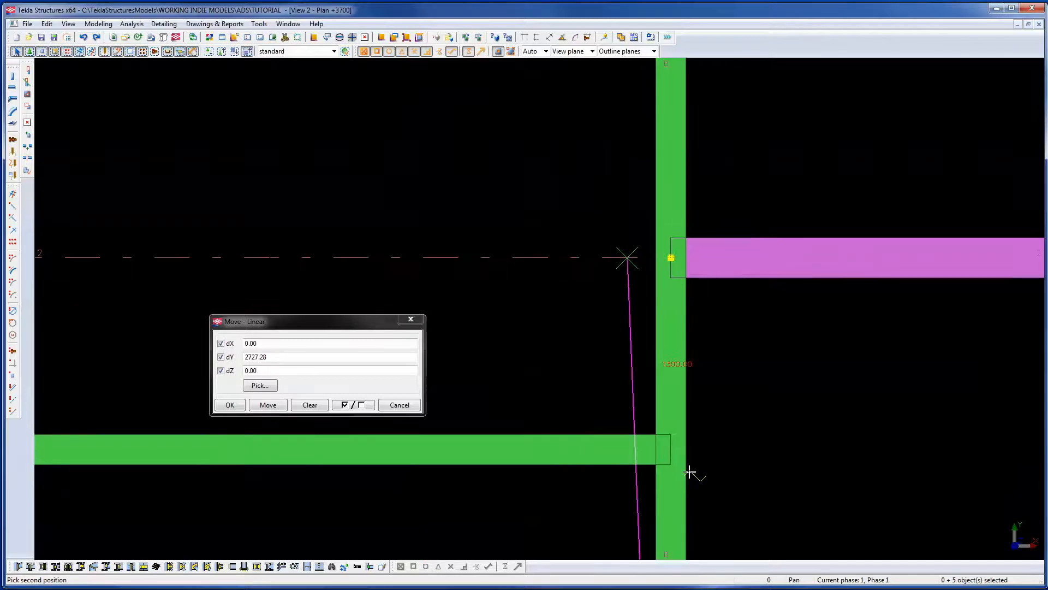
pyautogui.scroll(1, 667, 455)
pyautogui.click(666, 443)
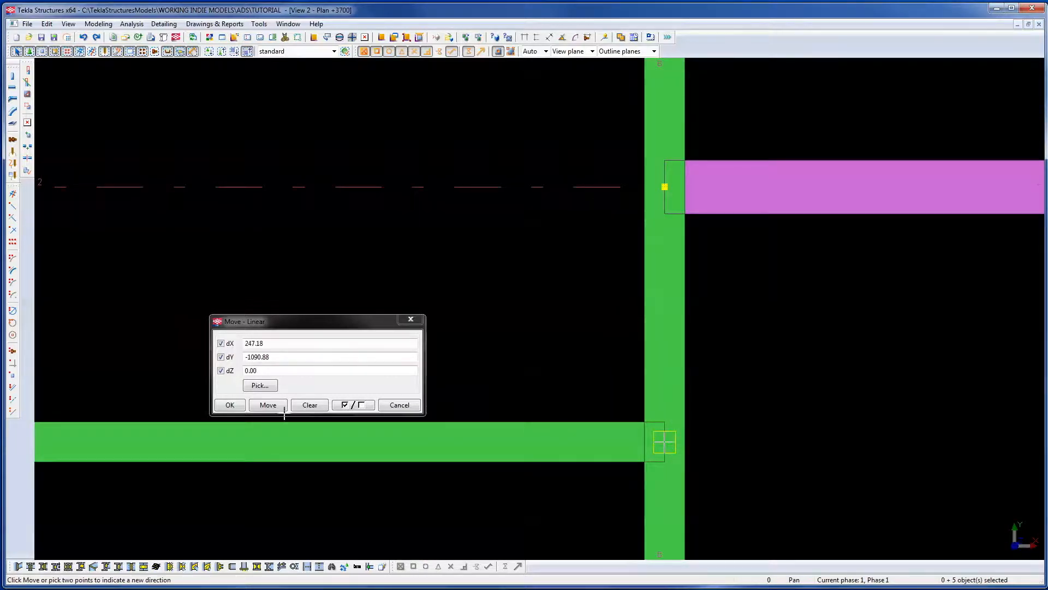
pyautogui.click(280, 405)
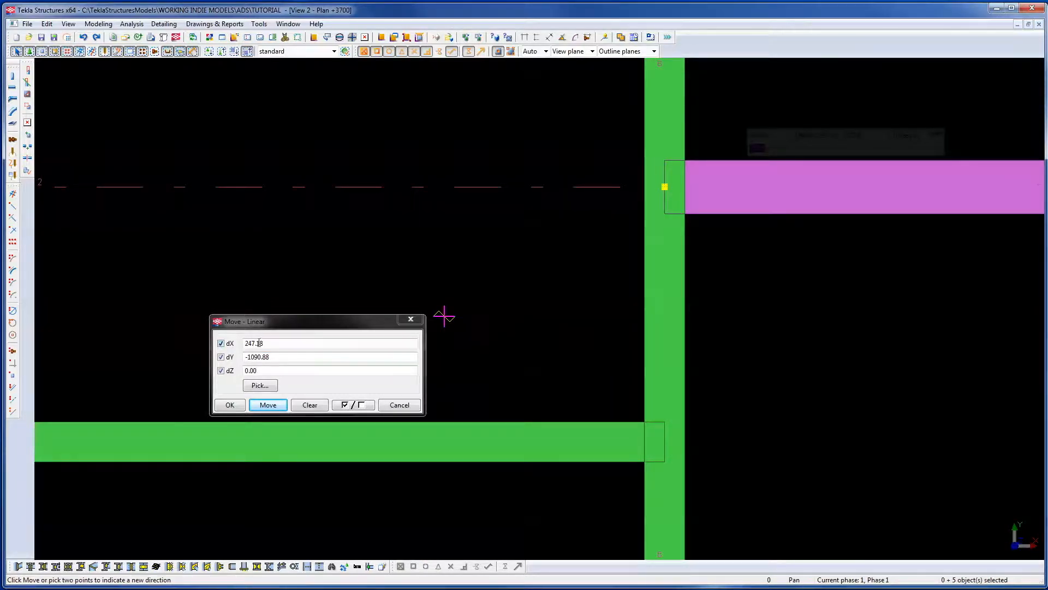
pyautogui.click(221, 343)
pyautogui.click(262, 405)
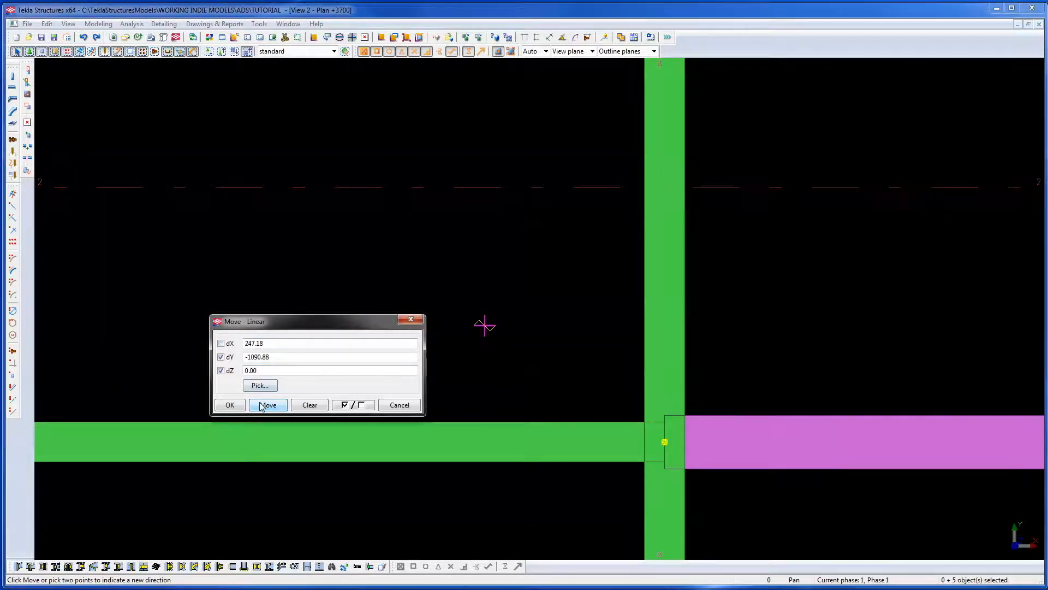
pyautogui.rightClick(543, 348)
pyautogui.scroll(-6, 424, 269)
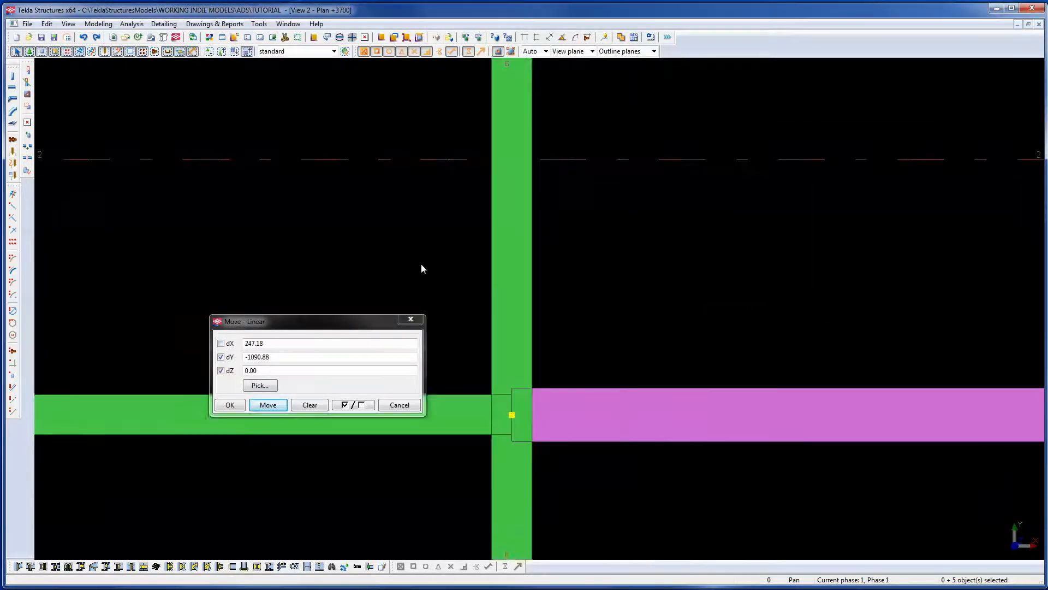
pyautogui.scroll(-2, 762, 329)
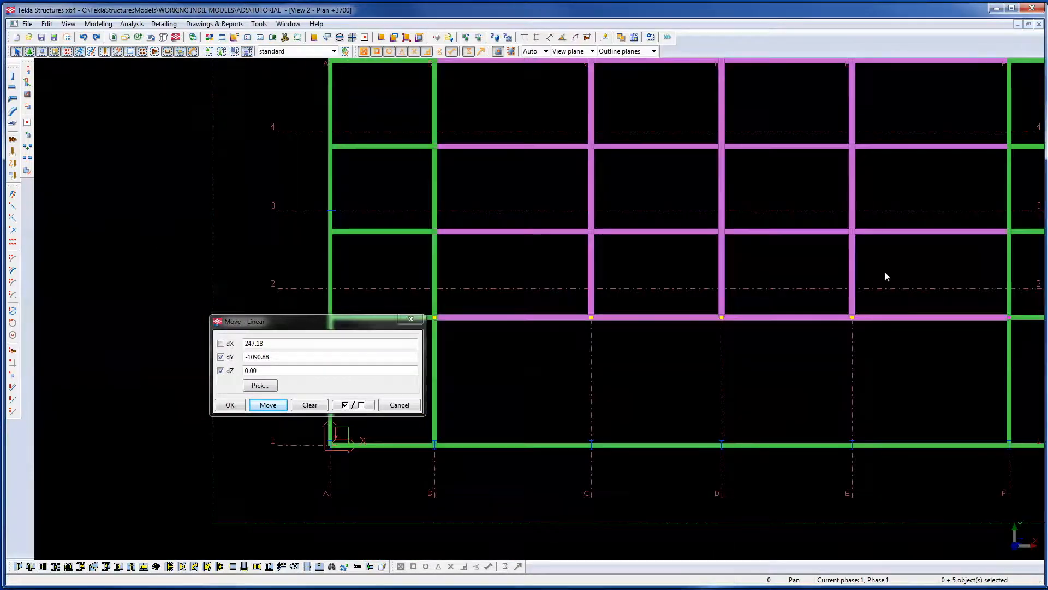
pyautogui.moveTo(636, 285); pyautogui.dragTo(606, 363, button='middle')
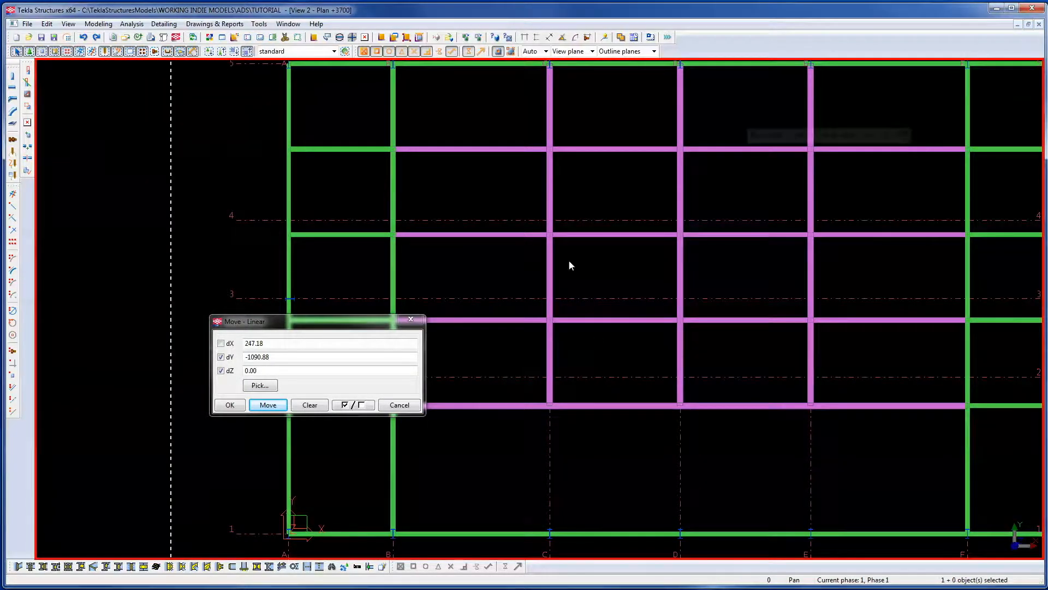
pyautogui.click(411, 319)
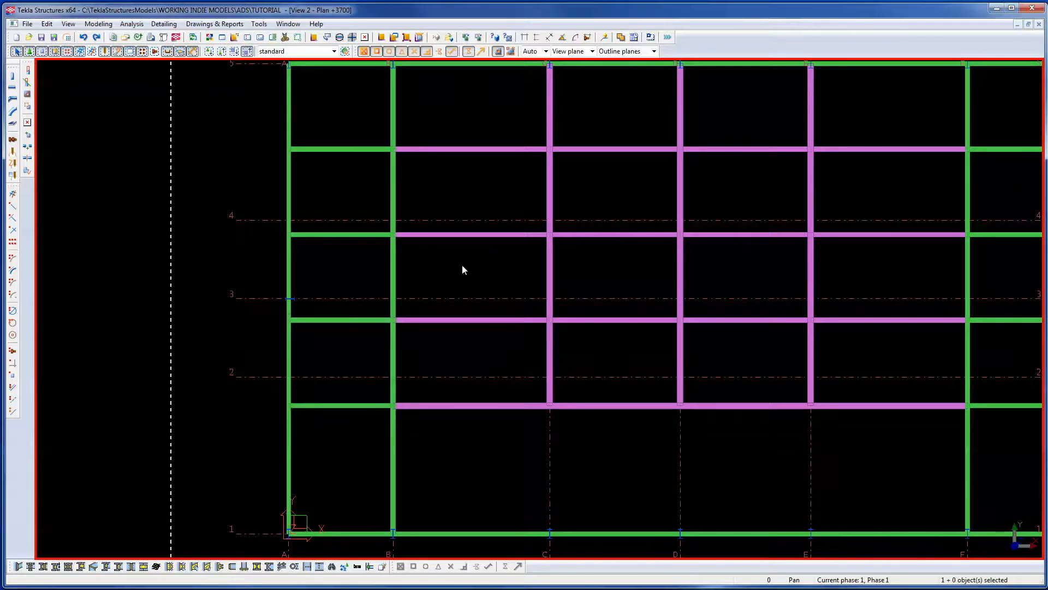
# Measure the horizontal distance between grid lines C and E, placing the dimension between the moved beam and grid line 1.
pyautogui.moveTo(762, 274); pyautogui.dragTo(663, 312, button='middle')
pyautogui.moveTo(815, 311); pyautogui.dragTo(815, 243, button='middle')
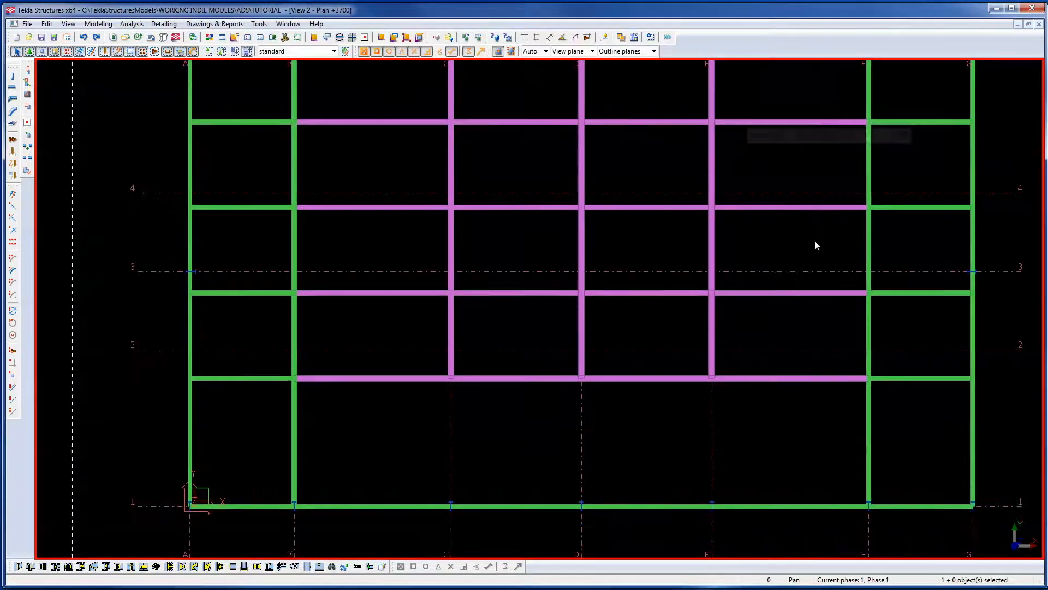
pyautogui.scroll(-1, 816, 243)
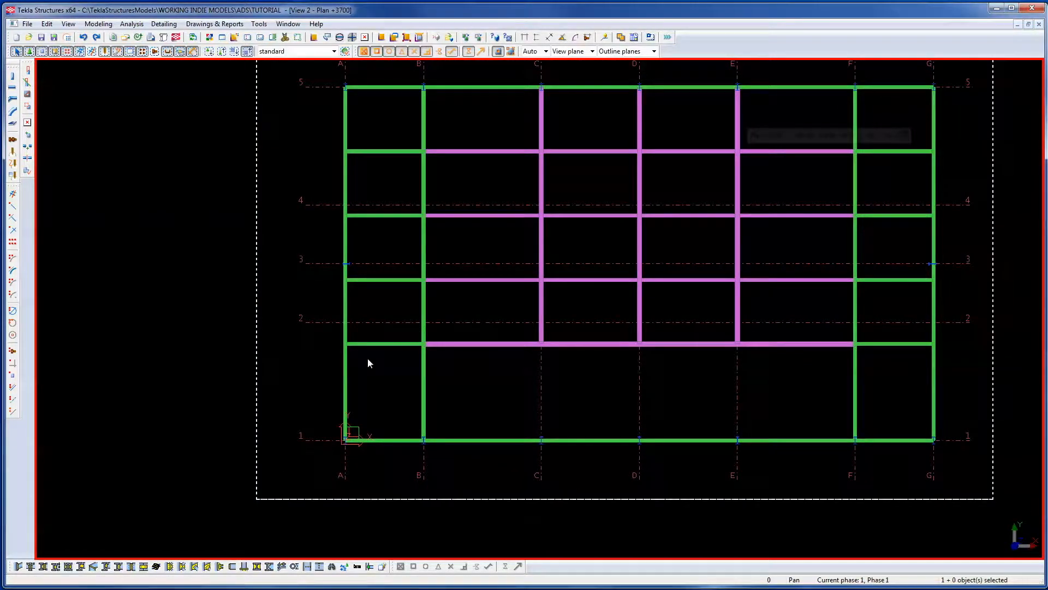
pyautogui.moveTo(458, 316); pyautogui.dragTo(519, 348, button='middle')
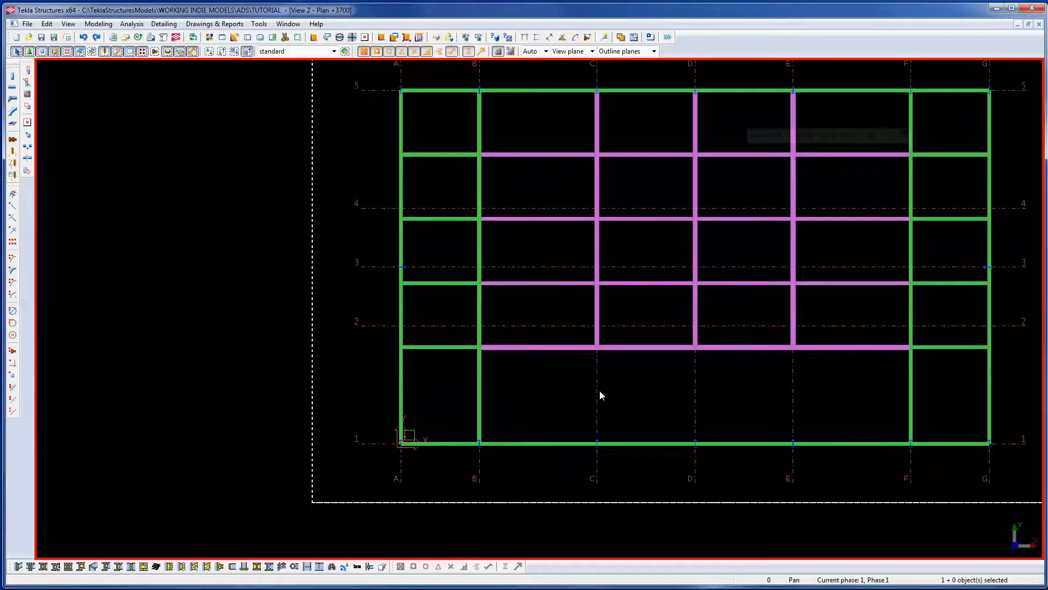
pyautogui.moveTo(601, 394); pyautogui.dragTo(557, 378, button='middle')
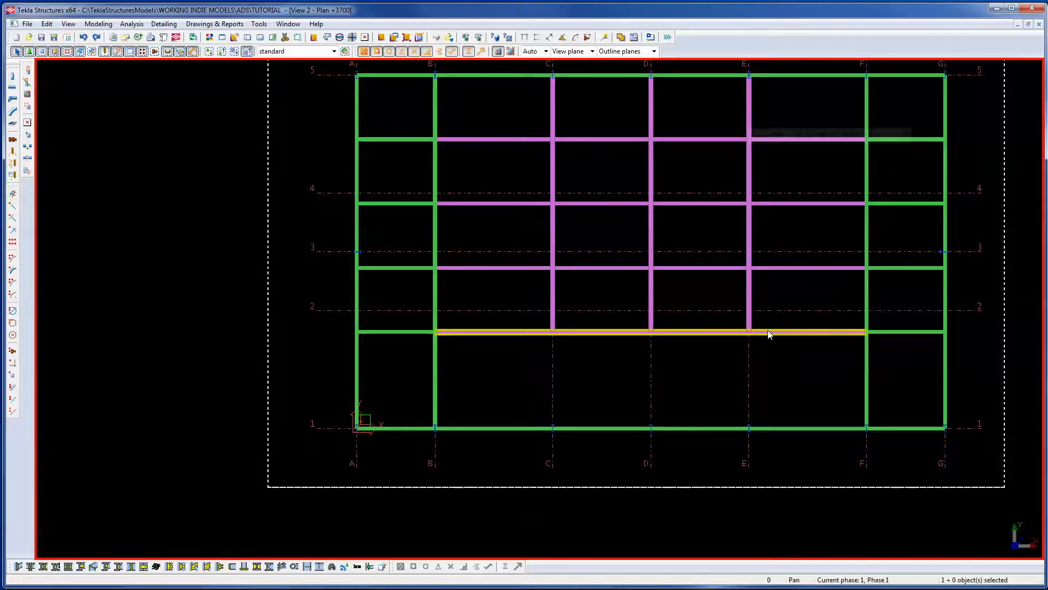
pyautogui.moveTo(516, 396); pyautogui.dragTo(588, 459)
pyautogui.keyDown('ctrl'); pyautogui.moveTo(715, 405); pyautogui.dragTo(757, 445); pyautogui.keyUp('ctrl')
pyautogui.click(683, 375)
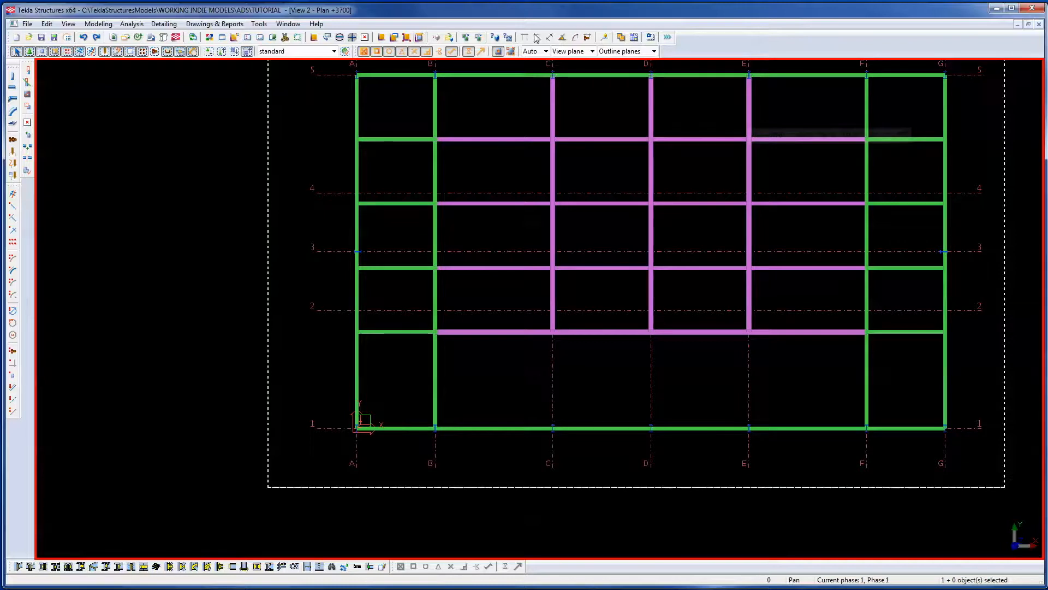
pyautogui.click(524, 38)
pyautogui.click(552, 371)
pyautogui.click(749, 368)
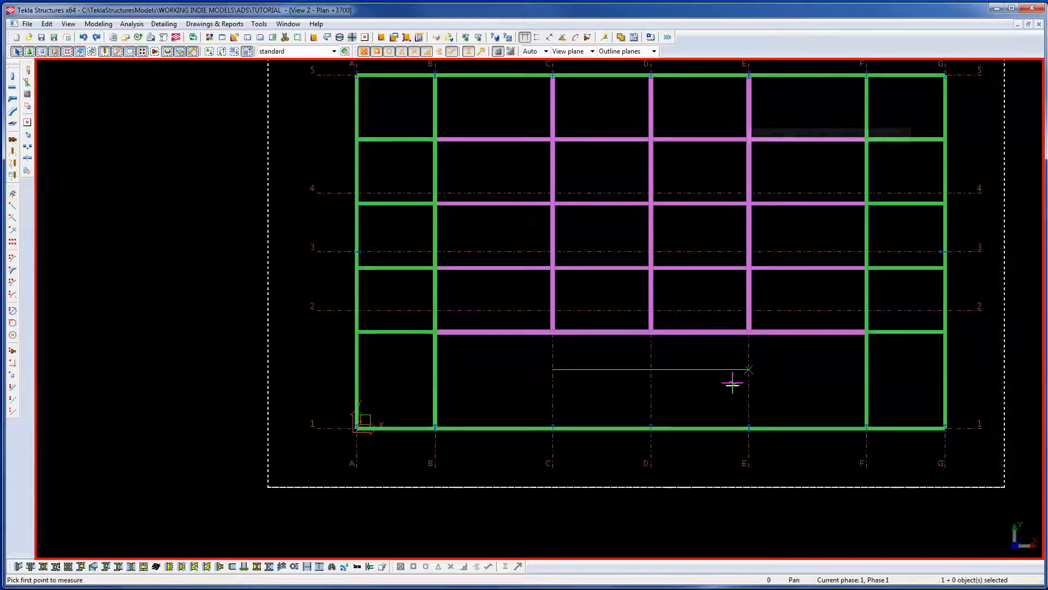
pyautogui.rightClick(709, 365)
pyautogui.click(726, 371)
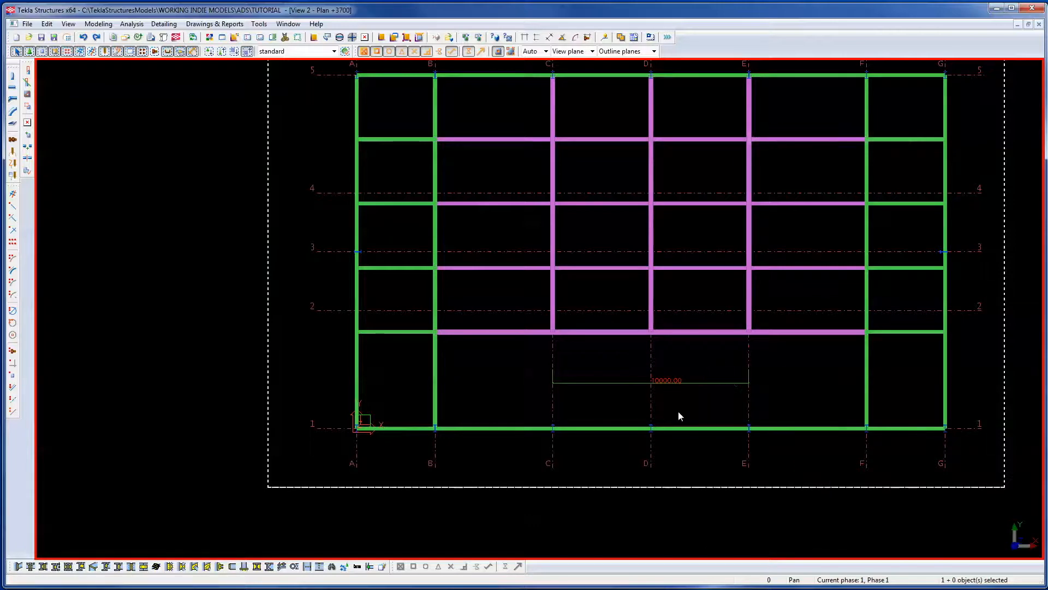
# Copy the columns at C/1 and E/1 linearly by dY 4909.12 with dX excluded, one copy each, onto the moved beam's line.
pyautogui.moveTo(520, 407); pyautogui.dragTo(588, 444)
pyautogui.moveTo(718, 408); pyautogui.dragTo(768, 442)
pyautogui.rightClick(793, 384)
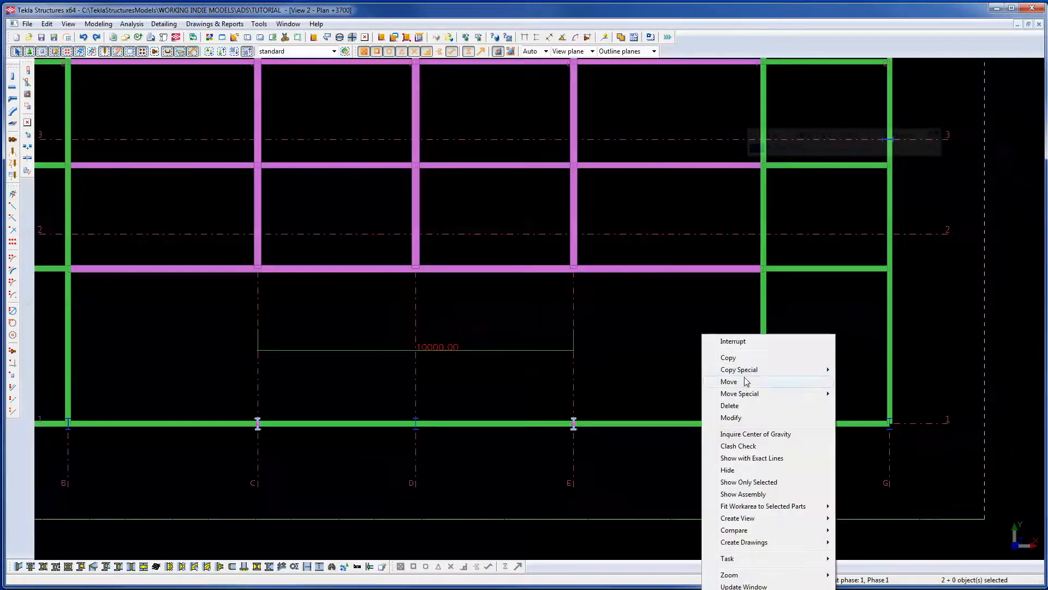
pyautogui.moveTo(744, 372)
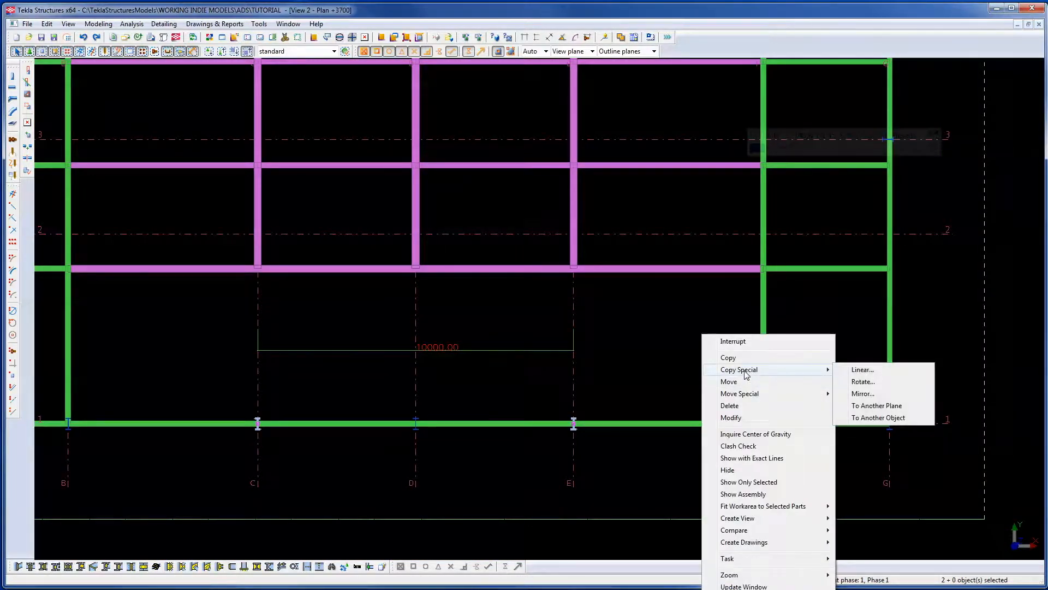
pyautogui.click(862, 370)
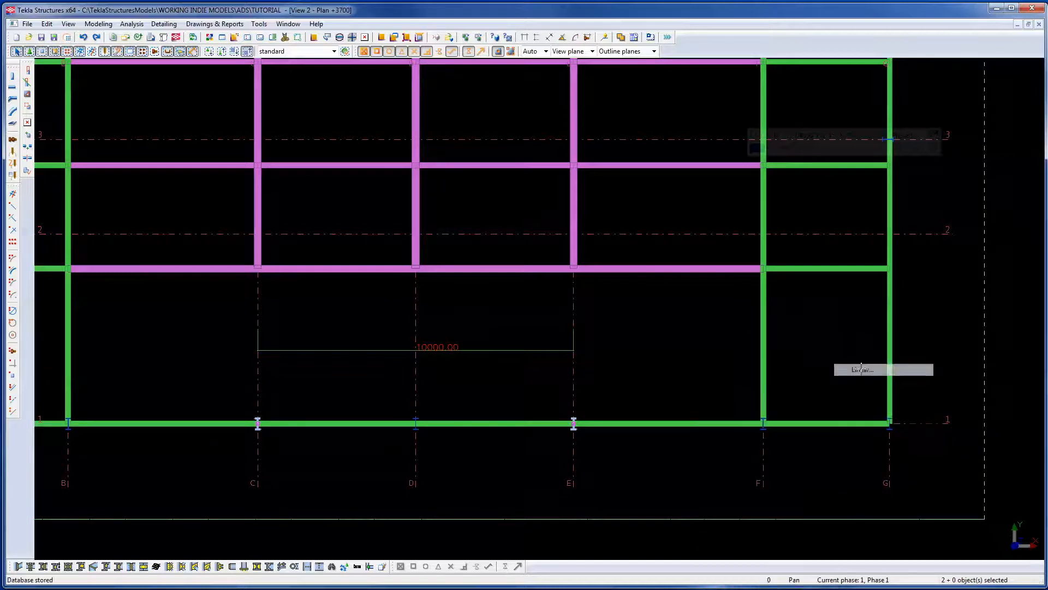
pyautogui.click(920, 423)
pyautogui.click(890, 268)
pyautogui.click(265, 220)
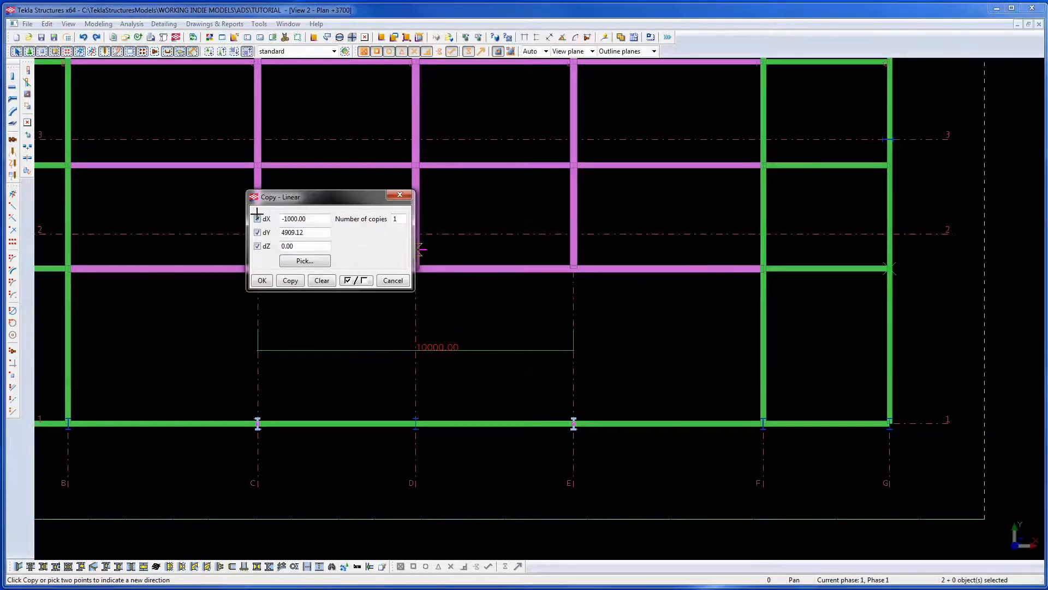
pyautogui.click(290, 281)
pyautogui.rightClick(643, 355)
pyautogui.click(672, 360)
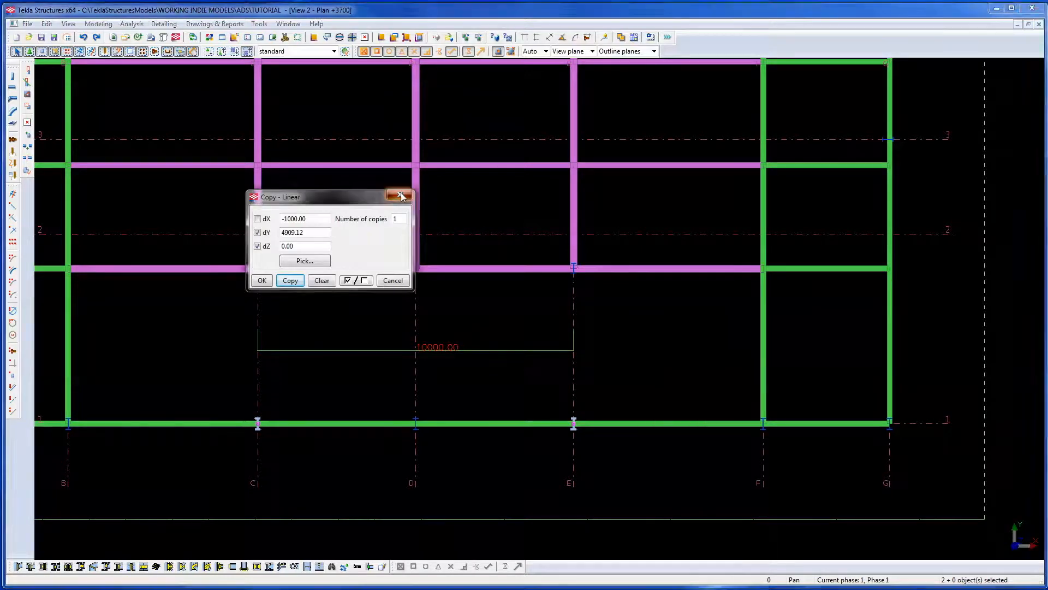
pyautogui.click(400, 195)
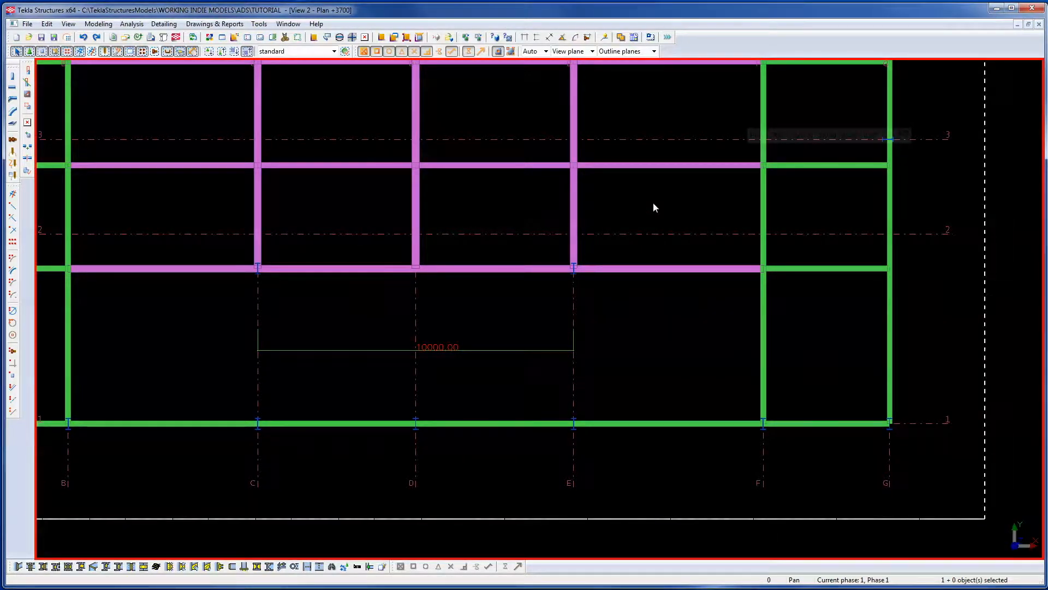
# Switch to the isometric view and orbit the frame to examine the copied columns and the +3700 floor beams.
pyautogui.hotkey('ctrl', 'Tab')
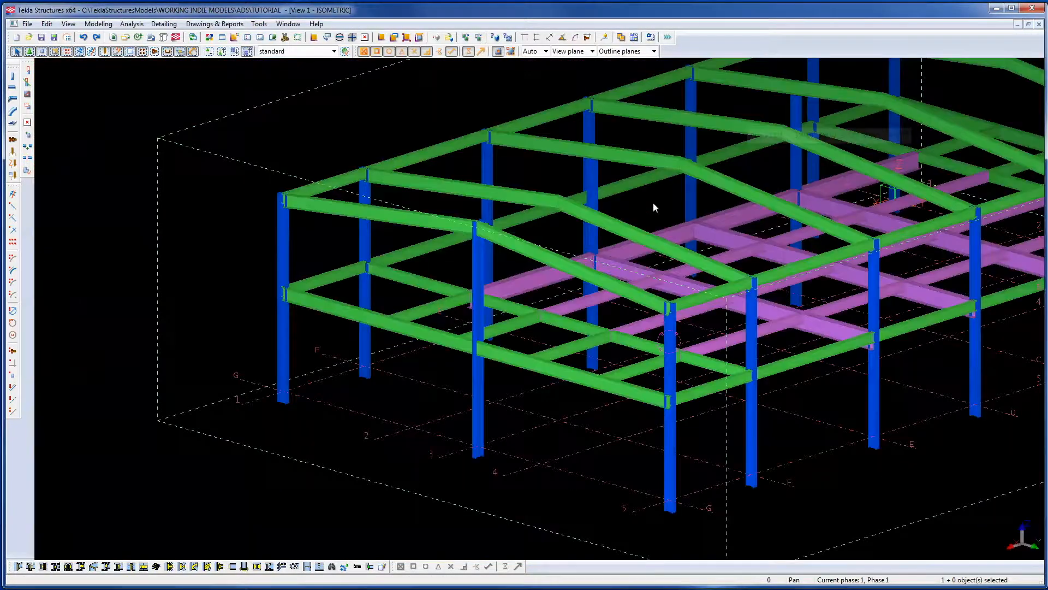
pyautogui.scroll(2, 671, 214)
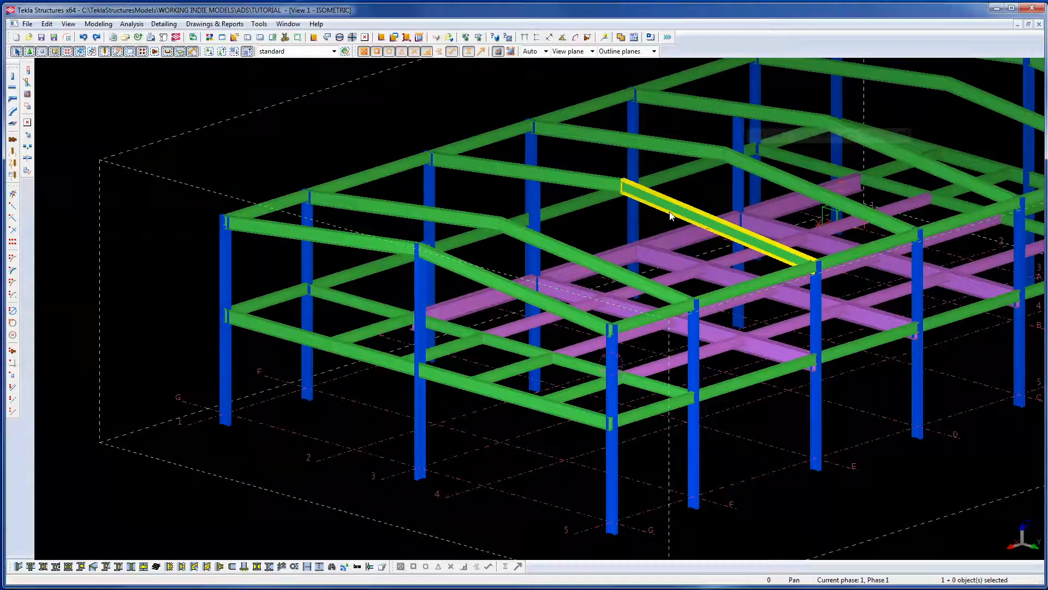
pyautogui.press('v')
pyautogui.keyDown('ctrl'); pyautogui.moveTo(693, 259); pyautogui.dragTo(914, 286, button='middle'); pyautogui.keyUp('ctrl')
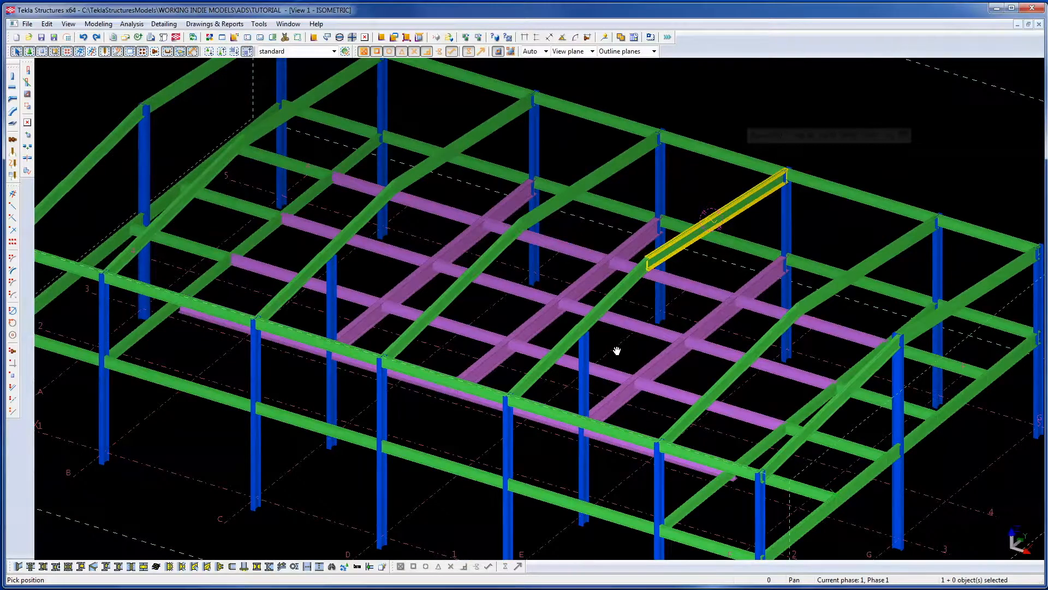
# Change the two +3700 level green beams on grid lines B and F to profile UB610*229*125 and class 12 only.
pyautogui.moveTo(615, 350); pyautogui.dragTo(732, 234, button='middle')
pyautogui.scroll(1, 731, 246)
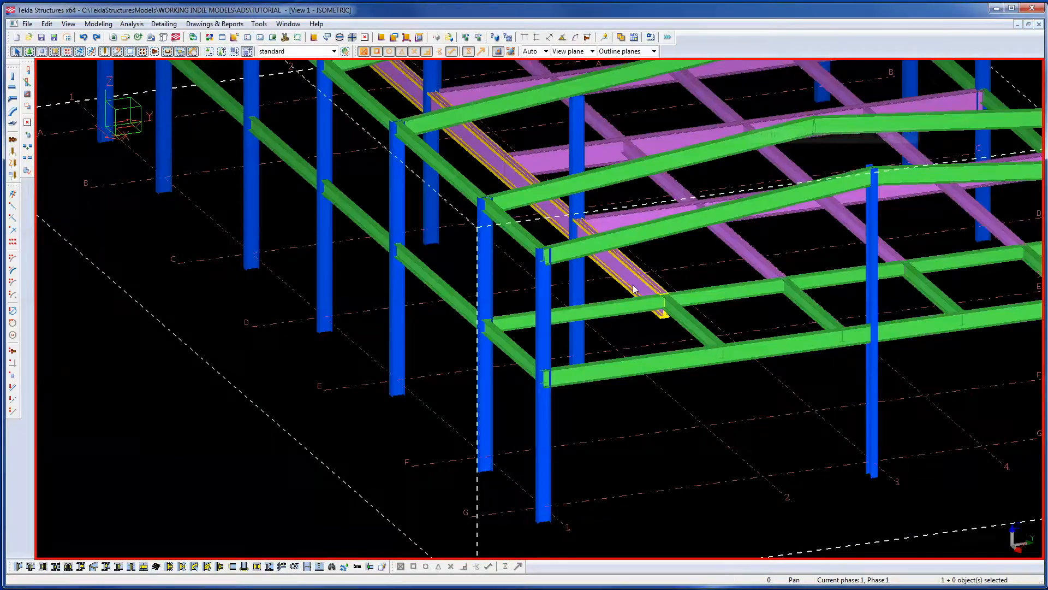
pyautogui.doubleClick(633, 290)
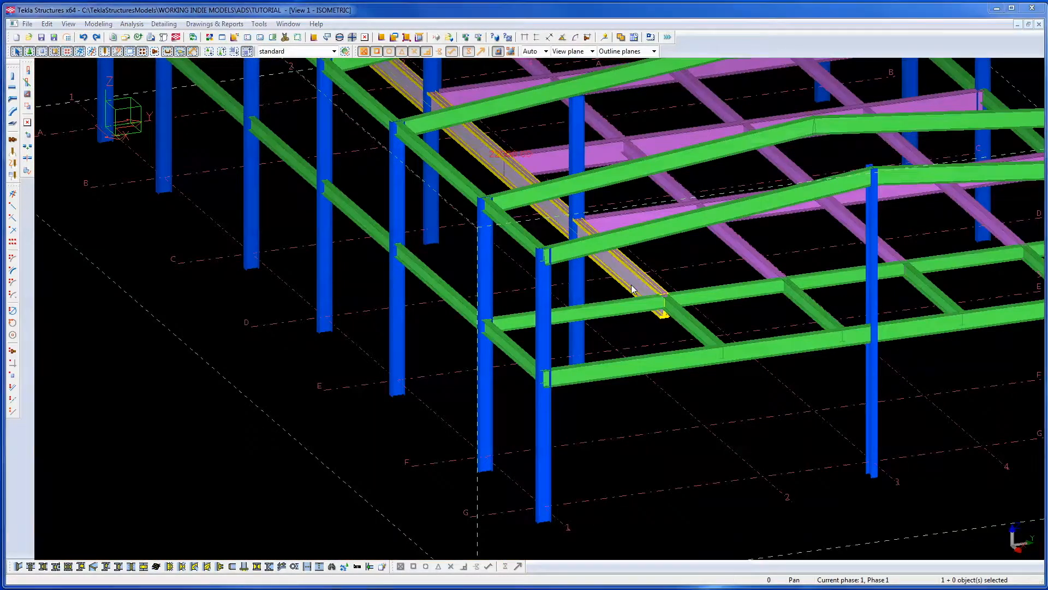
pyautogui.click(662, 305)
pyautogui.moveTo(697, 253); pyautogui.dragTo(738, 286, button='middle')
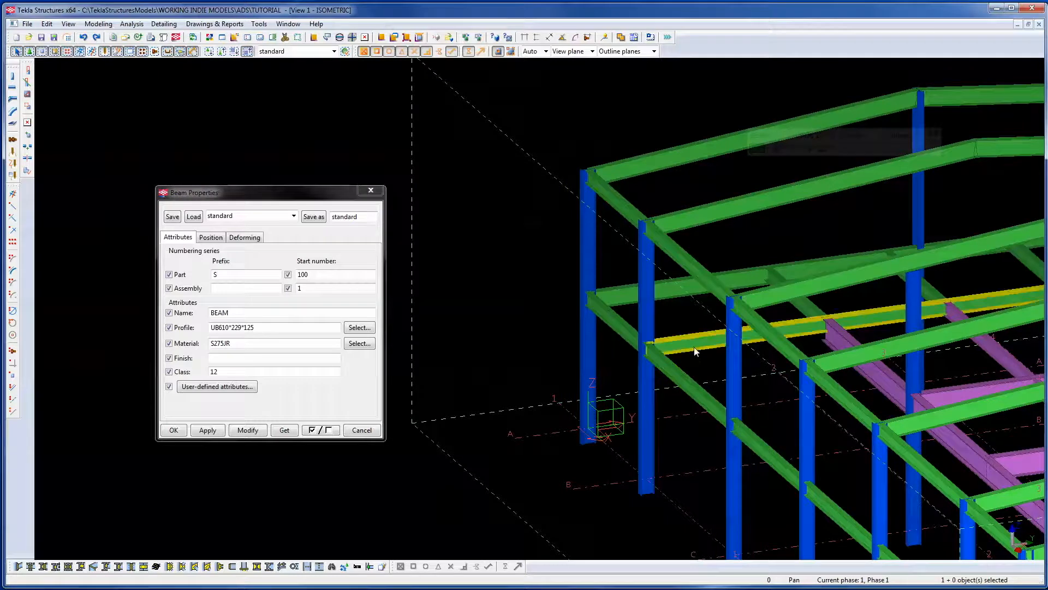
pyautogui.click(693, 346)
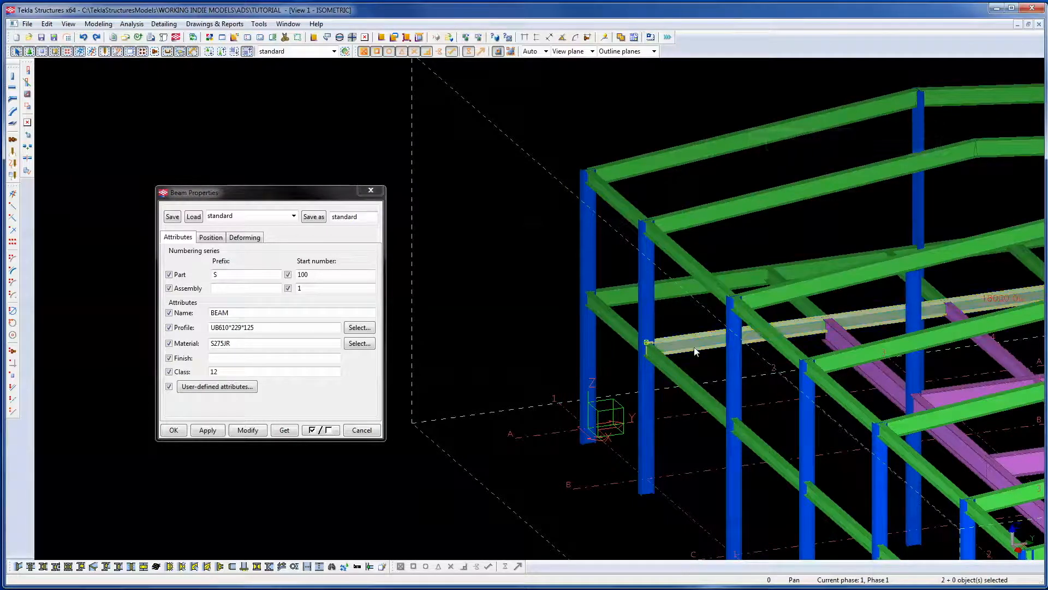
pyautogui.click(330, 430)
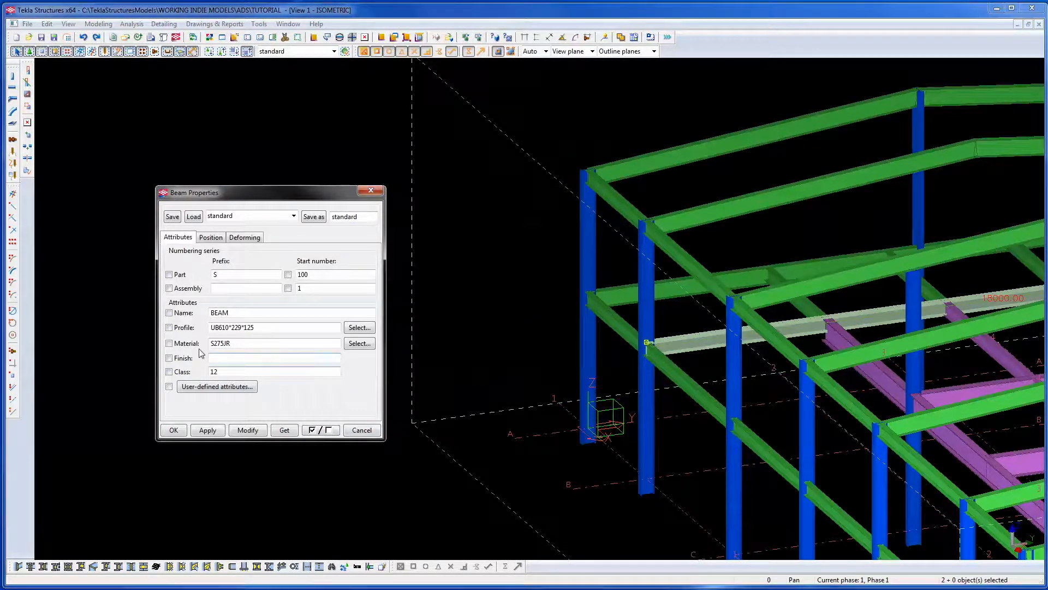
pyautogui.click(170, 328)
pyautogui.click(169, 371)
pyautogui.click(250, 431)
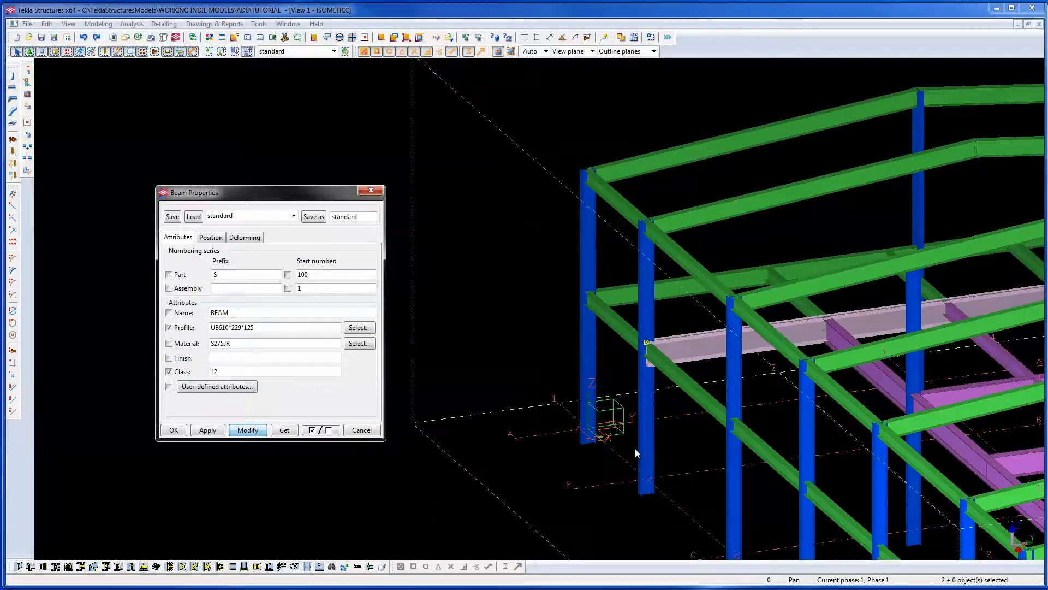
pyautogui.click(680, 437)
# Create the part views of the grid line C rafter above the copied column and close the beam properties.
pyautogui.moveTo(793, 376); pyautogui.dragTo(502, 325, button='middle')
pyautogui.scroll(-2, 502, 323)
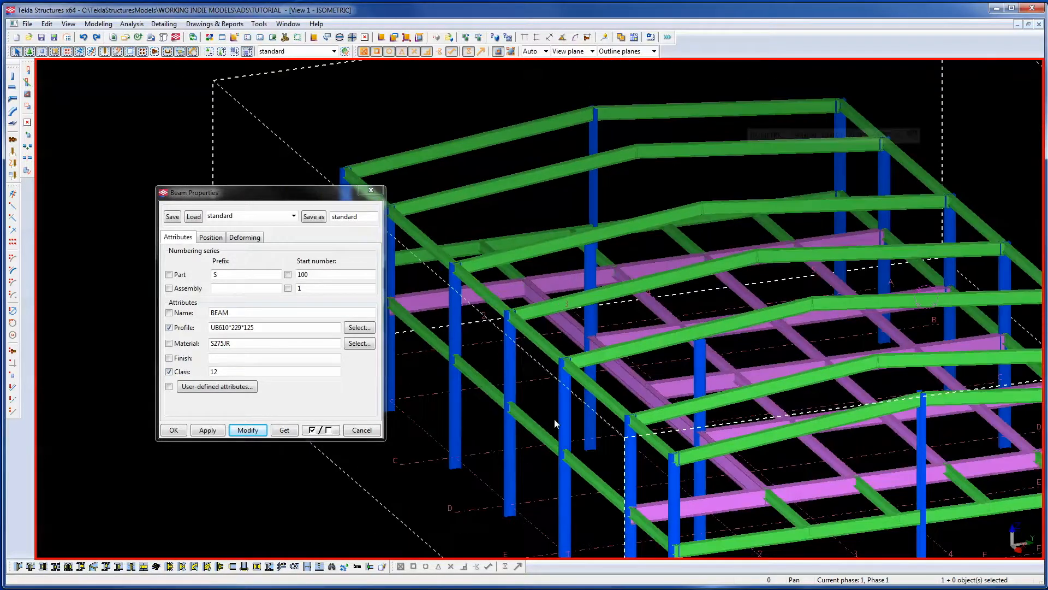
pyautogui.moveTo(672, 318); pyautogui.dragTo(692, 254, button='middle')
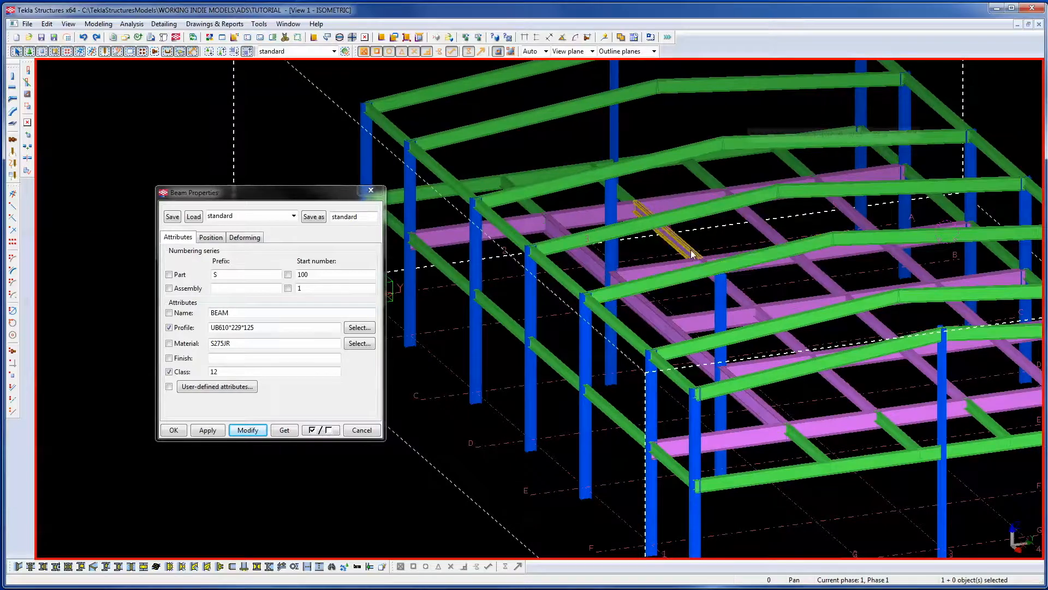
pyautogui.moveTo(794, 302); pyautogui.dragTo(761, 282, button='middle')
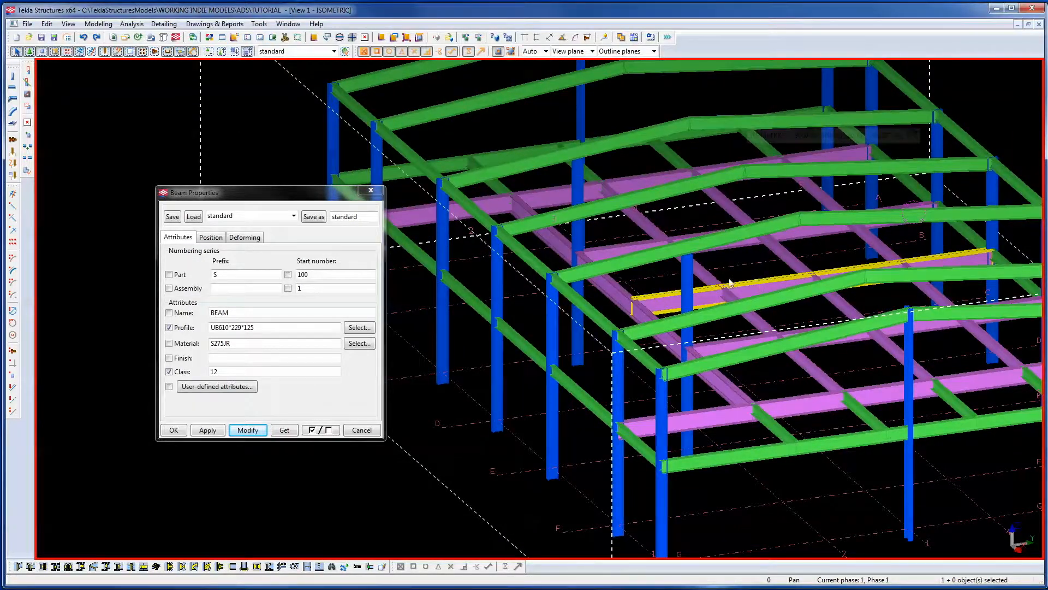
pyautogui.scroll(3, 647, 247)
pyautogui.moveTo(672, 260); pyautogui.dragTo(722, 299, button='middle')
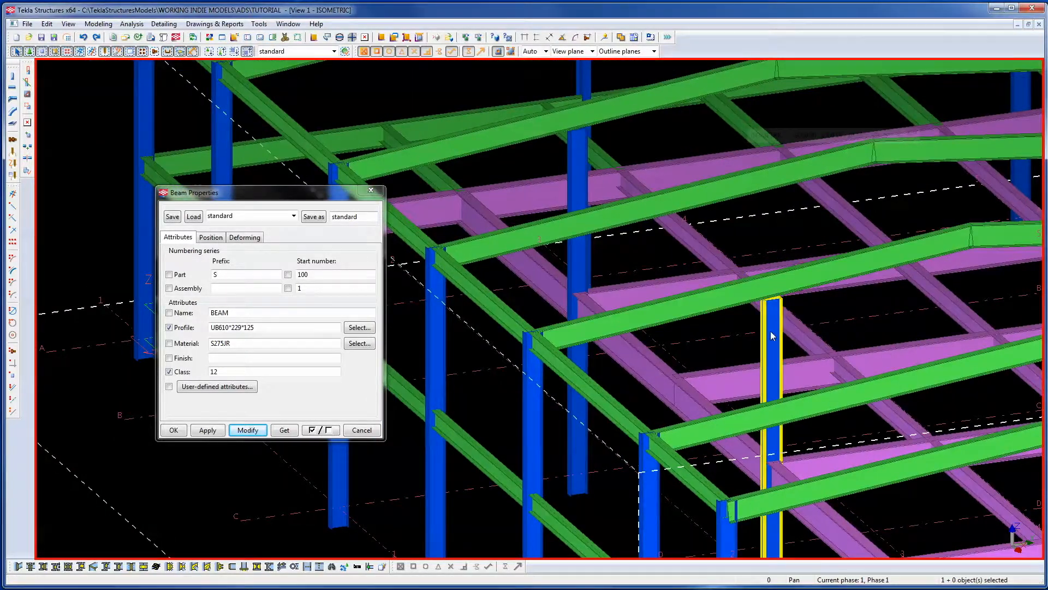
pyautogui.scroll(3, 771, 331)
pyautogui.rightClick(778, 228)
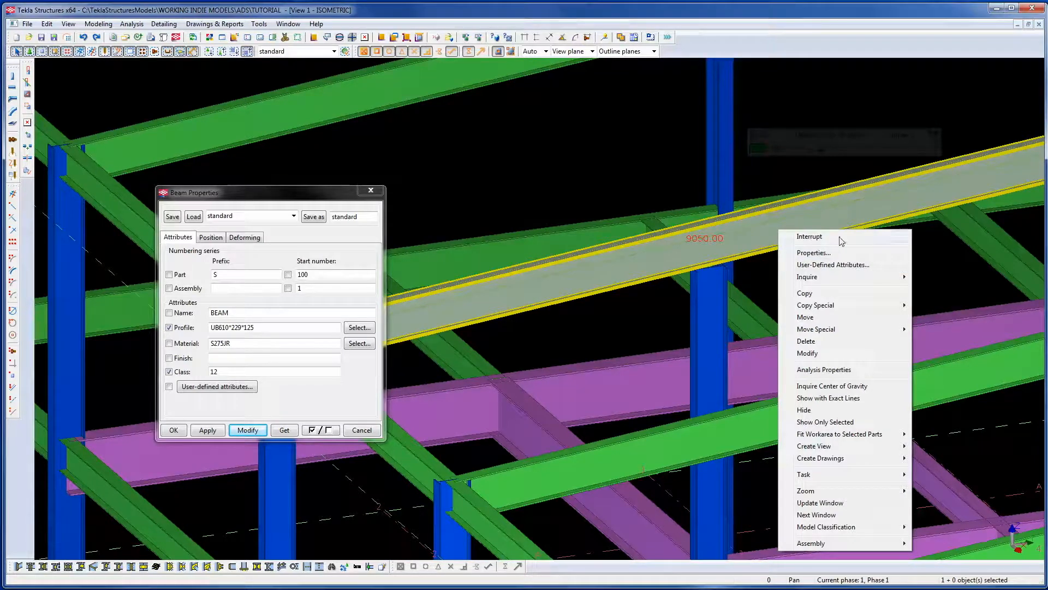
pyautogui.click(746, 237)
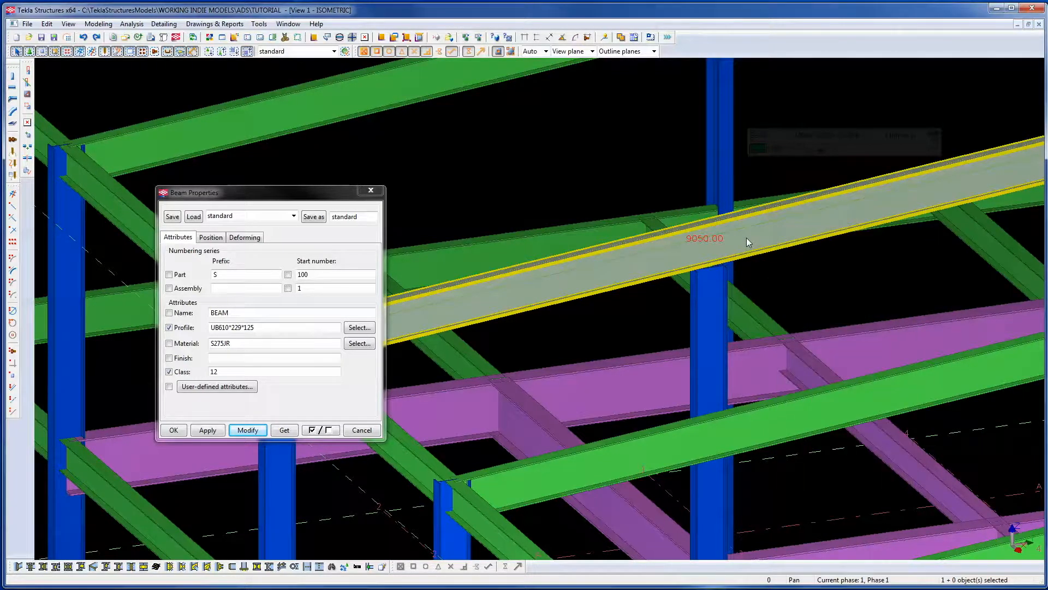
pyautogui.rightClick(745, 238)
pyautogui.moveTo(798, 454)
pyautogui.click(917, 456)
pyautogui.click(371, 190)
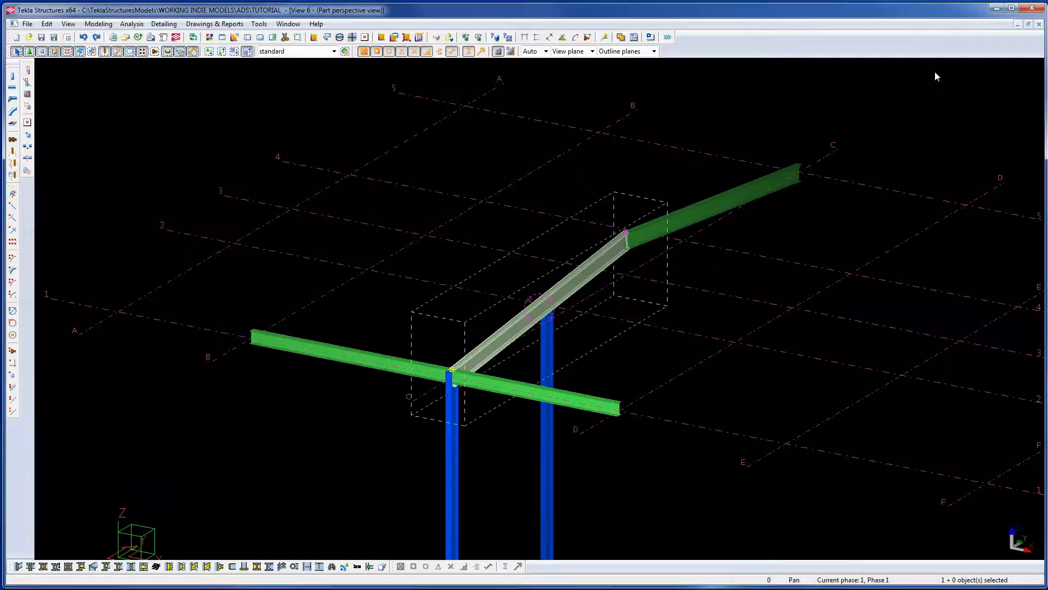
# Close the rafter's part perspective and end views, leaving its part front view current with nothing selected.
pyautogui.click(1038, 25)
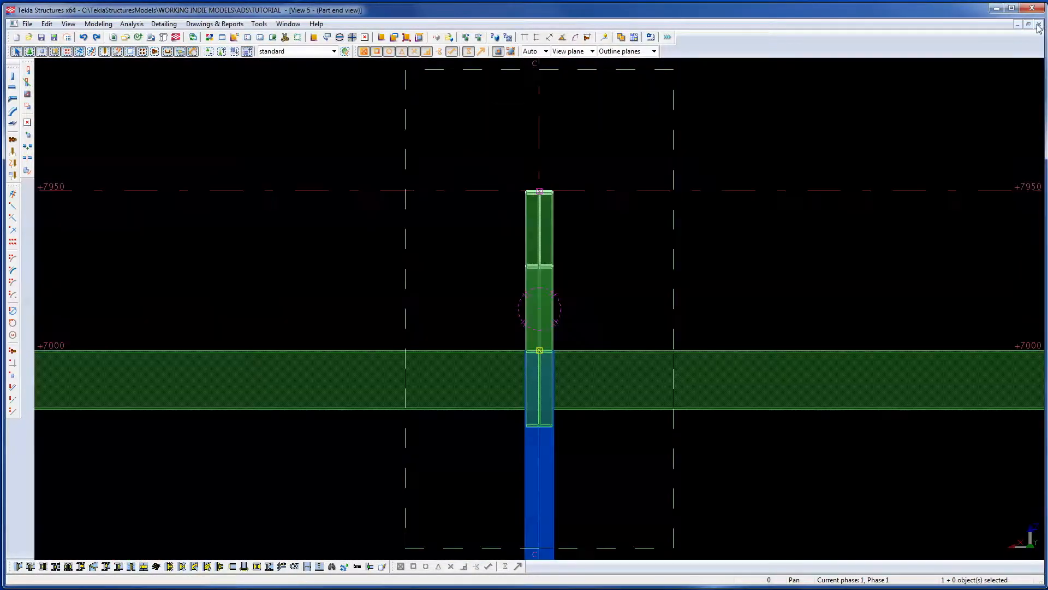
pyautogui.click(1039, 25)
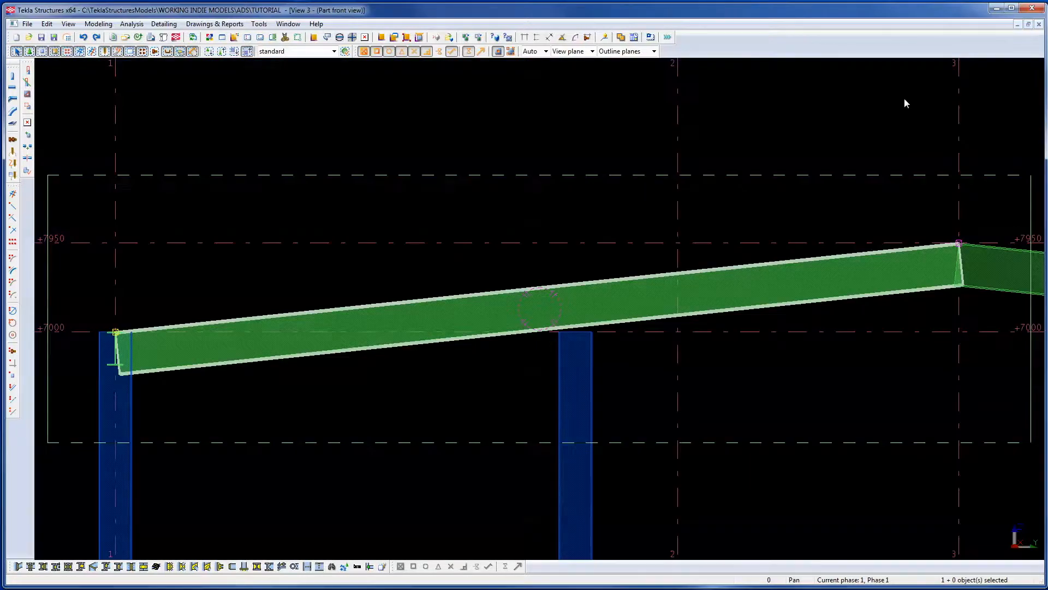
pyautogui.click(733, 134)
# Try to move the copied column's top handle up to the +7950 level line, and undo the move.
pyautogui.scroll(5, 602, 373)
pyautogui.moveTo(614, 401); pyautogui.dragTo(521, 342)
pyautogui.moveTo(486, 199); pyautogui.dragTo(619, 374)
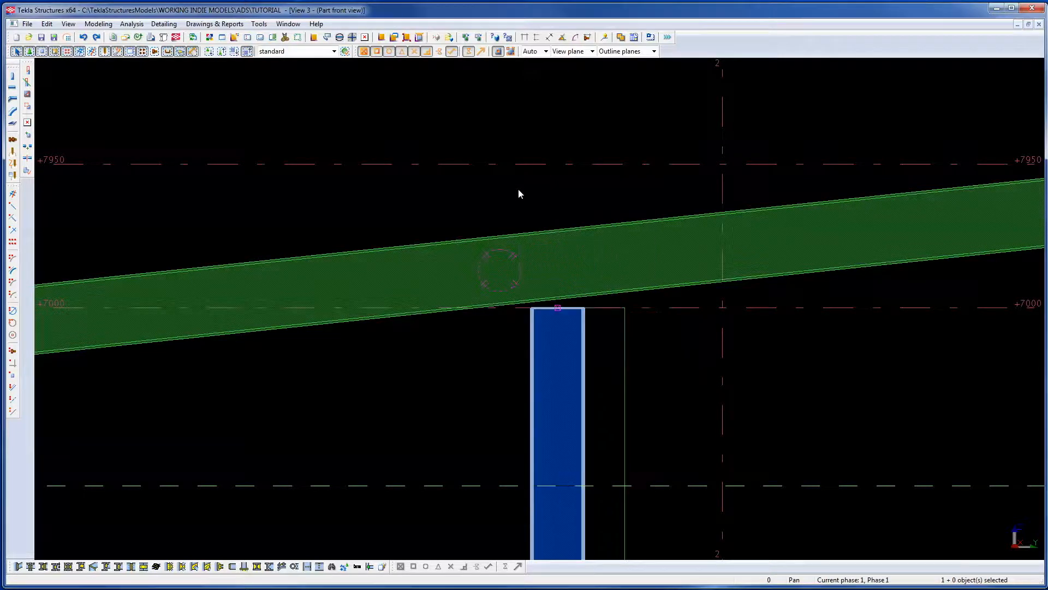
pyautogui.moveTo(495, 203); pyautogui.dragTo(611, 371)
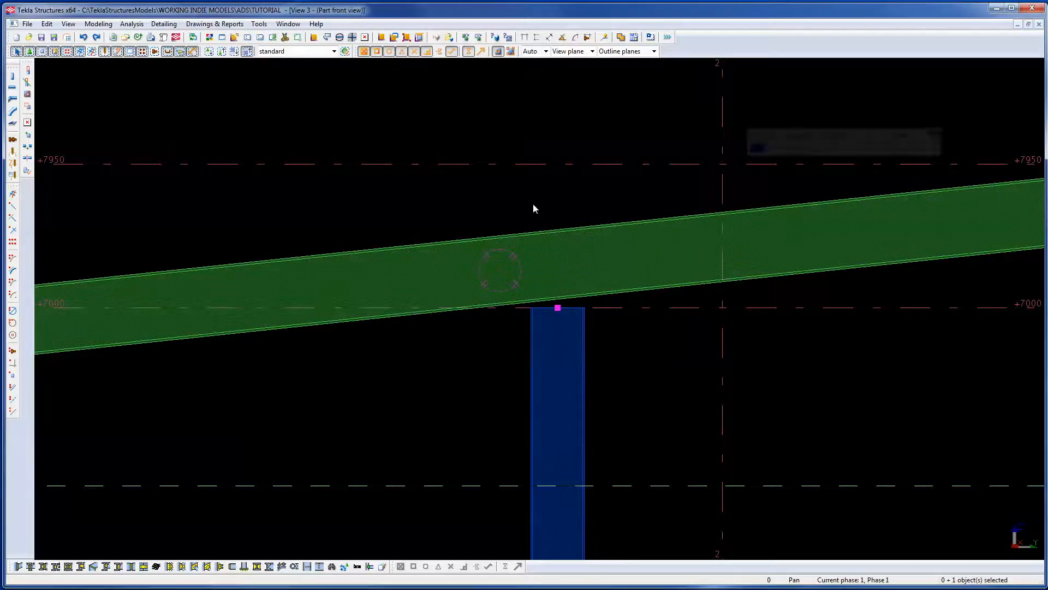
pyautogui.click(615, 407)
pyautogui.click(570, 375)
pyautogui.moveTo(448, 179); pyautogui.dragTo(621, 377)
pyautogui.rightClick(630, 353)
pyautogui.click(656, 430)
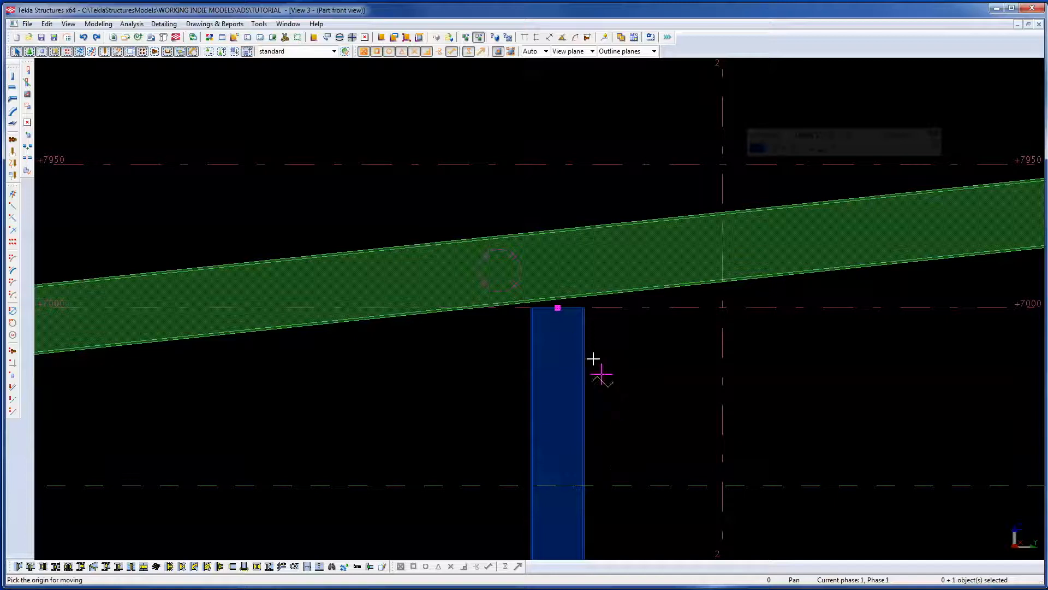
pyautogui.click(557, 308)
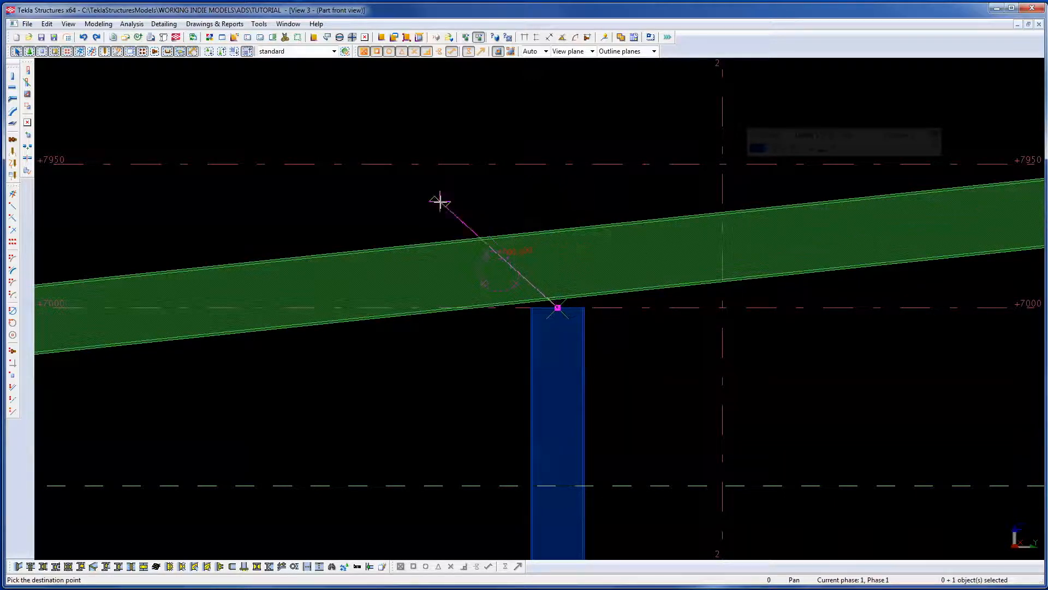
pyautogui.click(511, 51)
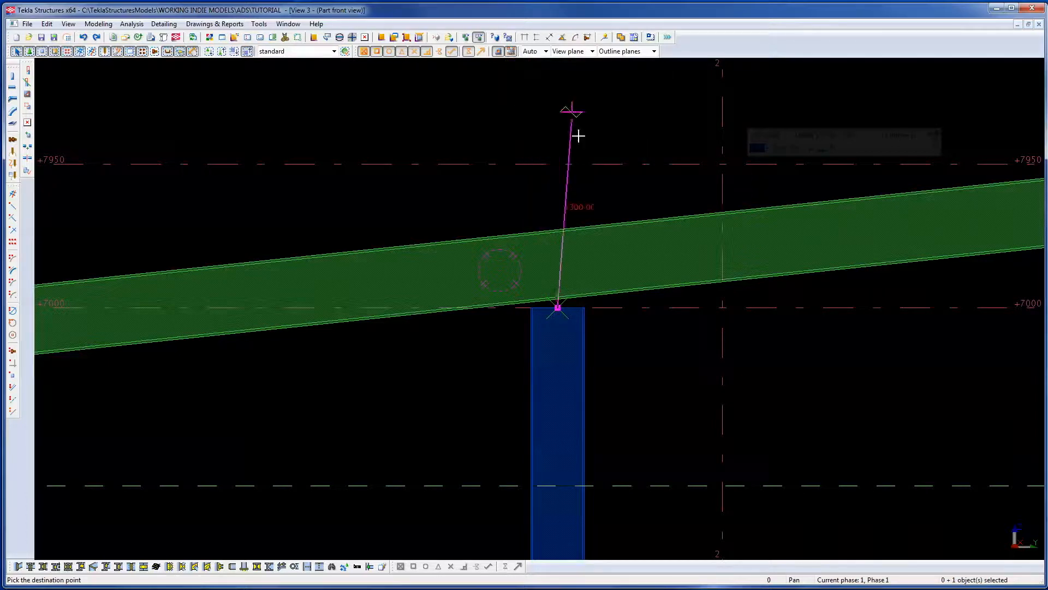
pyautogui.click(557, 160)
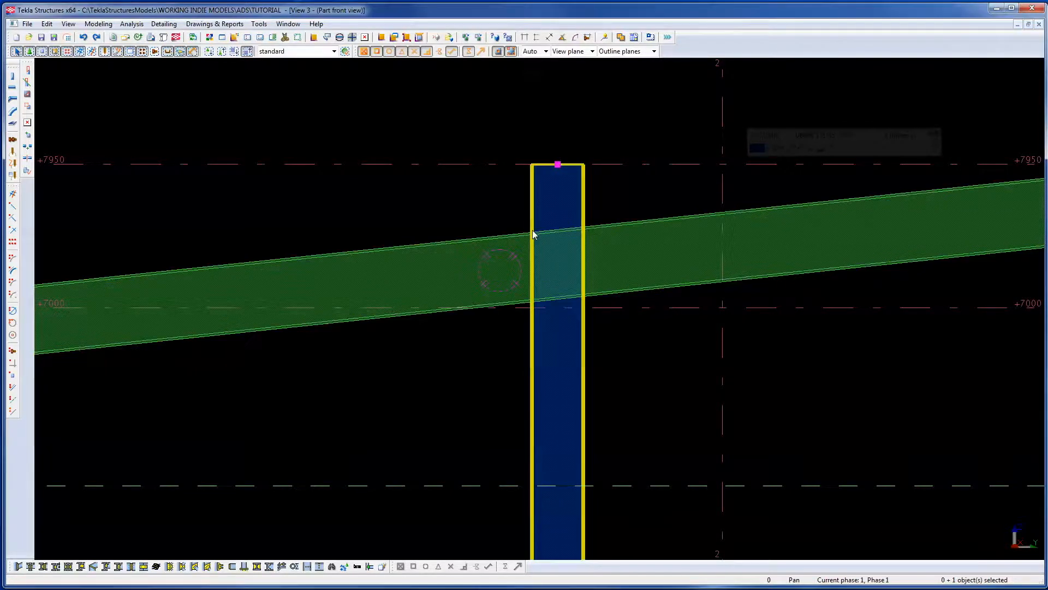
pyautogui.click(84, 38)
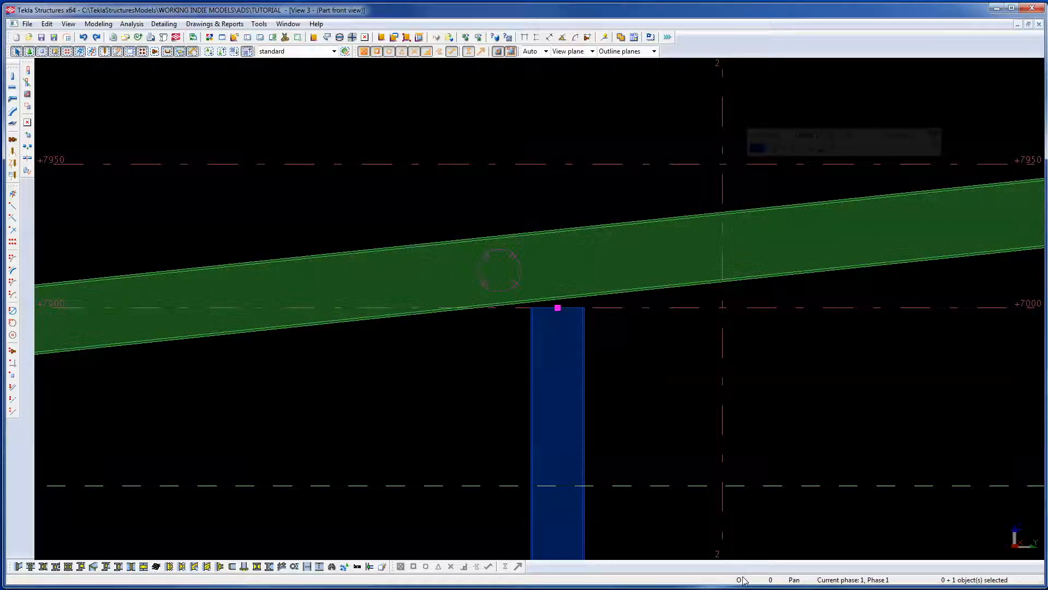
pyautogui.rightClick(613, 335)
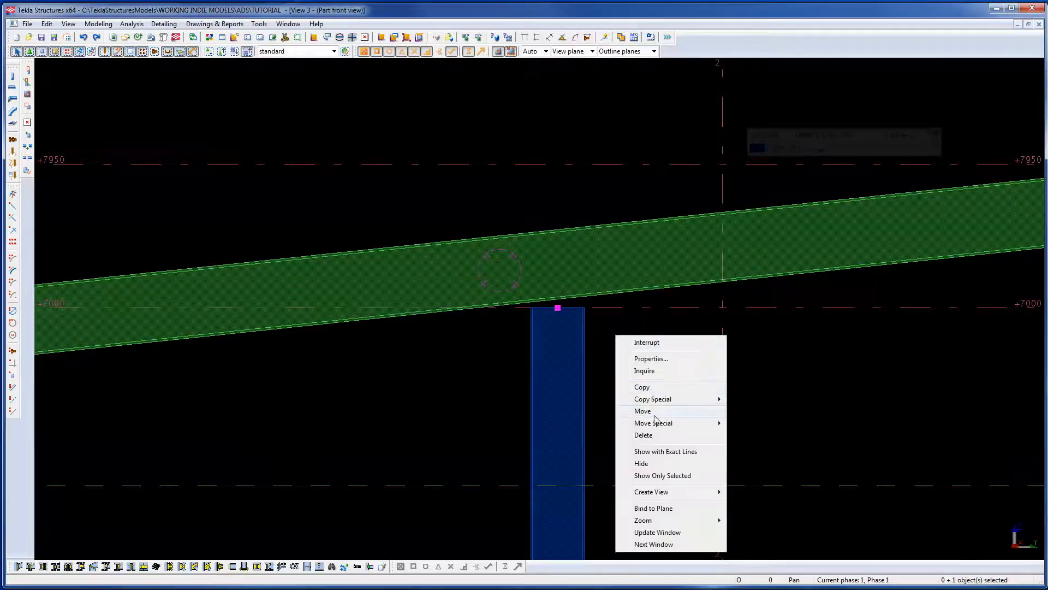
pyautogui.click(645, 417)
pyautogui.click(557, 307)
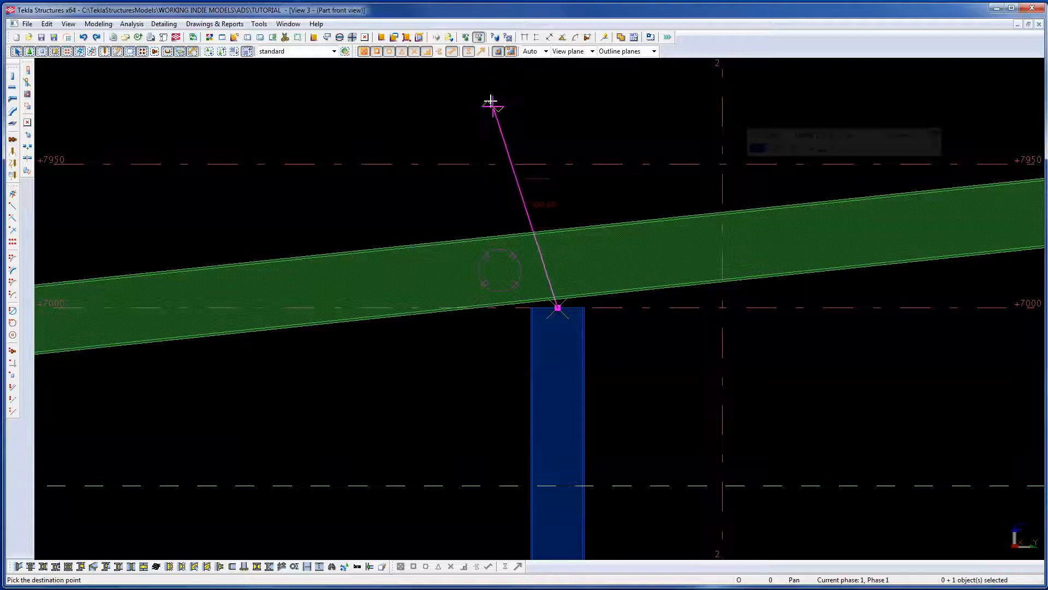
pyautogui.click(433, 64)
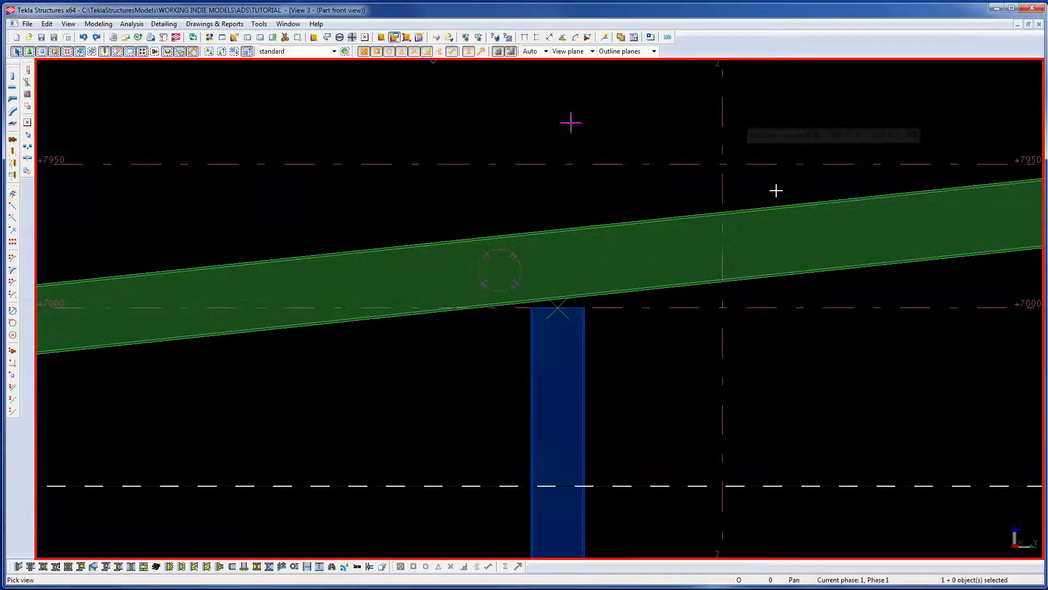
# Set the work plane to the part front view and move the column's top handle straight up to just above the rafter.
pyautogui.click(817, 374)
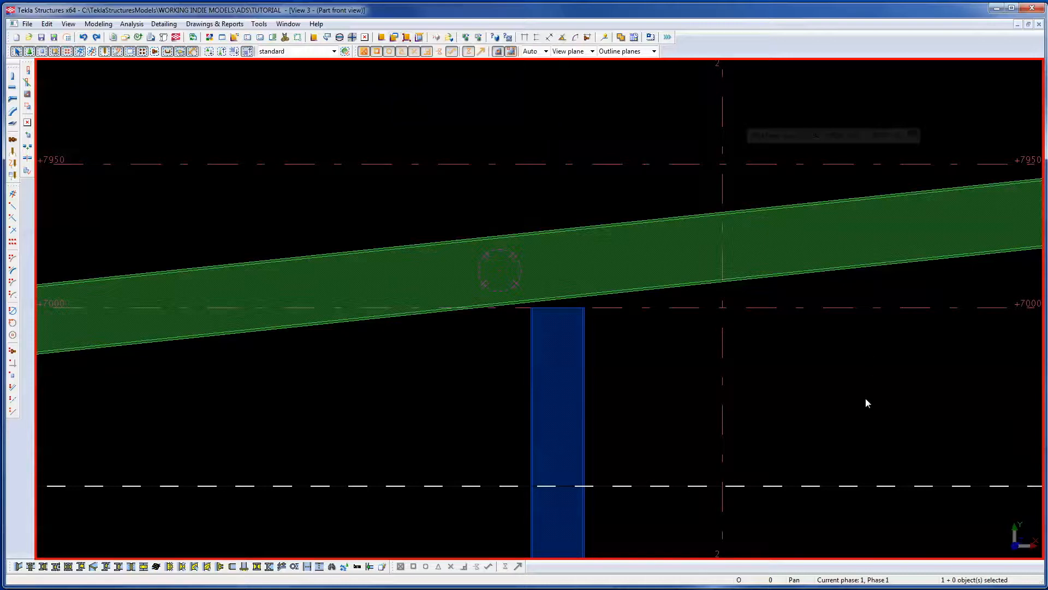
pyautogui.rightClick(651, 375)
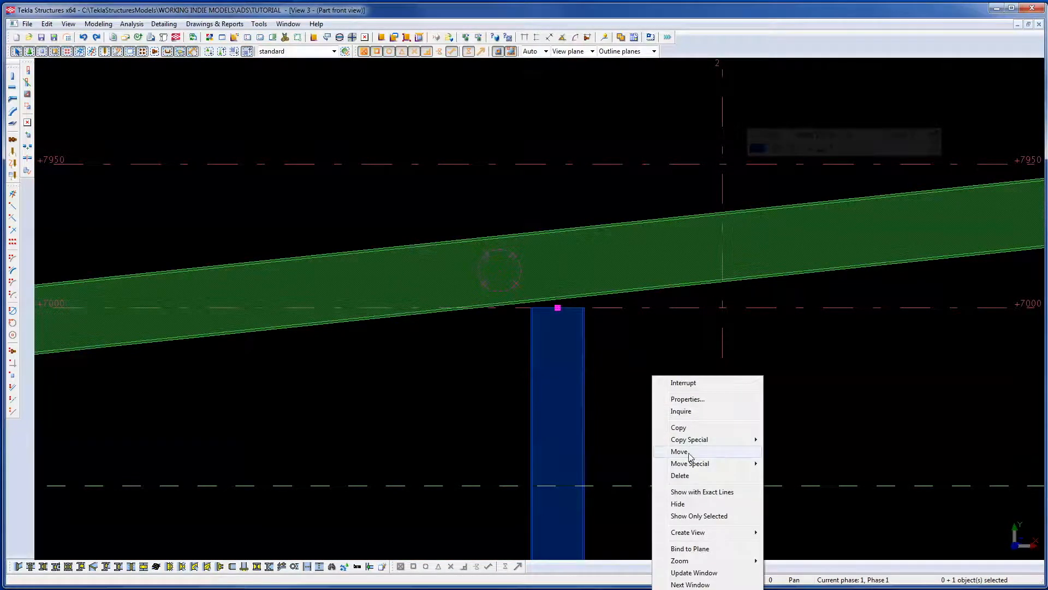
pyautogui.click(688, 451)
pyautogui.click(558, 307)
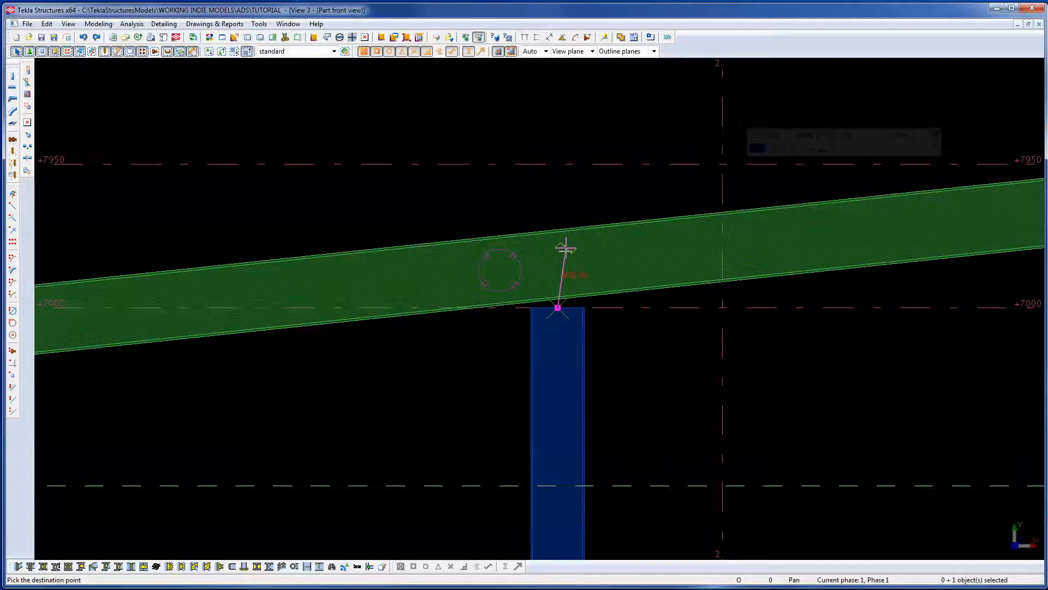
pyautogui.click(557, 203)
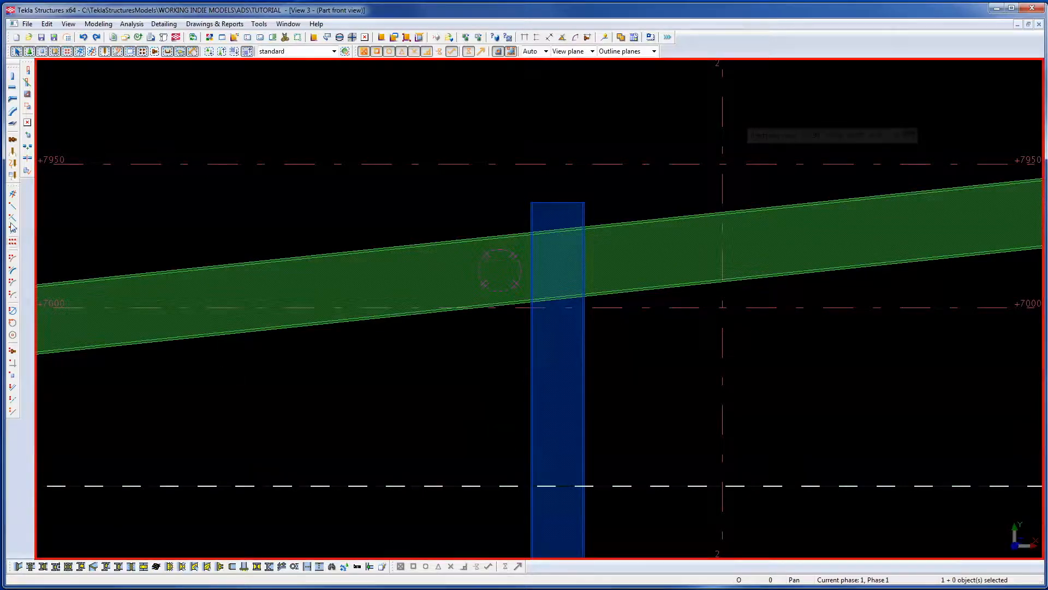
# Try to split the column where its flange facing grid line 1 crosses the rafter's top edge, and undo the split.
pyautogui.click(28, 158)
pyautogui.scroll(5, 518, 230)
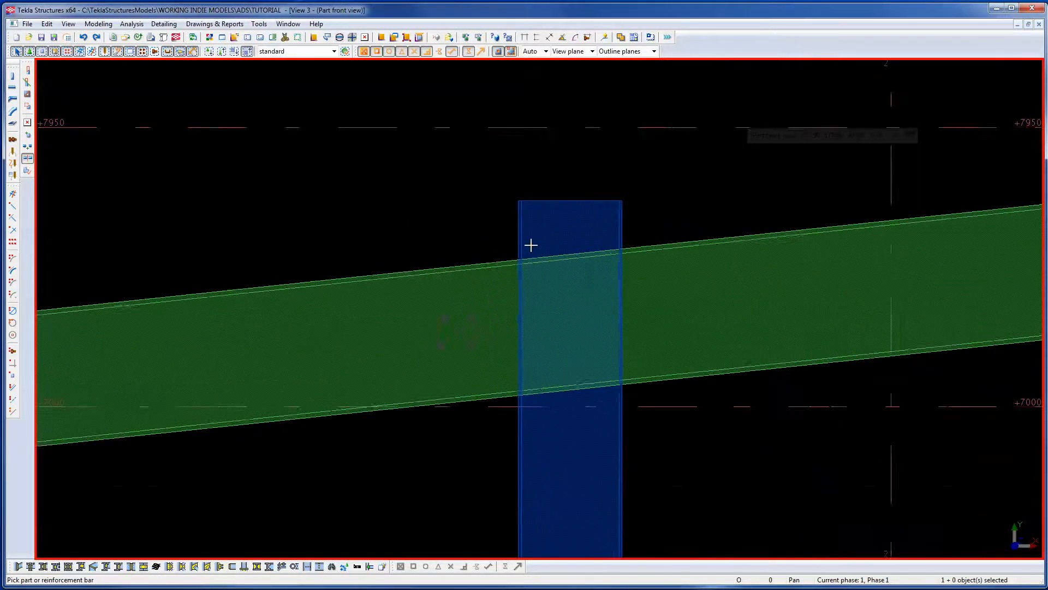
pyautogui.scroll(3, 501, 255)
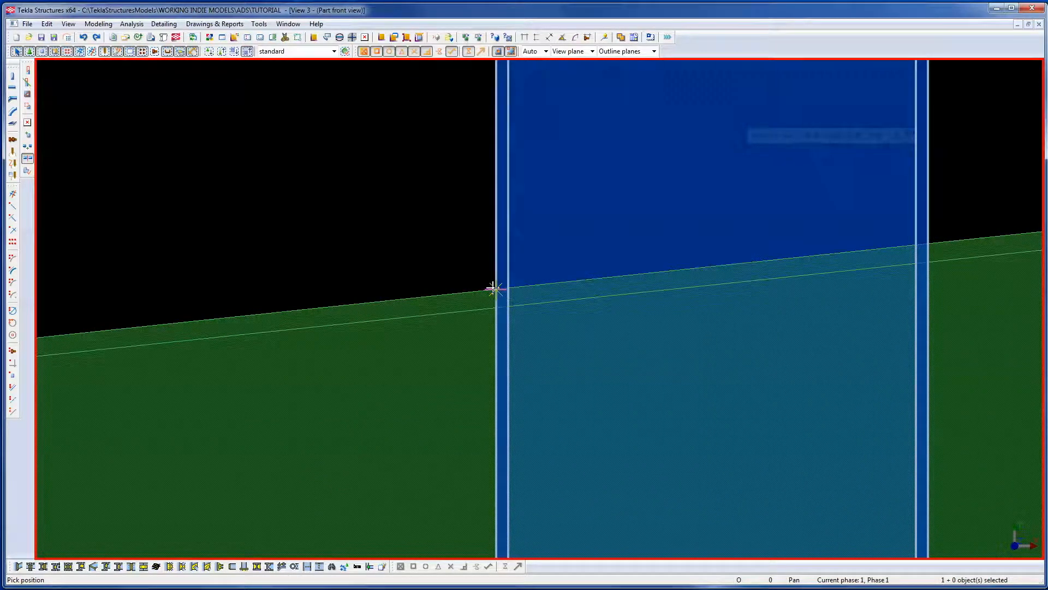
pyautogui.click(495, 290)
pyautogui.rightClick(431, 219)
pyautogui.click(464, 227)
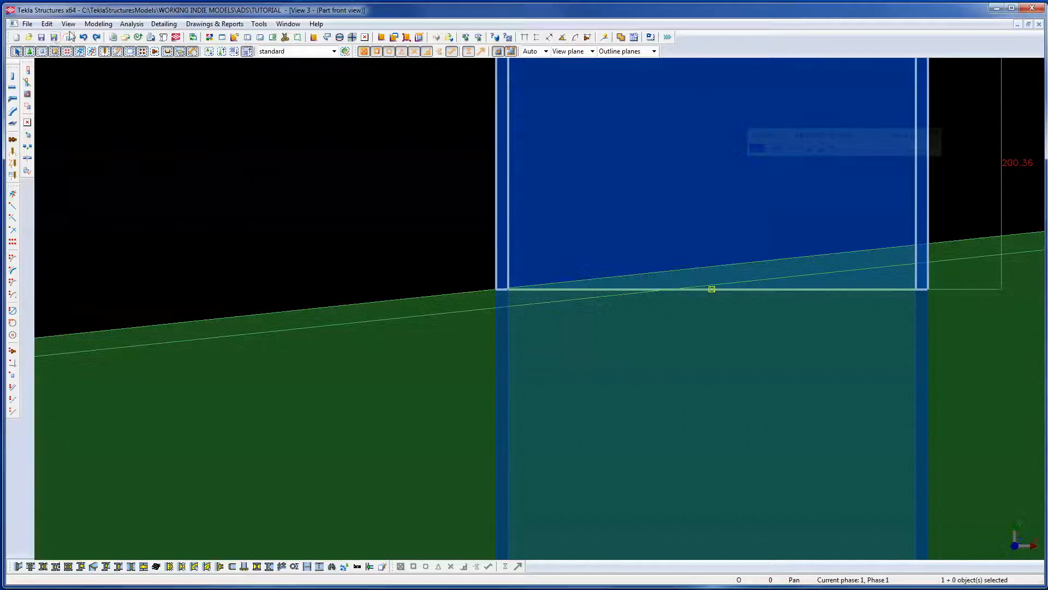
pyautogui.click(204, 142)
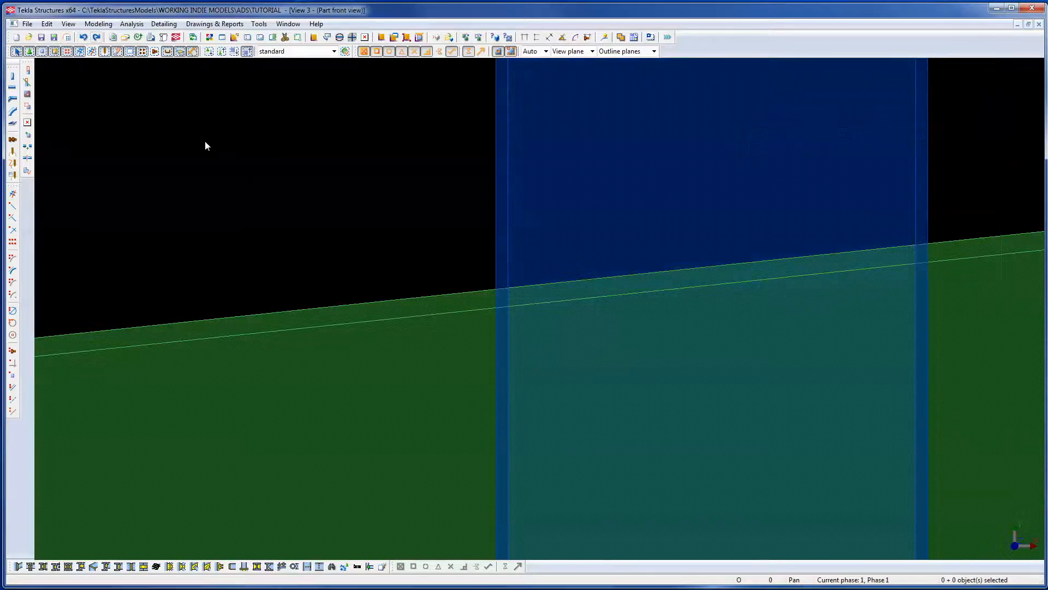
# Try to cut the column along the rafter's top edge with a line cut that removes the part above, and undo the cut.
pyautogui.click(26, 82)
pyautogui.click(501, 229)
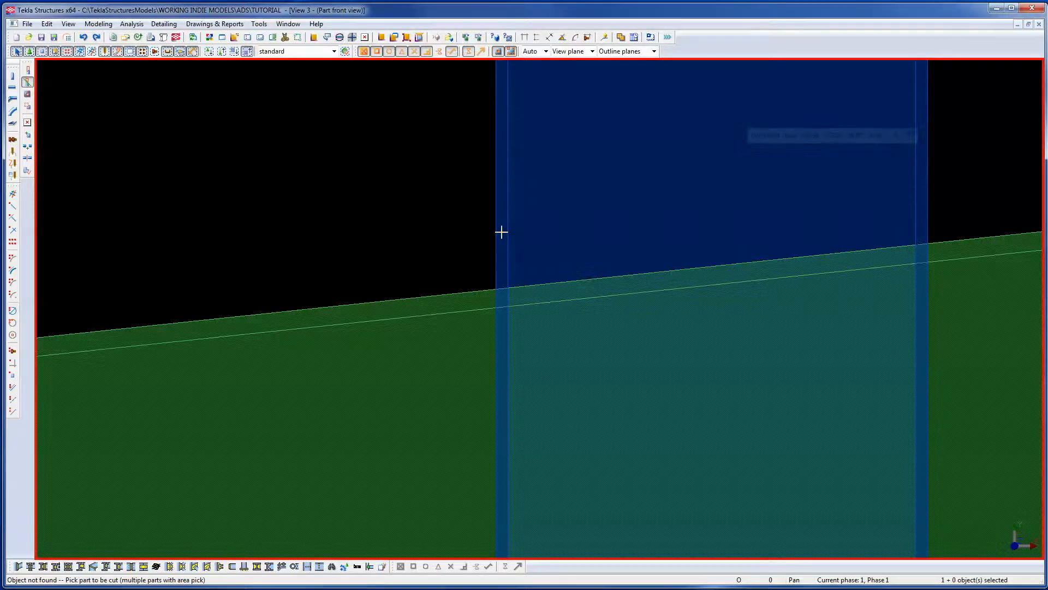
pyautogui.click(439, 291)
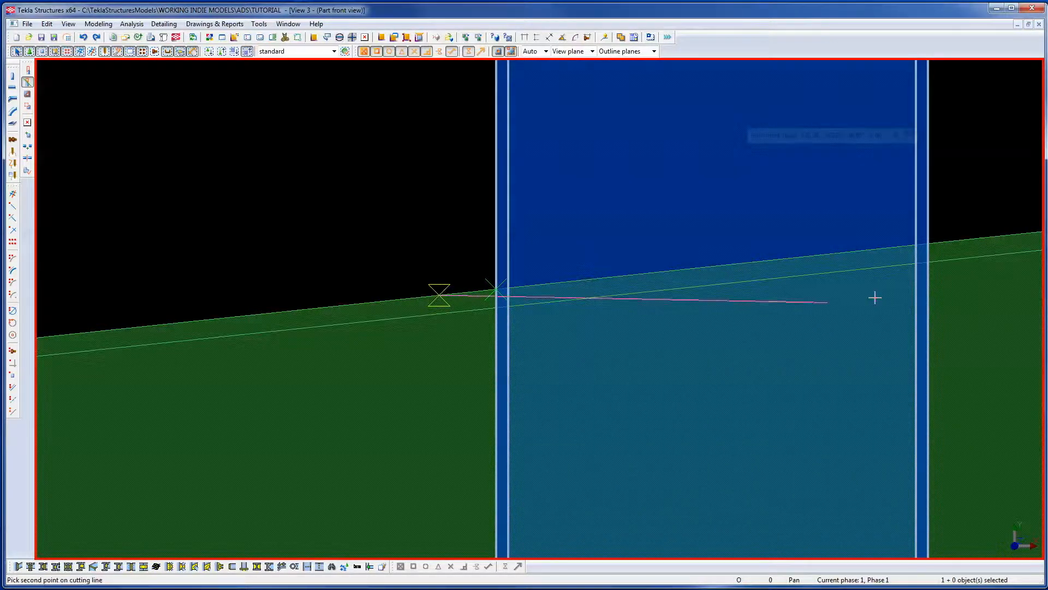
pyautogui.click(965, 238)
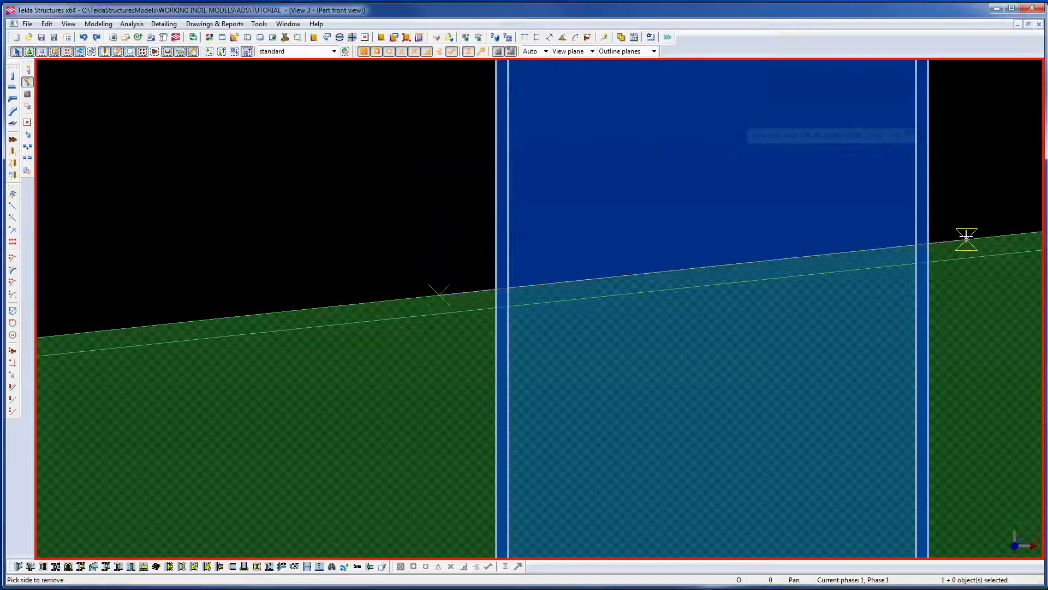
pyautogui.click(594, 169)
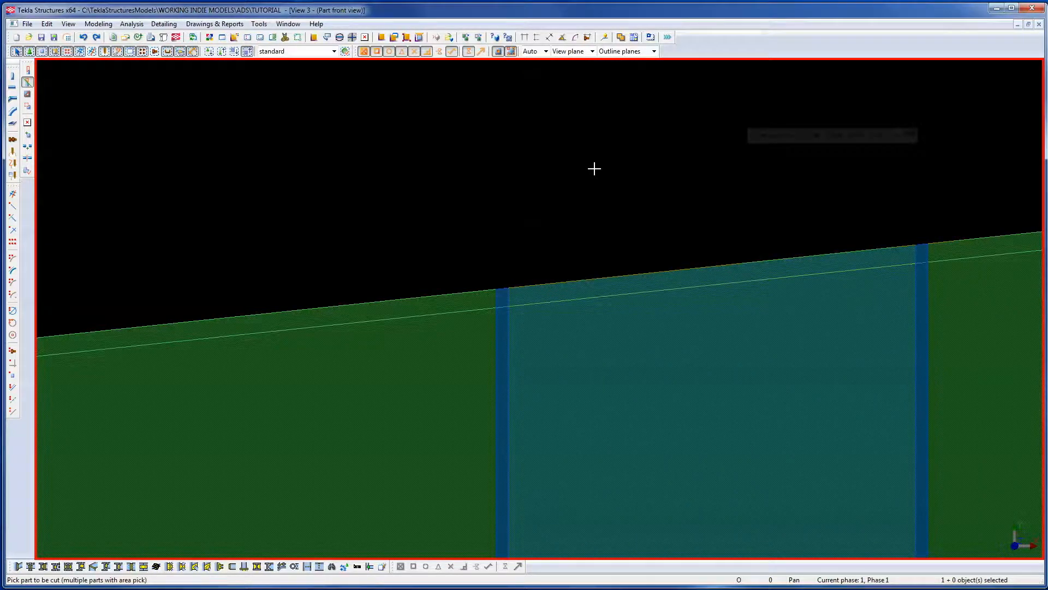
pyautogui.click(83, 37)
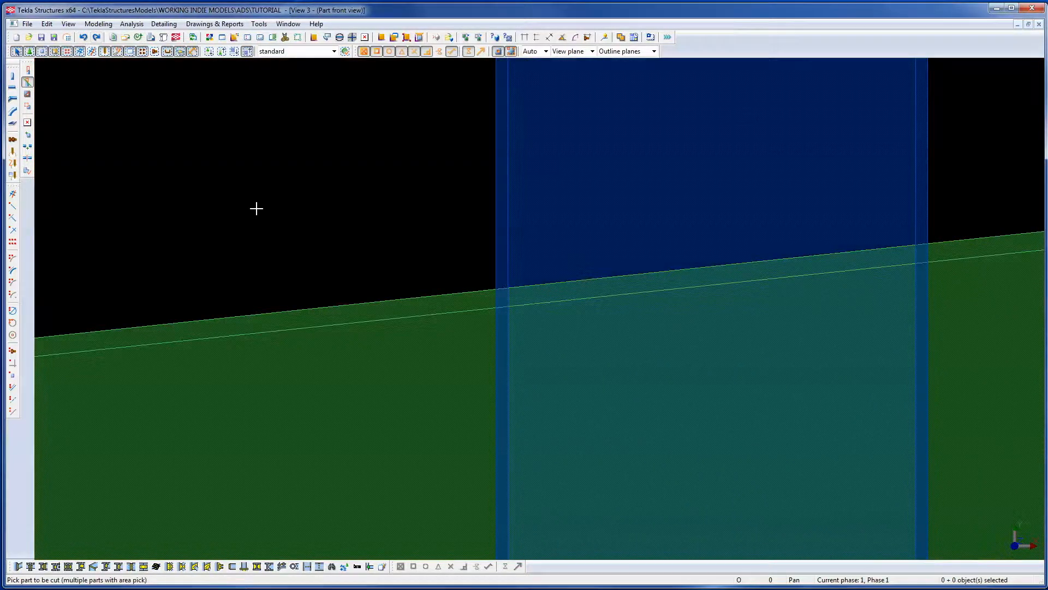
# Fit the column's top end to the rafter's sloping top edge with Fit part end, and return to the isometric view.
pyautogui.scroll(-2, 255, 208)
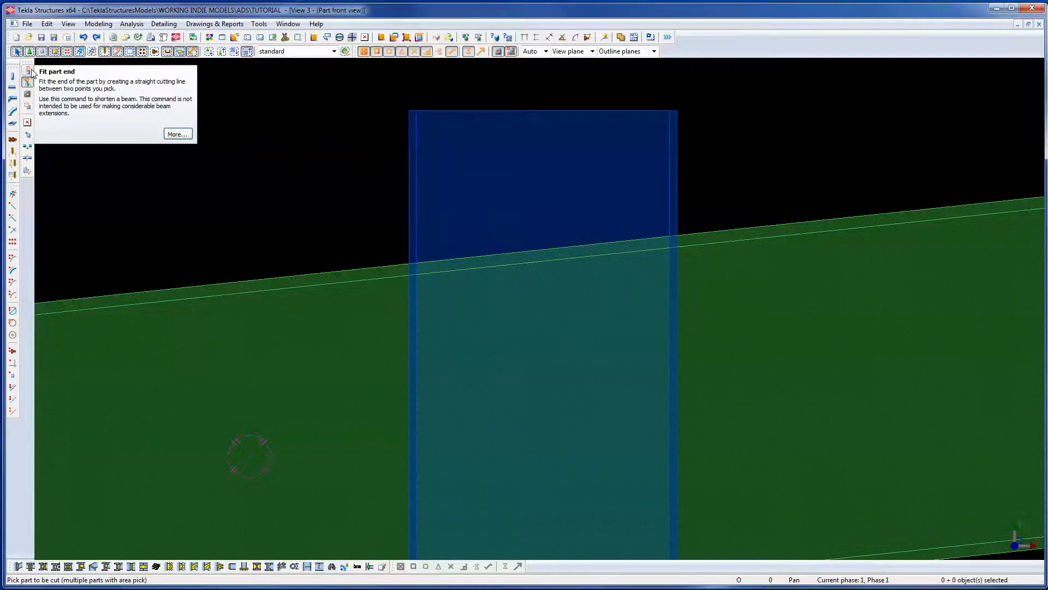
pyautogui.click(28, 71)
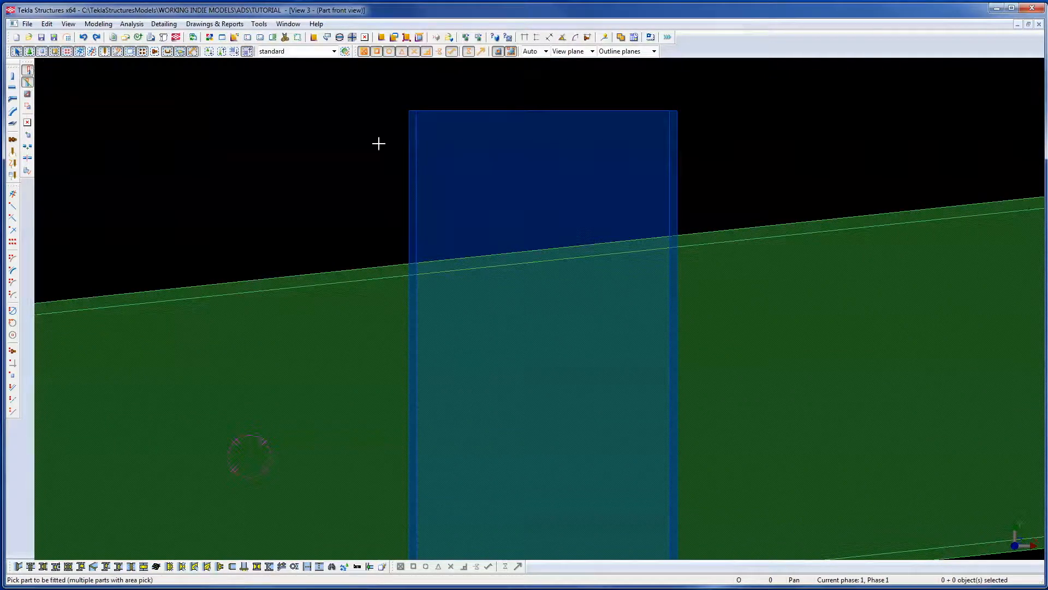
pyautogui.click(417, 190)
pyautogui.click(355, 269)
pyautogui.click(740, 224)
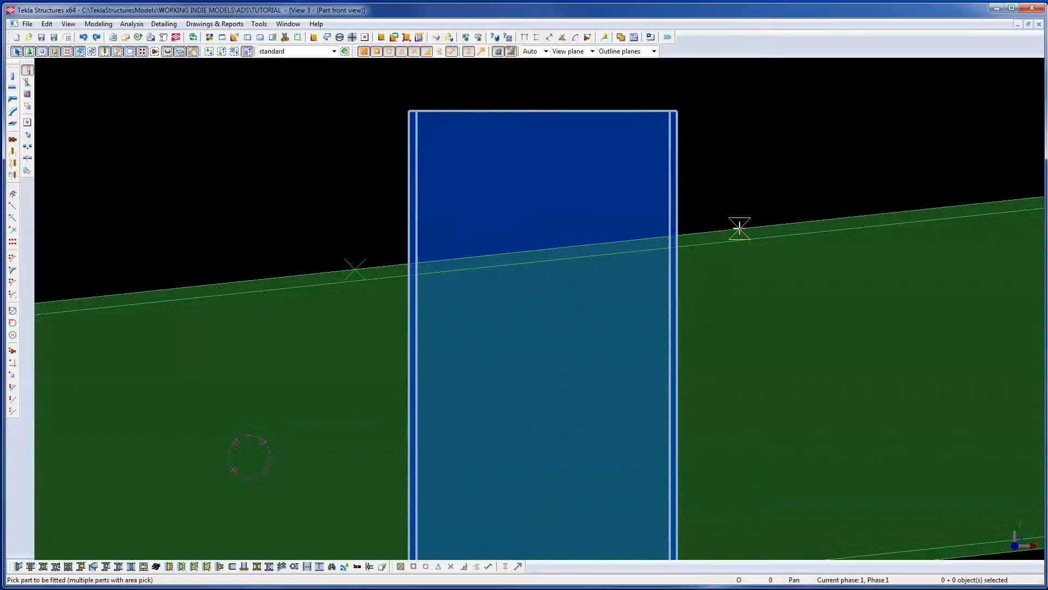
pyautogui.rightClick(737, 168)
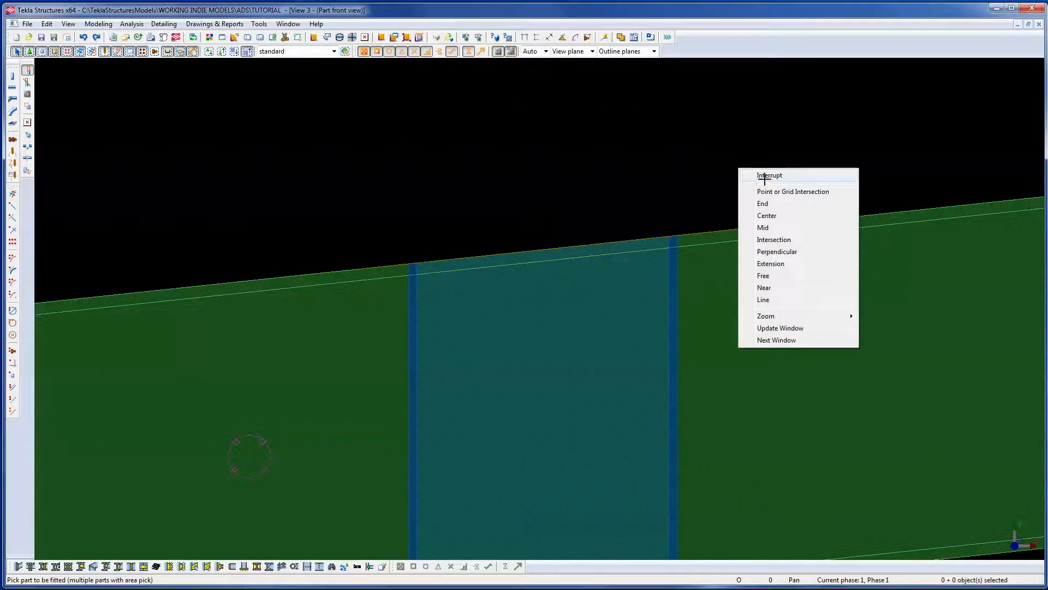
pyautogui.click(765, 179)
pyautogui.scroll(-8, 713, 135)
pyautogui.click(757, 332)
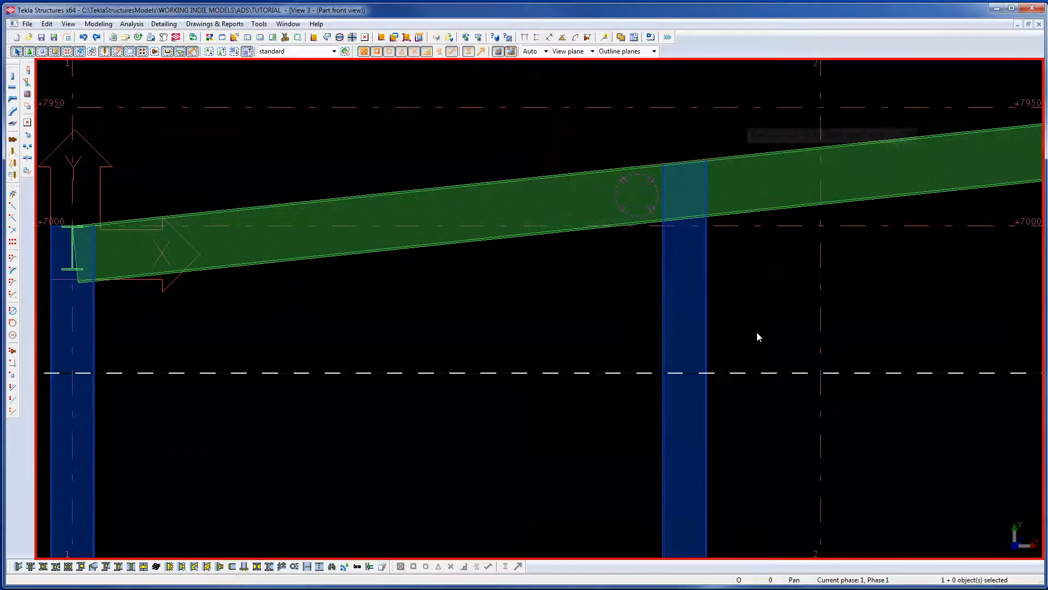
pyautogui.hotkey('ctrl', 'Tab')
pyautogui.scroll(-2, 756, 332)
pyautogui.moveTo(757, 331); pyautogui.dragTo(621, 165, button='middle')
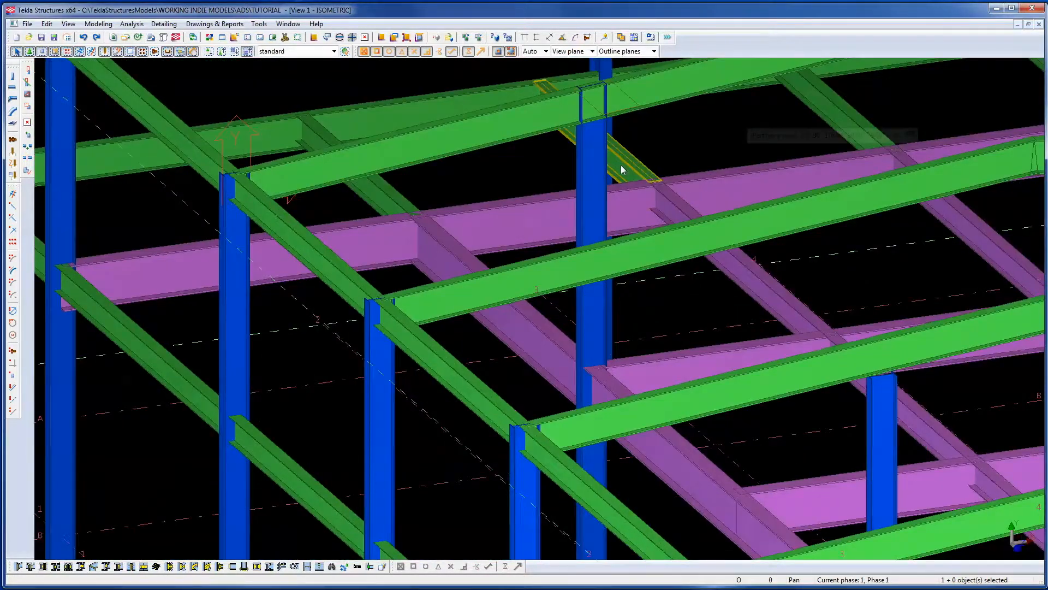
pyautogui.scroll(-3, 621, 165)
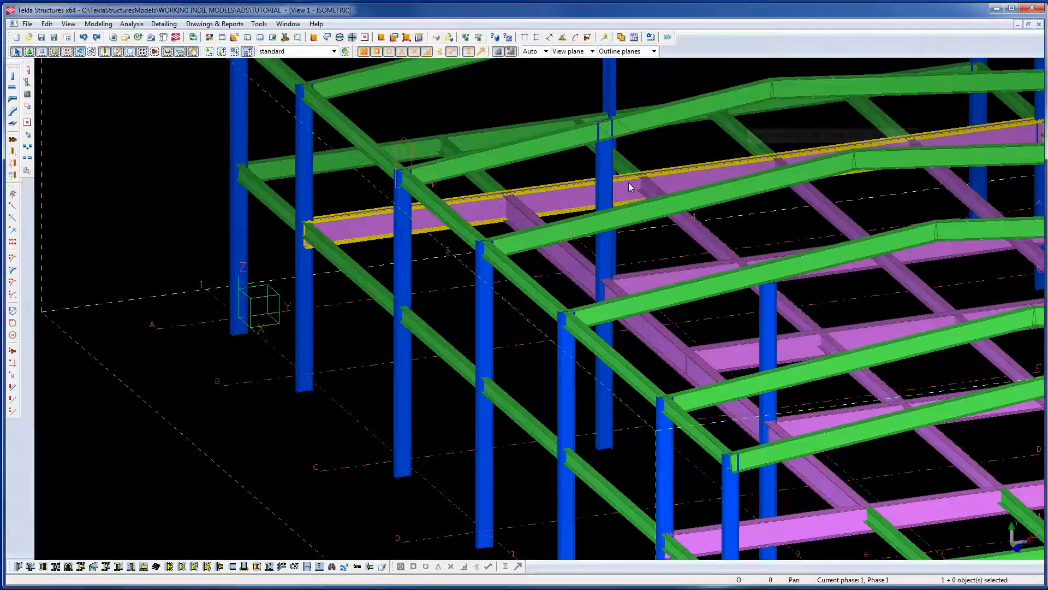
pyautogui.click(623, 137)
pyautogui.rightClick(662, 145)
pyautogui.moveTo(708, 217)
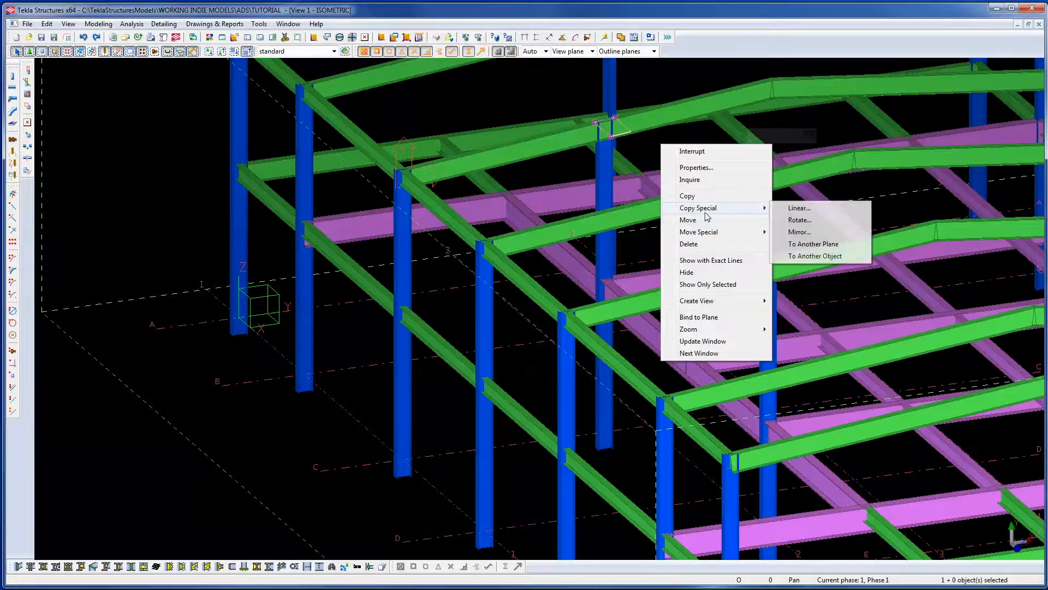
pyautogui.click(802, 256)
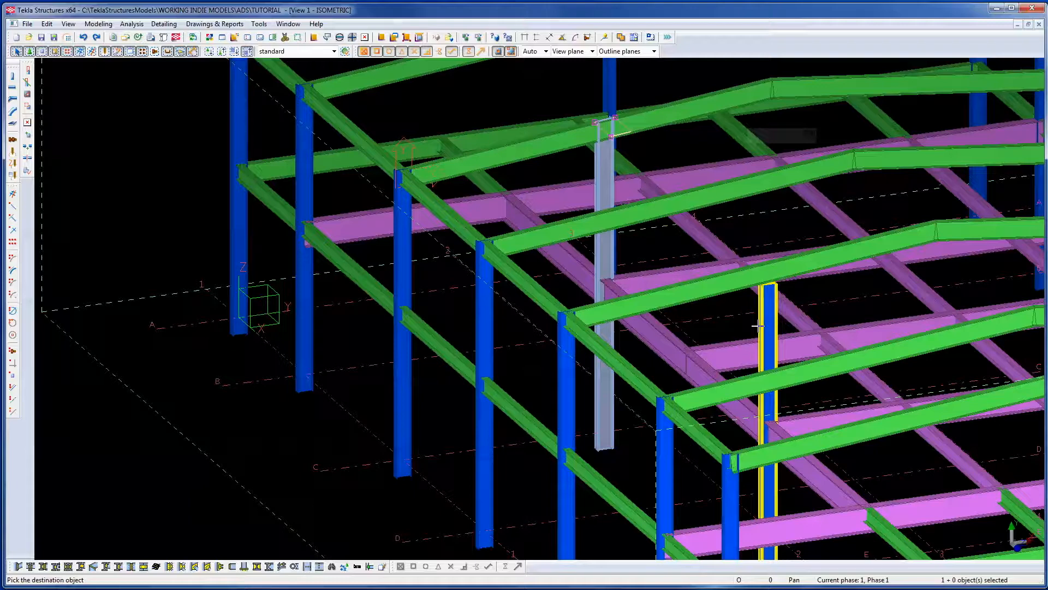
pyautogui.rightClick(729, 315)
pyautogui.click(751, 323)
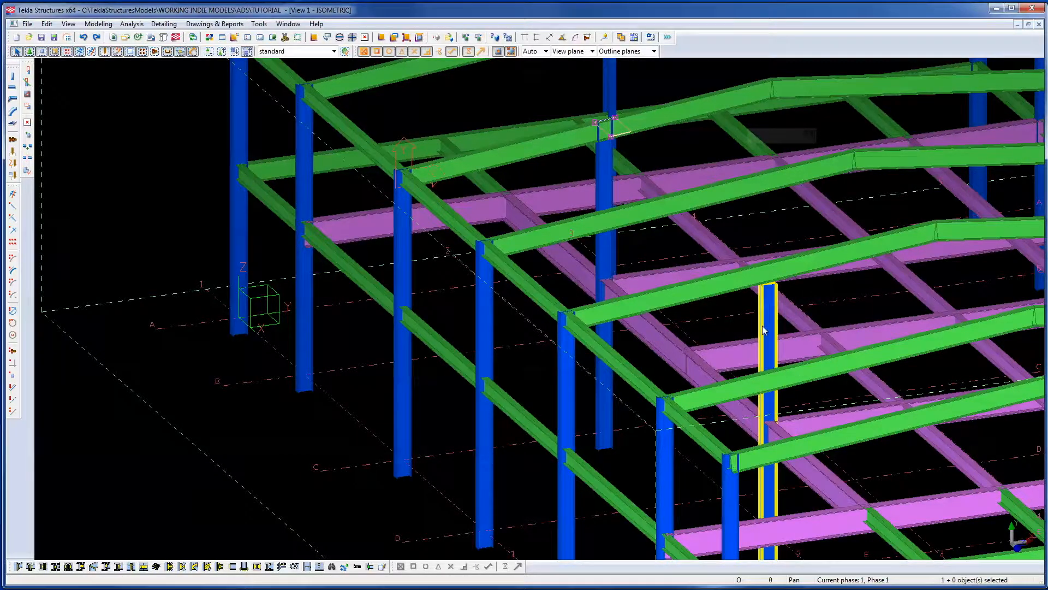
# Open the fitted column's properties and apply only its top level of 7700.00 to the other interior column.
pyautogui.click(605, 156)
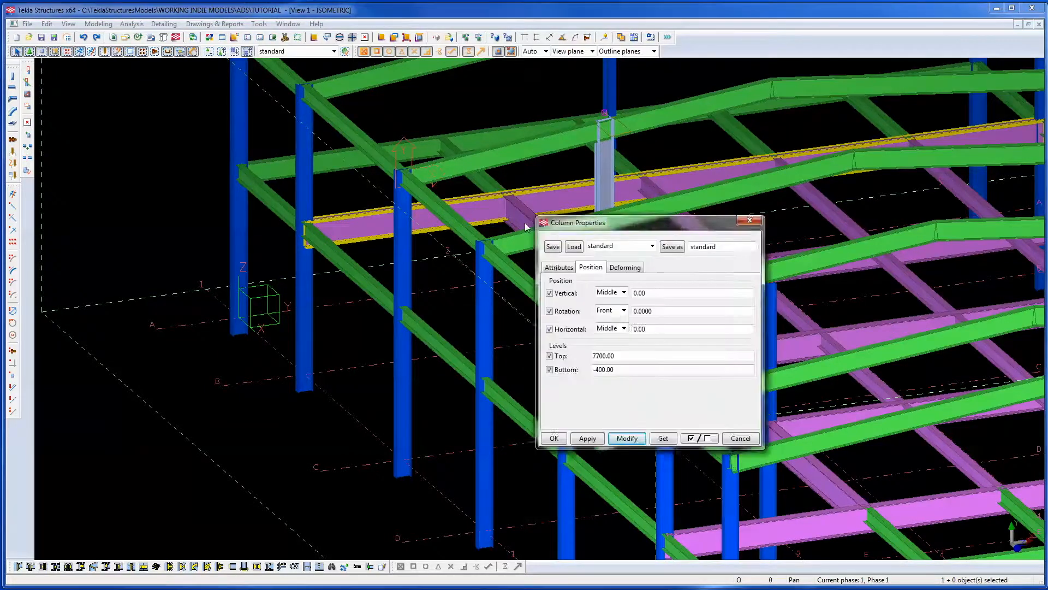
pyautogui.moveTo(663, 225); pyautogui.dragTo(239, 167)
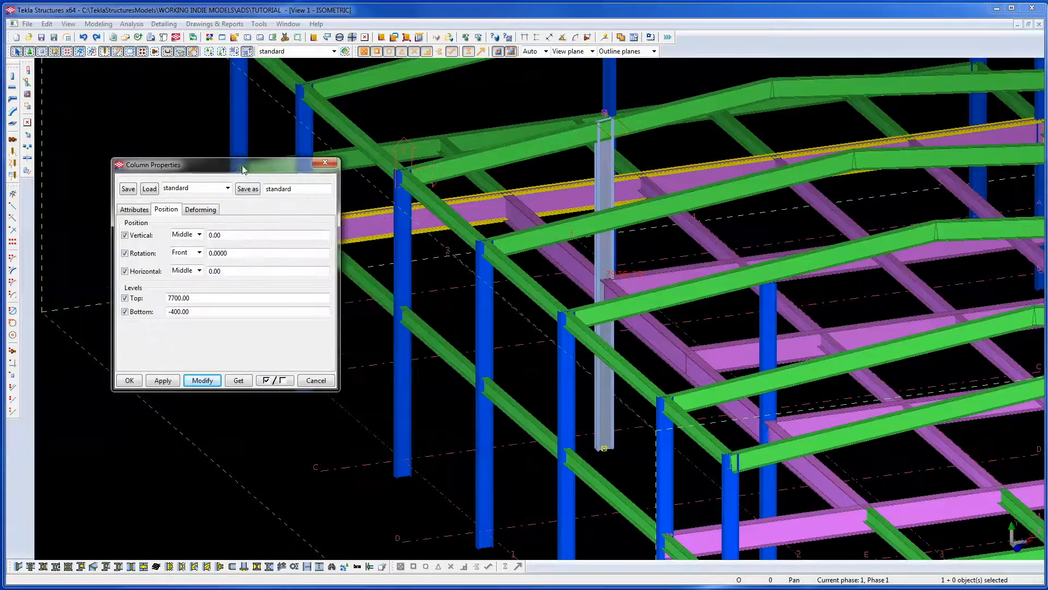
pyautogui.click(270, 381)
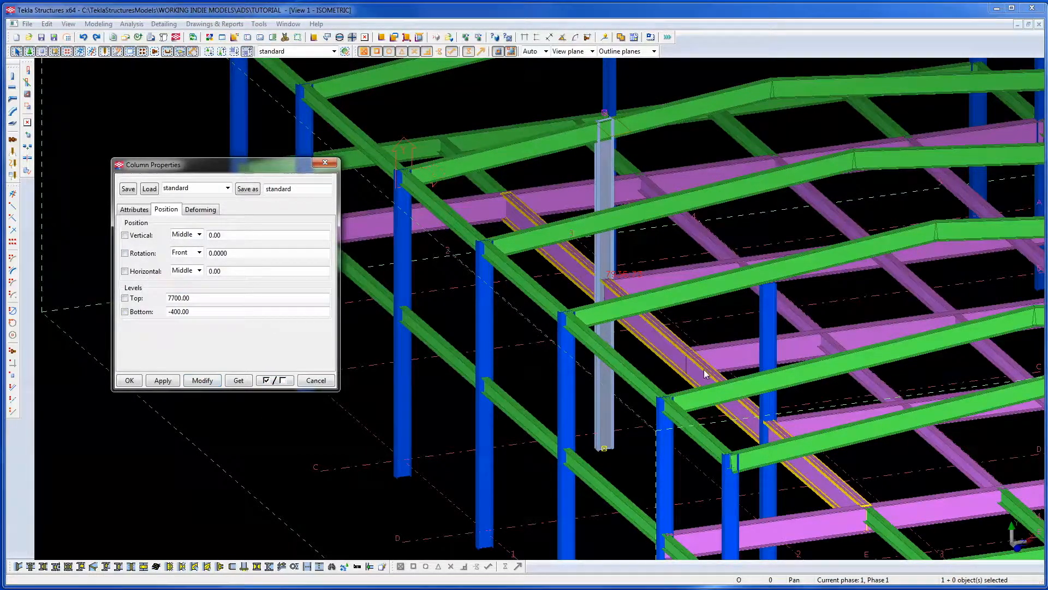
pyautogui.click(766, 327)
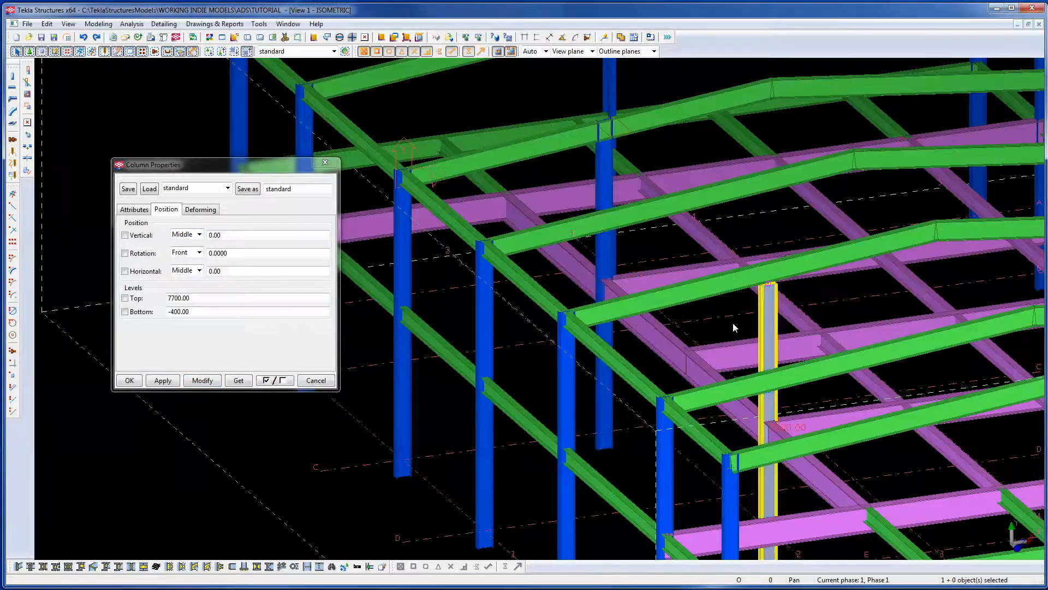
pyautogui.click(125, 299)
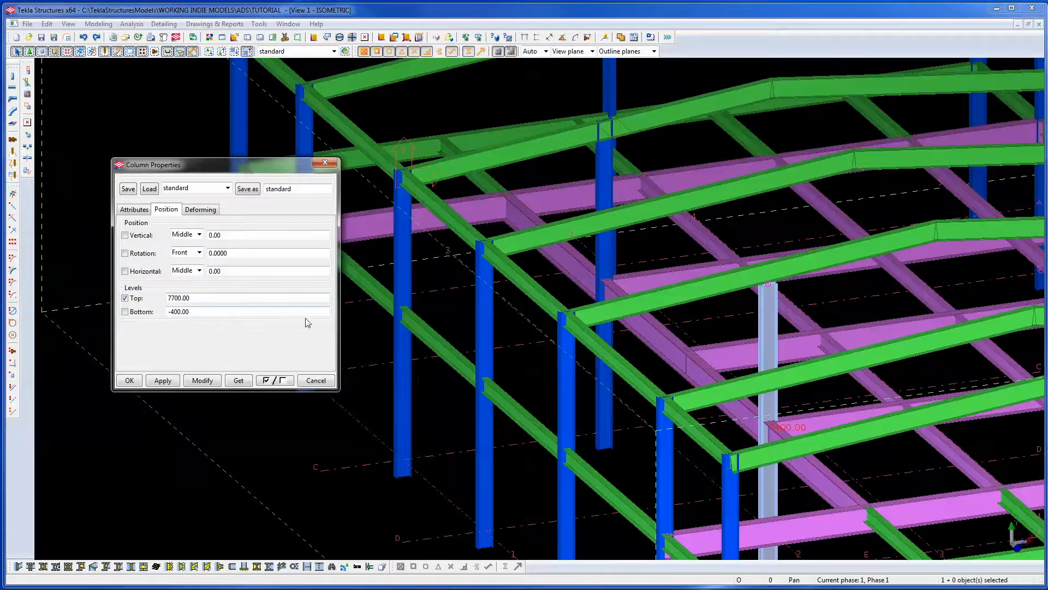
pyautogui.click(201, 380)
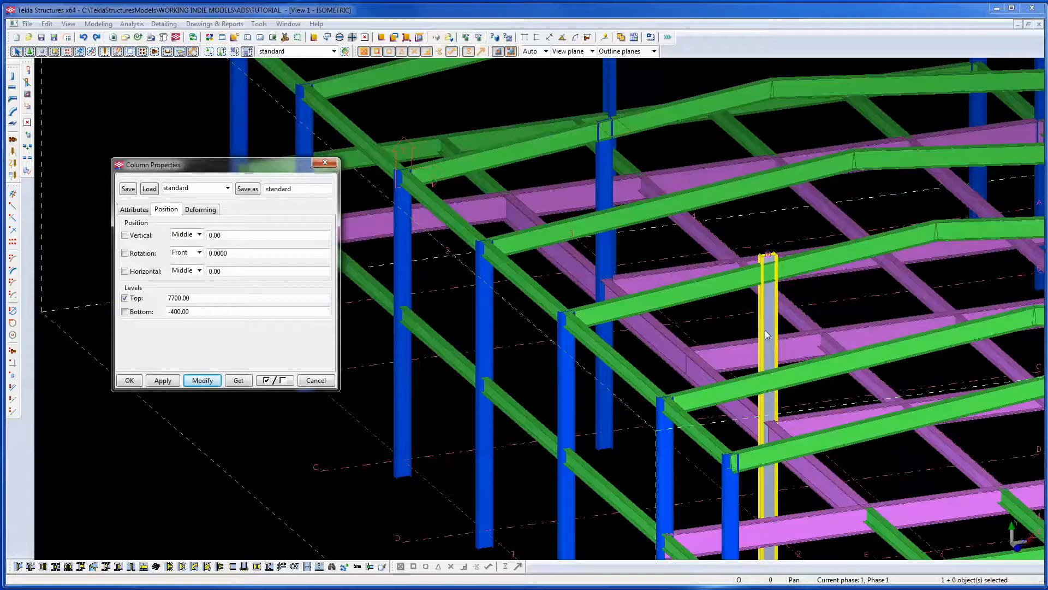
# Copy the fitting from the fitted column's top to the other interior column with Copy Special To Another Object.
pyautogui.click(671, 145)
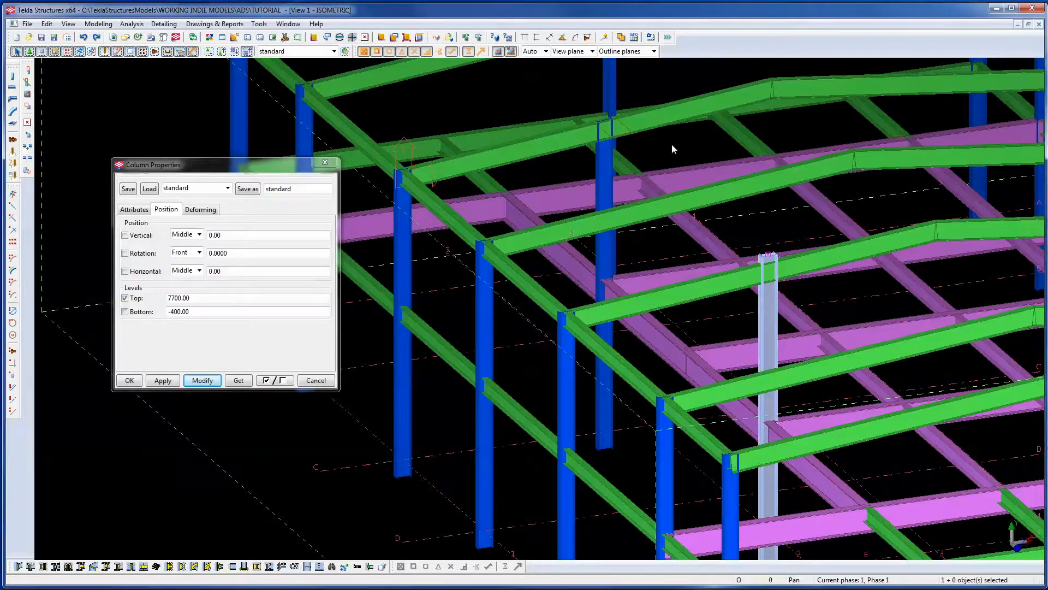
pyautogui.rightClick(631, 129)
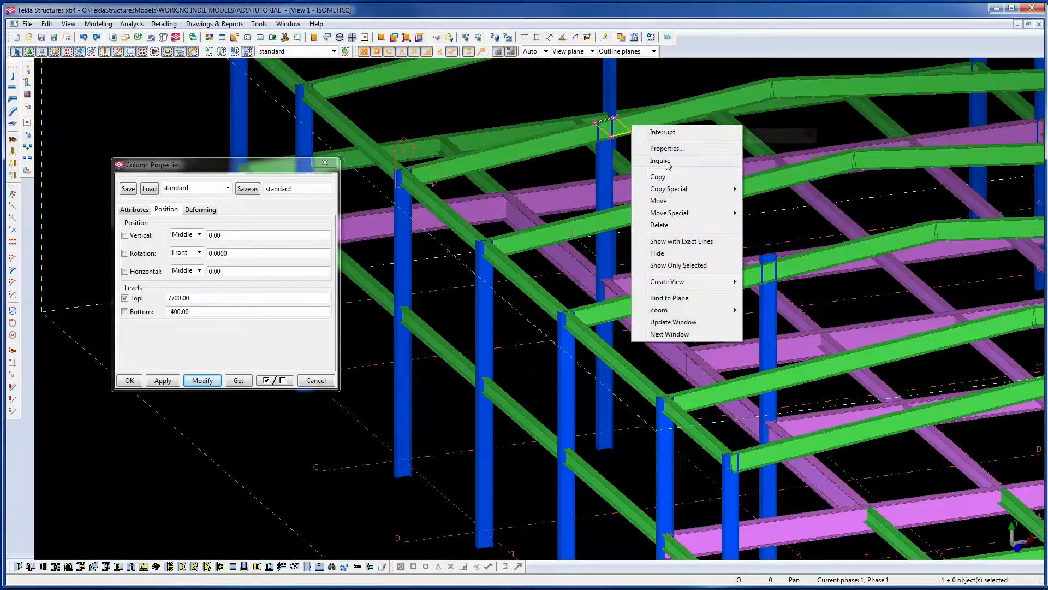
pyautogui.moveTo(689, 195)
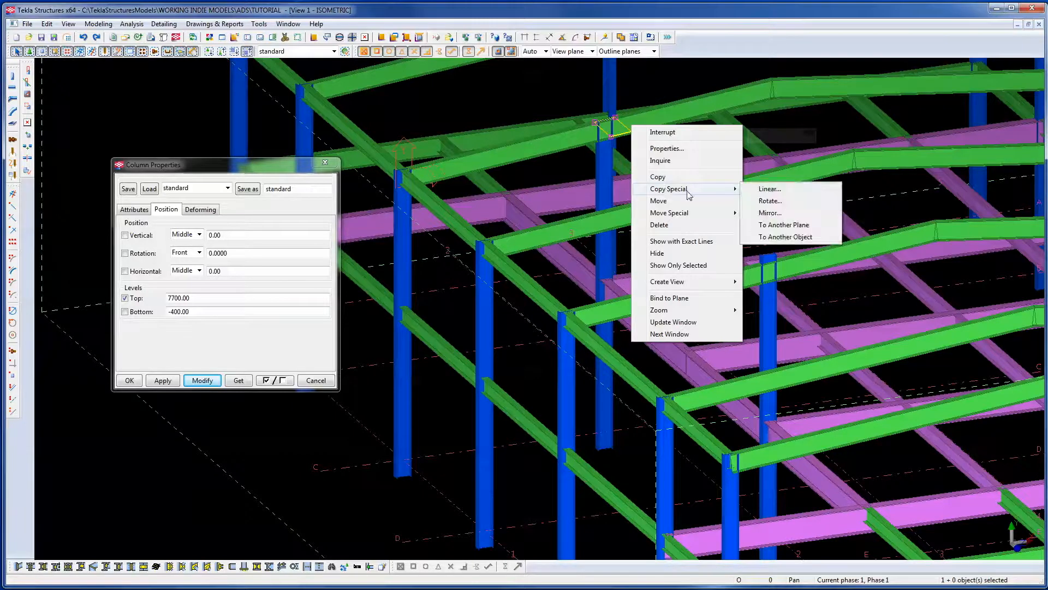
pyautogui.click(790, 237)
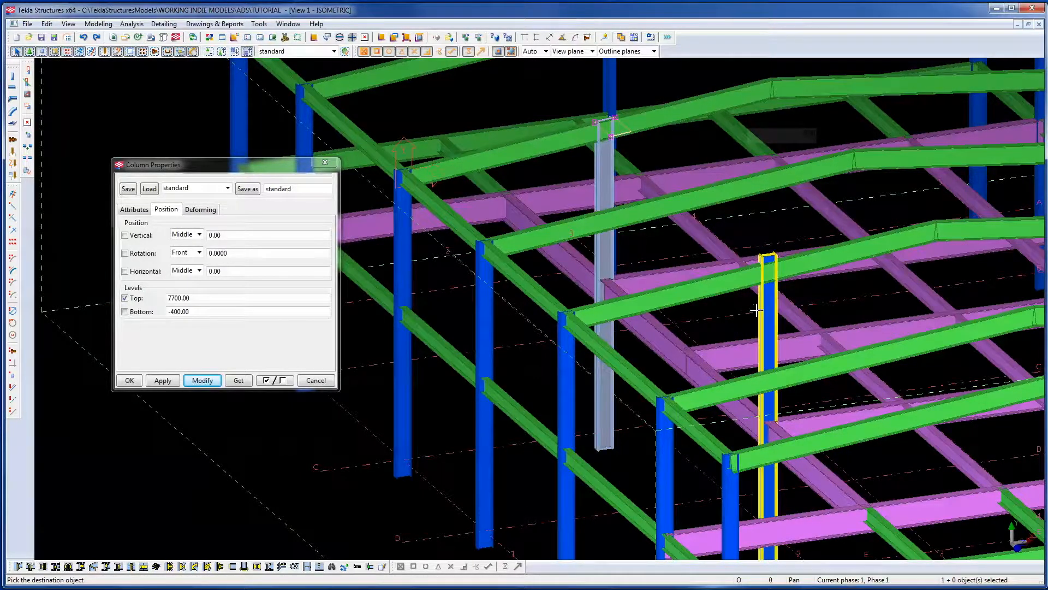
pyautogui.rightClick(758, 240)
pyautogui.click(777, 246)
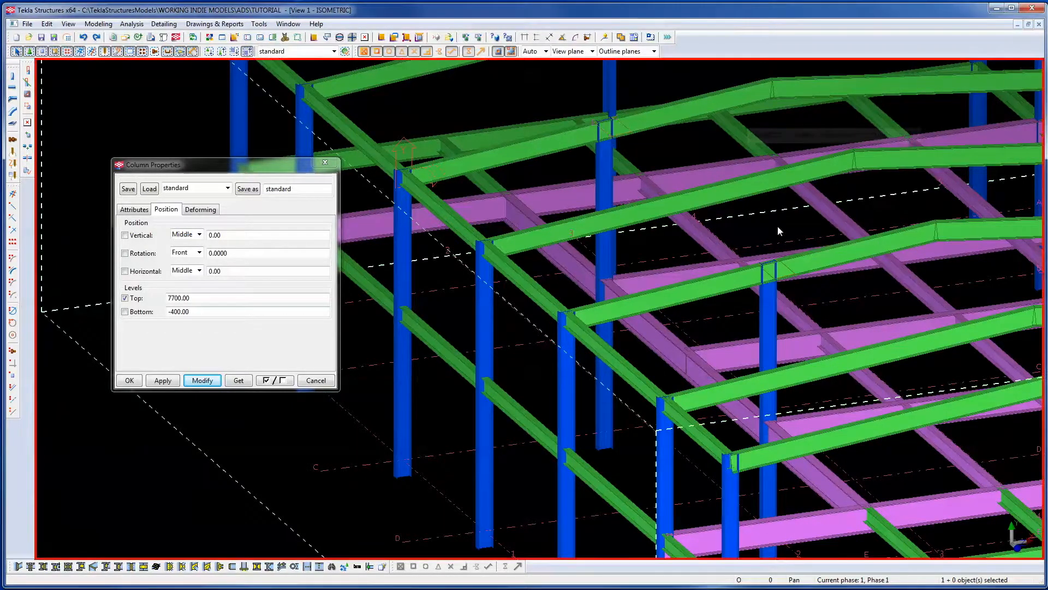
# Examine a column's base and the copied fitting where the interior column meets the rafter, and close the column properties.
pyautogui.scroll(-1, 777, 225)
pyautogui.scroll(6, 628, 433)
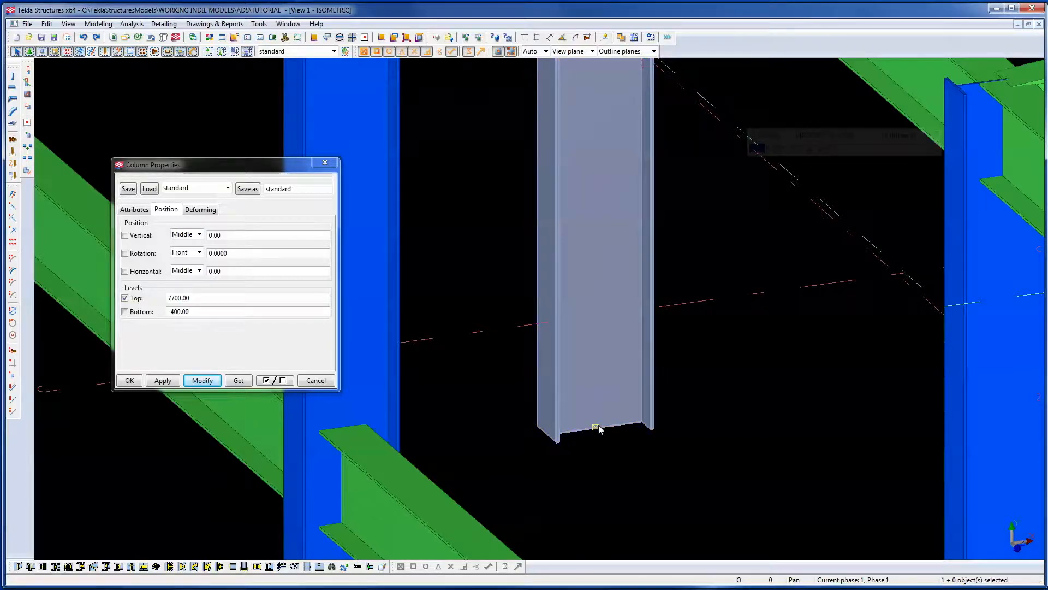
pyautogui.scroll(-5, 664, 436)
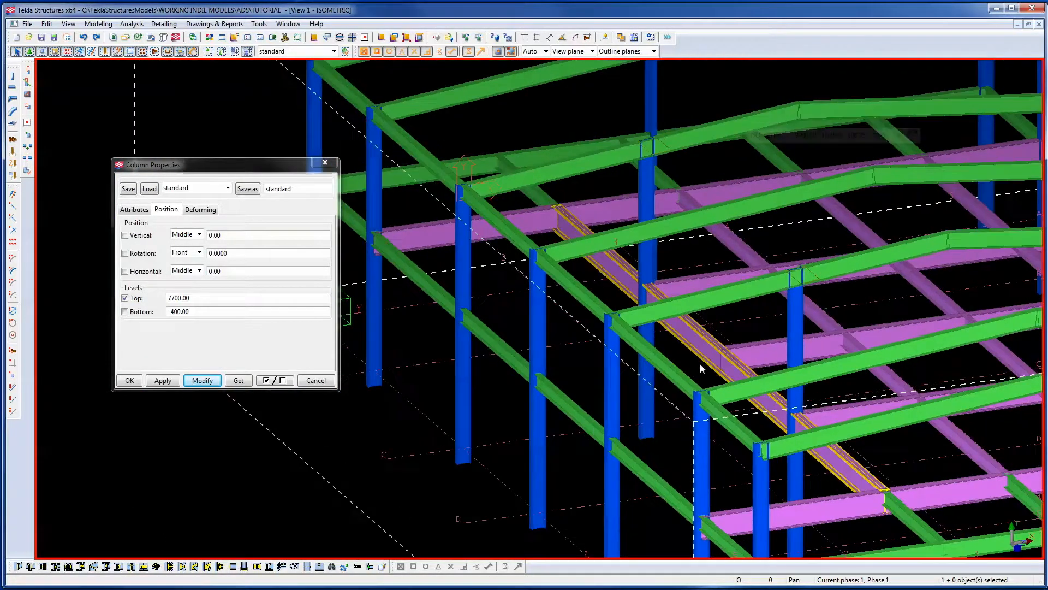
pyautogui.moveTo(700, 363); pyautogui.dragTo(647, 399, button='middle')
pyautogui.scroll(5, 744, 304)
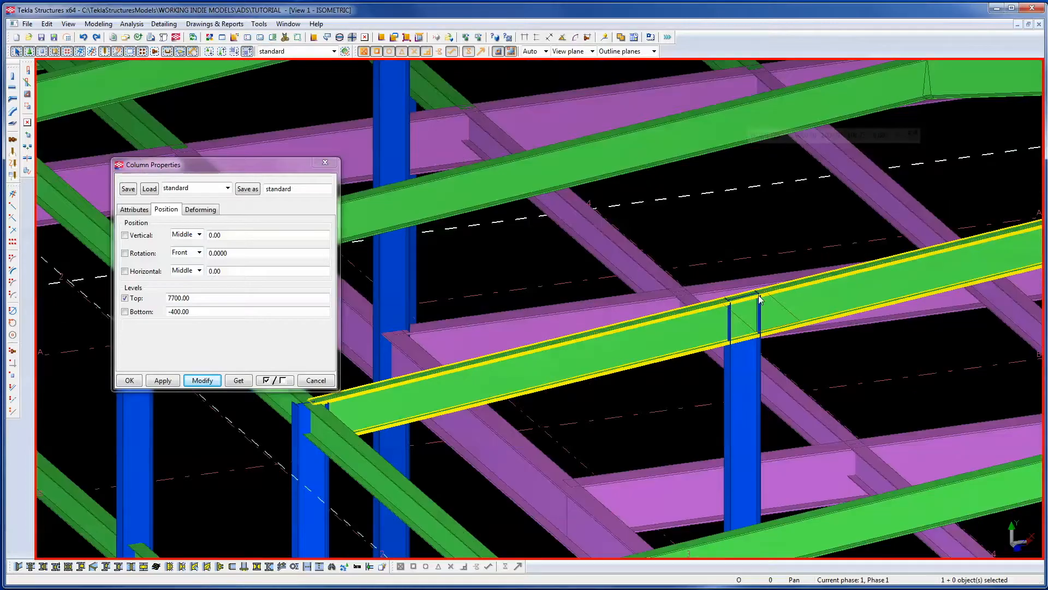
pyautogui.scroll(5, 760, 299)
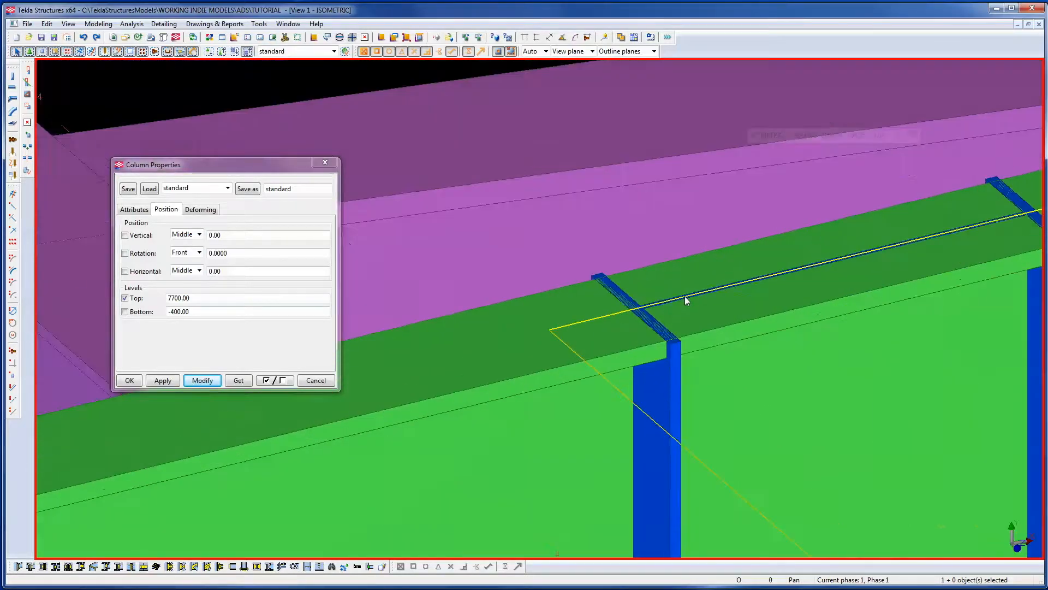
pyautogui.scroll(-3, 685, 296)
pyautogui.click(325, 161)
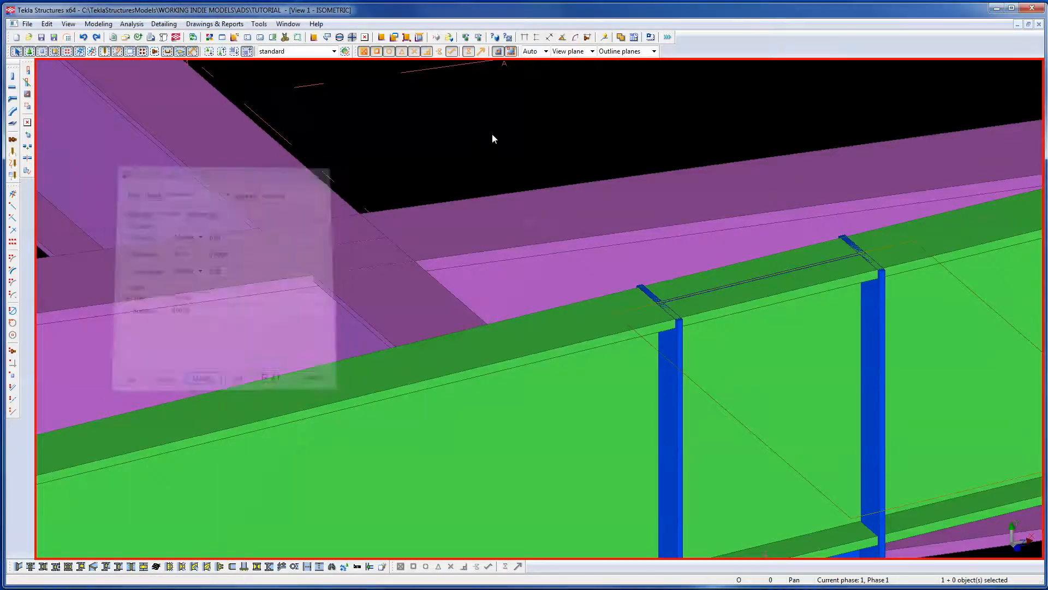
pyautogui.scroll(-8, 705, 174)
pyautogui.scroll(-5, 744, 388)
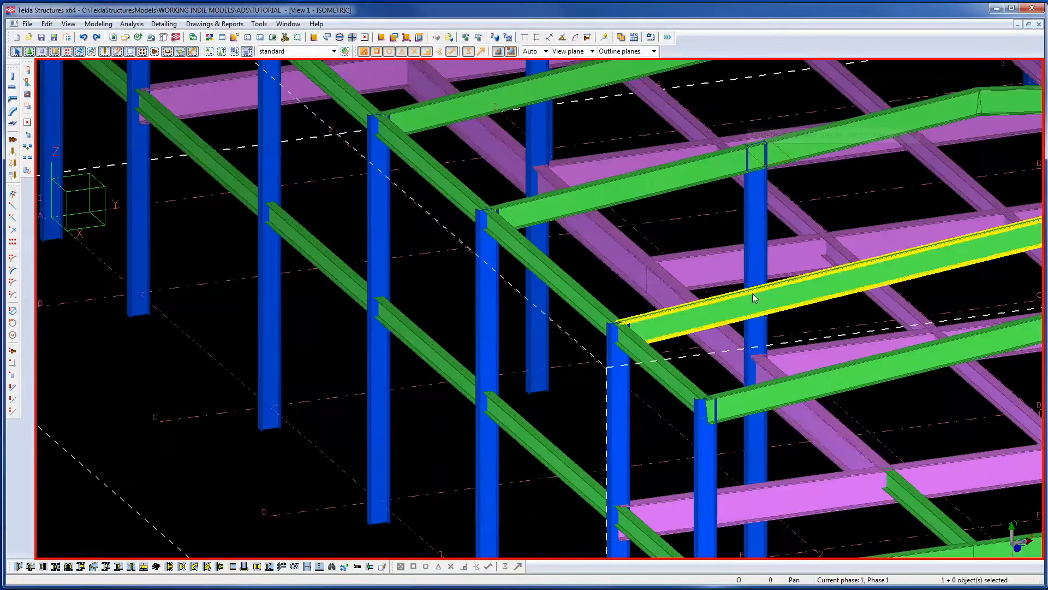
# Undo the last change and move the bottom handle of the interior column nearest the front frame 1000 mm straight down.
pyautogui.click(86, 37)
pyautogui.moveTo(749, 279); pyautogui.dragTo(778, 116, button='middle')
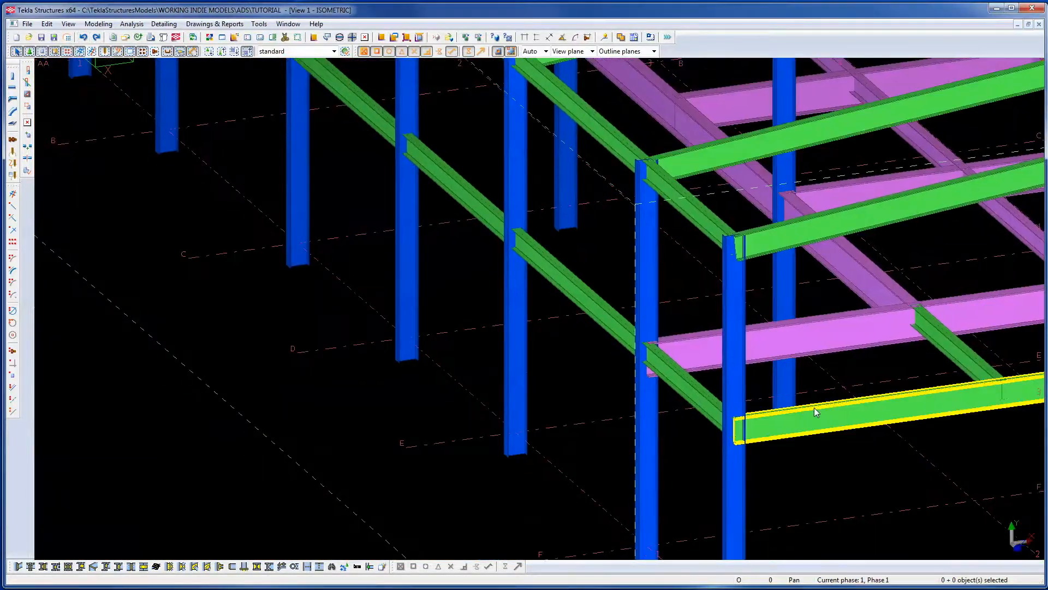
pyautogui.click(785, 394)
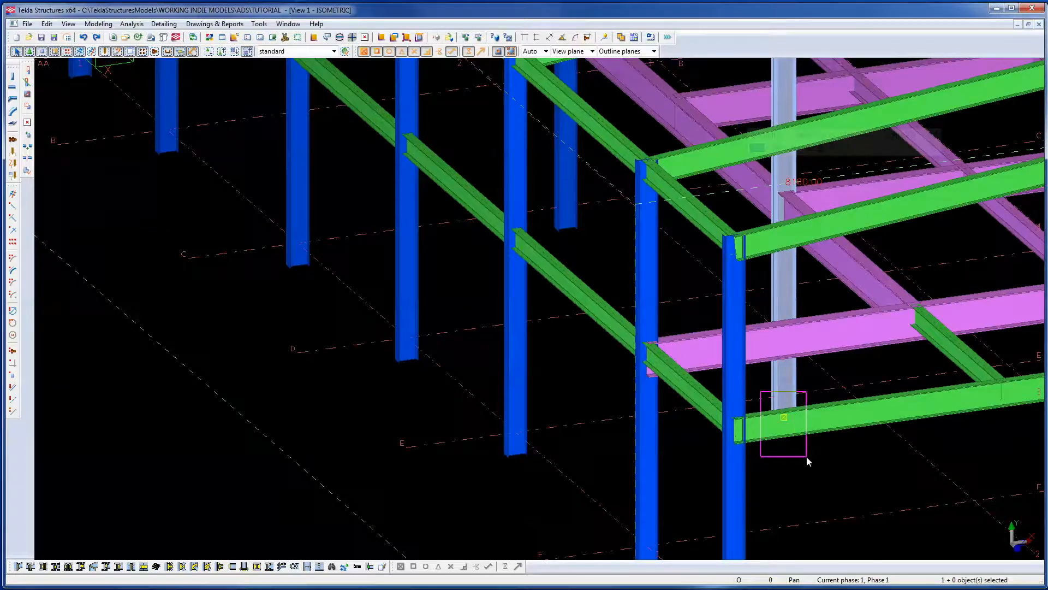
pyautogui.click(807, 457)
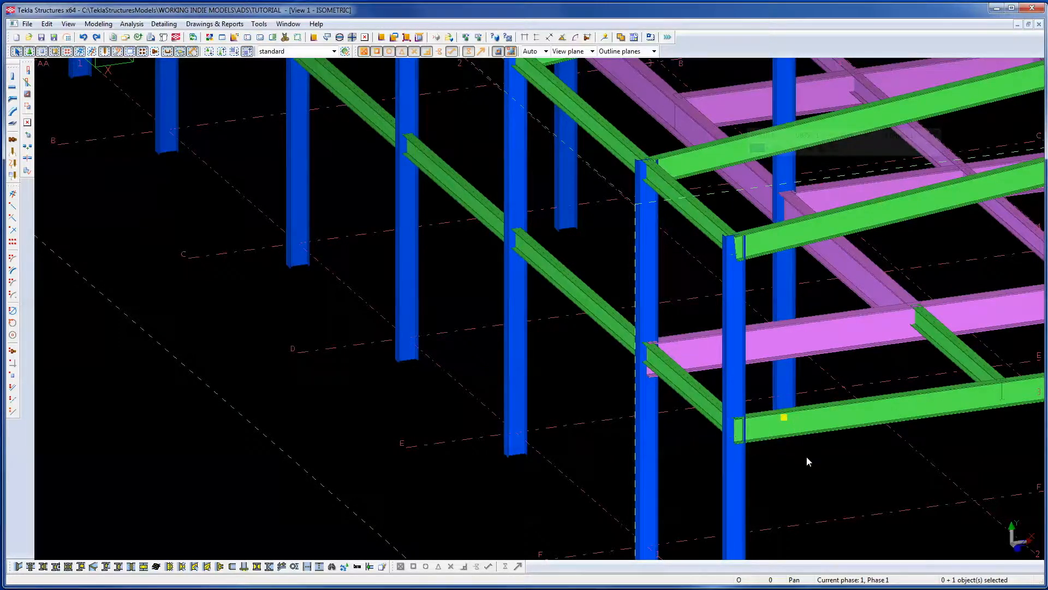
pyautogui.rightClick(807, 457)
pyautogui.click(833, 533)
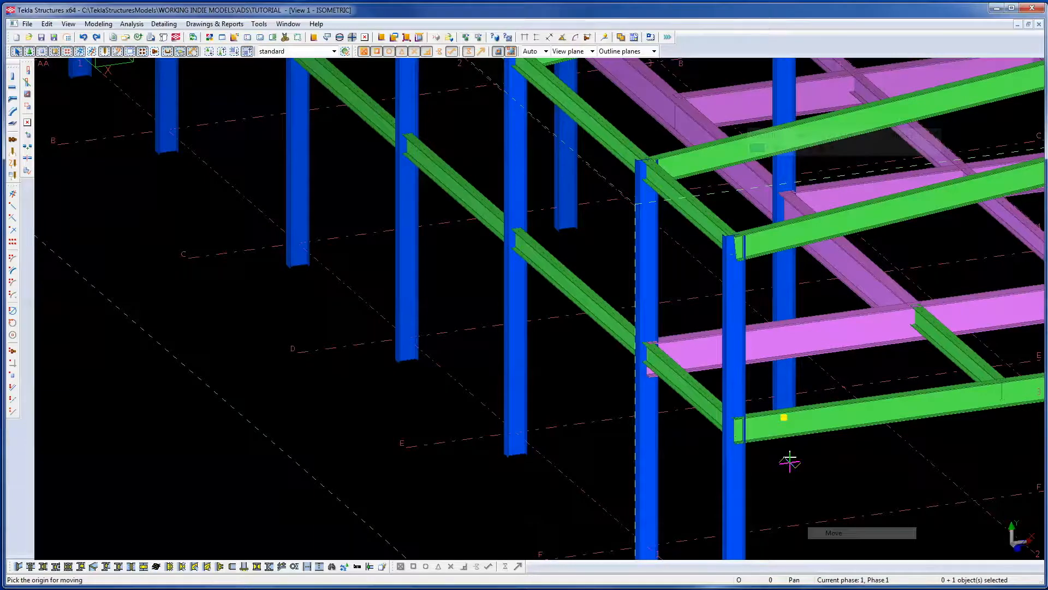
pyautogui.click(786, 426)
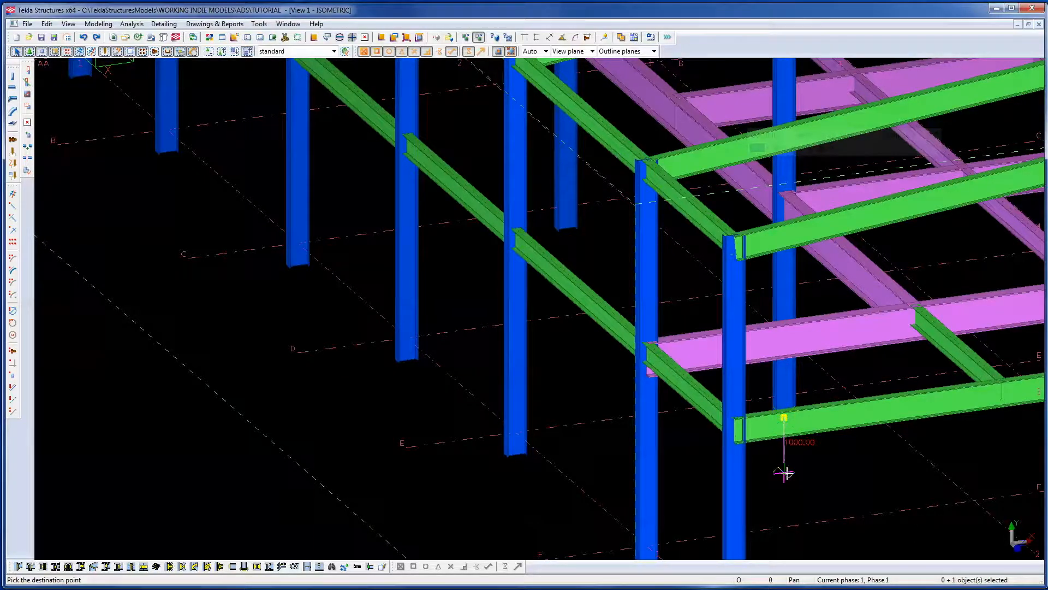
pyautogui.click(785, 472)
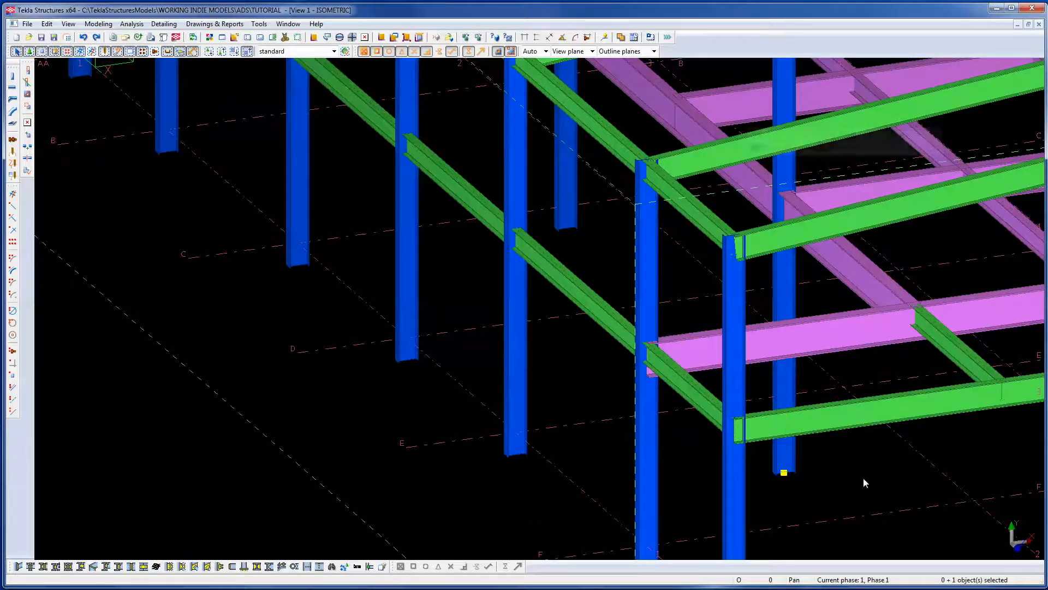
# Copy the top fitting of the already trimmed interior column to another object, picking the lowered interior column as its destination.
pyautogui.scroll(-2, 863, 477)
pyautogui.click(807, 439)
pyautogui.scroll(5, 664, 196)
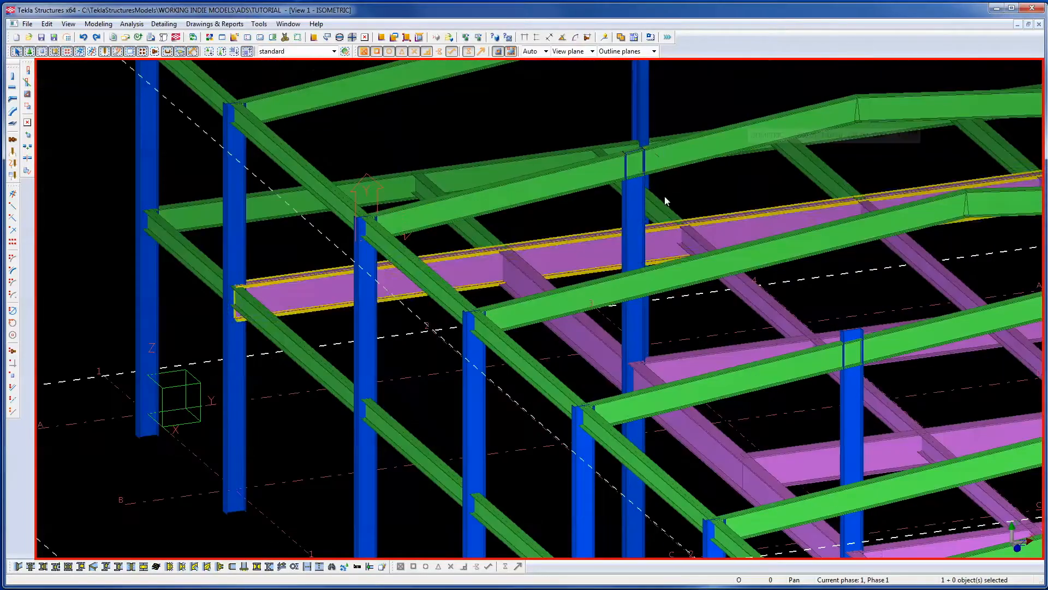
pyautogui.rightClick(763, 197)
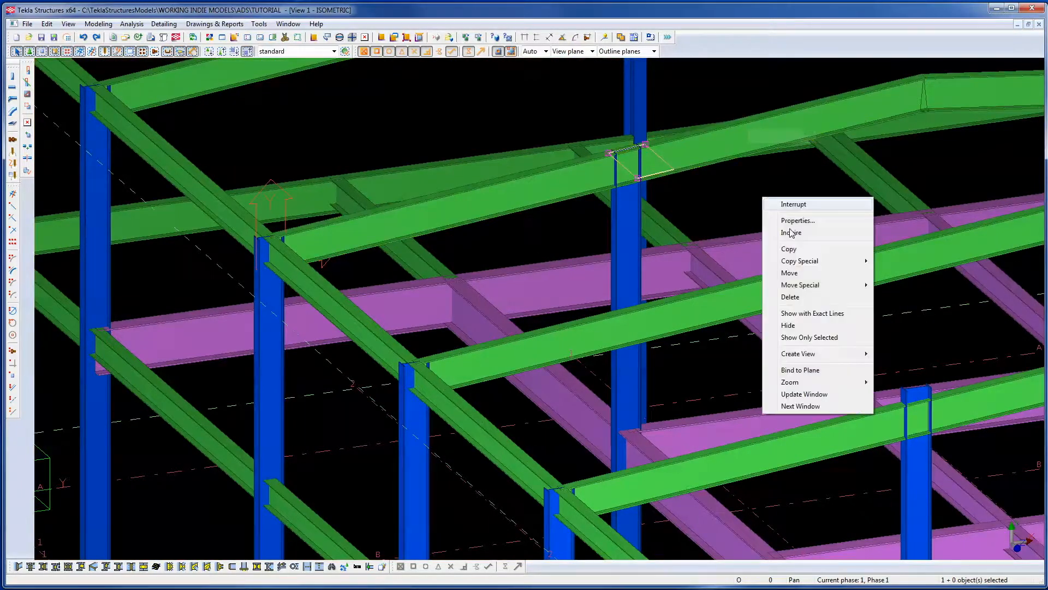
pyautogui.moveTo(802, 261)
pyautogui.click(911, 310)
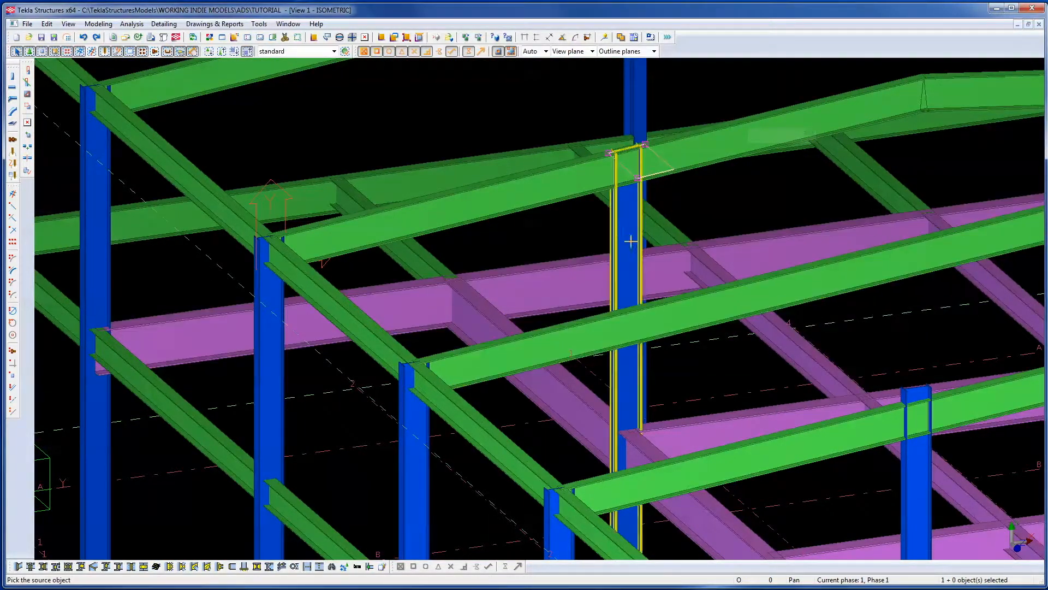
pyautogui.scroll(-5, 622, 225)
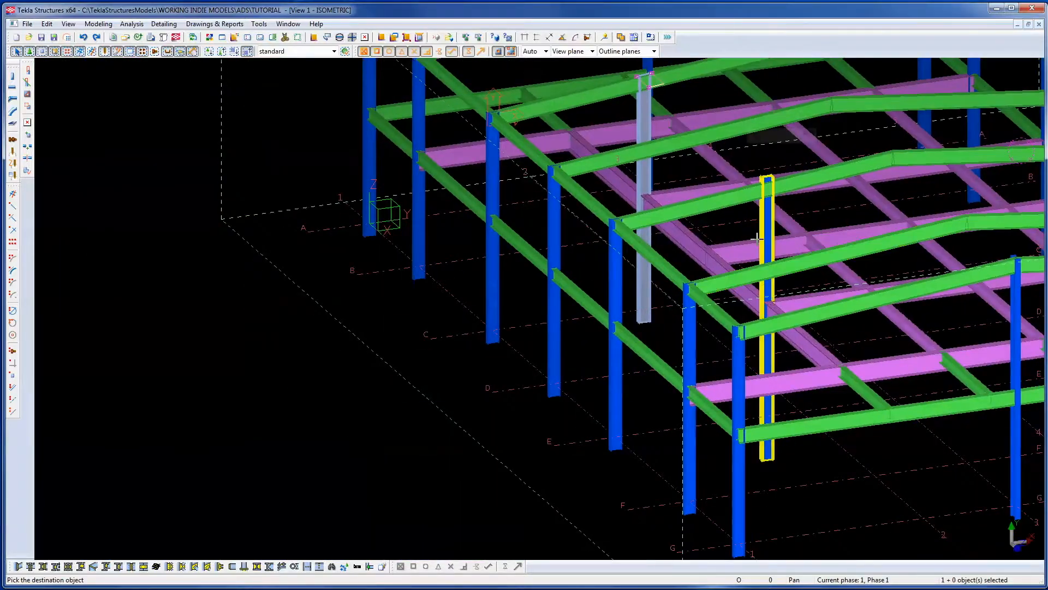
pyautogui.scroll(4, 770, 220)
pyautogui.scroll(3, 766, 212)
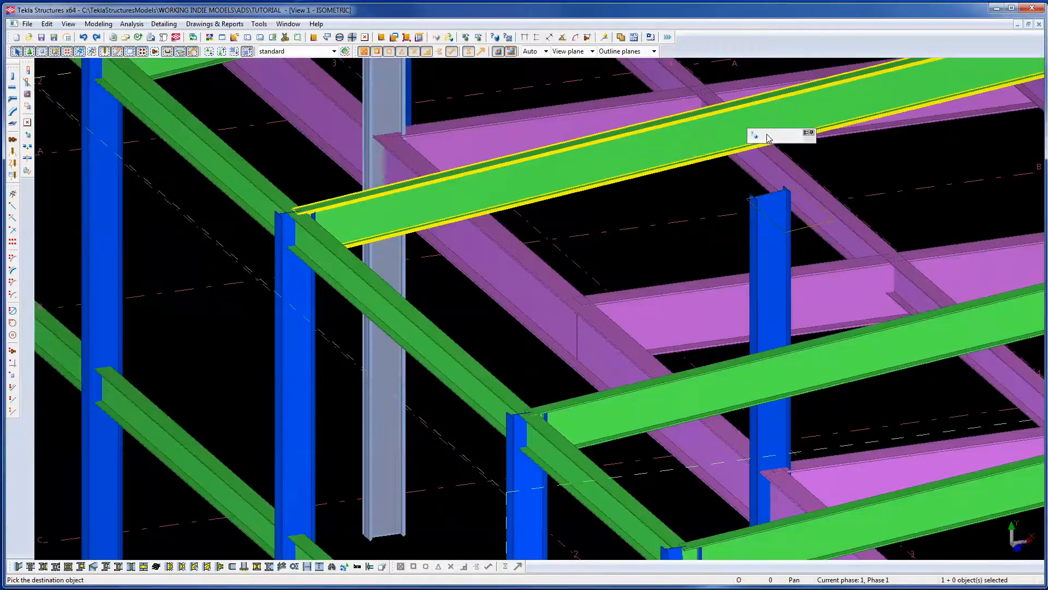
pyautogui.scroll(-5, 779, 238)
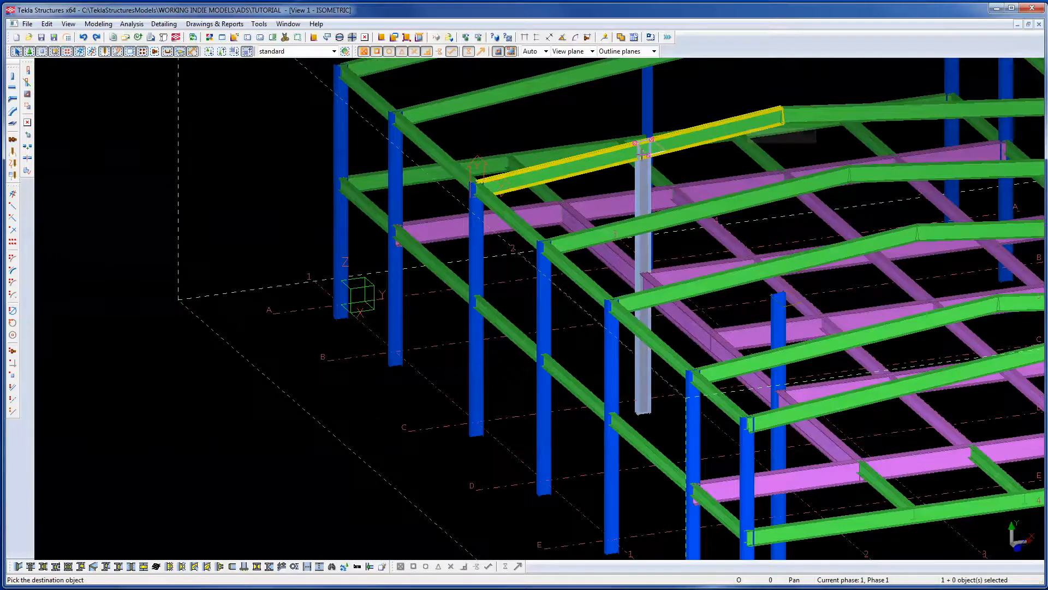
pyautogui.moveTo(852, 328); pyautogui.dragTo(852, 222, button='middle')
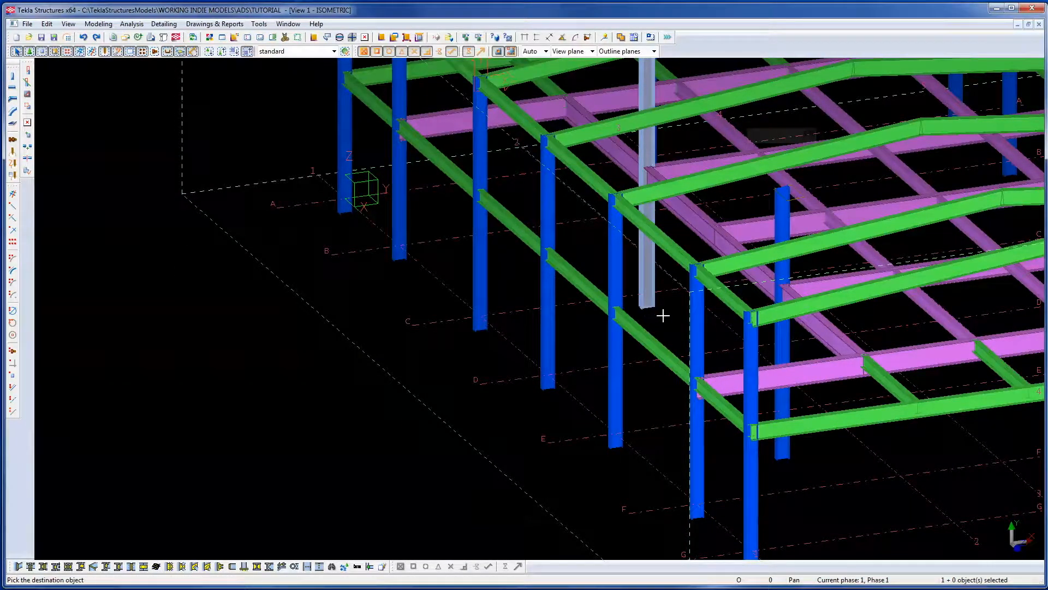
pyautogui.moveTo(663, 315); pyautogui.dragTo(665, 365, button='middle')
pyautogui.rightClick(817, 231)
pyautogui.click(835, 241)
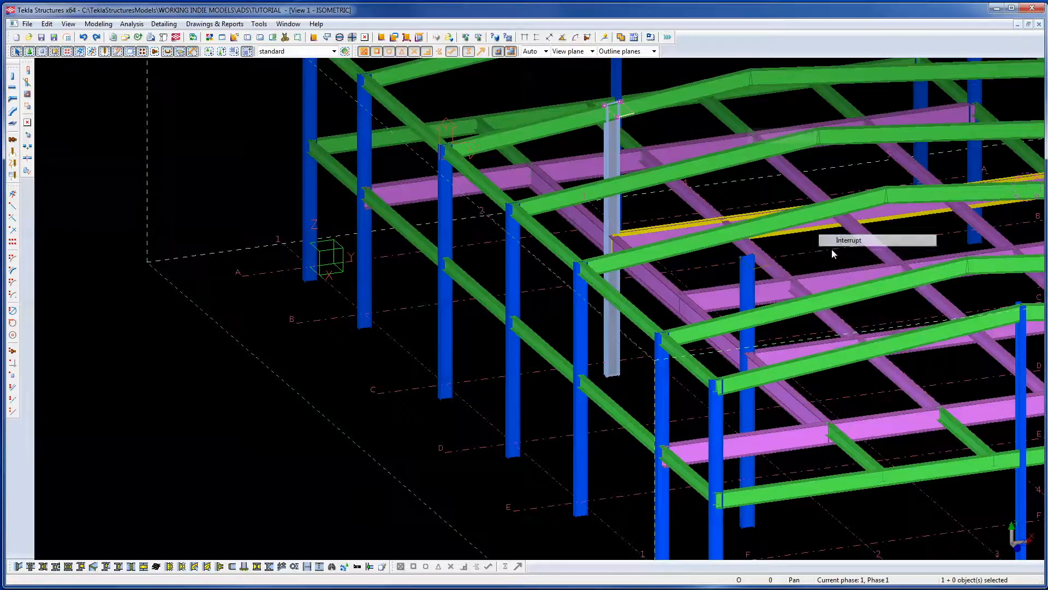
# Move the copied fitting on the lowered column 1000 mm straight up.
pyautogui.click(762, 267)
pyautogui.rightClick(309, 361)
pyautogui.click(335, 437)
pyautogui.click(314, 493)
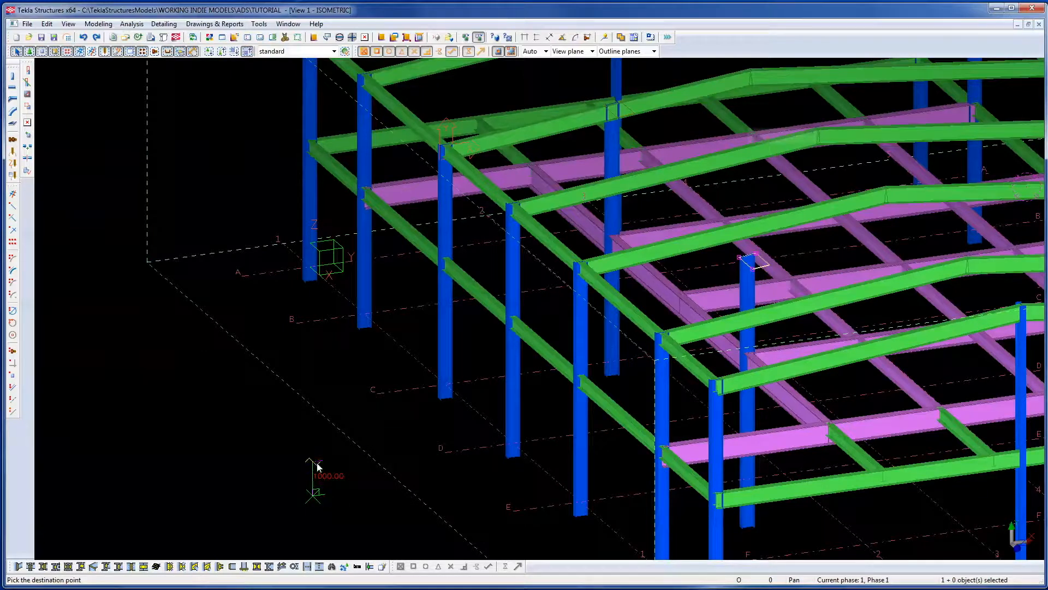
# Move the lowered column's bottom handle vertically up to the -400 mm level.
pyautogui.scroll(4, 813, 395)
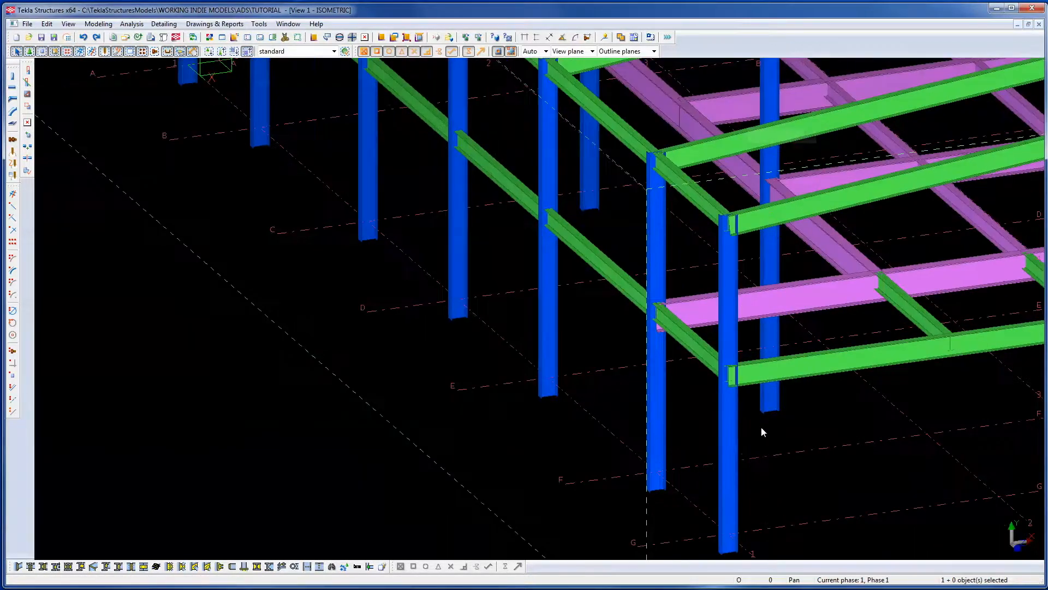
pyautogui.scroll(5, 772, 414)
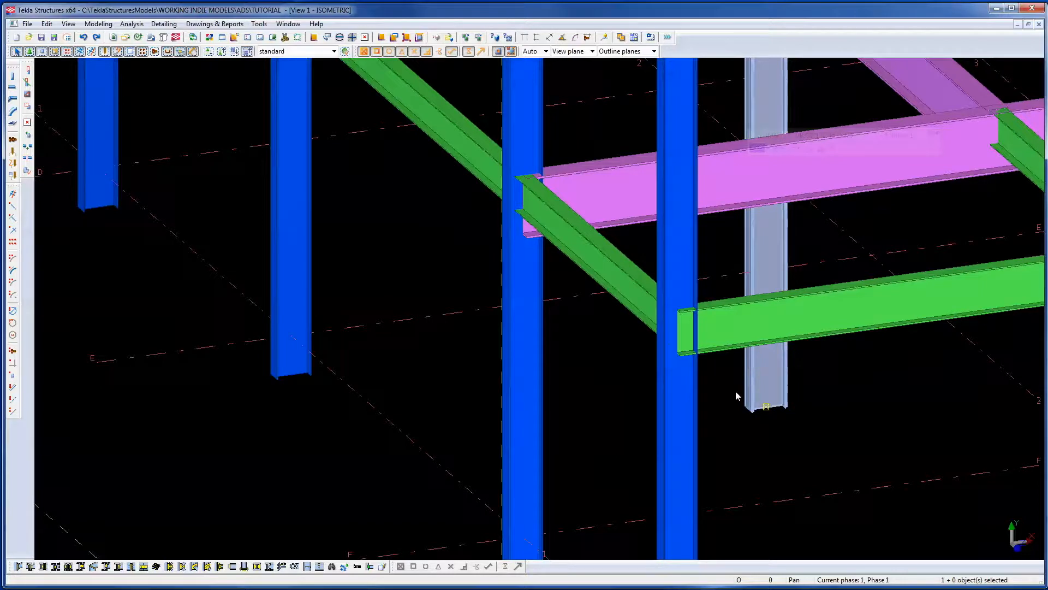
pyautogui.rightClick(849, 431)
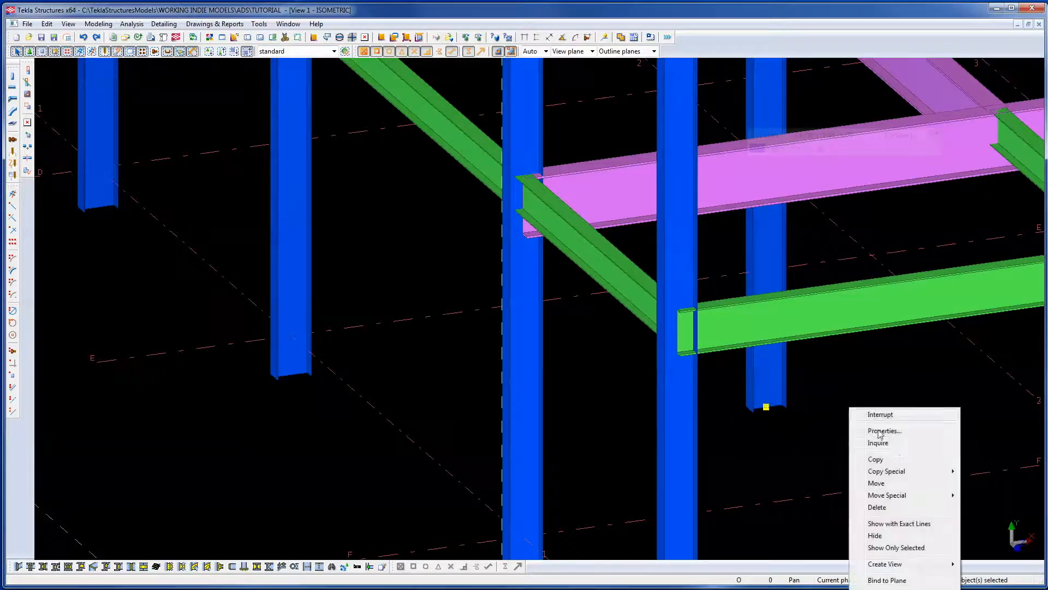
pyautogui.click(876, 483)
pyautogui.click(863, 536)
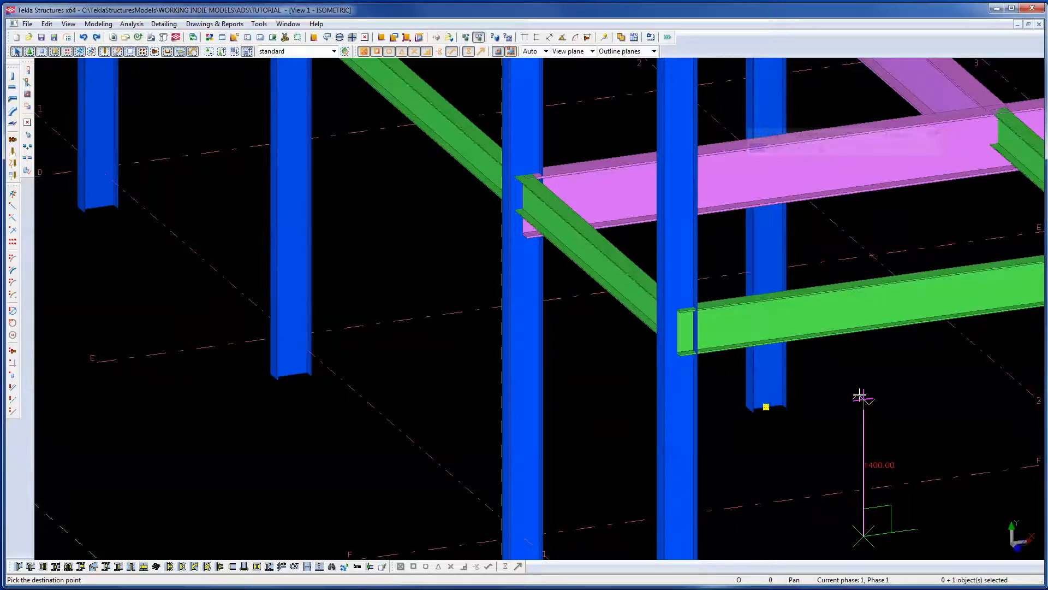
pyautogui.scroll(10, 864, 446)
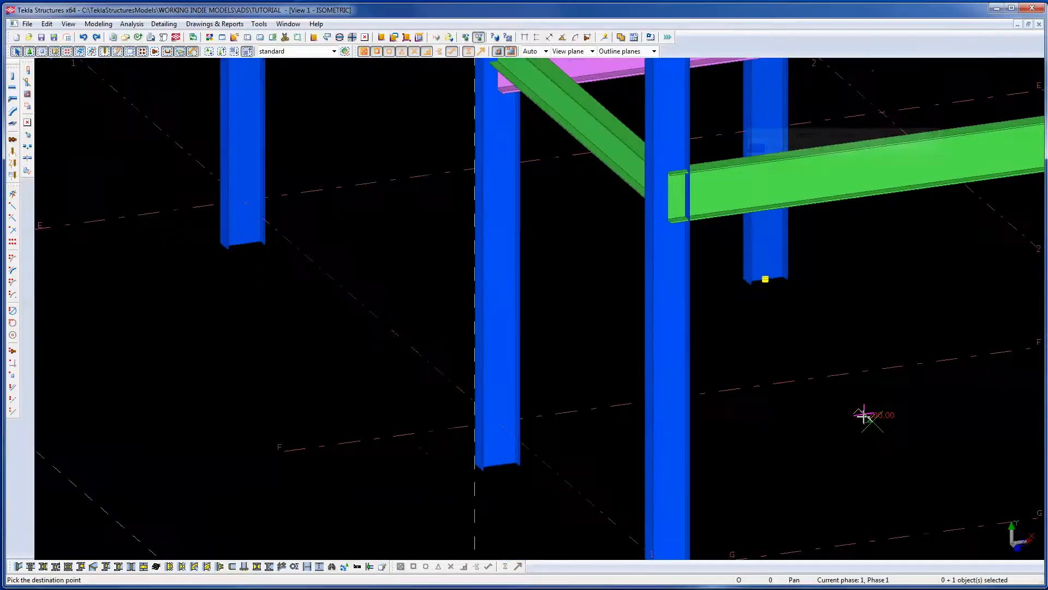
pyautogui.scroll(3, 909, 391)
pyautogui.moveTo(909, 390); pyautogui.dragTo(760, 475, button='middle')
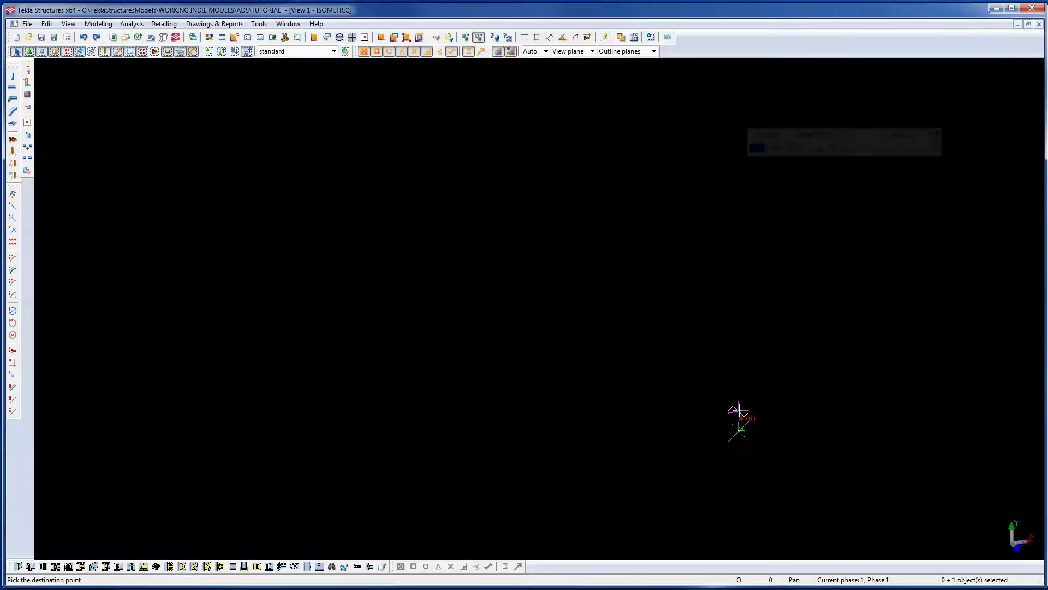
pyautogui.scroll(-5, 742, 385)
pyautogui.scroll(-5, 743, 331)
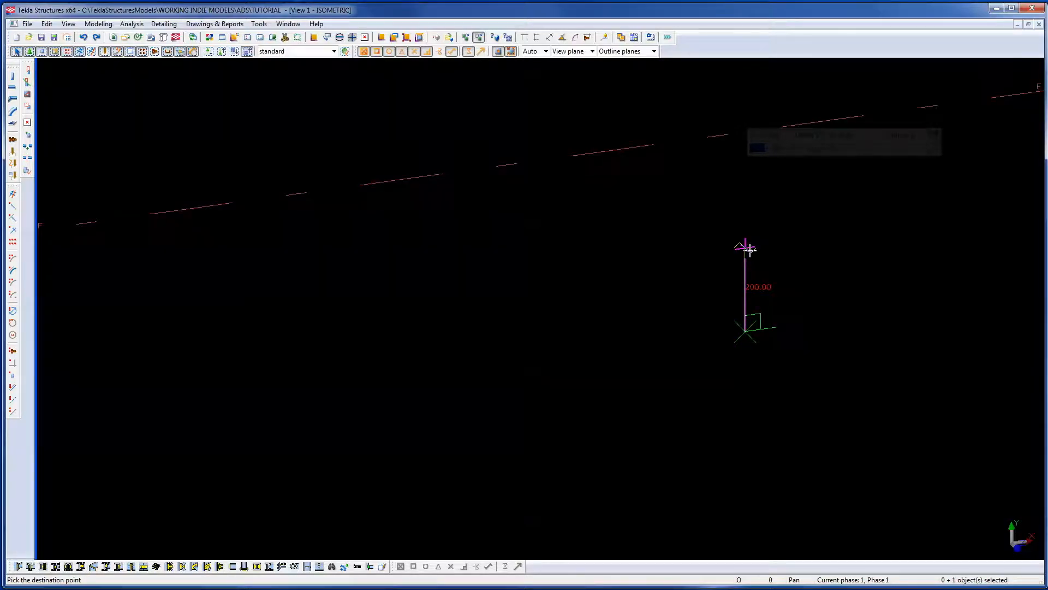
pyautogui.scroll(-10, 737, 300)
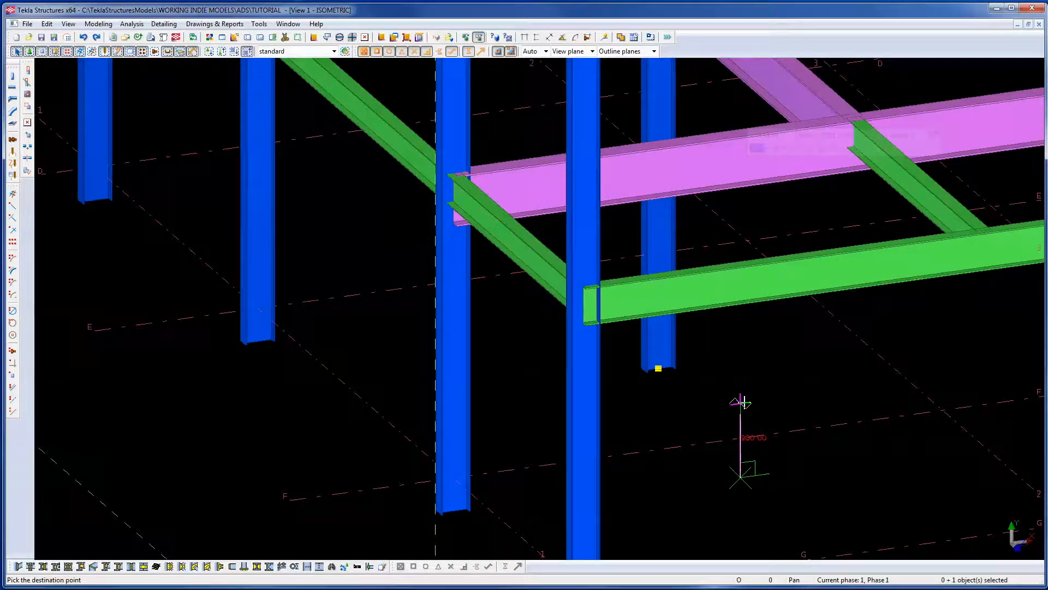
pyautogui.click(742, 392)
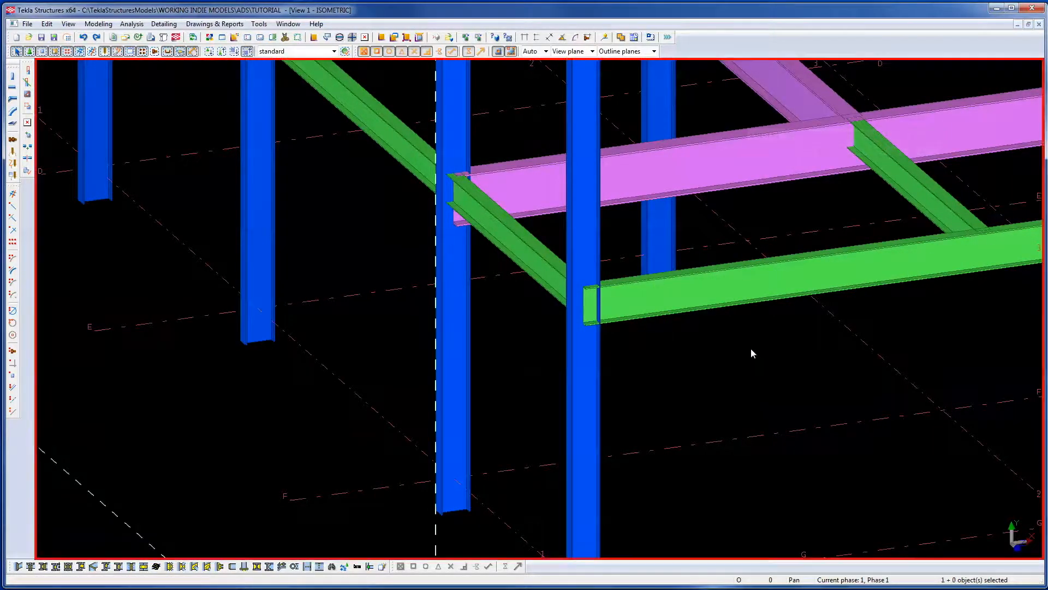
# Check the top and bottom levels of the newly trimmed column in its position properties and compare the original trimmed column.
pyautogui.scroll(-6, 748, 354)
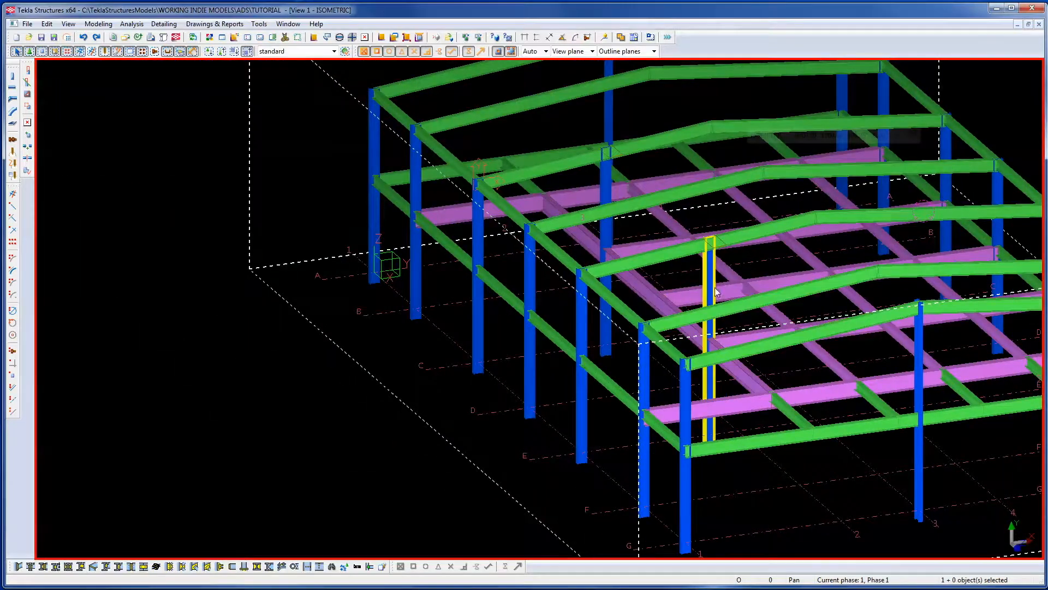
pyautogui.doubleClick(711, 393)
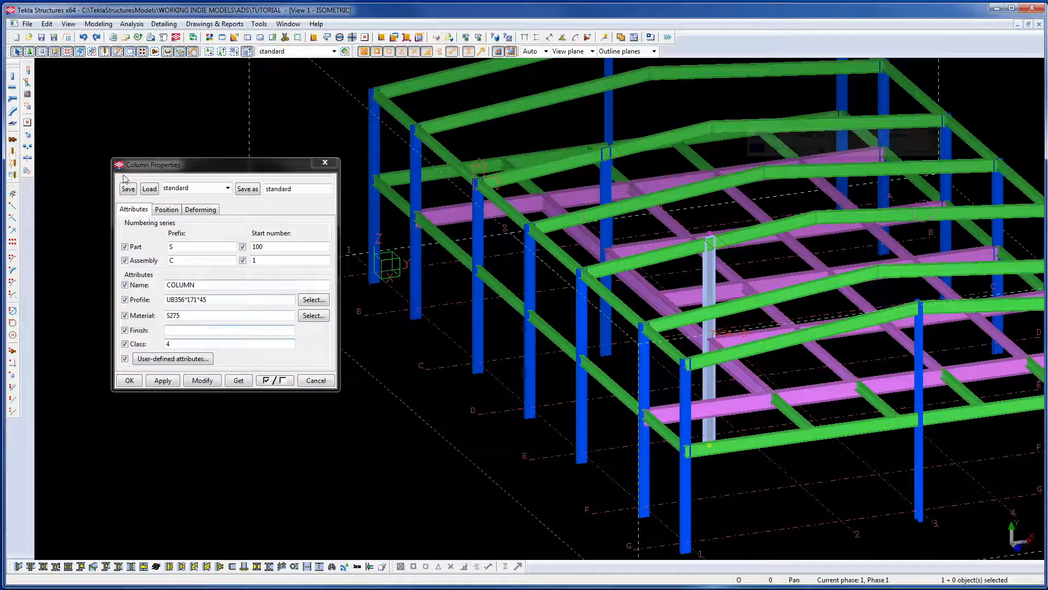
pyautogui.click(161, 209)
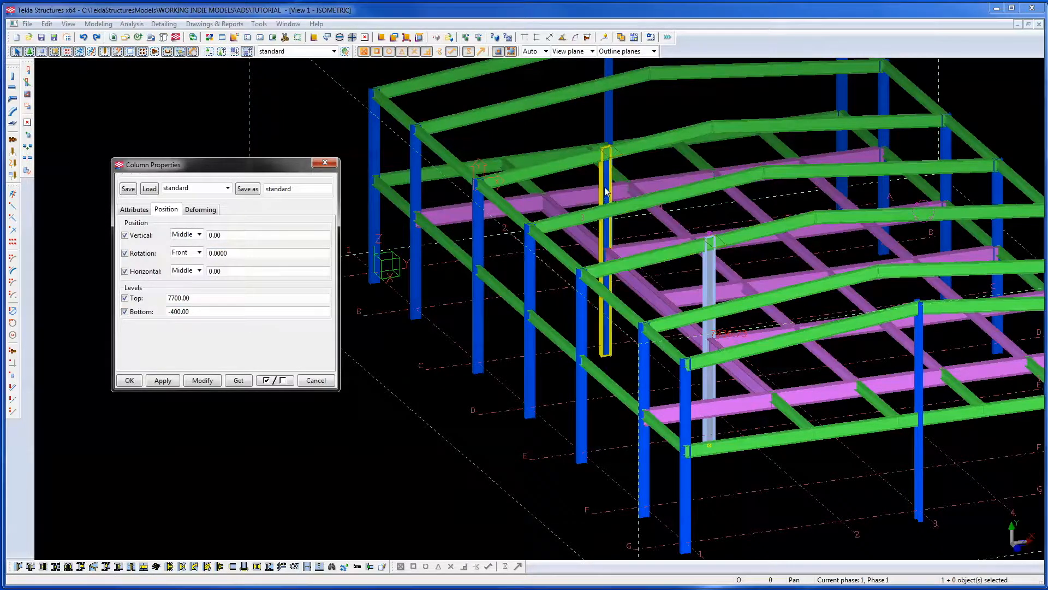
pyautogui.click(606, 183)
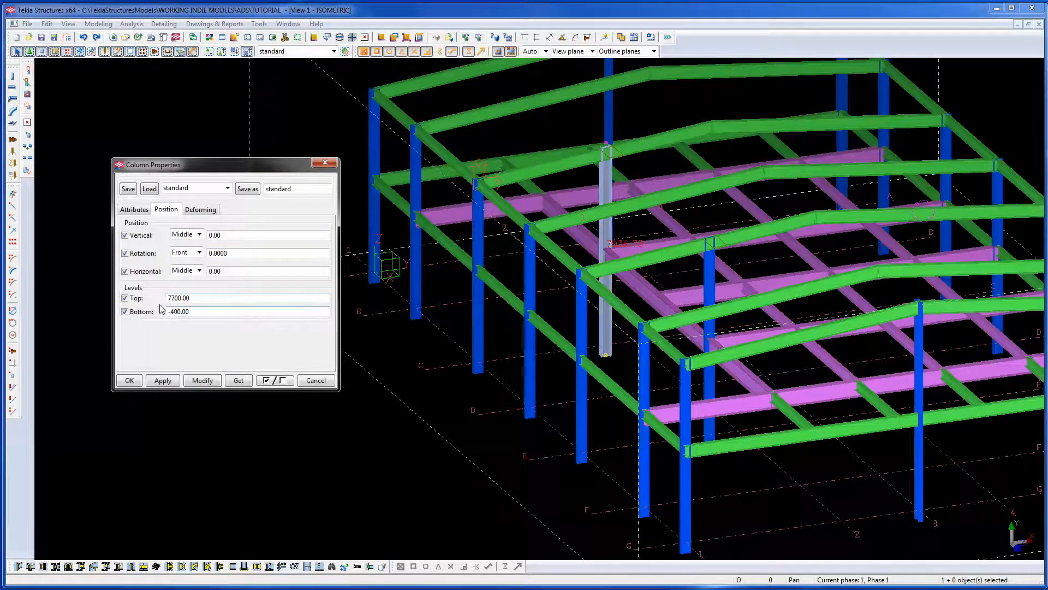
pyautogui.click(324, 163)
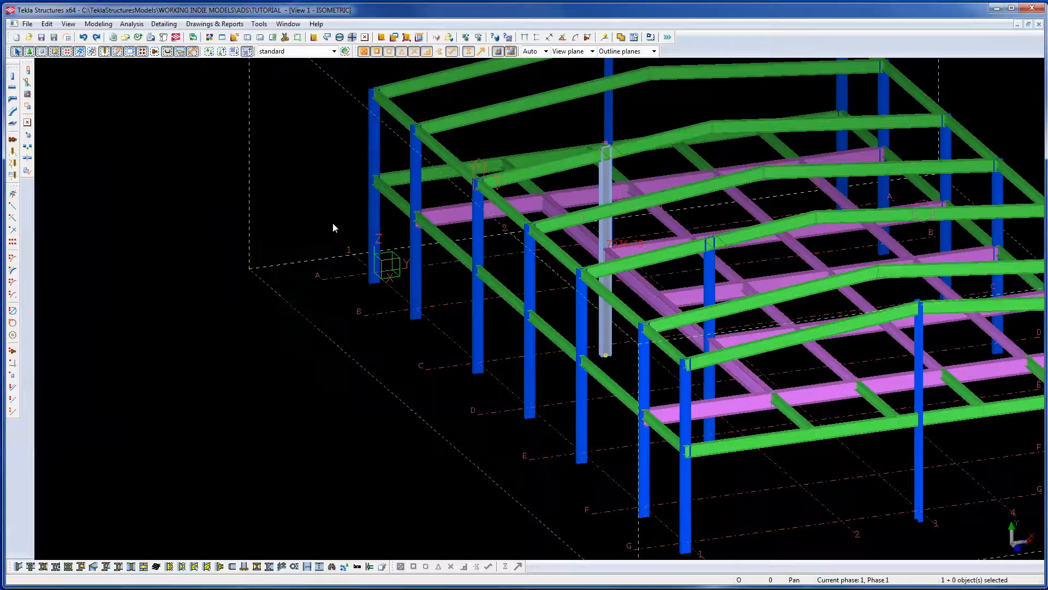
# Inquire the part information of the purple floor beam on grid line B, including its top level and profile.
pyautogui.moveTo(466, 161); pyautogui.dragTo(819, 284, button='middle')
pyautogui.scroll(8, 382, 343)
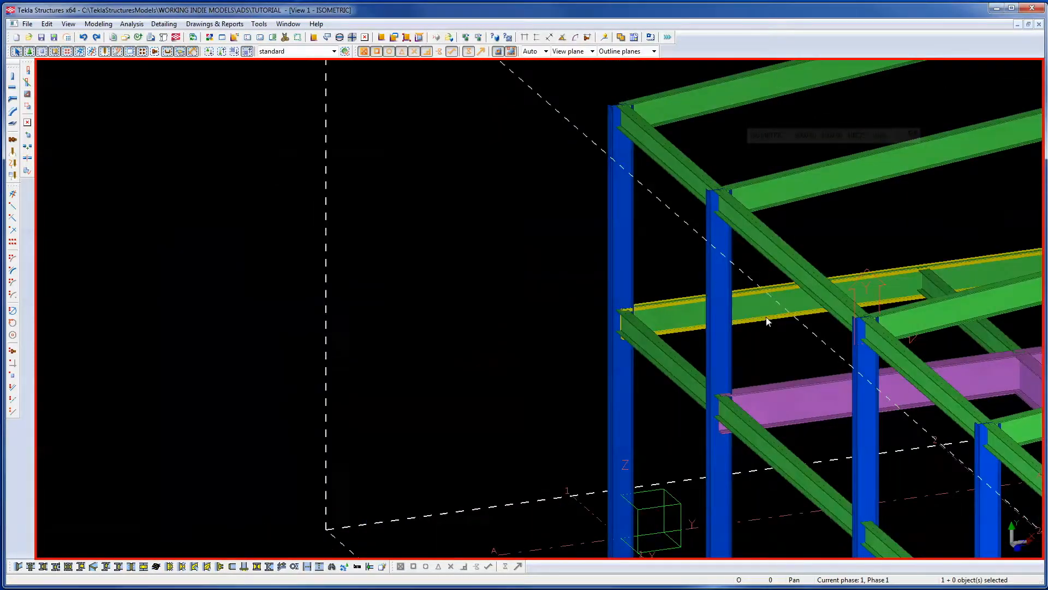
pyautogui.scroll(9, 696, 321)
pyautogui.moveTo(878, 315); pyautogui.dragTo(332, 364, button='middle')
pyautogui.scroll(-6, 449, 318)
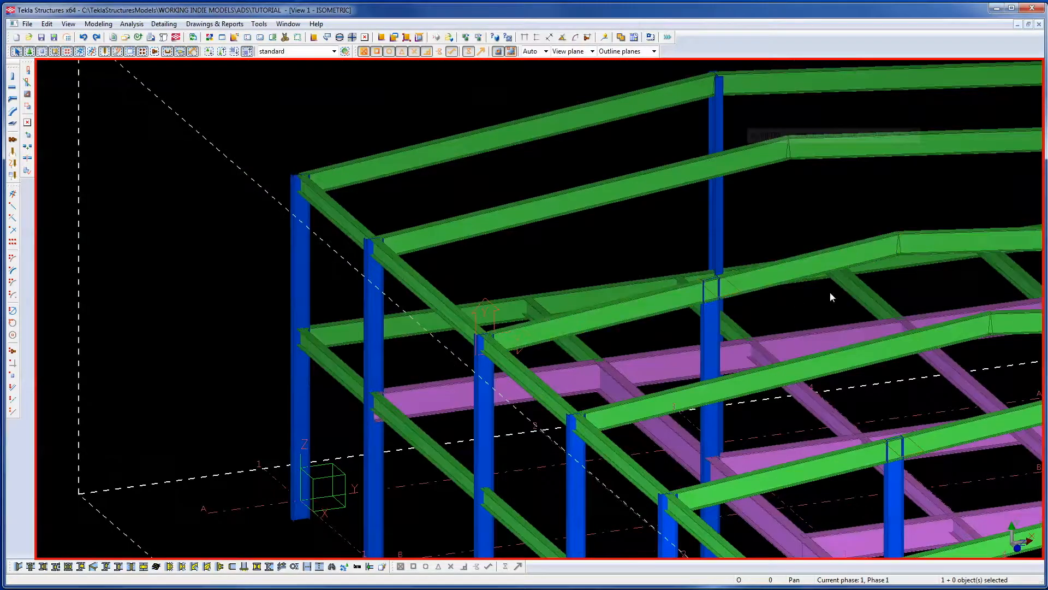
pyautogui.moveTo(832, 293); pyautogui.dragTo(895, 296, button='middle')
pyautogui.scroll(10, 546, 350)
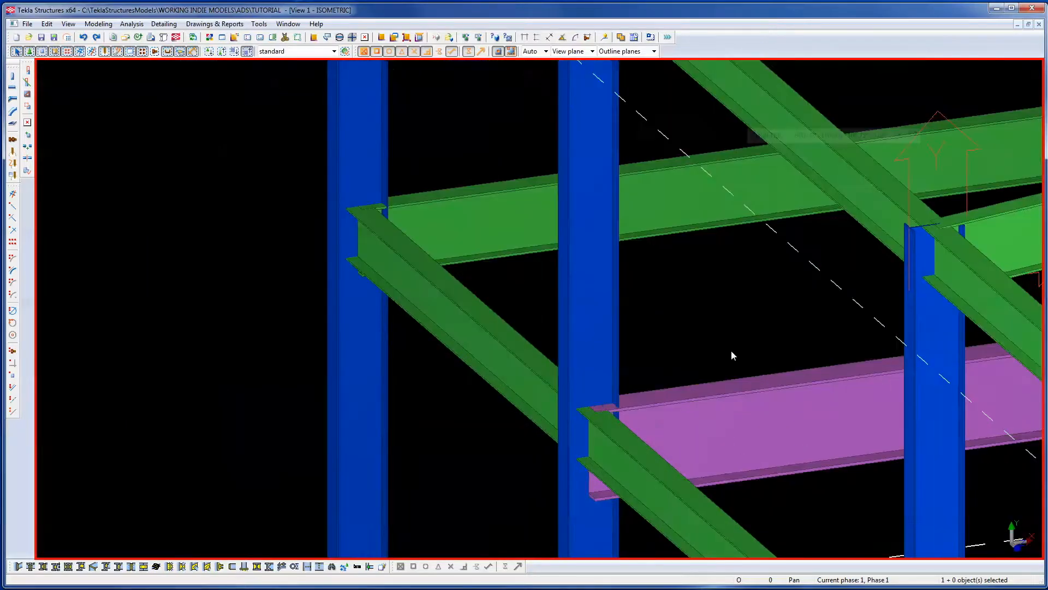
pyautogui.rightClick(712, 397)
pyautogui.moveTo(742, 384)
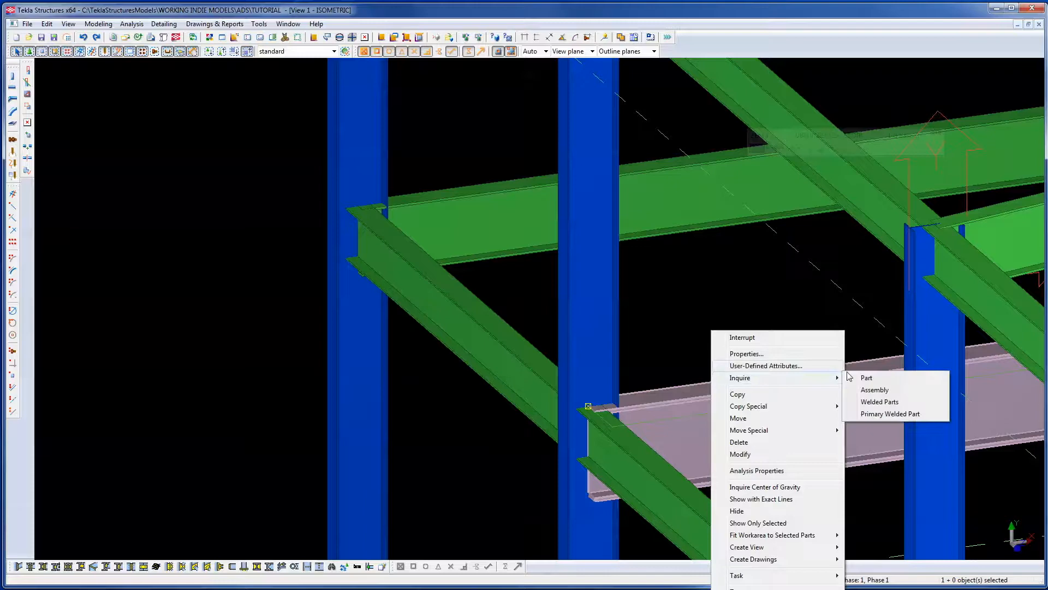
pyautogui.click(863, 376)
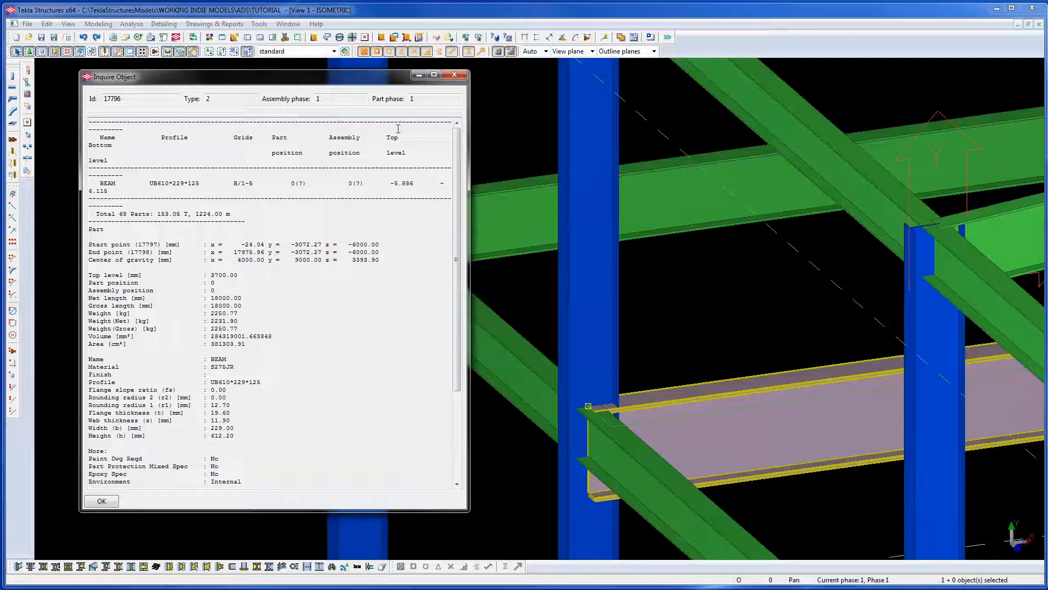
pyautogui.click(449, 78)
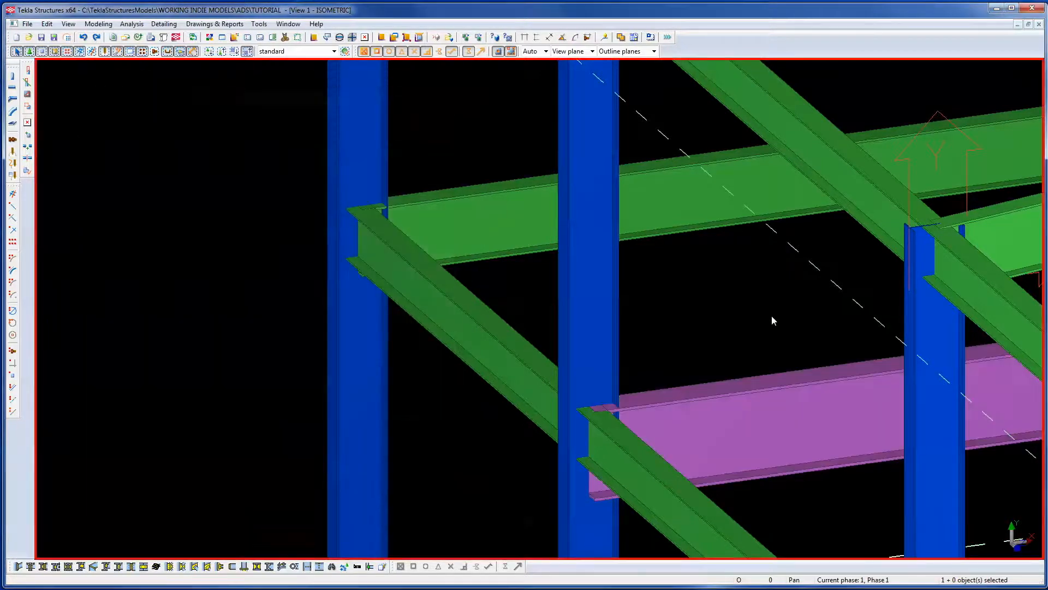
# Add a point at the top corner of the trimmed interior column where it meets the rafter's top flange.
pyautogui.keyDown('ctrl'); pyautogui.moveTo(771, 321); pyautogui.dragTo(870, 277, button='middle'); pyautogui.keyUp('ctrl')
pyautogui.moveTo(1020, 139); pyautogui.dragTo(669, 261, button='middle')
pyautogui.scroll(12, 798, 180)
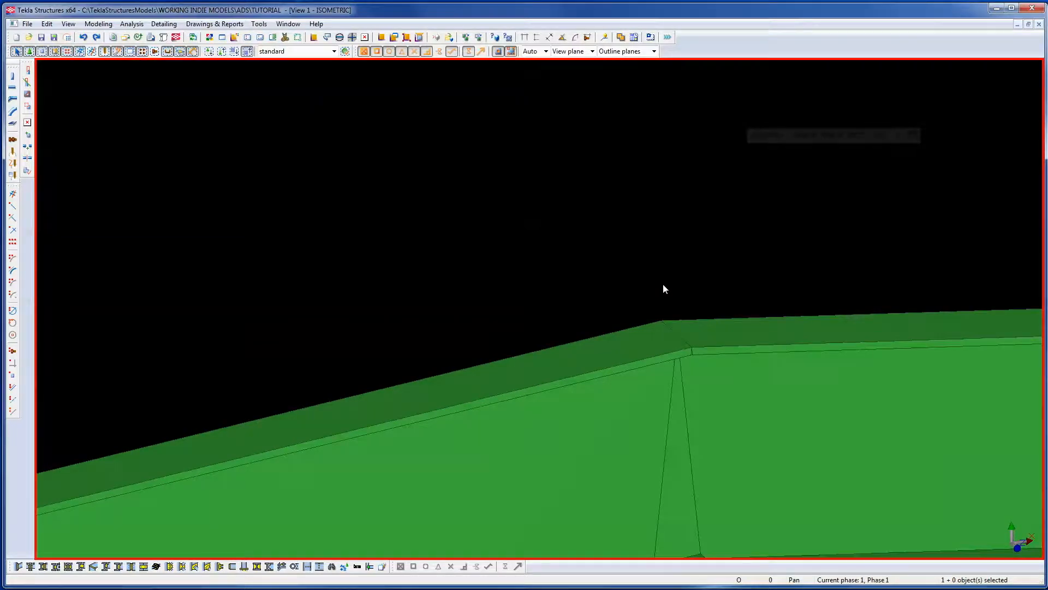
pyautogui.moveTo(57, 259); pyautogui.dragTo(987, 129, button='middle')
pyautogui.scroll(-10, 987, 129)
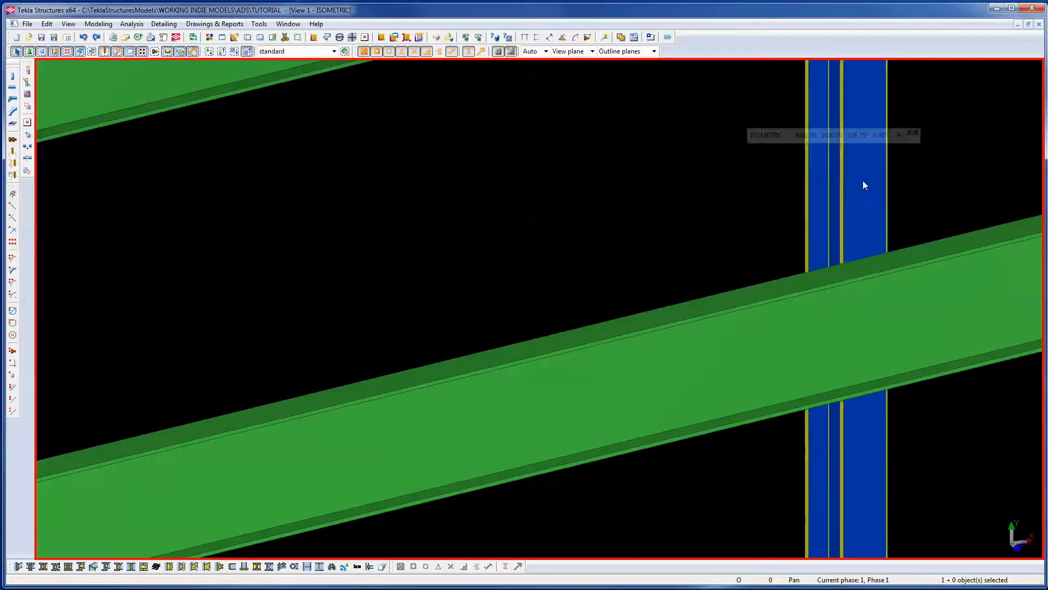
pyautogui.moveTo(566, 396); pyautogui.dragTo(514, 218, button='middle')
pyautogui.scroll(10, 679, 289)
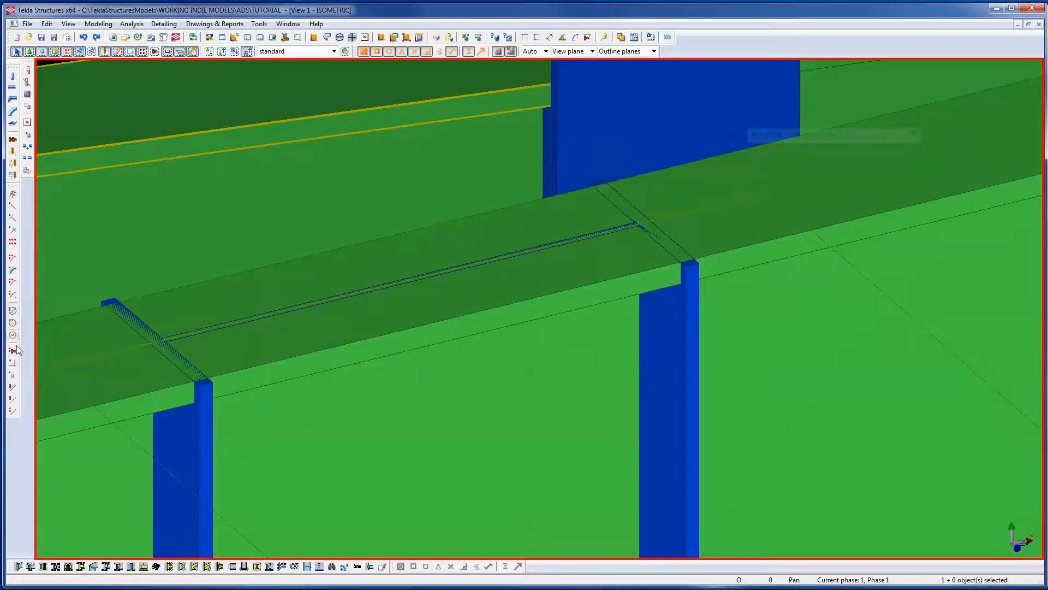
pyautogui.click(12, 375)
pyautogui.scroll(4, 595, 153)
pyautogui.scroll(2, 611, 213)
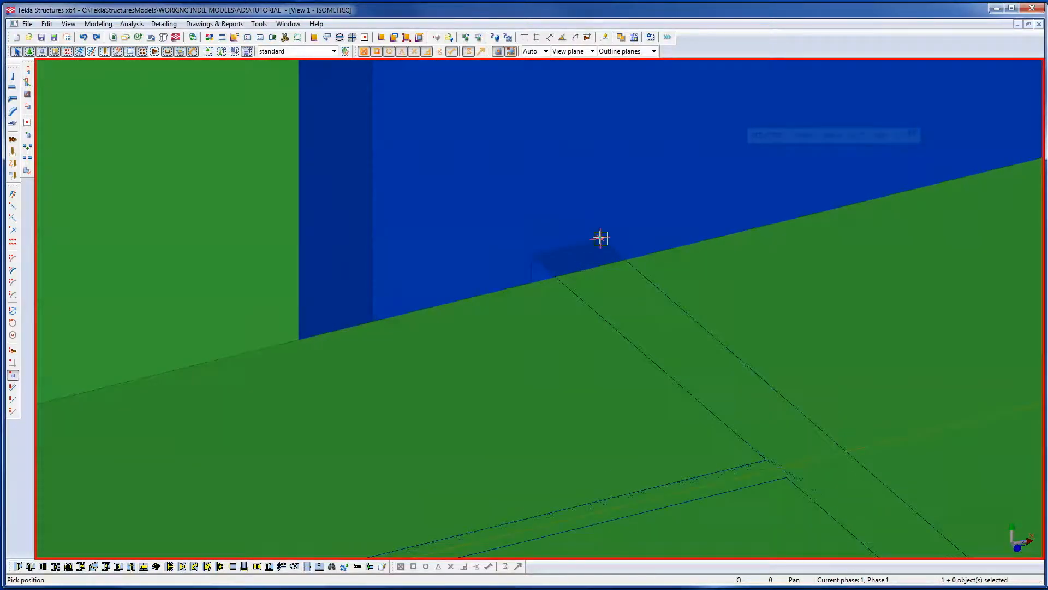
pyautogui.rightClick(700, 181)
pyautogui.click(712, 185)
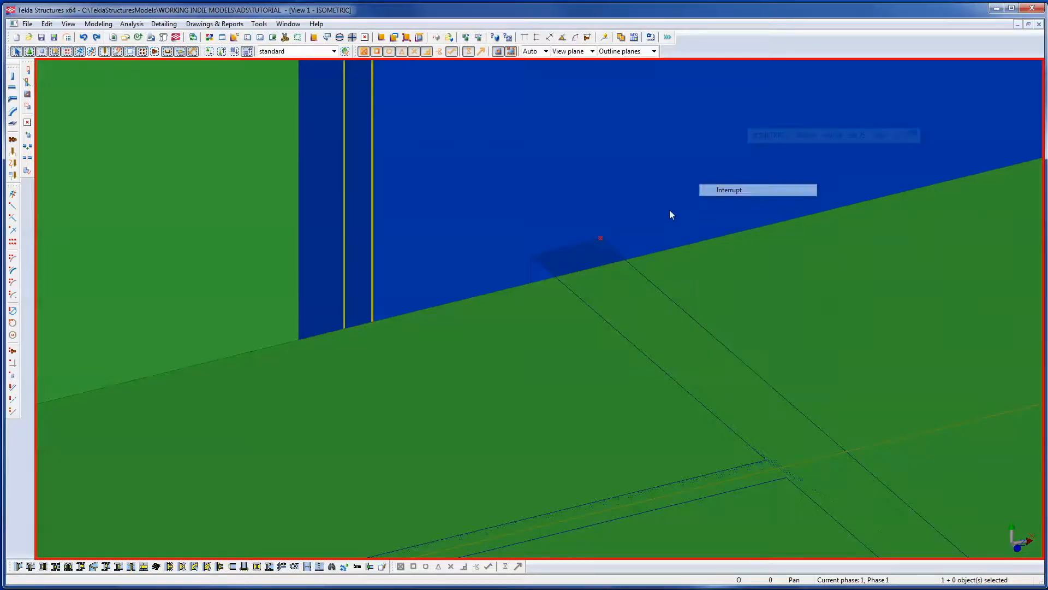
# Inquire the new point's global coordinates to check the column's top level and remove the point.
pyautogui.click(601, 238)
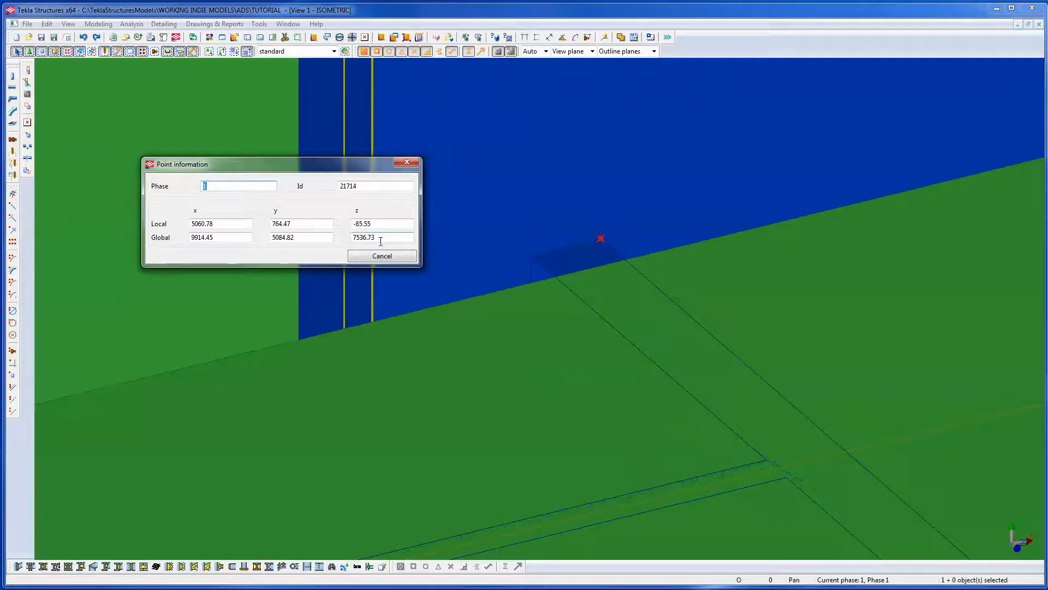
pyautogui.click(407, 163)
pyautogui.press('Escape')
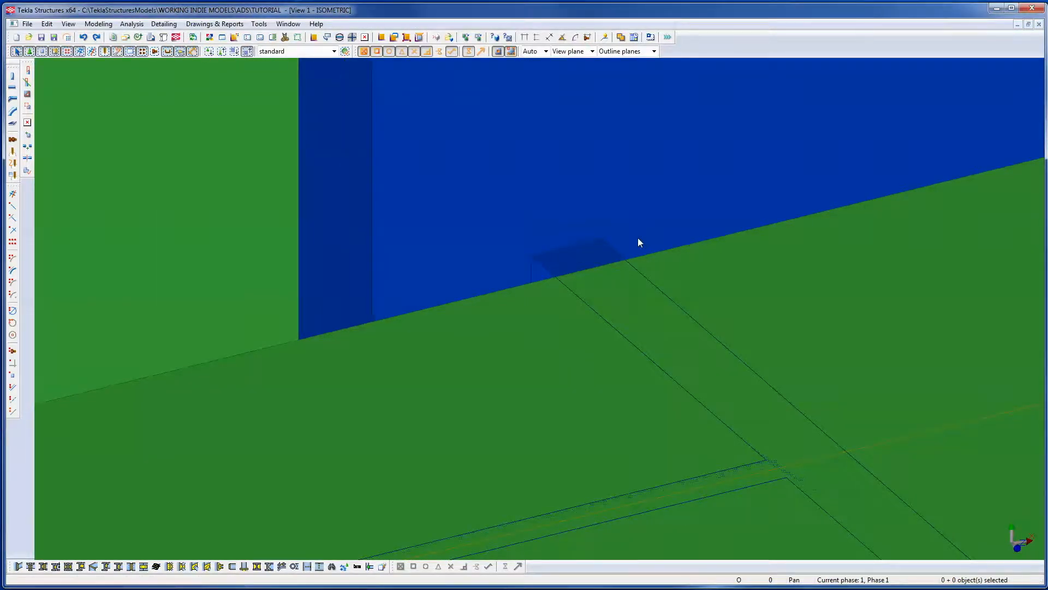
# Set a new view rotation point and turn the model to examine the frame from the grid line A end.
pyautogui.scroll(-6, 638, 238)
pyautogui.scroll(-8, 670, 267)
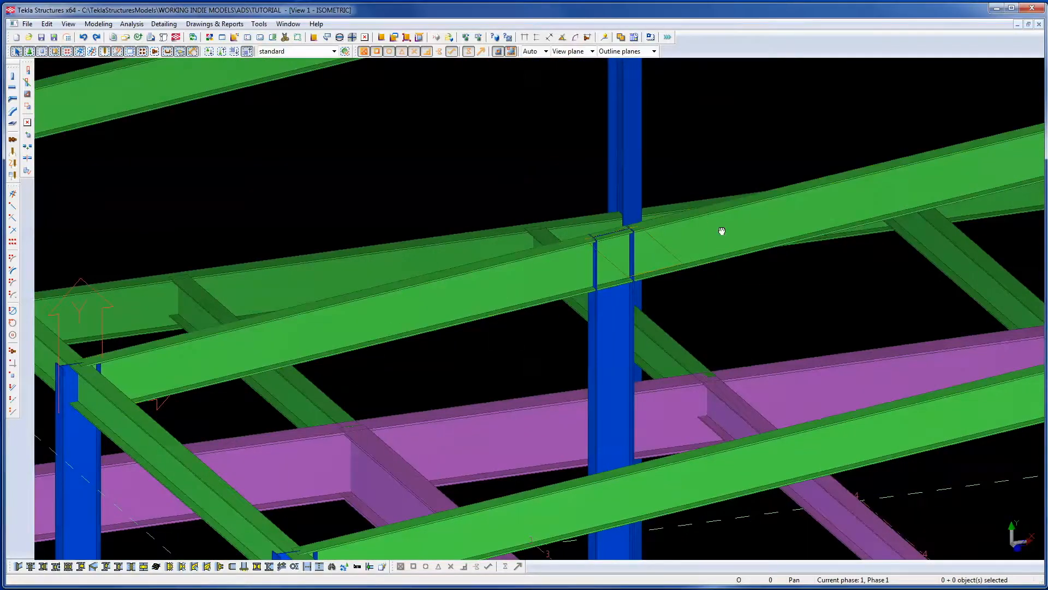
pyautogui.scroll(5, 659, 349)
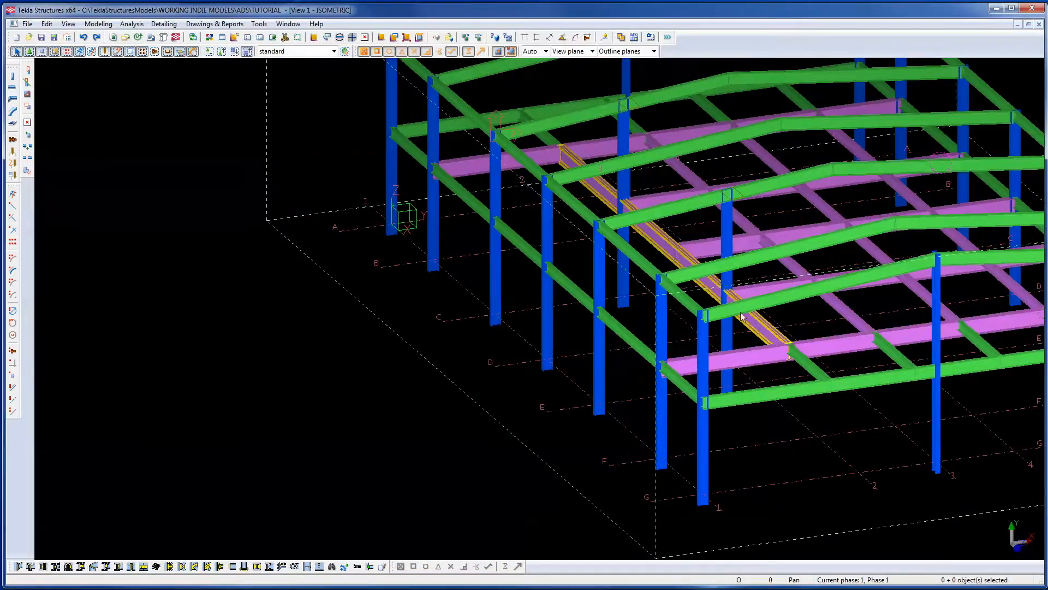
pyautogui.press('v')
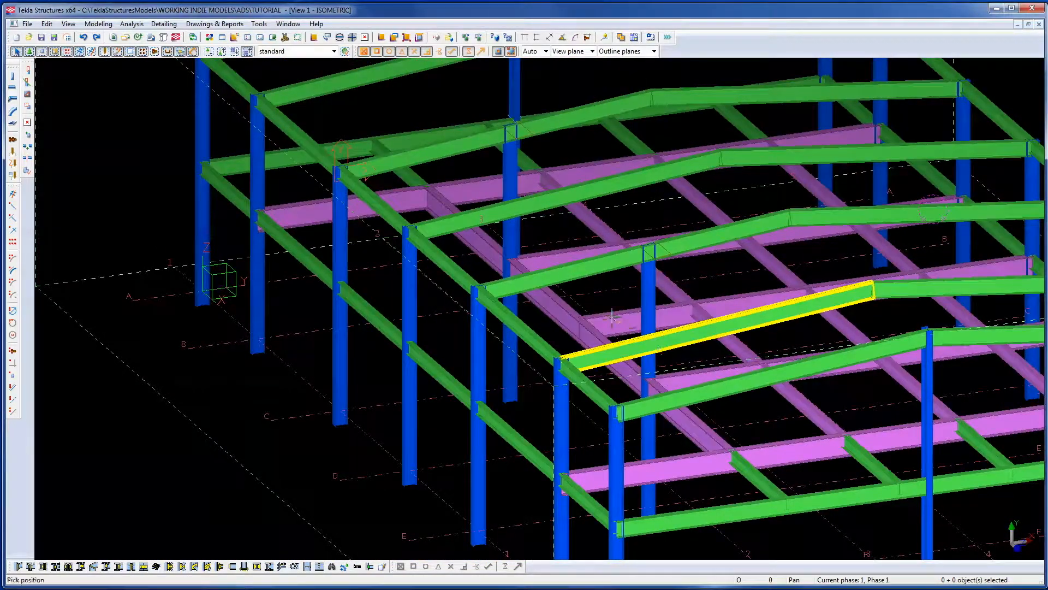
pyautogui.keyDown('ctrl'); pyautogui.moveTo(607, 338); pyautogui.dragTo(768, 244, button='middle'); pyautogui.keyUp('ctrl')
pyautogui.scroll(-3, 733, 246)
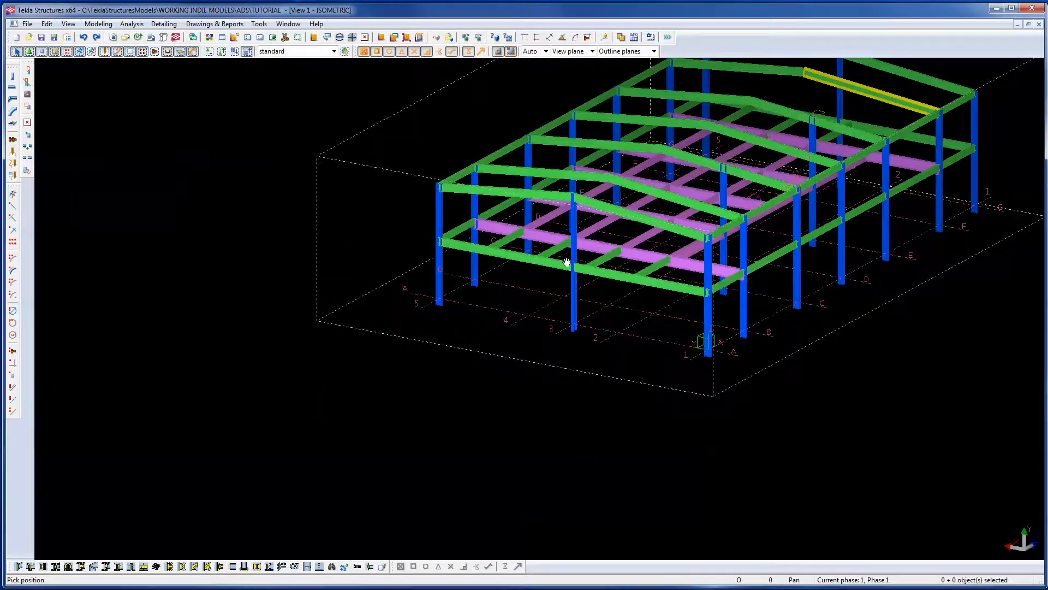
pyautogui.moveTo(500, 246); pyautogui.dragTo(533, 339, button='middle')
pyautogui.scroll(5, 534, 339)
pyautogui.scroll(2, 480, 354)
pyautogui.rightClick(326, 265)
pyautogui.click(344, 275)
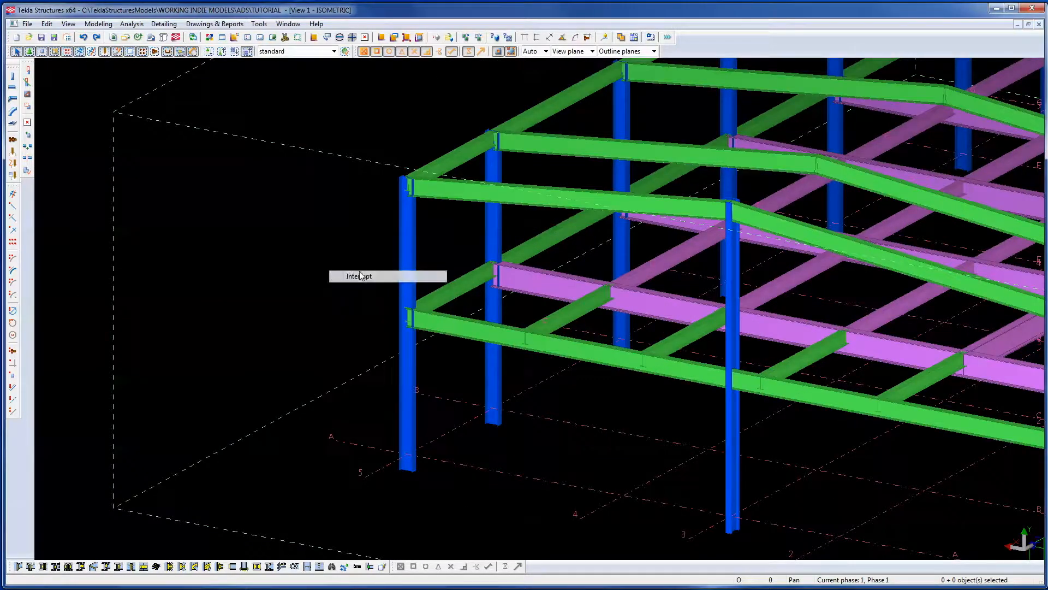
pyautogui.click(111, 142)
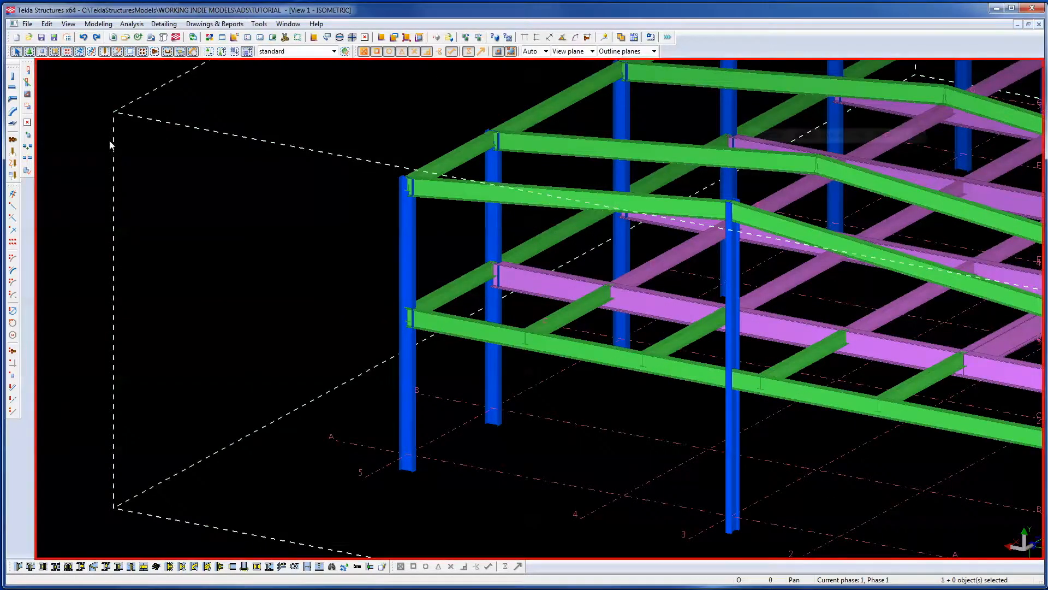
# Open the beam and column properties and arrange both dialogs side by side beside the model.
pyautogui.doubleClick(12, 86)
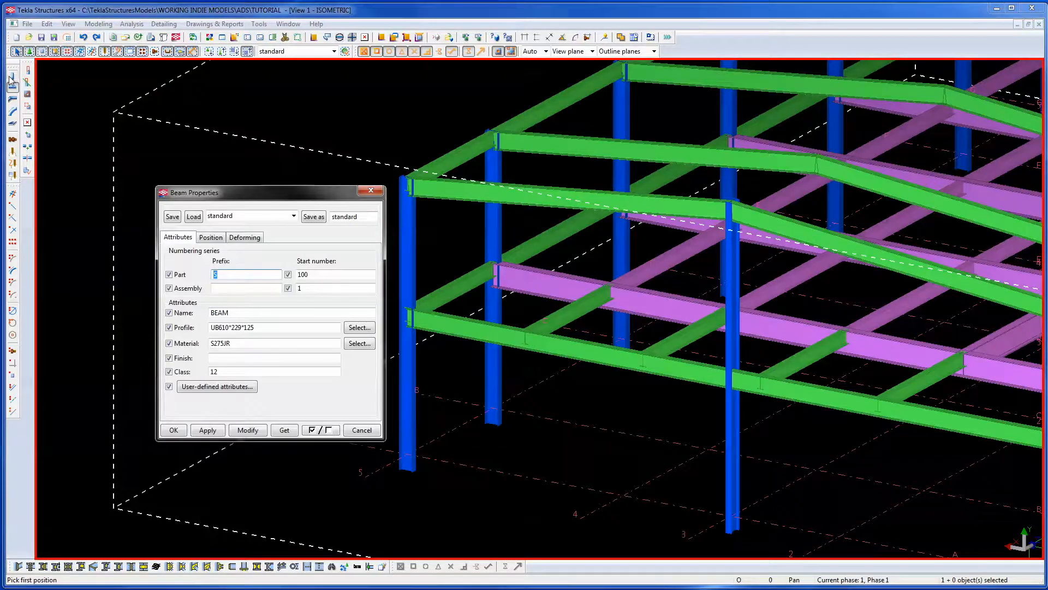
pyautogui.doubleClick(12, 76)
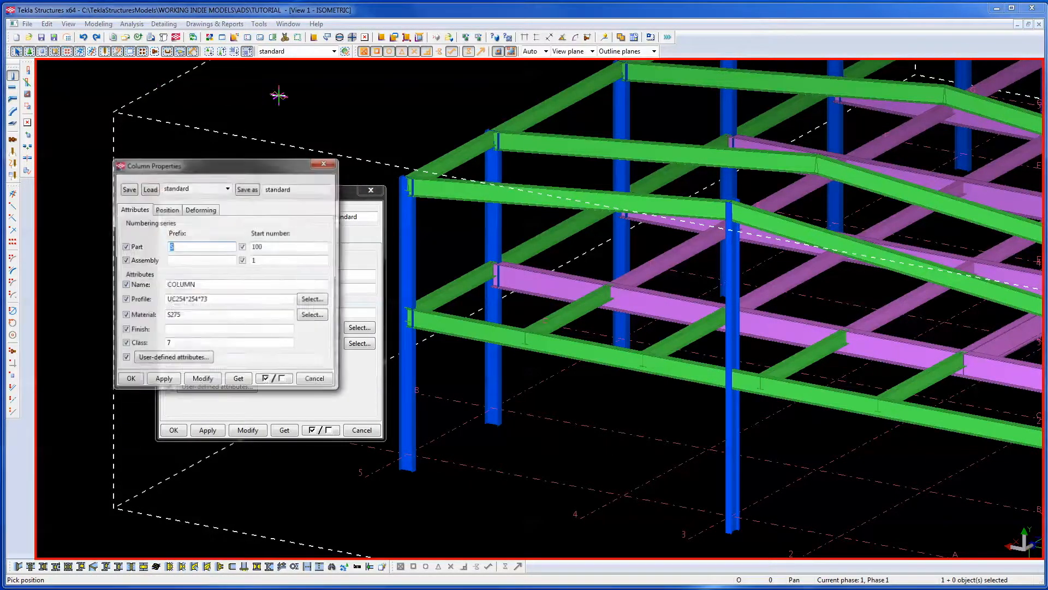
pyautogui.moveTo(219, 181); pyautogui.dragTo(507, 305)
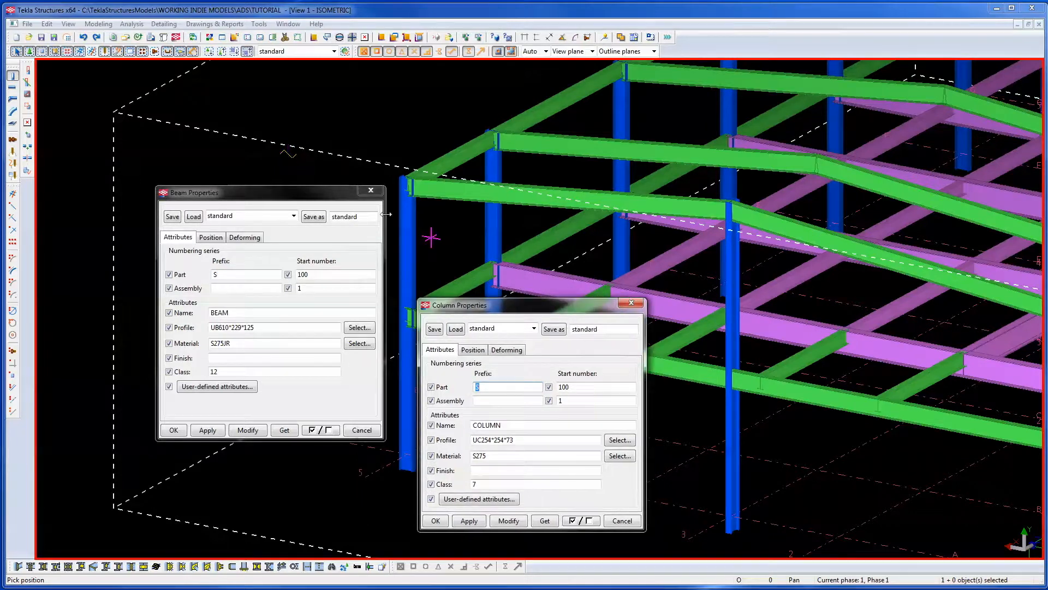
pyautogui.moveTo(290, 189); pyautogui.dragTo(187, 296)
pyautogui.moveTo(476, 304); pyautogui.dragTo(341, 310)
pyautogui.rightClick(308, 220)
pyautogui.click(324, 228)
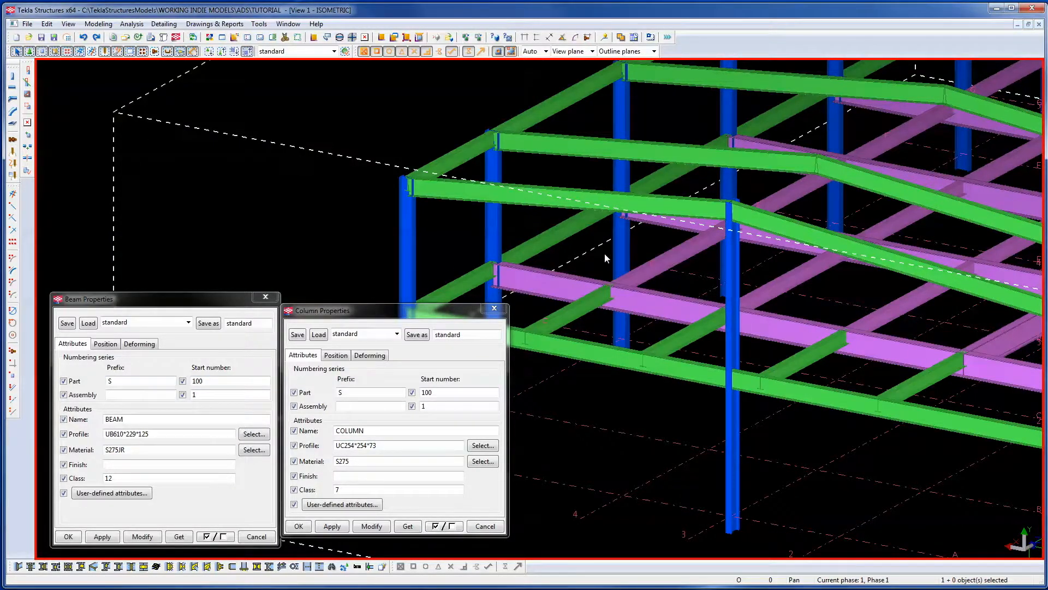
# Enable only the material attribute in the column properties, set it to S355 and apply it to the whole selected frame.
pyautogui.scroll(-5, 655, 322)
pyautogui.scroll(-1, 660, 324)
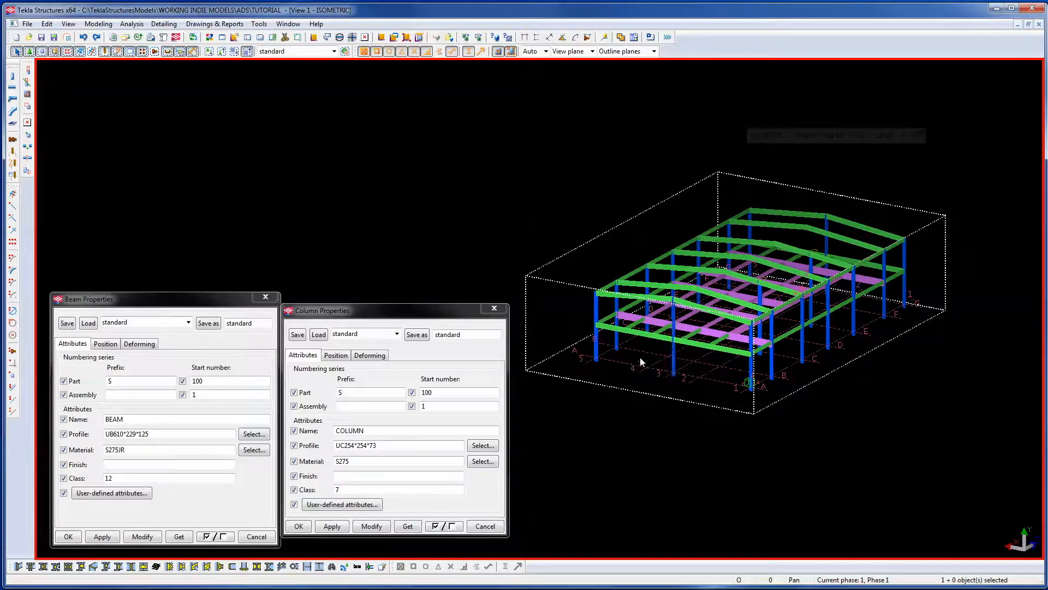
pyautogui.click(352, 461)
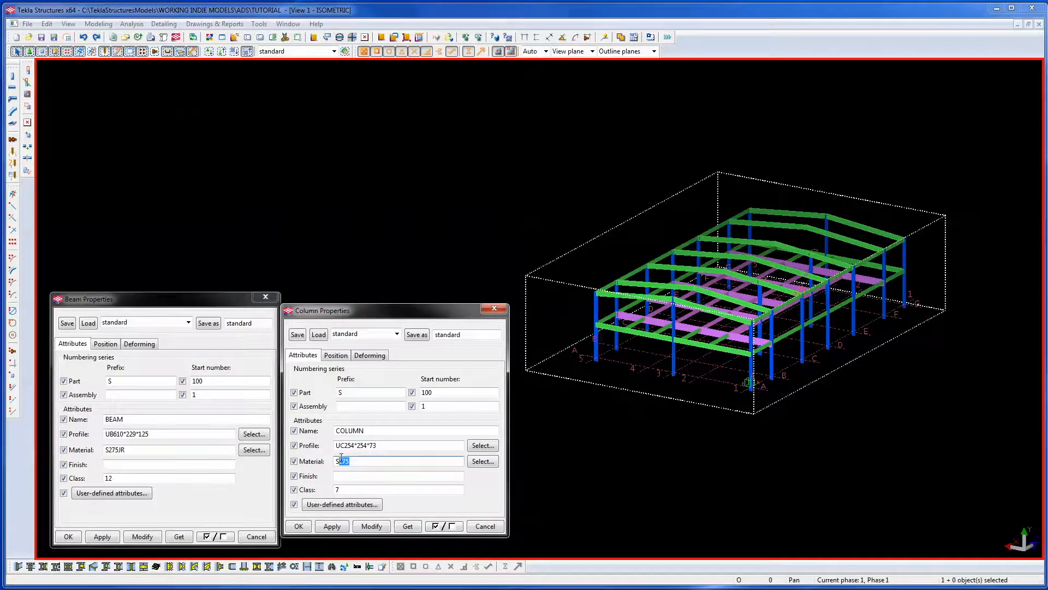
pyautogui.click(437, 527)
pyautogui.click(294, 462)
pyautogui.moveTo(354, 463); pyautogui.dragTo(342, 464)
pyautogui.write('35')
pyautogui.moveTo(548, 146); pyautogui.dragTo(949, 474)
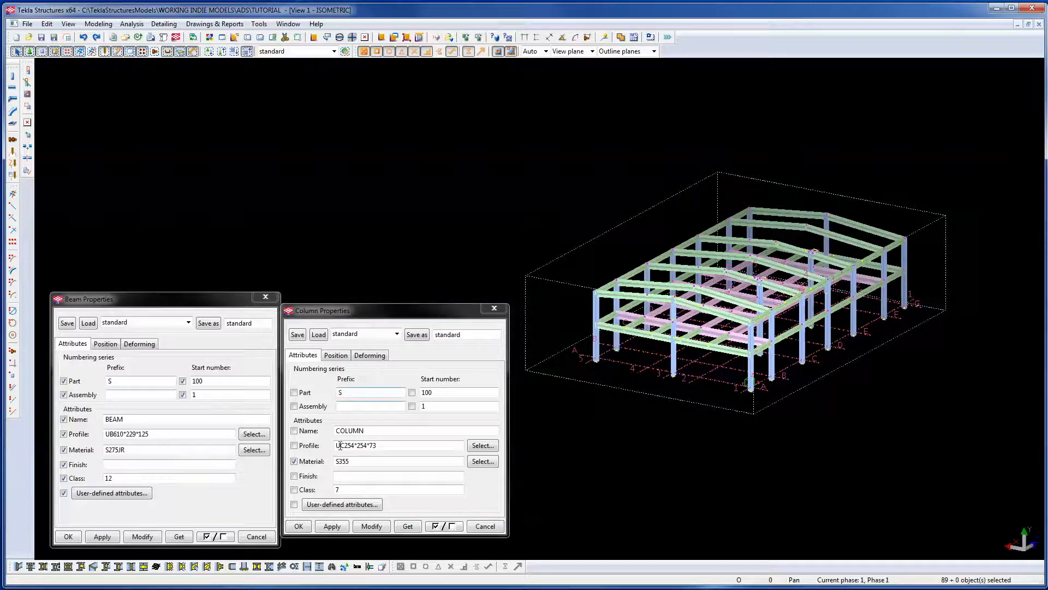
pyautogui.click(371, 526)
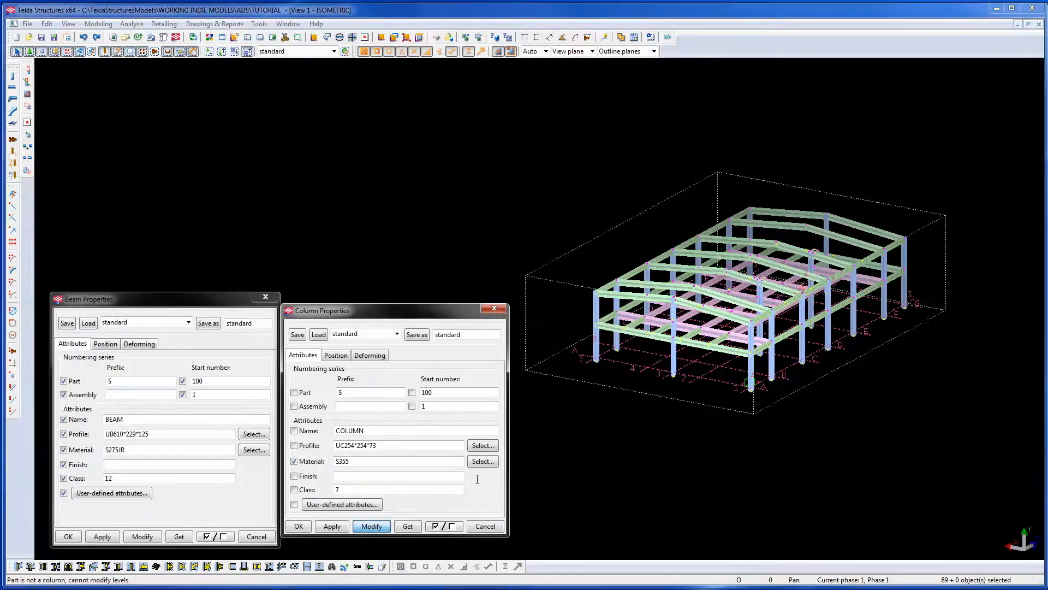
# Check the material grade of the perimeter columns in the column properties.
pyautogui.click(641, 421)
pyautogui.scroll(6, 642, 371)
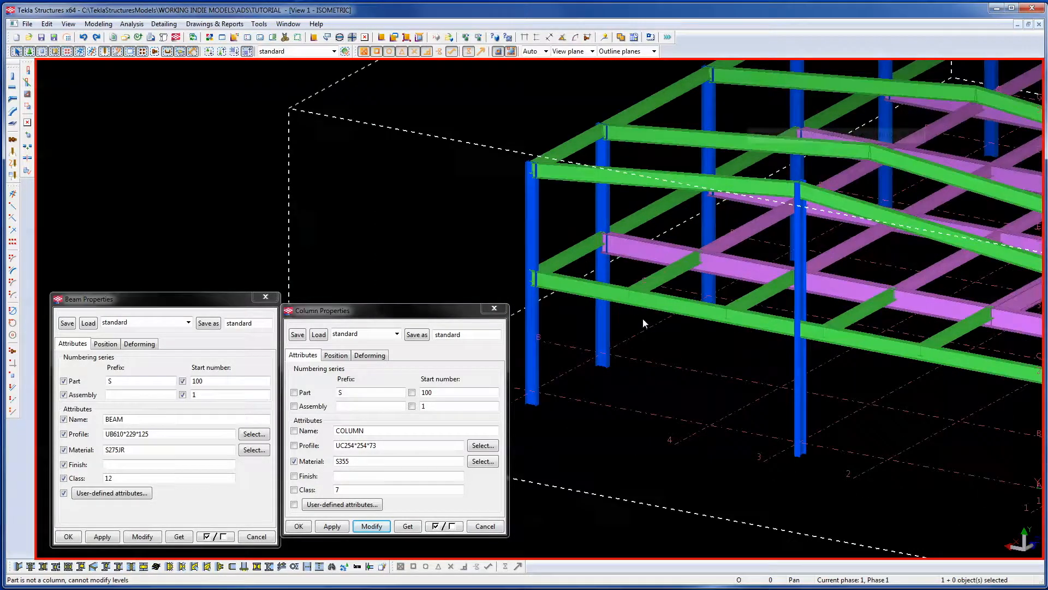
pyautogui.click(750, 402)
pyautogui.scroll(3, 750, 402)
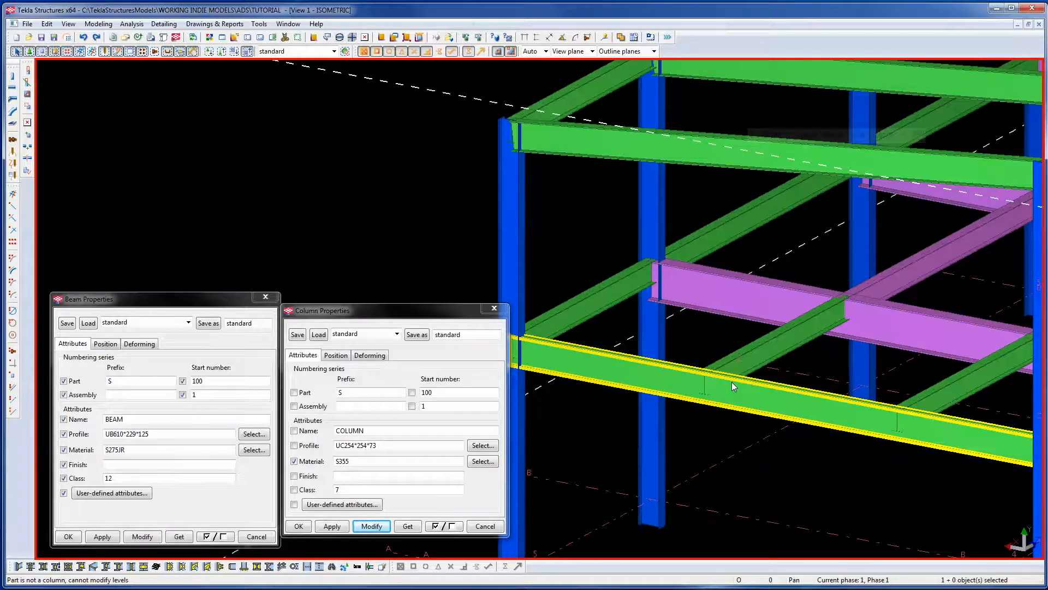
pyautogui.scroll(-3, 731, 381)
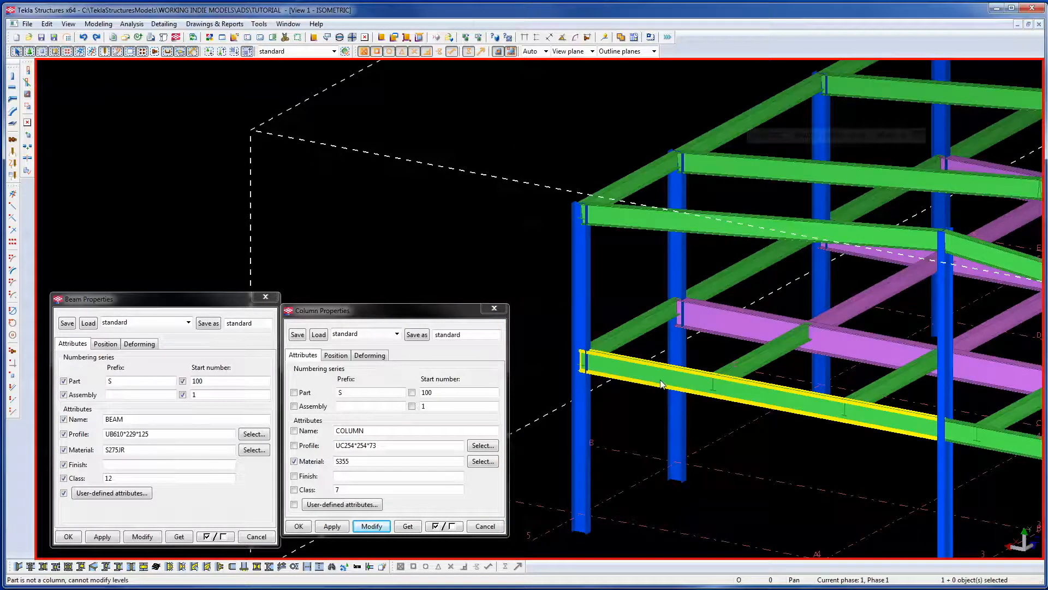
pyautogui.click(576, 309)
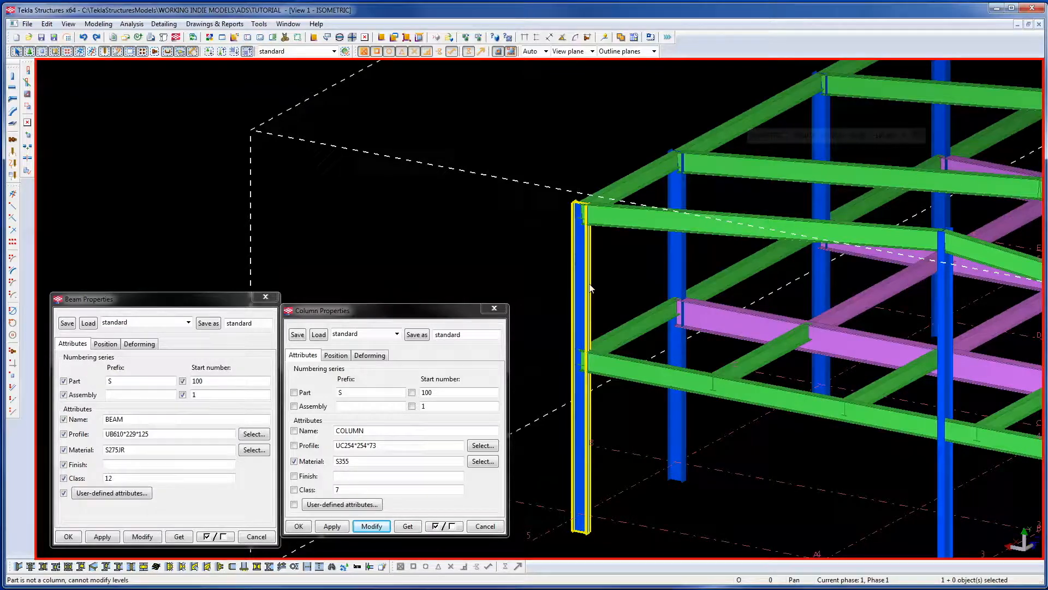
pyautogui.doubleClick(589, 284)
pyautogui.click(818, 119)
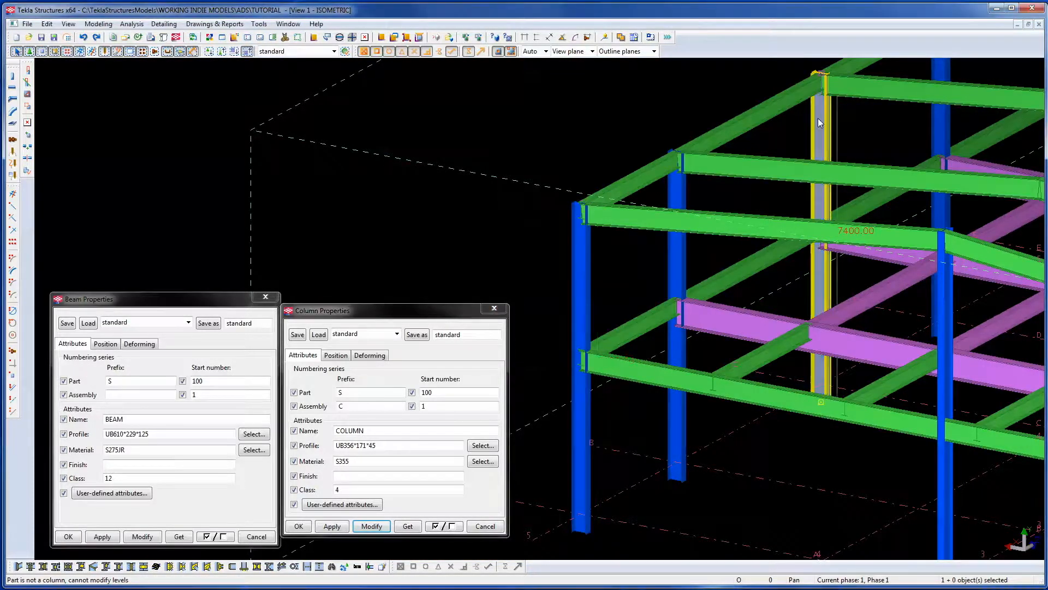
pyautogui.click(928, 117)
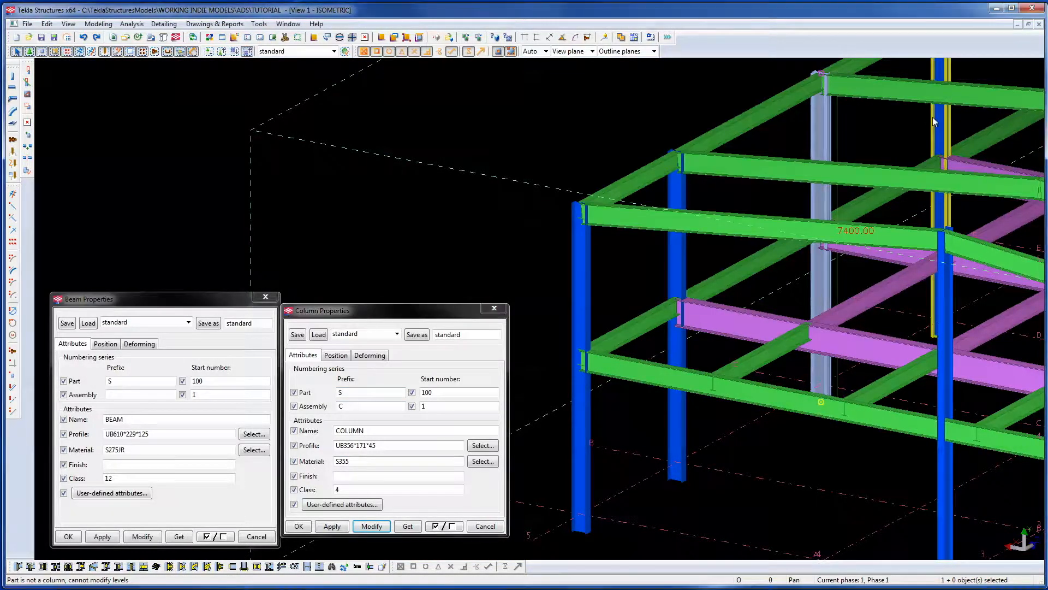
# Check the material grade of the green floor edge beam on grid line A in the beam properties.
pyautogui.scroll(-2, 853, 315)
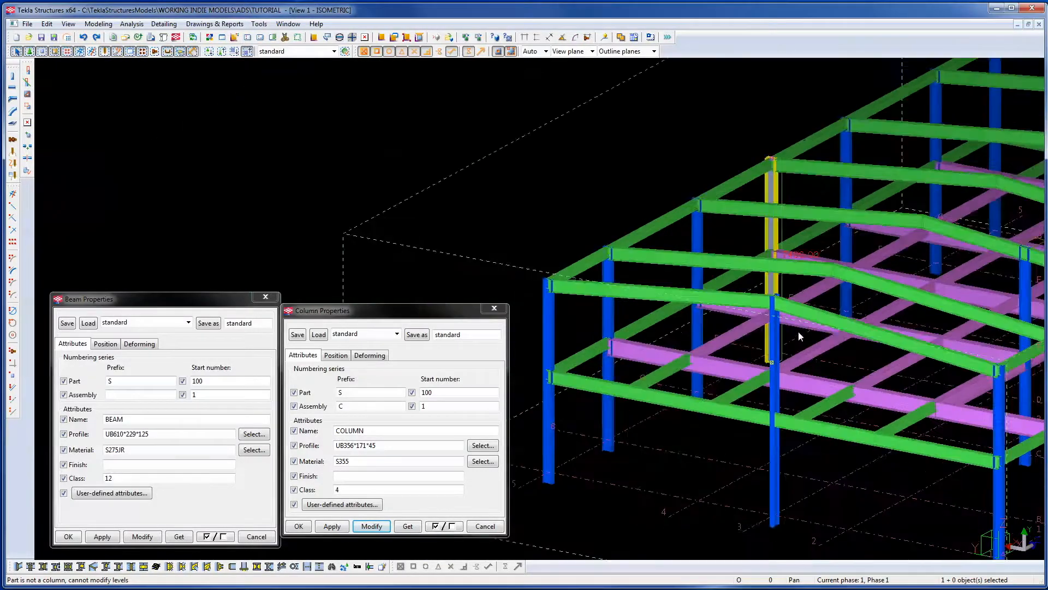
pyautogui.scroll(-3, 799, 336)
pyautogui.scroll(3, 778, 381)
pyautogui.scroll(5, 725, 383)
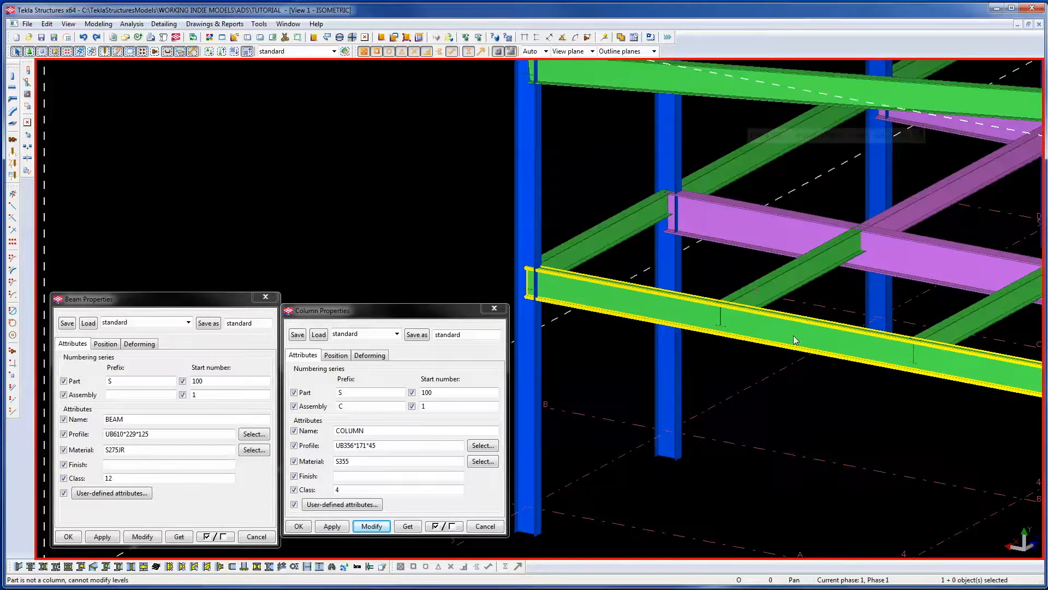
pyautogui.doubleClick(794, 335)
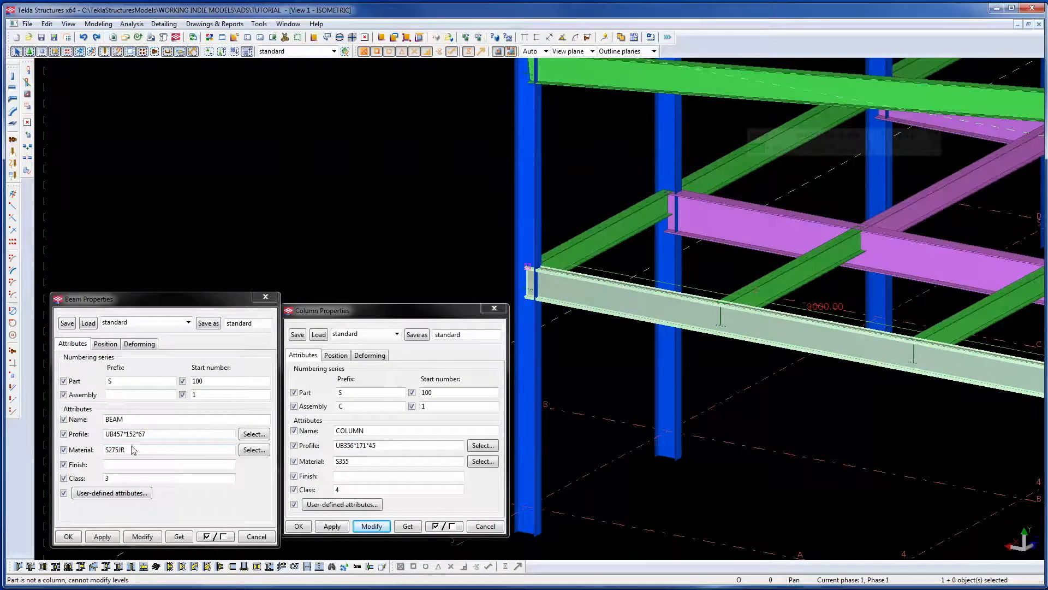
pyautogui.click(615, 339)
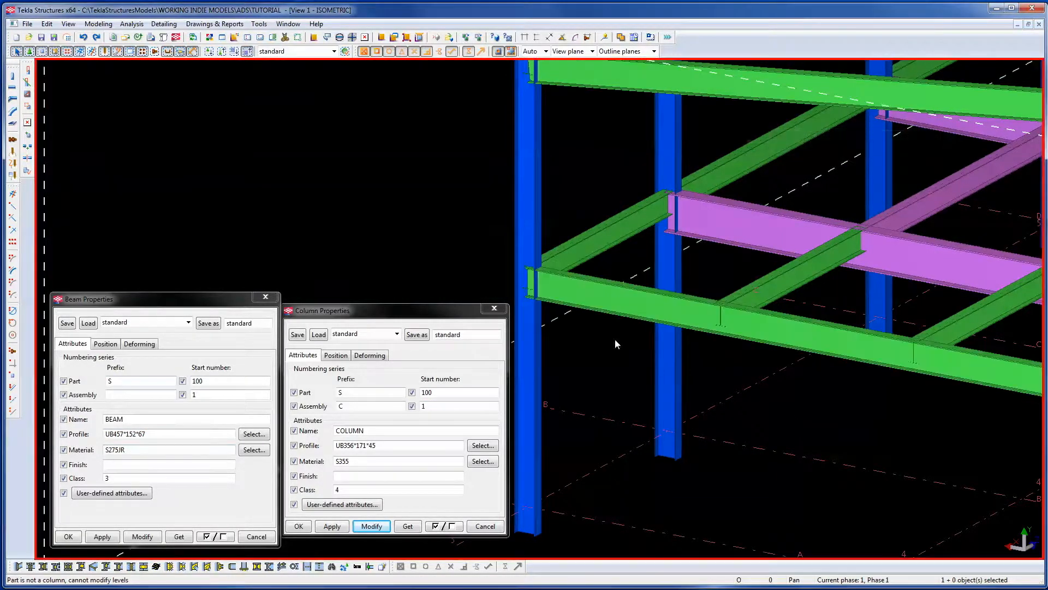
# Undo the material modification and recheck the corner column's material in the column properties.
pyautogui.click(85, 40)
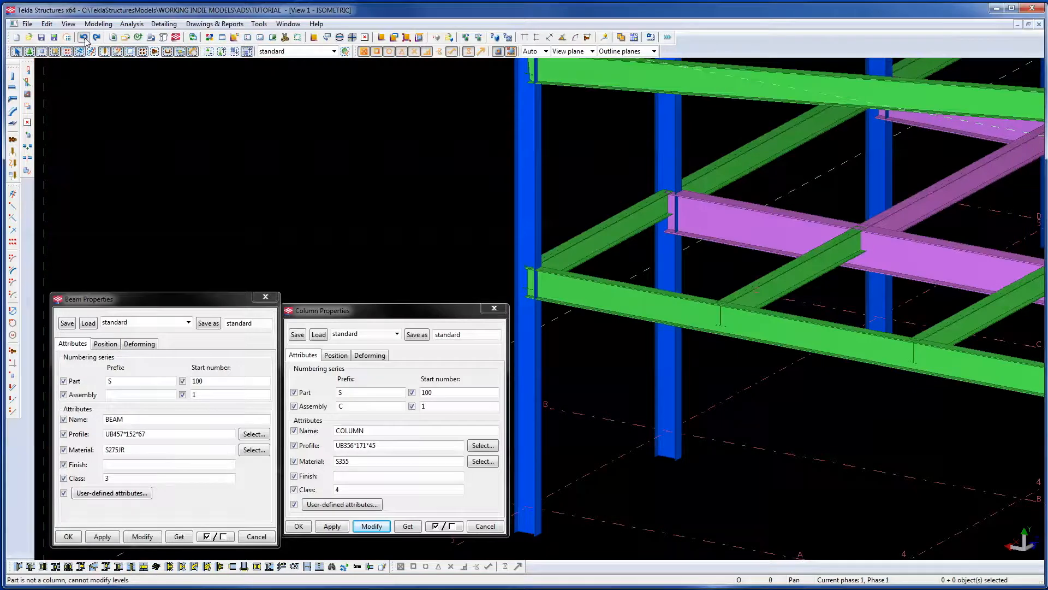
pyautogui.click(534, 155)
pyautogui.doubleClick(535, 154)
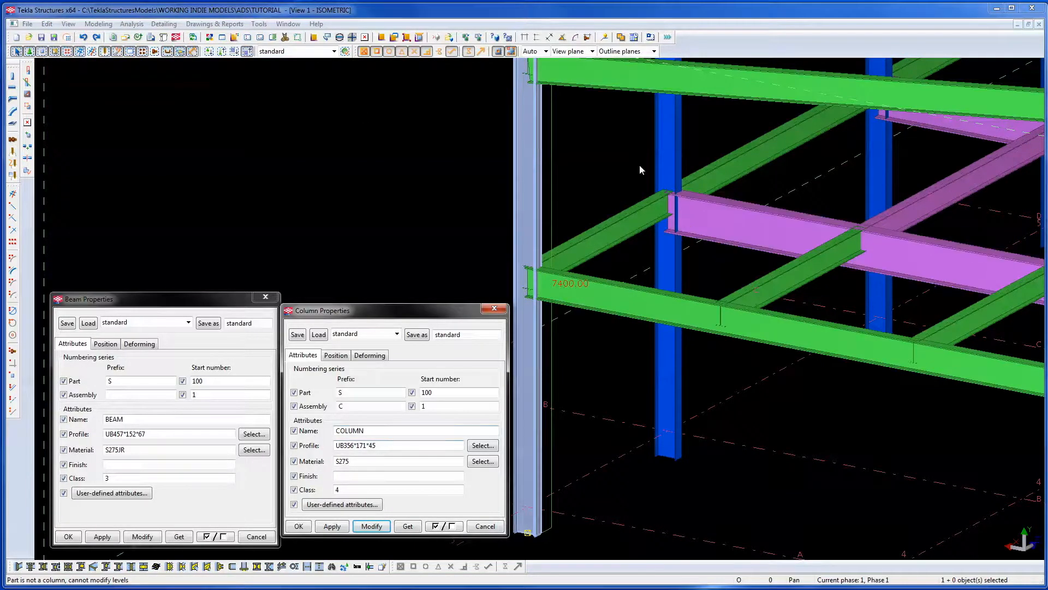
pyautogui.click(617, 161)
pyautogui.scroll(-1, 620, 158)
pyautogui.scroll(-4, 689, 232)
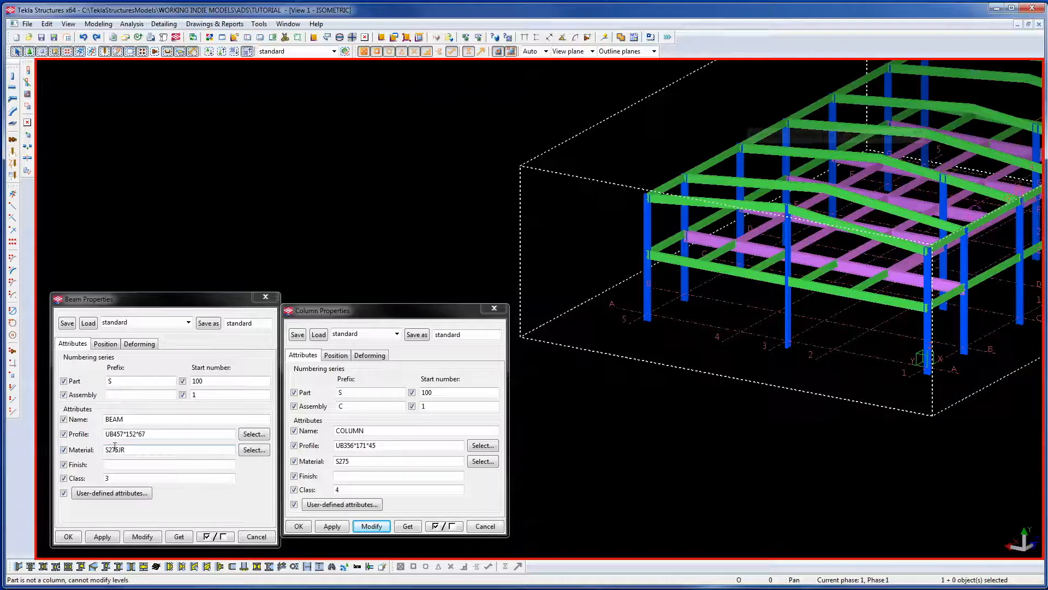
pyautogui.scroll(-3, 637, 346)
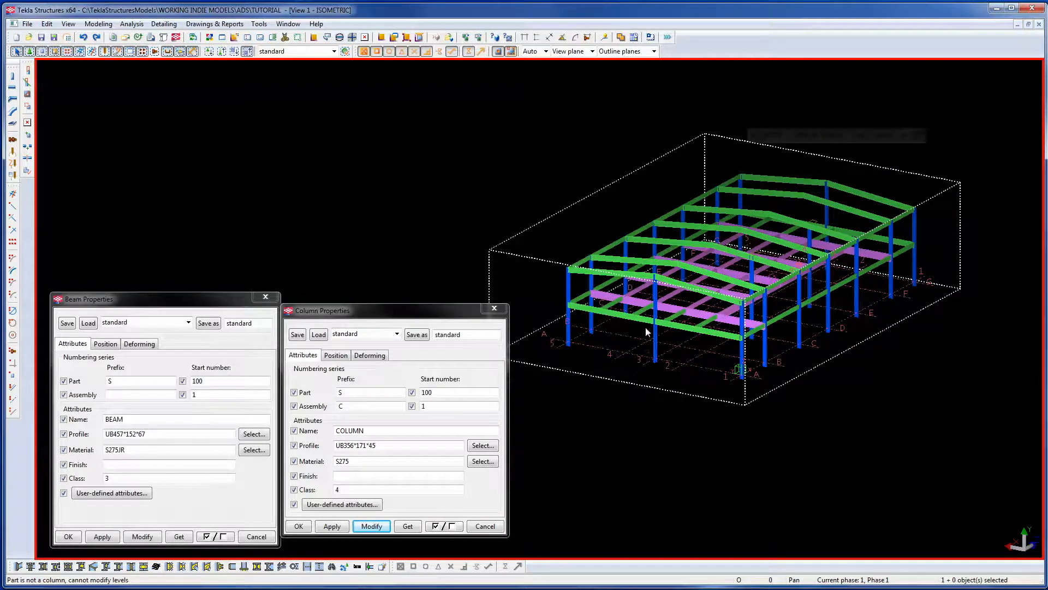
# Select the whole frame, enable only the material attribute in the beam properties, set it to S355 and apply it.
pyautogui.moveTo(631, 326); pyautogui.dragTo(653, 331, button='middle')
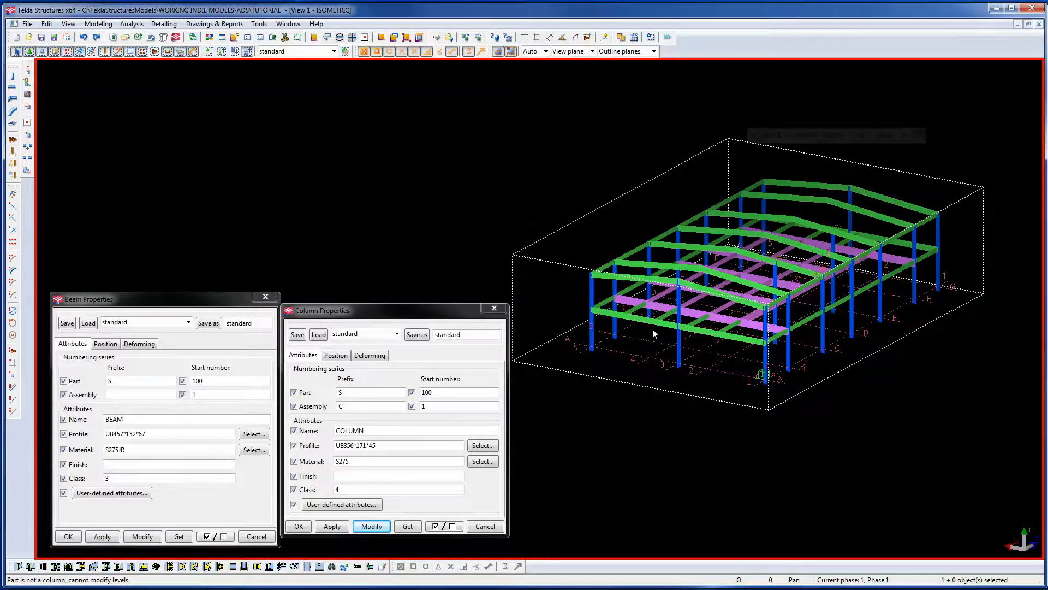
pyautogui.moveTo(580, 155); pyautogui.dragTo(981, 454)
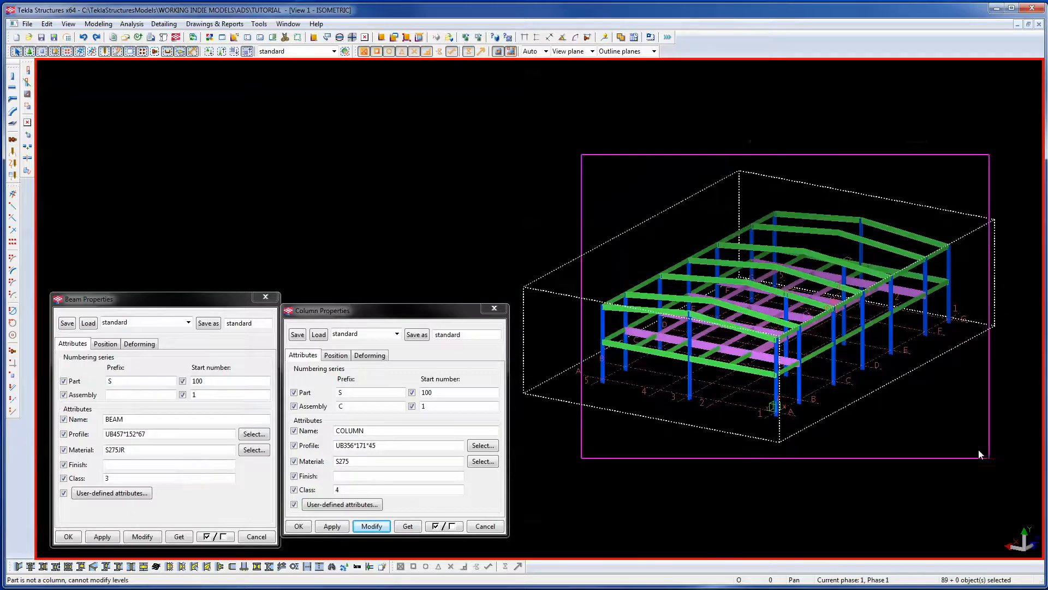
pyautogui.scroll(5, 729, 366)
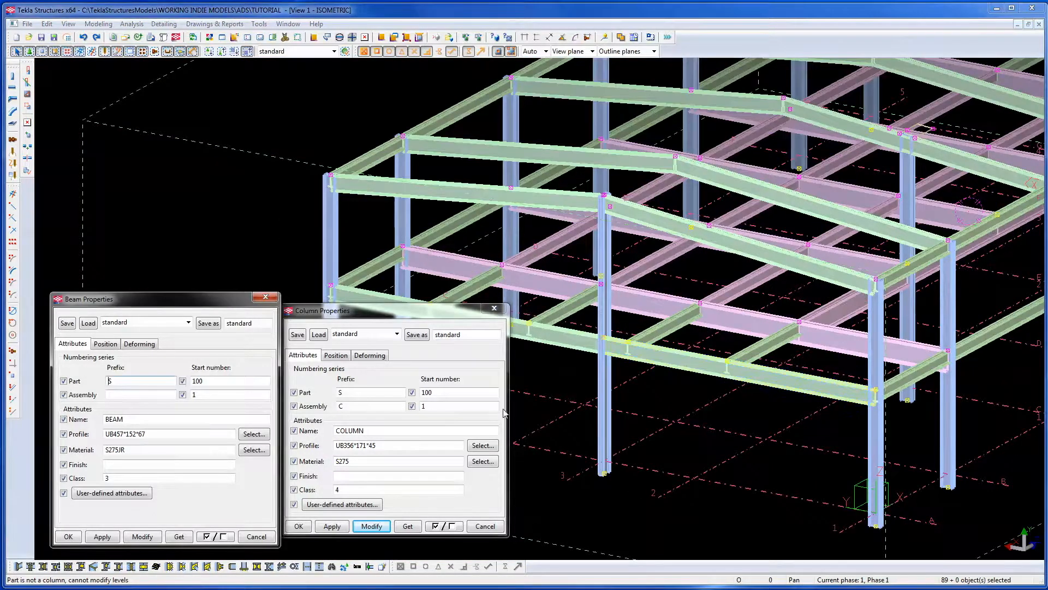
pyautogui.click(213, 536)
pyautogui.doubleClick(106, 450)
pyautogui.press('Delete')
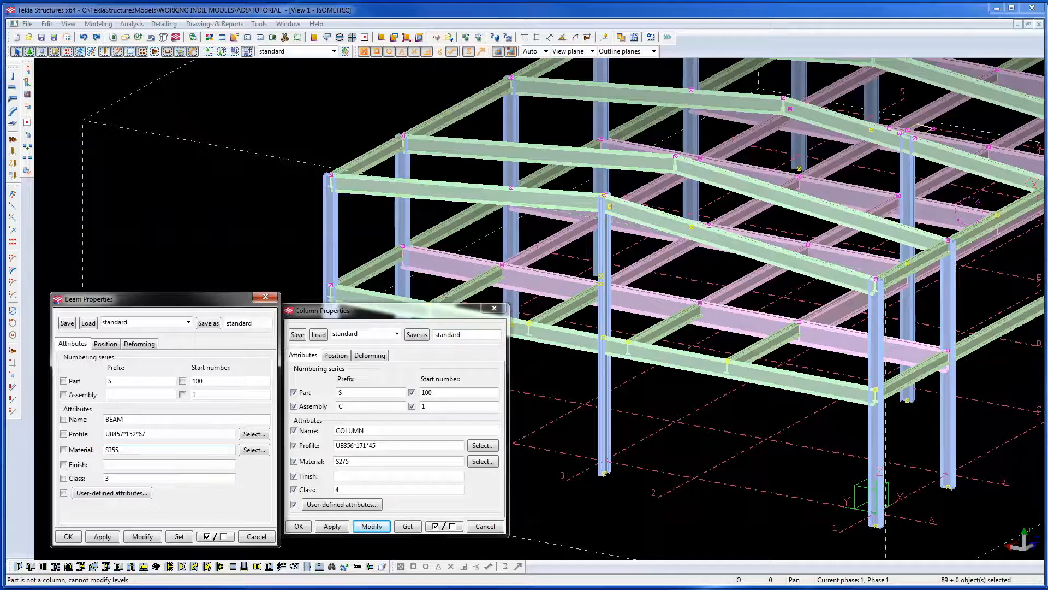
pyautogui.click(141, 539)
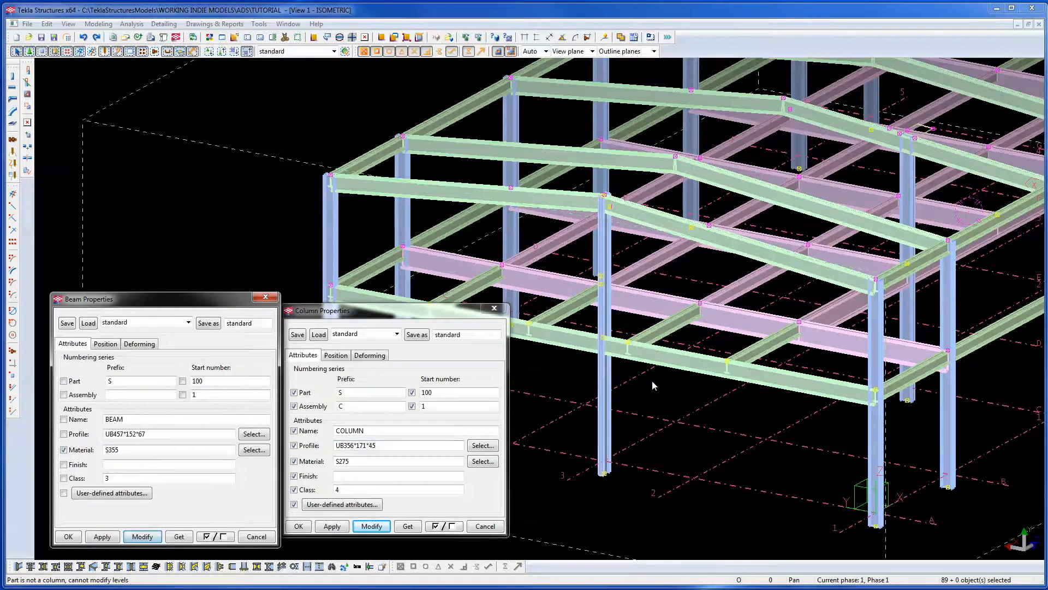
# Check the material grade of a purple floor beam and a perimeter column in their properties.
pyautogui.click(652, 381)
pyautogui.scroll(5, 759, 436)
pyautogui.doubleClick(869, 257)
pyautogui.doubleClick(608, 406)
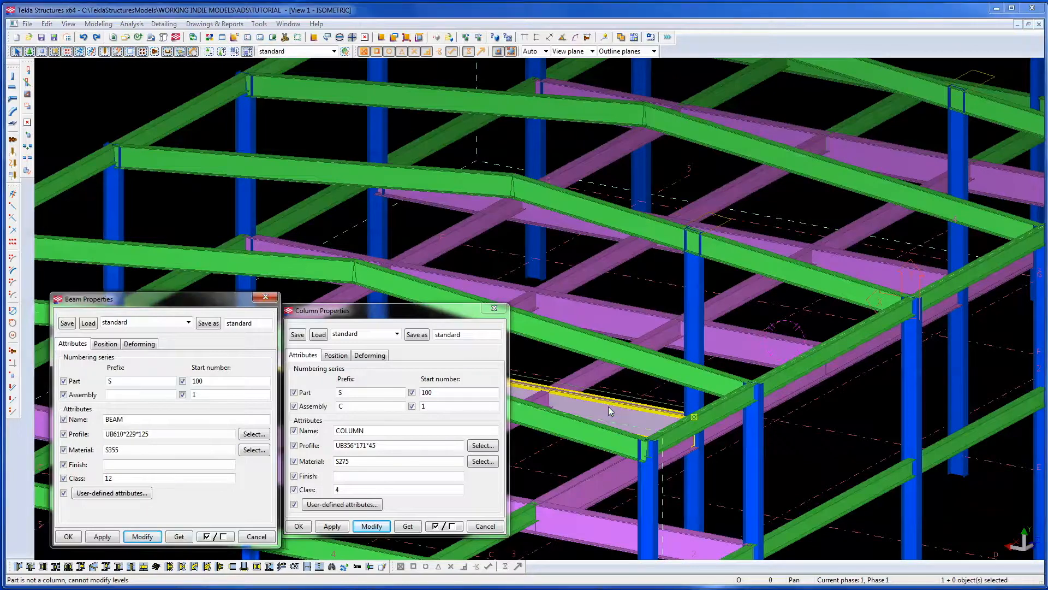
pyautogui.doubleClick(918, 403)
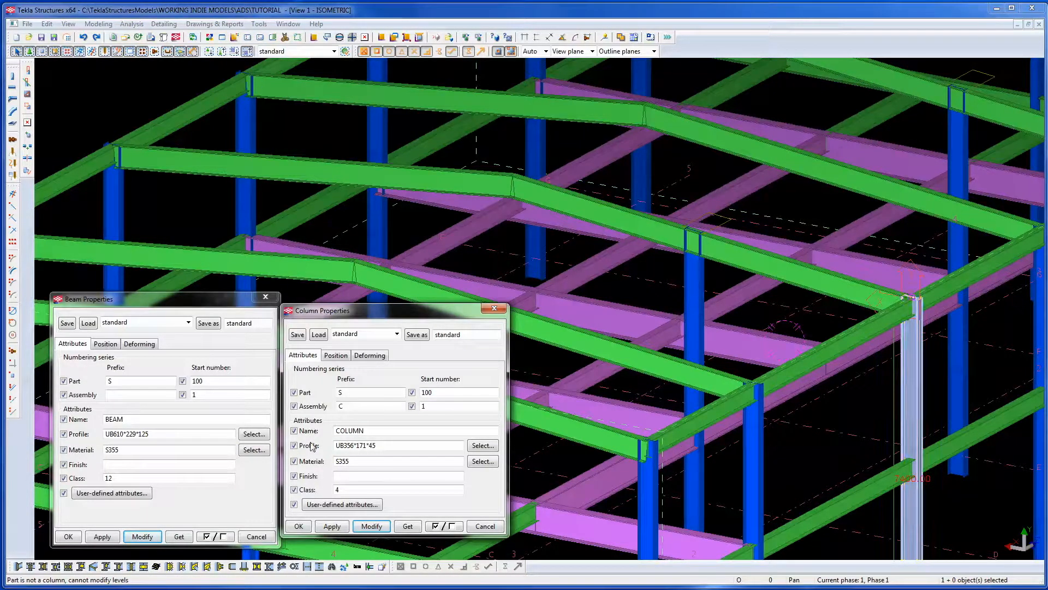
pyautogui.click(494, 309)
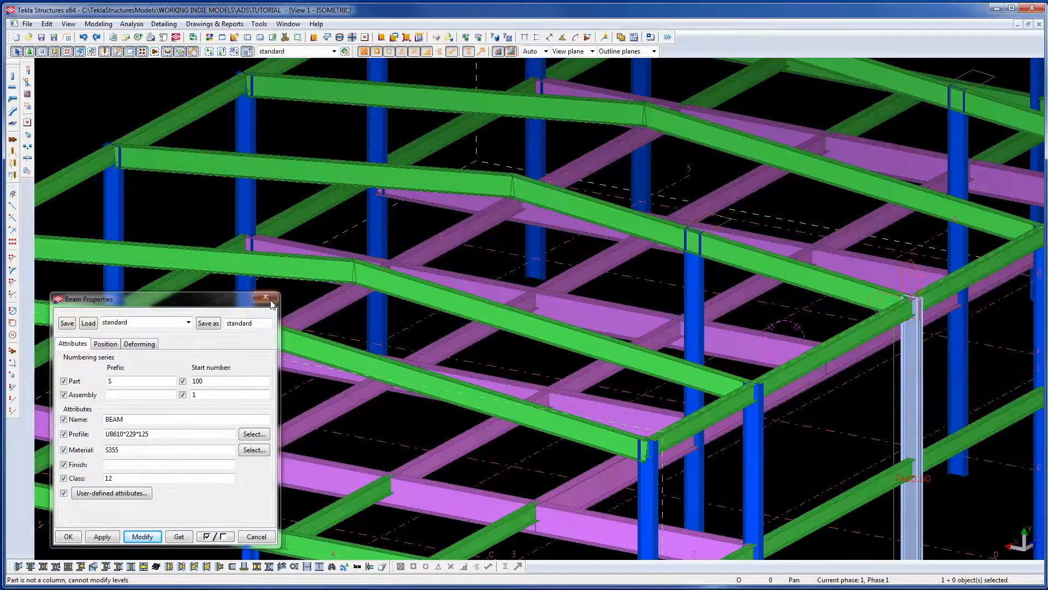
# Create a short beam about 630 mm long, running outward from the top of the rear corner column.
pyautogui.scroll(-10, 325, 265)
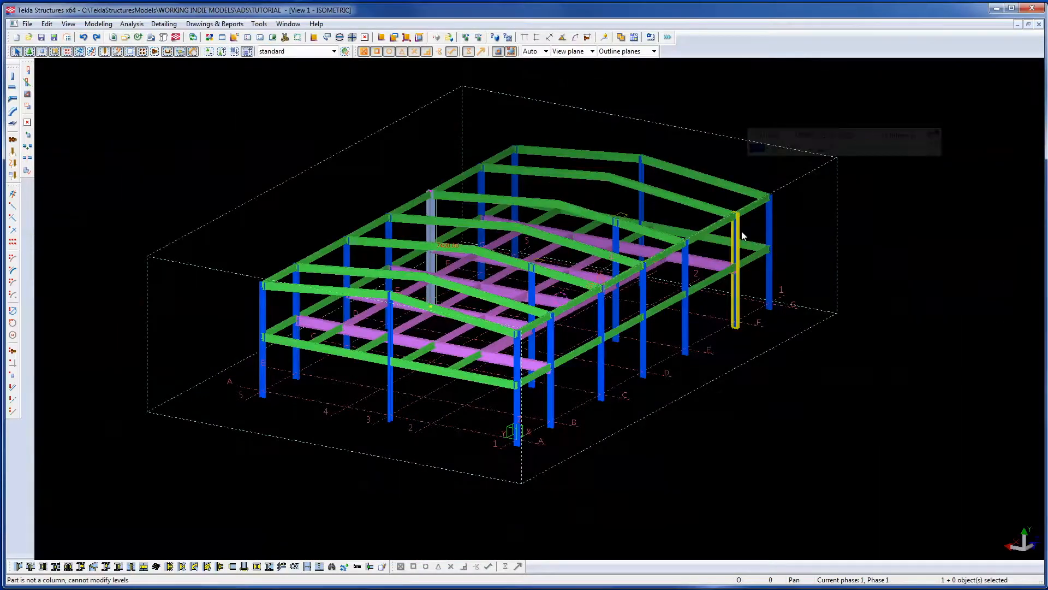
pyautogui.scroll(10, 625, 169)
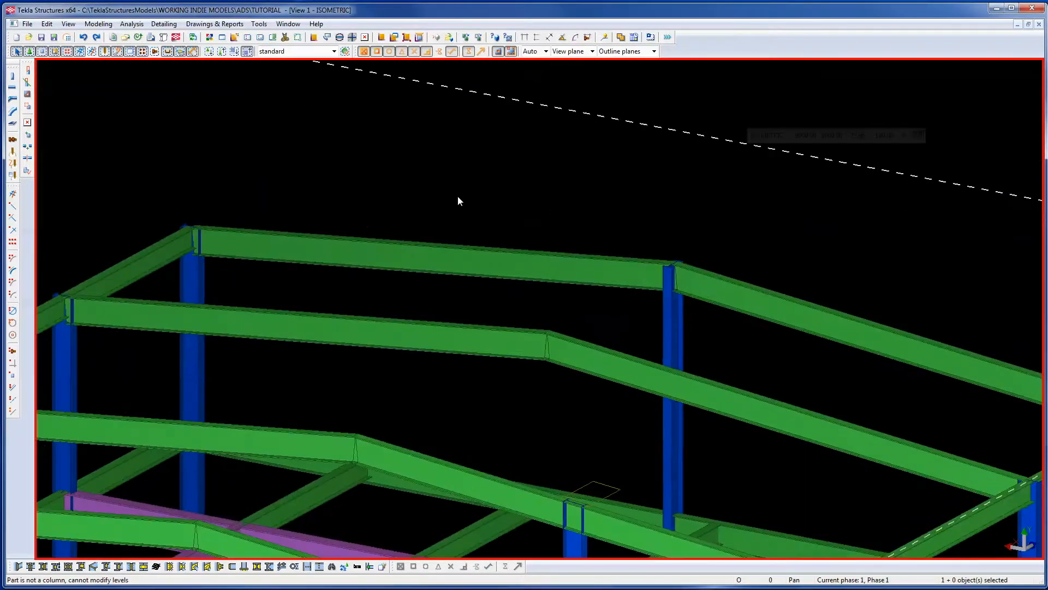
pyautogui.moveTo(300, 356); pyautogui.dragTo(445, 263, button='middle')
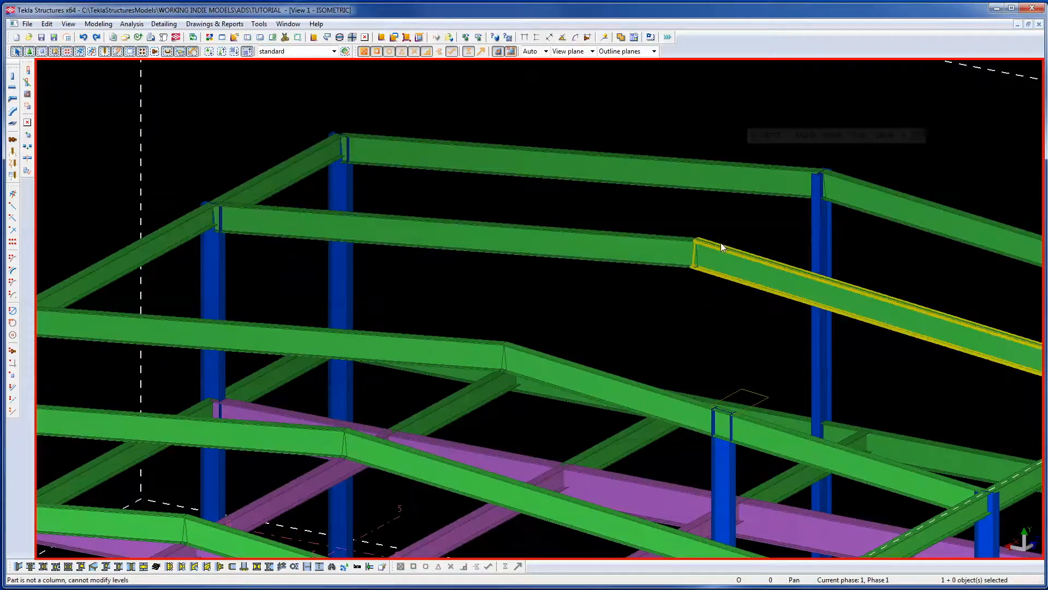
pyautogui.scroll(-8, 440, 264)
pyautogui.scroll(8, 460, 206)
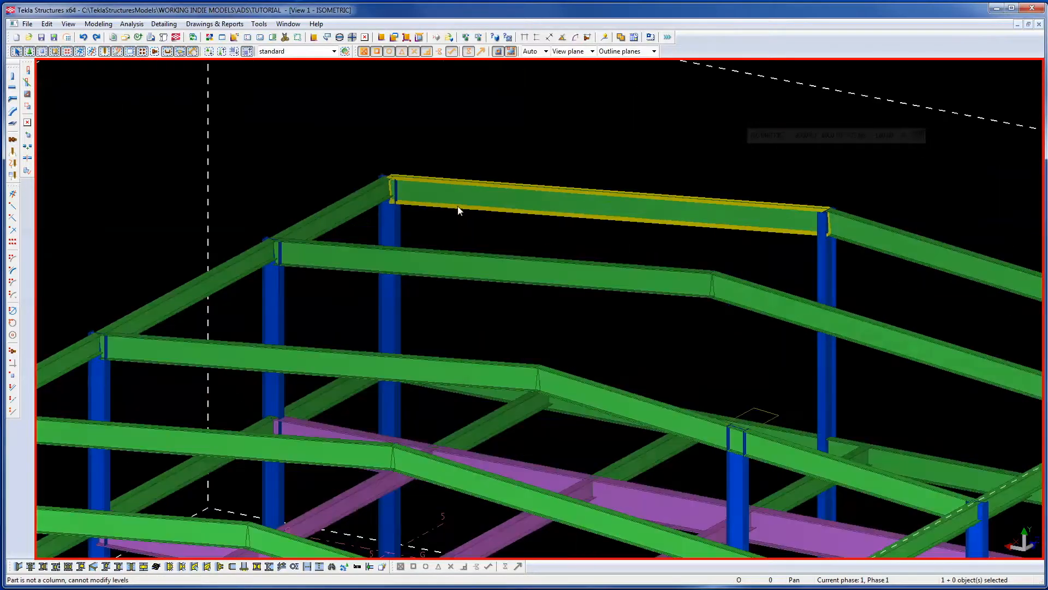
pyautogui.scroll(2, 434, 212)
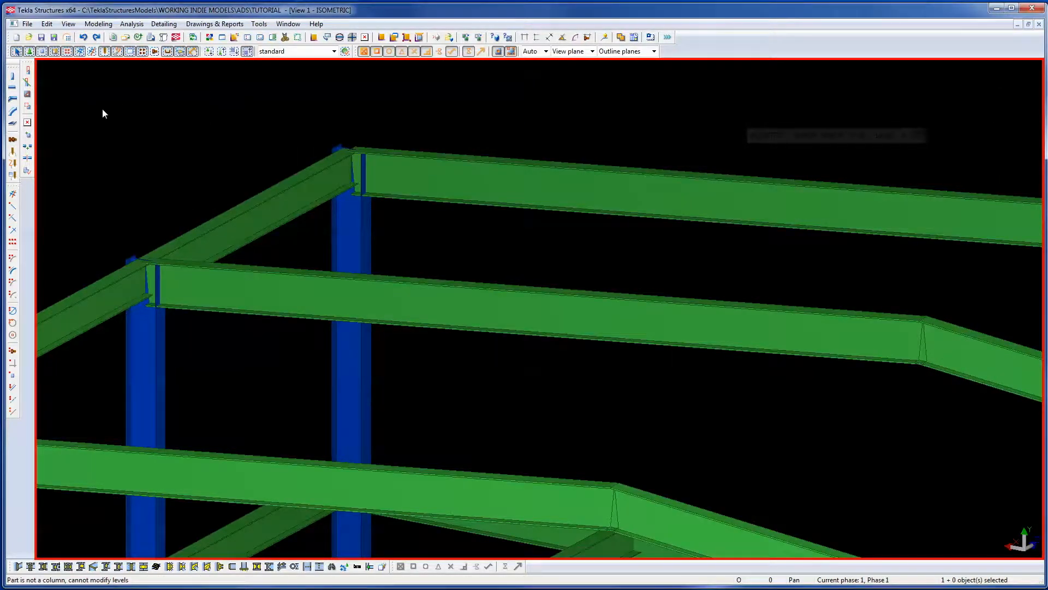
pyautogui.click(12, 87)
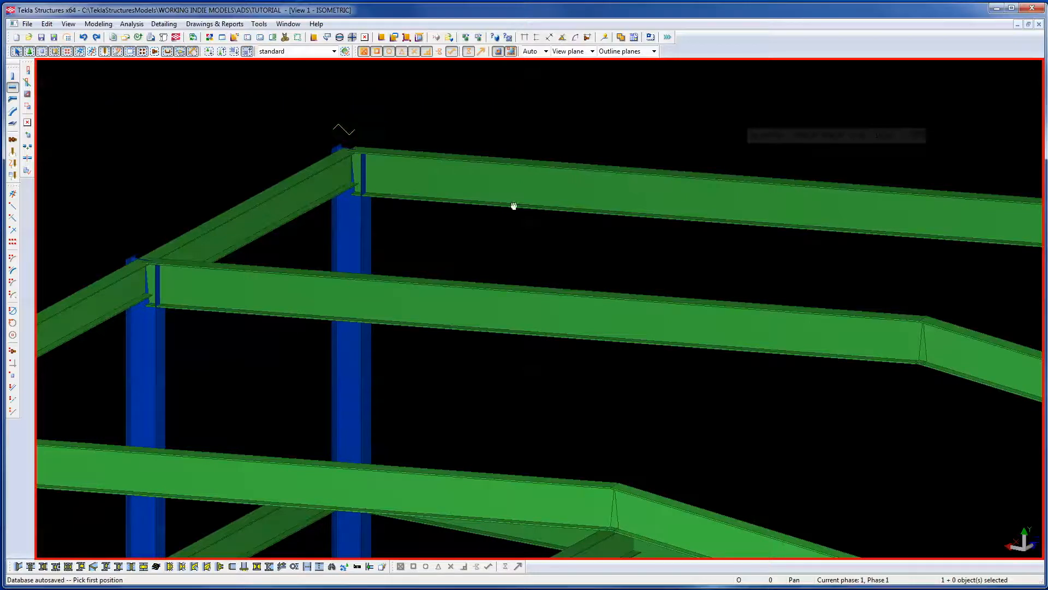
pyautogui.scroll(6, 538, 227)
pyautogui.click(587, 288)
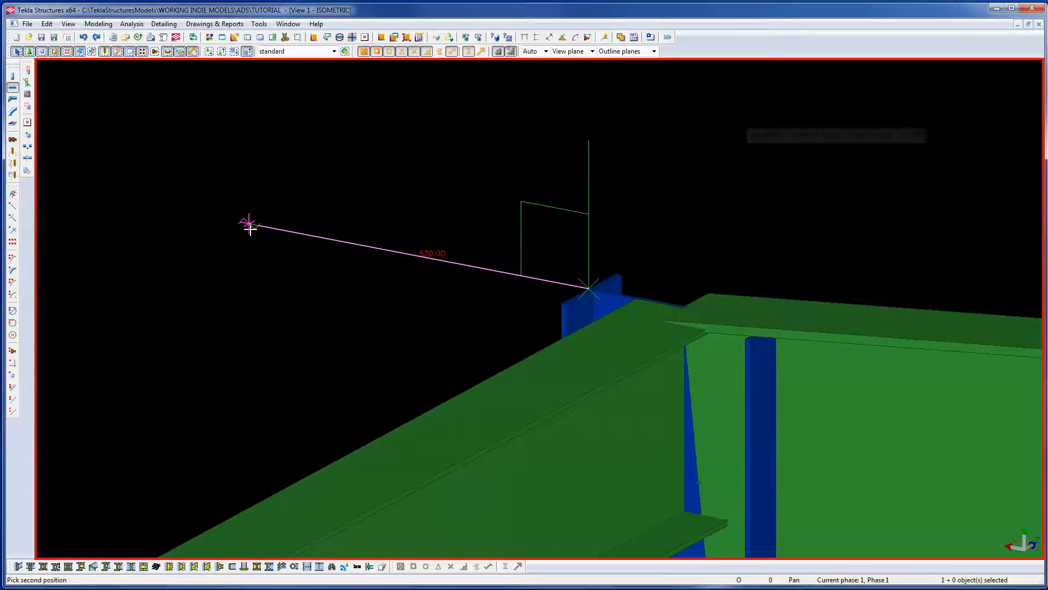
pyautogui.click(250, 228)
pyautogui.rightClick(476, 160)
pyautogui.click(508, 171)
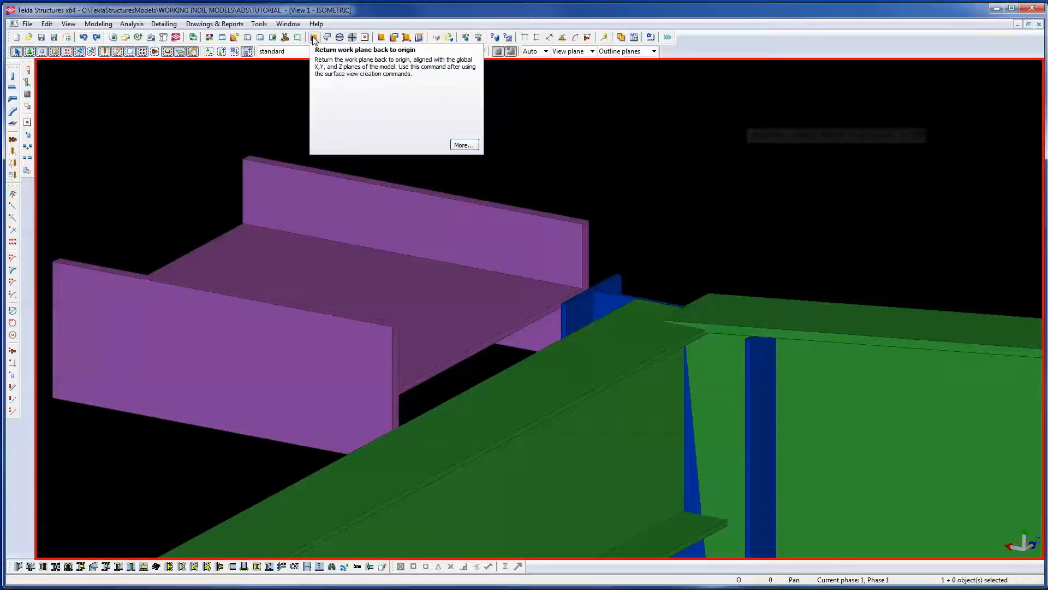
# Change the work plane to the XY plane at a depth coordinate of 0.00.
pyautogui.click(380, 37)
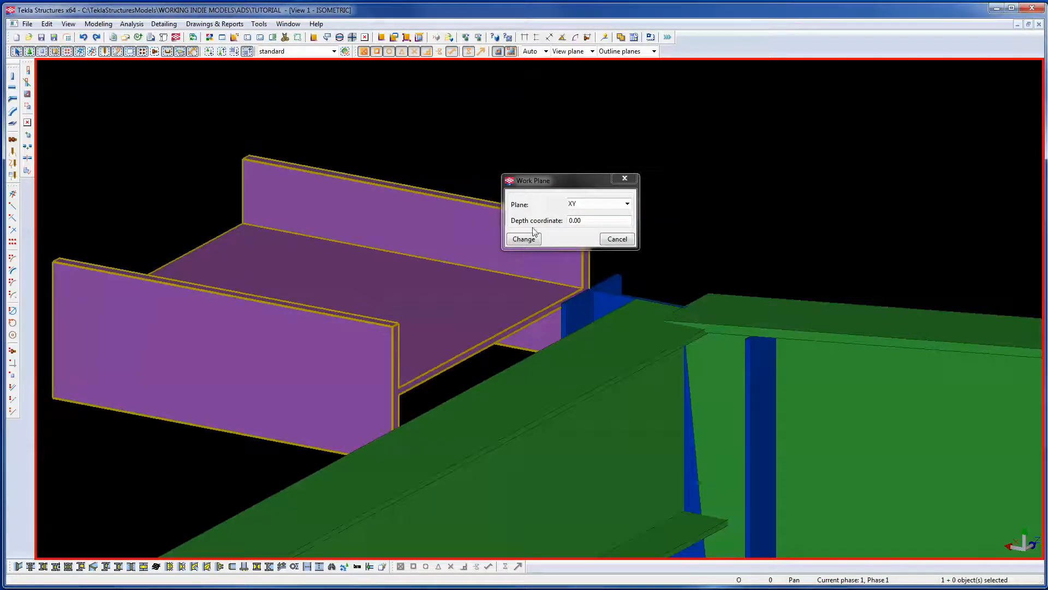
pyautogui.click(607, 241)
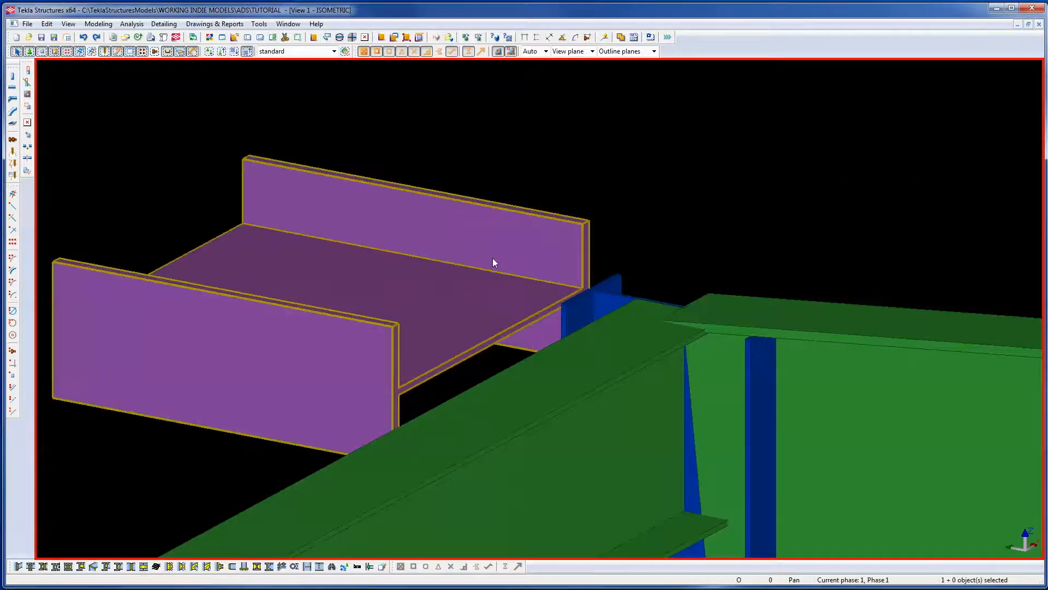
# Change the short beam's profile to the angle RSA150*75*10 from the RSA sections in the profile catalogue.
pyautogui.moveTo(492, 257); pyautogui.dragTo(618, 188, button='middle')
pyautogui.click(618, 188)
pyautogui.scroll(-3, 586, 207)
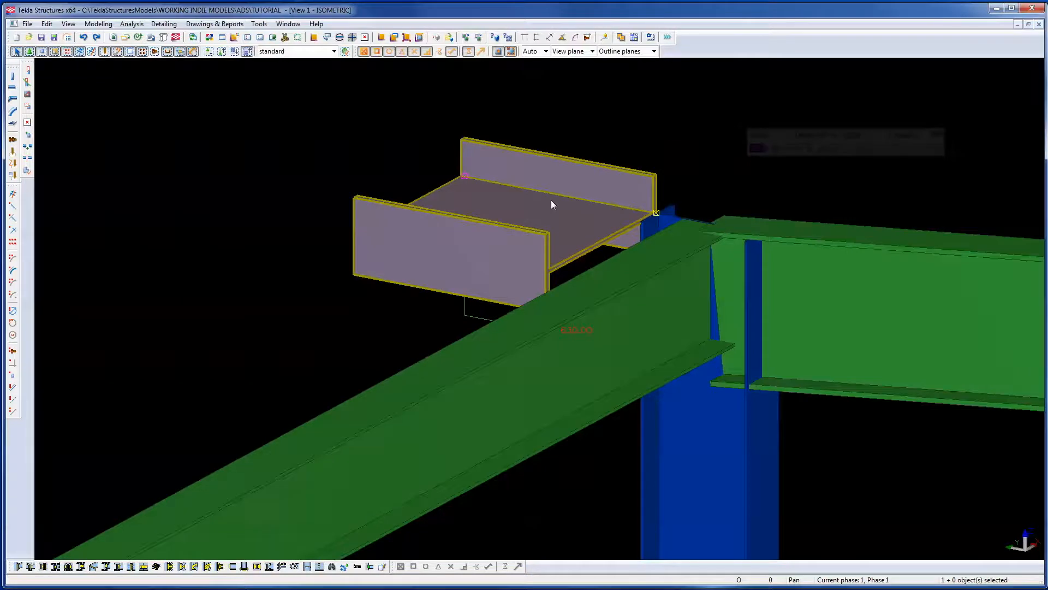
pyautogui.doubleClick(551, 201)
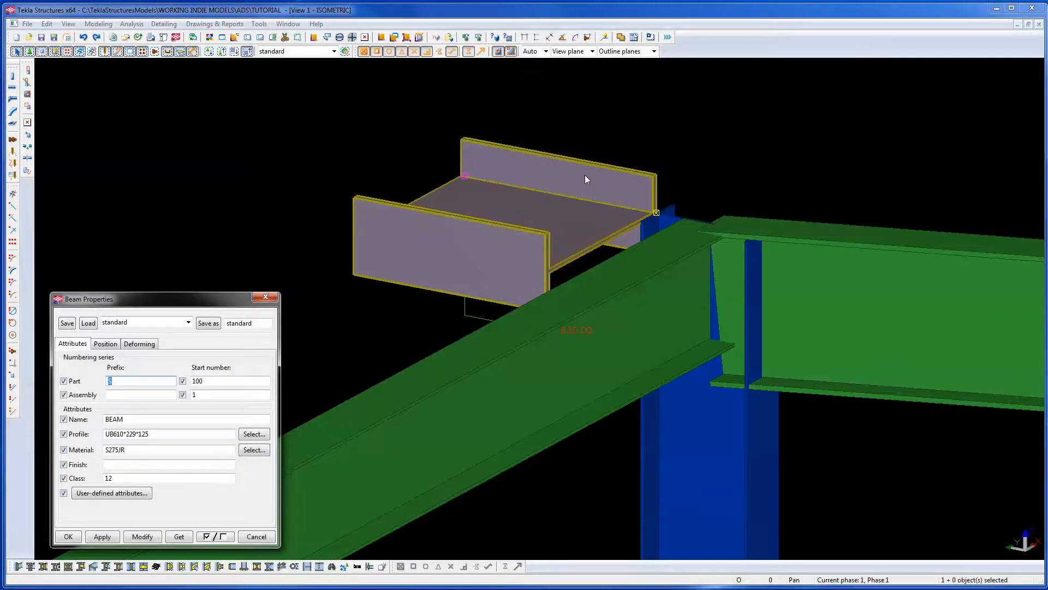
pyautogui.click(253, 436)
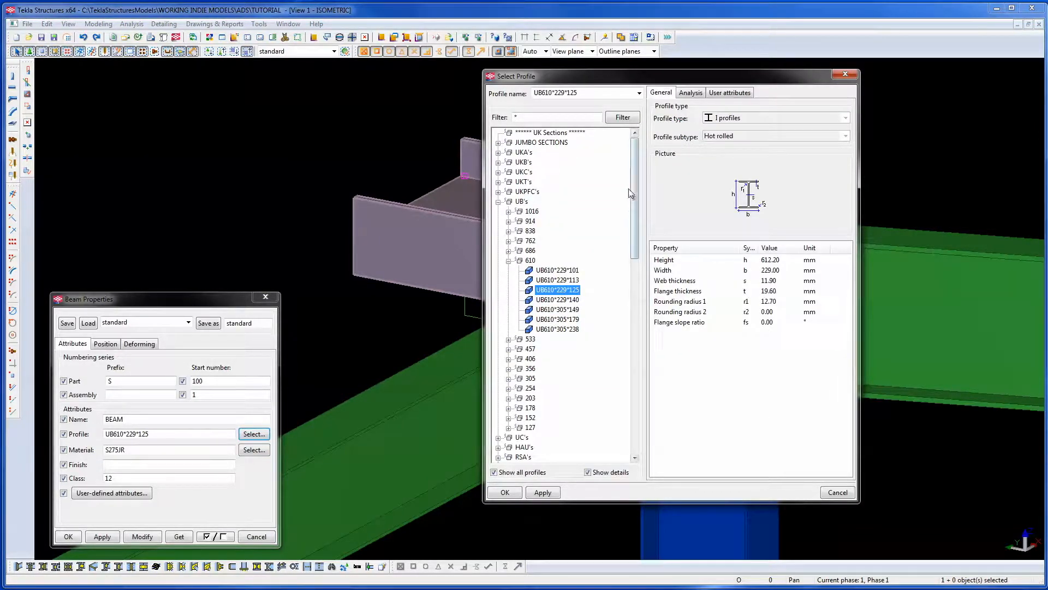
pyautogui.moveTo(634, 189); pyautogui.dragTo(637, 275)
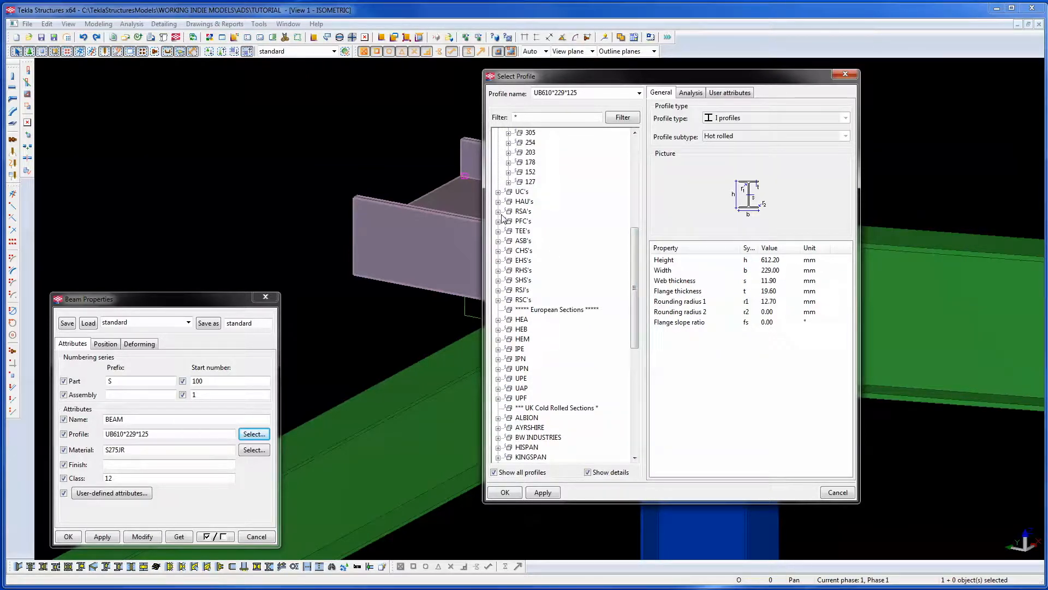
pyautogui.click(499, 212)
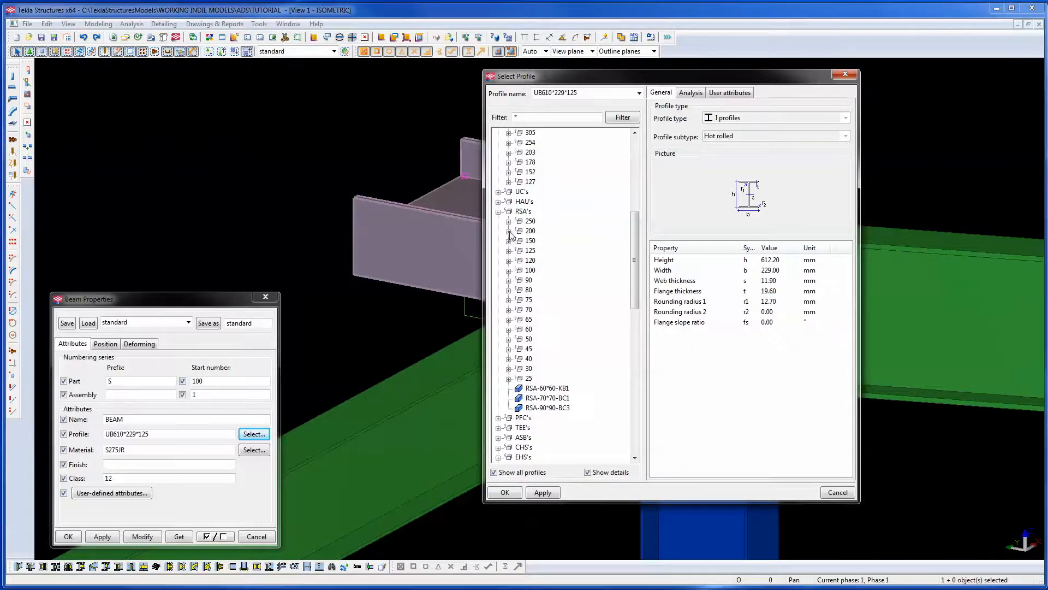
pyautogui.click(508, 232)
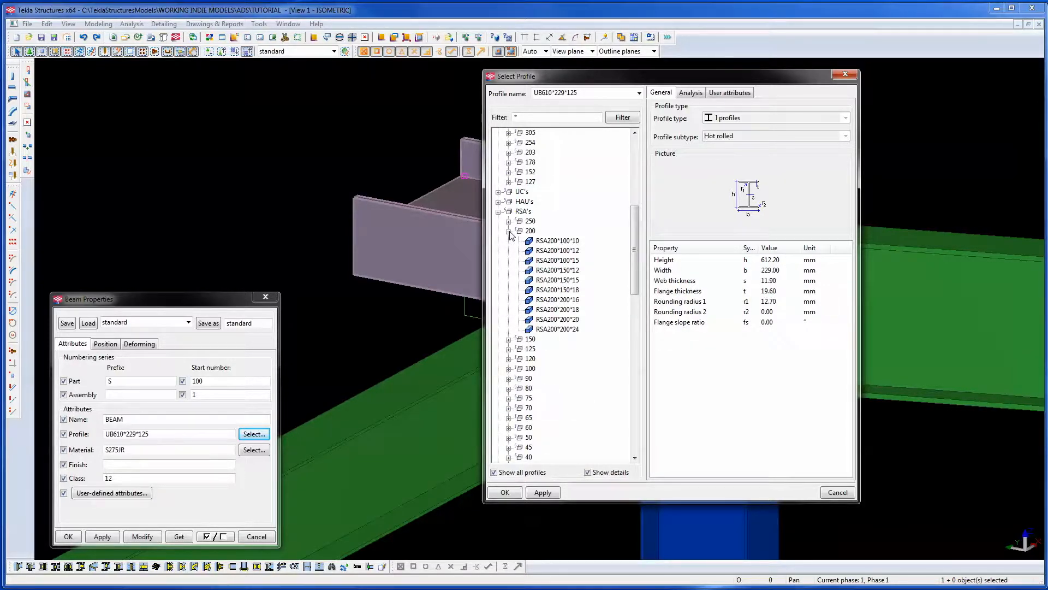
pyautogui.click(508, 340)
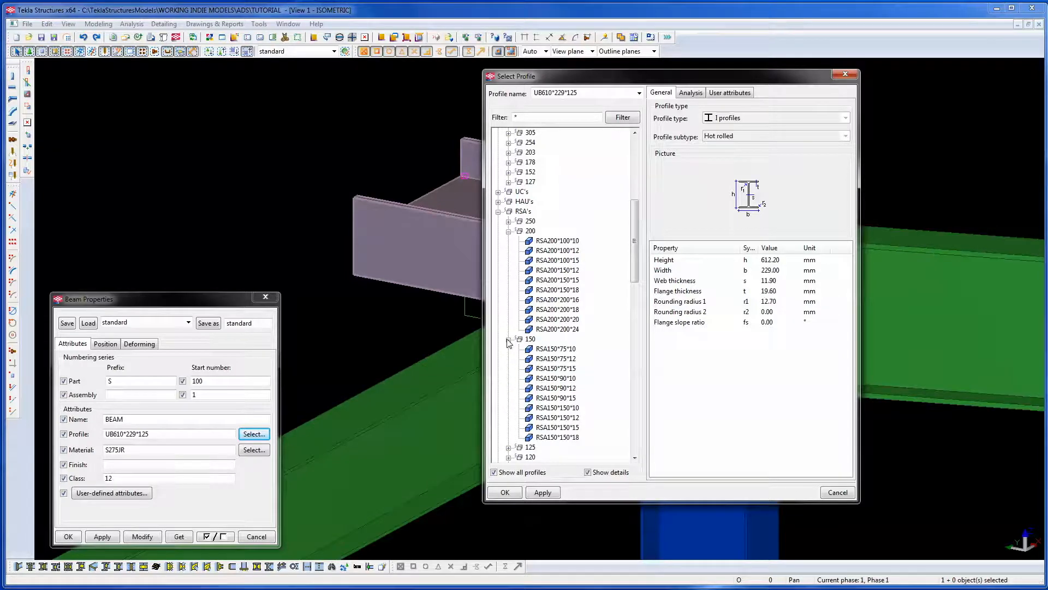
pyautogui.doubleClick(553, 349)
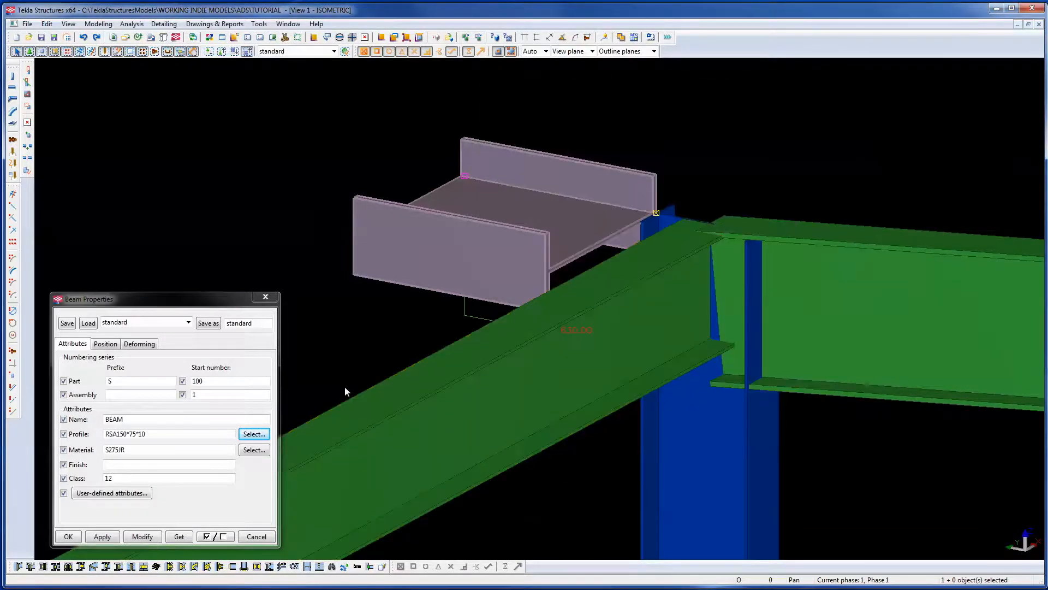
pyautogui.click(143, 537)
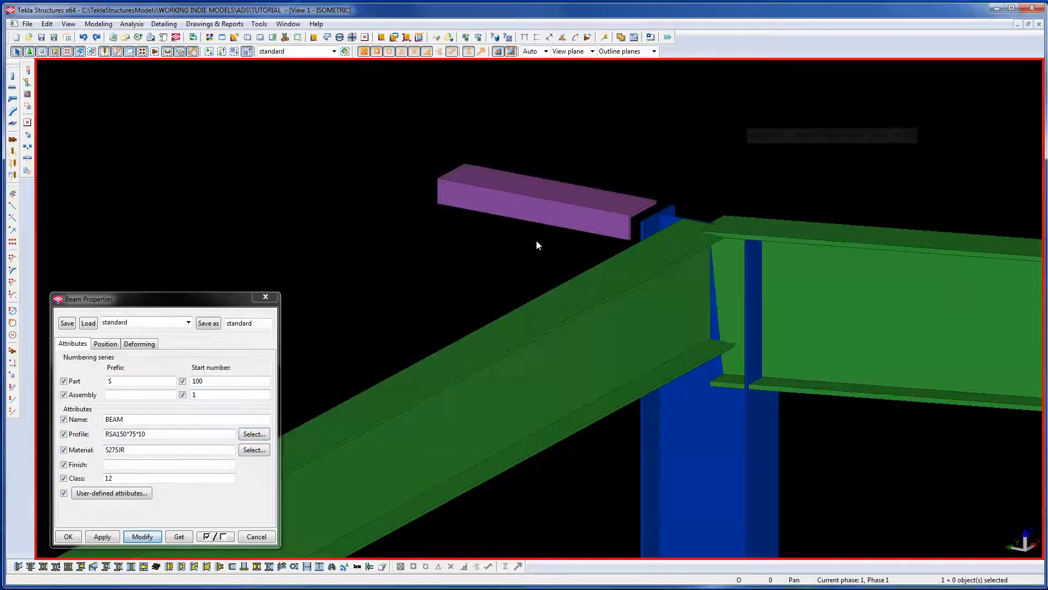
# Rotate the short angle at the column top to 90°.
pyautogui.click(540, 218)
pyautogui.scroll(3, 578, 229)
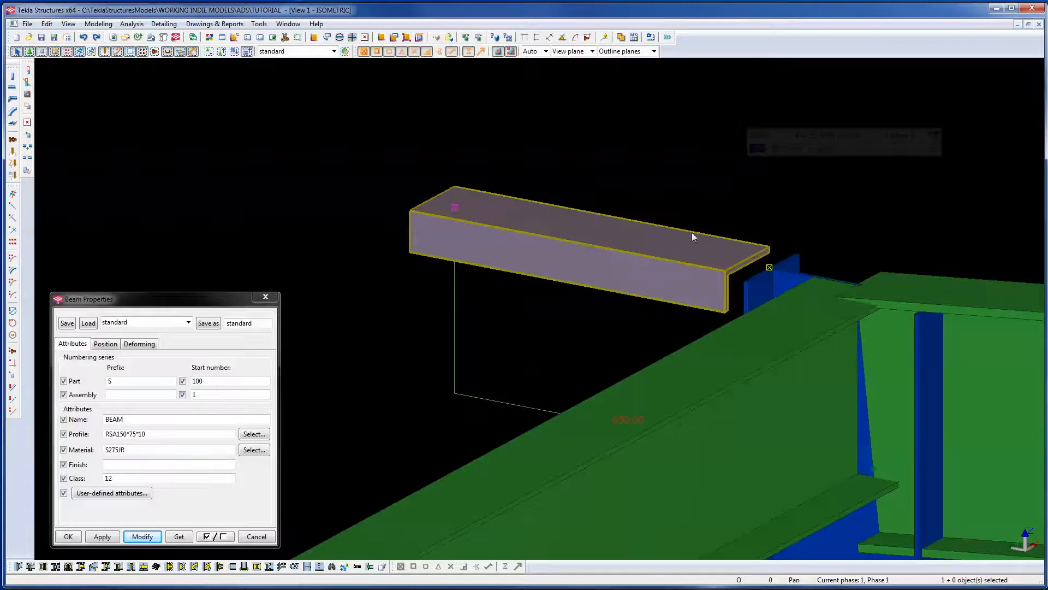
pyautogui.scroll(3, 762, 267)
pyautogui.scroll(-3, 787, 265)
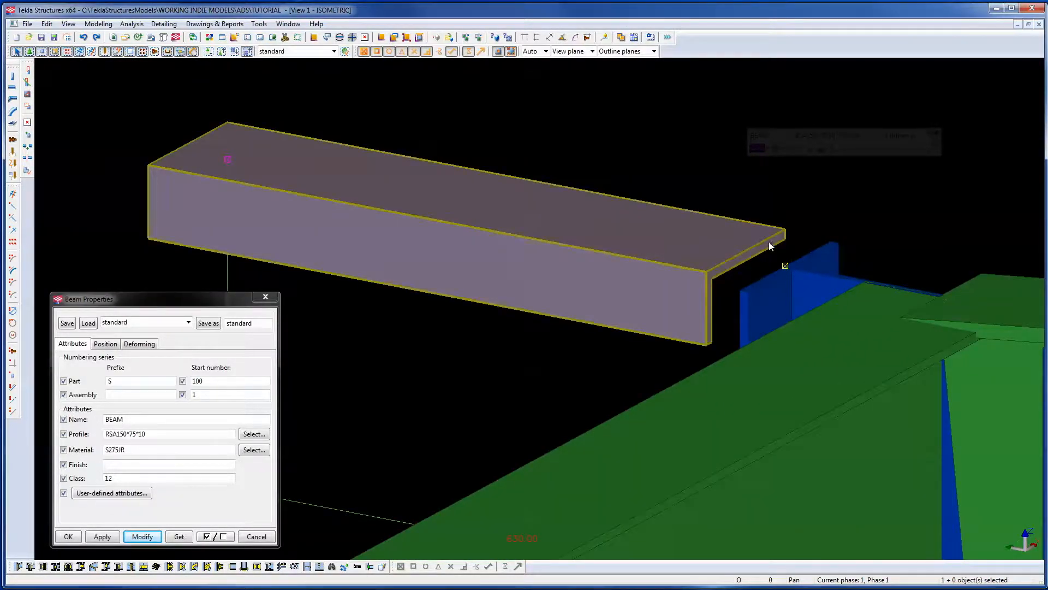
pyautogui.click(778, 148)
pyautogui.click(801, 213)
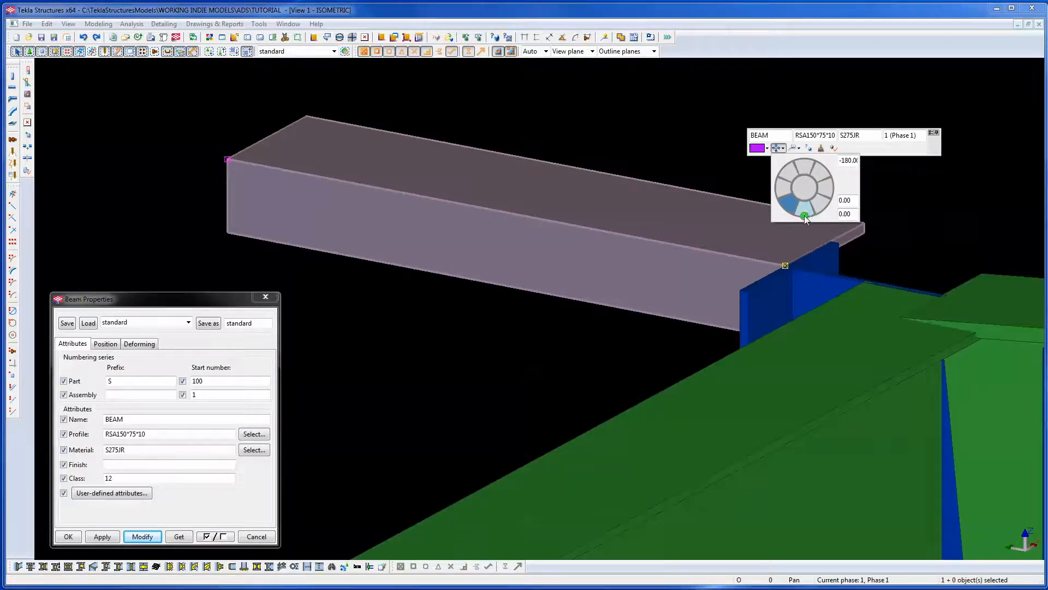
pyautogui.click(786, 184)
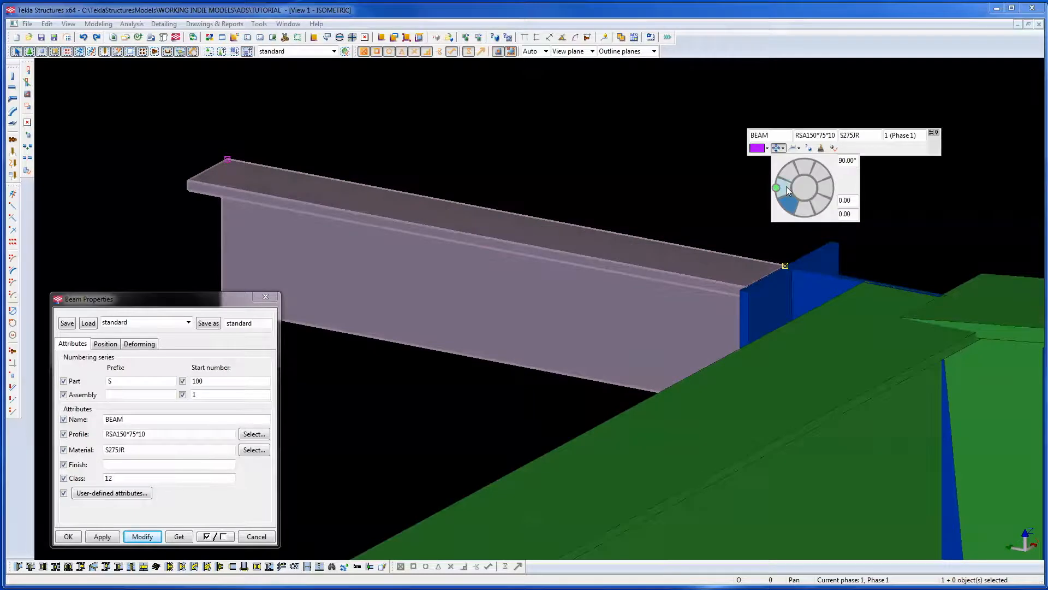
# Set the on-plane position of the short angle at the column top to Right.
pyautogui.click(696, 227)
pyautogui.press('v')
pyautogui.keyDown('ctrl'); pyautogui.moveTo(583, 281); pyautogui.dragTo(902, 324, button='middle'); pyautogui.keyUp('ctrl')
pyautogui.rightClick(924, 315)
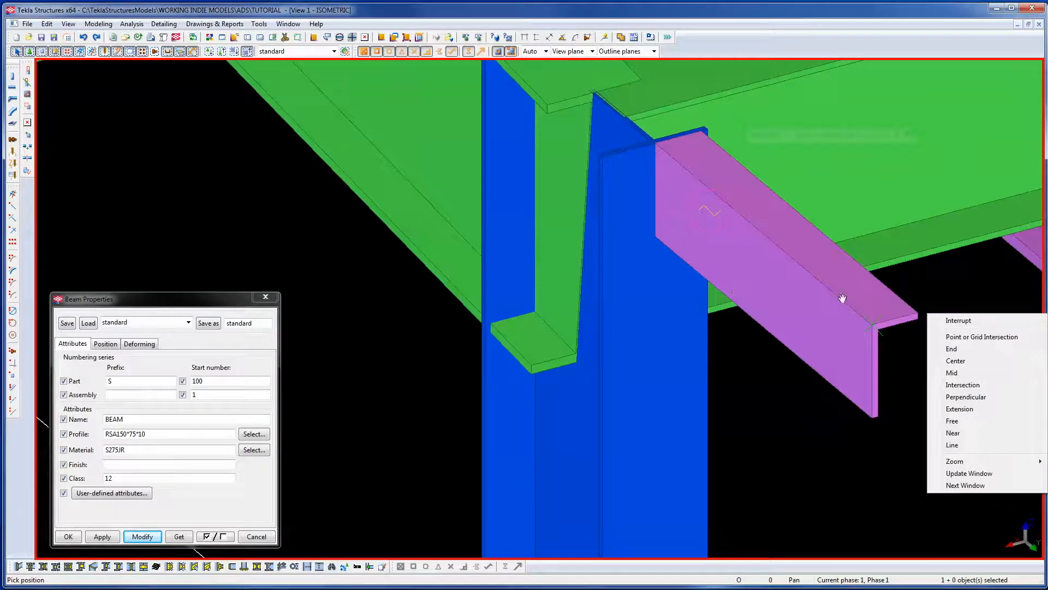
pyautogui.rightClick(887, 299)
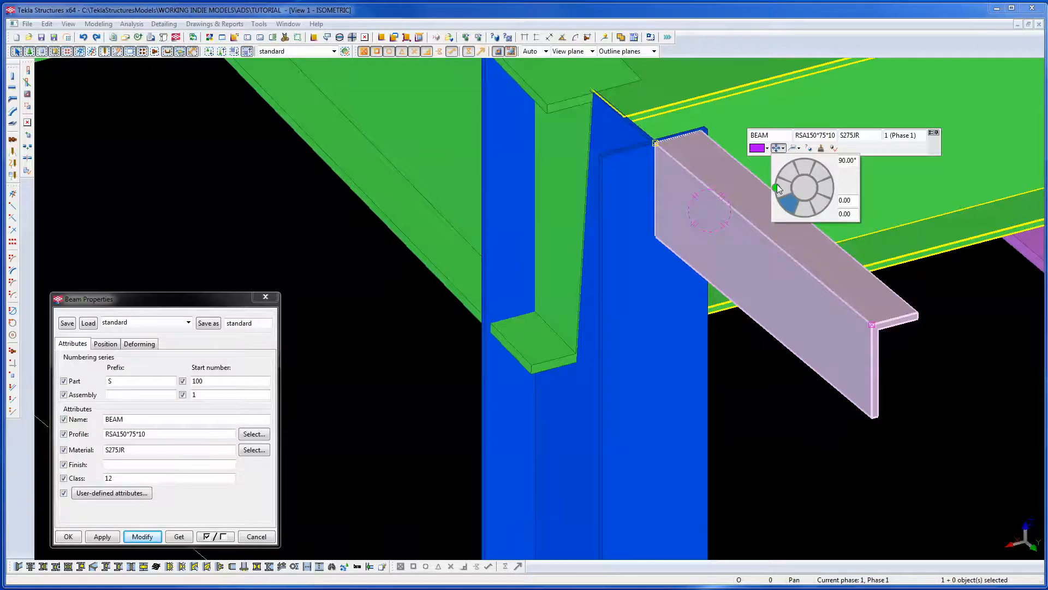
pyautogui.moveTo(778, 188)
pyautogui.mouseDown()
pyautogui.moveTo(785, 169)
pyautogui.moveTo(805, 165)
pyautogui.moveTo(823, 192)
pyautogui.moveTo(787, 187)
pyautogui.mouseUp()
pyautogui.doubleClick(815, 270)
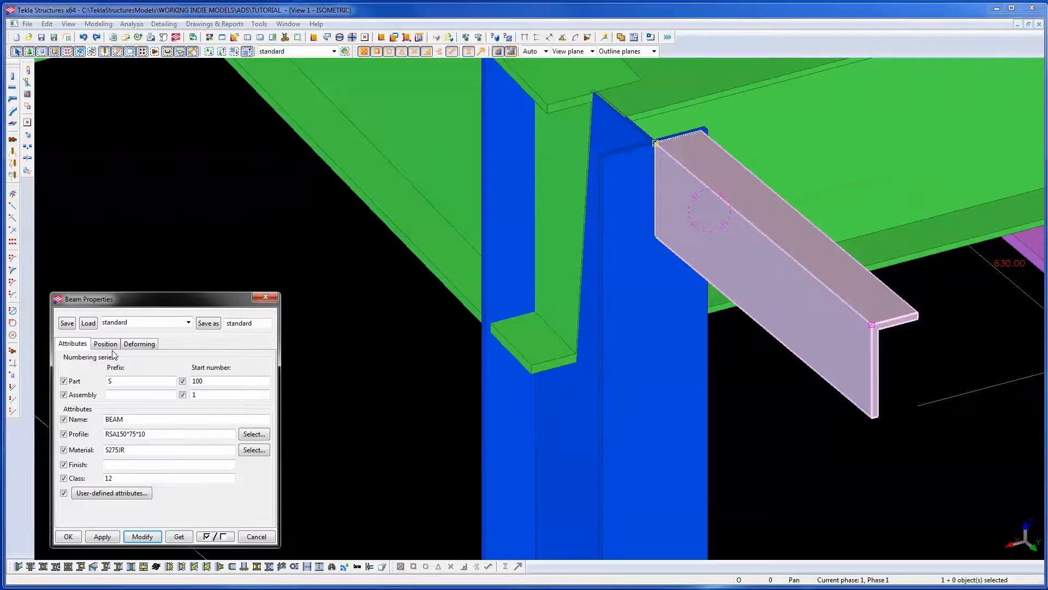
pyautogui.moveTo(141, 303); pyautogui.dragTo(248, 217)
pyautogui.click(210, 258)
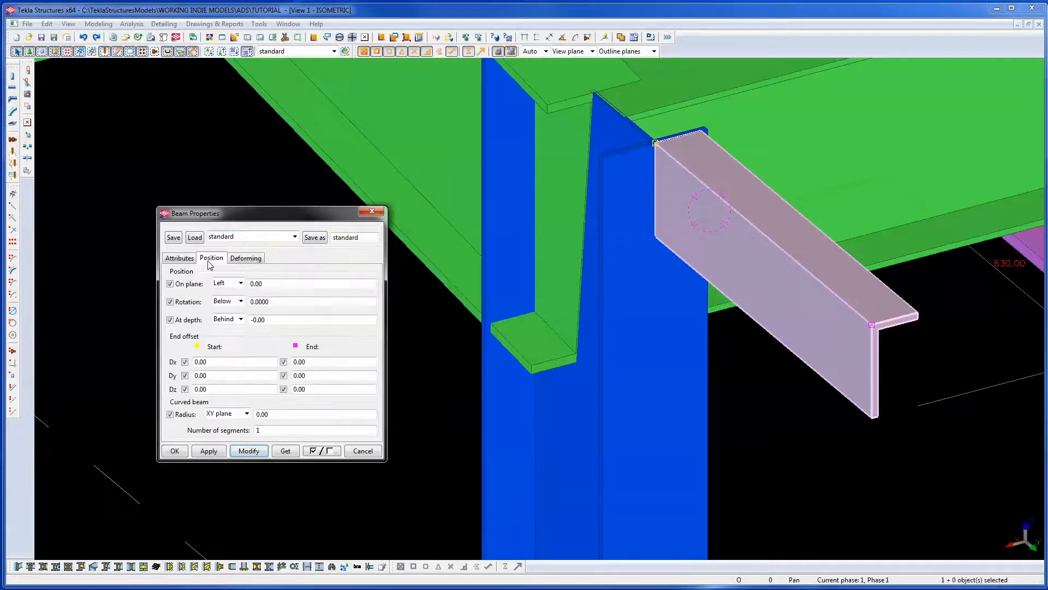
pyautogui.click(231, 285)
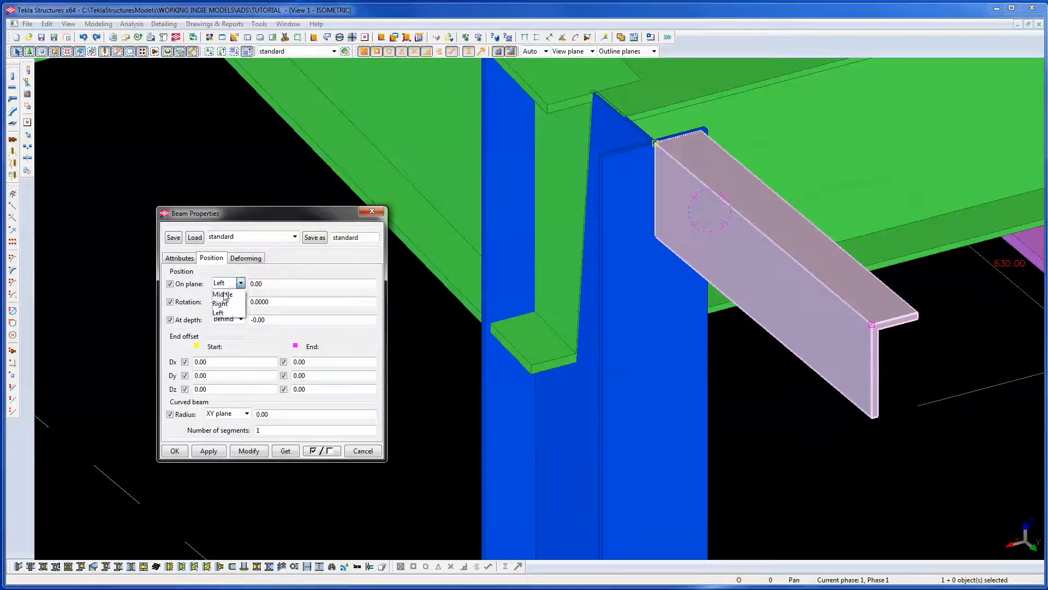
pyautogui.click(224, 299)
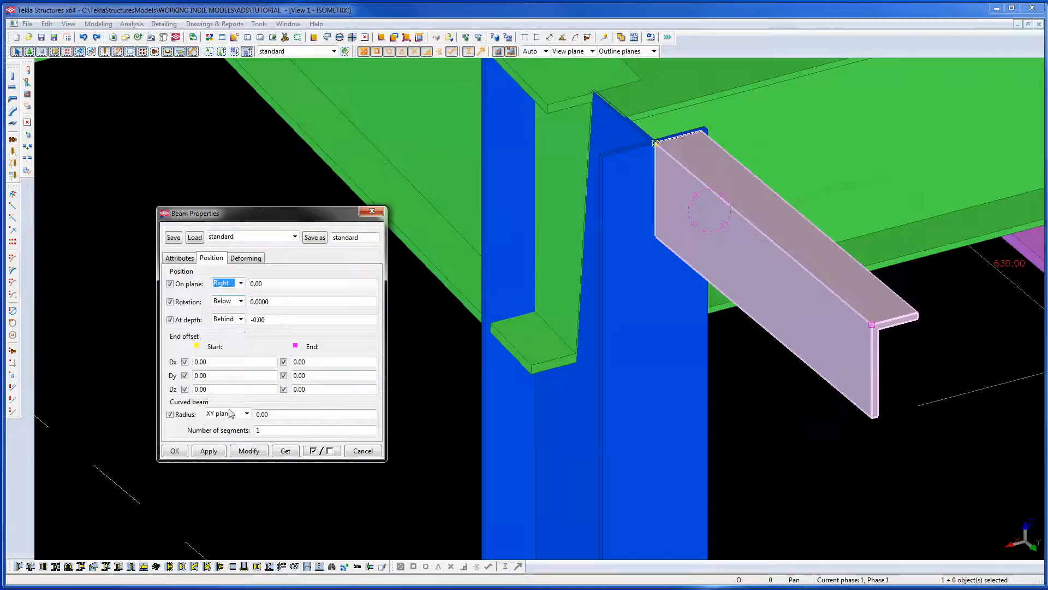
pyautogui.click(249, 451)
# Set the short angle's on-plane position back to Left.
pyautogui.click(228, 285)
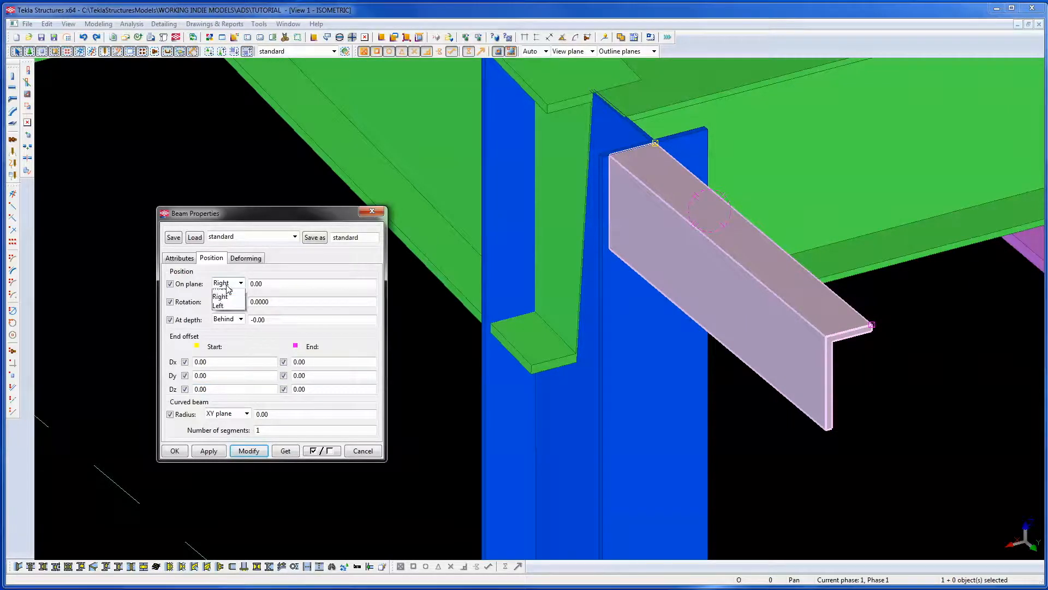
pyautogui.click(224, 307)
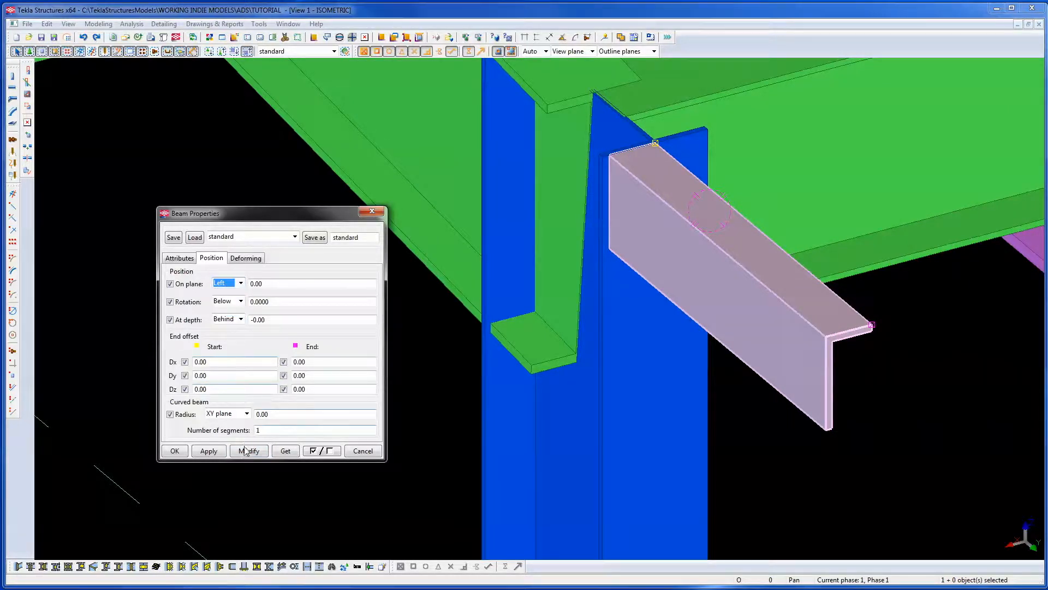
pyautogui.click(249, 450)
# Try the Front, Back and Top rotation settings on the short angle, applying each one to the model.
pyautogui.click(240, 301)
pyautogui.click(222, 312)
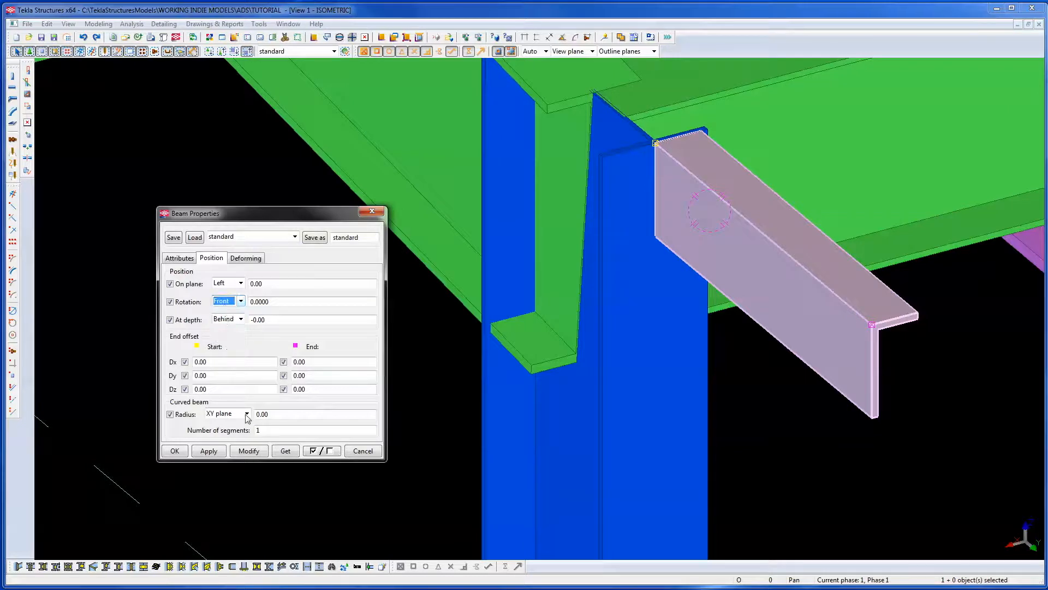
pyautogui.click(248, 450)
pyautogui.click(220, 304)
pyautogui.click(222, 323)
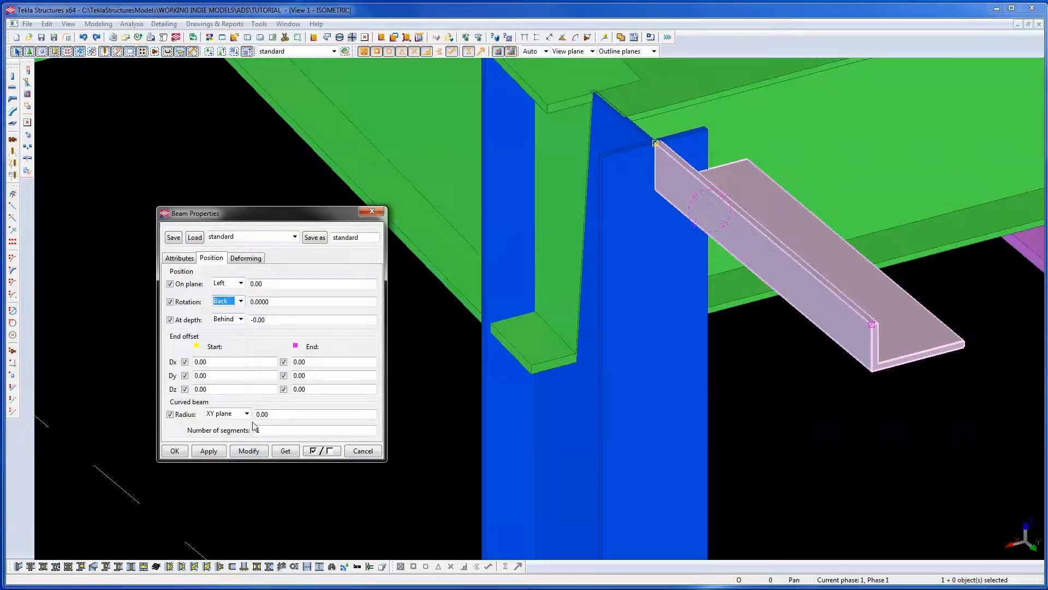
pyautogui.click(249, 450)
pyautogui.click(226, 305)
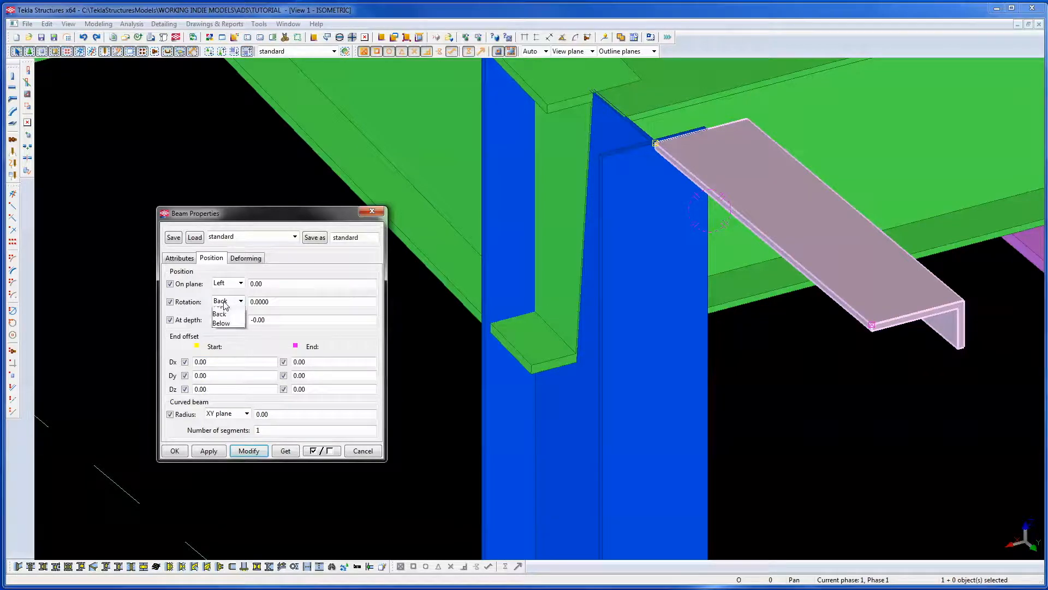
pyautogui.click(221, 323)
pyautogui.click(249, 451)
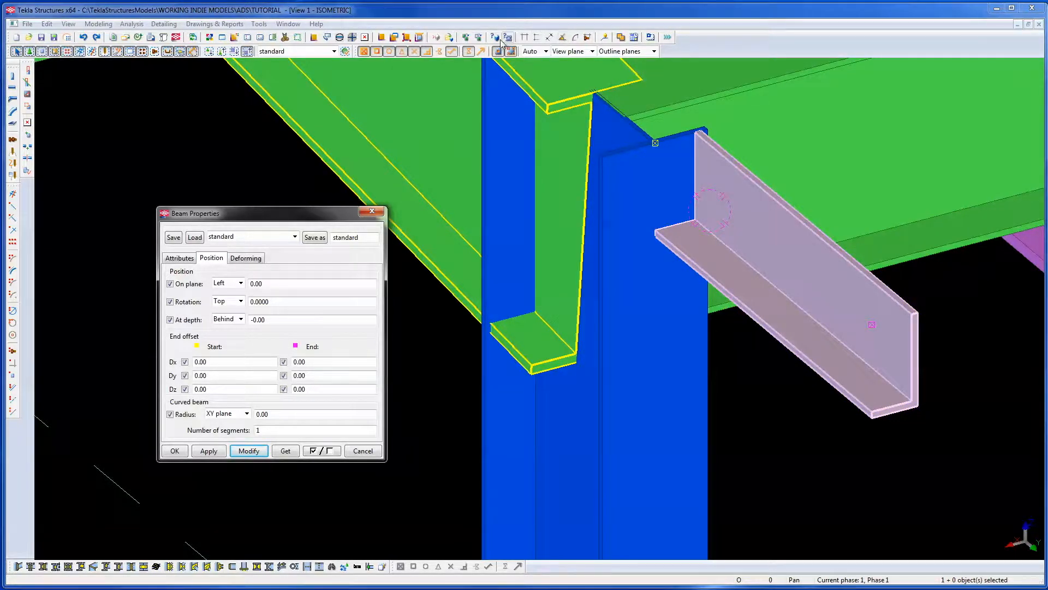
# Undo the last three rotation changes made to the short angle.
pyautogui.click(84, 37)
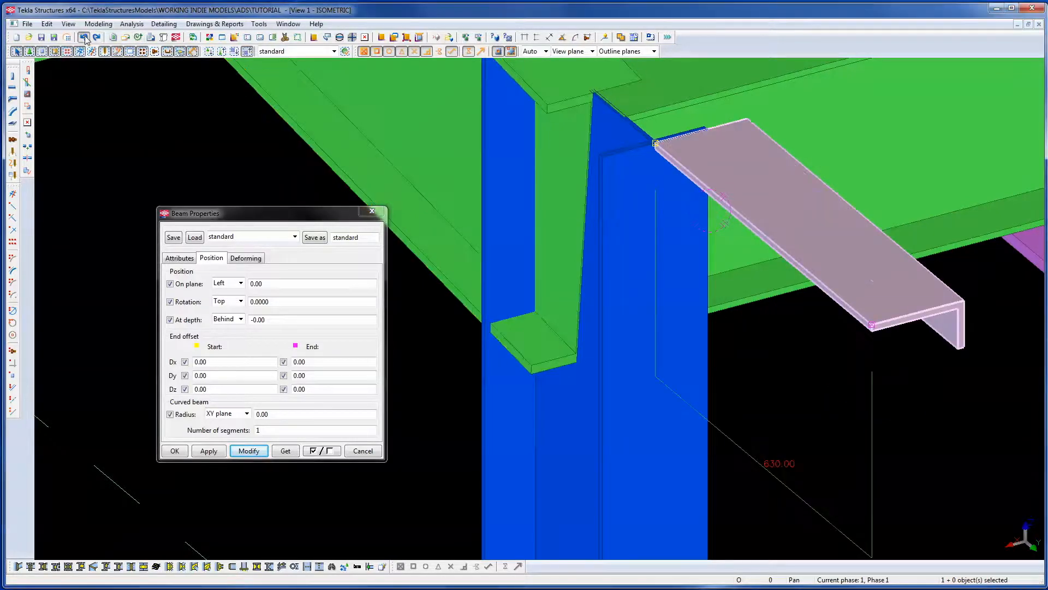
pyautogui.click(85, 37)
pyautogui.click(84, 38)
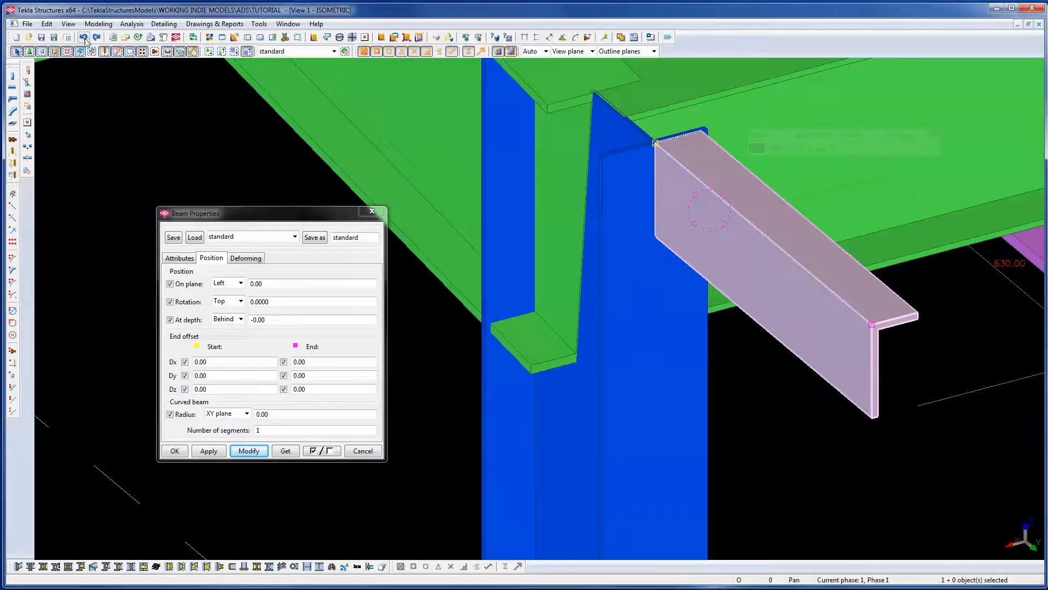
# Swap the start and end handles of the short angle at the column top.
pyautogui.click(800, 479)
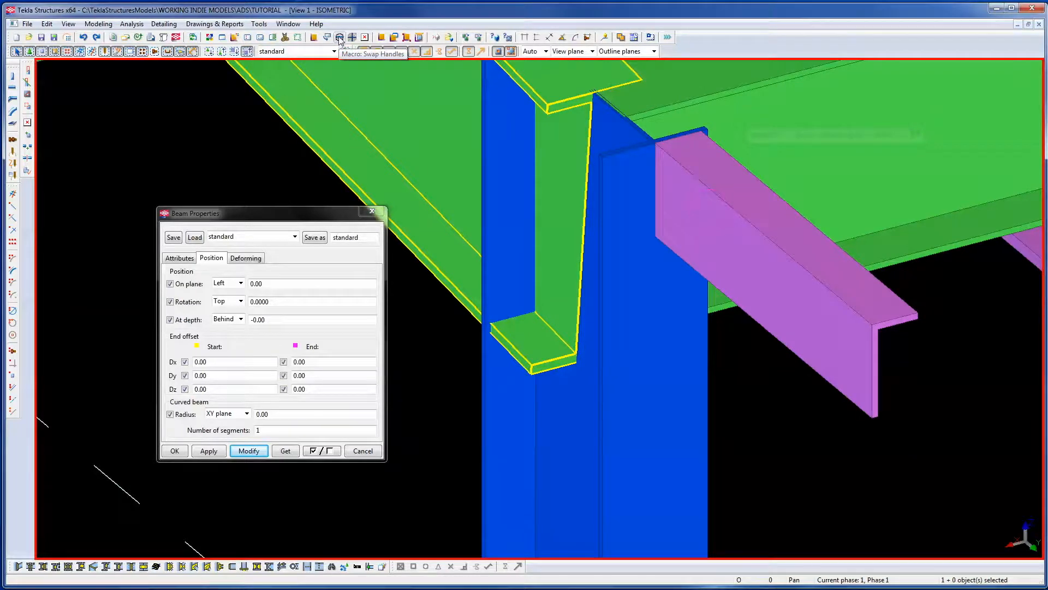
pyautogui.click(775, 335)
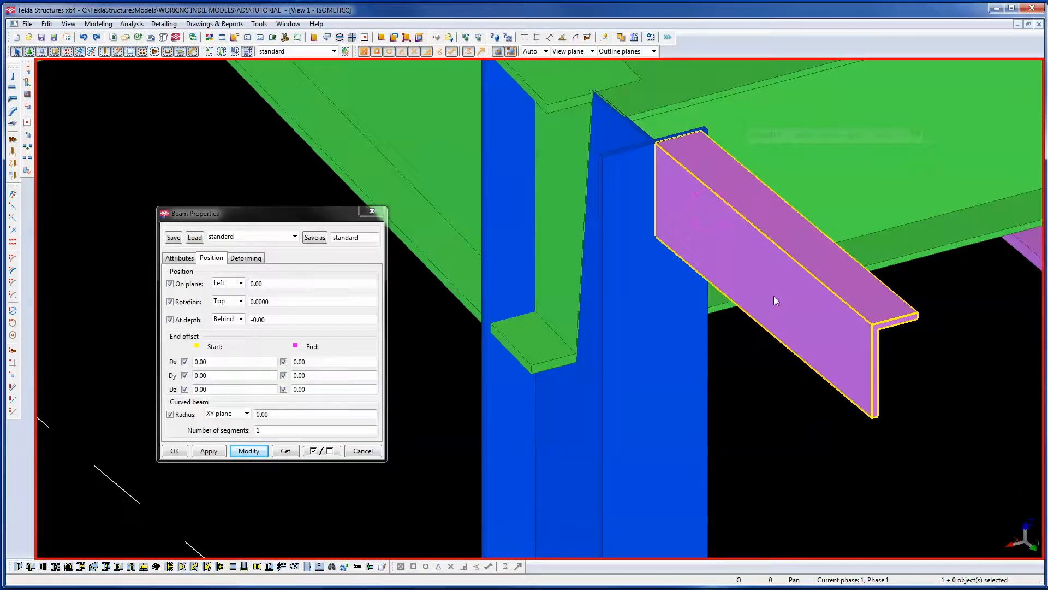
pyautogui.click(427, 98)
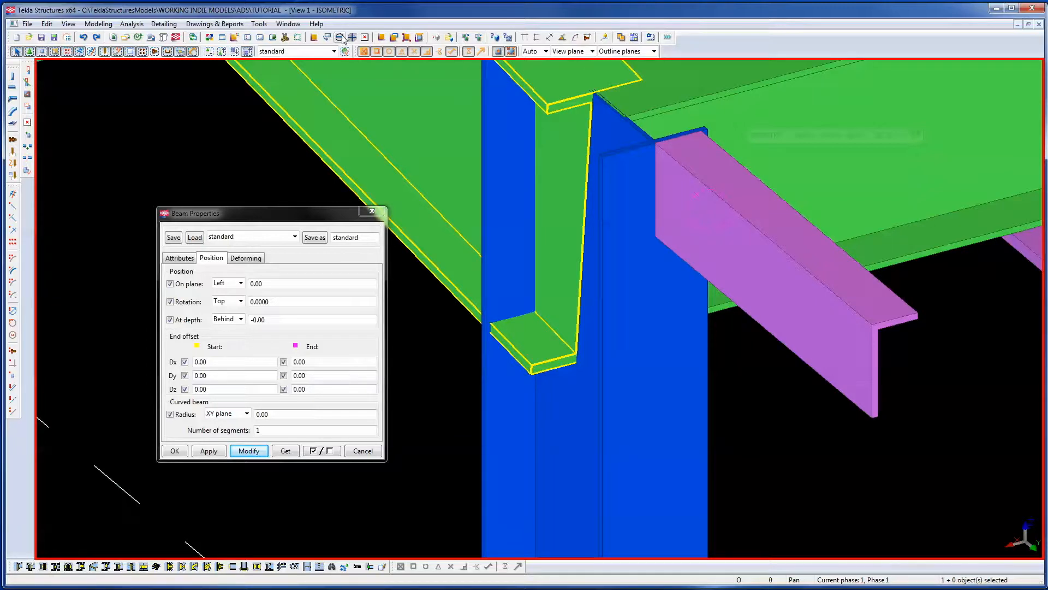
pyautogui.click(725, 250)
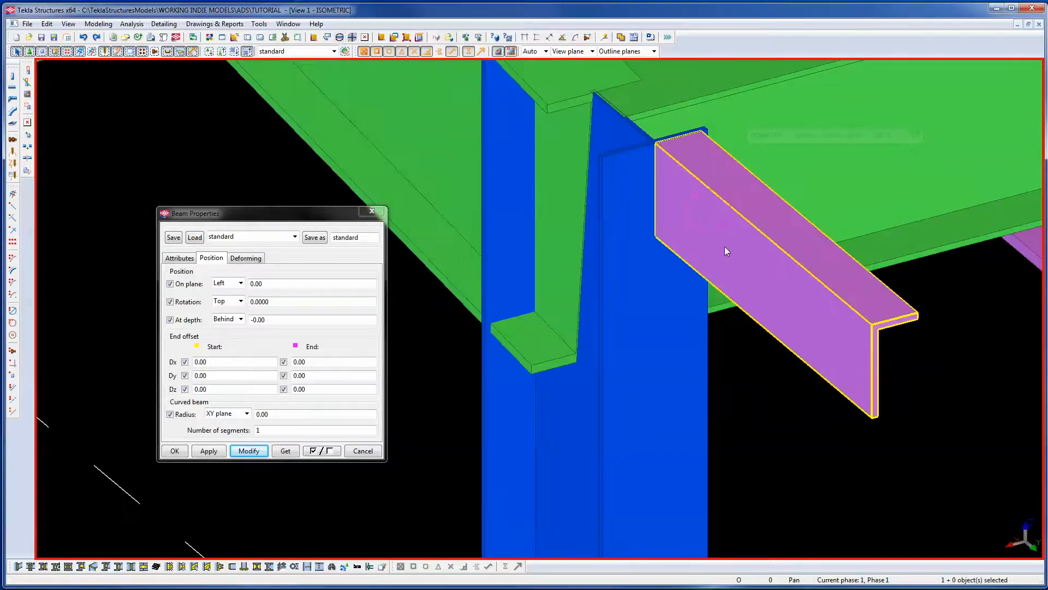
pyautogui.click(403, 84)
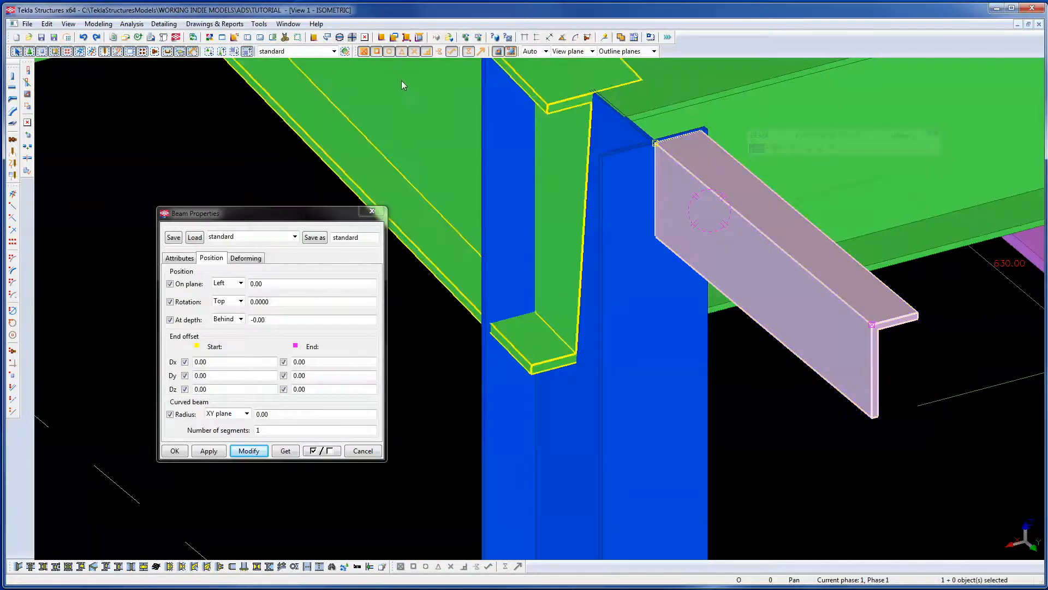
pyautogui.click(340, 41)
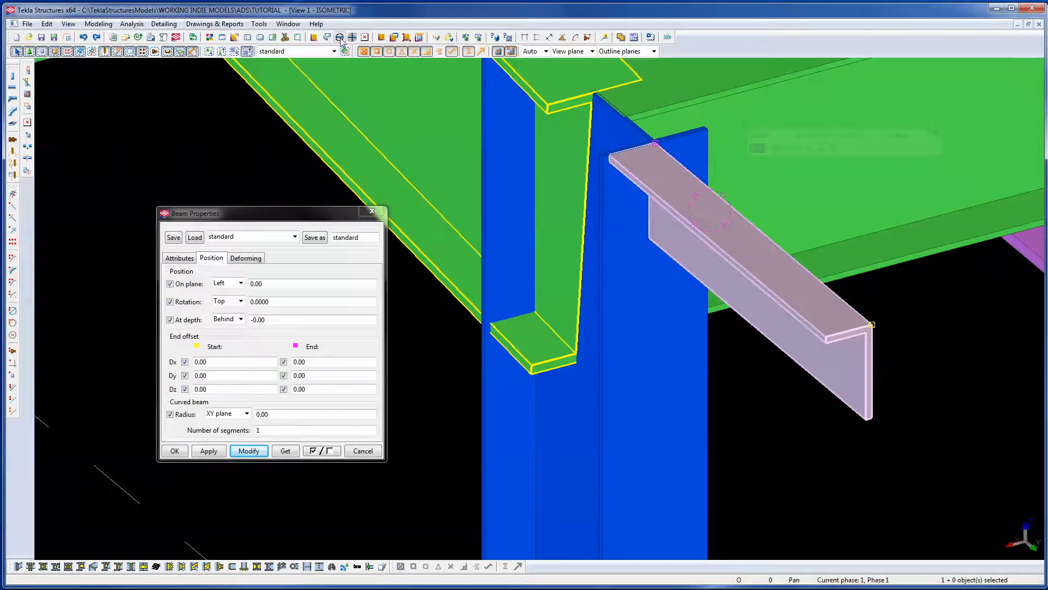
# Close the beam properties and delete the short angle from the top of the corner column.
pyautogui.click(932, 349)
pyautogui.click(767, 284)
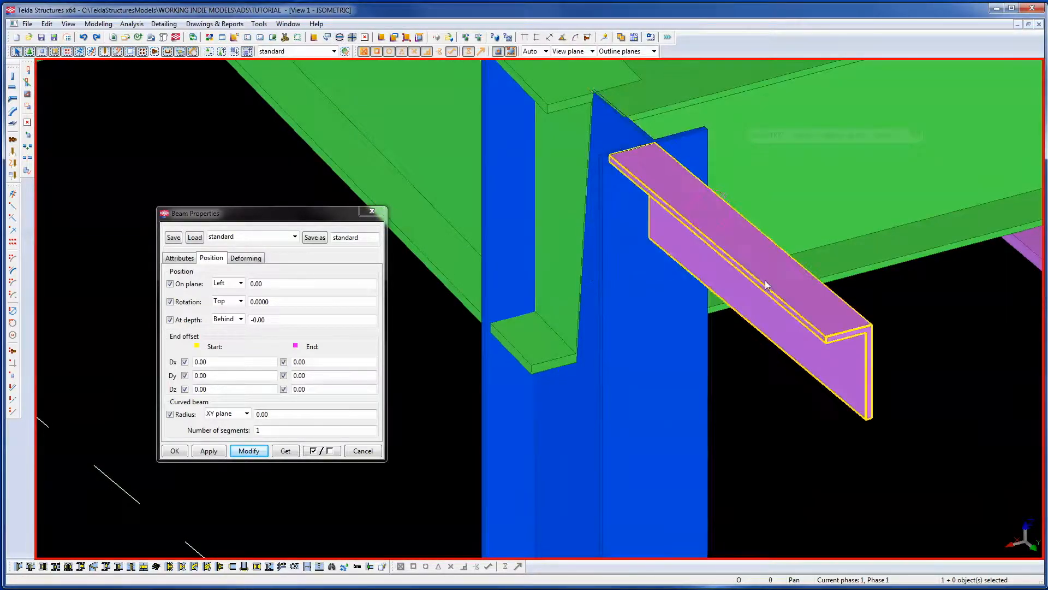
pyautogui.moveTo(887, 309); pyautogui.dragTo(707, 345, button='middle')
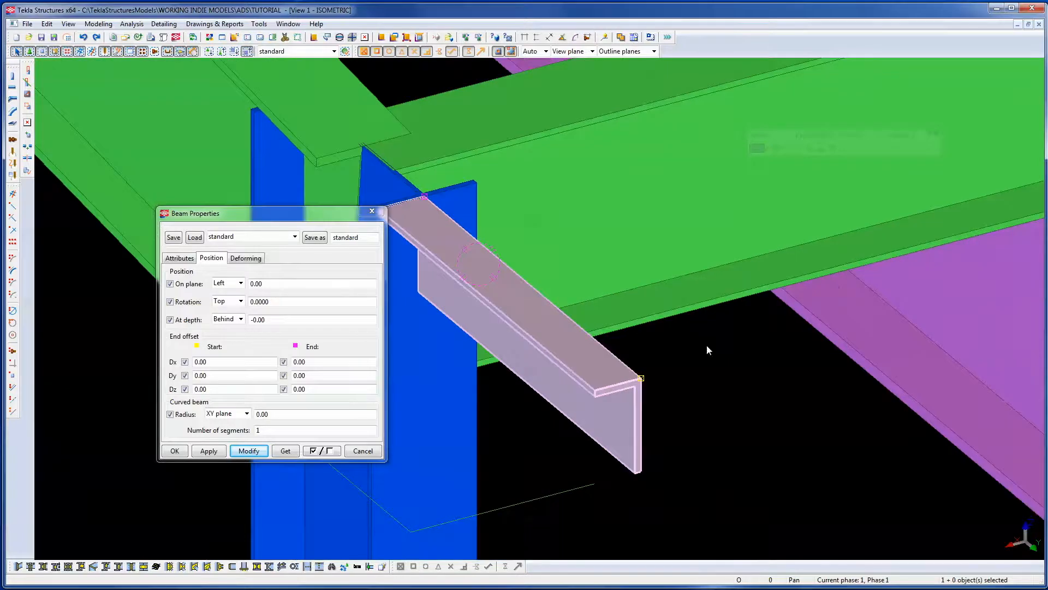
pyautogui.click(373, 214)
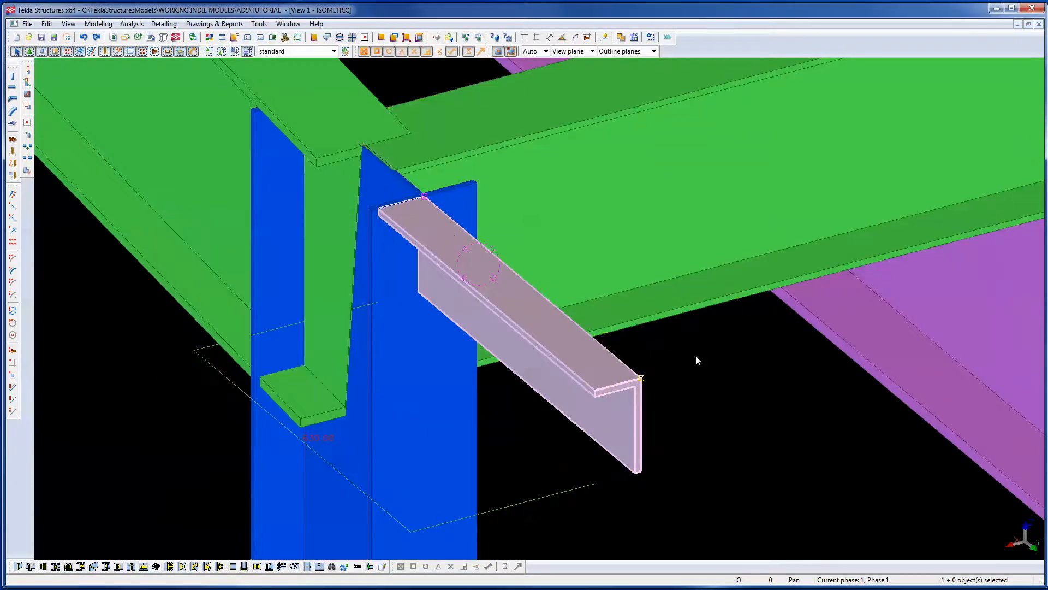
pyautogui.click(729, 385)
pyautogui.scroll(-3, 719, 407)
pyautogui.moveTo(719, 410); pyautogui.dragTo(649, 487, button='middle')
pyautogui.scroll(5, 553, 424)
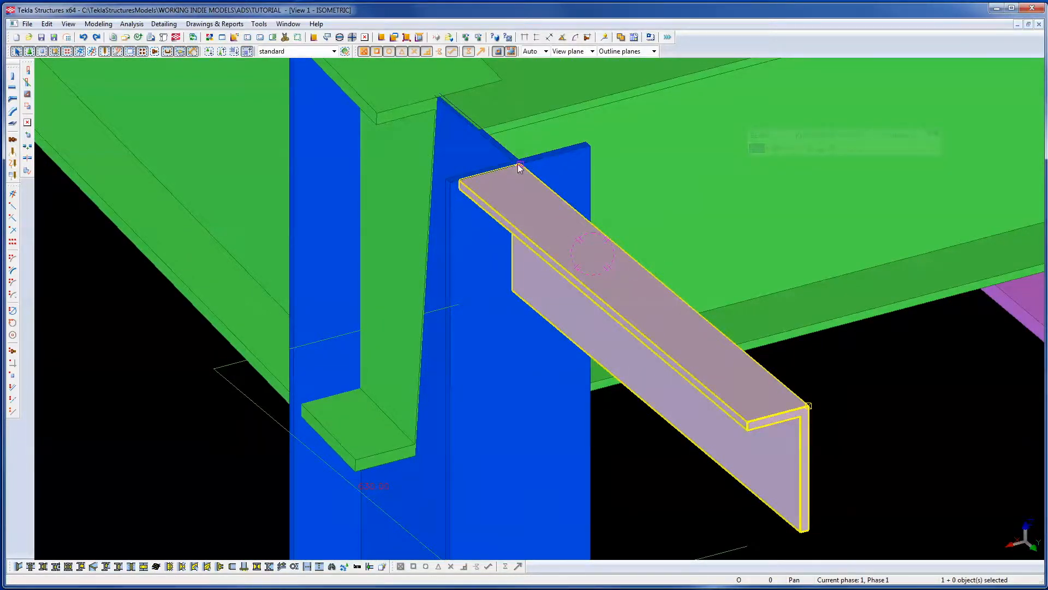
pyautogui.scroll(-6, 912, 358)
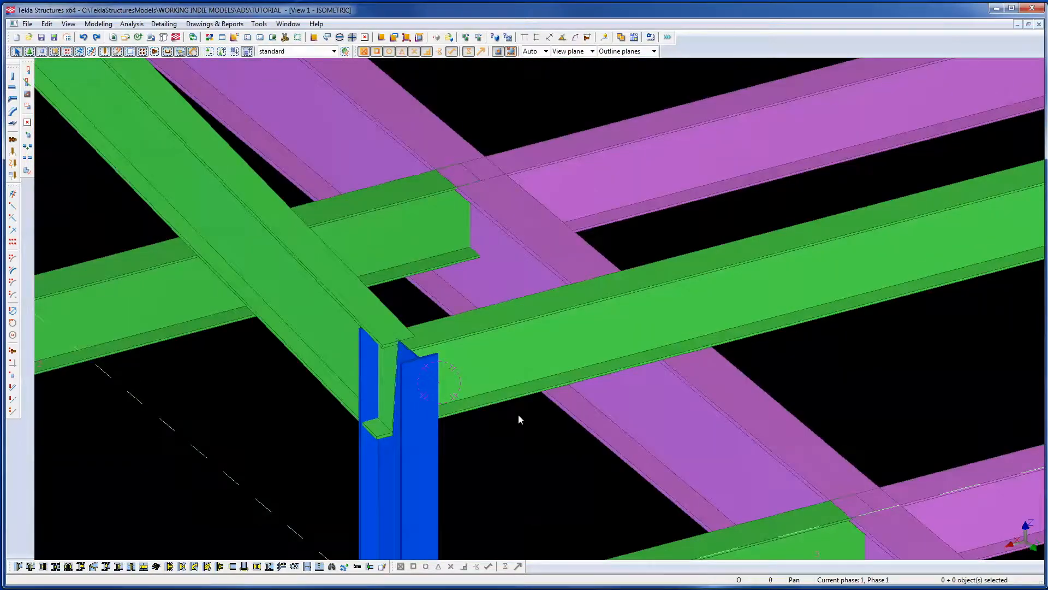
# Examine the whole steel frame from several sides, ending on the row of side-wall columns along the grid letters.
pyautogui.press('p')
pyautogui.scroll(-8, 571, 315)
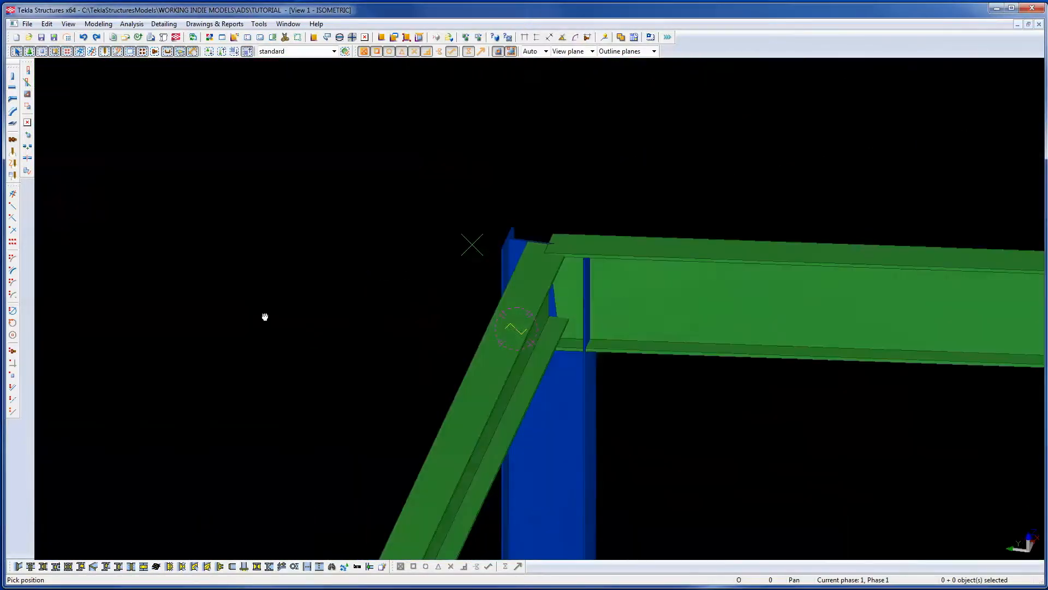
pyautogui.scroll(-6, 405, 384)
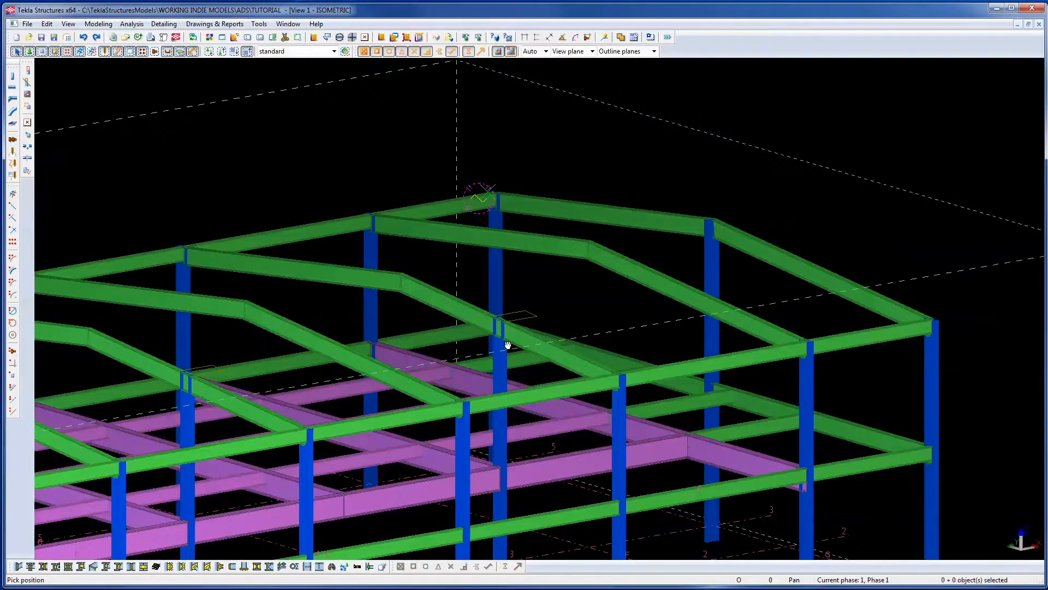
pyautogui.keyDown('ctrl'); pyautogui.moveTo(508, 345); pyautogui.dragTo(535, 352, button='middle'); pyautogui.keyUp('ctrl')
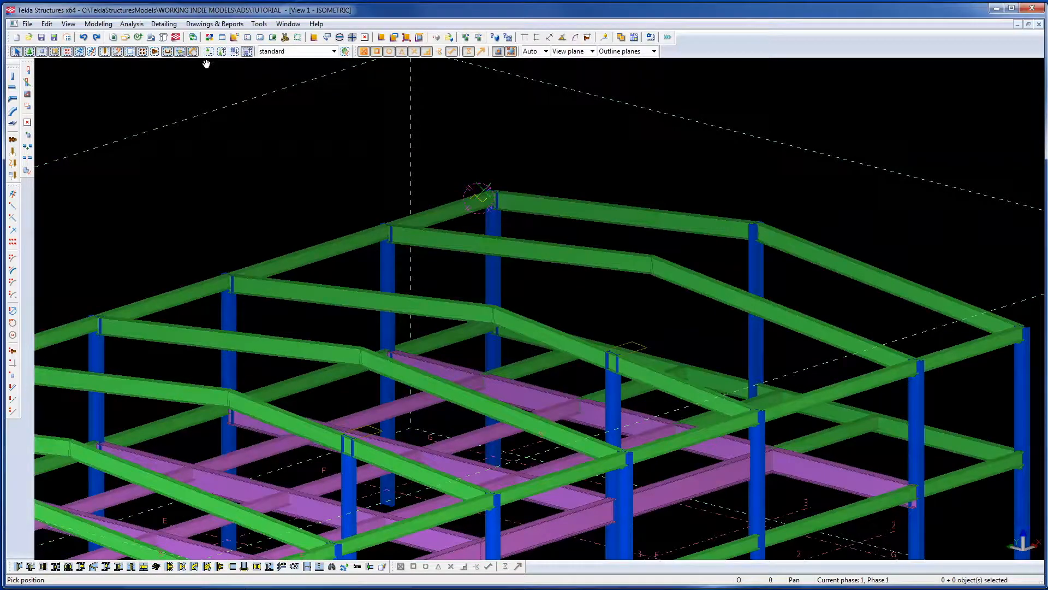
pyautogui.rightClick(552, 124)
pyautogui.click(591, 135)
pyautogui.scroll(2, 660, 398)
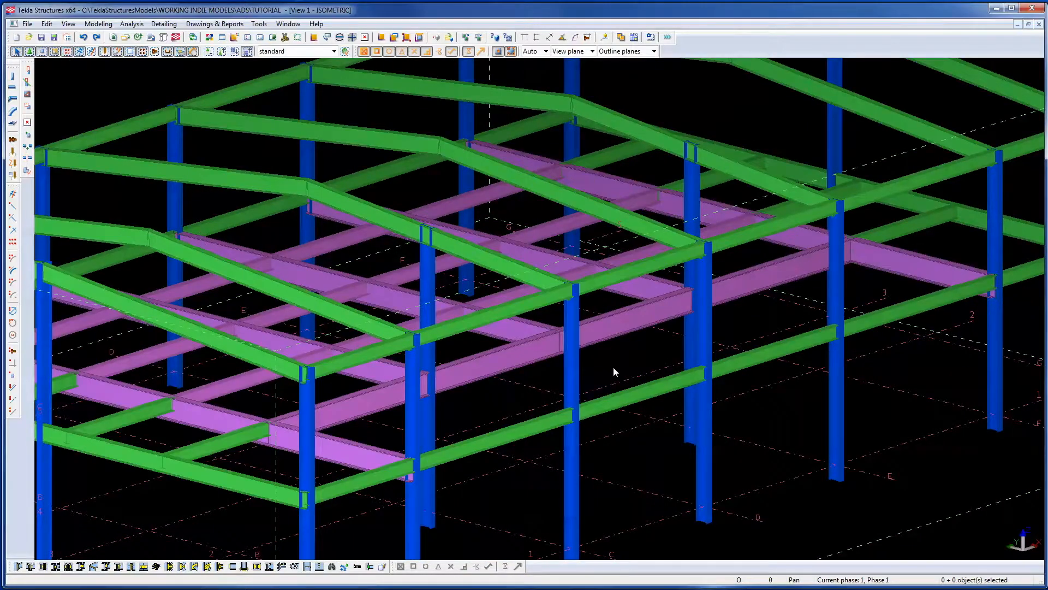
pyautogui.press('v')
pyautogui.click(491, 374)
pyautogui.moveTo(492, 375)
pyautogui.keyDown('ctrl'); pyautogui.mouseDown(button='middle')
pyautogui.moveTo(565, 279)
pyautogui.moveTo(670, 264)
pyautogui.moveTo(732, 278)
pyautogui.moveTo(647, 296)
pyautogui.moveTo(657, 297)
pyautogui.moveTo(669, 358)
pyautogui.moveTo(662, 379)
pyautogui.moveTo(802, 244)
pyautogui.moveTo(601, 311)
pyautogui.moveTo(665, 417)
pyautogui.mouseUp(button='middle'); pyautogui.keyUp('ctrl')
pyautogui.scroll(-3, 600, 322)
pyautogui.rightClick(570, 331)
pyautogui.click(586, 338)
pyautogui.scroll(1, 676, 442)
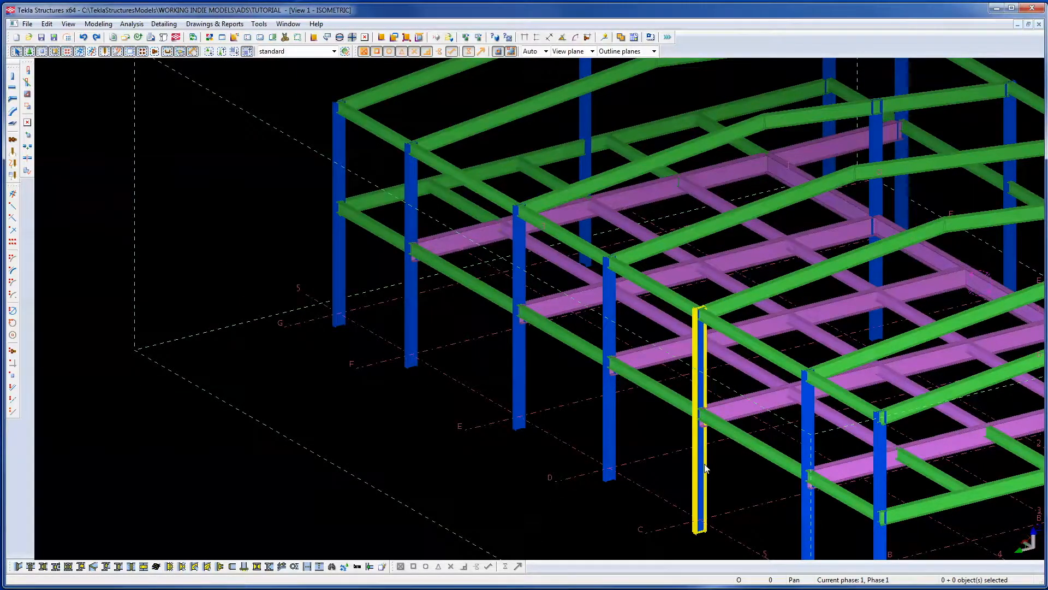
# Open the properties of the grid C side-wall column and choose UB457*152*60 as its profile from the catalogue.
pyautogui.doubleClick(704, 468)
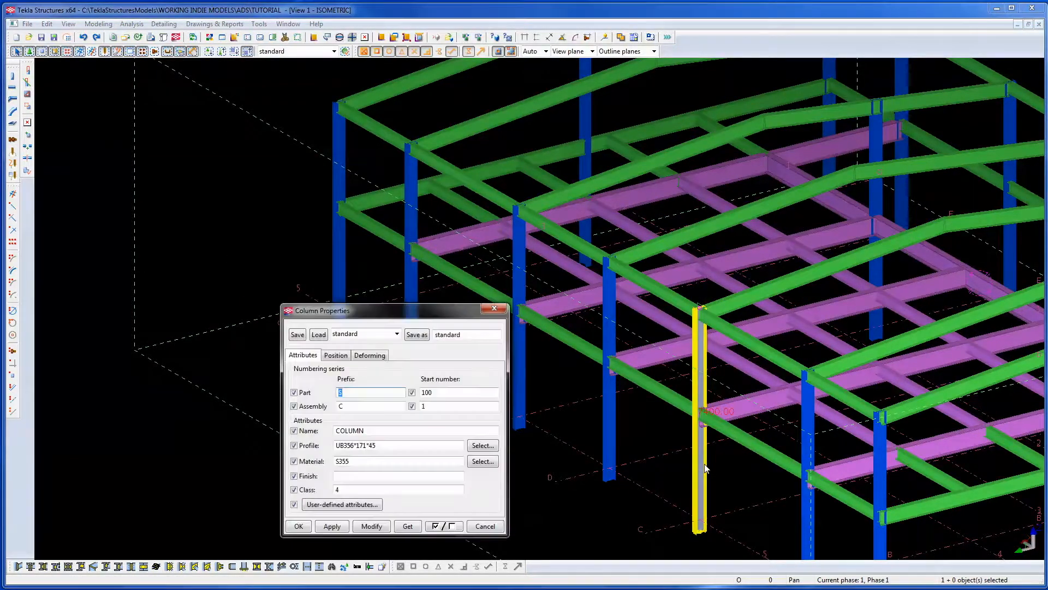
pyautogui.click(482, 445)
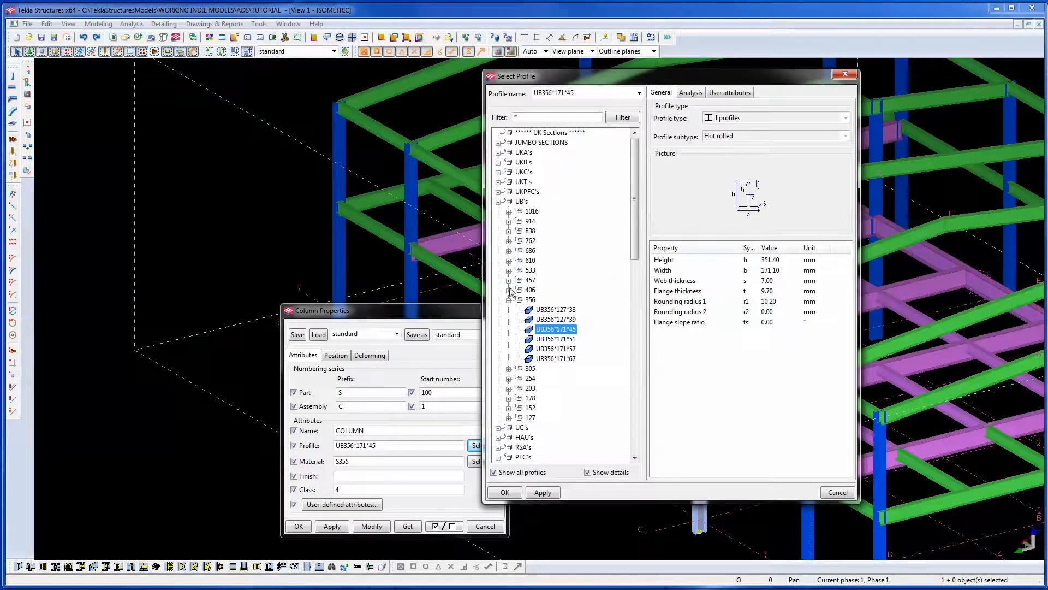
pyautogui.click(508, 281)
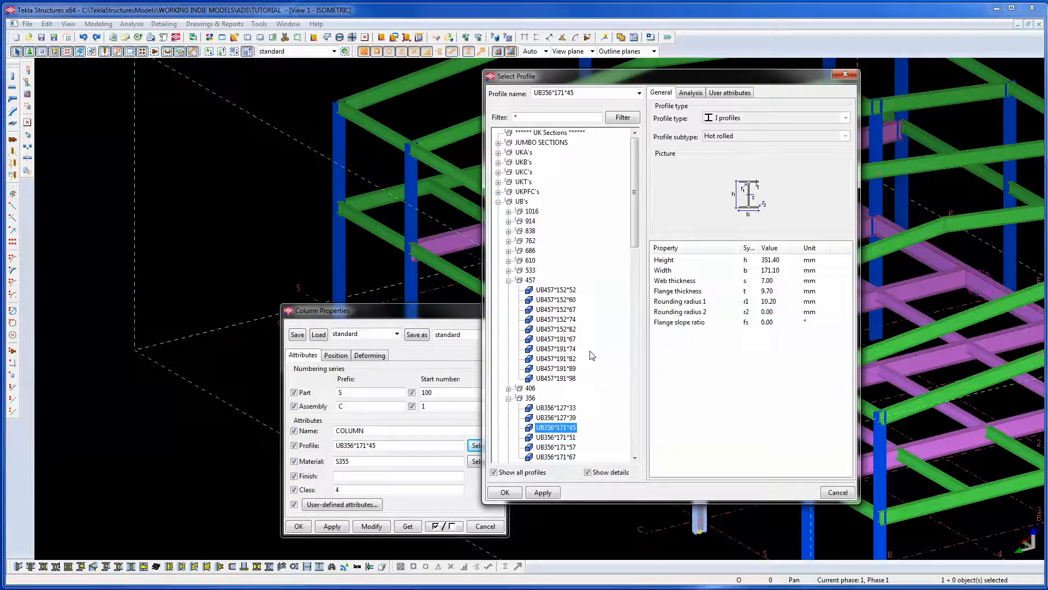
pyautogui.doubleClick(554, 300)
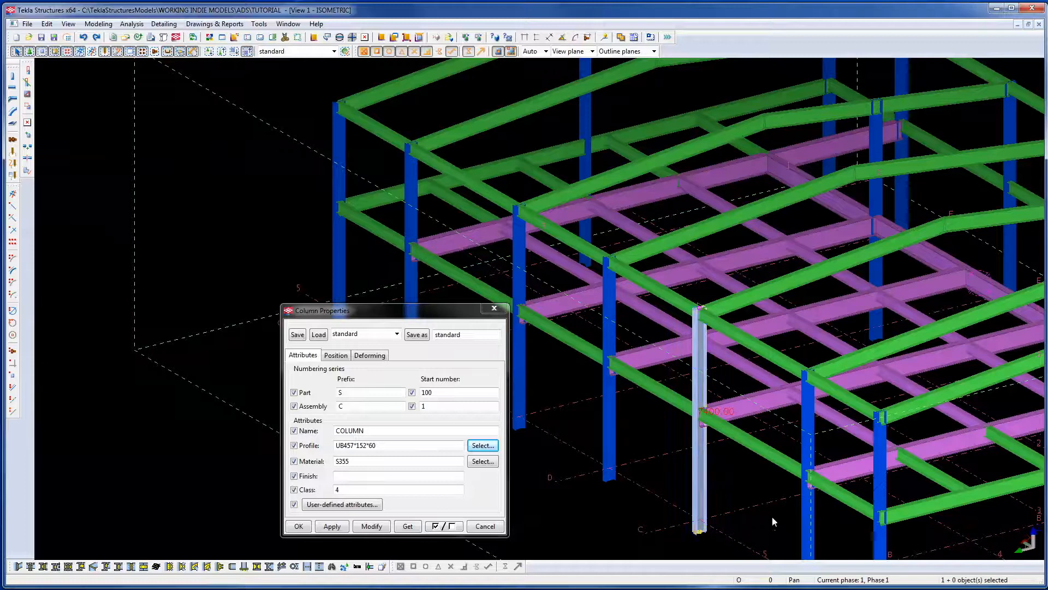
# Add the side-wall columns on grids B, D, E and F to the selection and modify only their profile to UB457*152*60.
pyautogui.keyDown('ctrl'); pyautogui.click(807, 502); pyautogui.keyUp('ctrl')
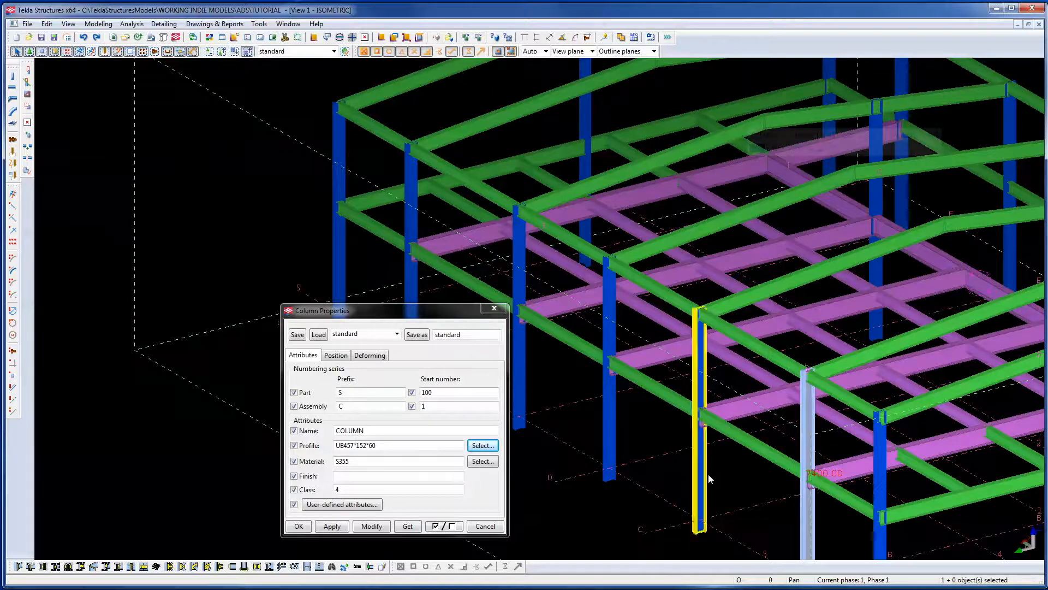
pyautogui.keyDown('ctrl'); pyautogui.click(613, 431); pyautogui.keyUp('ctrl')
pyautogui.keyDown('ctrl'); pyautogui.click(520, 328); pyautogui.keyUp('ctrl')
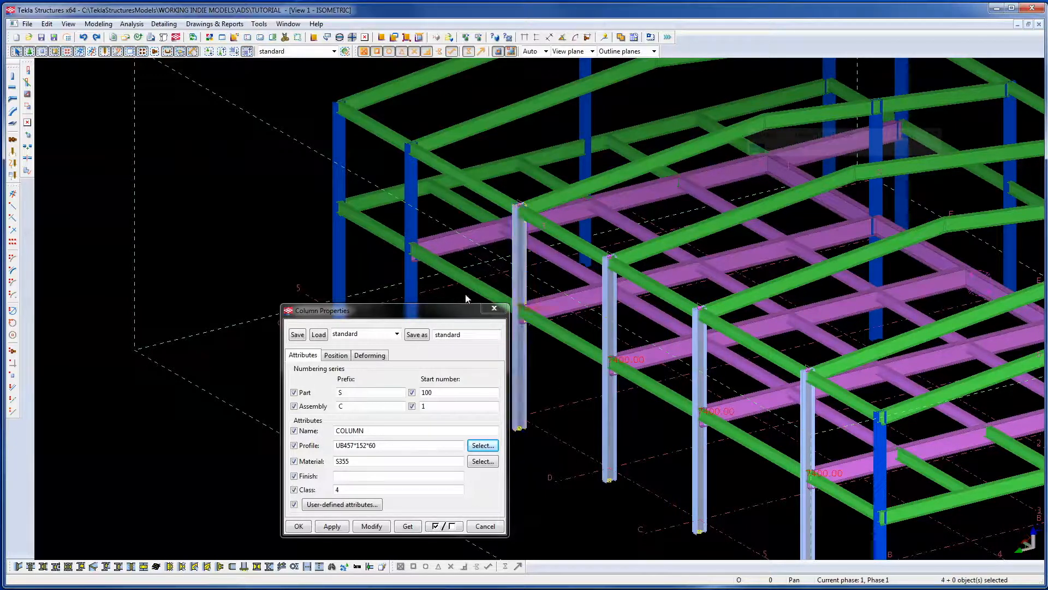
pyautogui.keyDown('ctrl'); pyautogui.click(418, 278); pyautogui.keyUp('ctrl')
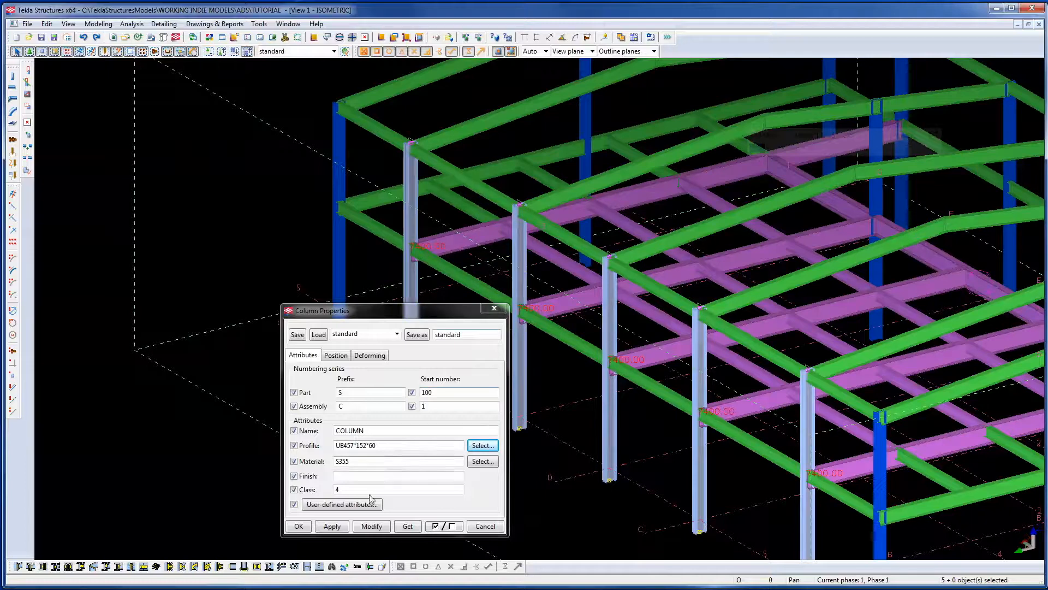
pyautogui.click(438, 526)
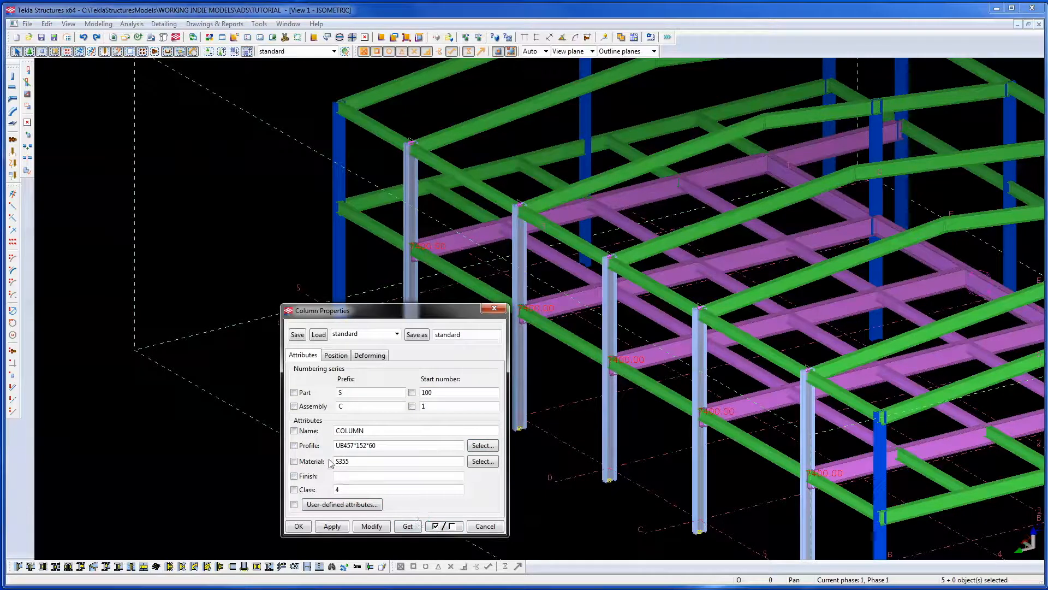
pyautogui.click(309, 446)
pyautogui.click(370, 526)
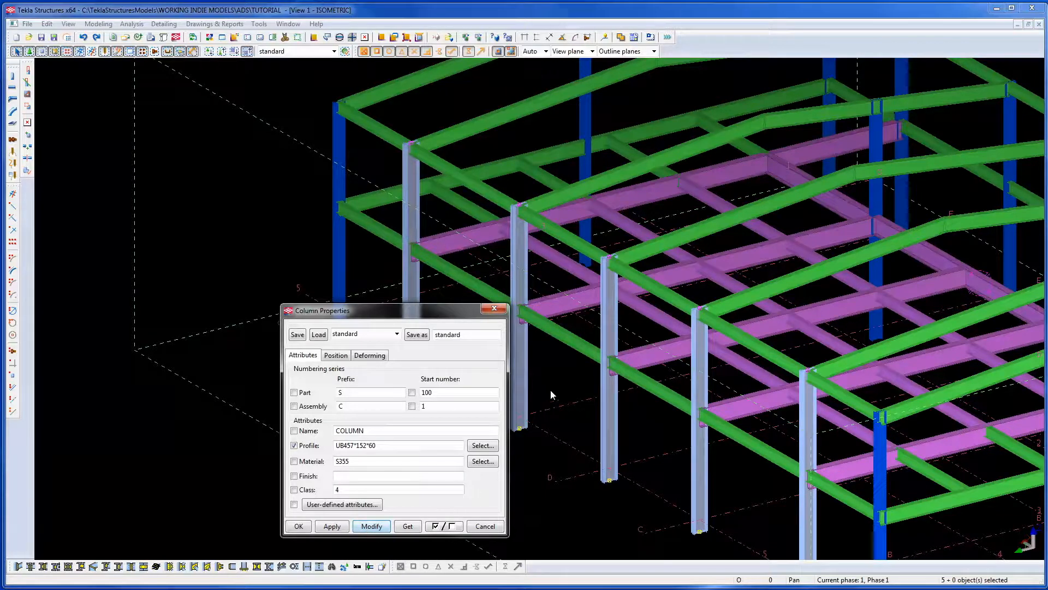
# Switch to the +3700 plan view around the grid A/5 corner and close the column properties.
pyautogui.moveTo(636, 428); pyautogui.dragTo(692, 353, button='middle')
pyautogui.click(693, 352)
pyautogui.hotkey('ctrl', 'Tab')
pyautogui.moveTo(692, 353); pyautogui.dragTo(808, 542, button='middle')
pyautogui.moveTo(735, 207); pyautogui.dragTo(804, 246, button='middle')
pyautogui.scroll(4, 593, 209)
pyautogui.moveTo(215, 204); pyautogui.dragTo(359, 293, button='middle')
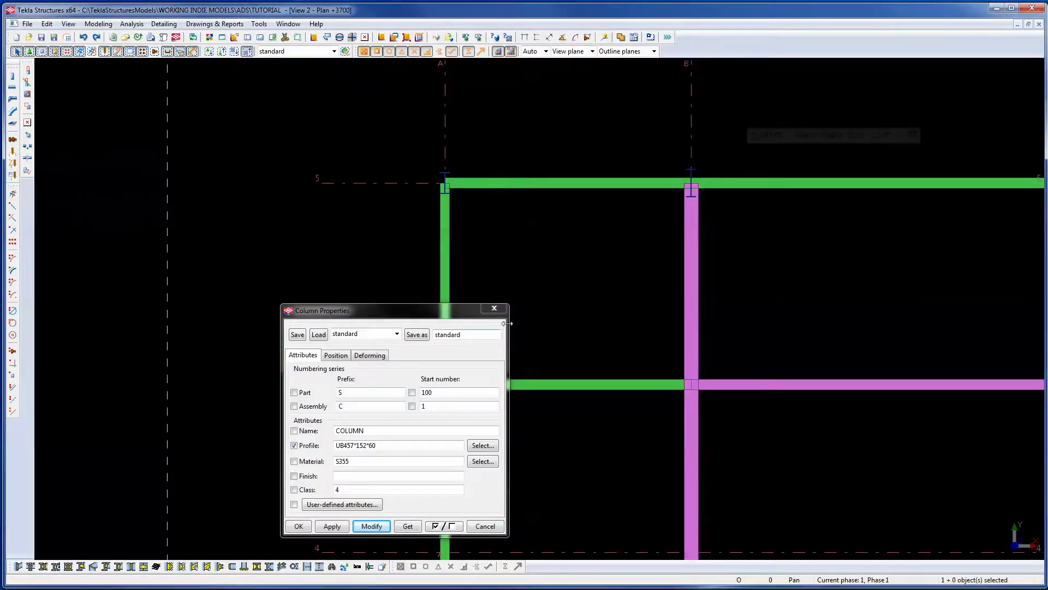
pyautogui.click(494, 309)
# Create a construction line from the outer flange face of the grid A/5 corner column, parallel to grid line 5, past grid B.
pyautogui.click(13, 411)
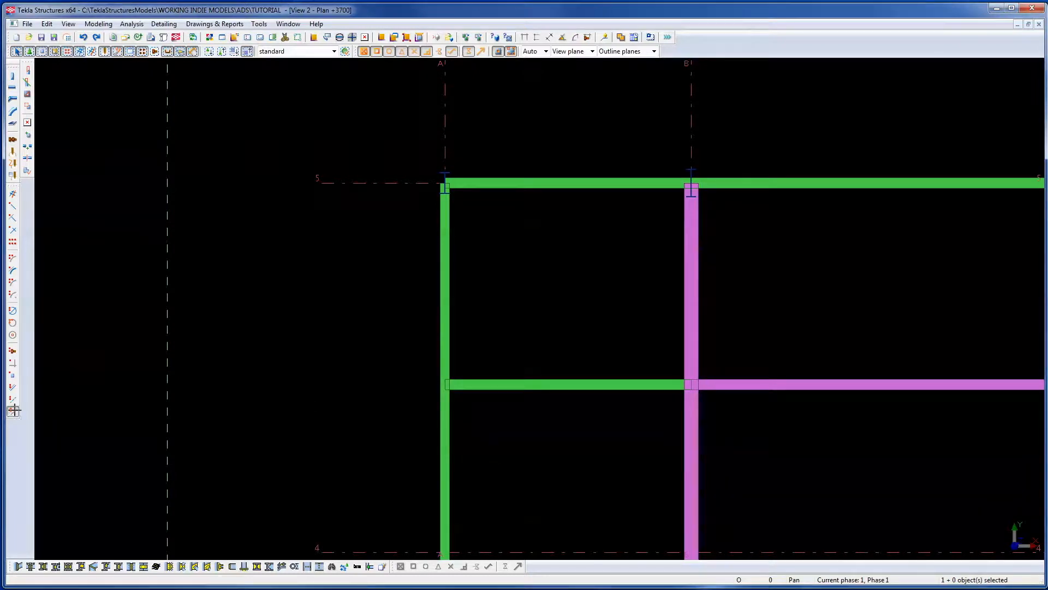
pyautogui.scroll(6, 419, 152)
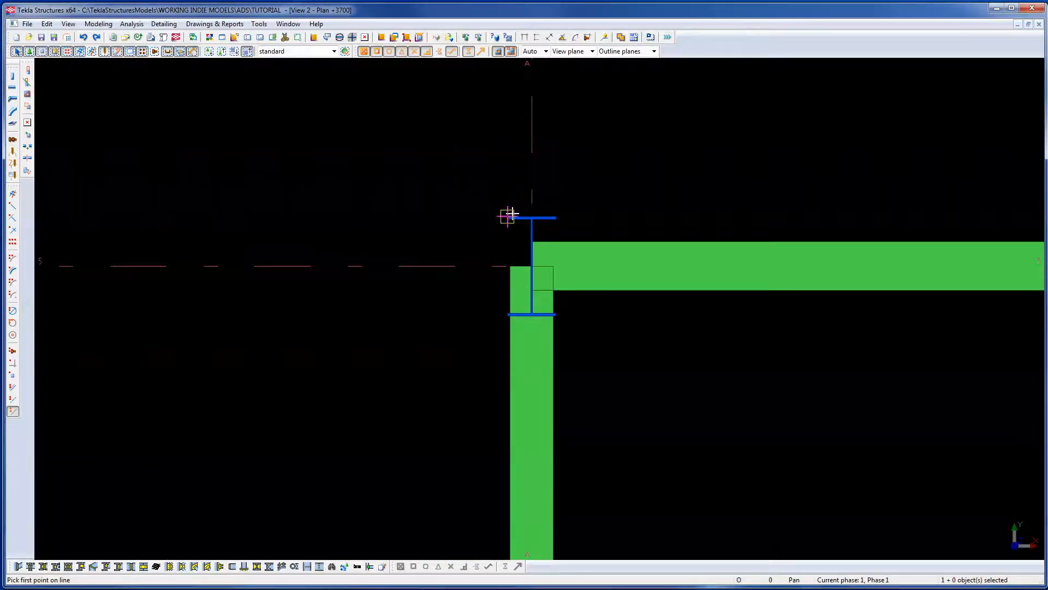
pyautogui.scroll(4, 513, 208)
pyautogui.click(513, 228)
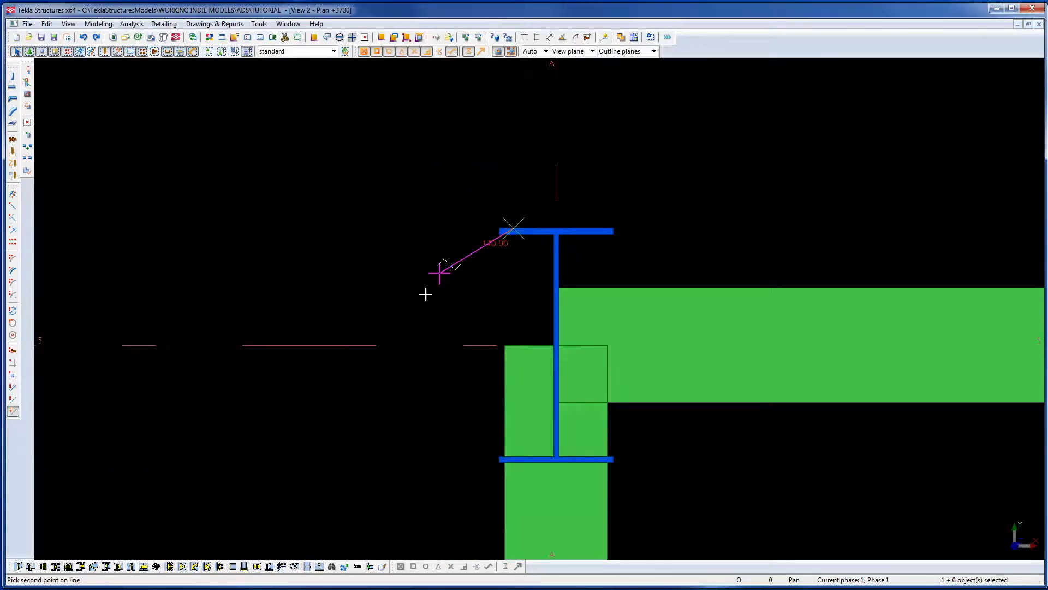
pyautogui.scroll(-10, 428, 293)
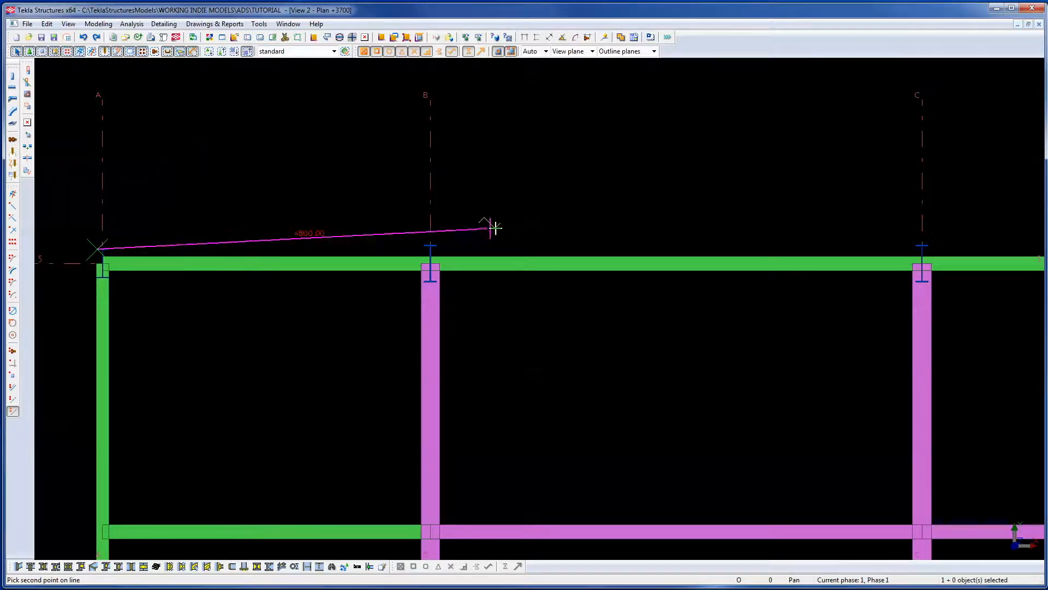
pyautogui.click(499, 246)
pyautogui.rightClick(498, 207)
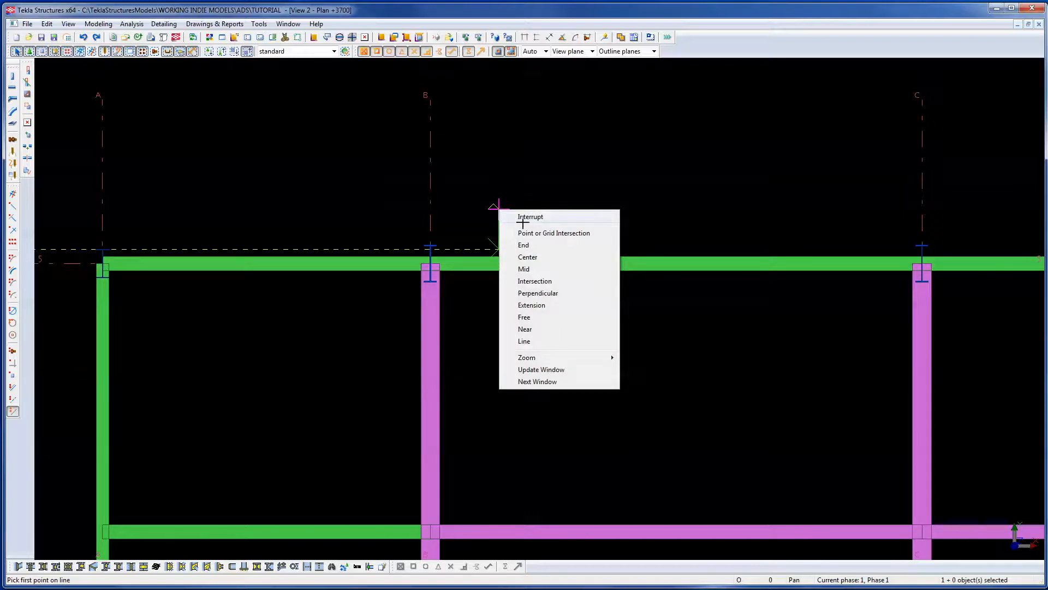
pyautogui.click(524, 217)
# Set up a linear move of the grid B column from its outer flange edge square onto the construction line, dY -51.60.
pyautogui.scroll(10, 398, 256)
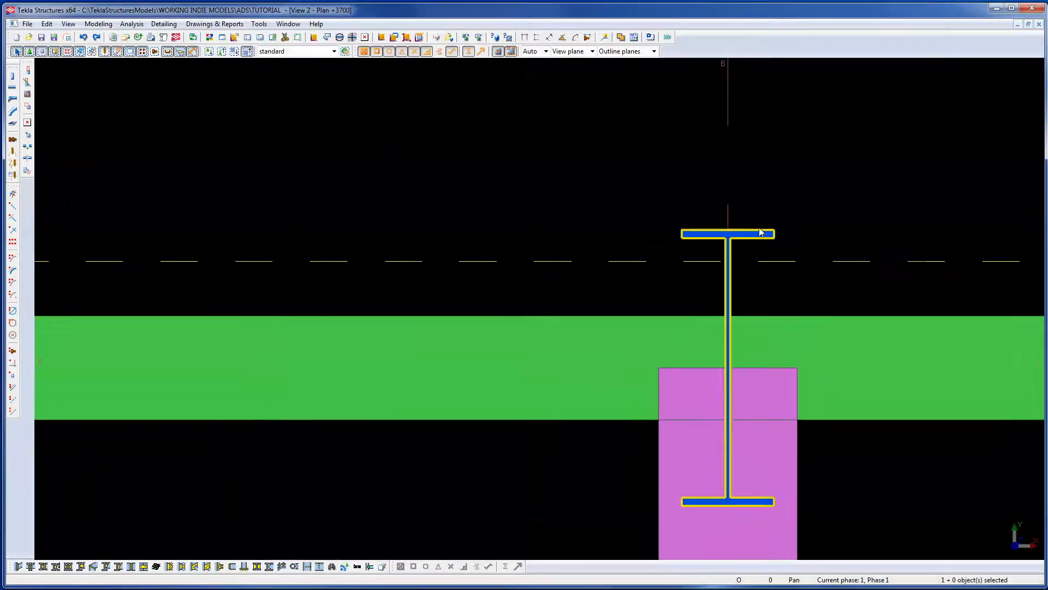
pyautogui.scroll(2, 761, 232)
pyautogui.moveTo(789, 244); pyautogui.dragTo(759, 175)
pyautogui.rightClick(788, 172)
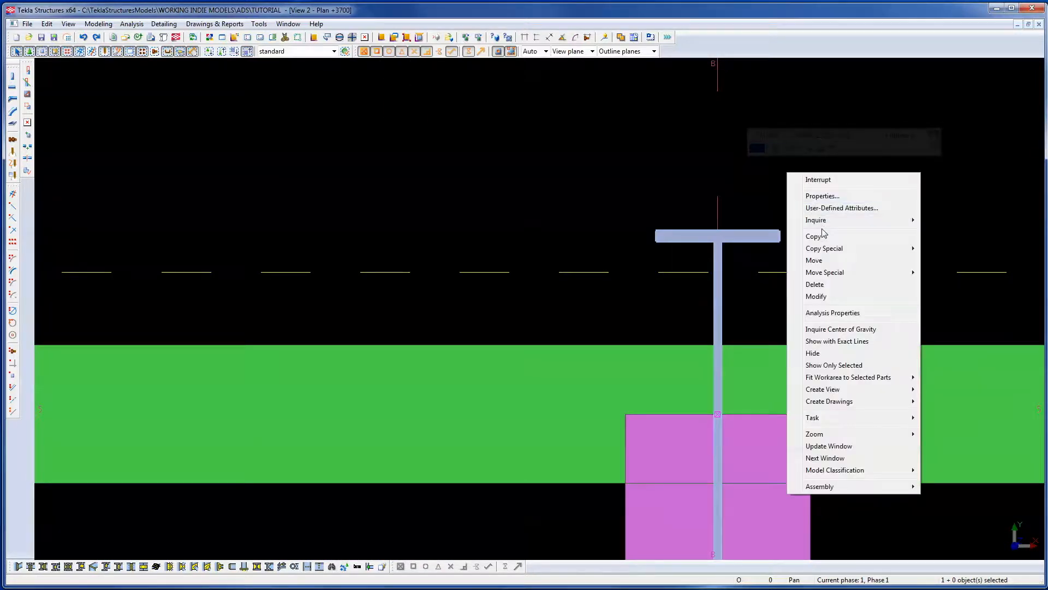
pyautogui.moveTo(823, 273)
pyautogui.click(937, 279)
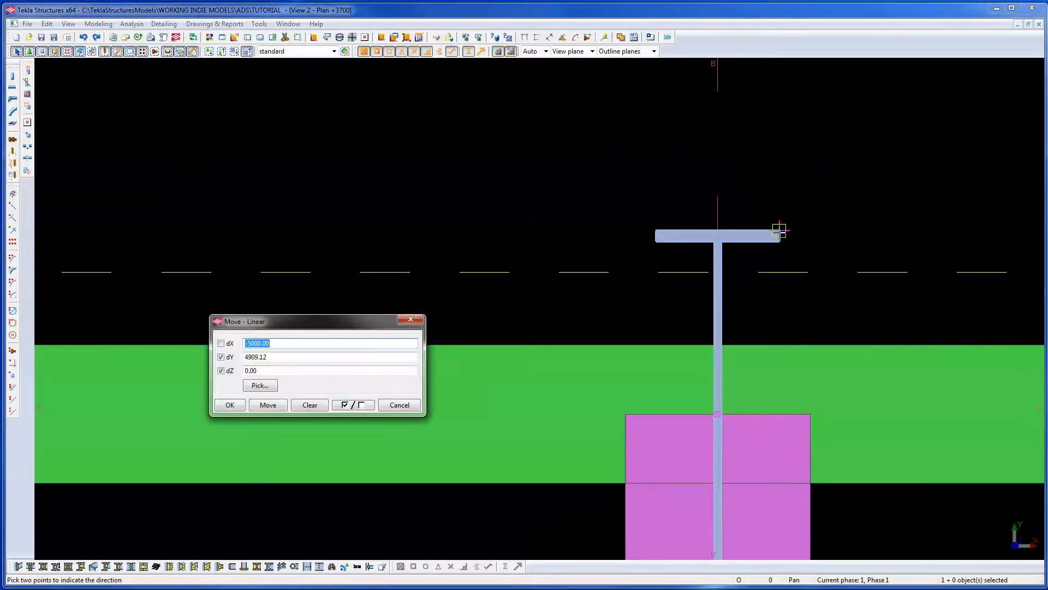
pyautogui.click(779, 230)
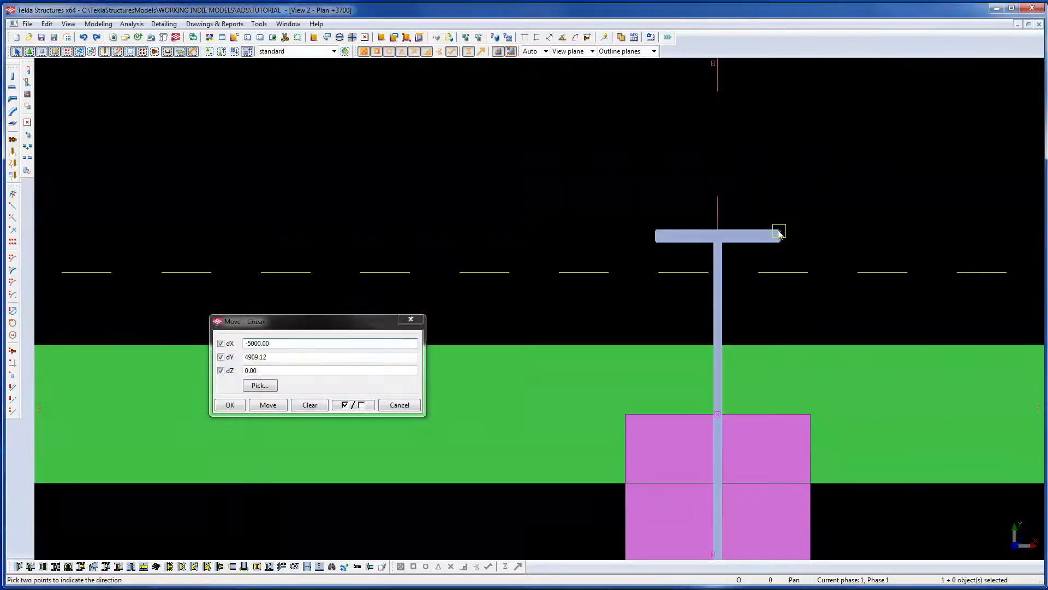
pyautogui.click(784, 272)
pyautogui.rightClick(812, 234)
pyautogui.click(829, 240)
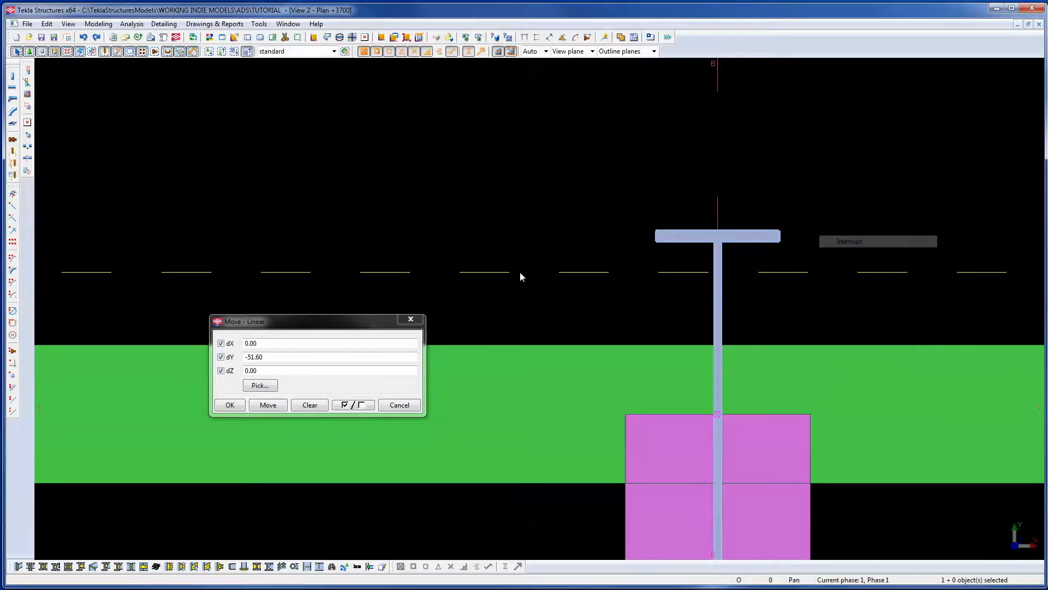
# Add the grid C, D, E and F columns on line 5 to the selection and move all five by dY -51.60.
pyautogui.scroll(-5, 652, 303)
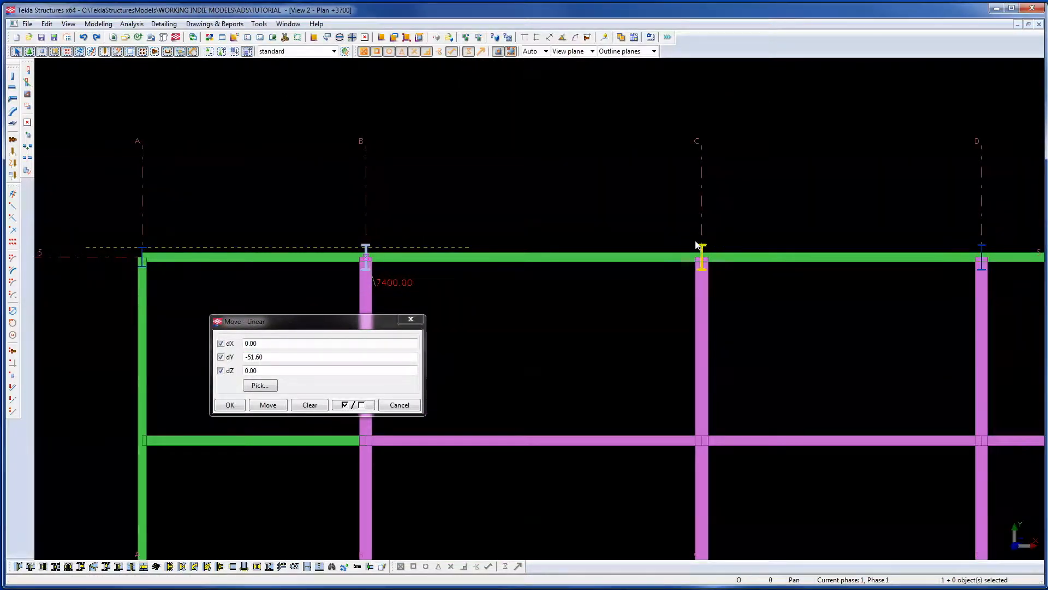
pyautogui.keyDown('ctrl'); pyautogui.moveTo(675, 230); pyautogui.dragTo(733, 301); pyautogui.keyUp('ctrl')
pyautogui.keyDown('ctrl'); pyautogui.moveTo(894, 211); pyautogui.dragTo(995, 306); pyautogui.keyUp('ctrl')
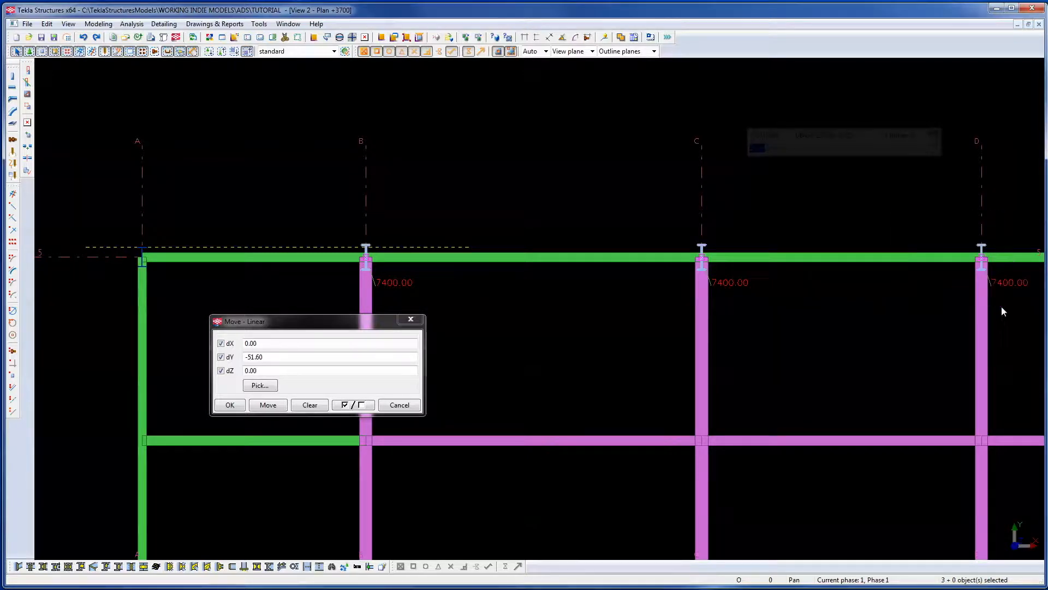
pyautogui.moveTo(977, 291); pyautogui.dragTo(732, 228, button='middle')
pyautogui.scroll(-2, 731, 228)
pyautogui.keyDown('ctrl'); pyautogui.moveTo(848, 176); pyautogui.dragTo(912, 245); pyautogui.keyUp('ctrl')
pyautogui.moveTo(911, 244); pyautogui.dragTo(682, 241, button='middle')
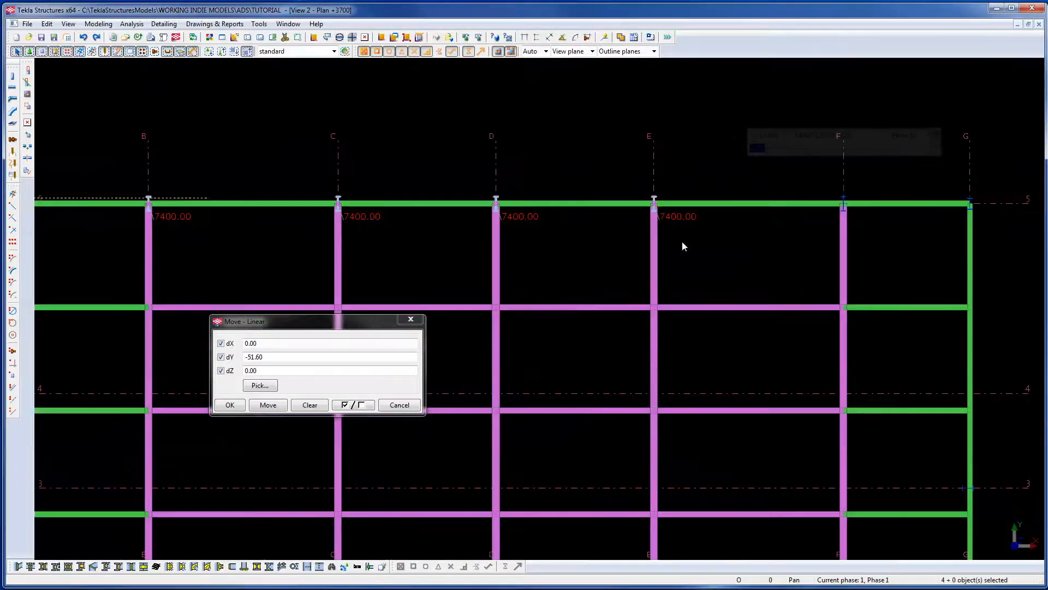
pyautogui.keyDown('ctrl'); pyautogui.moveTo(799, 175); pyautogui.dragTo(861, 243); pyautogui.keyUp('ctrl')
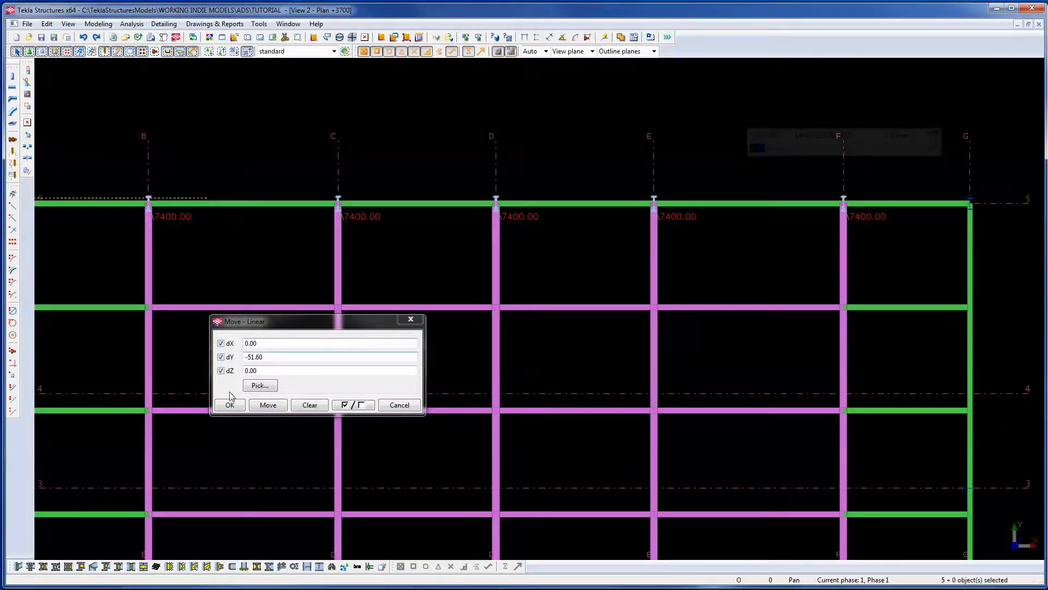
pyautogui.click(268, 405)
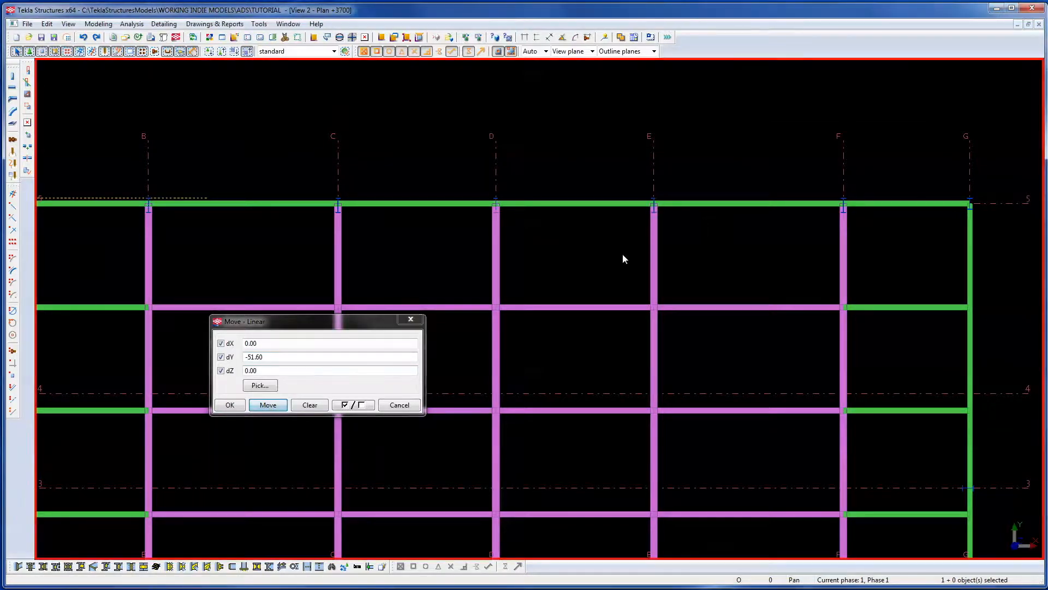
pyautogui.click(409, 318)
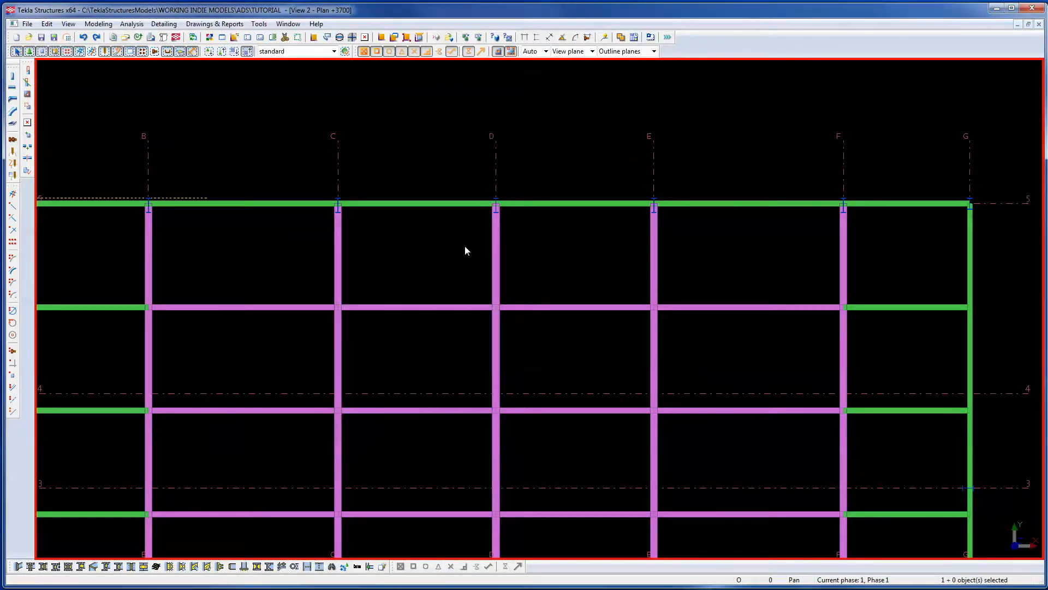
# Check the moved columns in the full plan view and bring the whole frame back up in the isometric view.
pyautogui.scroll(-1, 635, 248)
pyautogui.moveTo(634, 249); pyautogui.dragTo(702, 195, button='middle')
pyautogui.scroll(-2, 702, 194)
pyautogui.moveTo(725, 239); pyautogui.dragTo(732, 290, button='middle')
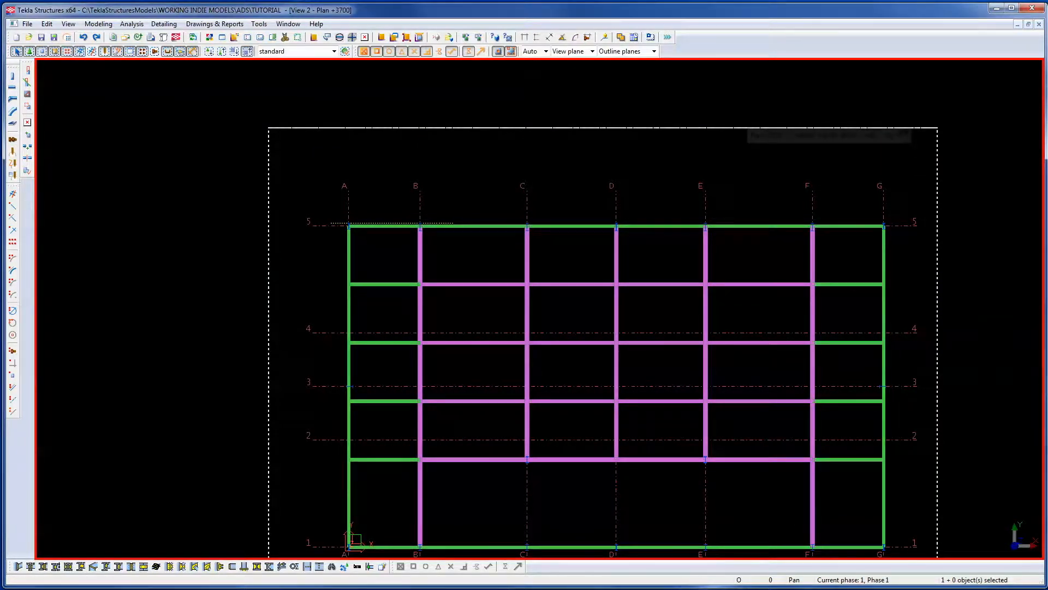
pyautogui.moveTo(967, 447); pyautogui.dragTo(939, 349, button='middle')
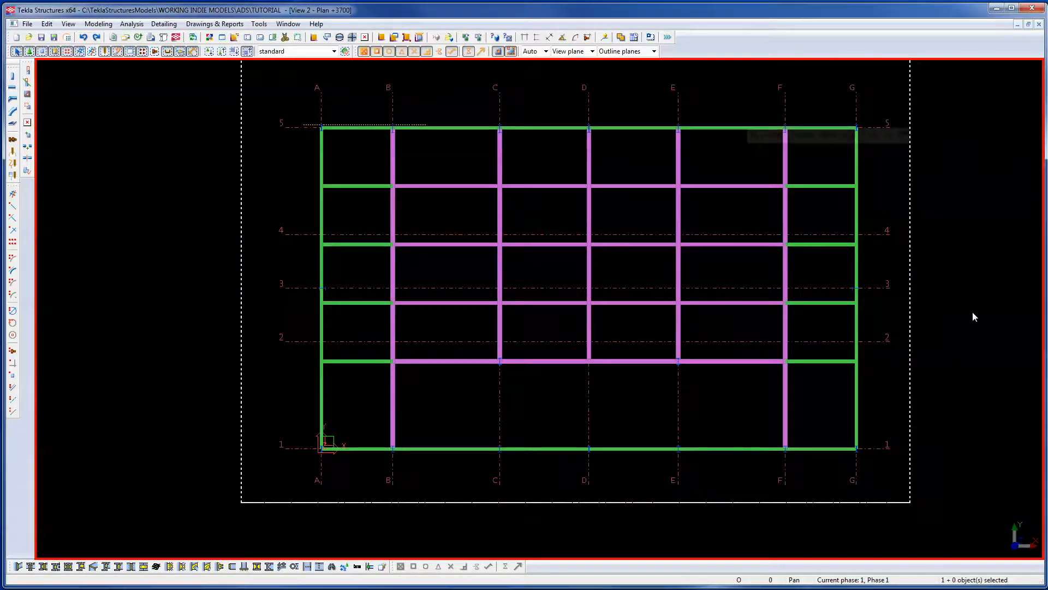
pyautogui.hotkey('ctrl', 'Tab')
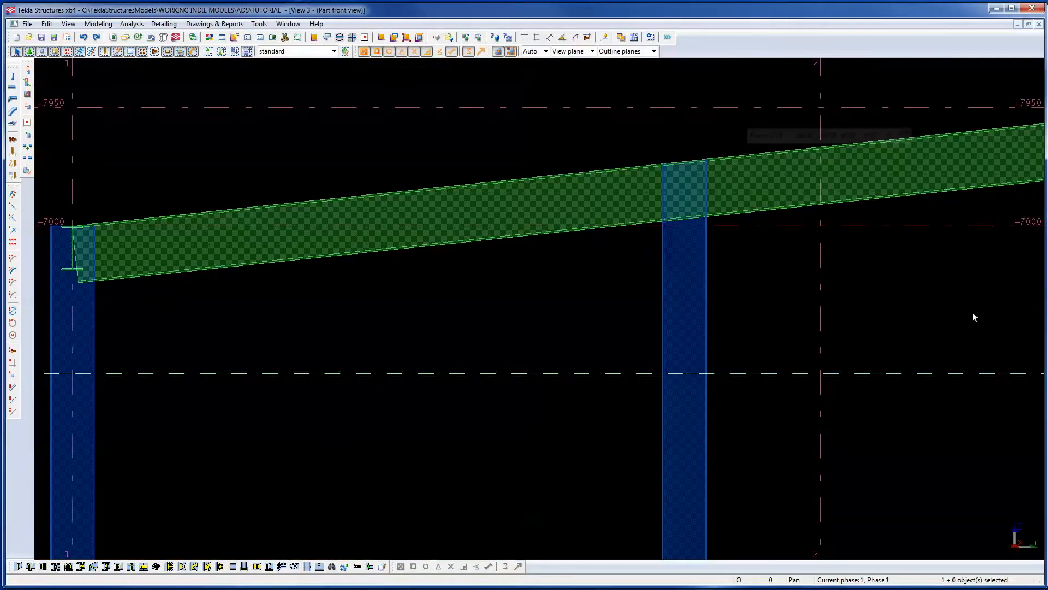
pyautogui.hotkey('ctrl', 'Tab')
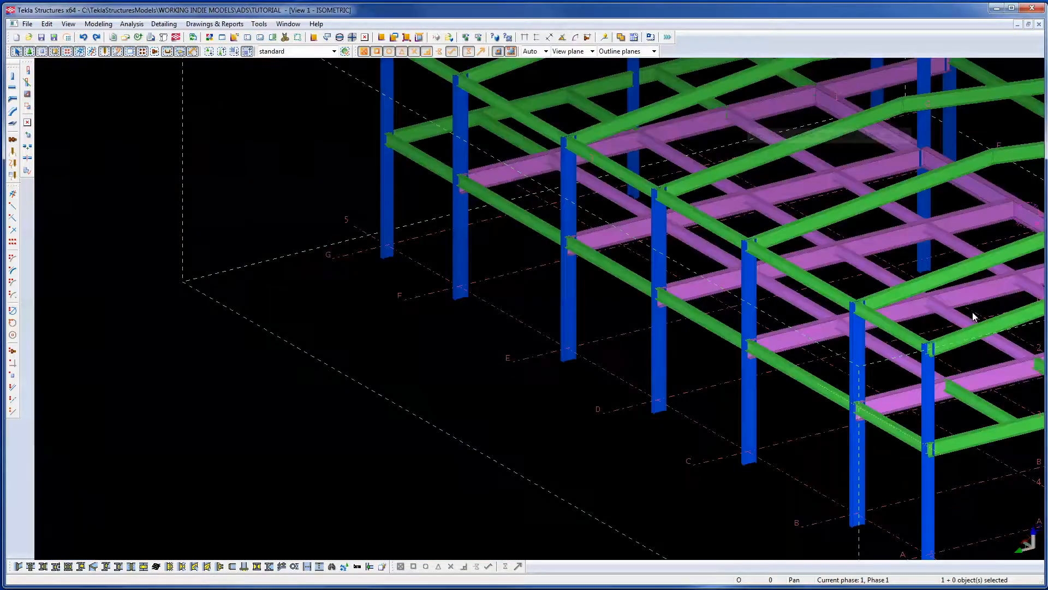
pyautogui.moveTo(975, 317); pyautogui.dragTo(640, 289, button='middle')
pyautogui.scroll(-5, 640, 289)
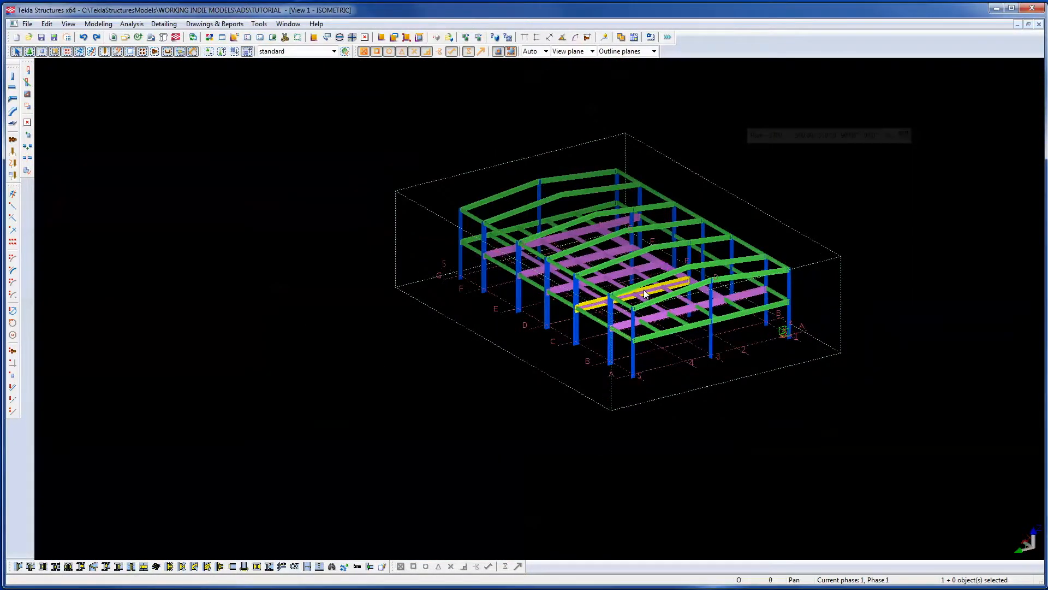
pyautogui.press('Home')
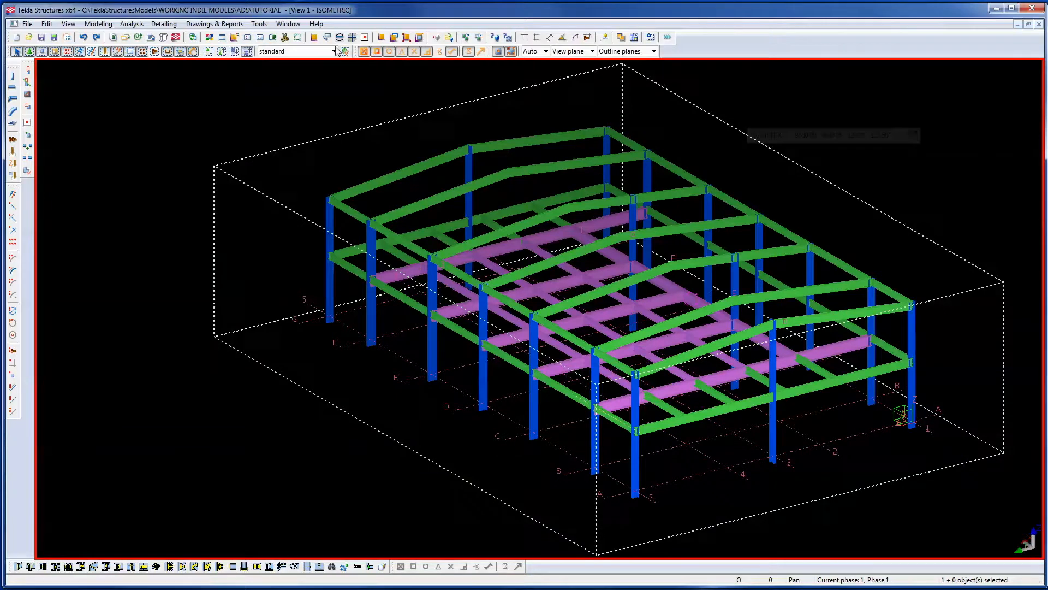
# Place a clip plane on the top flange face of an upper-floor beam to cut away the roof steel, and inspect the floor framing.
pyautogui.click(285, 37)
pyautogui.scroll(5, 633, 254)
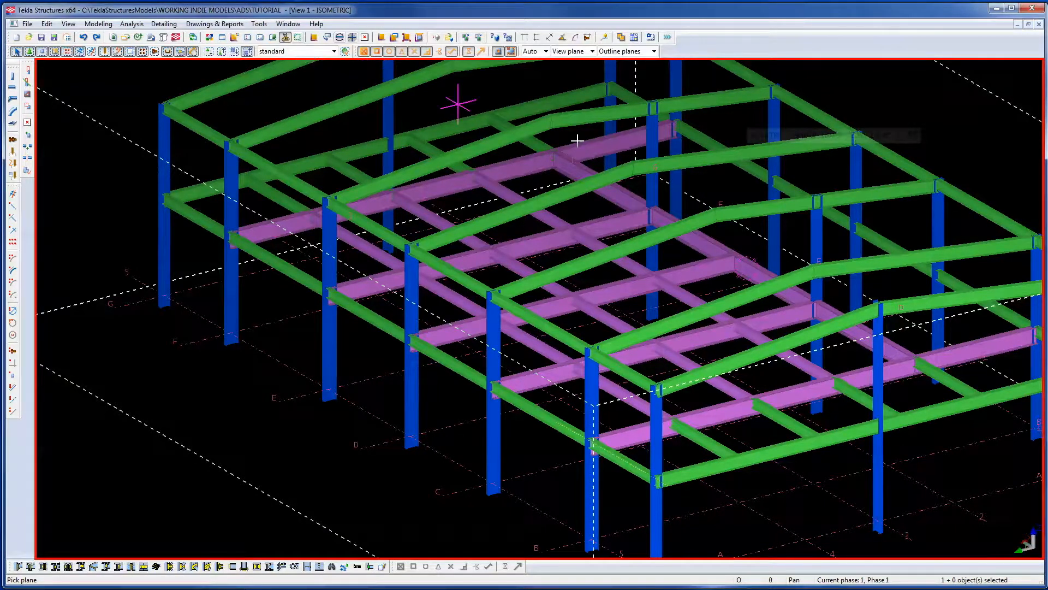
pyautogui.scroll(2, 709, 262)
pyautogui.scroll(8, 686, 289)
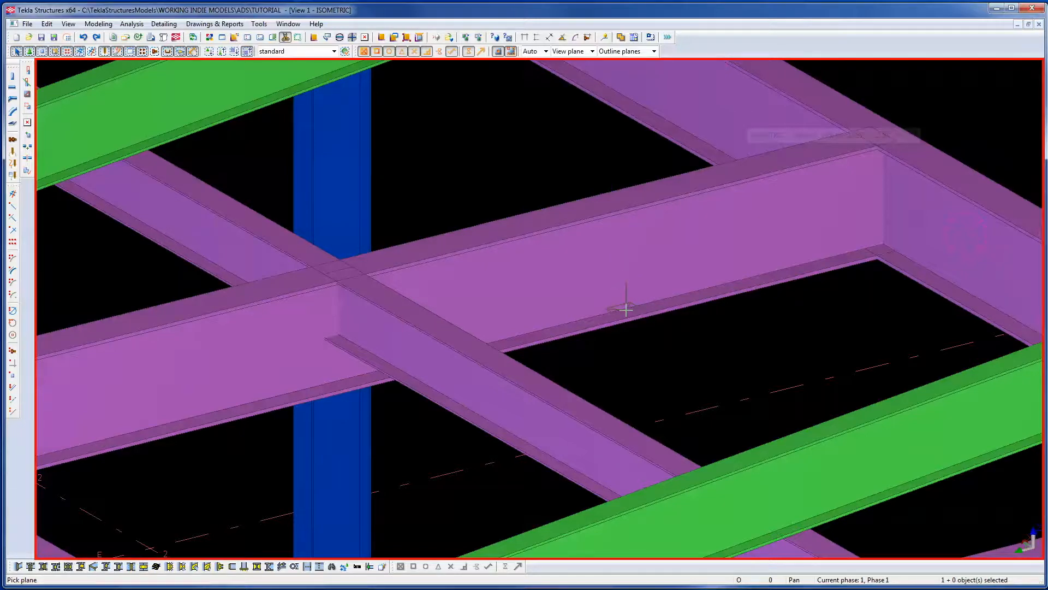
pyautogui.scroll(-5, 620, 241)
pyautogui.moveTo(649, 238); pyautogui.dragTo(799, 309, button='middle')
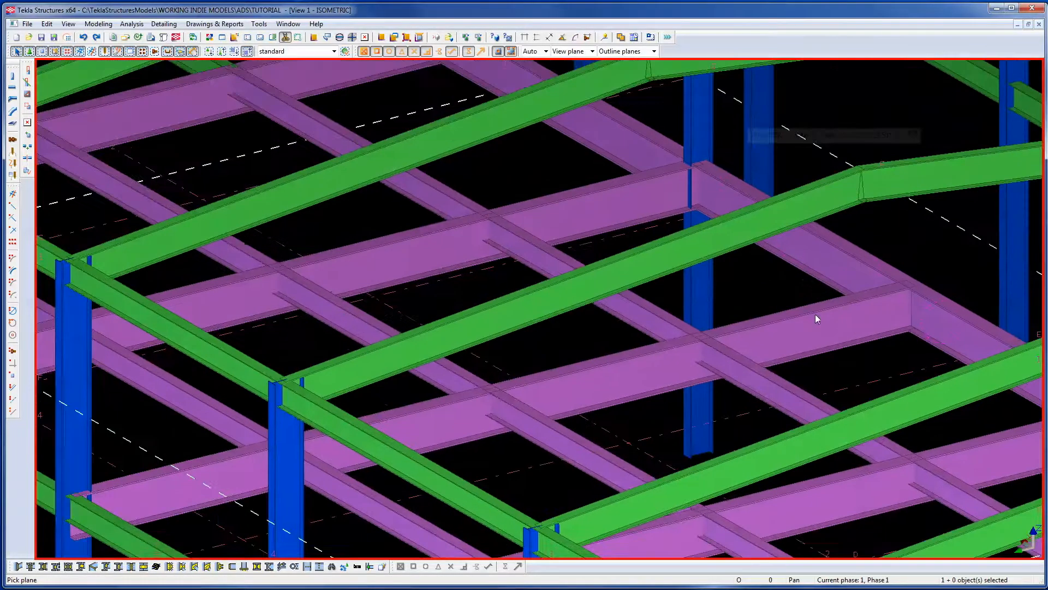
pyautogui.click(599, 184)
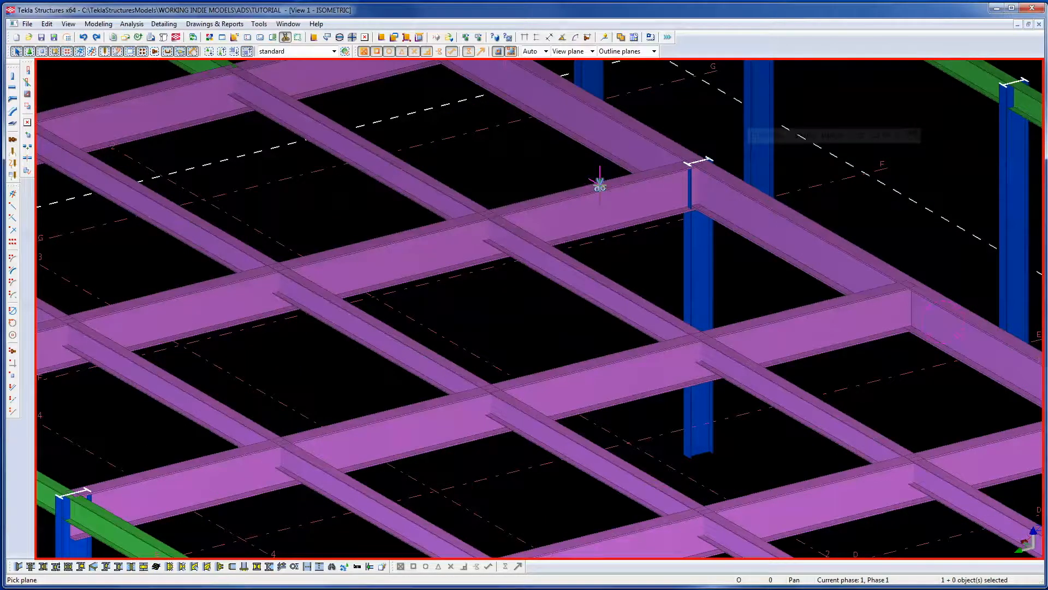
pyautogui.rightClick(549, 169)
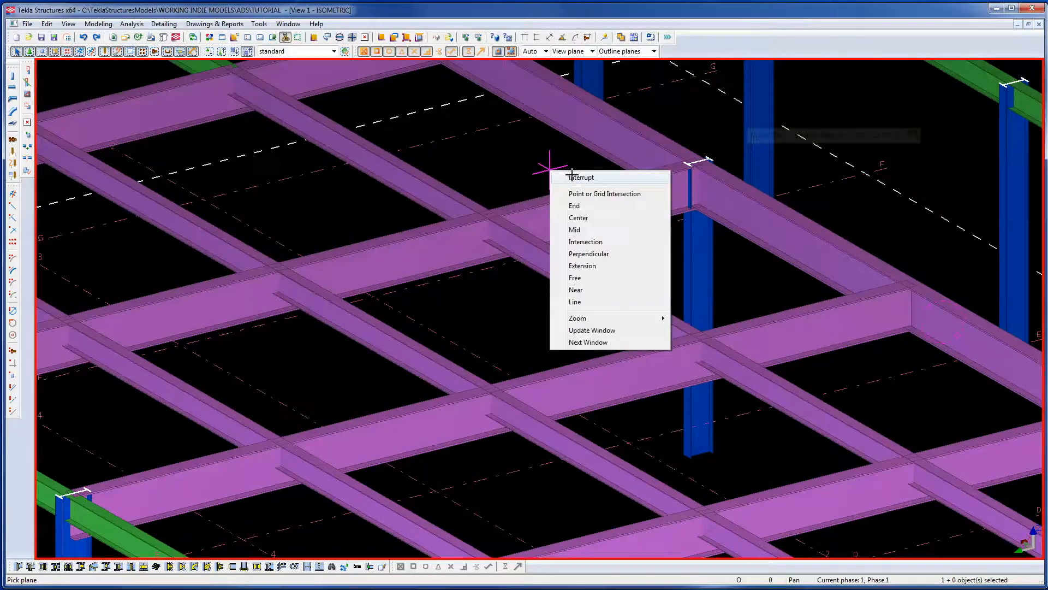
pyautogui.click(574, 176)
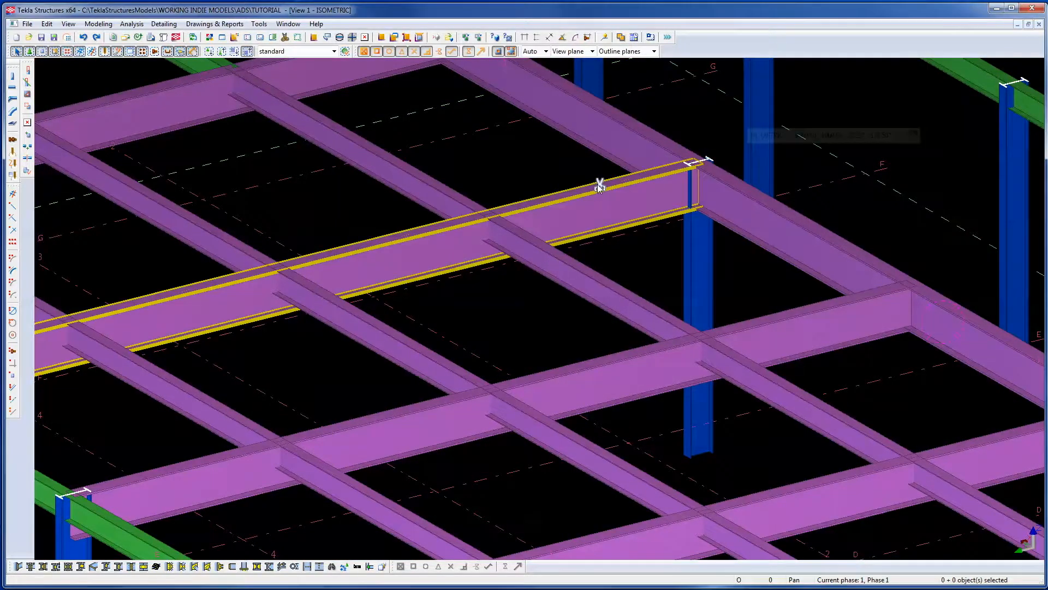
pyautogui.scroll(-5, 599, 186)
pyautogui.scroll(5, 675, 302)
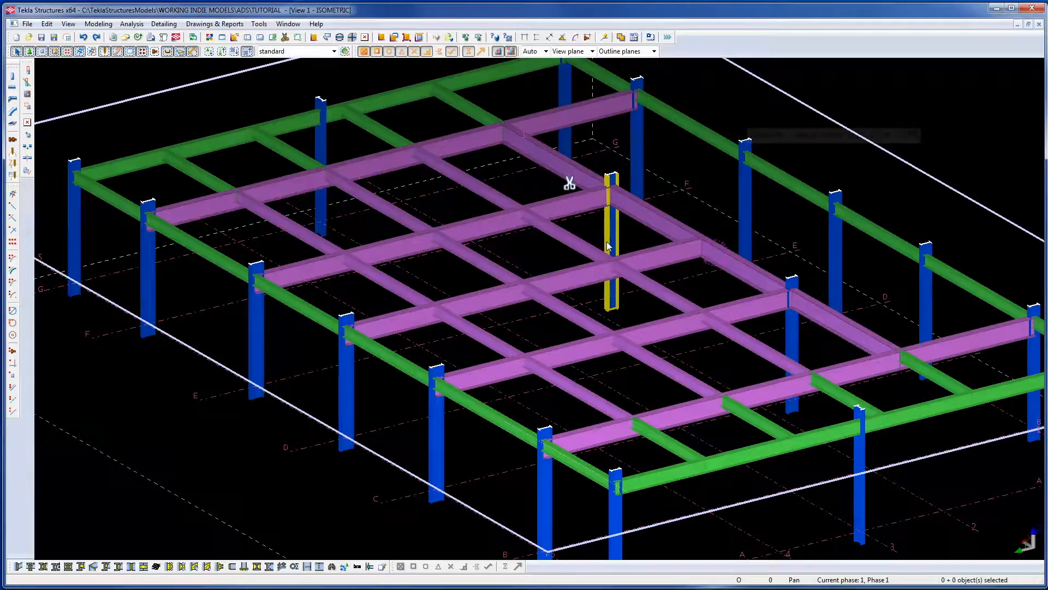
# Create the default part views of the main floor beam on grid line F.
pyautogui.scroll(-4, 595, 224)
pyautogui.scroll(3, 627, 299)
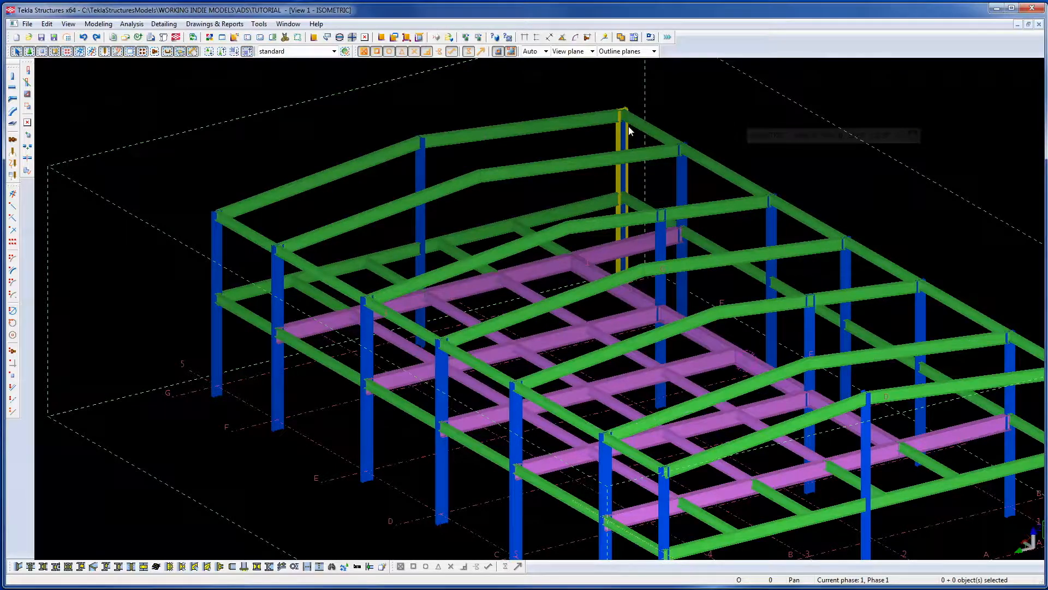
pyautogui.moveTo(518, 204); pyautogui.dragTo(578, 297, button='middle')
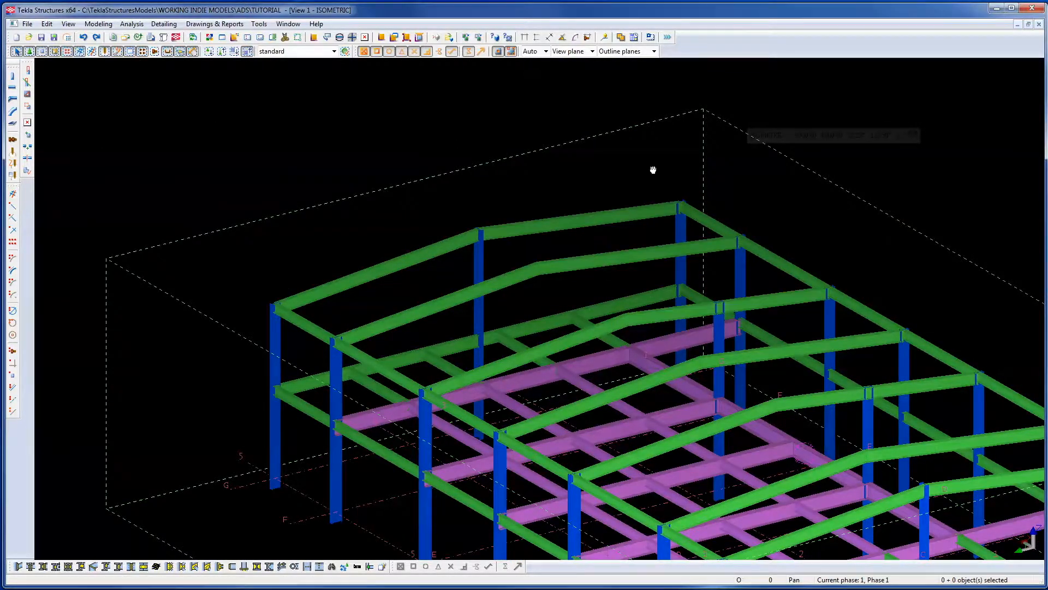
pyautogui.scroll(6, 709, 306)
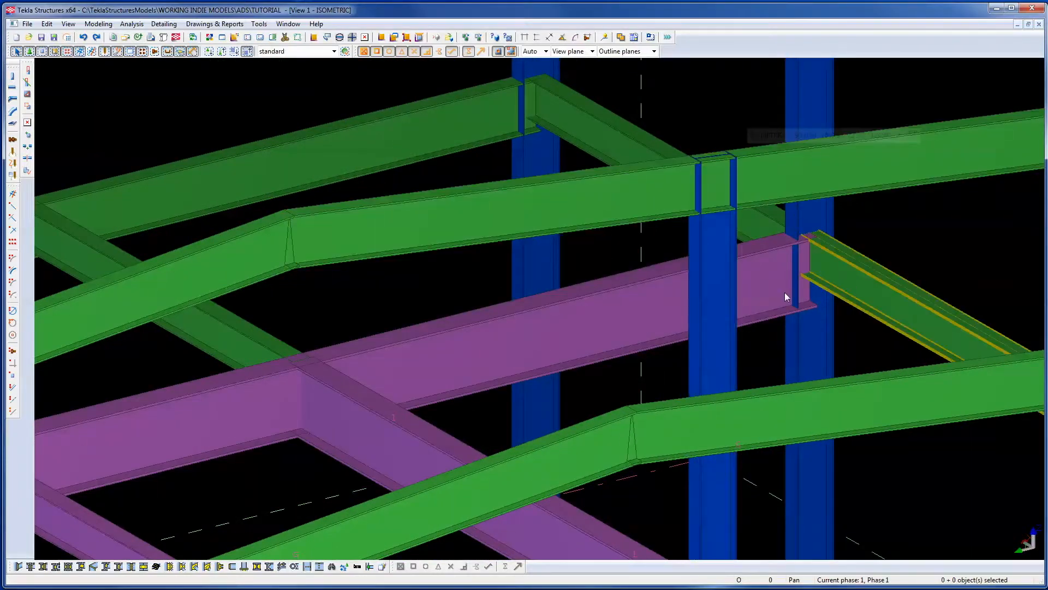
pyautogui.scroll(-5, 438, 192)
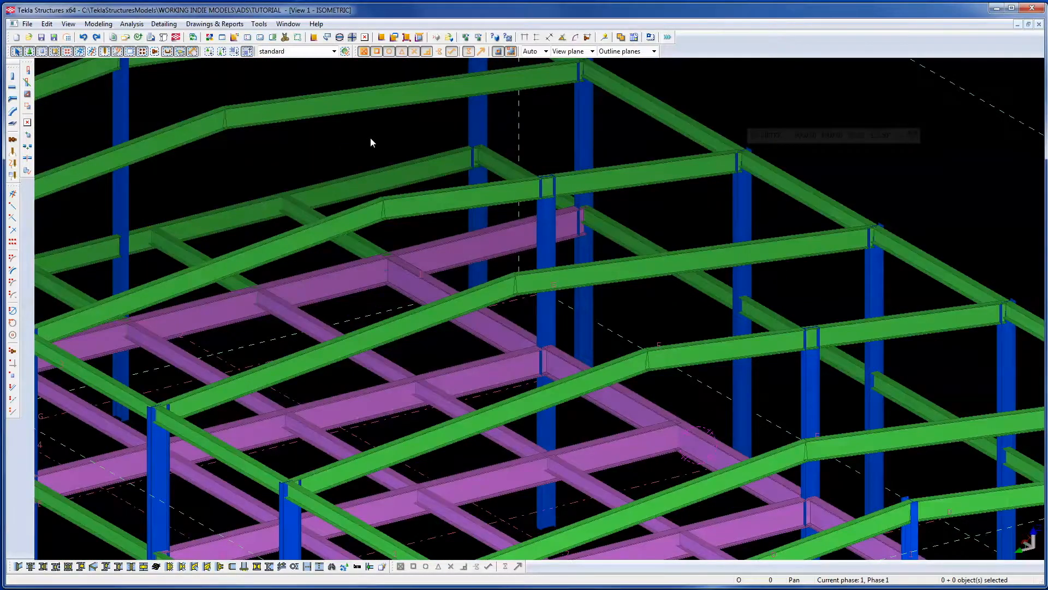
pyautogui.scroll(2, 527, 238)
pyautogui.rightClick(478, 244)
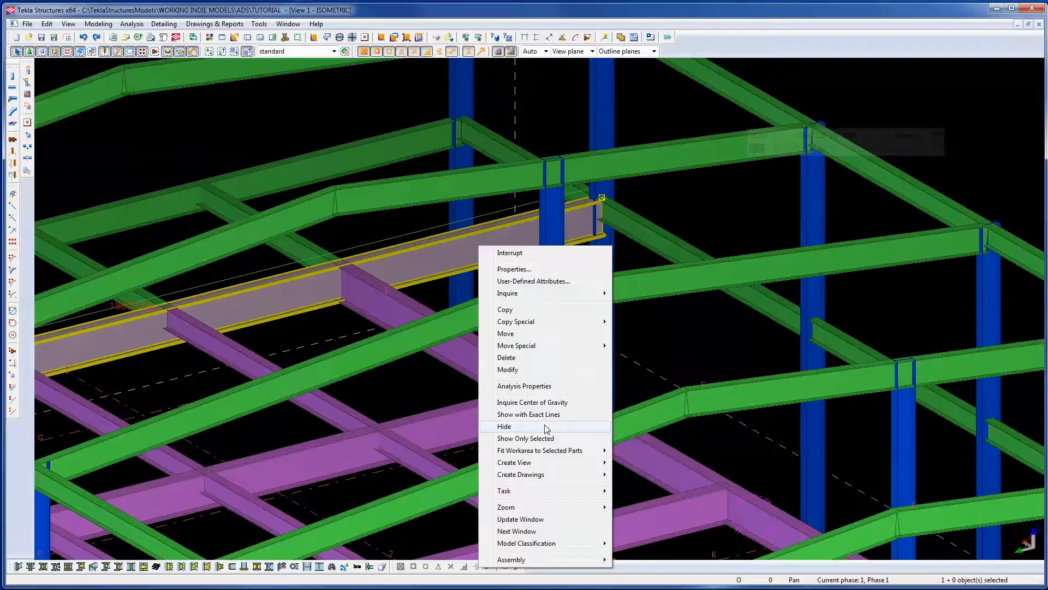
pyautogui.moveTo(527, 466)
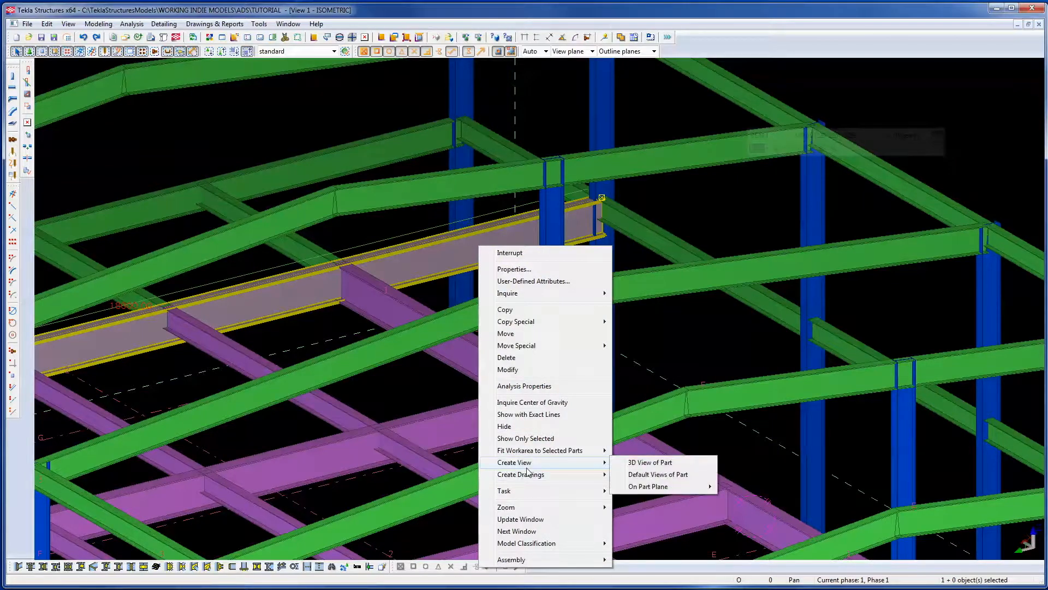
pyautogui.click(639, 482)
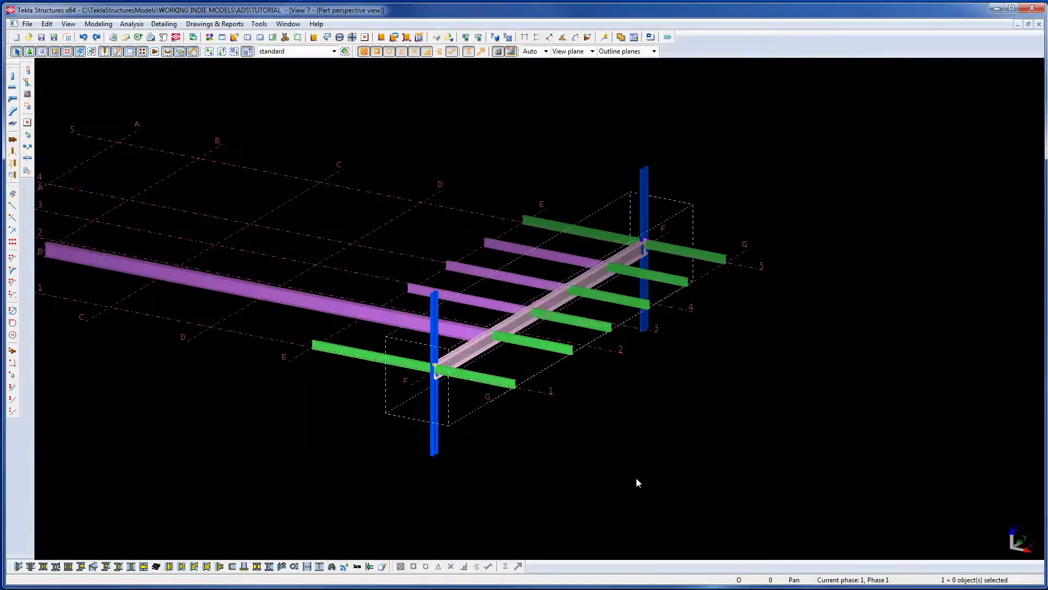
# Clear the beam selection and tile all open views horizontally, including the isometric and Plan +3700 views.
pyautogui.click(287, 24)
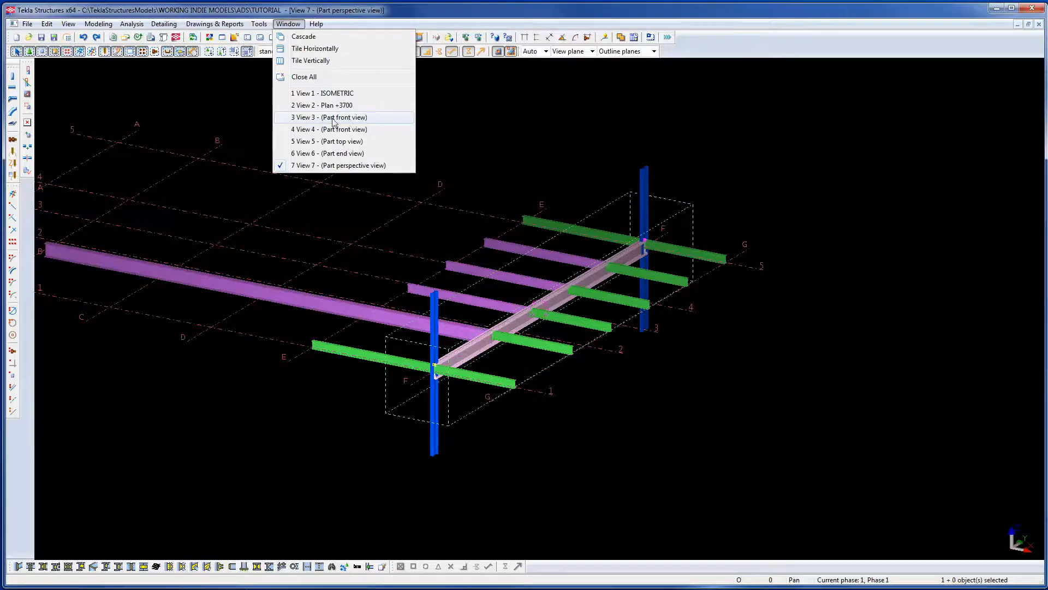
pyautogui.click(528, 112)
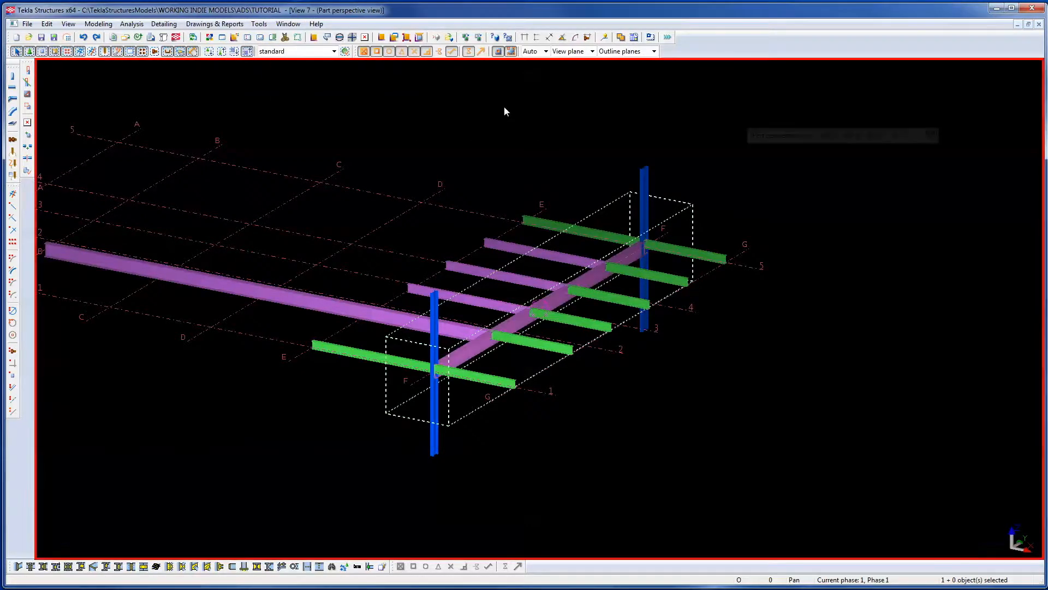
pyautogui.click(288, 24)
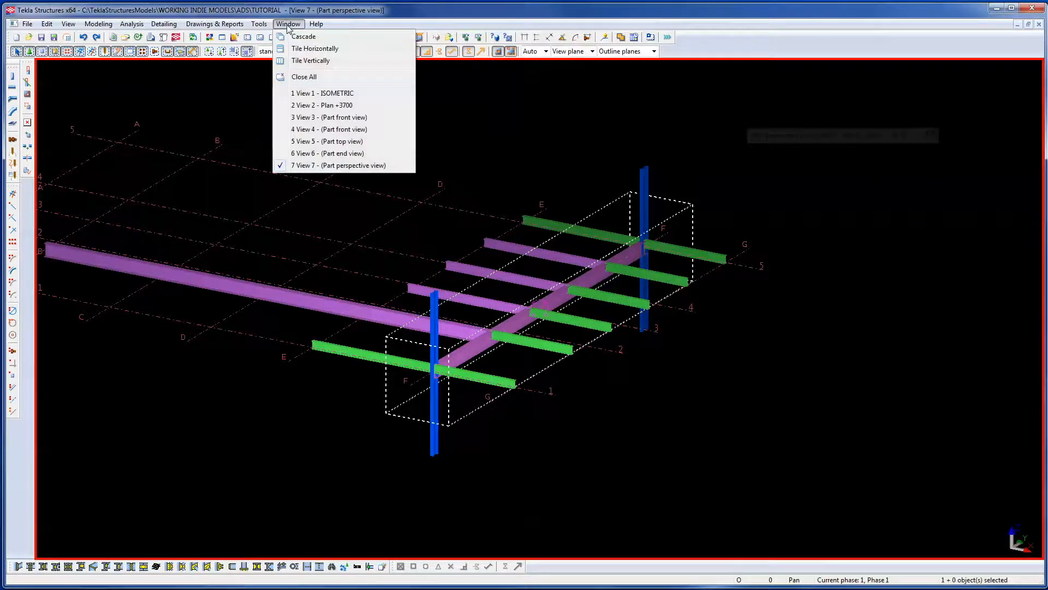
pyautogui.click(309, 51)
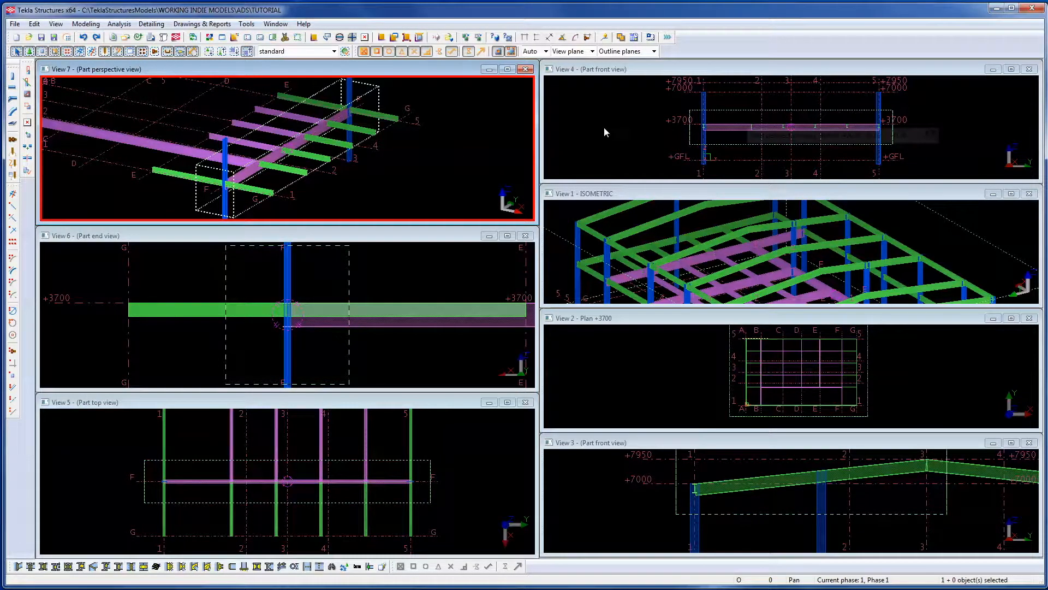
pyautogui.click(558, 269)
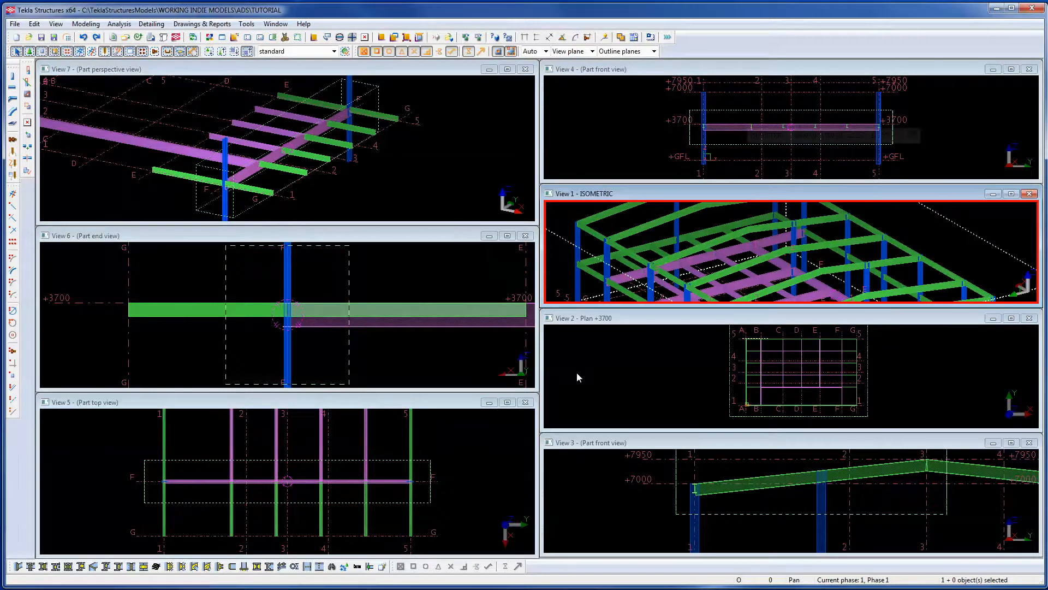
pyautogui.click(648, 377)
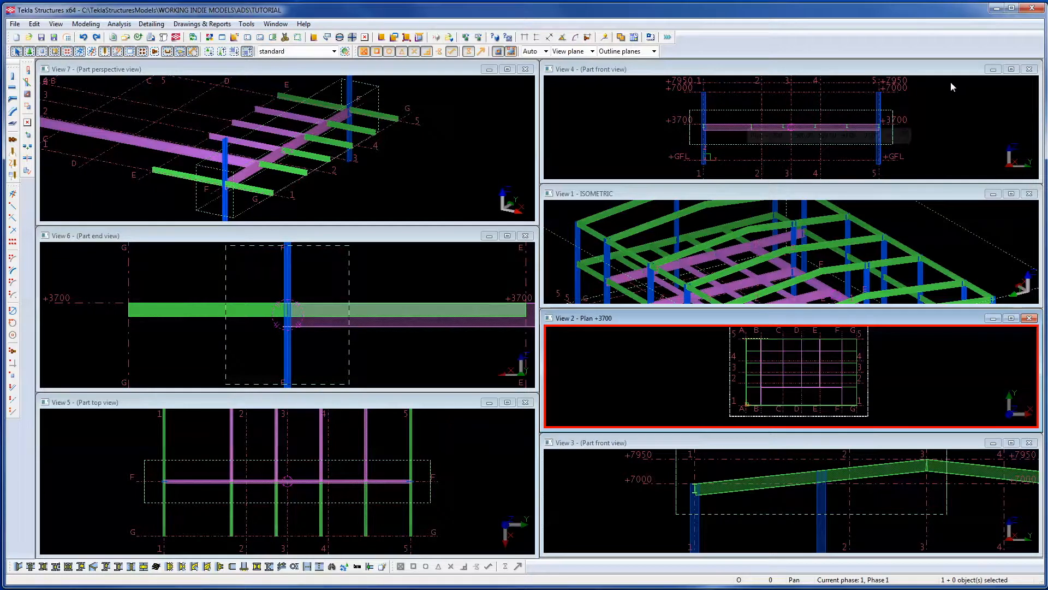
# Close all the part views, keeping the isometric and Plan +3700 views, and maximise the isometric view.
pyautogui.click(1029, 70)
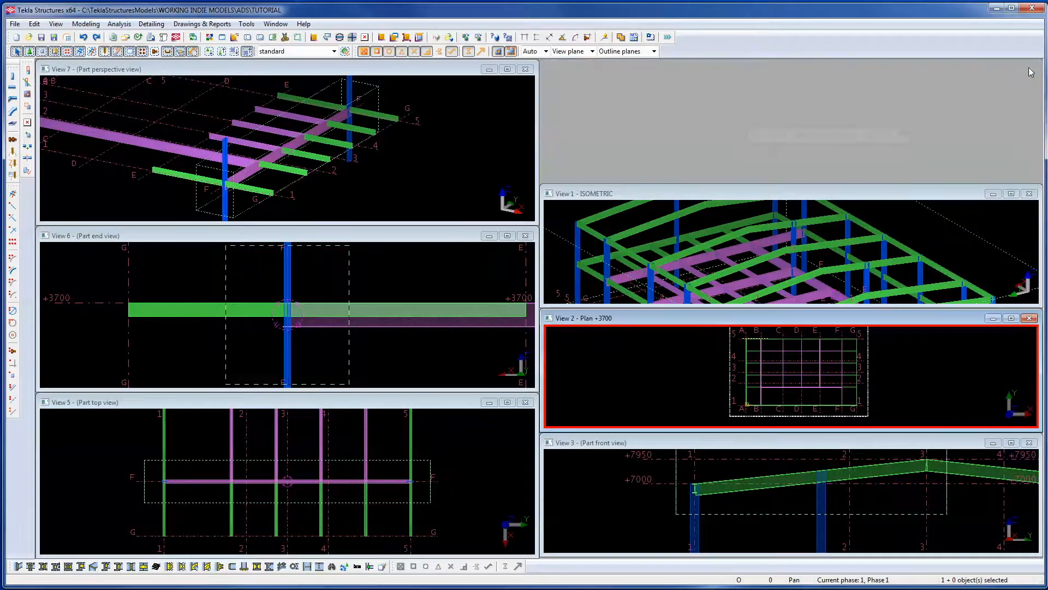
pyautogui.click(353, 37)
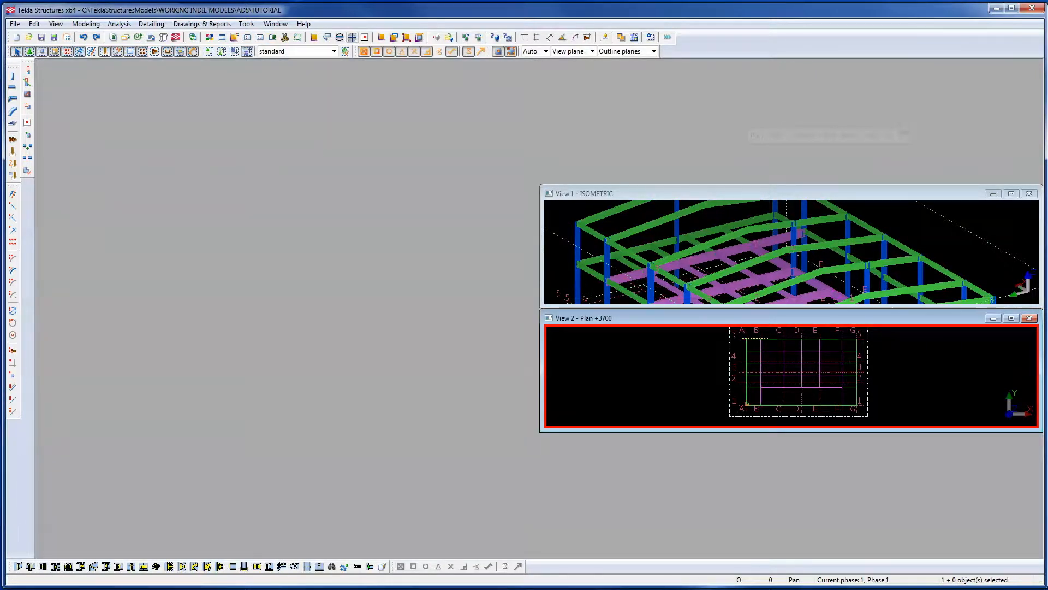
pyautogui.click(1011, 194)
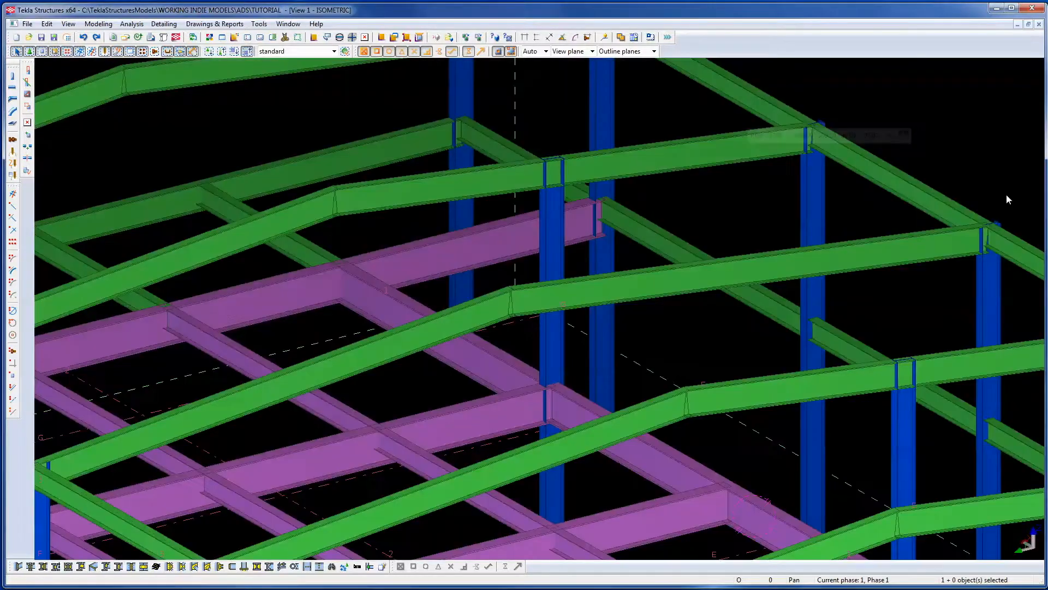
# Start a beam at the grid G end of the frame and load the saved BRACE settings into its properties.
pyautogui.scroll(-3, 593, 234)
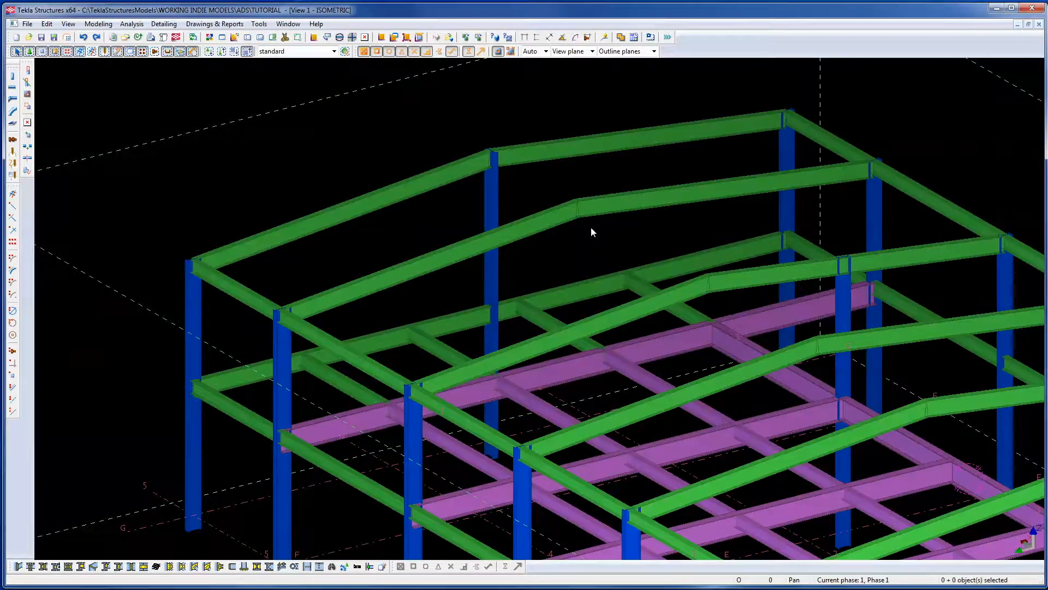
pyautogui.click(591, 227)
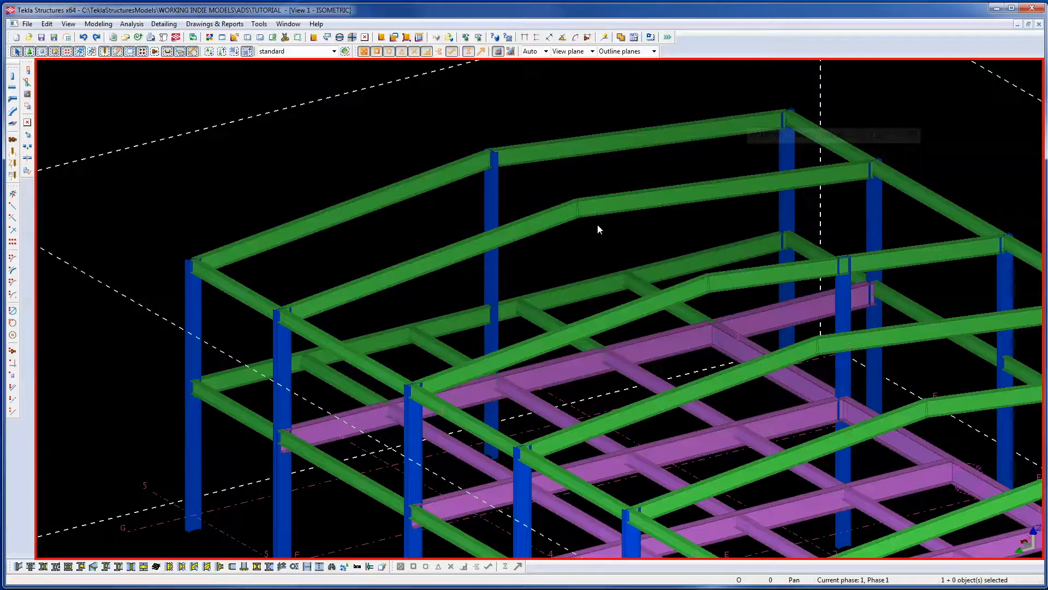
pyautogui.scroll(1, 598, 225)
pyautogui.moveTo(346, 241); pyautogui.dragTo(519, 233, button='middle')
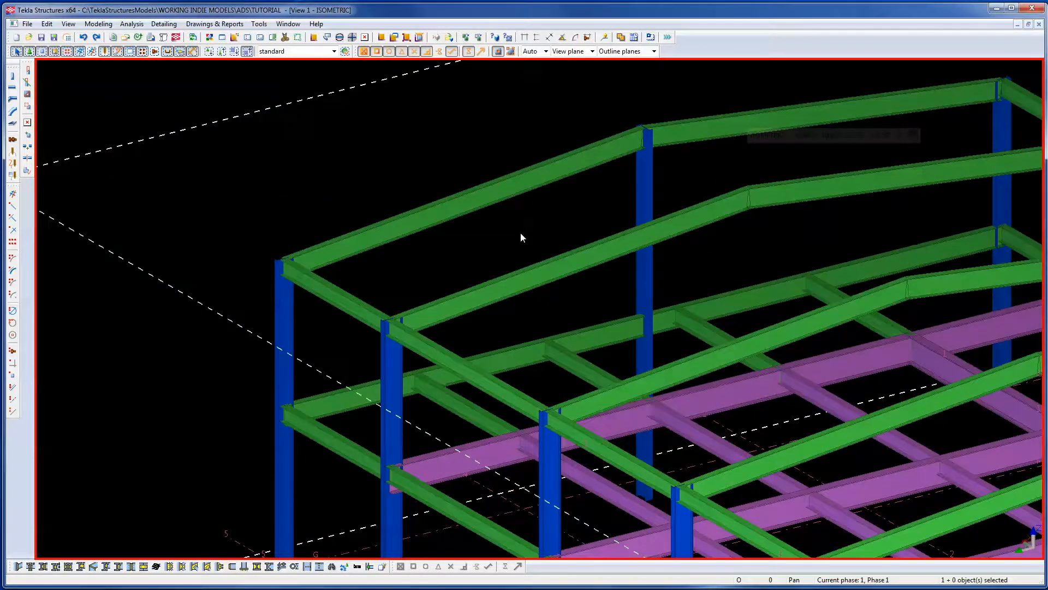
pyautogui.doubleClick(13, 91)
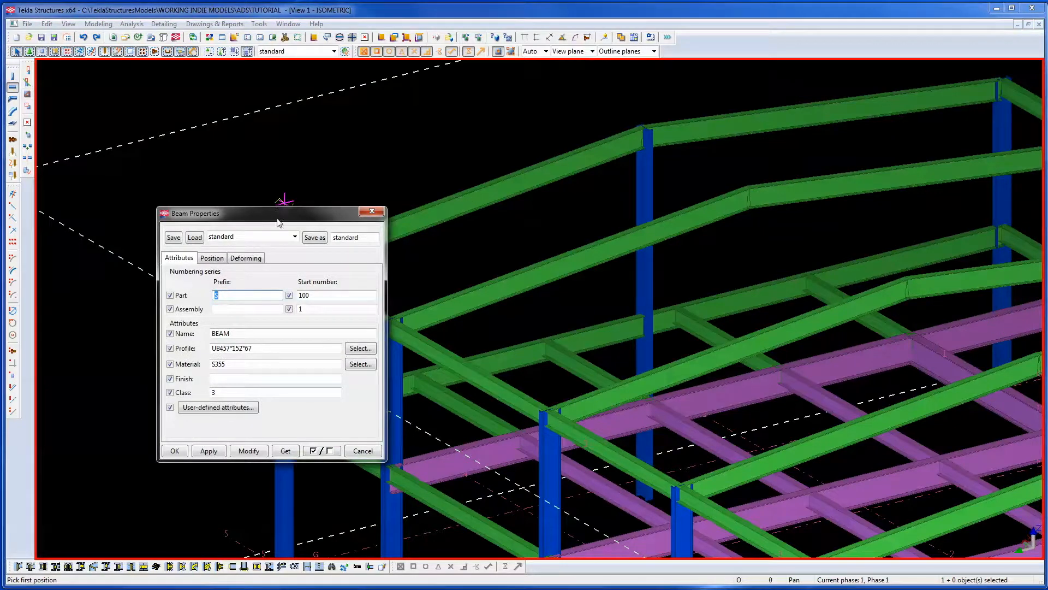
pyautogui.moveTo(276, 220); pyautogui.dragTo(335, 123)
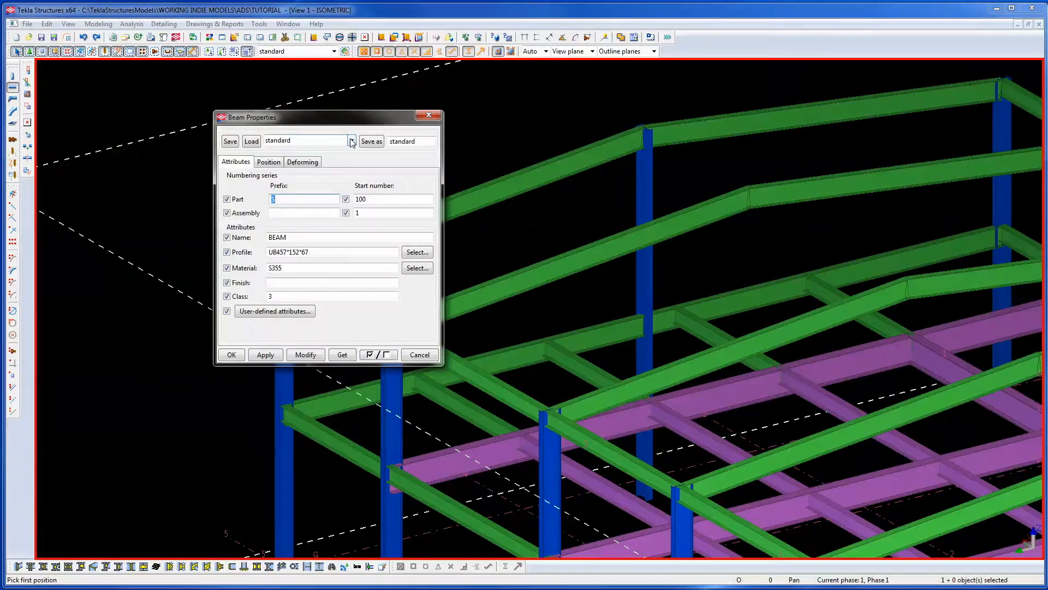
pyautogui.click(353, 141)
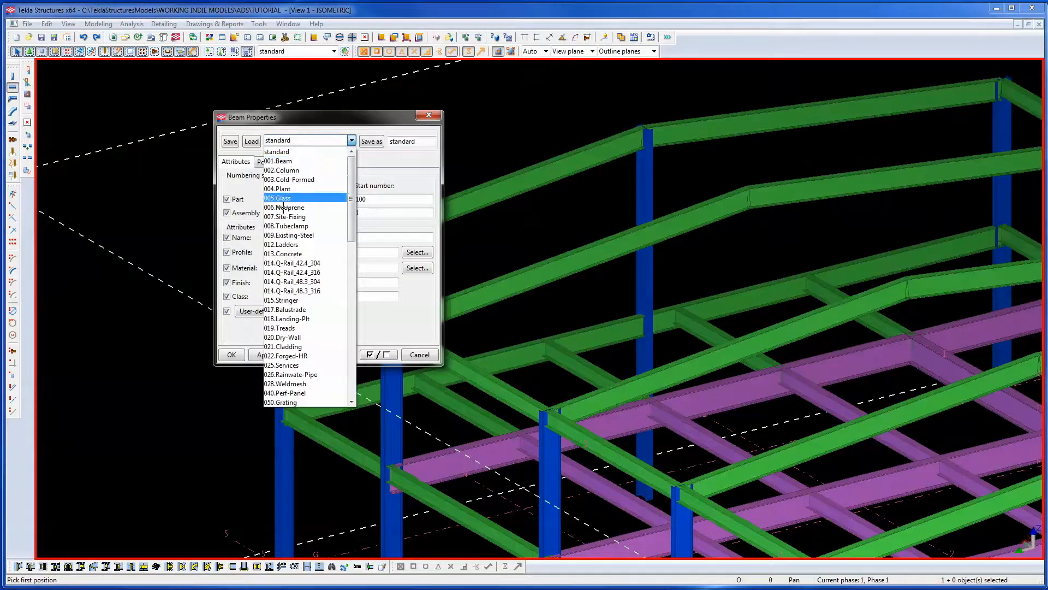
pyautogui.moveTo(350, 192); pyautogui.dragTo(350, 229)
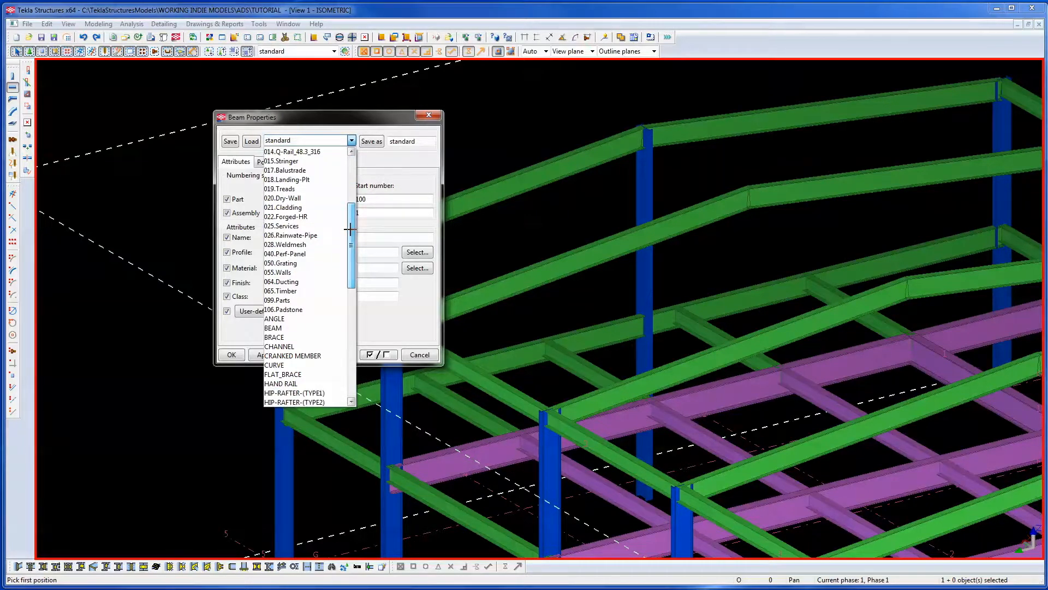
pyautogui.click(280, 337)
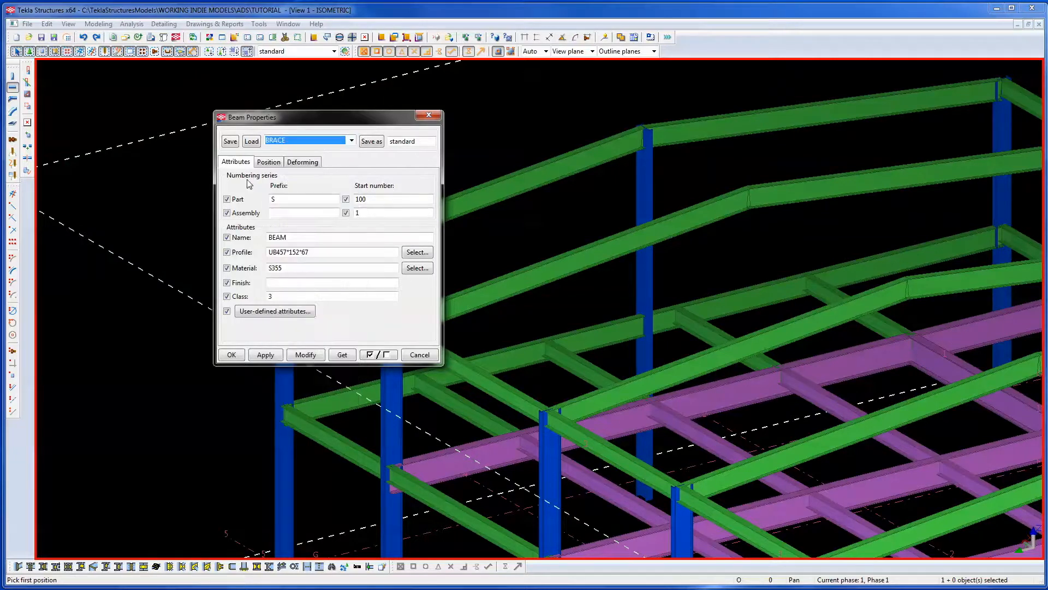
pyautogui.click(251, 141)
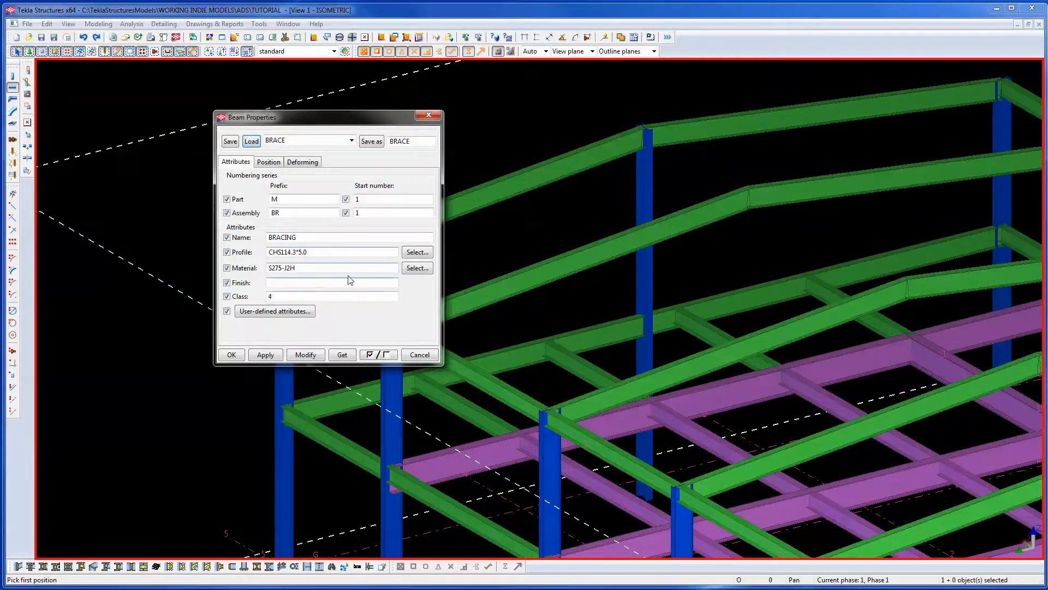
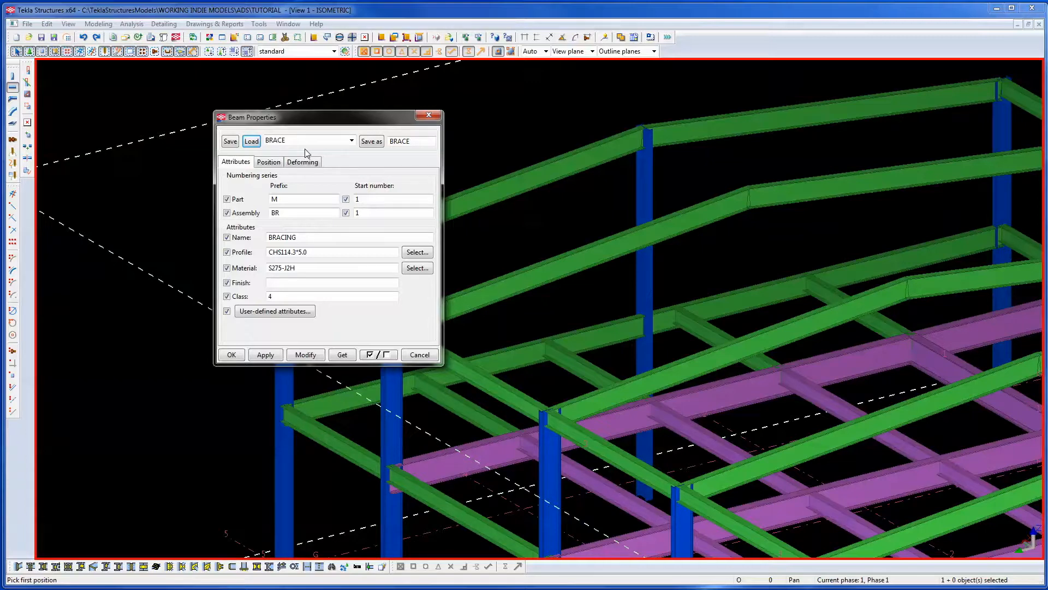
# Save the current bracing beam properties as a new settings file named MY BRACE and end the beam command.
pyautogui.click(351, 142)
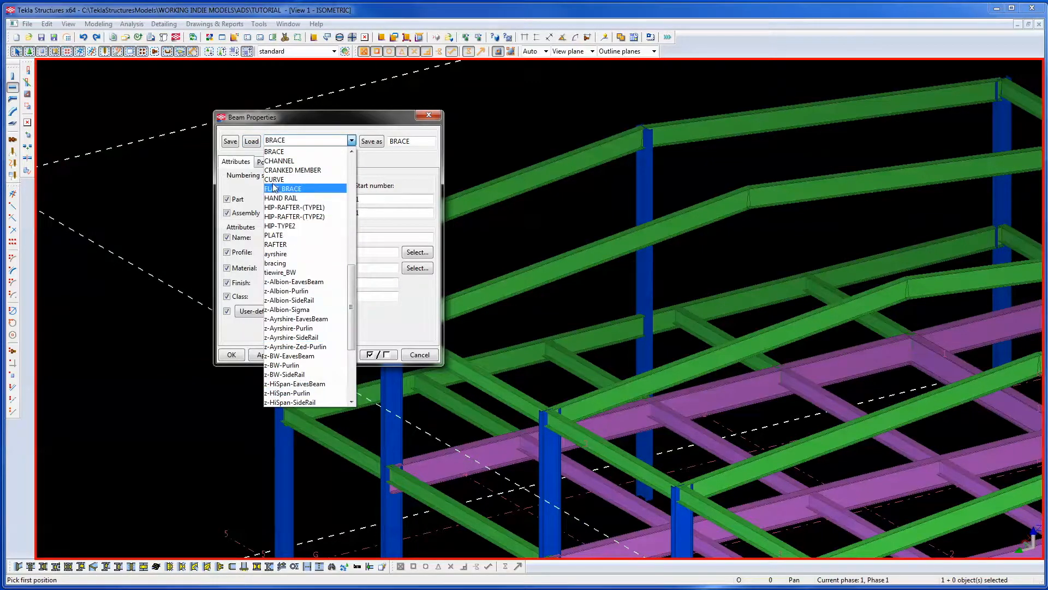
pyautogui.scroll(-5, 300, 317)
pyautogui.scroll(13, 284, 230)
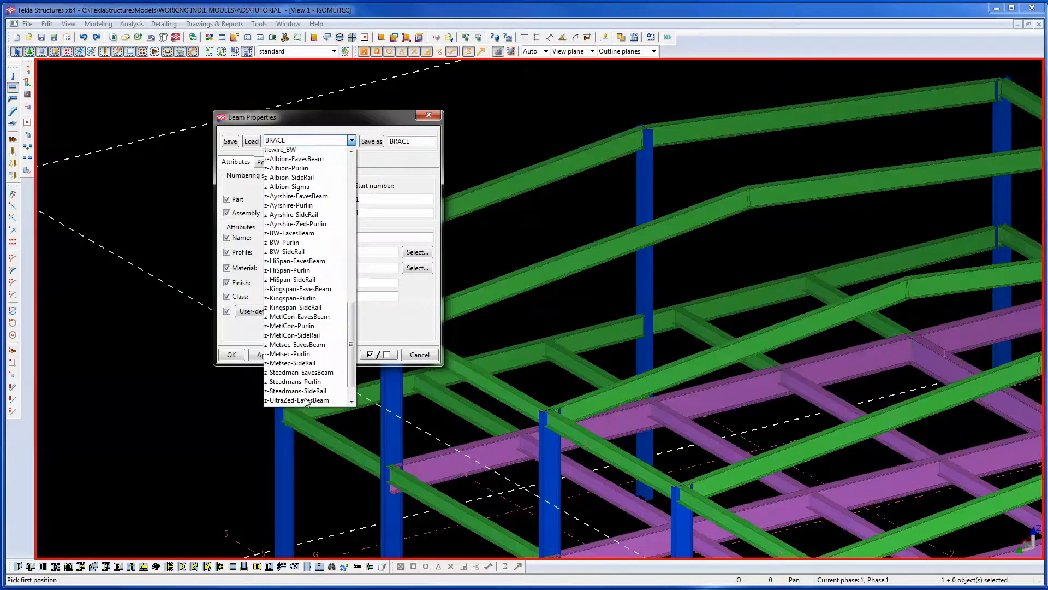
pyautogui.scroll(4, 279, 201)
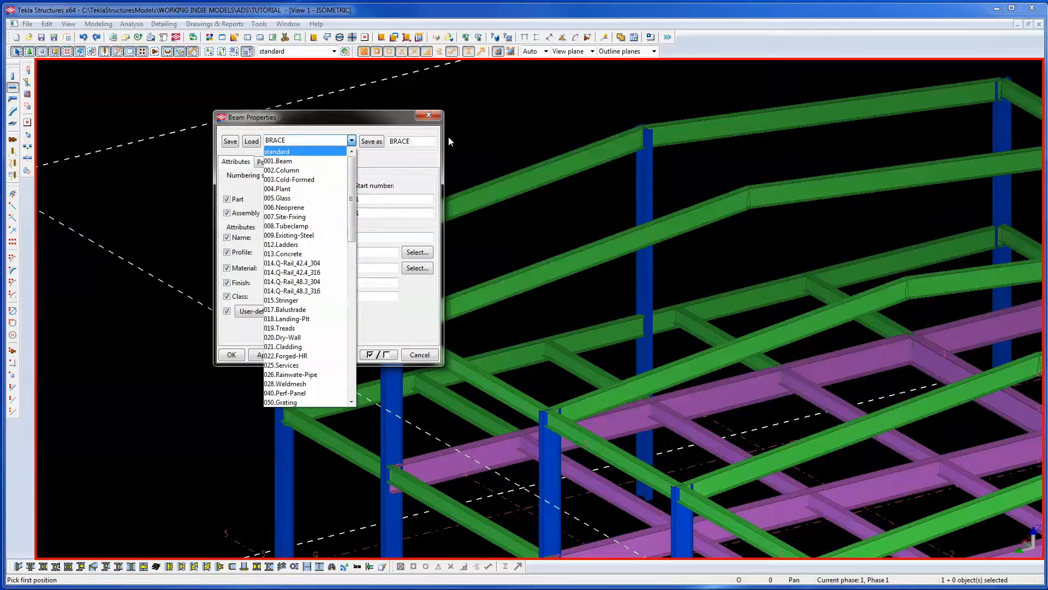
pyautogui.click(392, 143)
pyautogui.write('MY')
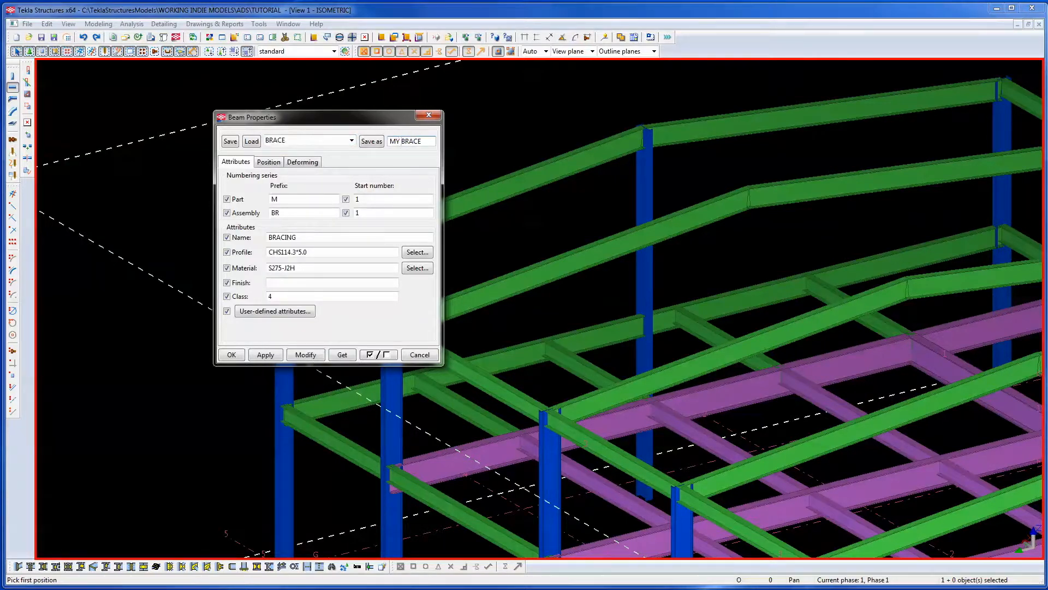
pyautogui.click(369, 141)
pyautogui.rightClick(539, 104)
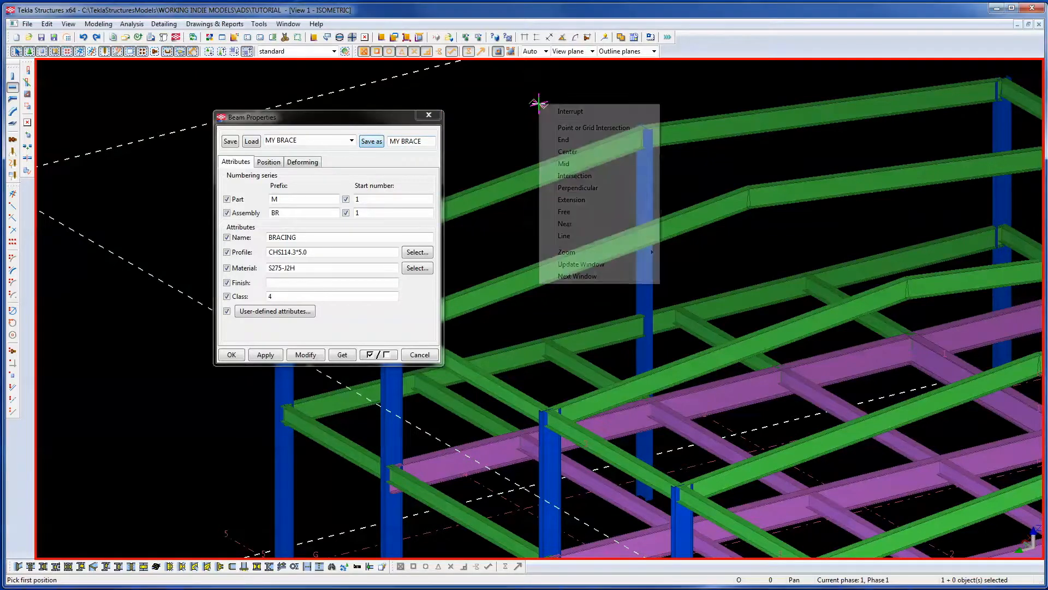
pyautogui.click(570, 111)
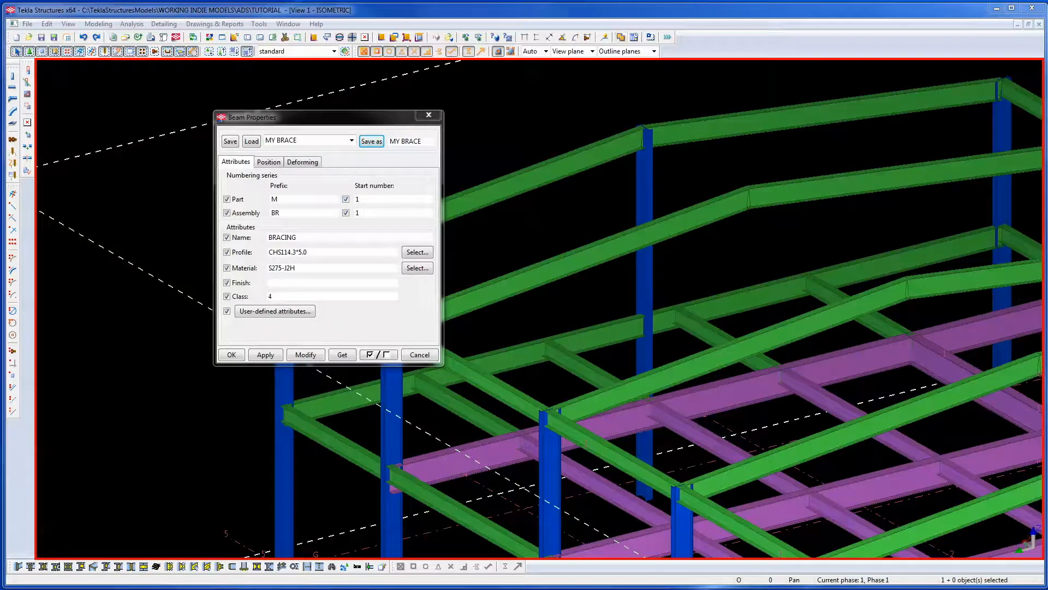
# Copy MY BRACE.prt and MY BRACE.prt.more from the attributes folder of the TUTORIAL model in Windows Explorer.
pyautogui.moveTo(1047, 107); pyautogui.dragTo(416, 51)
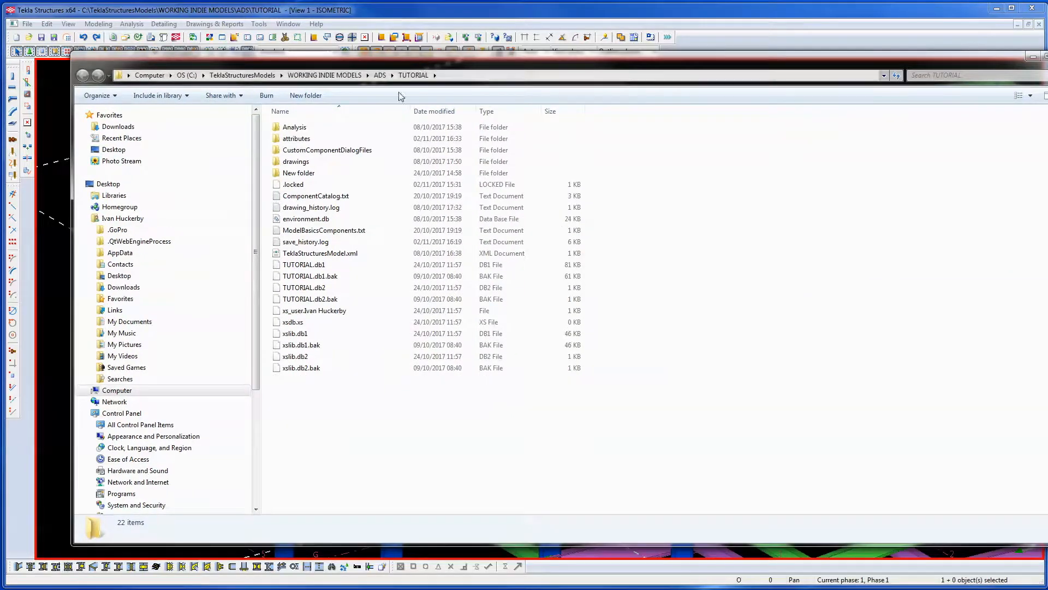
pyautogui.doubleClick(303, 139)
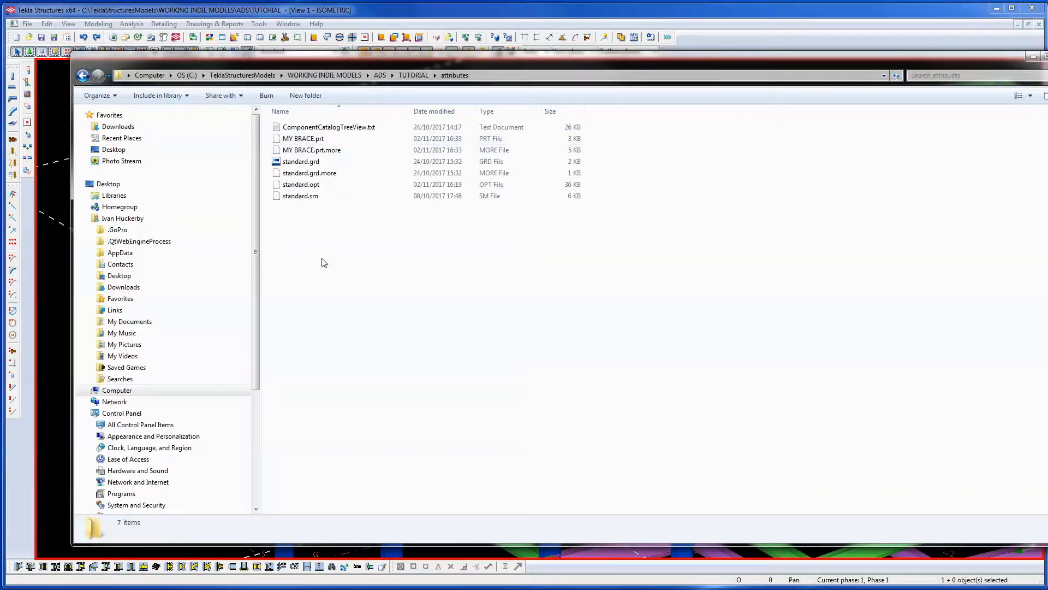
pyautogui.click(302, 143)
pyautogui.keyDown('ctrl'); pyautogui.click(302, 151); pyautogui.keyUp('ctrl')
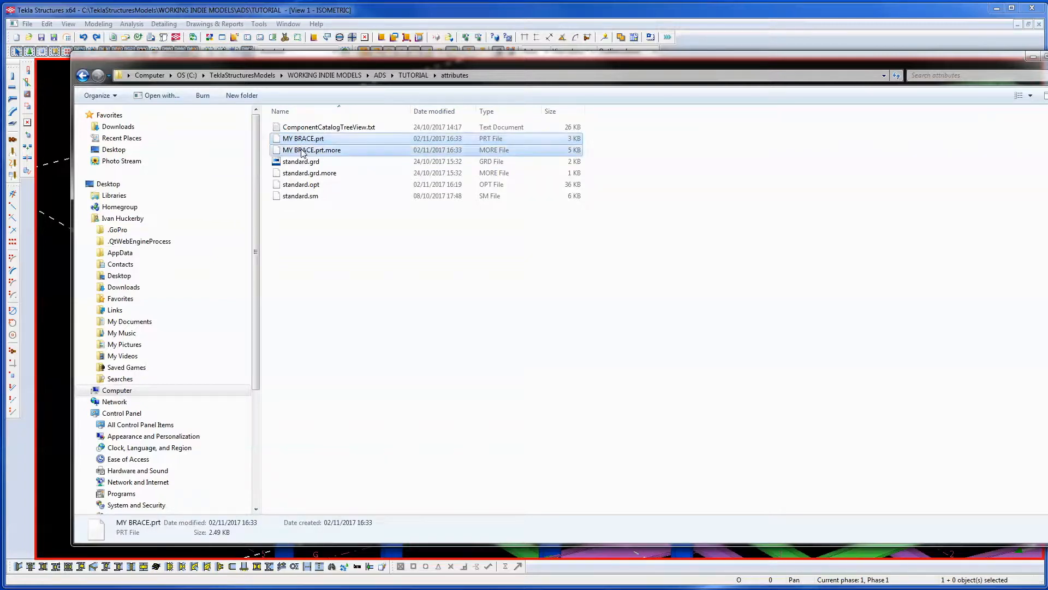
pyautogui.rightClick(302, 152)
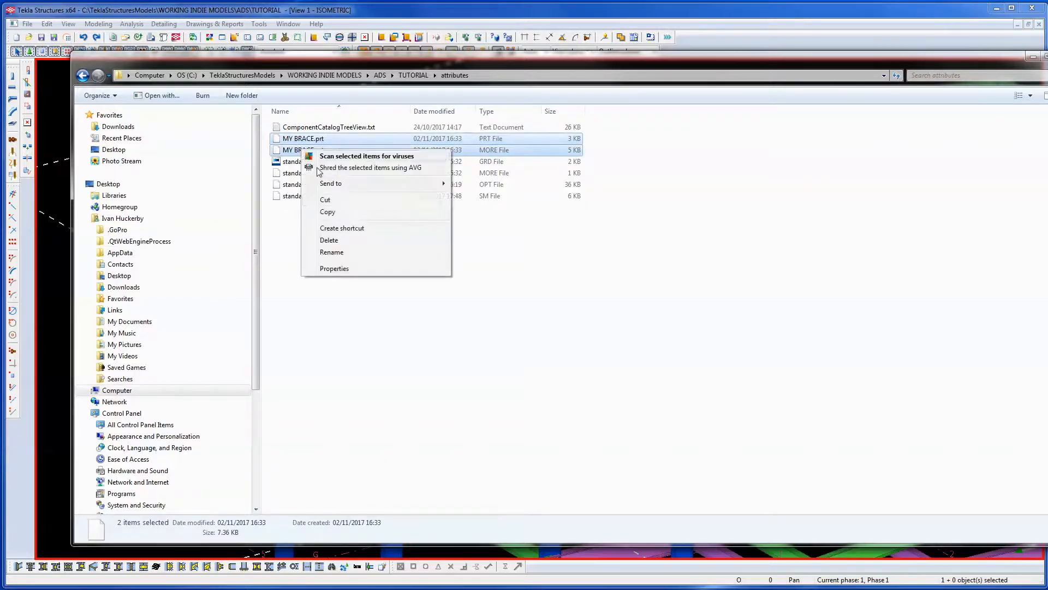
pyautogui.click(328, 212)
# Paste the copied MY BRACE files into C:\TeklaStructures\V17_Firm-Folder and return to the Tekla Structures model.
pyautogui.click(118, 389)
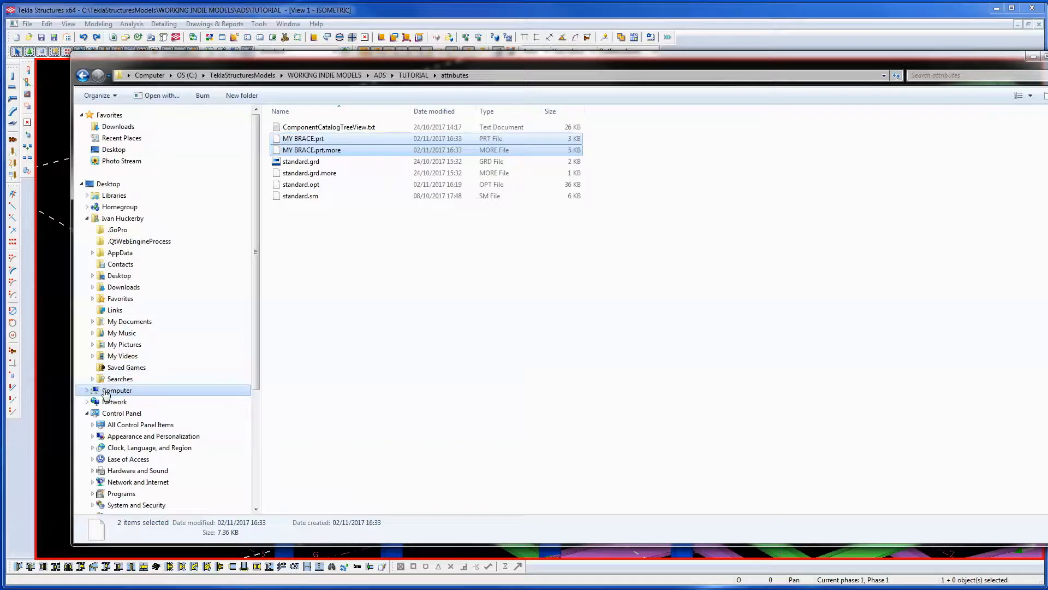
pyautogui.click(318, 141)
pyautogui.doubleClick(318, 141)
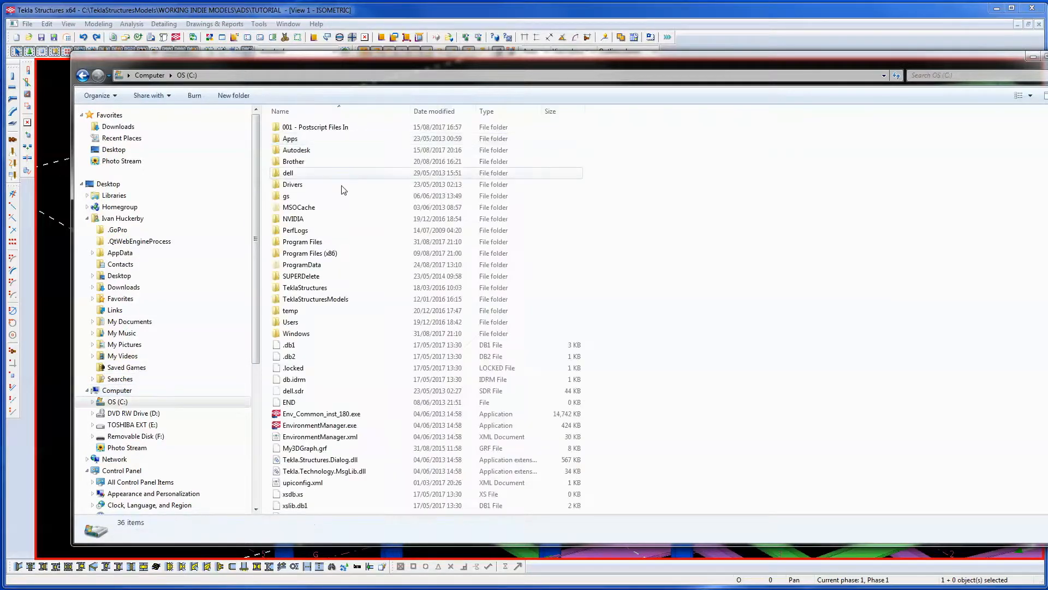
pyautogui.doubleClick(297, 286)
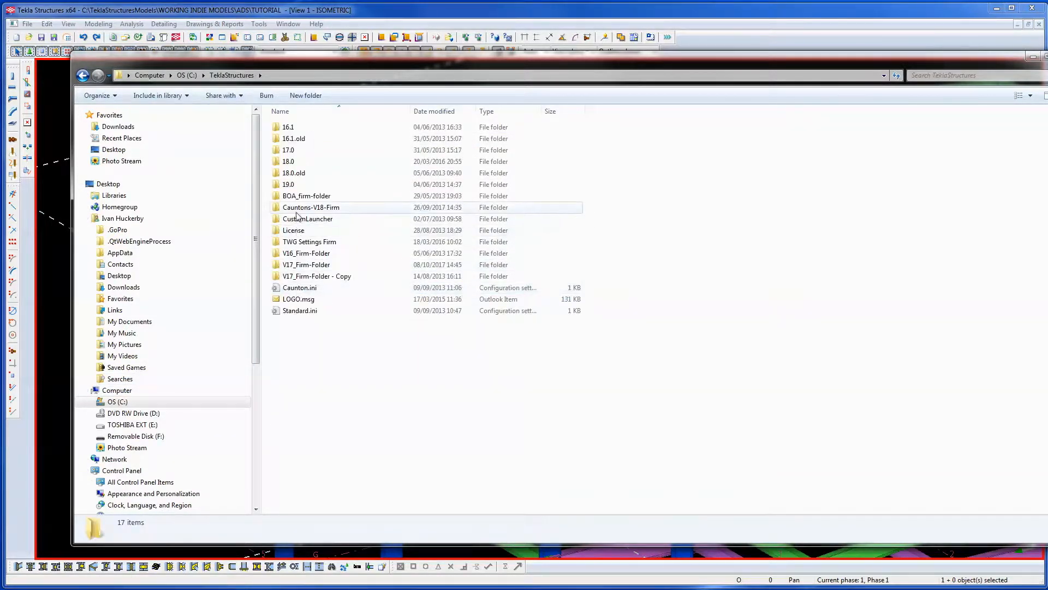
pyautogui.doubleClick(299, 266)
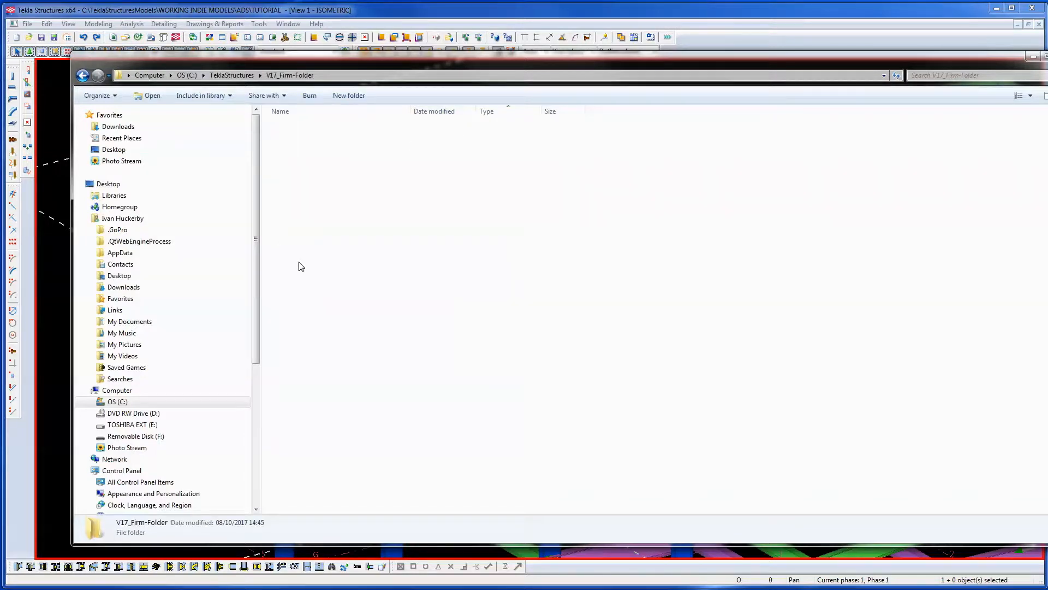
pyautogui.rightClick(750, 231)
pyautogui.click(778, 303)
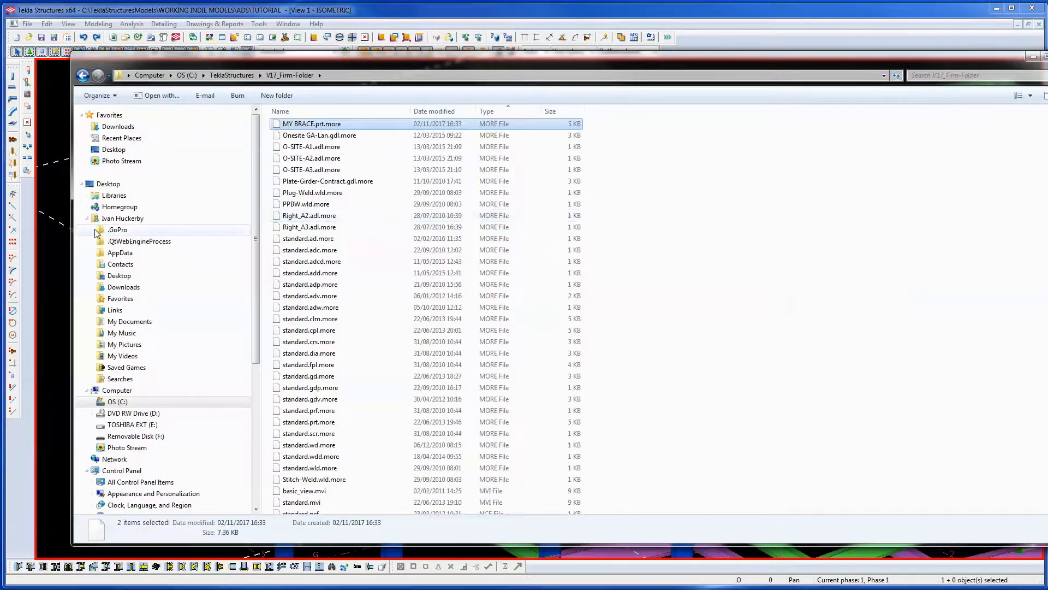
pyautogui.click(693, 186)
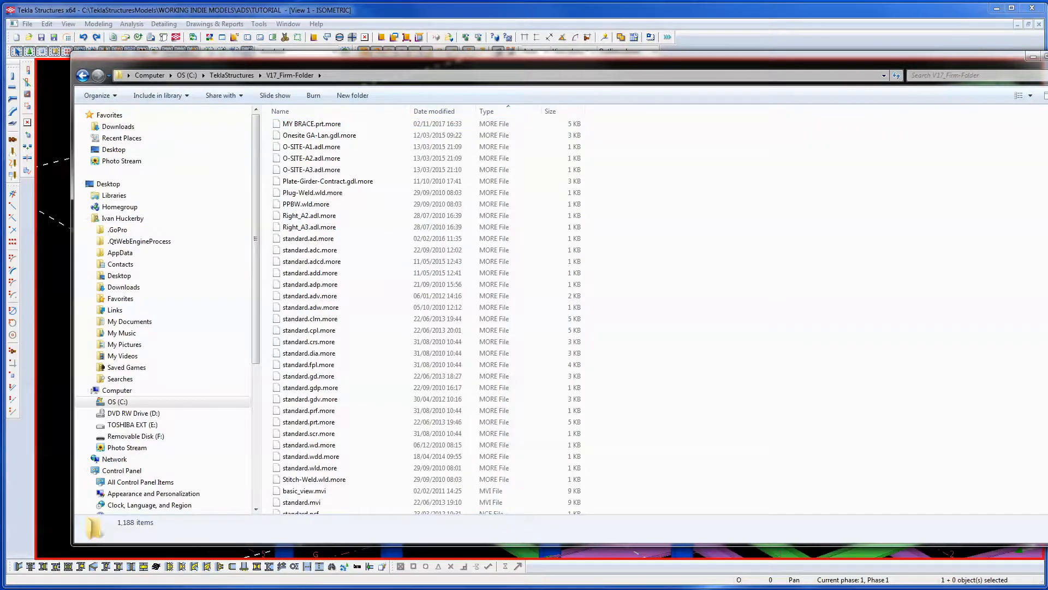
pyautogui.click(1033, 57)
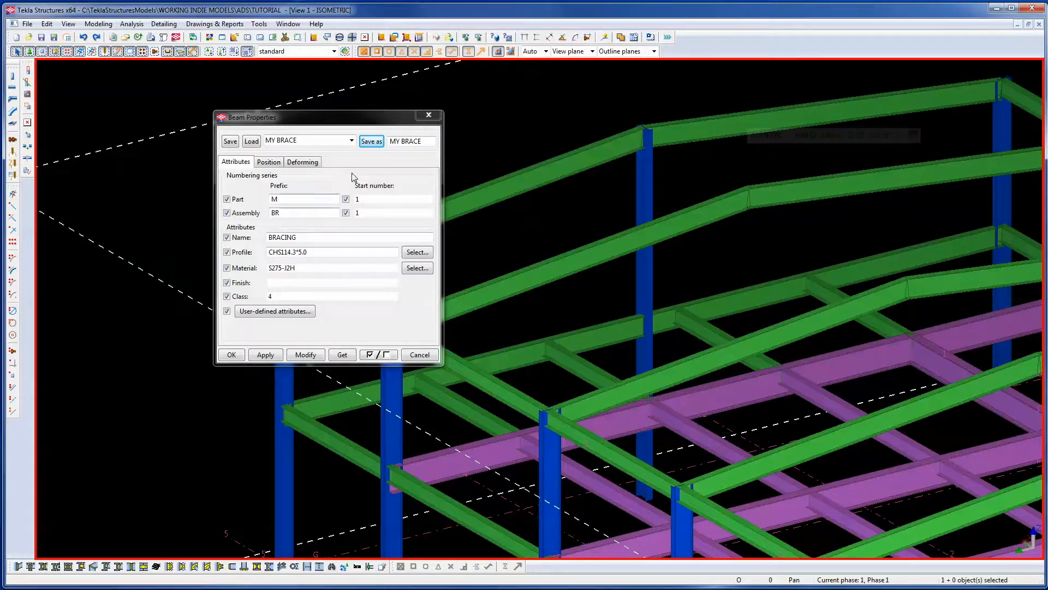
# Restart the beam command and set the bracing material to grade S355J2H from the material catalogue.
pyautogui.click(427, 115)
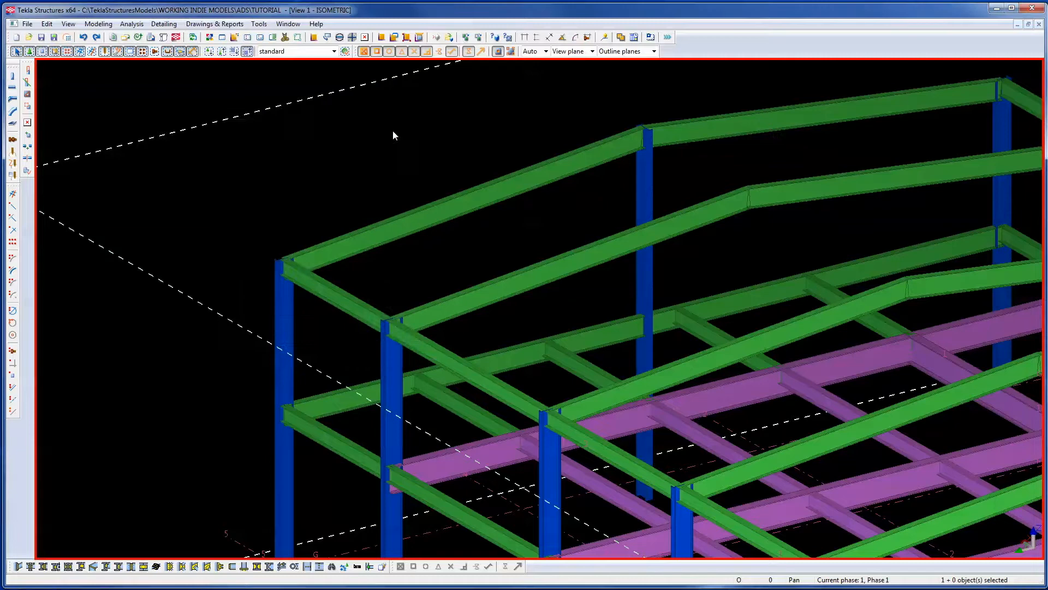
pyautogui.scroll(-3, 328, 233)
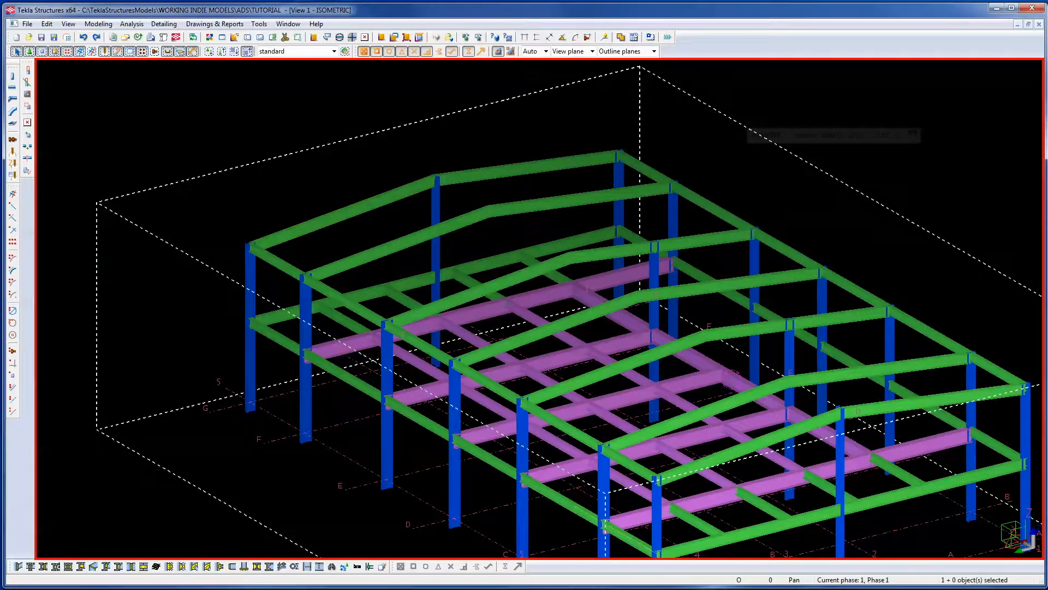
pyautogui.doubleClick(13, 88)
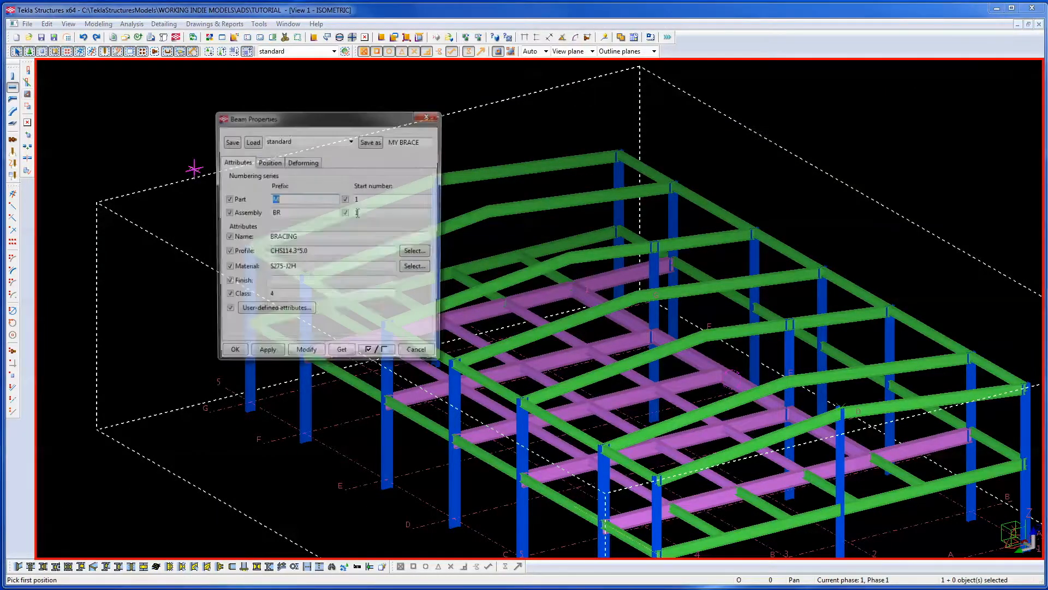
pyautogui.click(264, 353)
pyautogui.click(282, 283)
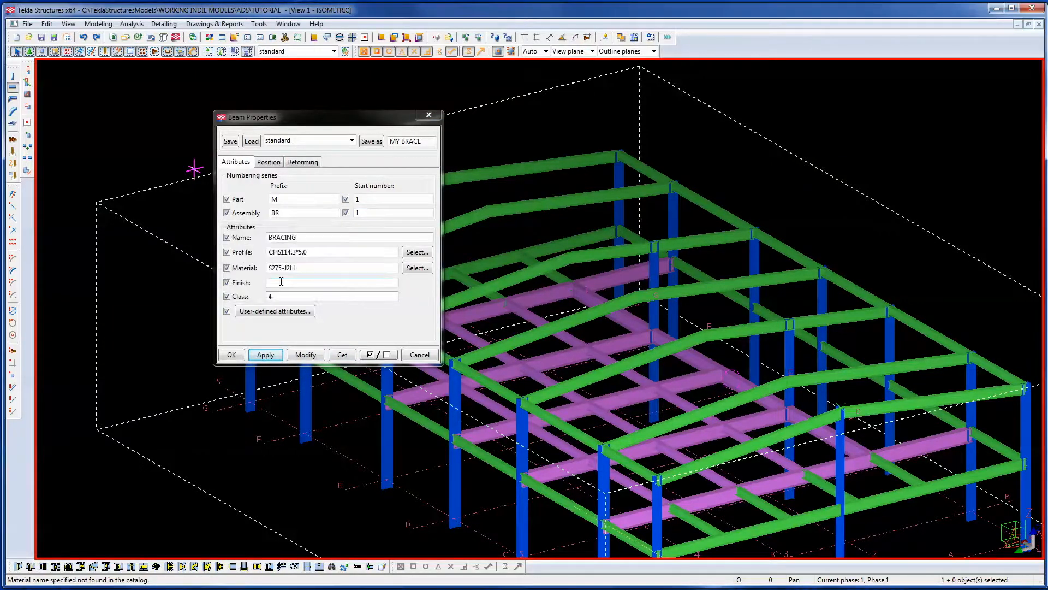
pyautogui.click(408, 270)
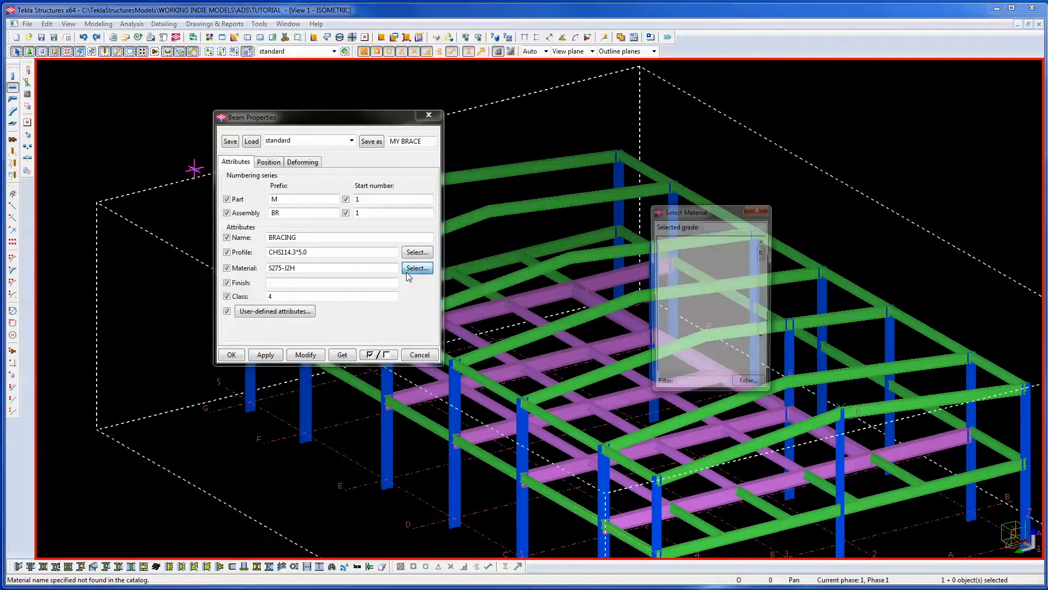
pyautogui.moveTo(762, 253); pyautogui.dragTo(762, 288)
pyautogui.scroll(-2, 689, 315)
pyautogui.scroll(-5, 689, 315)
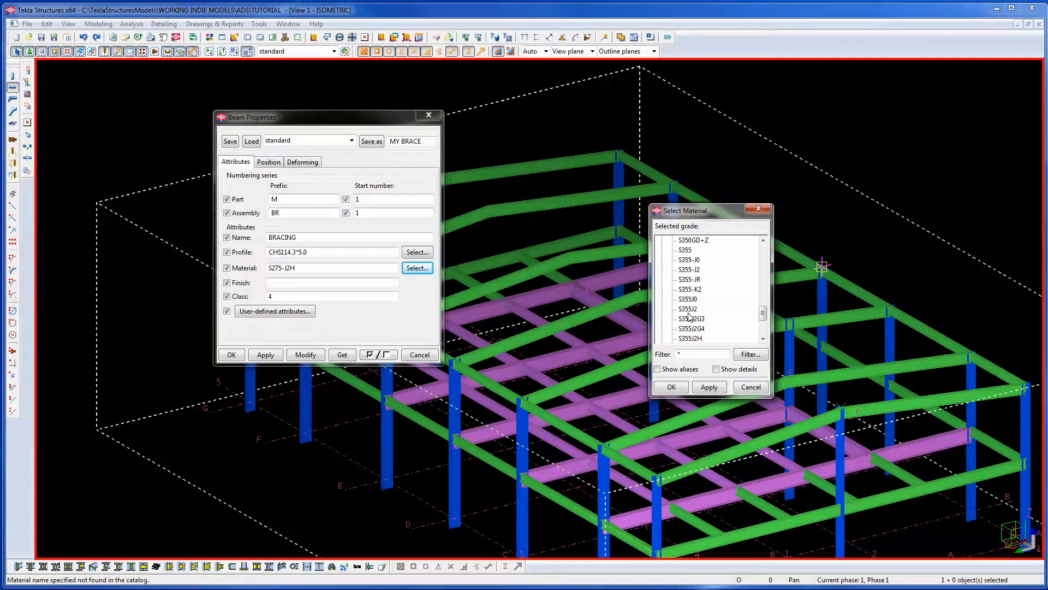
pyautogui.doubleClick(689, 337)
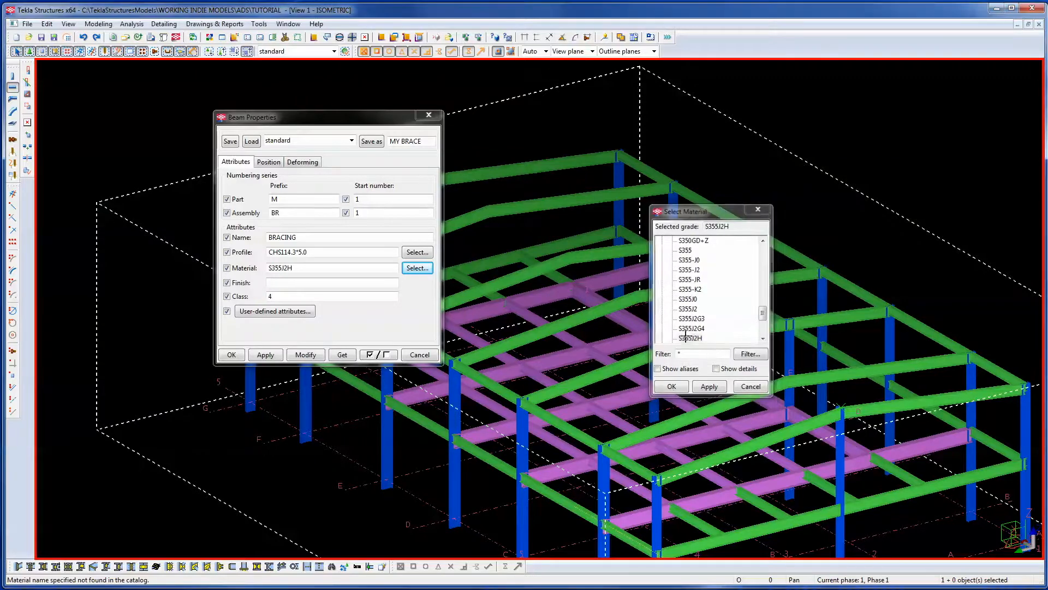
pyautogui.click(266, 355)
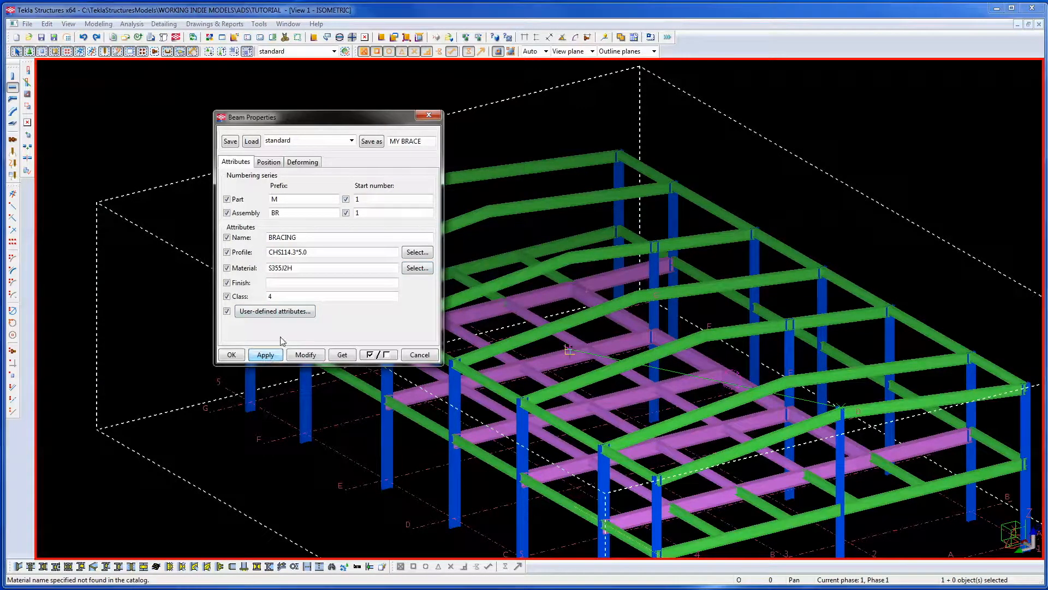
pyautogui.click(427, 117)
pyautogui.scroll(5, 358, 211)
pyautogui.scroll(4, 332, 221)
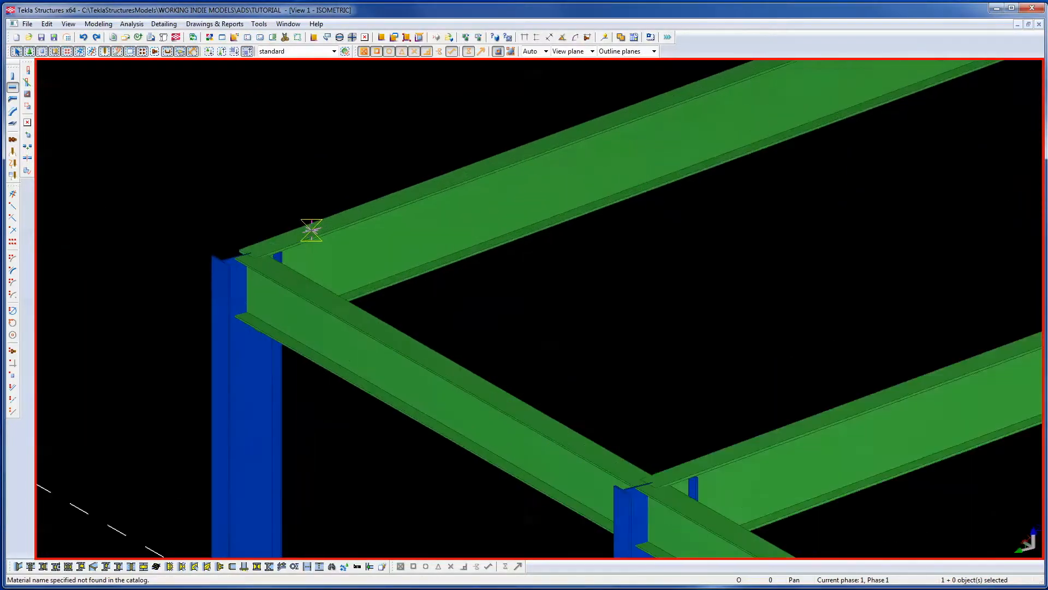
pyautogui.click(244, 260)
pyautogui.scroll(-6, 246, 254)
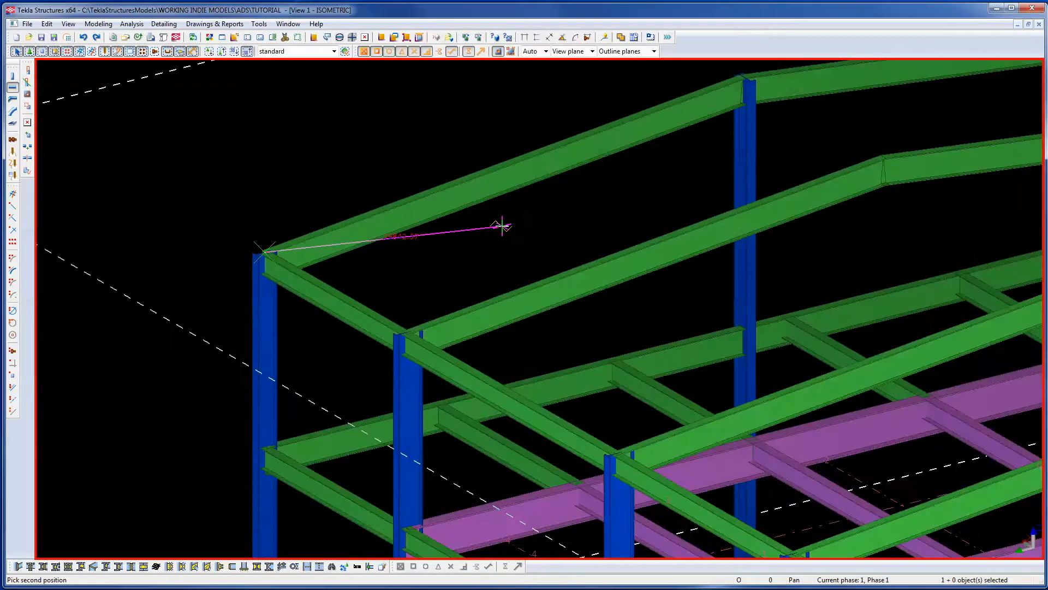
pyautogui.moveTo(545, 225); pyautogui.dragTo(457, 271, button='middle')
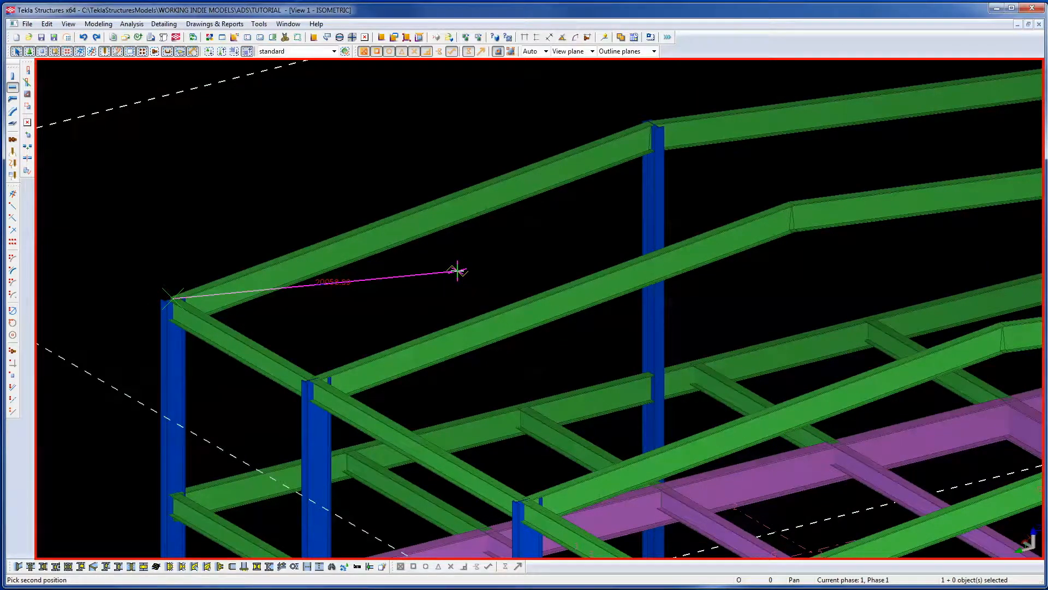
pyautogui.rightClick(457, 272)
pyautogui.click(492, 276)
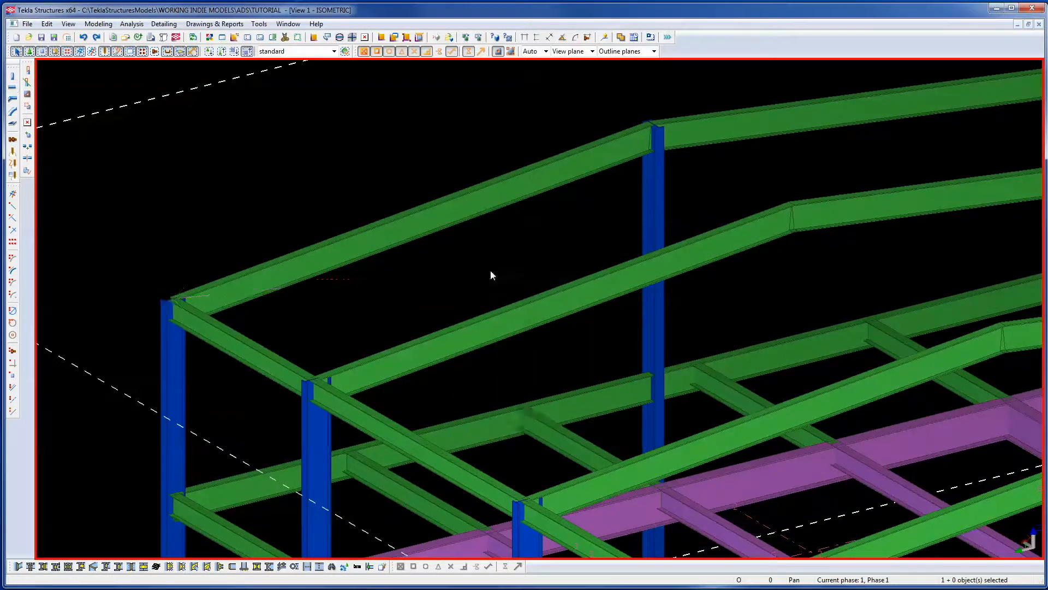
# Set the divided line points command to create 1 point for the roof bracing.
pyautogui.moveTo(371, 265); pyautogui.dragTo(391, 250, button='middle')
pyautogui.scroll(-4, 281, 269)
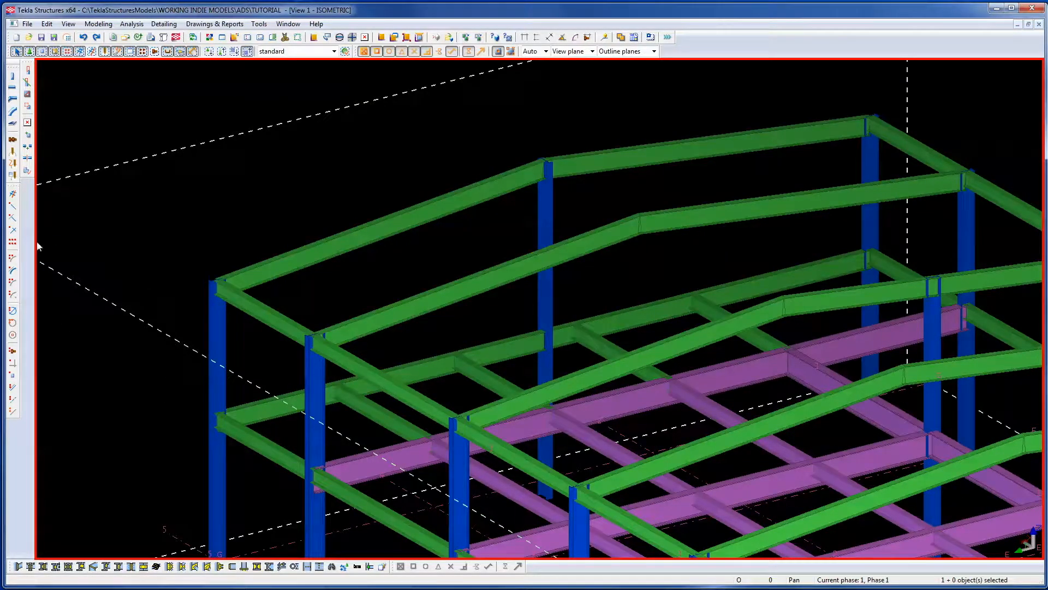
pyautogui.click(14, 399)
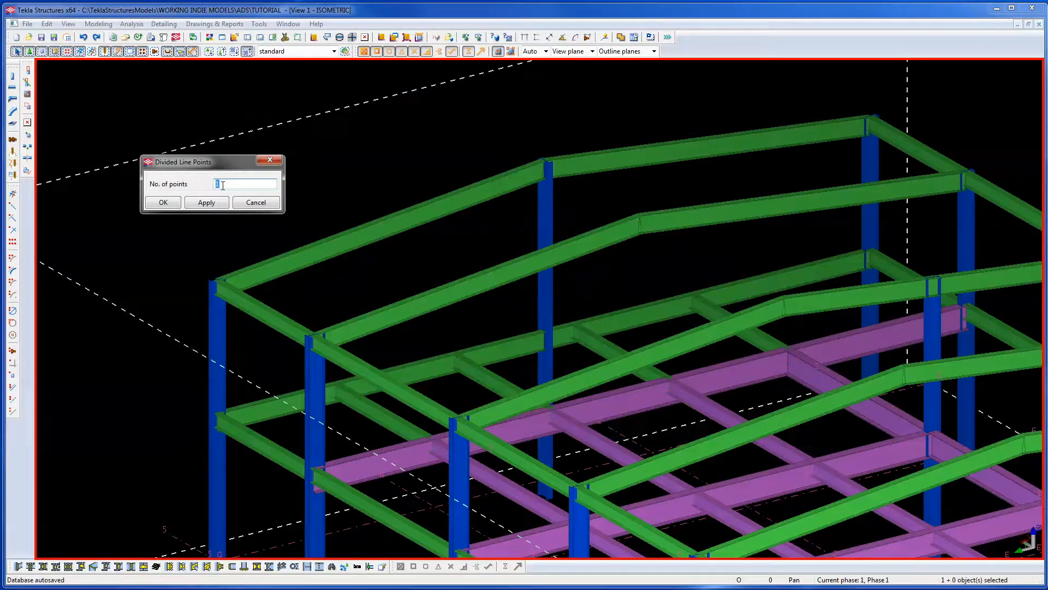
pyautogui.click(206, 206)
pyautogui.moveTo(435, 257); pyautogui.dragTo(574, 215, button='middle')
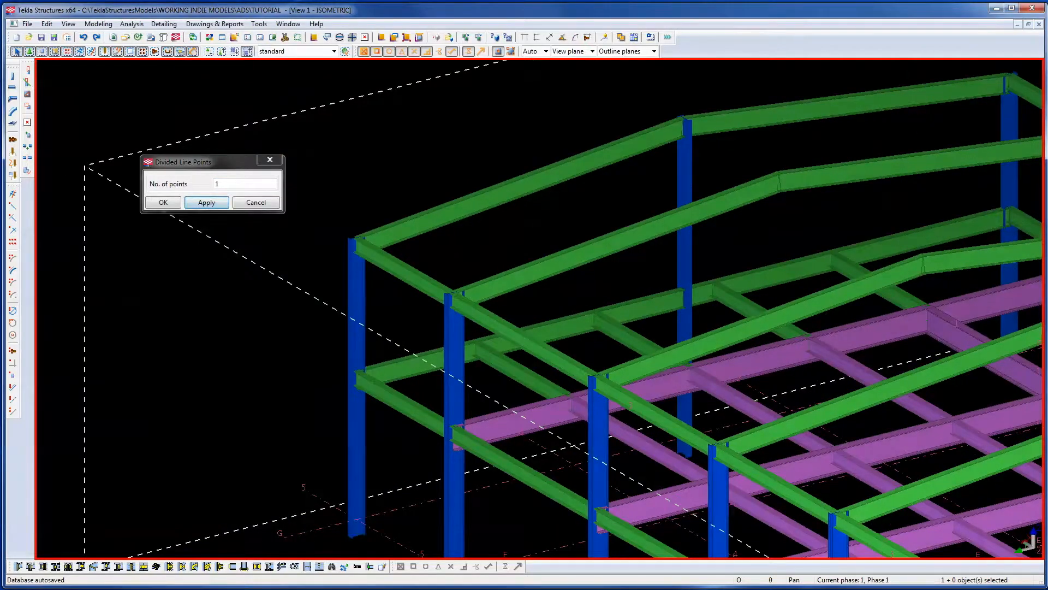
# Add a construction point midway along the second frame's rafter, dividing the line from its eaves column to the ridge.
pyautogui.click(12, 400)
pyautogui.scroll(10, 468, 281)
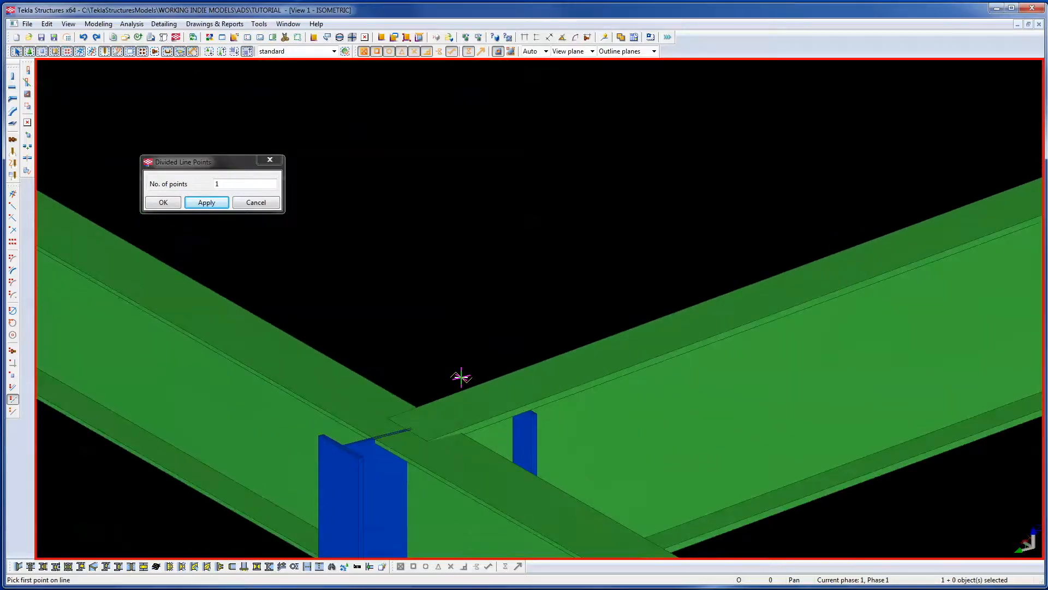
pyautogui.click(408, 426)
pyautogui.scroll(-3, 601, 259)
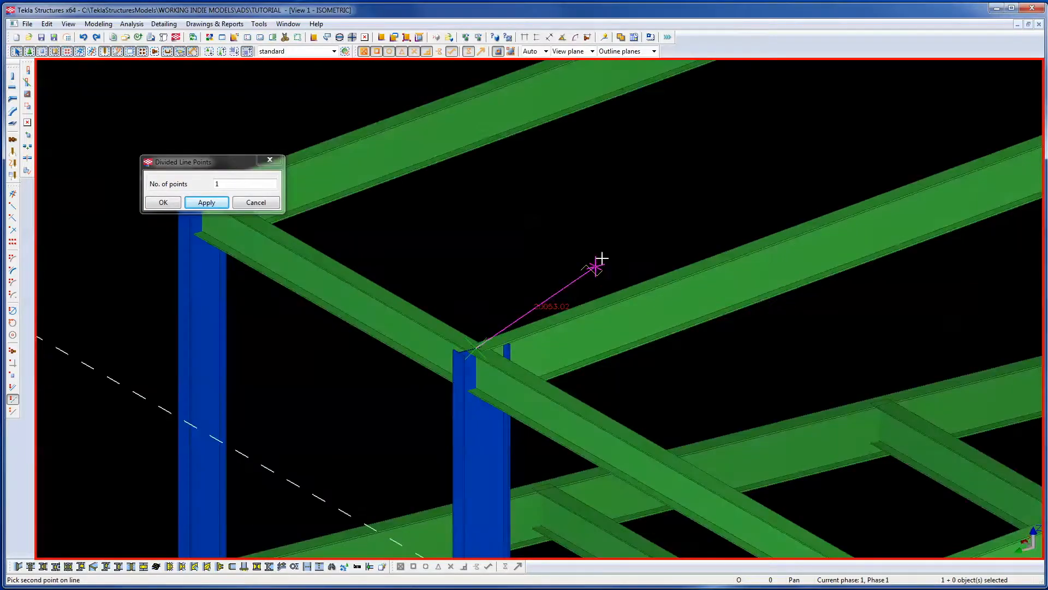
pyautogui.scroll(6, 666, 269)
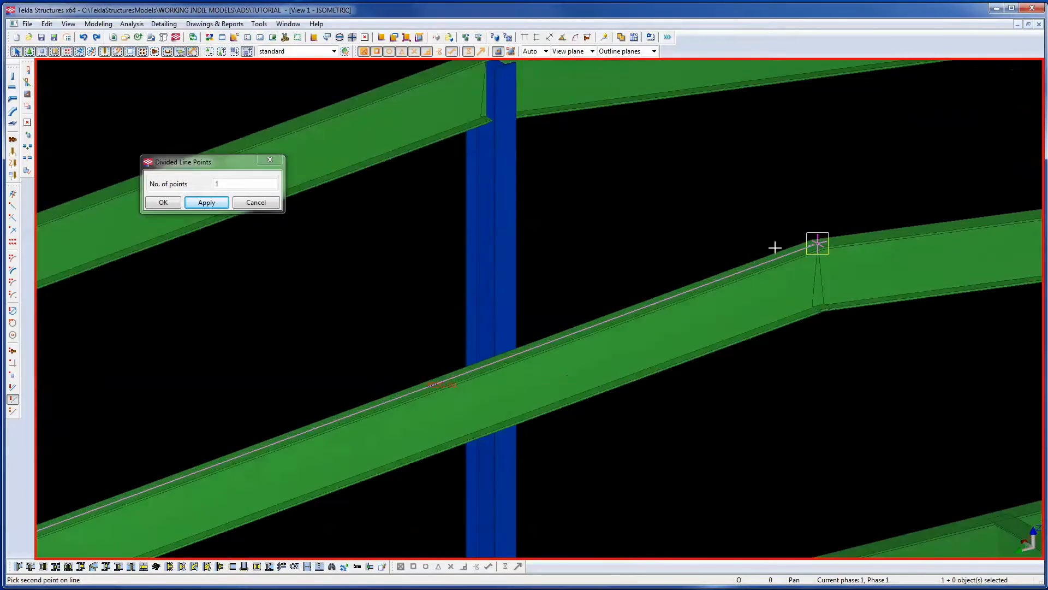
pyautogui.scroll(3, 775, 247)
pyautogui.click(811, 251)
pyautogui.rightClick(607, 226)
pyautogui.click(637, 234)
pyautogui.scroll(-3, 649, 244)
pyautogui.scroll(5, 697, 273)
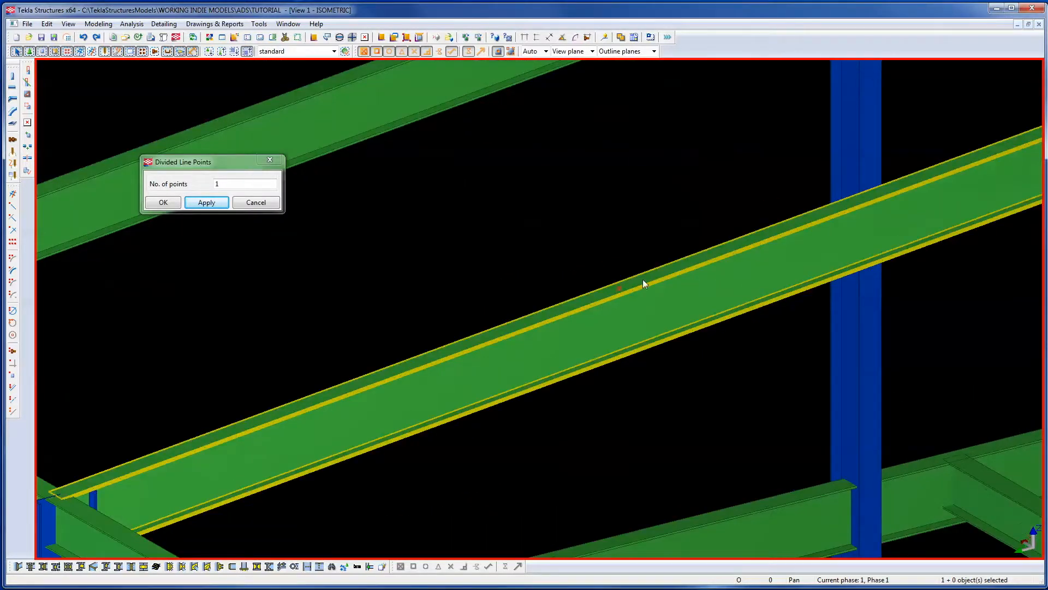
pyautogui.scroll(-5, 799, 227)
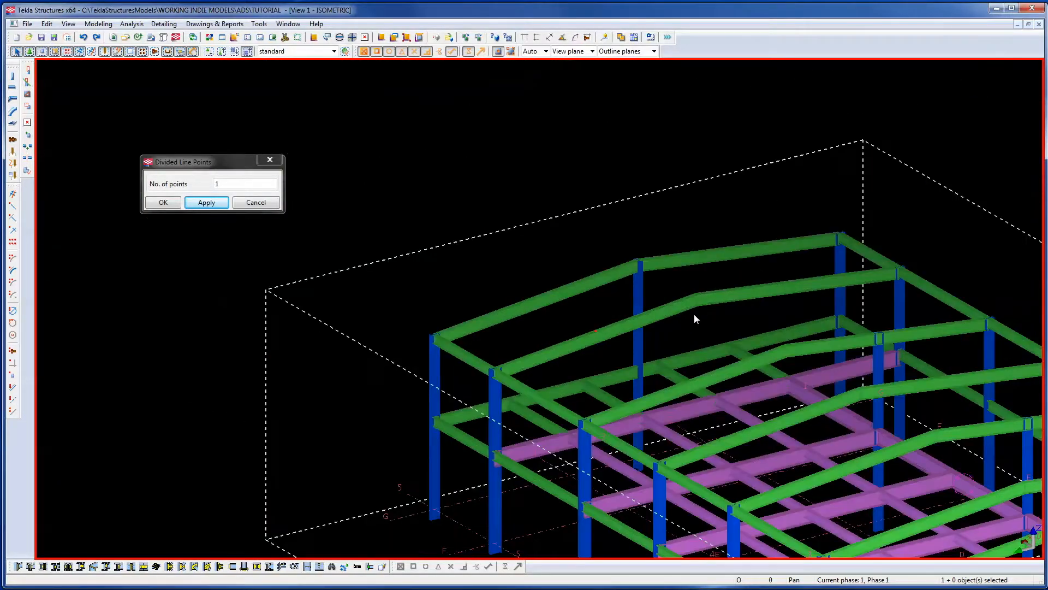
pyautogui.scroll(2, 576, 290)
pyautogui.scroll(1, 576, 290)
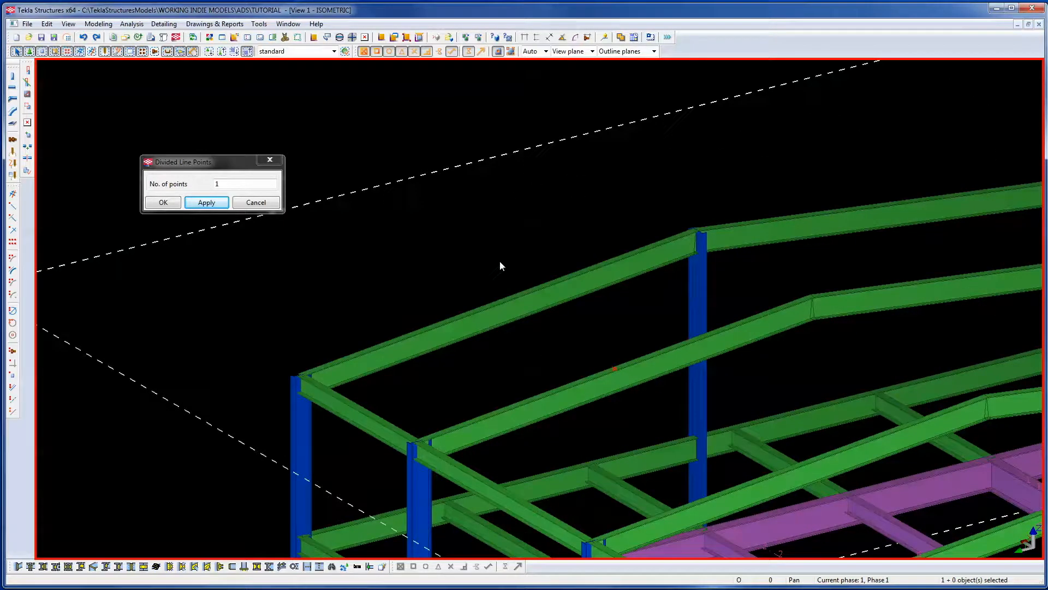
# In the Plan +3700 view, draw two separate sloping beams about 4000 mm and 3000 mm long near gridlines C and D, between gridlines 1 and 2.
pyautogui.hotkey('ctrl', 'Tab')
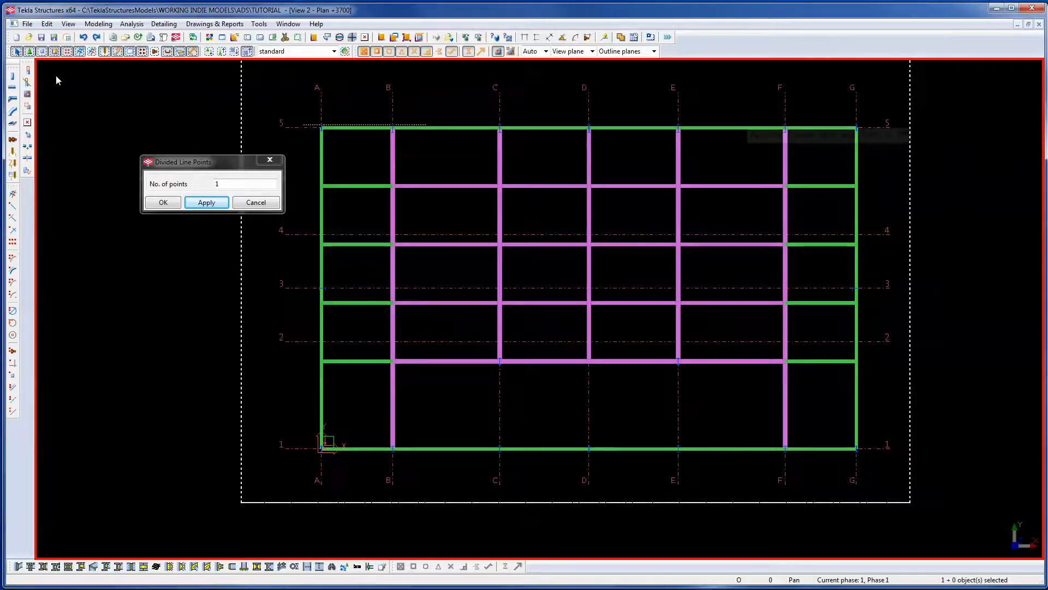
pyautogui.click(13, 88)
pyautogui.scroll(3, 500, 441)
pyautogui.click(516, 206)
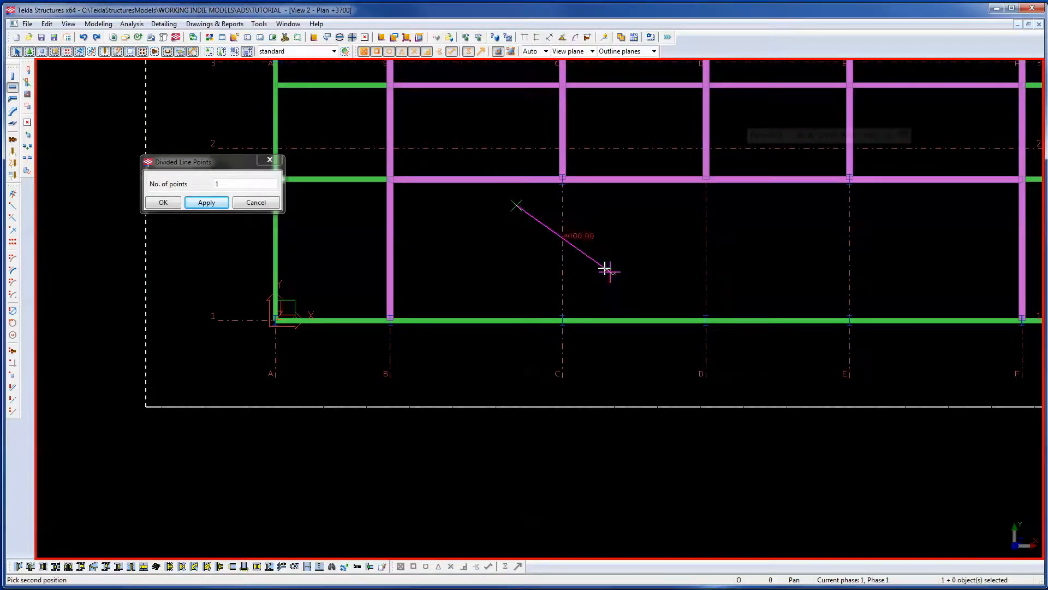
pyautogui.click(655, 261)
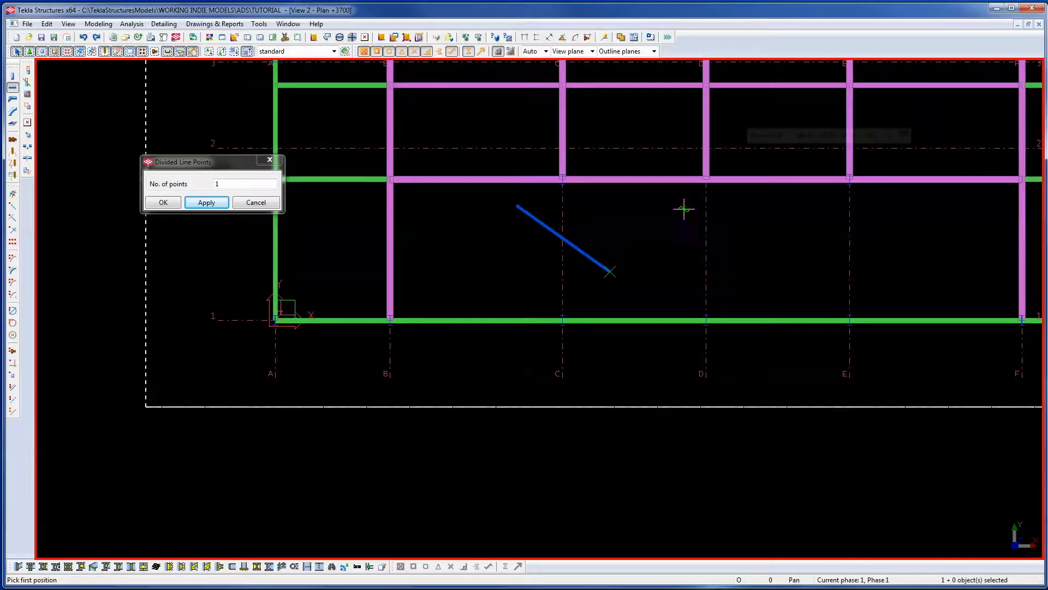
pyautogui.click(747, 217)
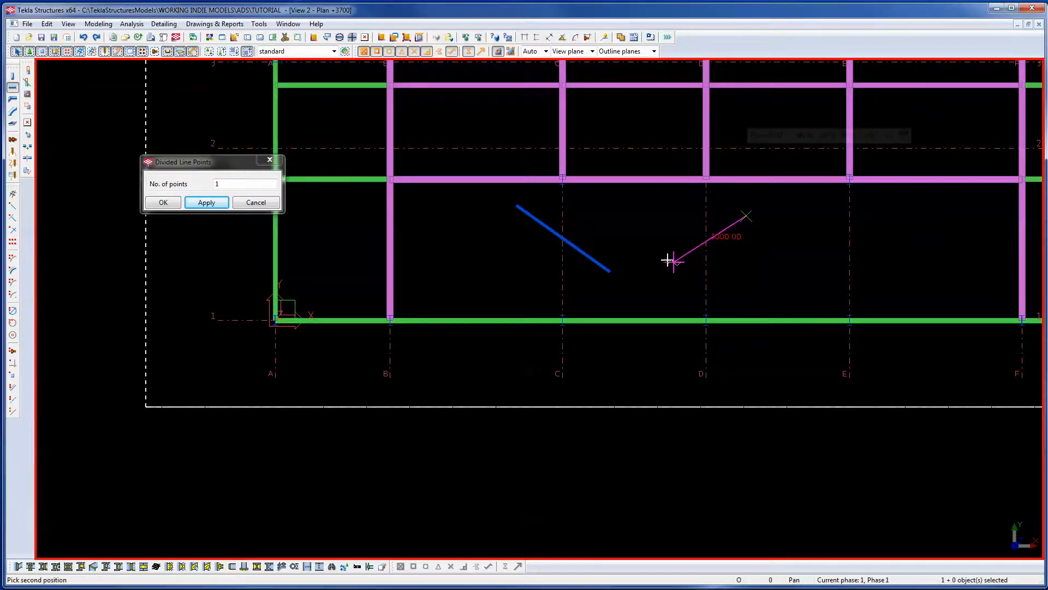
pyautogui.click(660, 240)
pyautogui.rightClick(775, 254)
pyautogui.click(790, 261)
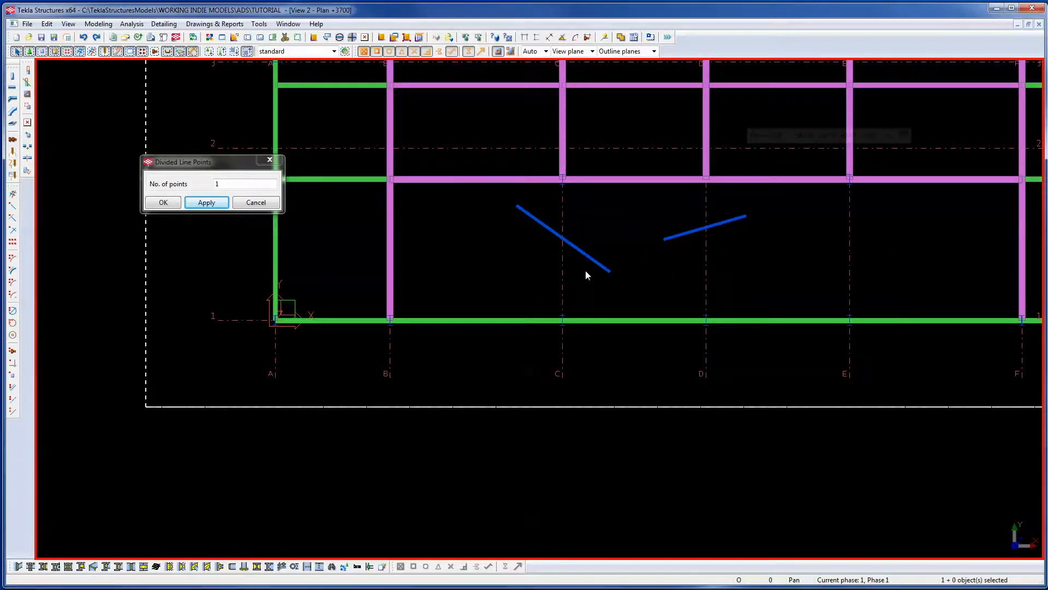
# Add a point at the intersection of the two sloping beams' part axes.
pyautogui.scroll(5, 585, 270)
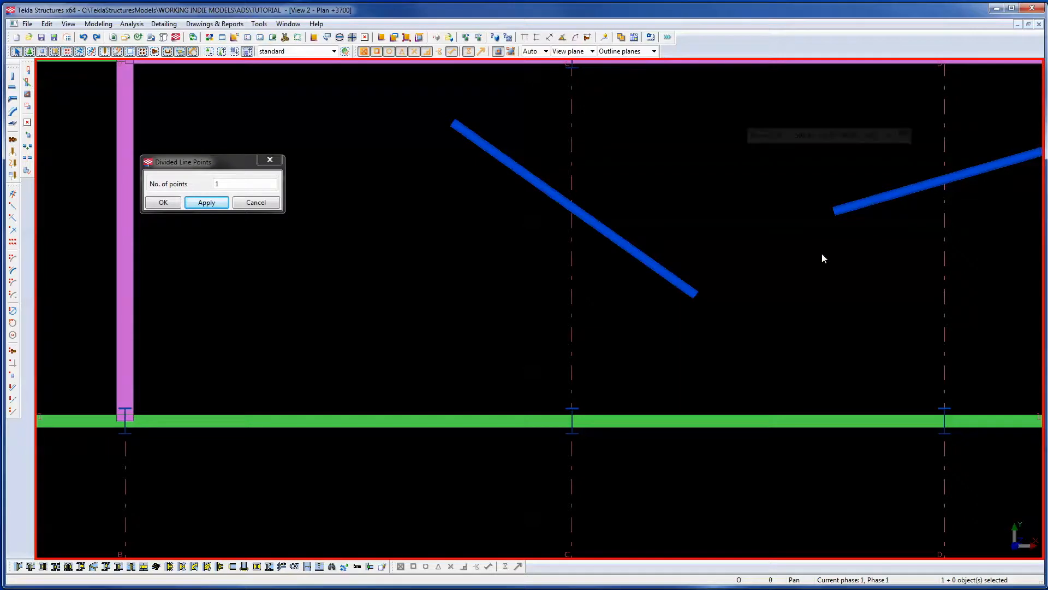
pyautogui.click(856, 211)
pyautogui.click(648, 263)
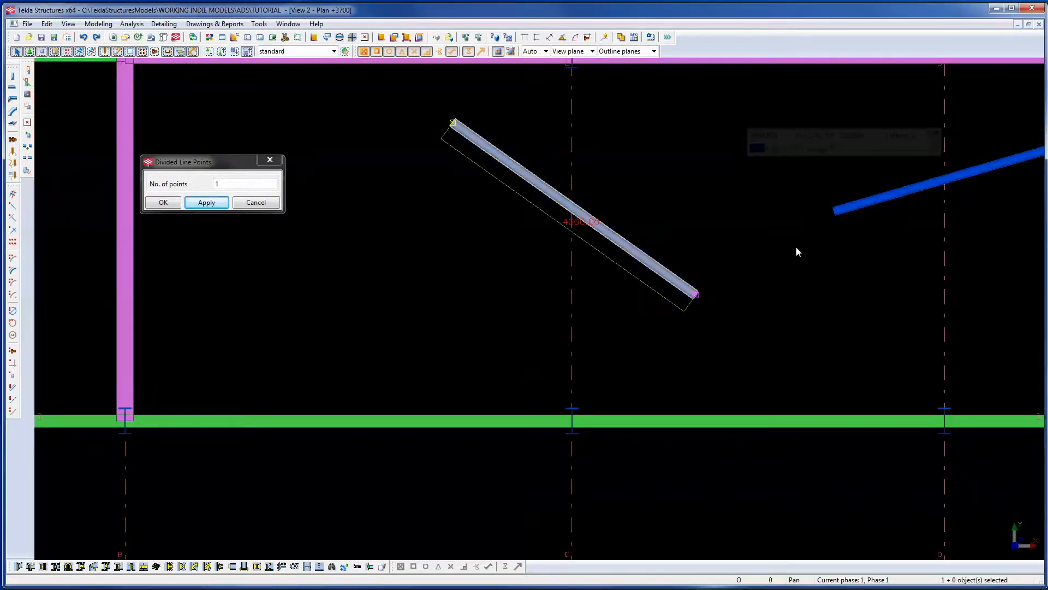
pyautogui.click(868, 207)
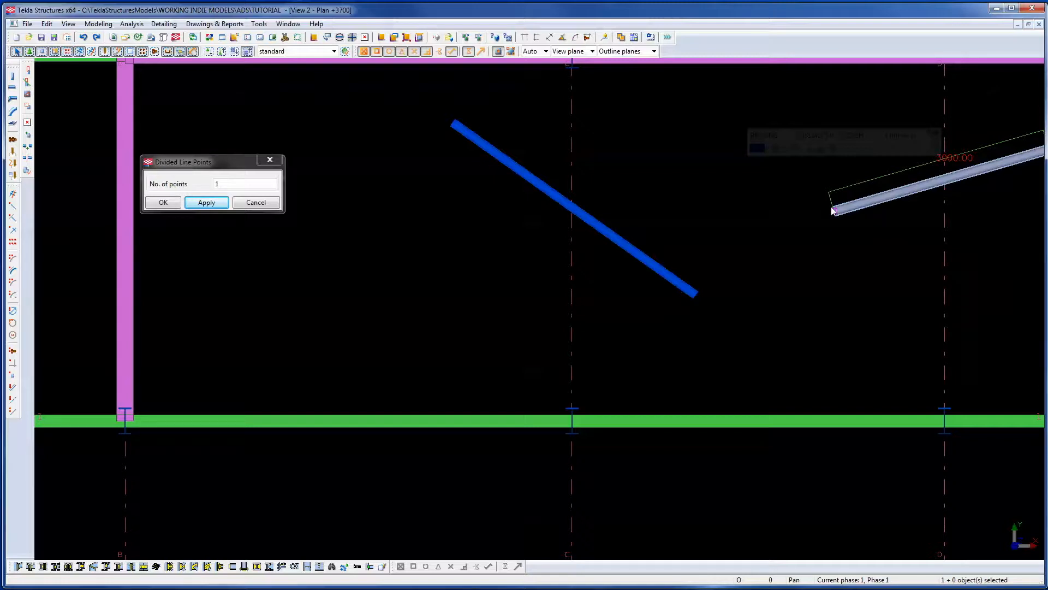
pyautogui.click(743, 292)
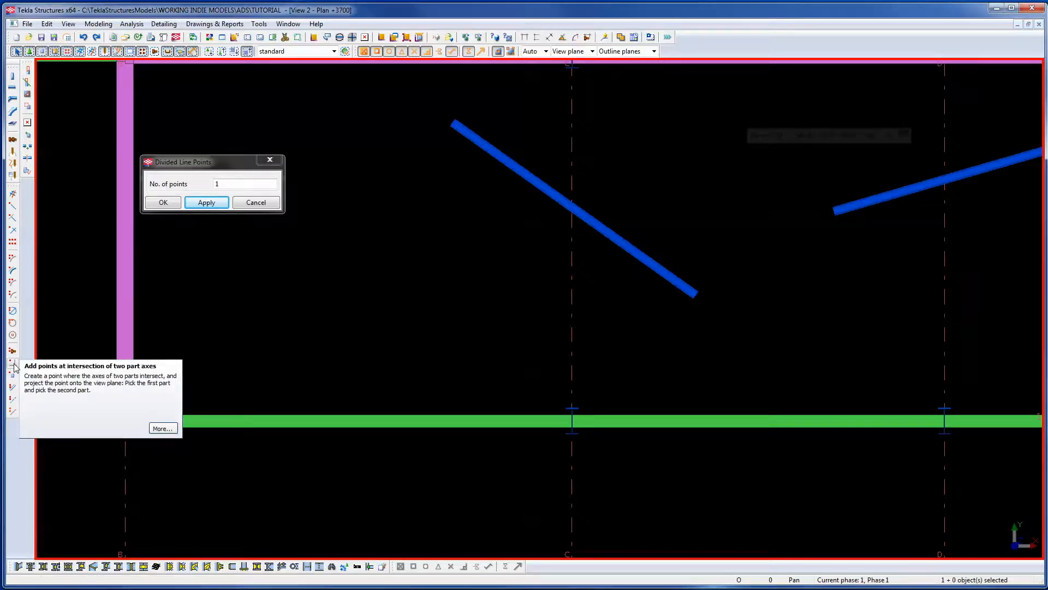
pyautogui.click(13, 363)
pyautogui.click(576, 218)
pyautogui.click(857, 203)
pyautogui.rightClick(707, 260)
pyautogui.click(734, 270)
# Extend the shorter beam by moving its near end handle to the intersection point on the longer beam.
pyautogui.moveTo(759, 187); pyautogui.dragTo(859, 255)
pyautogui.rightClick(785, 219)
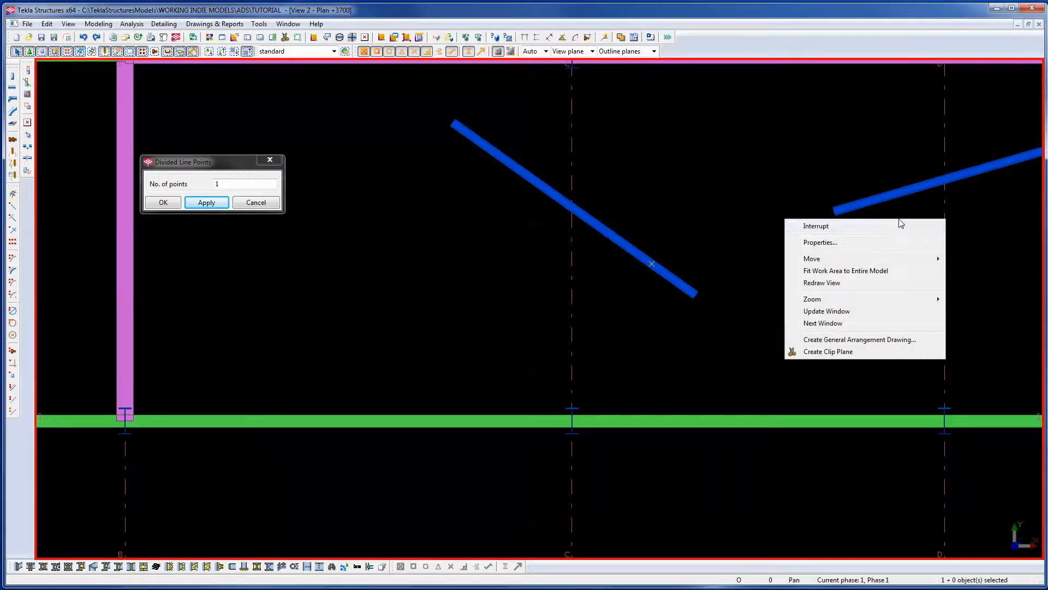
pyautogui.click(839, 225)
pyautogui.click(837, 210)
pyautogui.moveTo(757, 158); pyautogui.dragTo(858, 285)
pyautogui.rightClick(847, 256)
pyautogui.click(873, 330)
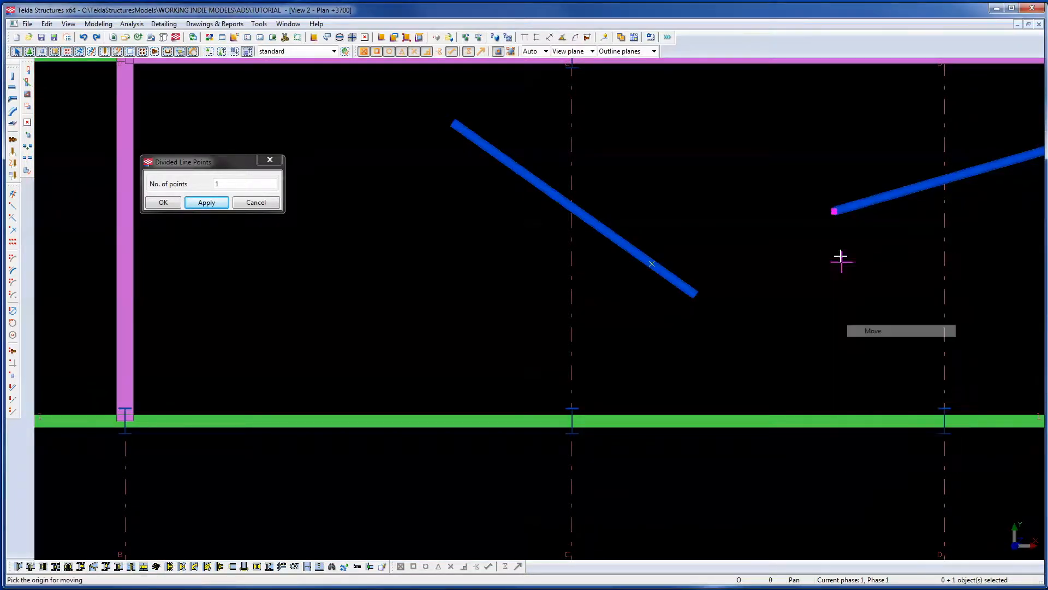
pyautogui.click(832, 217)
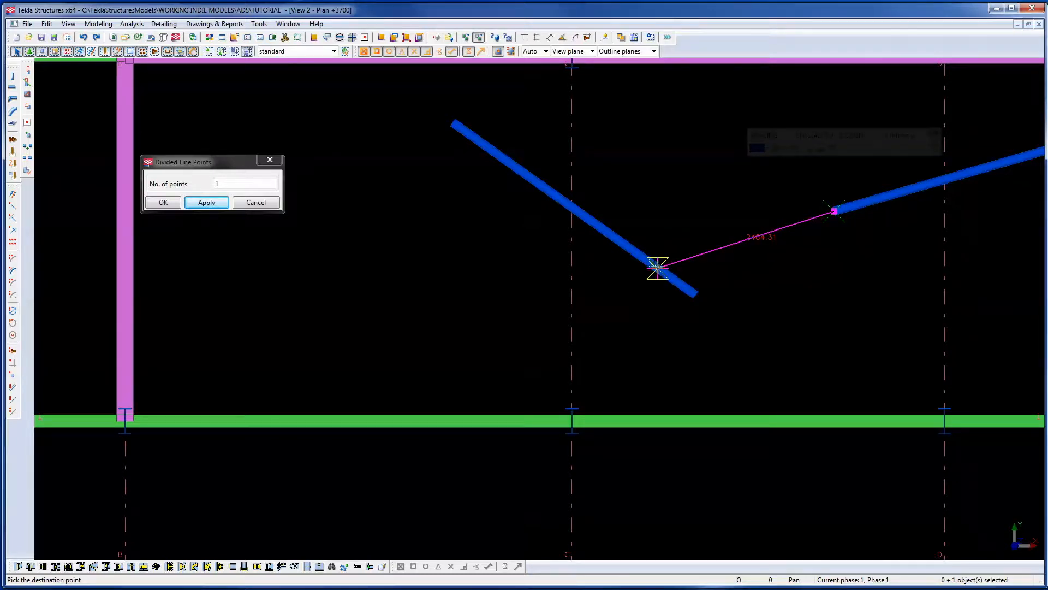
pyautogui.click(653, 264)
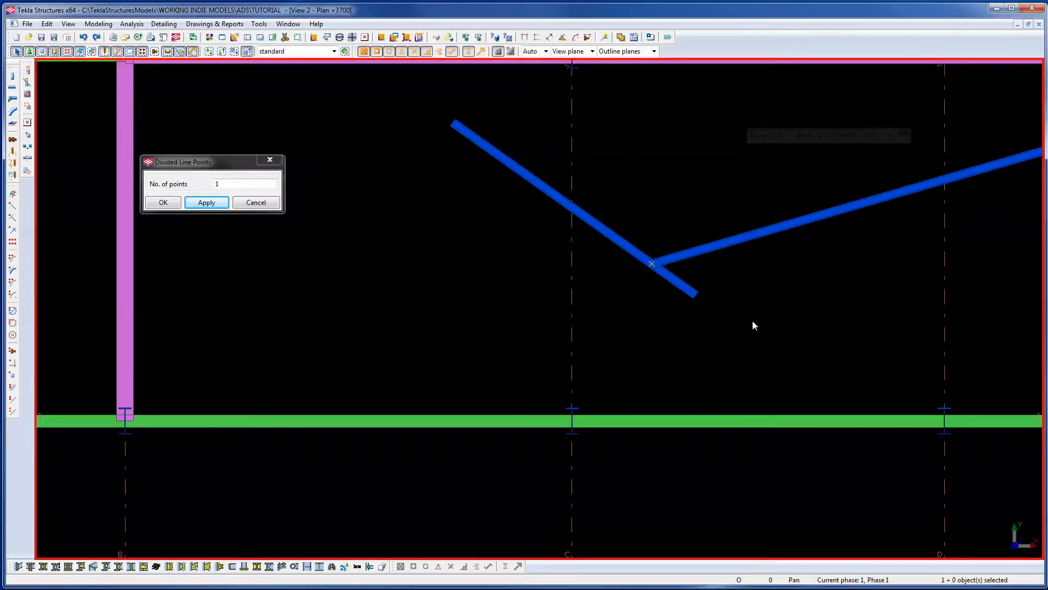
# Split the longer beam at the intersection point and delete the short piece beyond it.
pyautogui.click(27, 157)
pyautogui.click(675, 282)
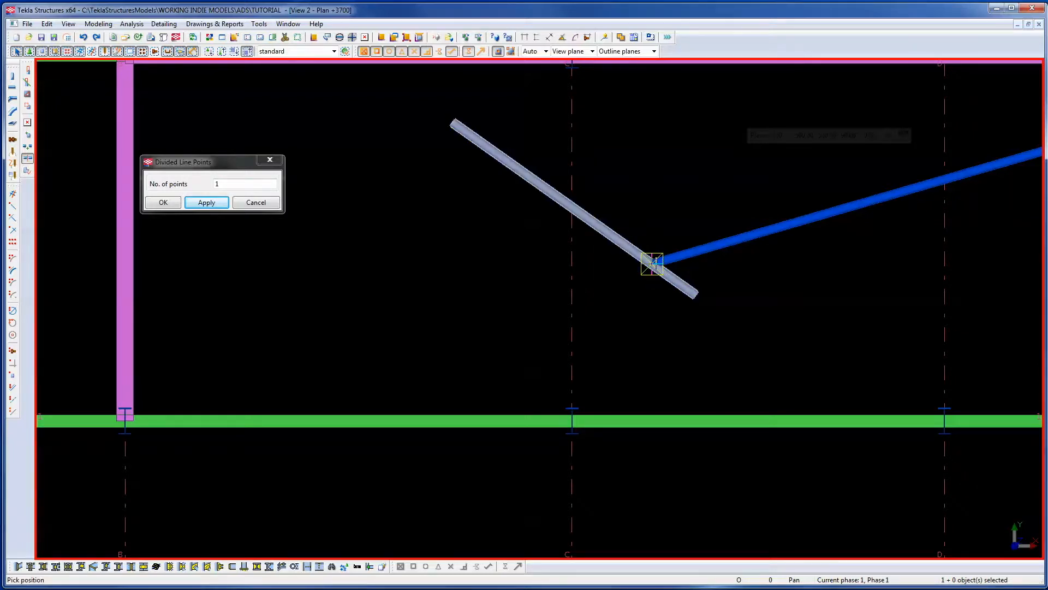
pyautogui.click(653, 264)
pyautogui.rightClick(728, 263)
pyautogui.click(737, 269)
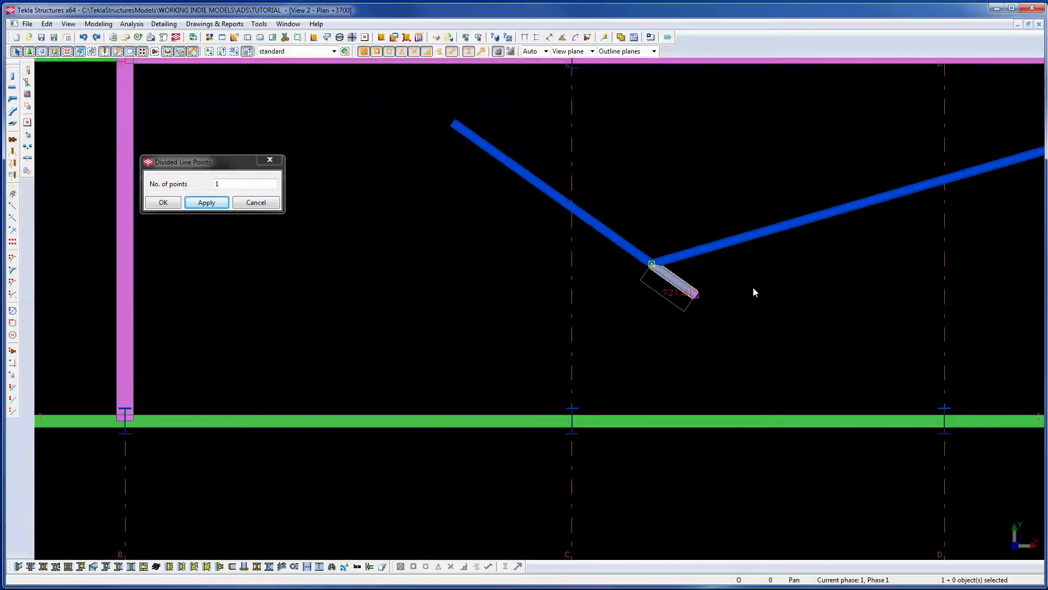
pyautogui.press('Delete')
pyautogui.scroll(2, 628, 314)
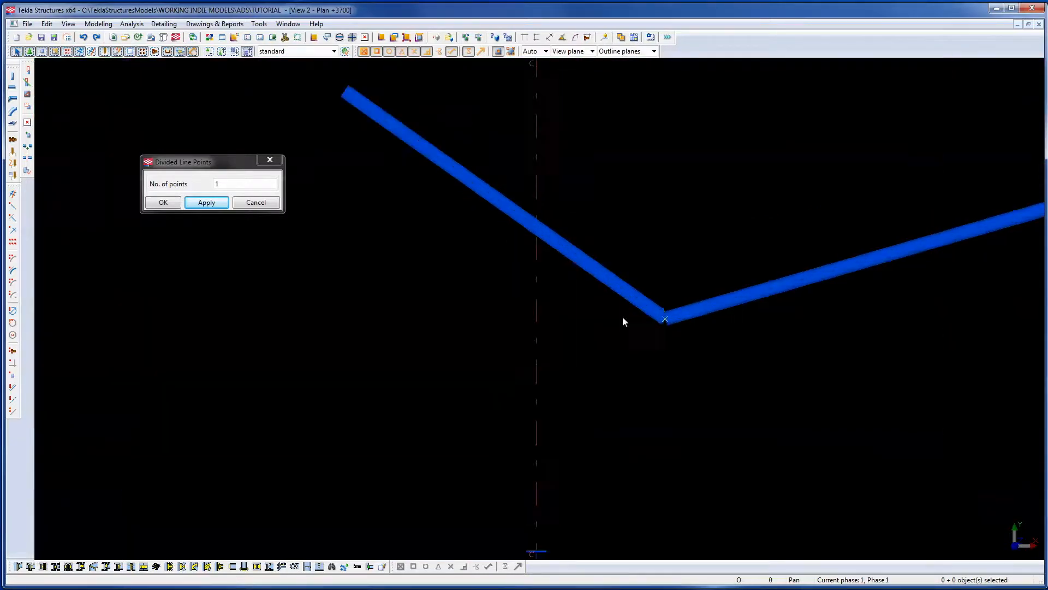
pyautogui.scroll(3, 669, 311)
pyautogui.scroll(-3, 783, 431)
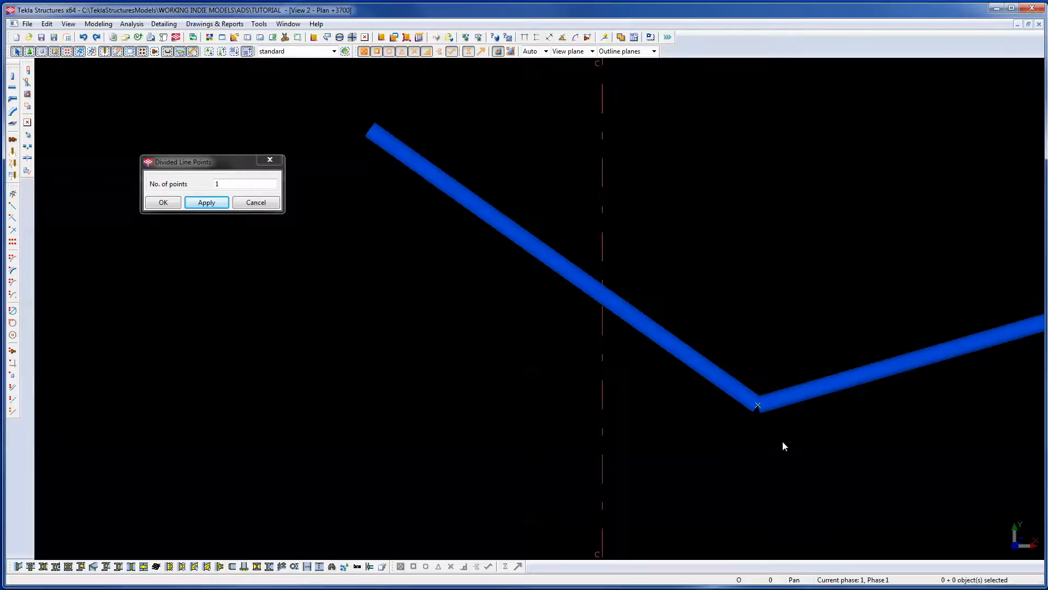
# Return to the isometric view and delete the two joined demonstration beams together with their intersection point.
pyautogui.hotkey('ctrl', 'Tab')
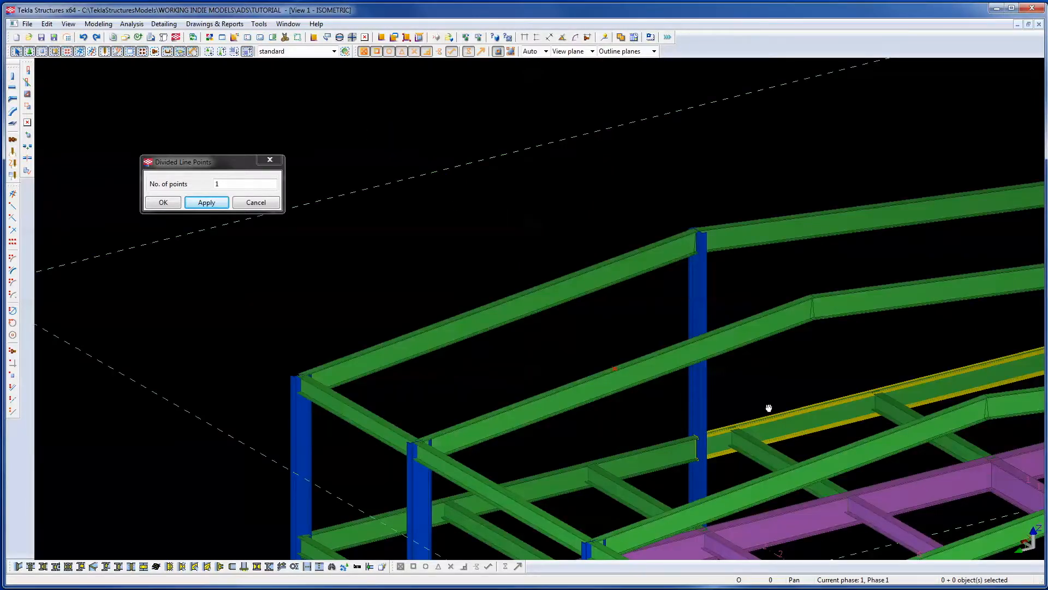
pyautogui.scroll(-5, 814, 345)
pyautogui.scroll(8, 766, 284)
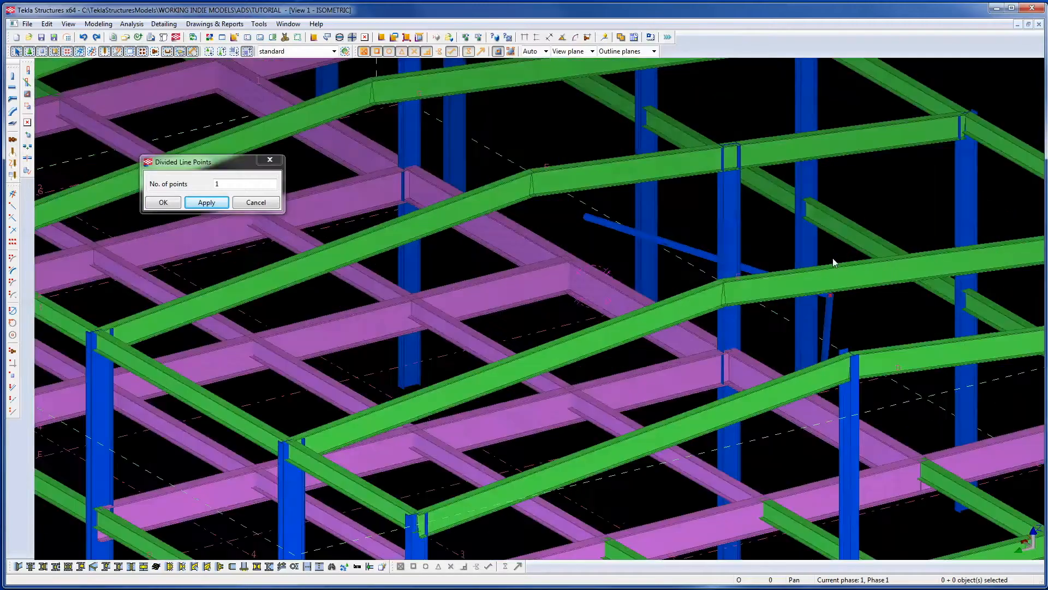
pyautogui.press('v')
pyautogui.click(793, 316)
pyautogui.keyDown('ctrl'); pyautogui.moveTo(777, 319); pyautogui.dragTo(806, 305, button='middle'); pyautogui.keyUp('ctrl')
pyautogui.scroll(10, 604, 278)
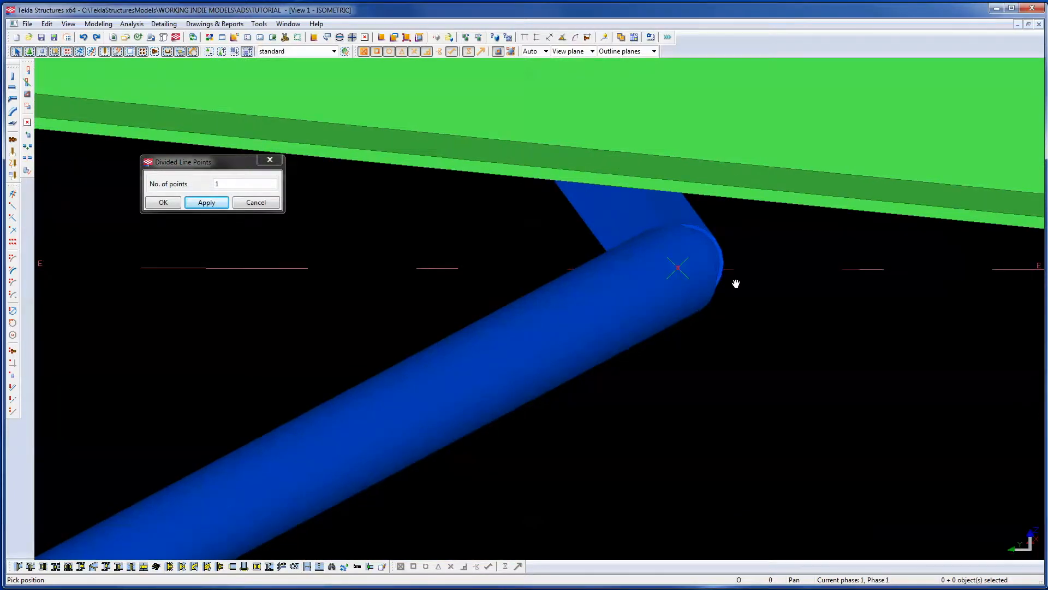
pyautogui.rightClick(735, 283)
pyautogui.click(759, 287)
pyautogui.keyDown('ctrl'); pyautogui.click(633, 333); pyautogui.keyUp('ctrl')
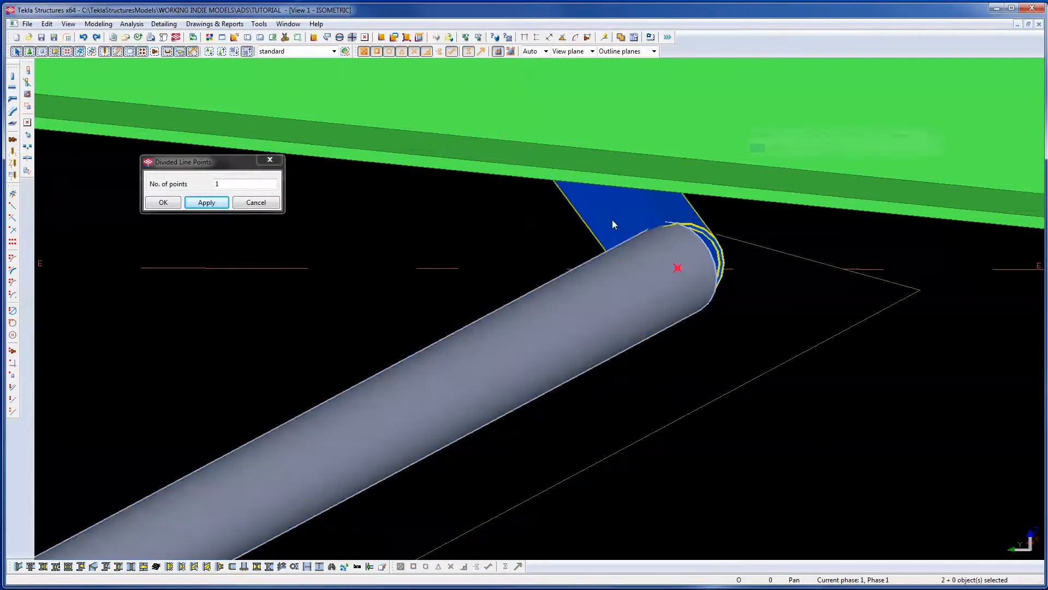
pyautogui.keyDown('ctrl'); pyautogui.click(610, 219); pyautogui.keyUp('ctrl')
pyautogui.press('Delete')
pyautogui.scroll(-10, 692, 323)
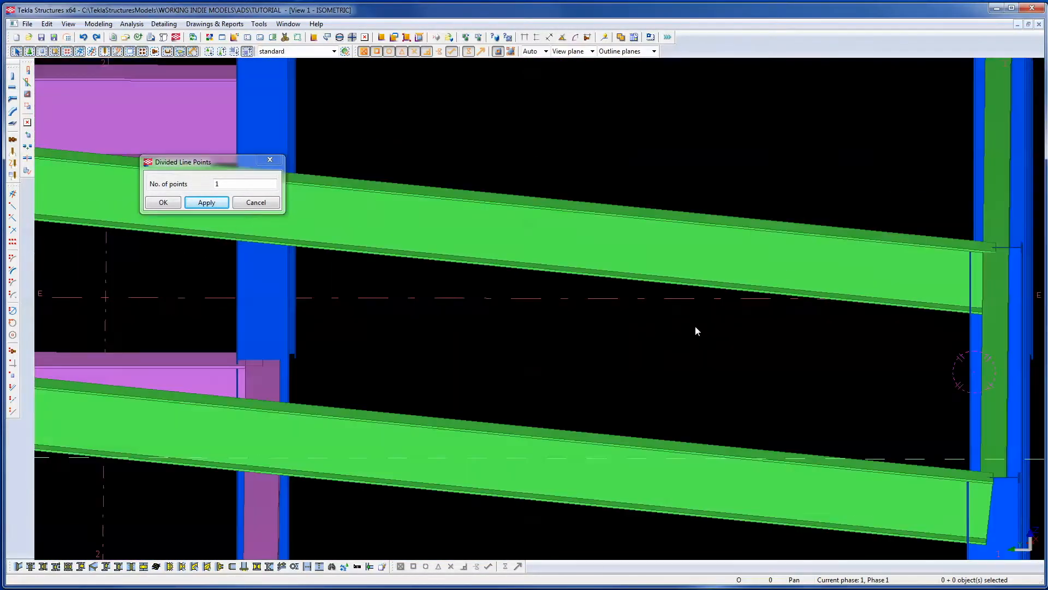
# Draw a roof brace from the top of the corner column to the construction point midway along the second frame's rafter.
pyautogui.moveTo(627, 271); pyautogui.dragTo(671, 347, button='middle')
pyautogui.press('v')
pyautogui.click(589, 332)
pyautogui.keyDown('ctrl'); pyautogui.moveTo(589, 331); pyautogui.dragTo(617, 332, button='middle'); pyautogui.keyUp('ctrl')
pyautogui.scroll(6, 618, 331)
pyautogui.moveTo(601, 290); pyautogui.dragTo(558, 248, button='middle')
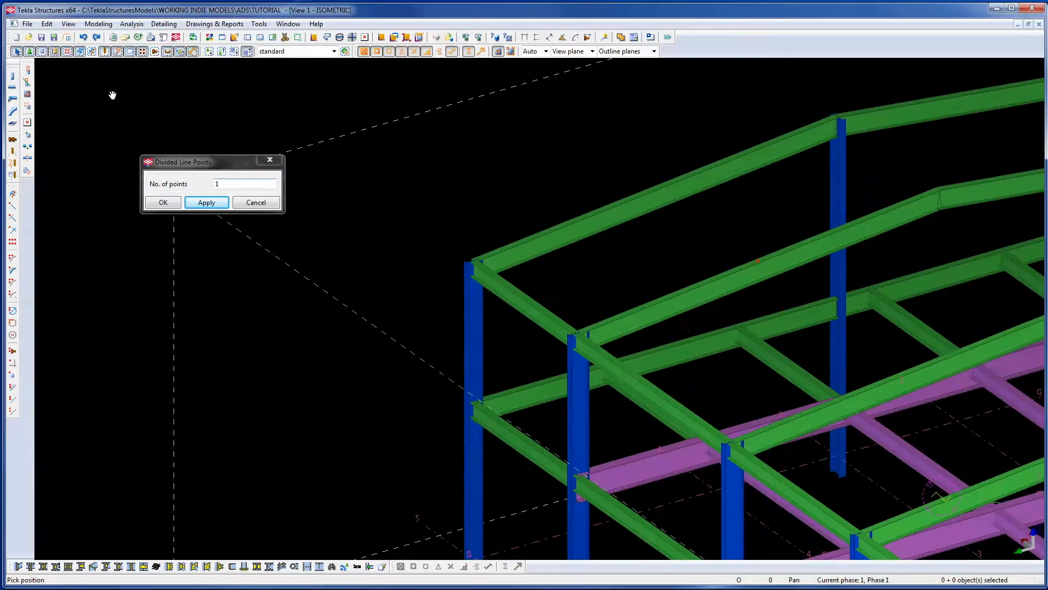
pyautogui.click(12, 90)
pyautogui.click(473, 259)
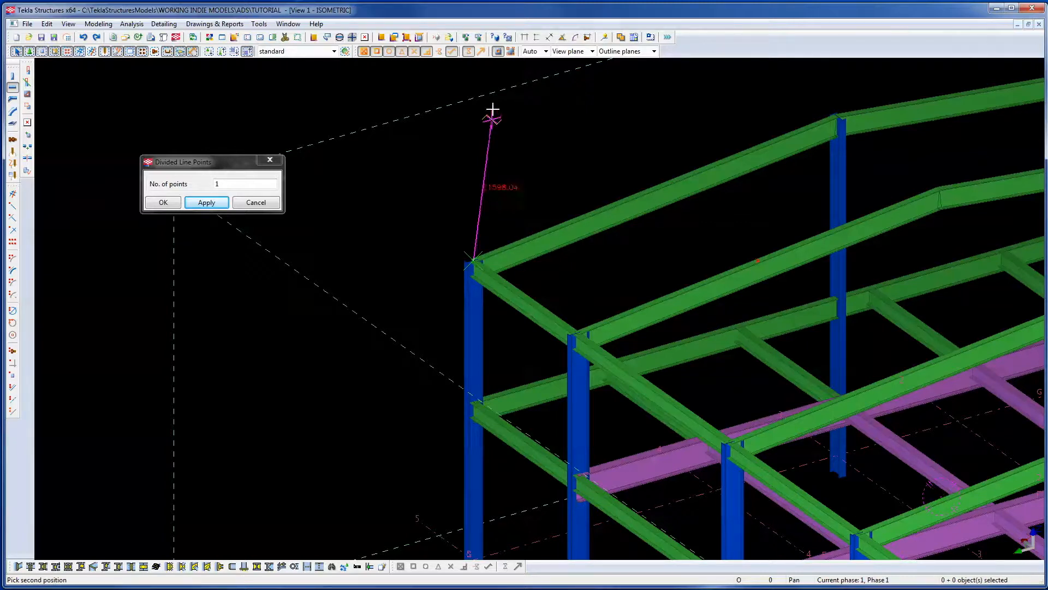
pyautogui.click(758, 261)
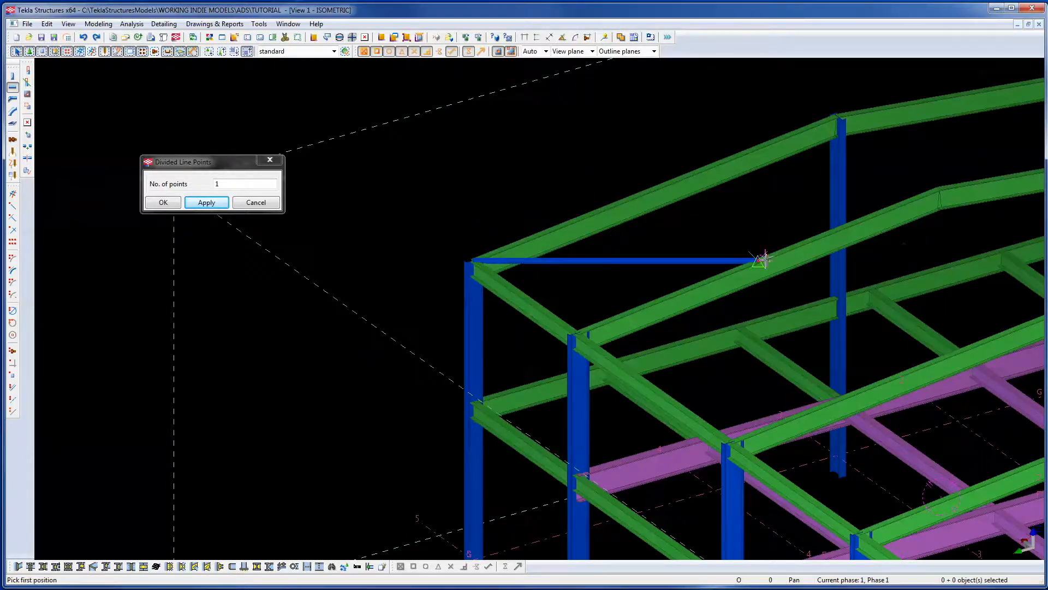
# Draw a second roof brace from the midpoint construction point to the top of the end frame's ridge column.
pyautogui.click(758, 261)
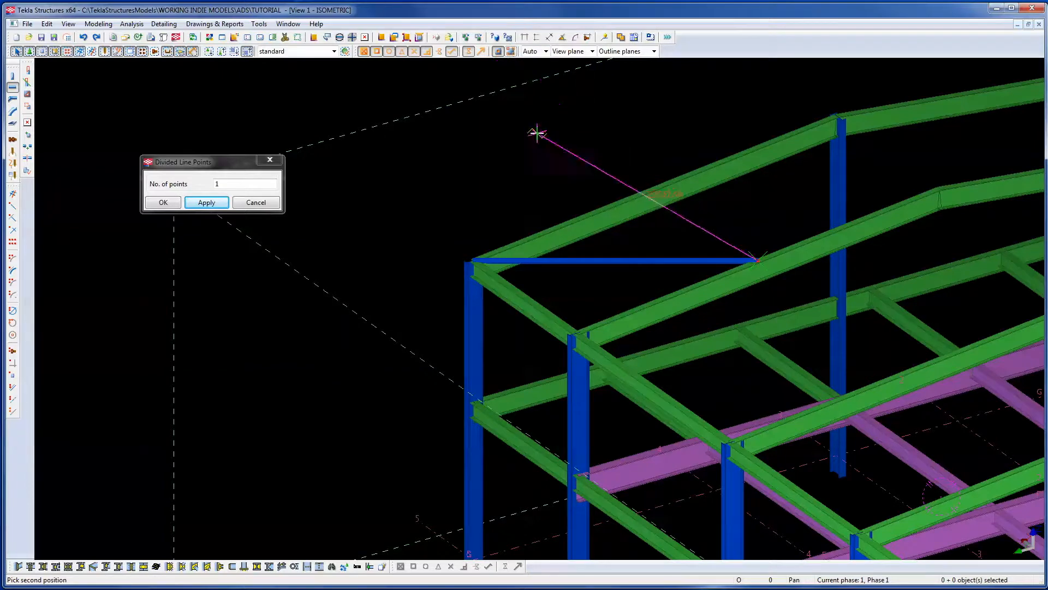
pyautogui.click(838, 116)
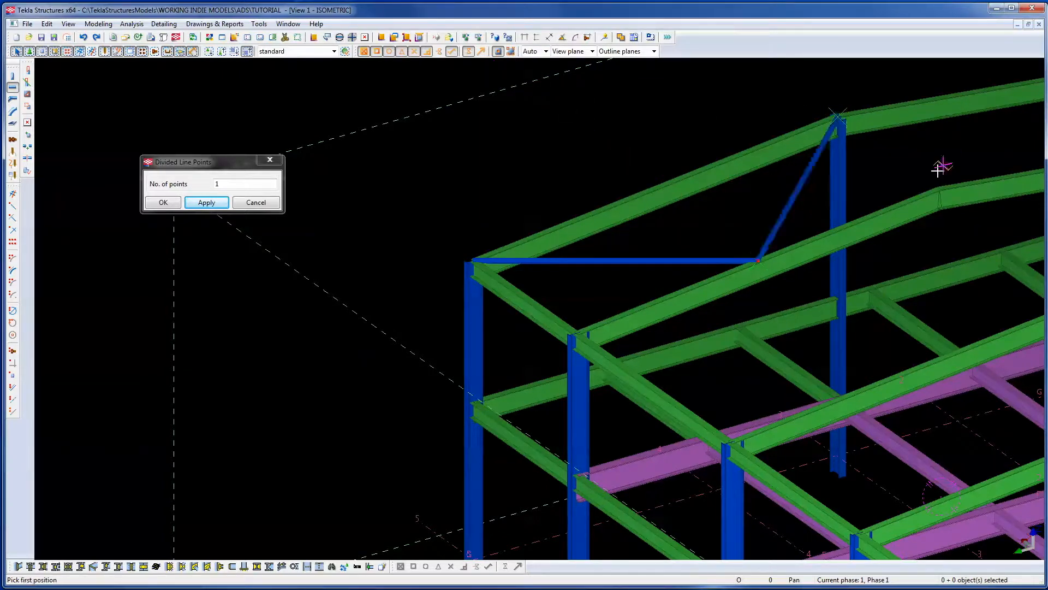
pyautogui.moveTo(926, 175); pyautogui.dragTo(725, 180, button='middle')
pyautogui.rightClick(726, 181)
pyautogui.click(746, 191)
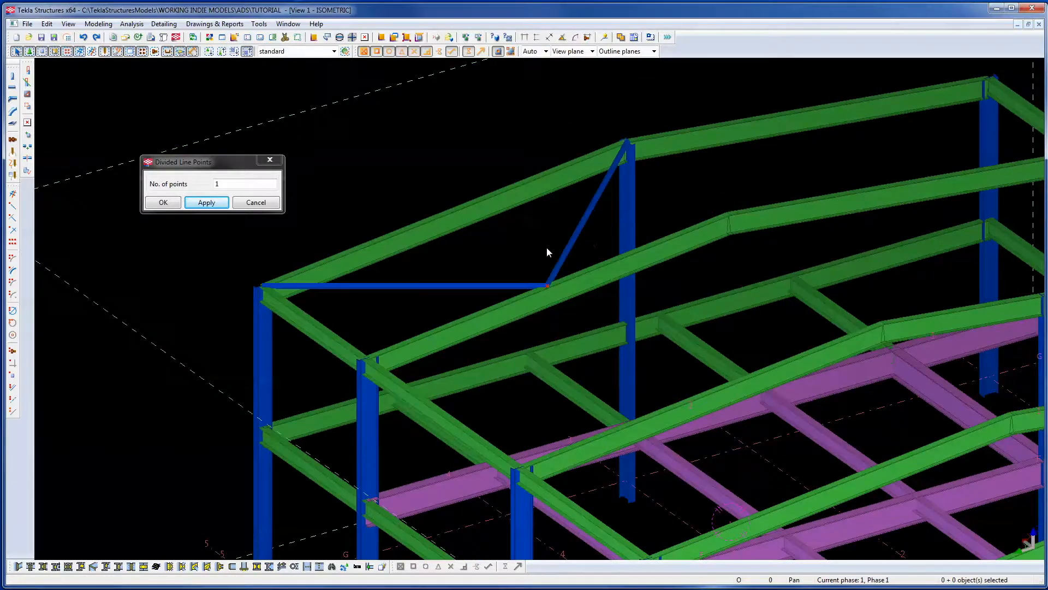
pyautogui.click(588, 227)
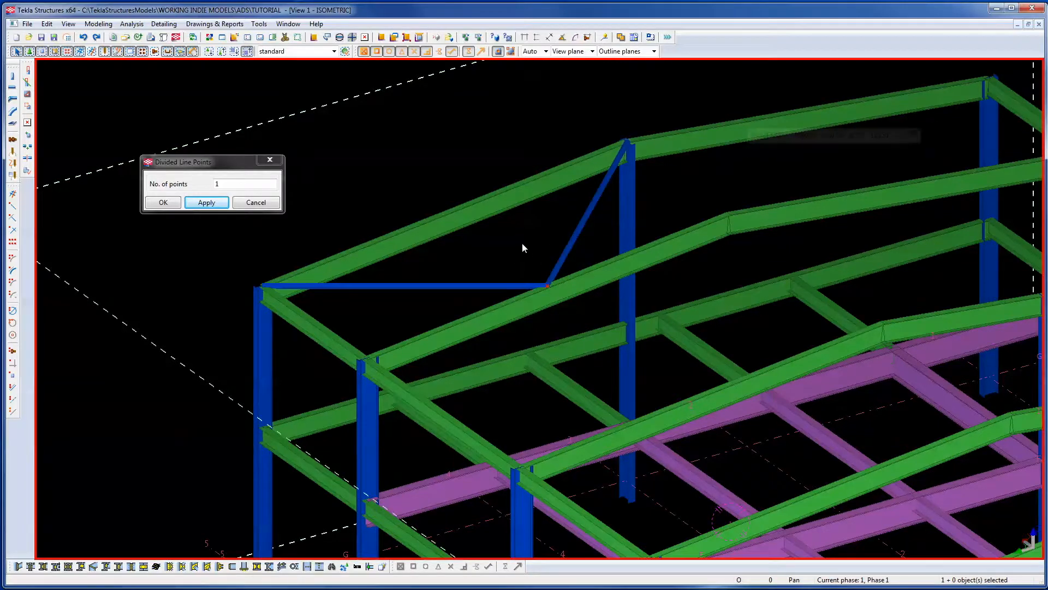
# Create a view on the front part plane of the sloping end-frame rafter between the corner and ridge columns.
pyautogui.scroll(-3, 522, 243)
pyautogui.moveTo(524, 240); pyautogui.dragTo(684, 231, button='middle')
pyautogui.scroll(5, 683, 226)
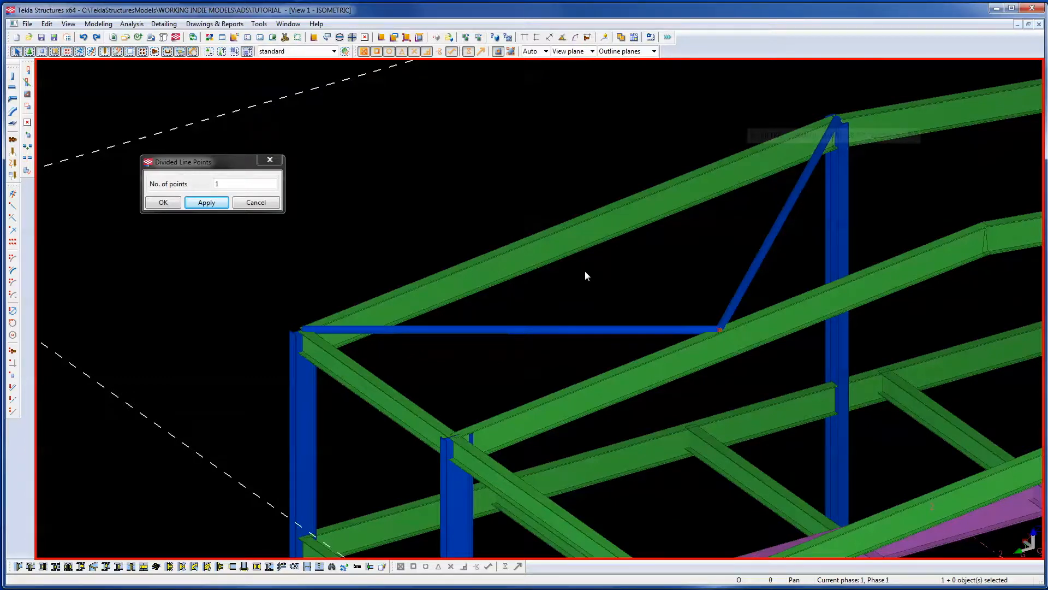
pyautogui.click(603, 247)
pyautogui.rightClick(634, 246)
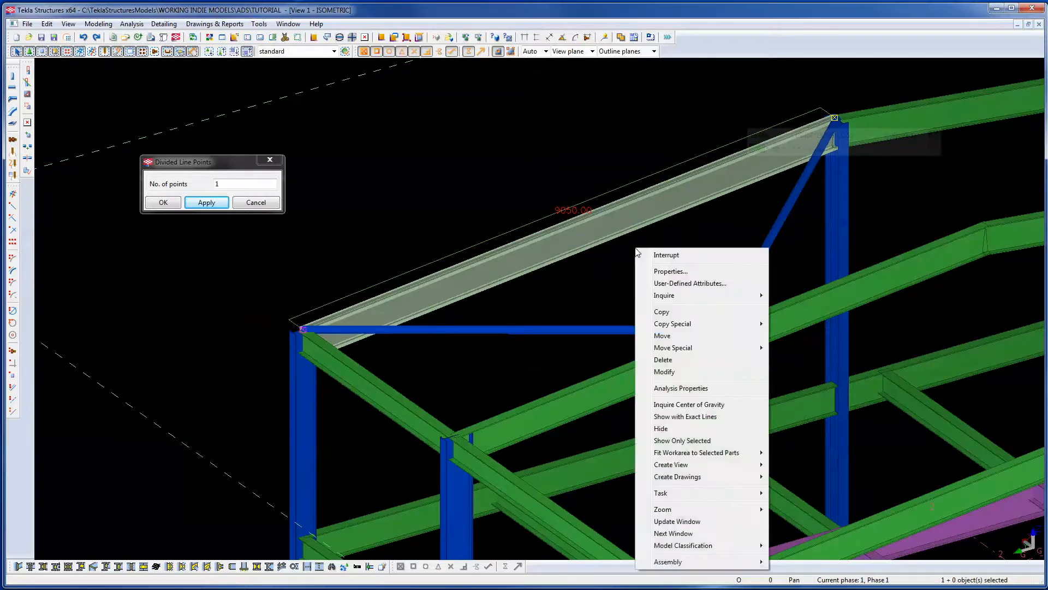
pyautogui.moveTo(672, 465)
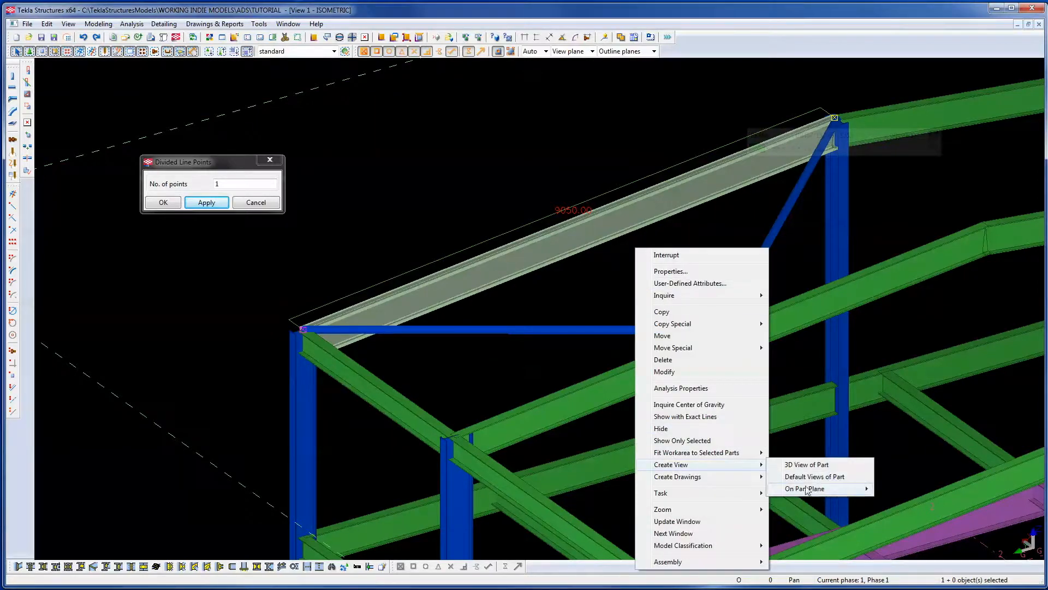
pyautogui.moveTo(807, 490)
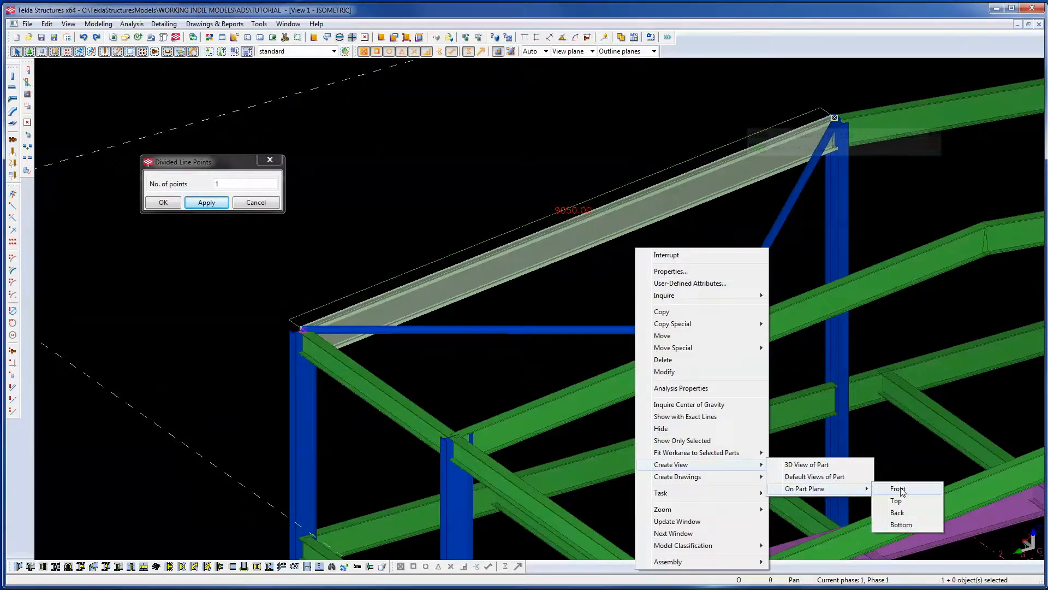
pyautogui.click(901, 491)
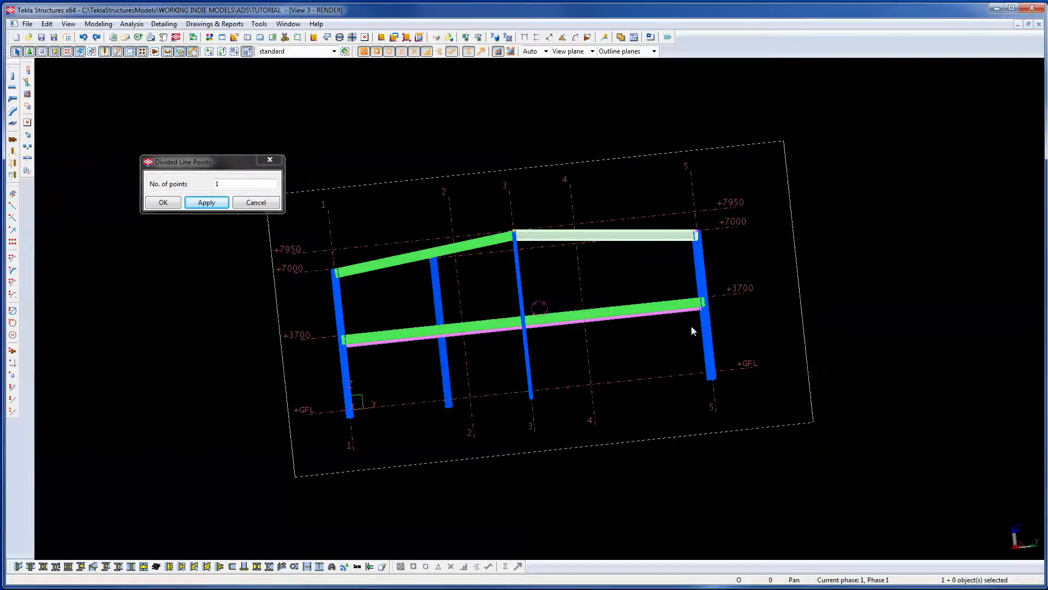
pyautogui.scroll(5, 623, 248)
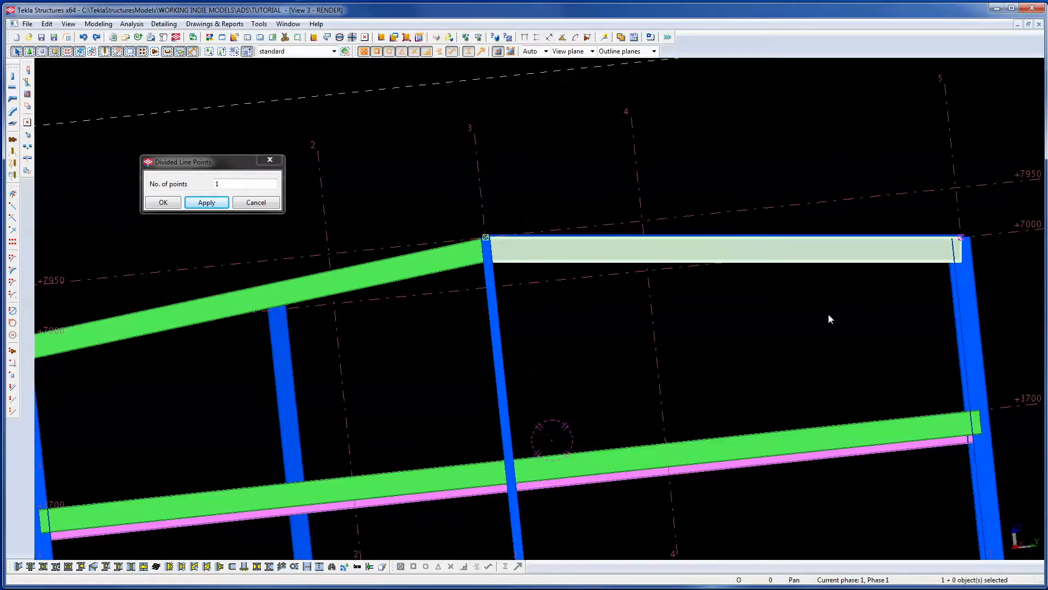
# Select both roof braces along the end rafter in the new part-plane view.
pyautogui.click(828, 315)
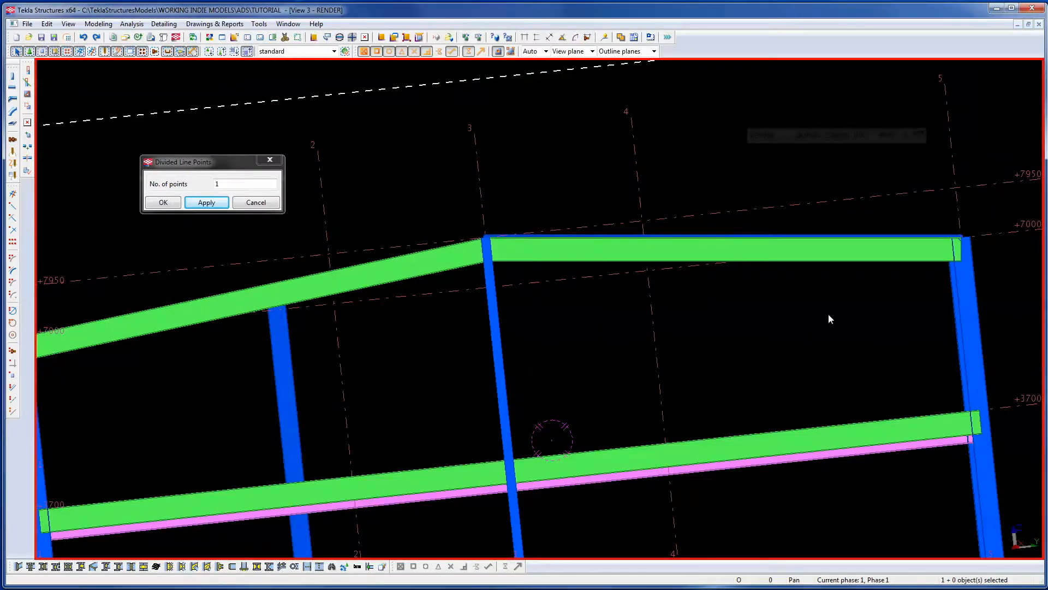
pyautogui.scroll(3, 459, 235)
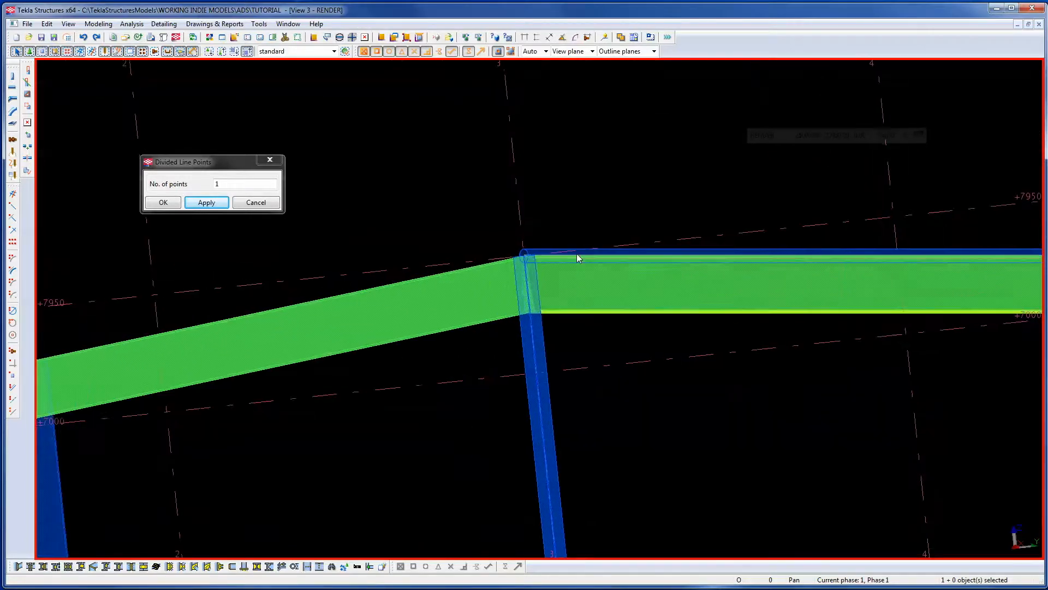
pyautogui.scroll(2, 576, 253)
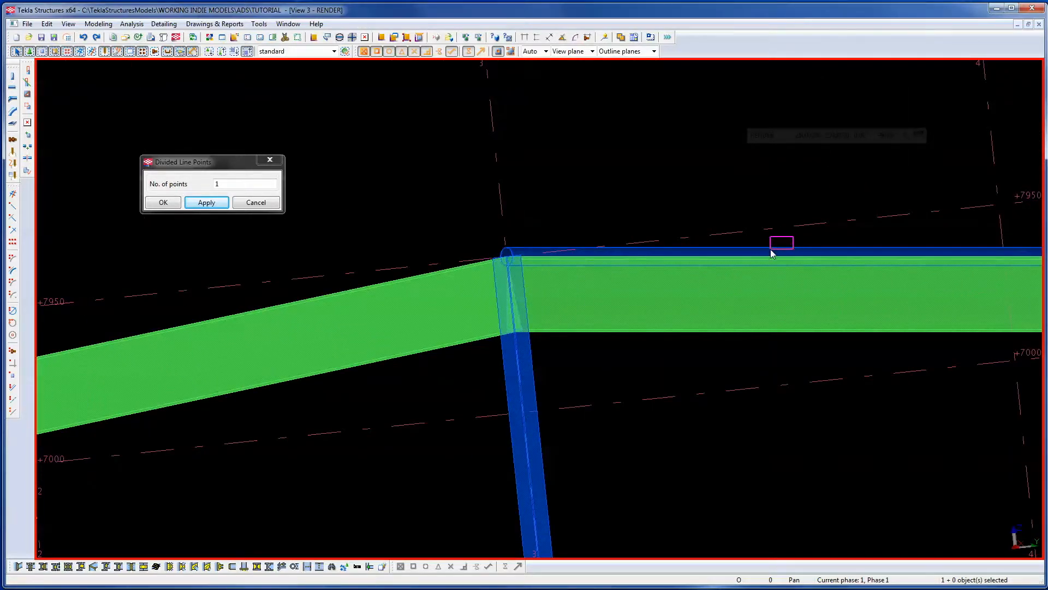
pyautogui.moveTo(794, 237); pyautogui.dragTo(771, 250)
pyautogui.moveTo(751, 290); pyautogui.dragTo(200, 276, button='middle')
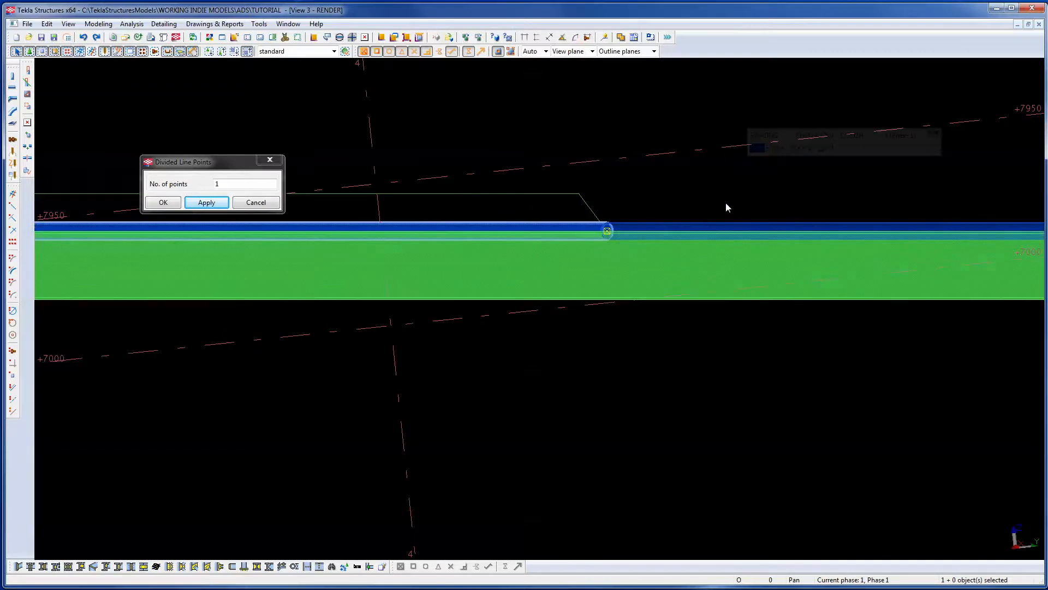
pyautogui.keyDown('shift'); pyautogui.moveTo(694, 224); pyautogui.dragTo(692, 224); pyautogui.keyUp('shift')
pyautogui.rightClick(690, 205)
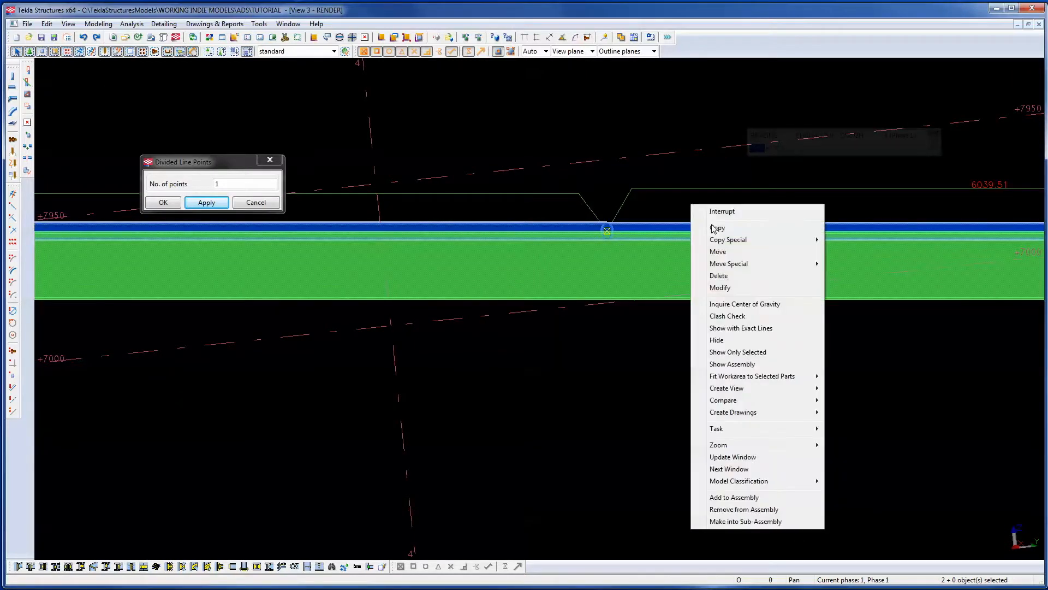
pyautogui.moveTo(731, 263)
pyautogui.click(862, 263)
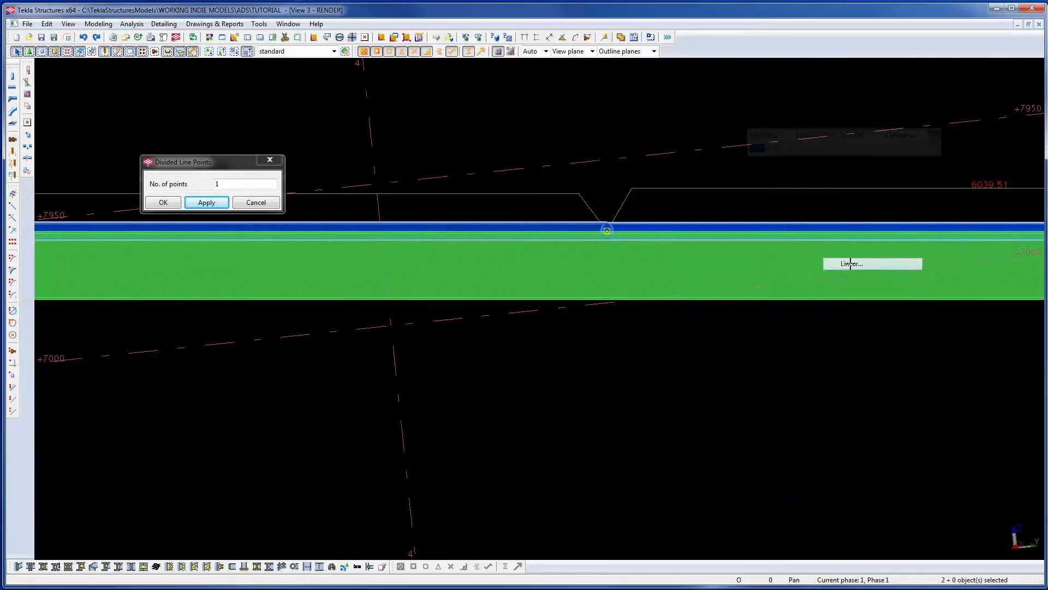
pyautogui.moveTo(862, 261); pyautogui.dragTo(500, 274, button='middle')
pyautogui.scroll(5, 737, 230)
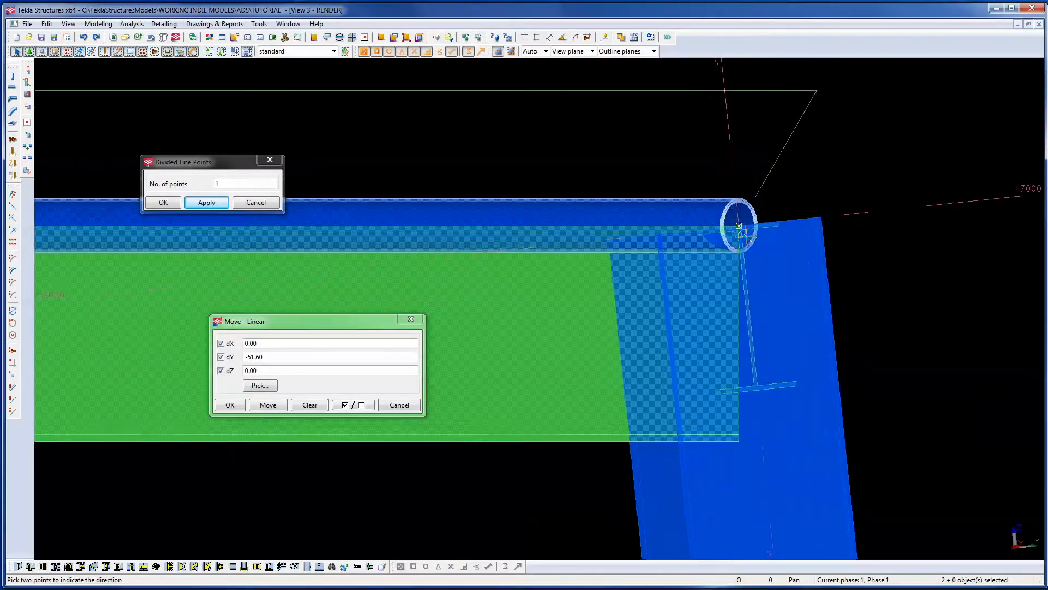
pyautogui.click(740, 228)
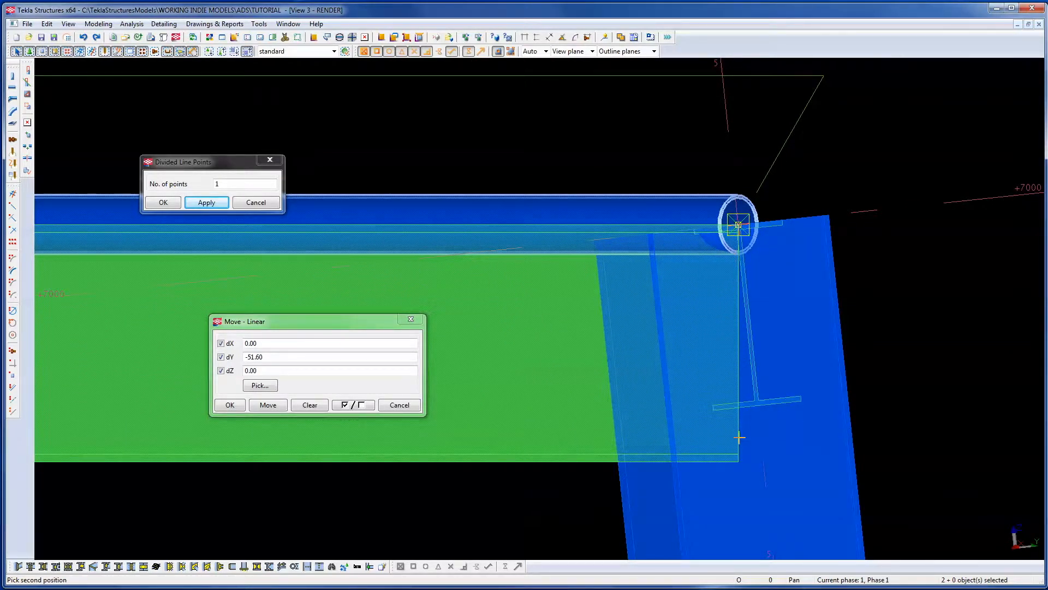
pyautogui.rightClick(430, 86)
pyautogui.click(458, 90)
# Set the work plane to the rafter view's plane and move both selected braces linearly by dY -229.00 to the rafter's mid-depth.
pyautogui.click(507, 53)
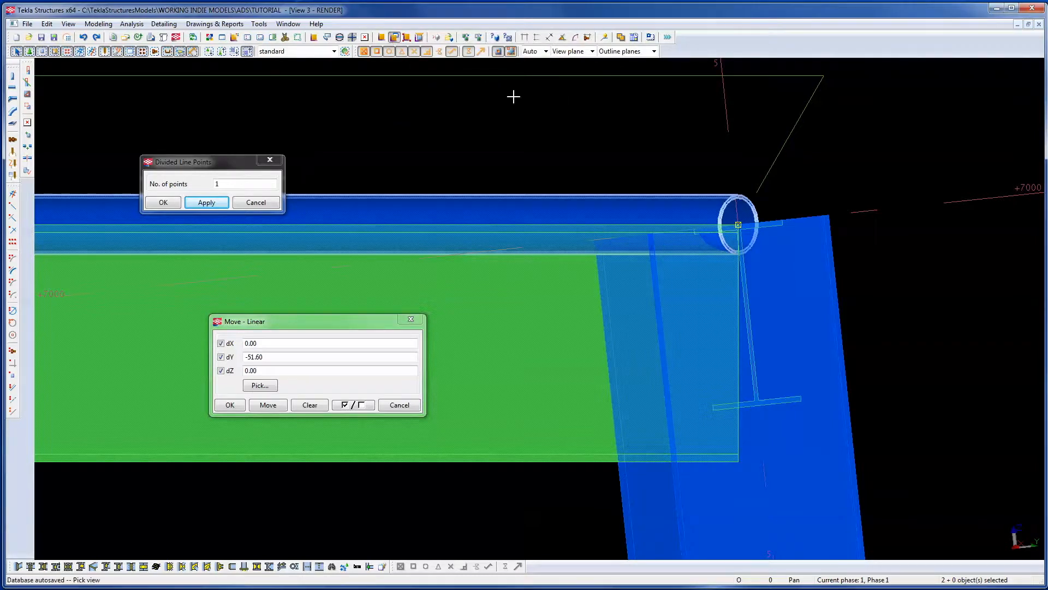
pyautogui.rightClick(647, 156)
pyautogui.moveTo(680, 215)
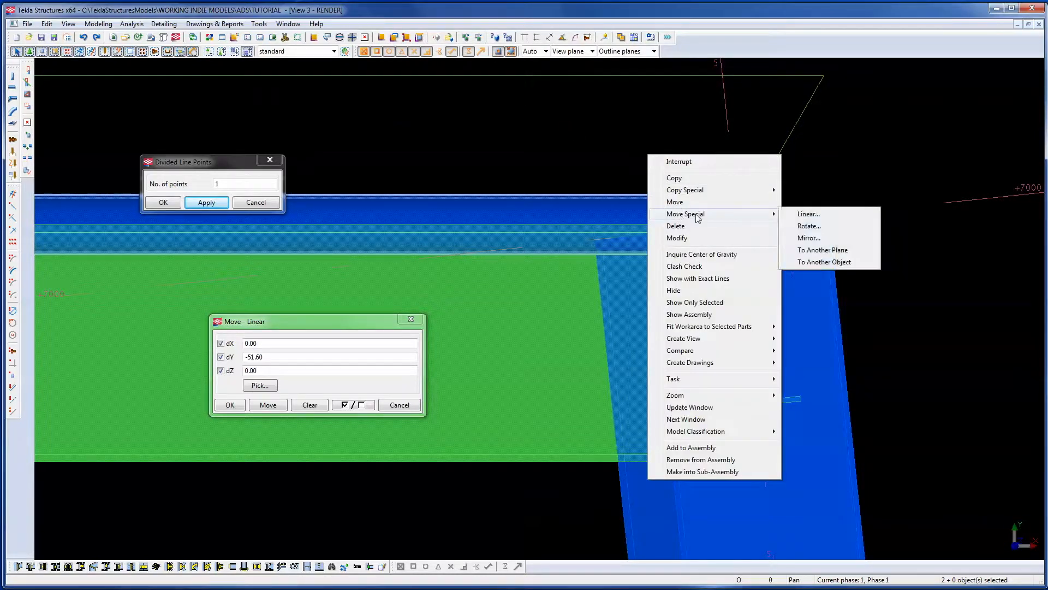
pyautogui.click(800, 214)
pyautogui.click(737, 224)
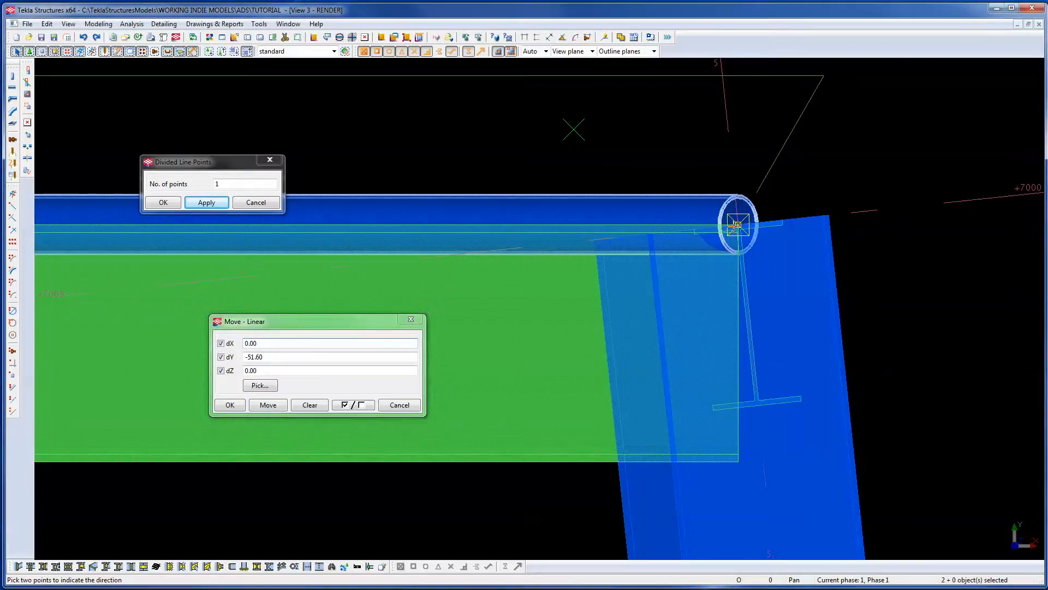
pyautogui.click(738, 344)
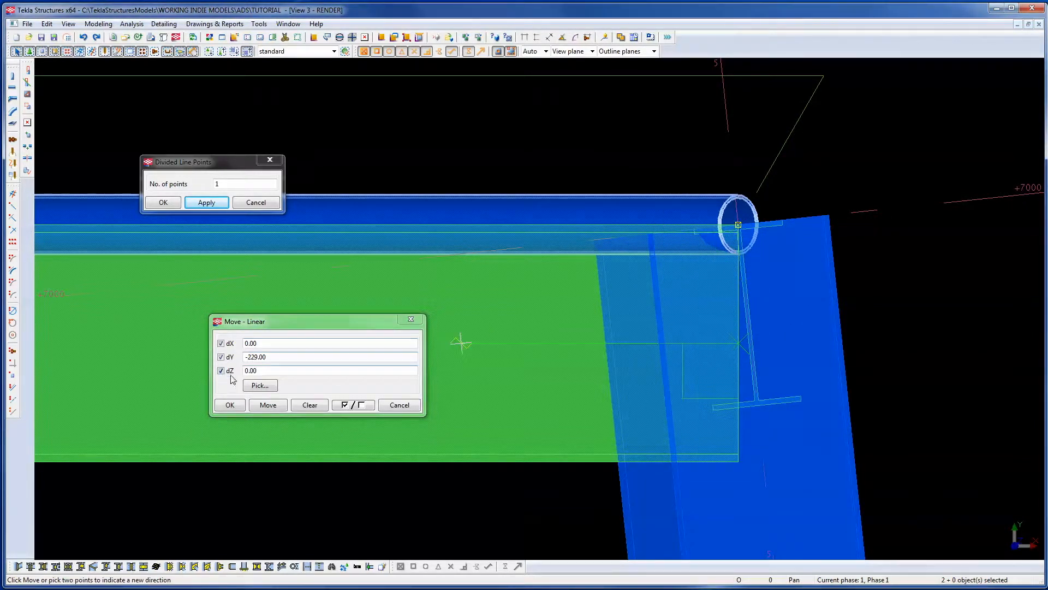
pyautogui.click(269, 406)
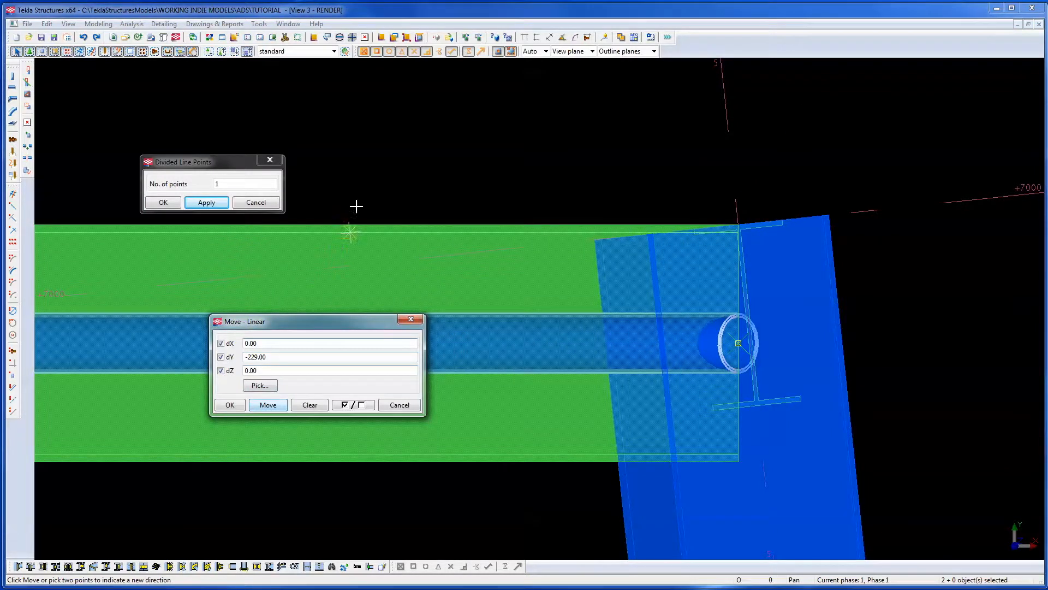
pyautogui.rightClick(369, 189)
pyautogui.click(394, 192)
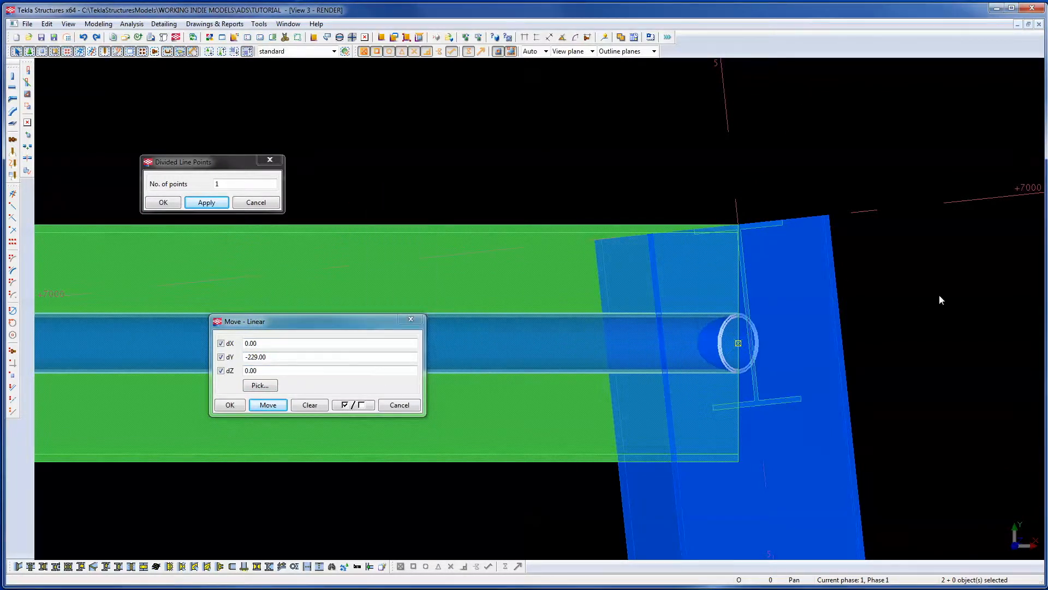
# Move the first brace's end handle at the grid 5 column 150 mm inward along the rafter.
pyautogui.scroll(-5, 939, 294)
pyautogui.scroll(-3, 873, 281)
pyautogui.click(866, 298)
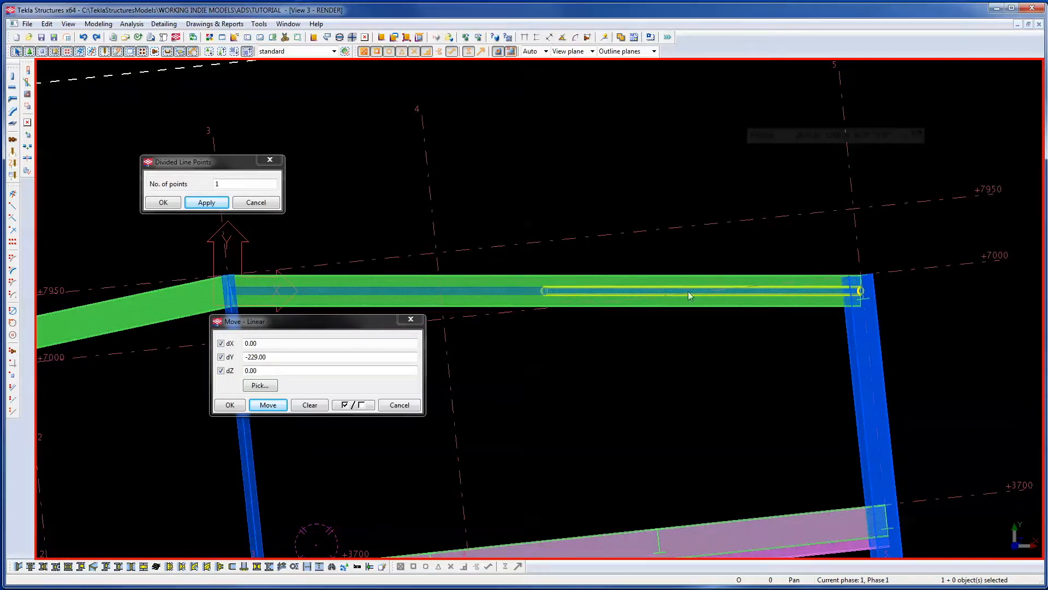
pyautogui.click(835, 289)
pyautogui.moveTo(832, 249); pyautogui.dragTo(933, 334)
pyautogui.rightClick(935, 326)
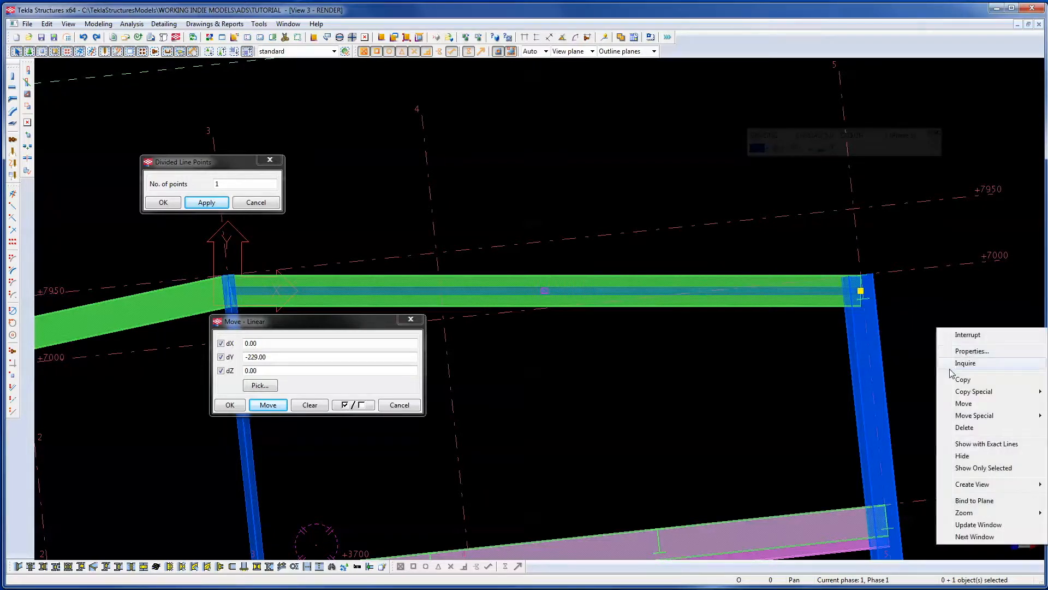
pyautogui.click(964, 405)
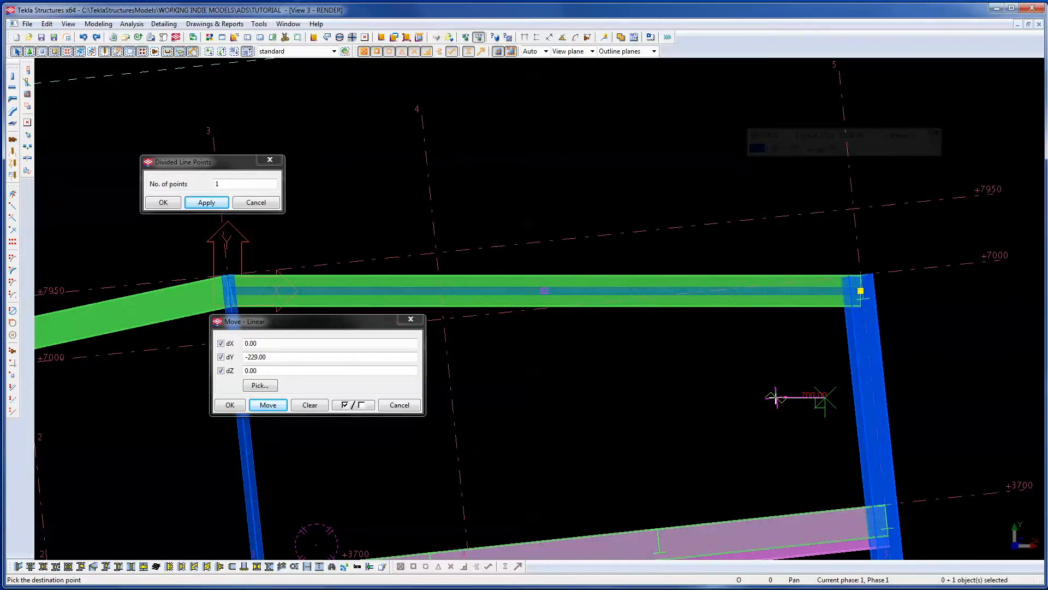
pyautogui.write('15')
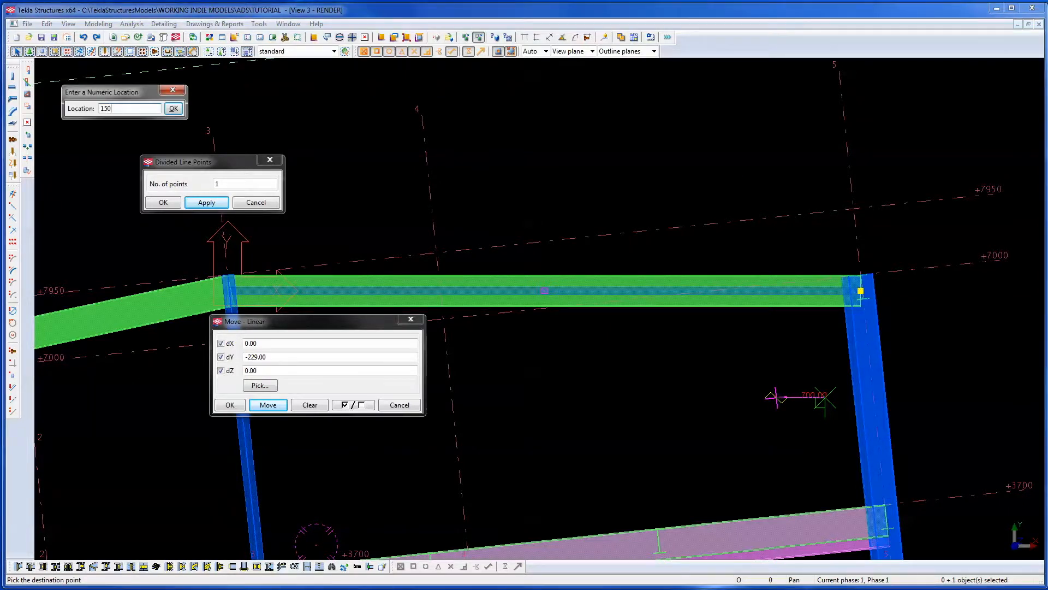
pyautogui.write('0')
pyautogui.press('Return')
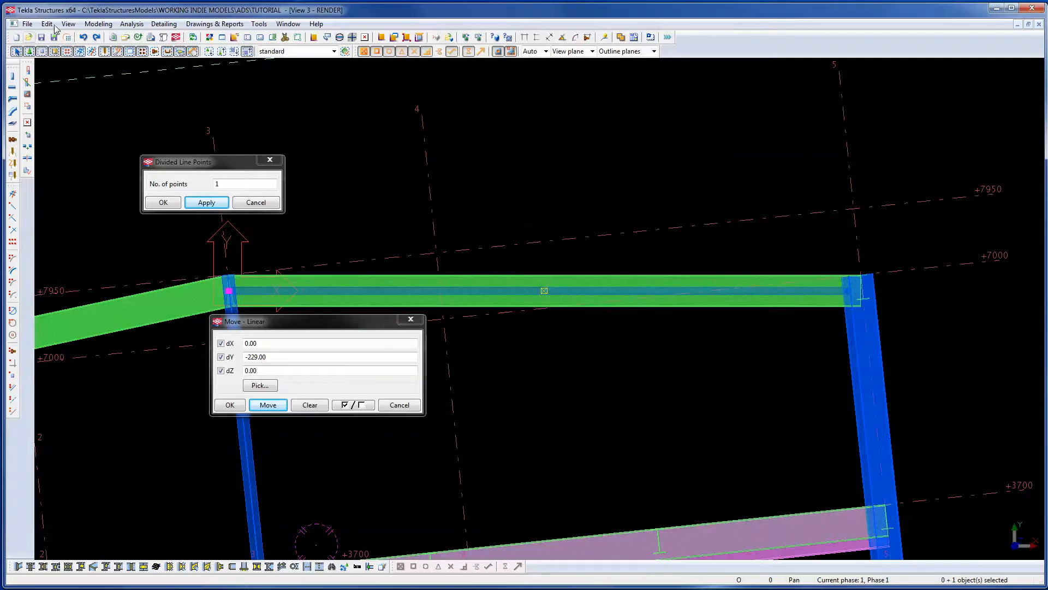
pyautogui.click(702, 322)
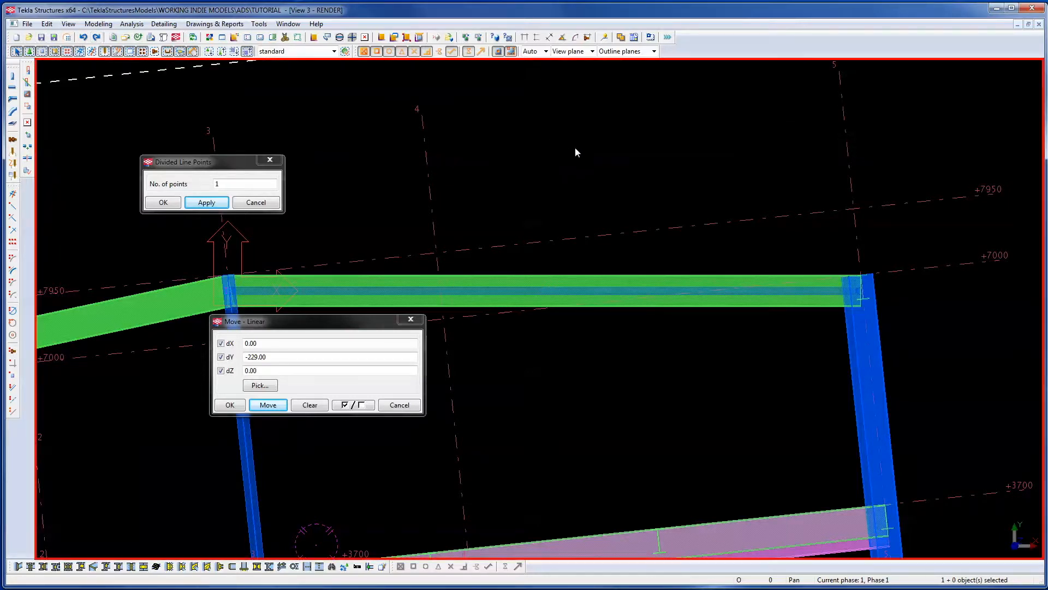
# Return to the isometric view and set the work plane to the top plane of the end-frame rafter.
pyautogui.hotkey('ctrl', 'Tab')
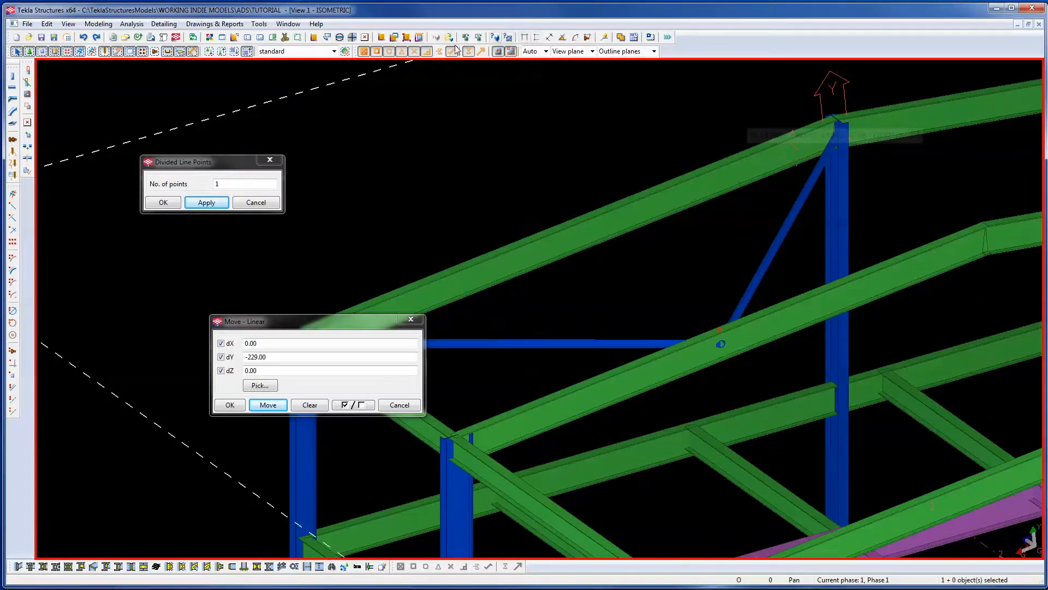
pyautogui.click(419, 37)
pyautogui.rightClick(423, 106)
pyautogui.click(451, 114)
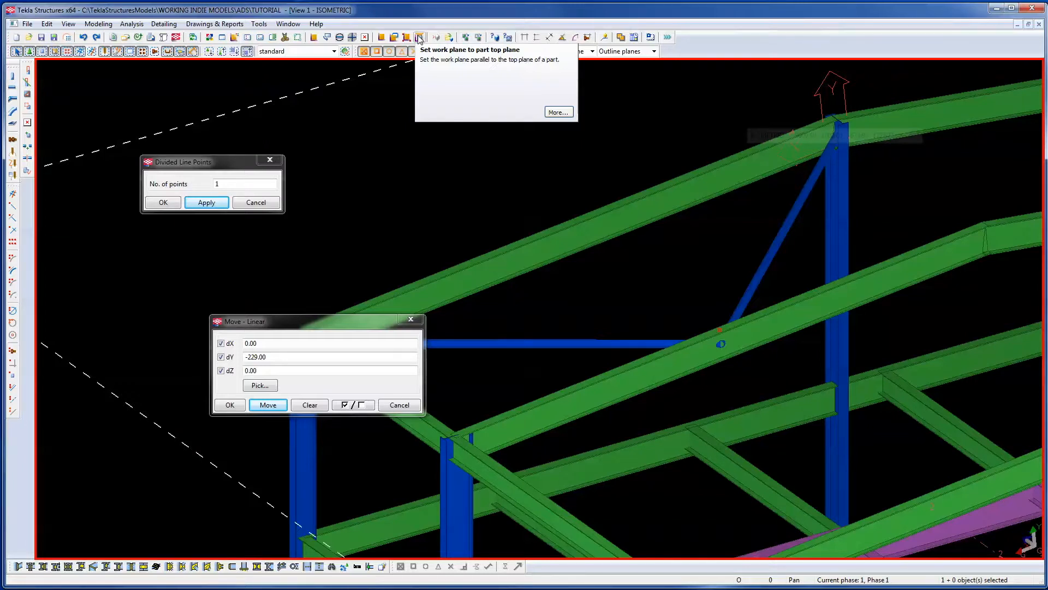
pyautogui.click(419, 38)
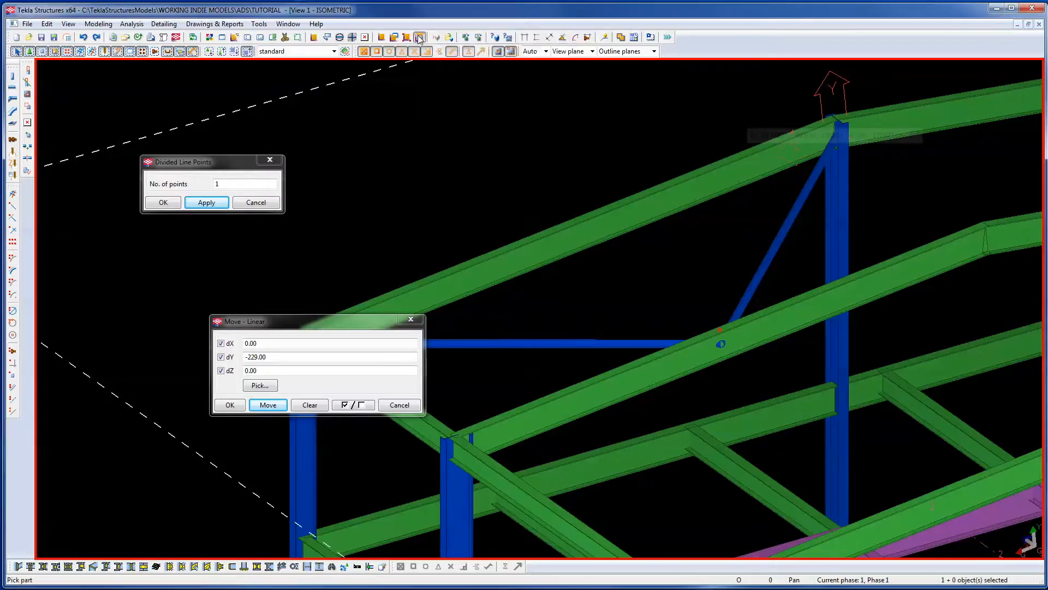
pyautogui.click(583, 222)
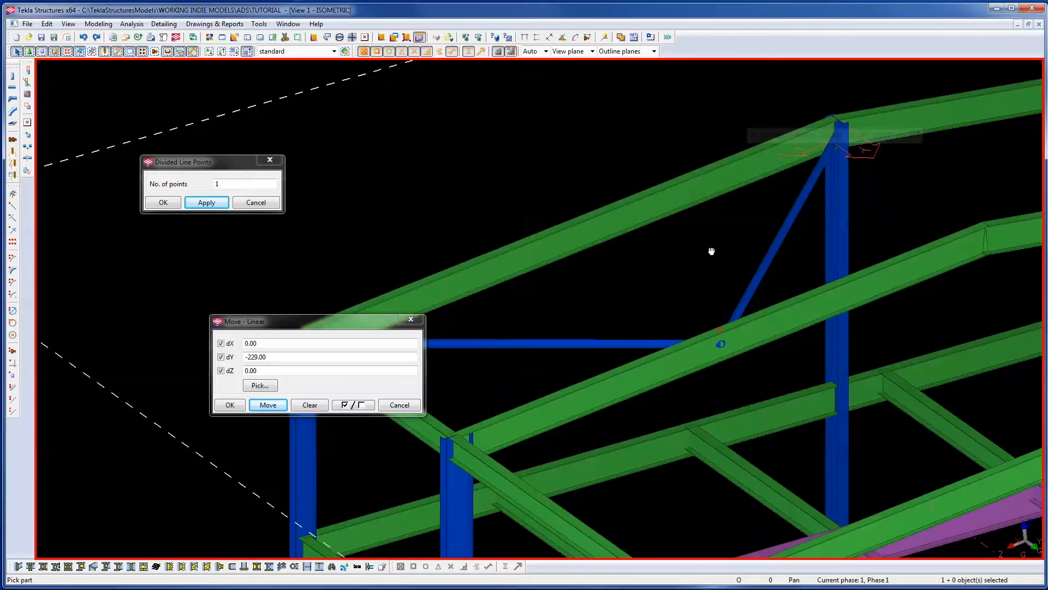
pyautogui.scroll(5, 678, 346)
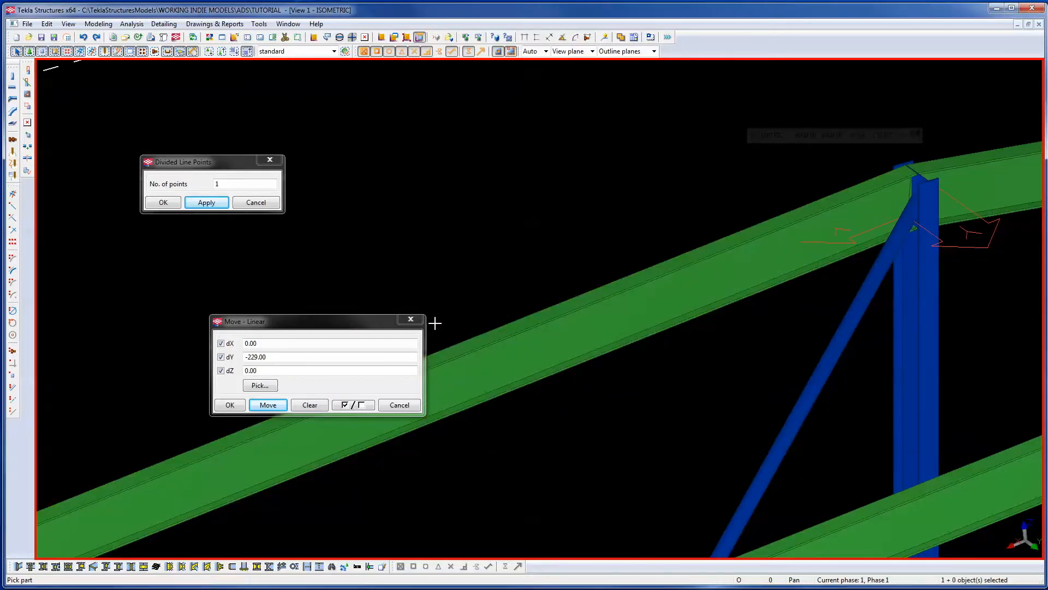
# Move the diagonal roof brace's end handle at the gable's ridge column 200 mm along the end rafter towards the eaves.
pyautogui.click(411, 318)
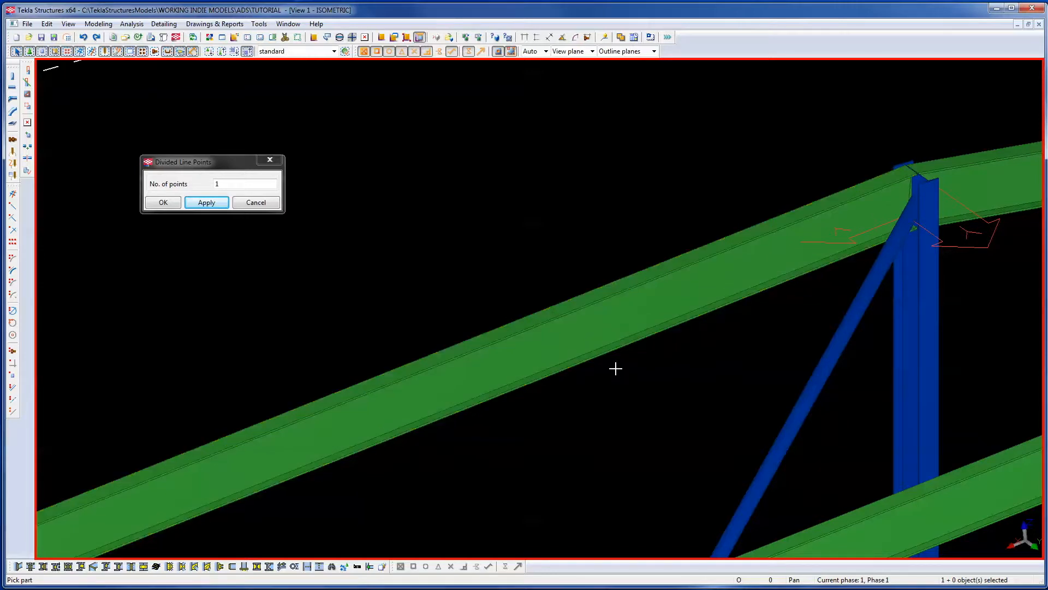
pyautogui.scroll(-2, 663, 316)
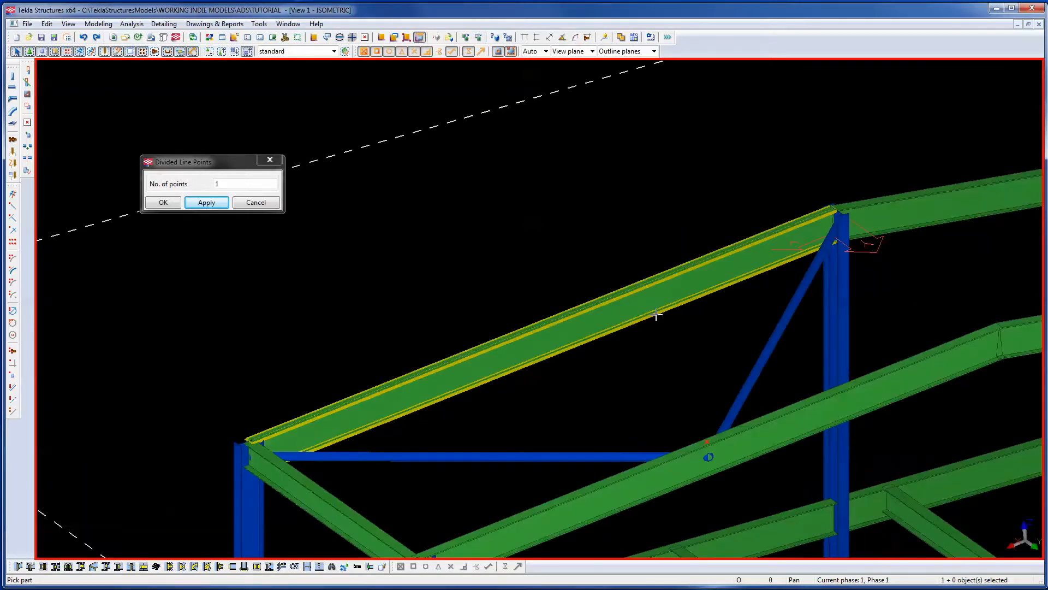
pyautogui.rightClick(644, 363)
pyautogui.click(684, 369)
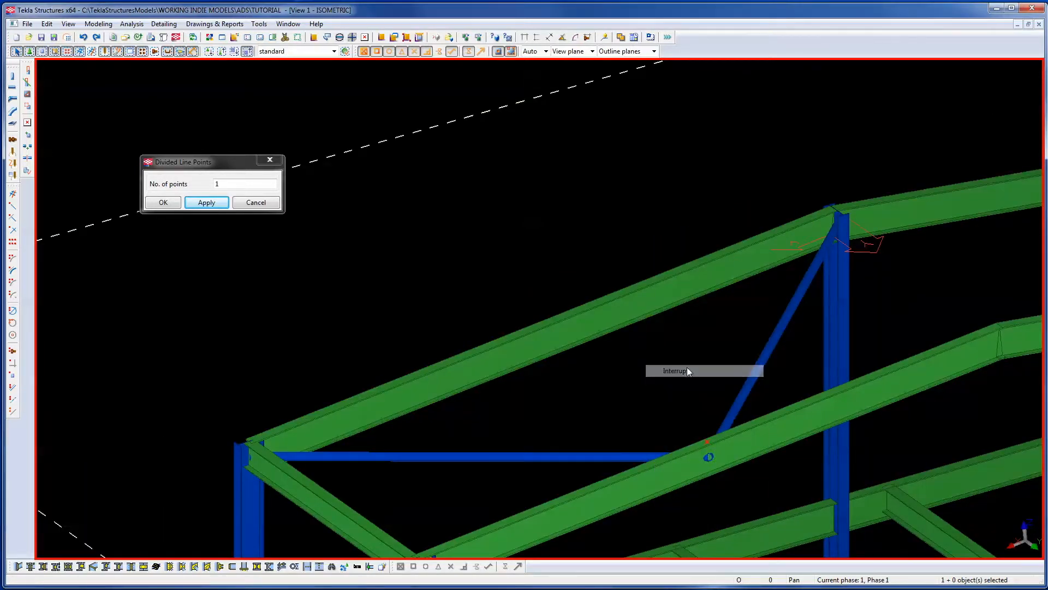
pyautogui.click(794, 303)
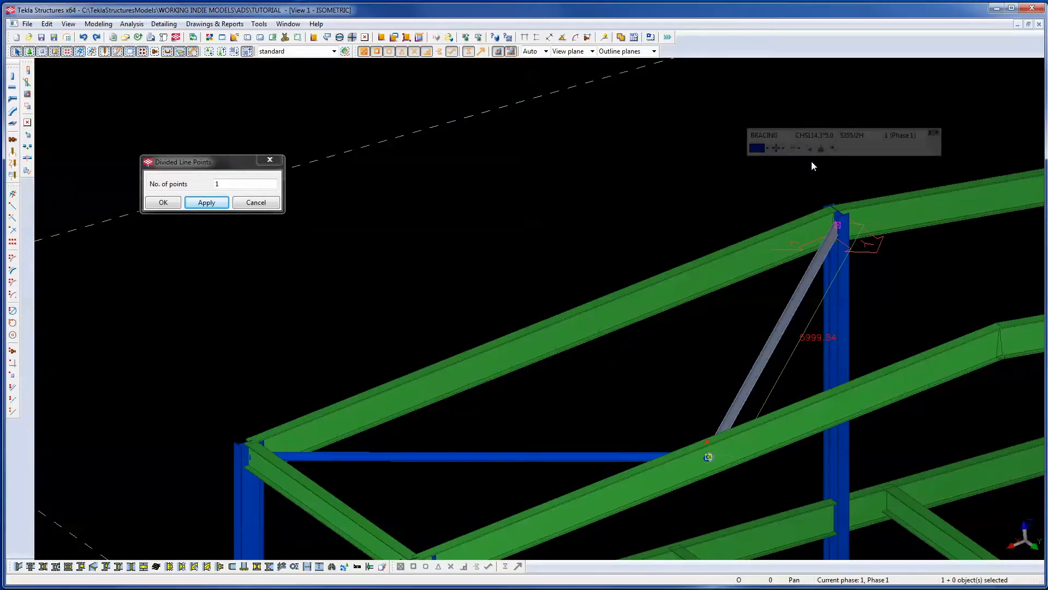
pyautogui.rightClick(729, 197)
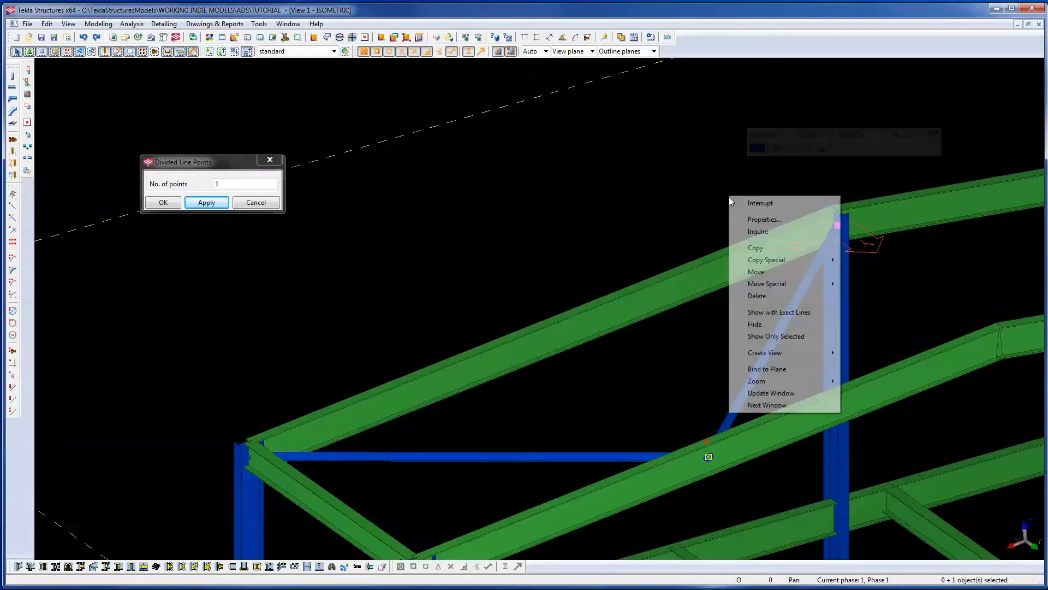
pyautogui.click(759, 272)
pyautogui.click(699, 179)
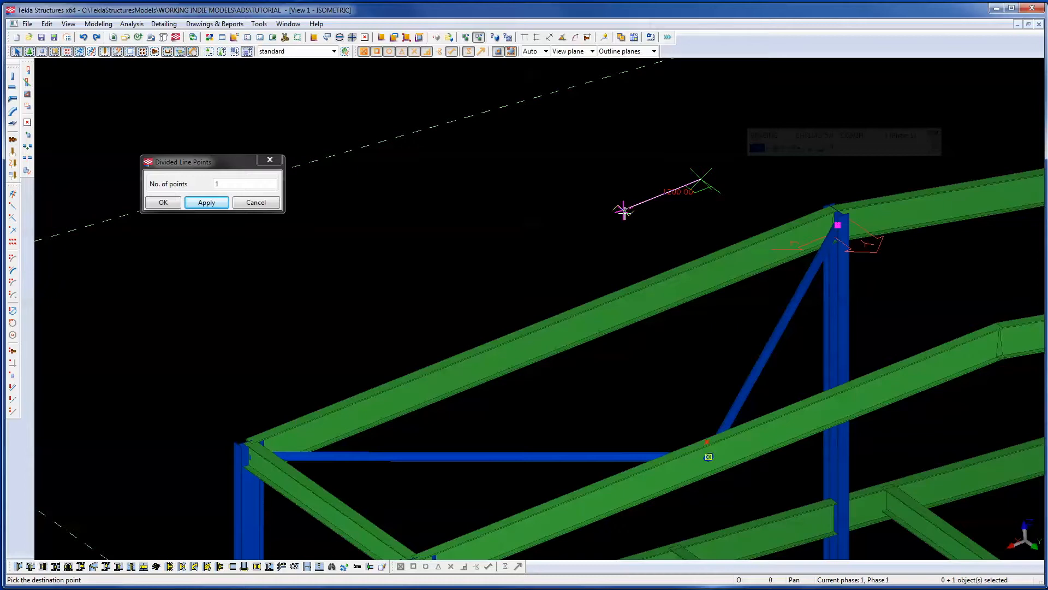
pyautogui.write('200')
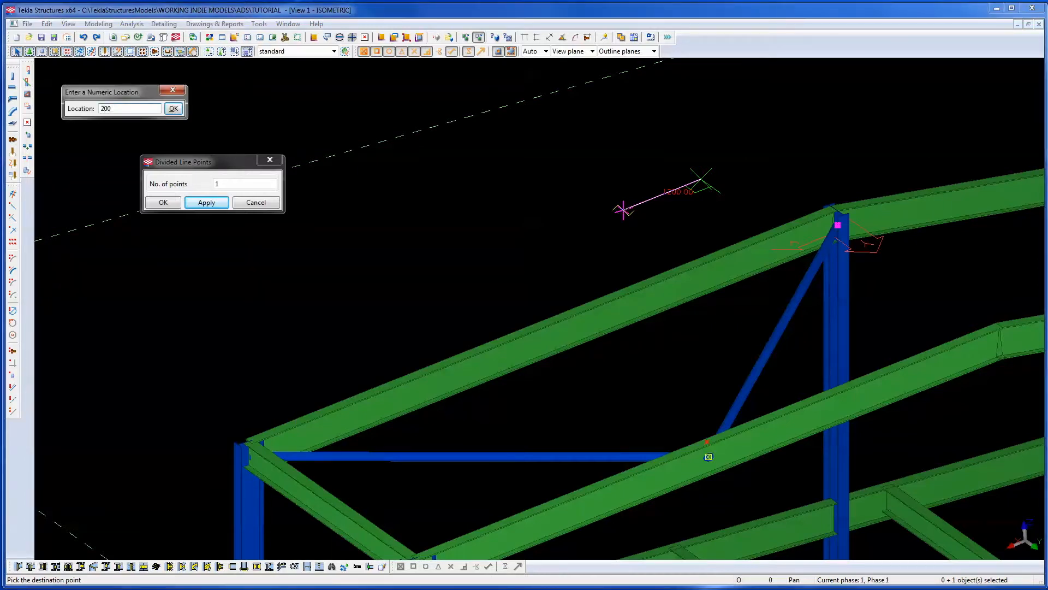
pyautogui.press('Return')
# Move the other roof brace's end handle at the grid 5 corner column 200 mm along the end rafter towards the ridge.
pyautogui.click(384, 461)
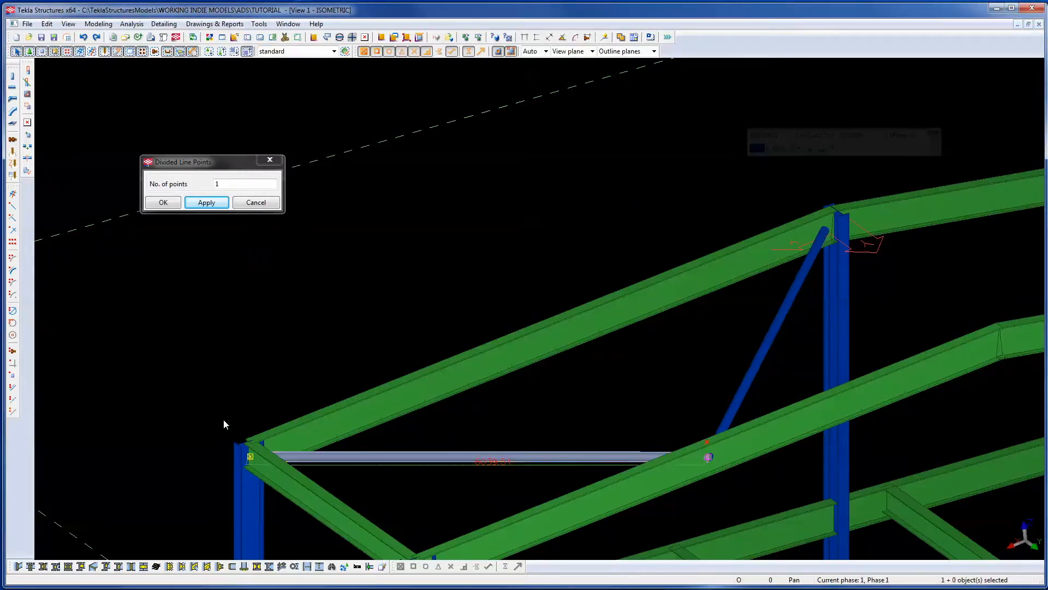
pyautogui.moveTo(182, 412); pyautogui.dragTo(267, 517)
pyautogui.rightClick(301, 524)
pyautogui.click(328, 453)
pyautogui.click(265, 397)
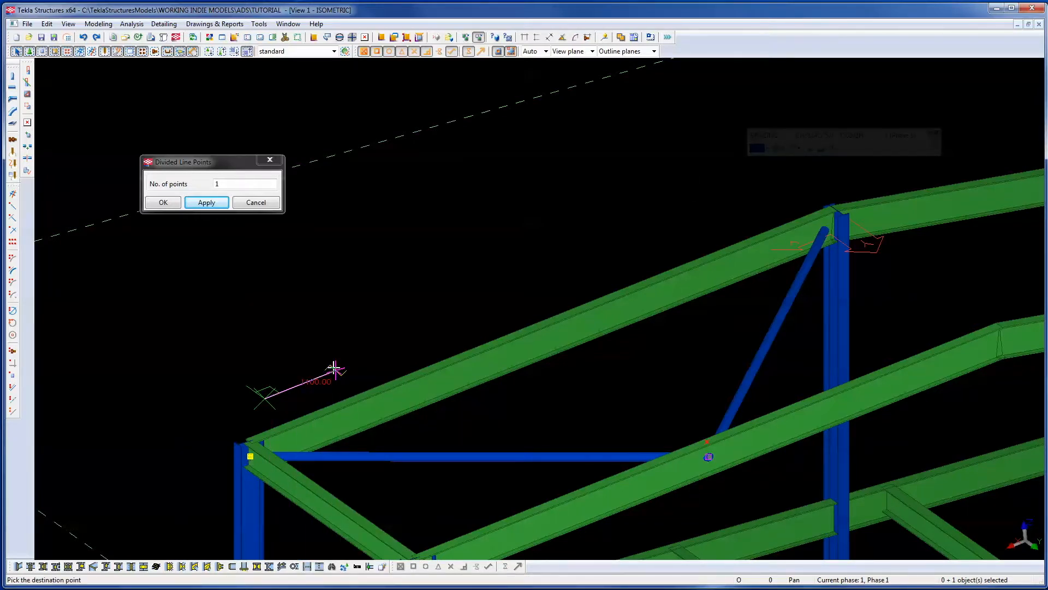
pyautogui.write('200')
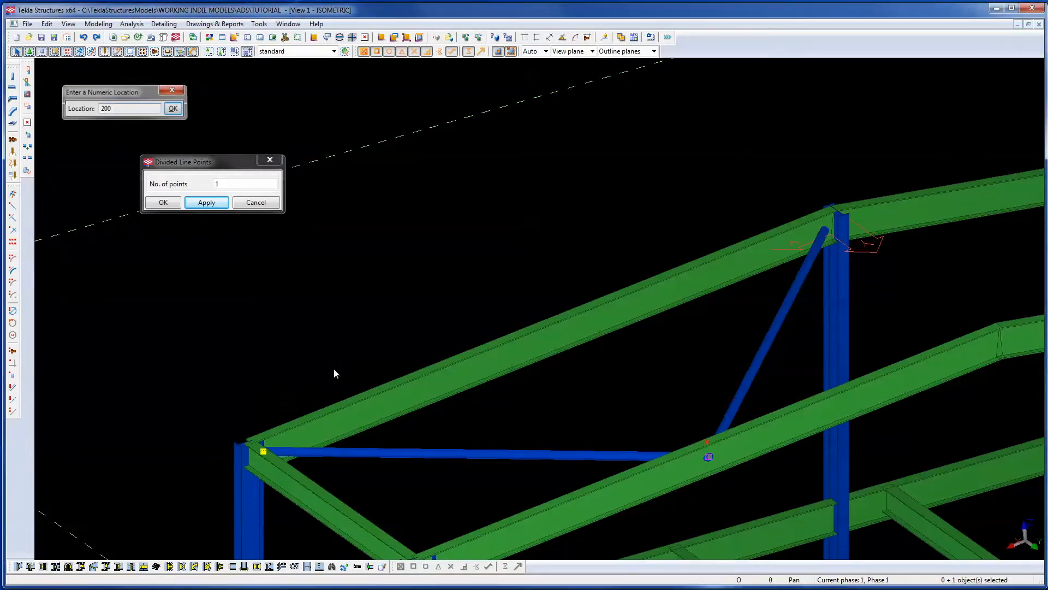
pyautogui.press('Return')
# Move the eaves-side brace's end handle at the adjacent frame's rafter 50 mm along the rafter towards the eaves.
pyautogui.moveTo(657, 404); pyautogui.dragTo(740, 513)
pyautogui.rightClick(656, 404)
pyautogui.click(683, 460)
pyautogui.click(687, 373)
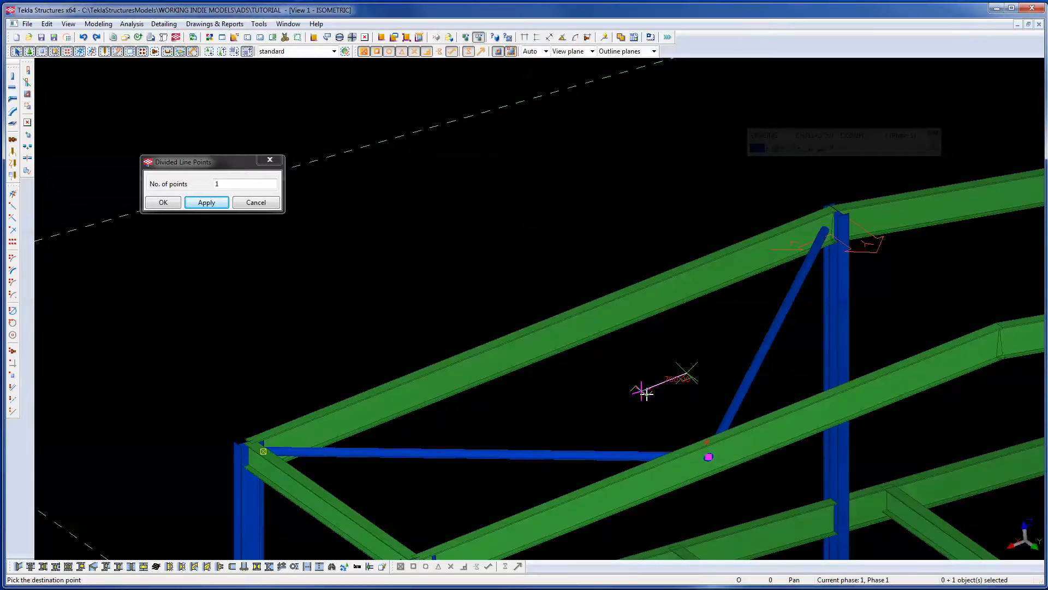
pyautogui.write('50')
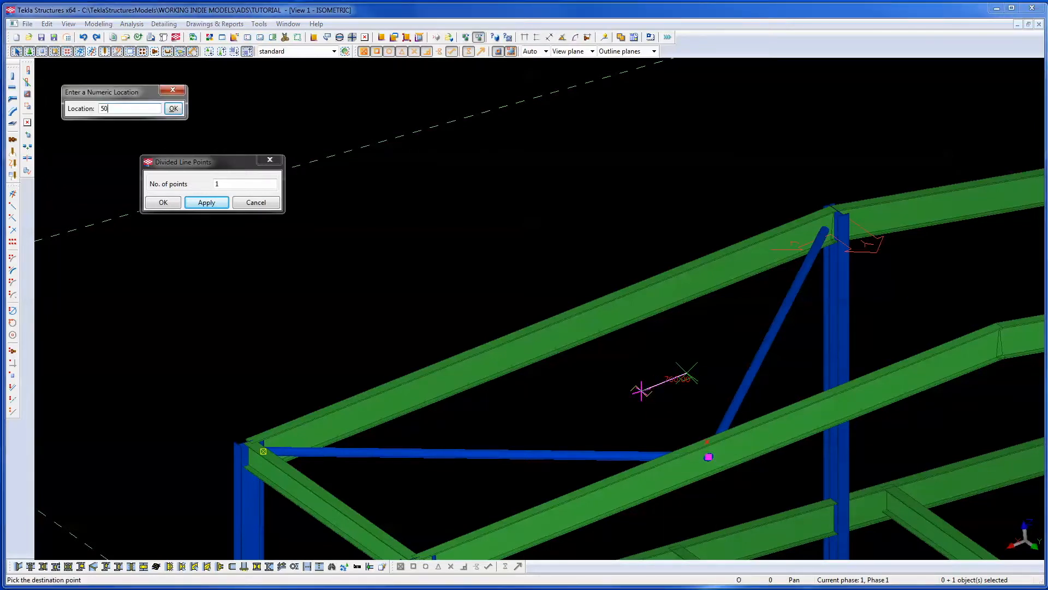
pyautogui.press('Return')
# Move the ridge-side brace's end handle at the adjacent frame's rafter 50 mm along the rafter towards the ridge.
pyautogui.moveTo(674, 386); pyautogui.dragTo(754, 510)
pyautogui.rightClick(651, 375)
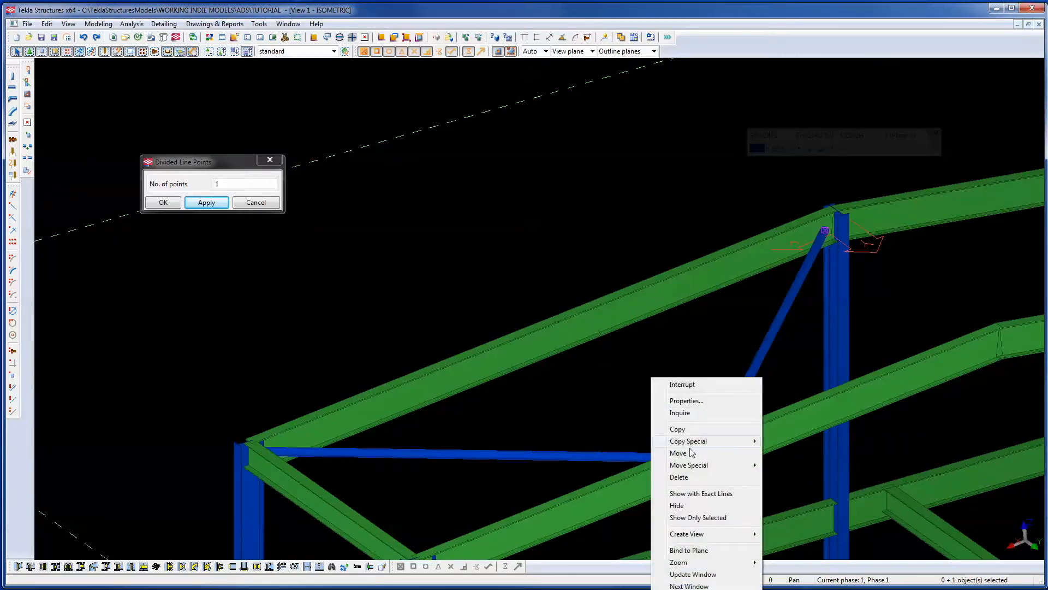
pyautogui.click(679, 452)
pyautogui.click(618, 419)
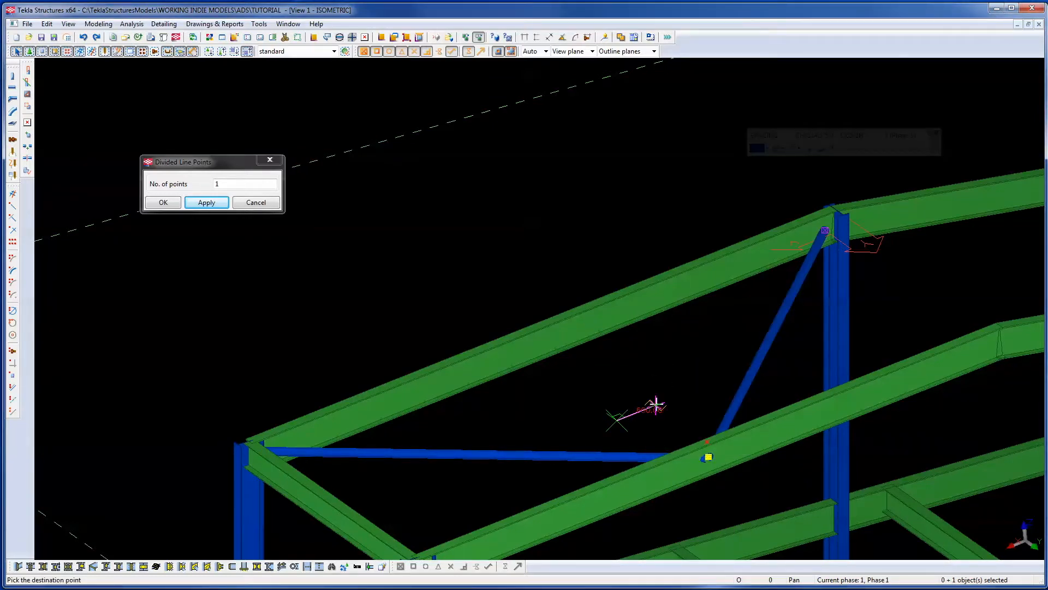
pyautogui.write('38')
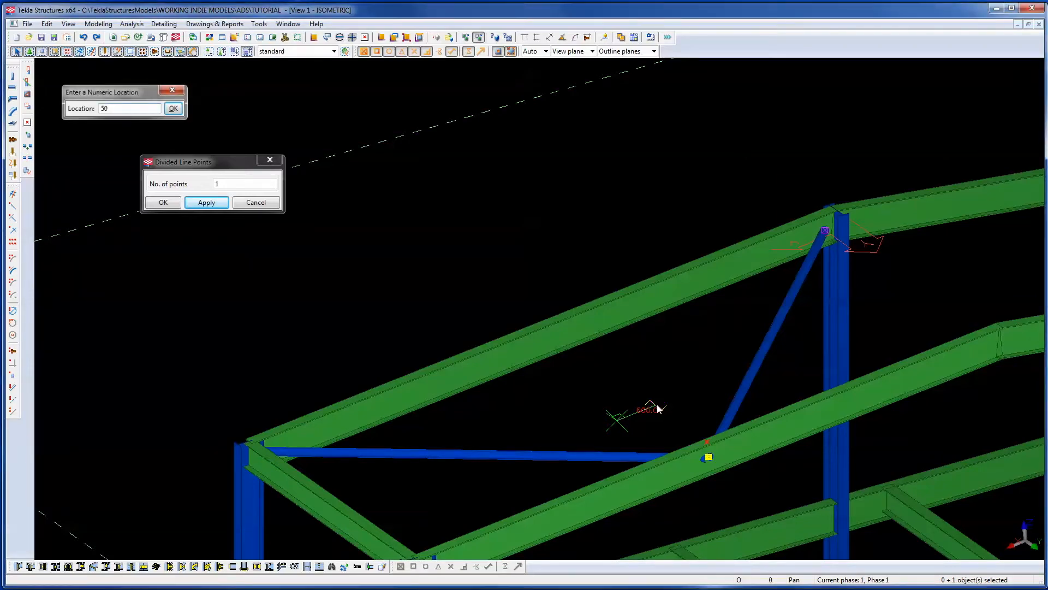
pyautogui.press('Return')
# Select both adjusted roof braces and return the work plane to the model origin.
pyautogui.scroll(-3, 675, 395)
pyautogui.click(625, 410)
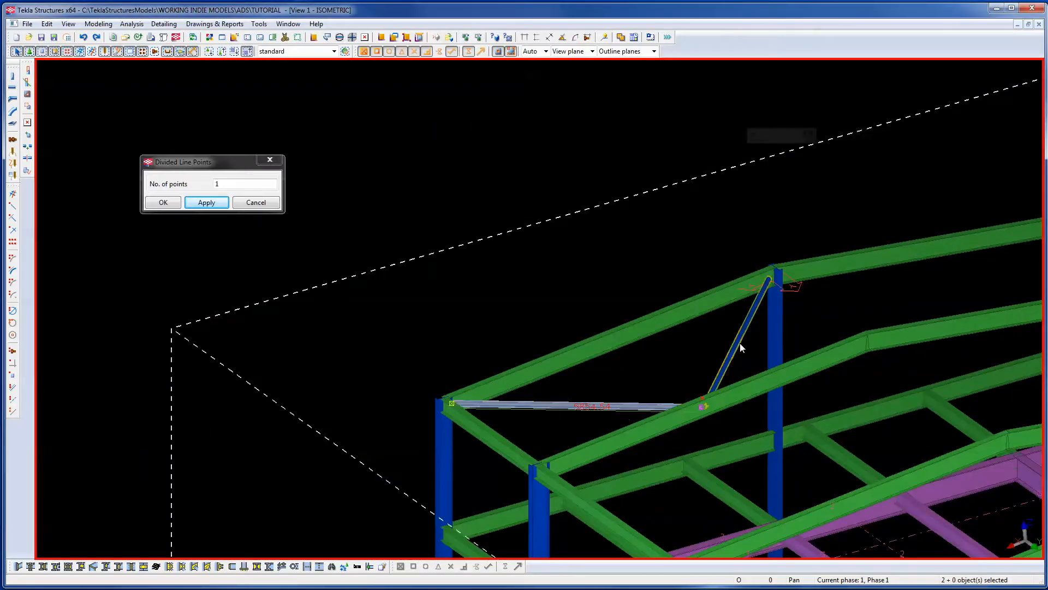
pyautogui.keyDown('shift'); pyautogui.click(739, 344); pyautogui.keyUp('shift')
pyautogui.scroll(-2, 671, 239)
pyautogui.scroll(-3, 671, 239)
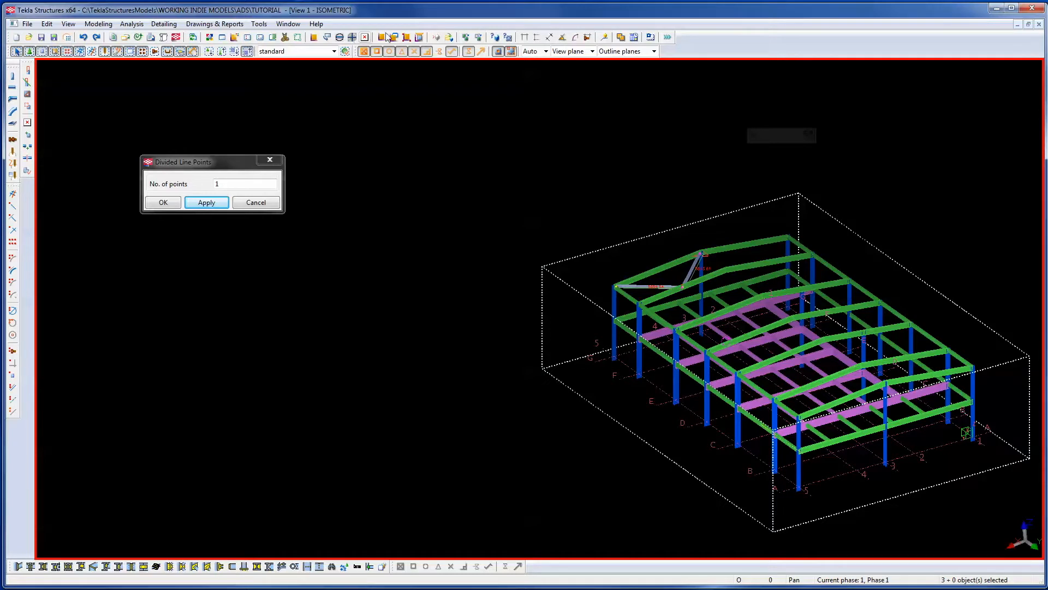
pyautogui.click(315, 37)
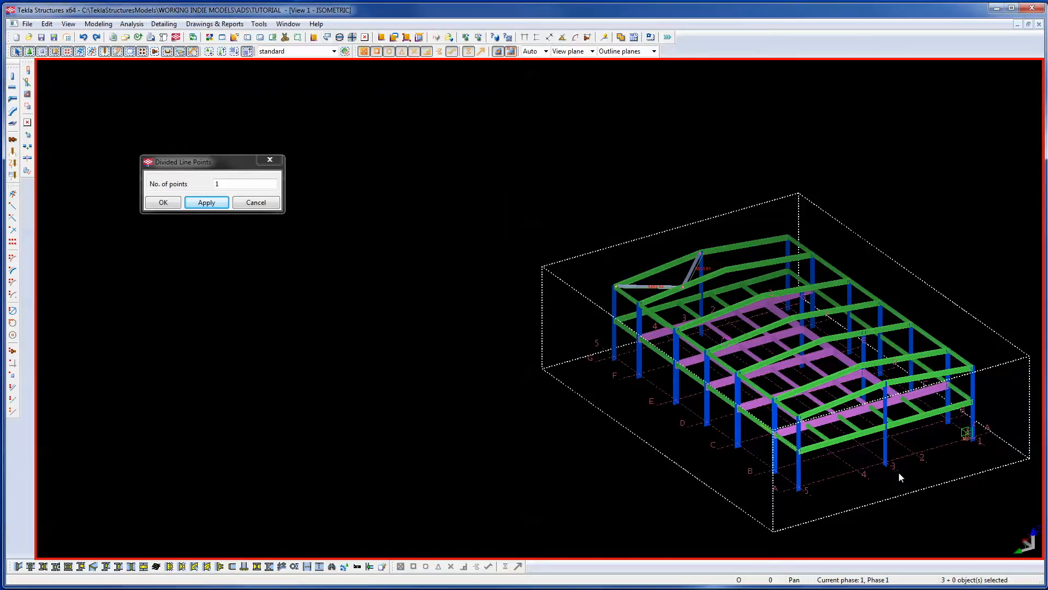
# Copy the selected roof braces to the other roof slope, mirrored about grid line 3, and close the Divided Line Points dialog.
pyautogui.rightClick(612, 177)
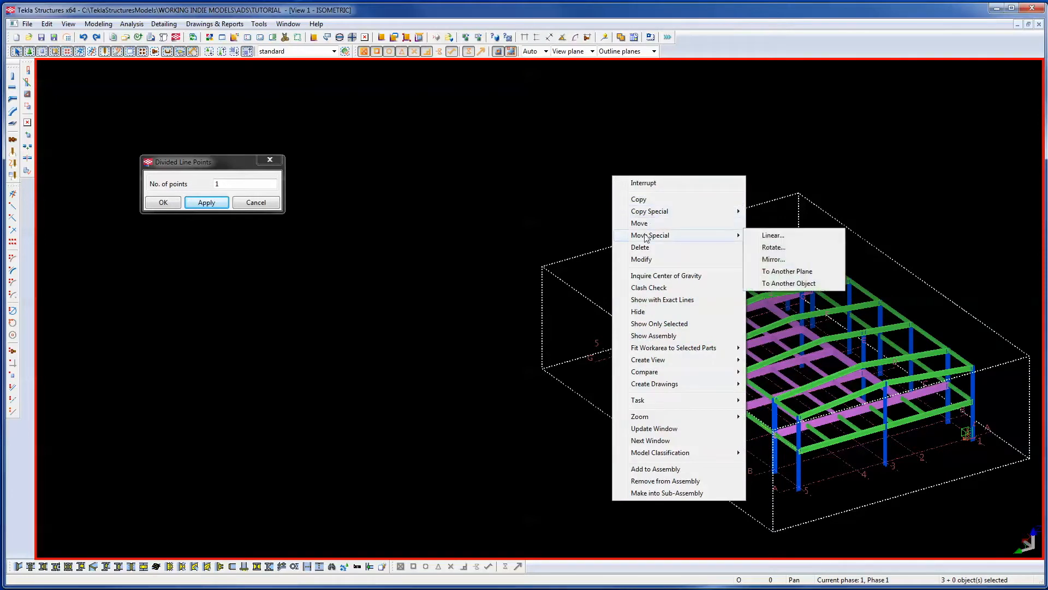
pyautogui.moveTo(652, 212)
pyautogui.click(782, 241)
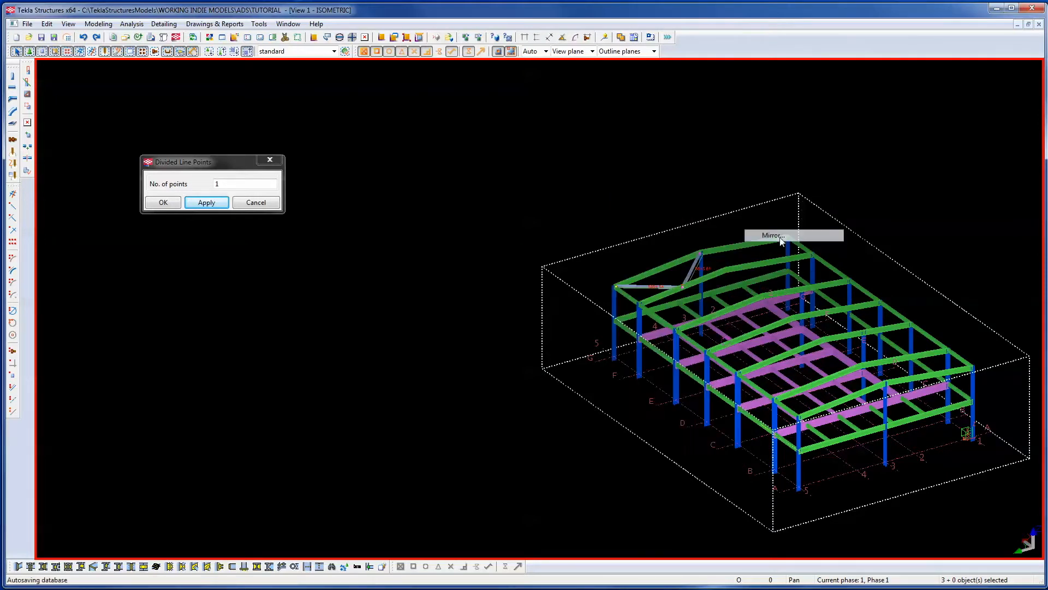
pyautogui.click(900, 471)
pyautogui.click(910, 479)
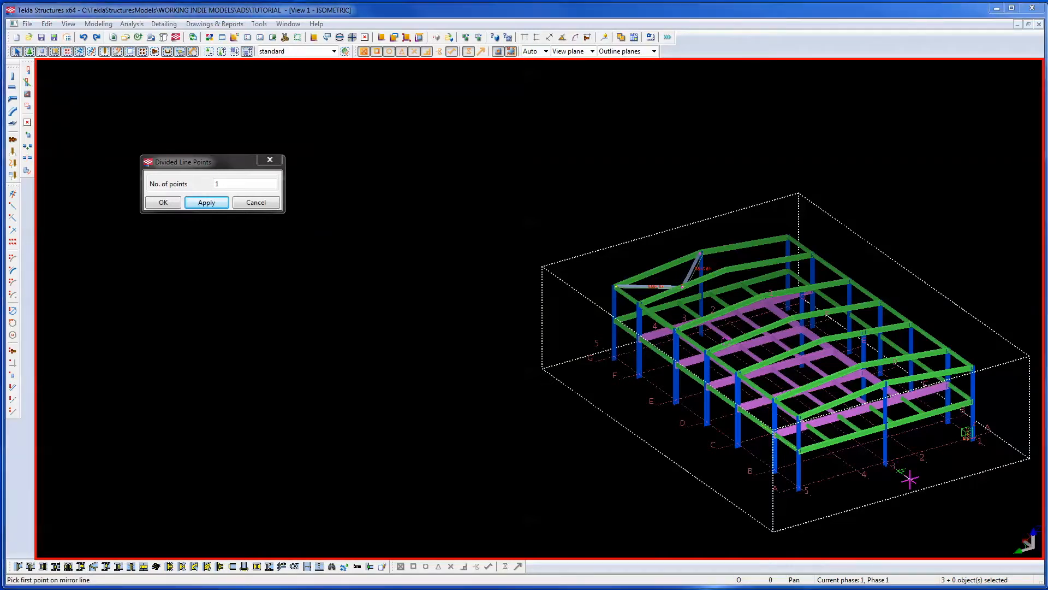
pyautogui.rightClick(611, 164)
pyautogui.click(638, 173)
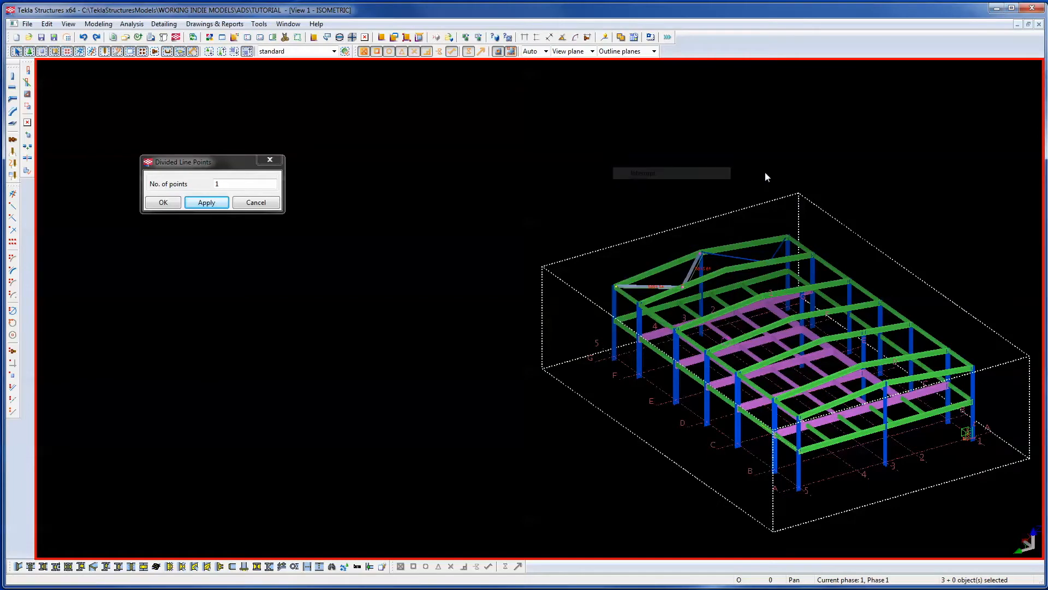
pyautogui.scroll(6, 762, 153)
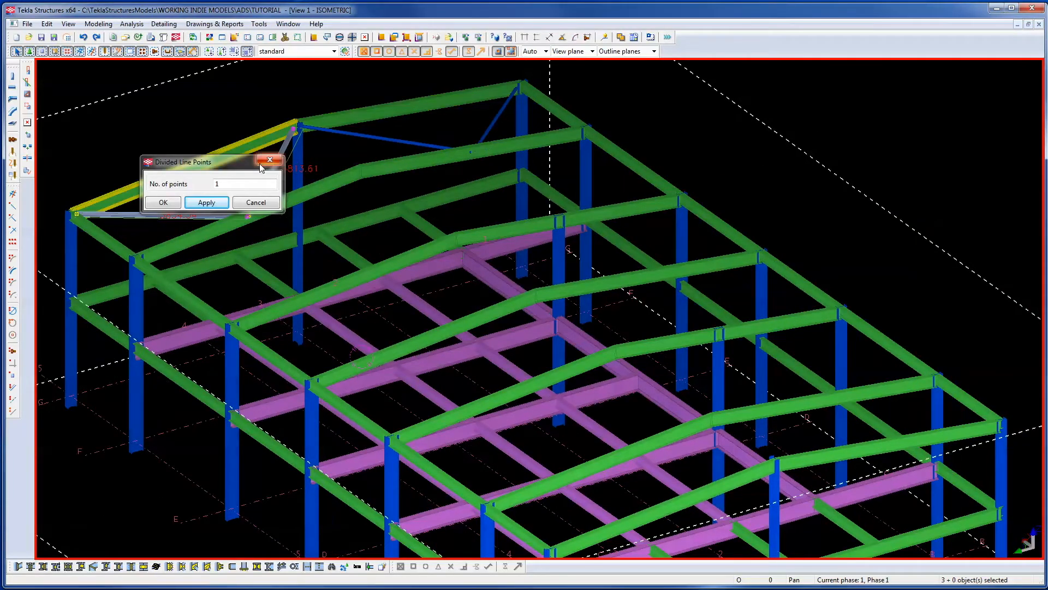
pyautogui.click(267, 161)
# Examine the mirrored roof bracing and the whole frame from the opposite side of the building.
pyautogui.scroll(-4, 470, 272)
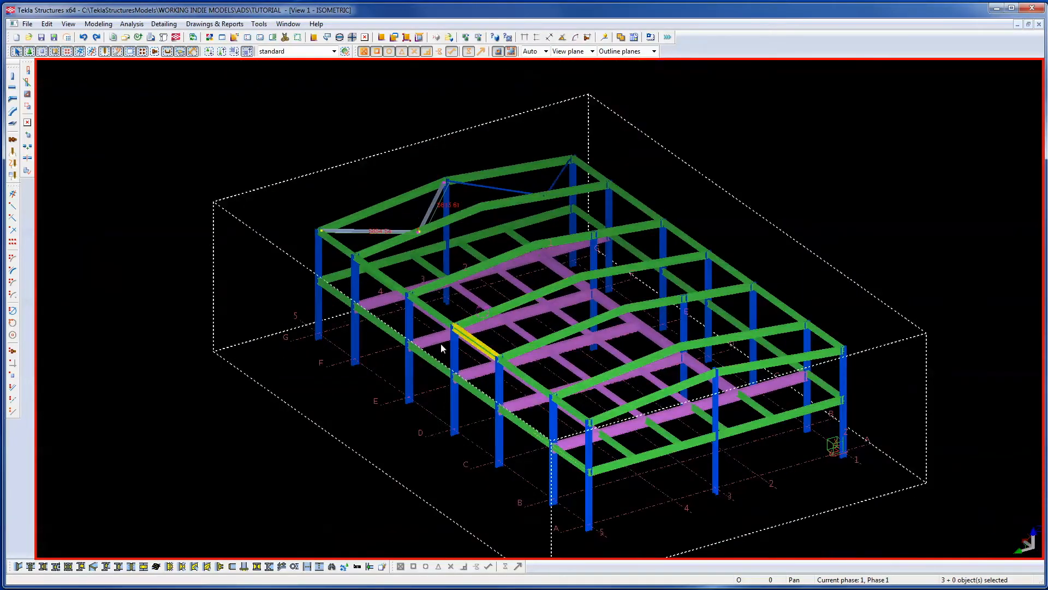
pyautogui.moveTo(600, 232); pyautogui.dragTo(643, 246, button='middle')
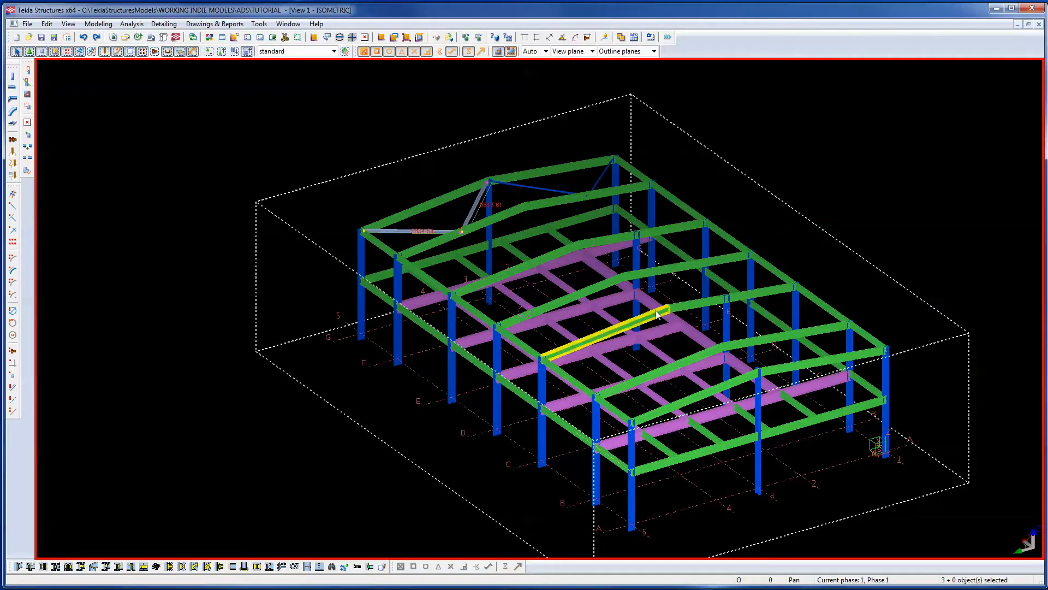
pyautogui.scroll(2, 650, 322)
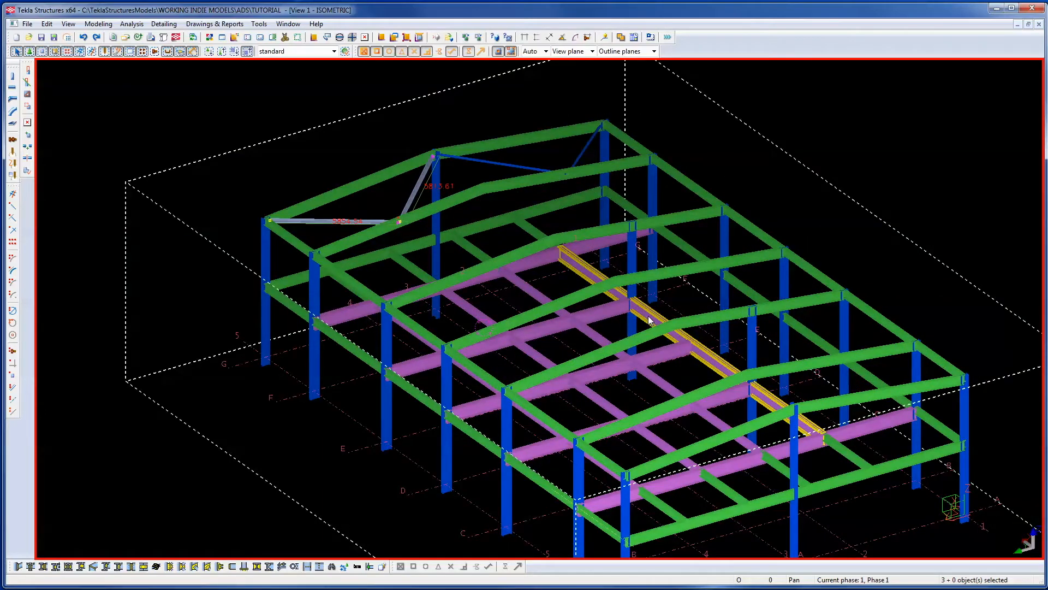
pyautogui.keyDown('ctrl'); pyautogui.moveTo(533, 271); pyautogui.dragTo(757, 323, button='middle'); pyautogui.keyUp('ctrl')
pyautogui.scroll(-4, 753, 240)
pyautogui.keyDown('ctrl'); pyautogui.moveTo(667, 273); pyautogui.dragTo(825, 241, button='middle'); pyautogui.keyUp('ctrl')
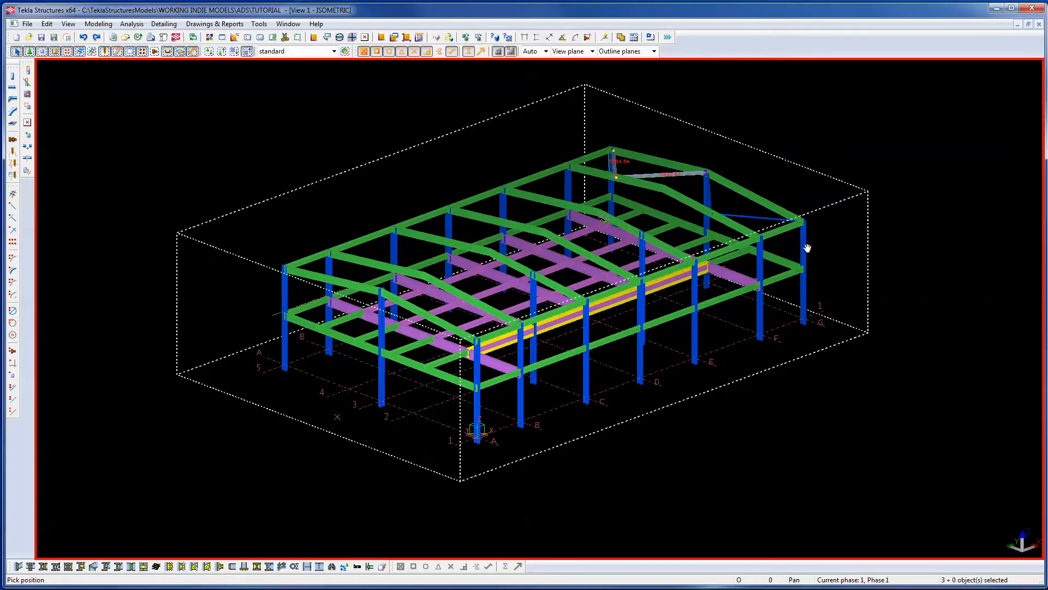
pyautogui.scroll(3, 690, 301)
pyautogui.rightClick(769, 327)
pyautogui.click(798, 334)
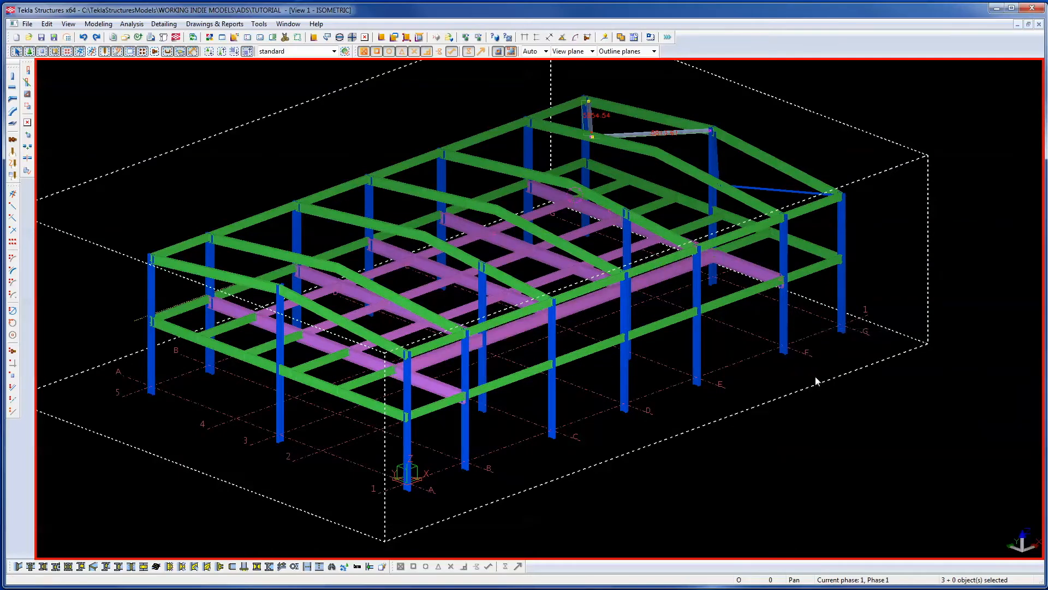
pyautogui.click(815, 377)
pyautogui.moveTo(751, 339); pyautogui.dragTo(765, 396, button='middle')
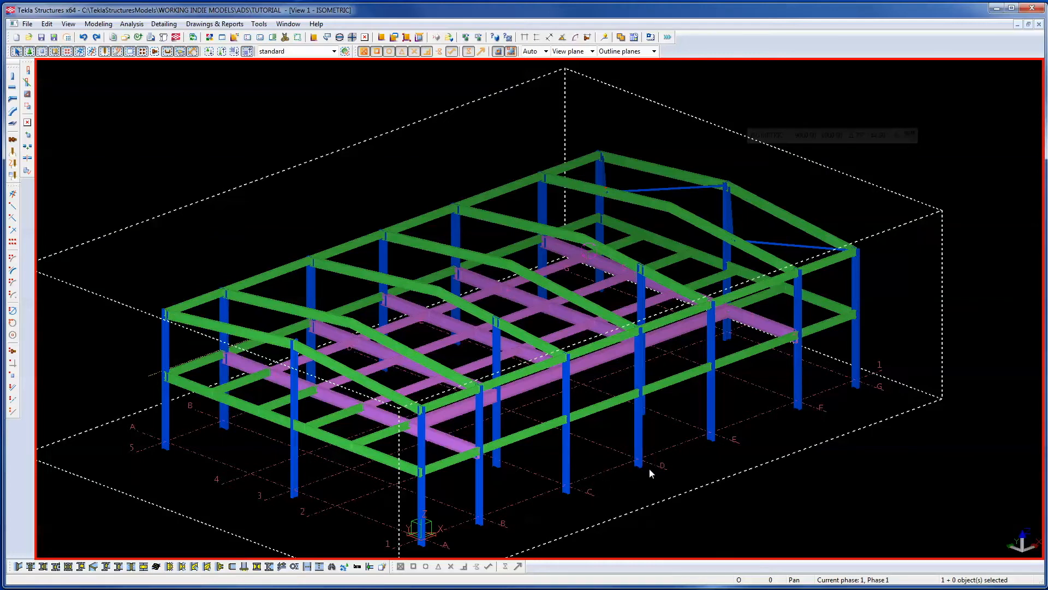
pyautogui.moveTo(712, 461); pyautogui.dragTo(768, 389, button='middle')
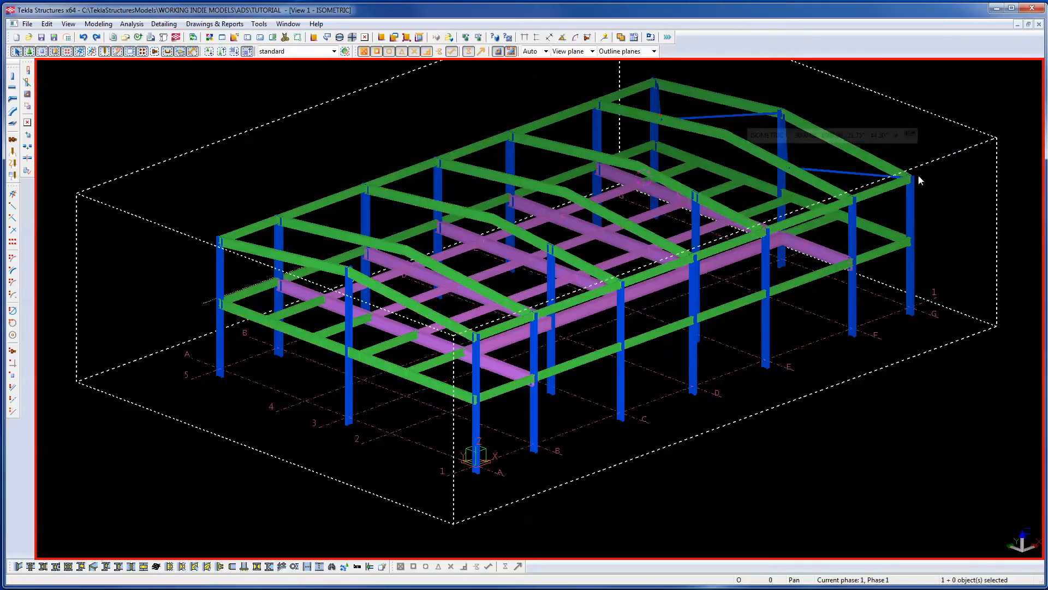
pyautogui.moveTo(604, 218); pyautogui.dragTo(587, 265, button='middle')
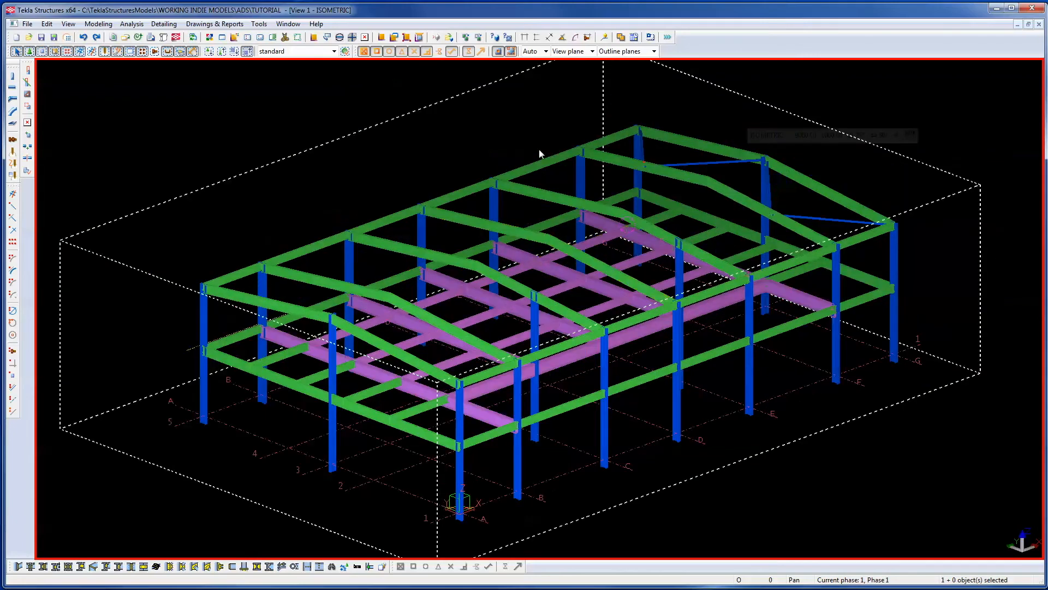